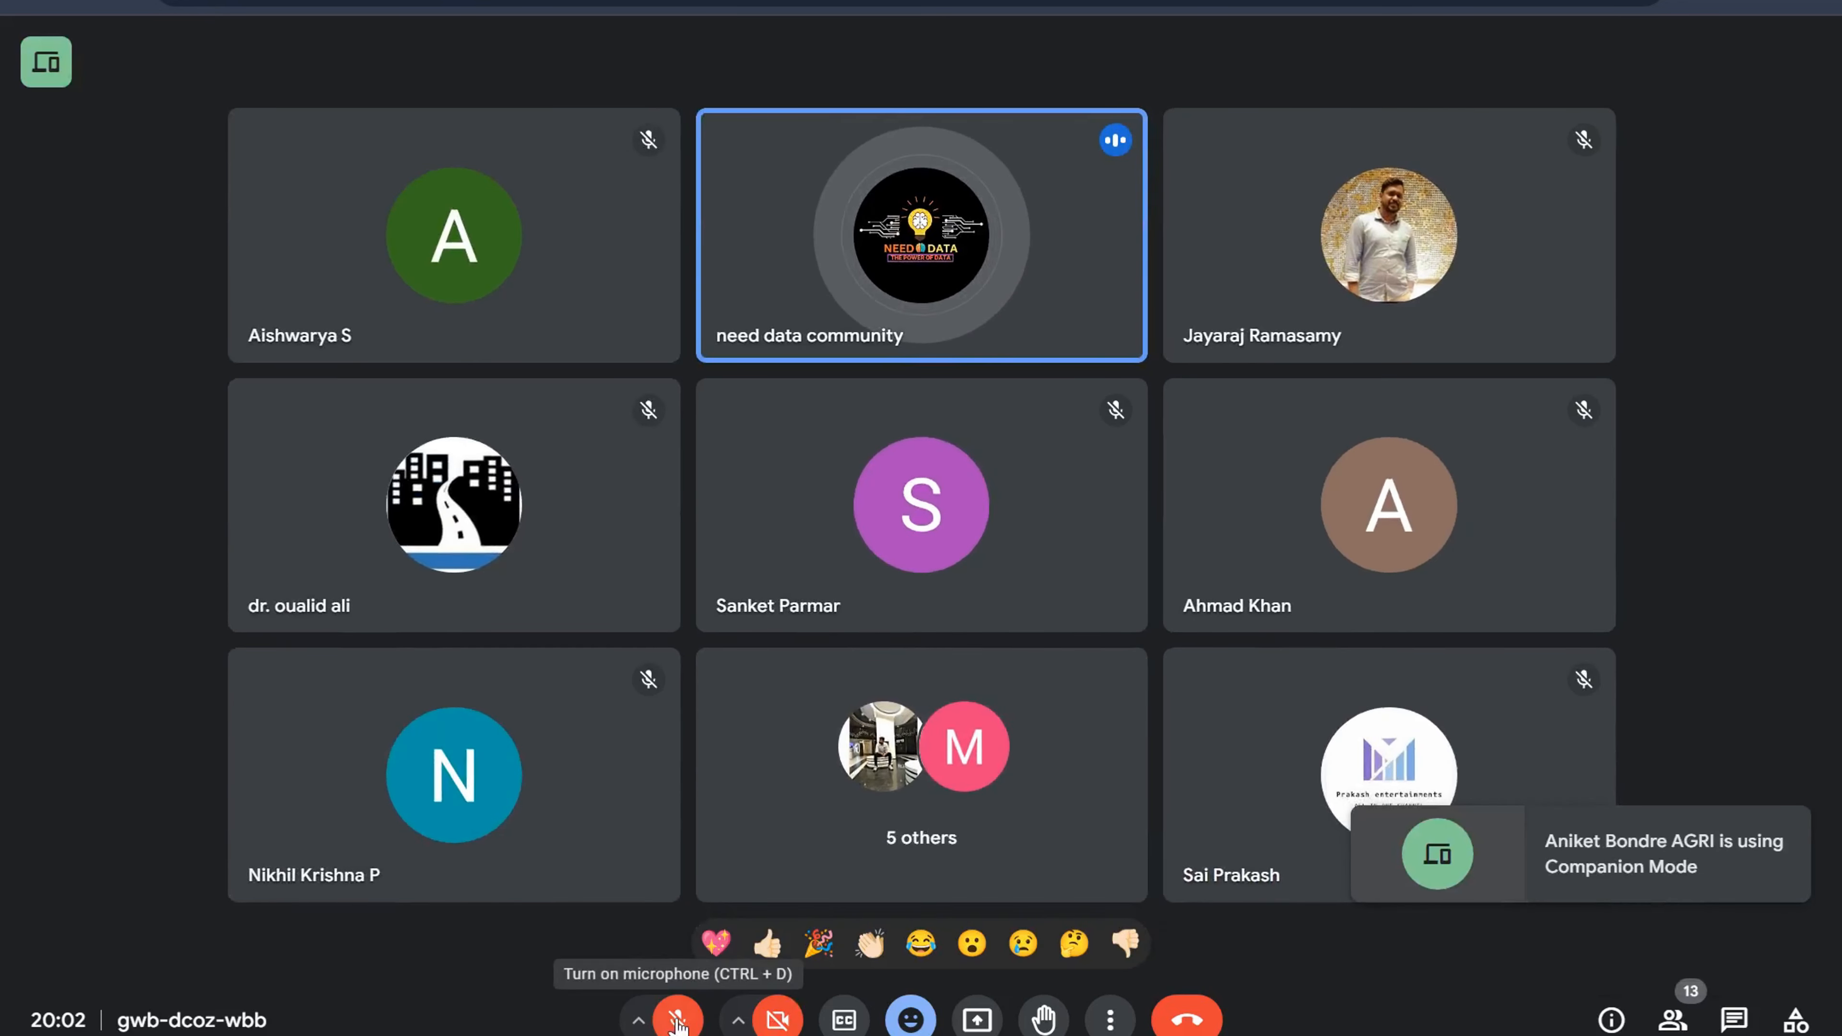
Step: Unmute the meeting microphone twice to speak, muting it again each time, and send a thumbs-up reaction
left_click(677, 1019)
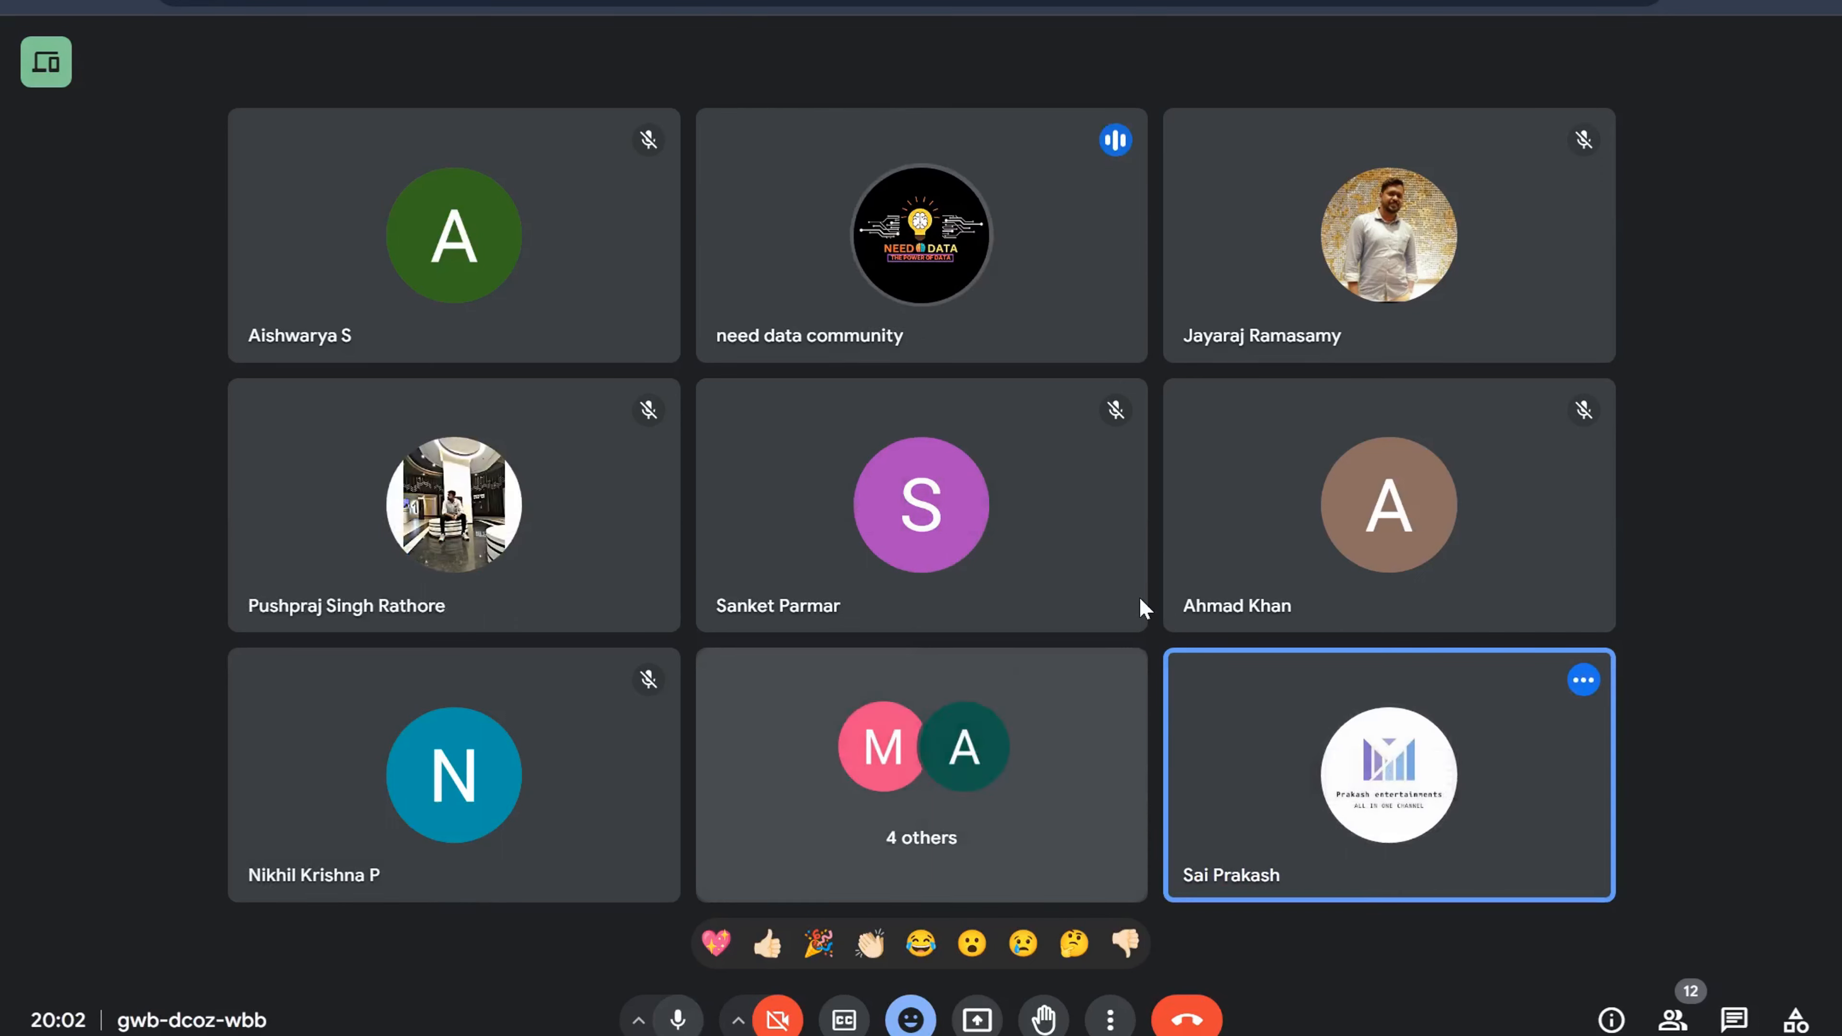
left_click(679, 1020)
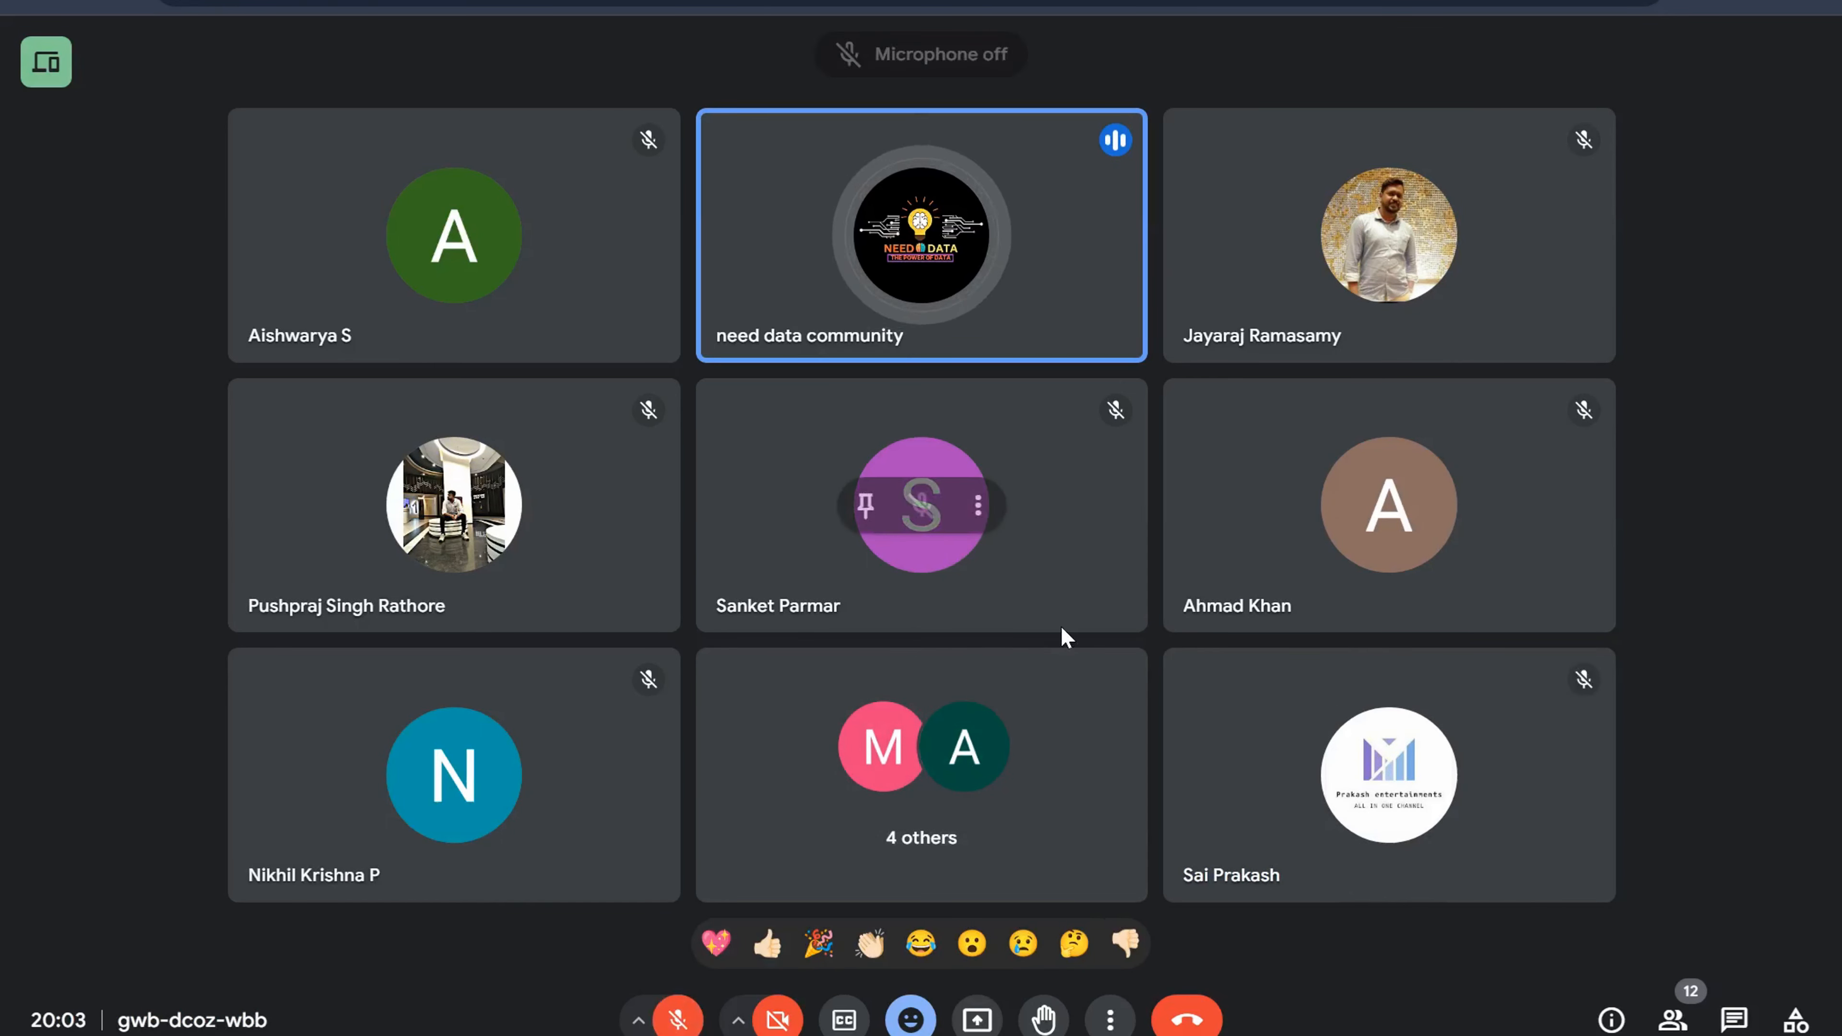
mouse_move(1441, 516)
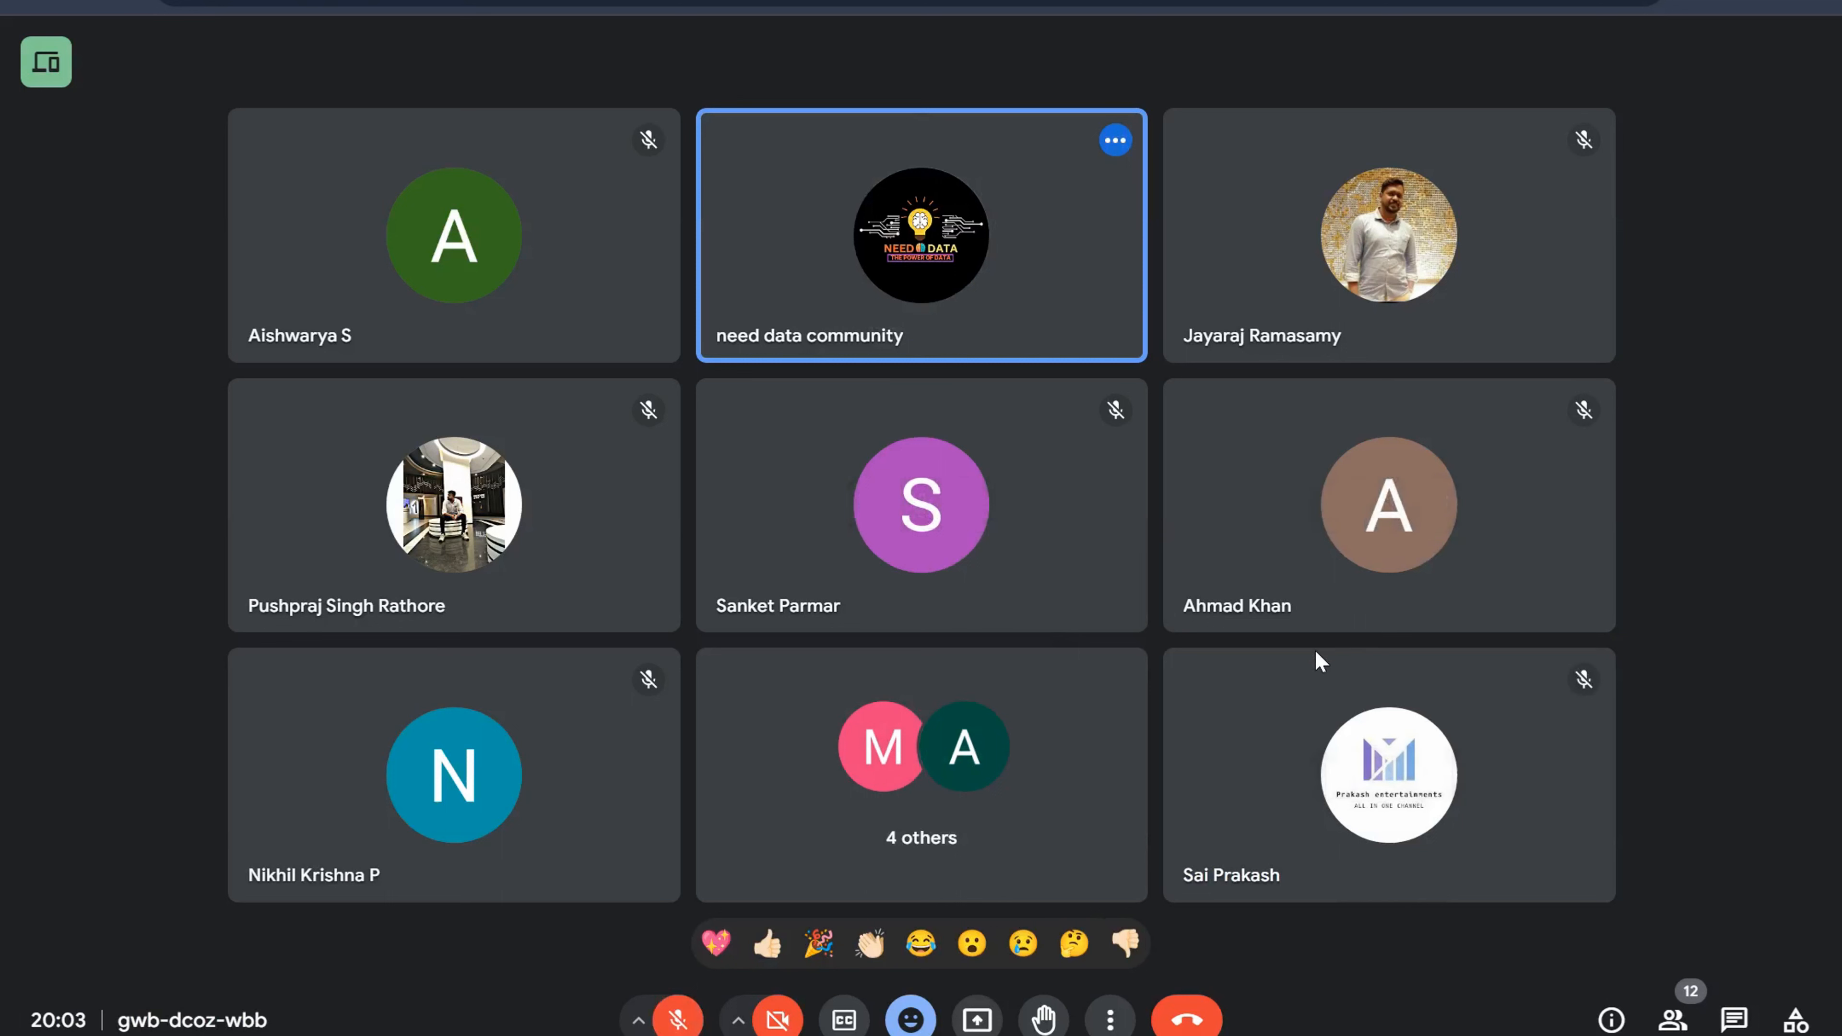
left_click(677, 1020)
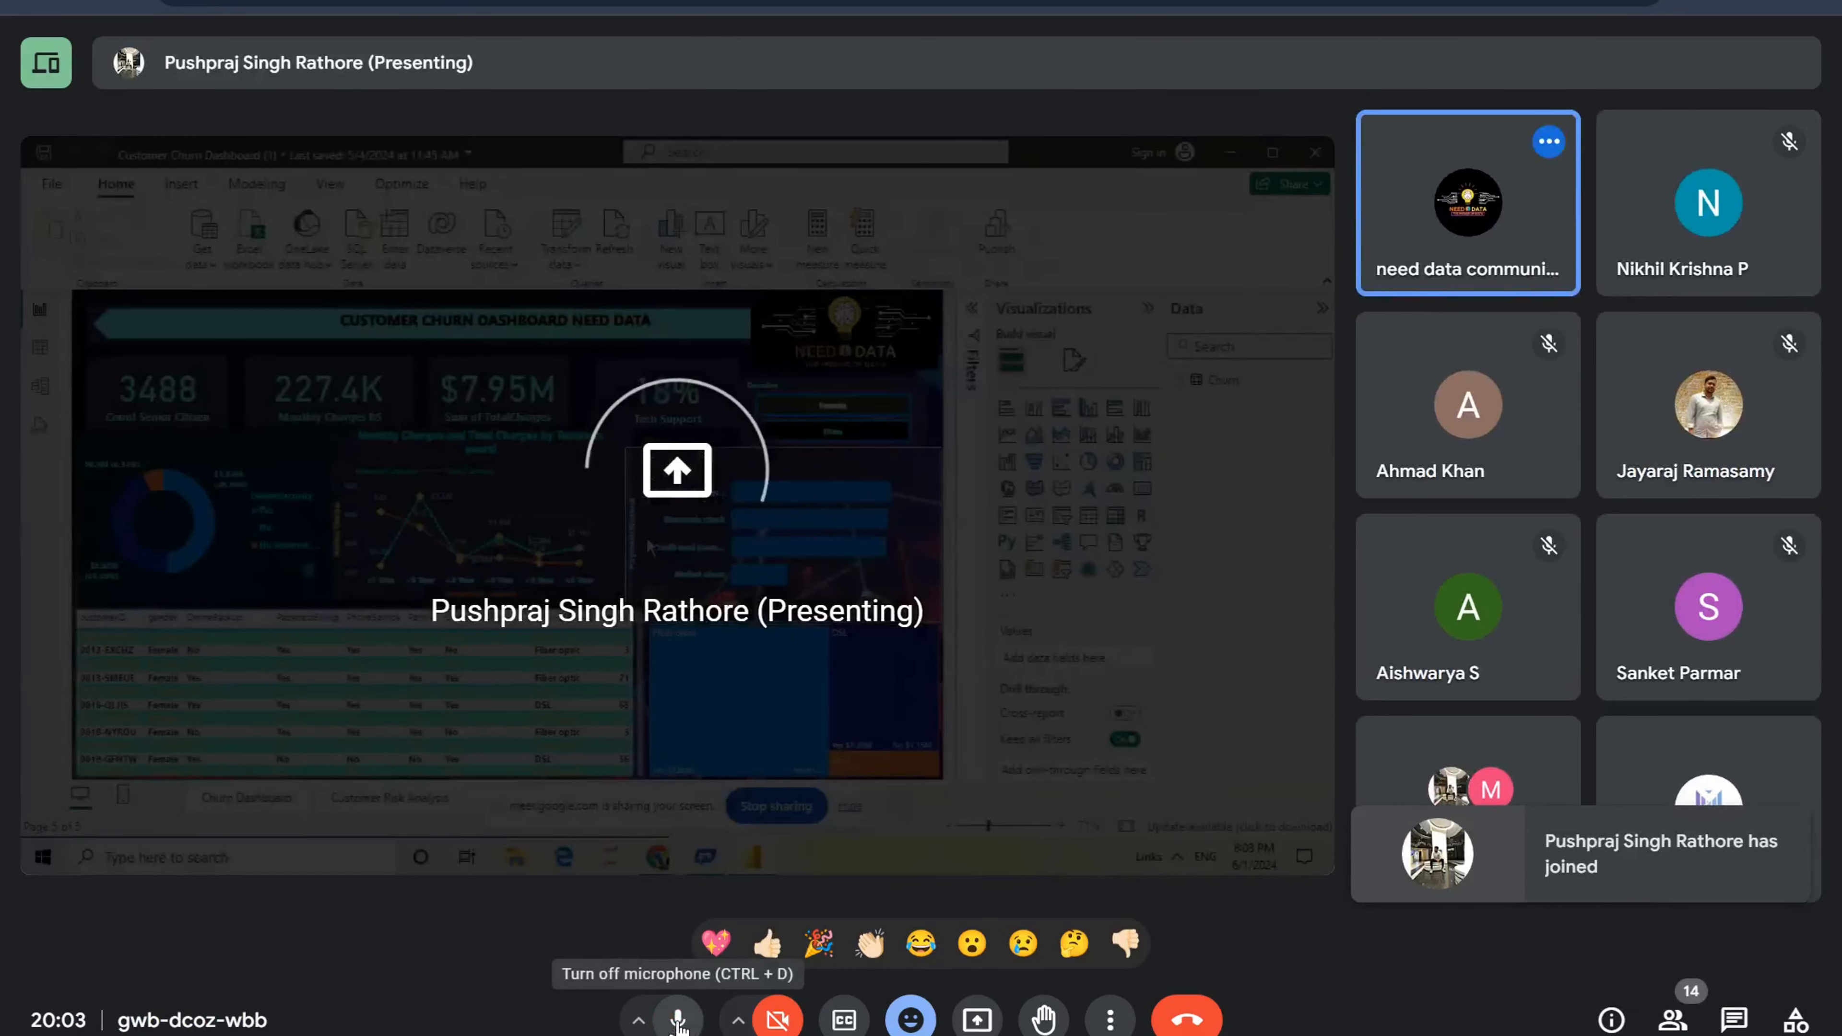
left_click(677, 1019)
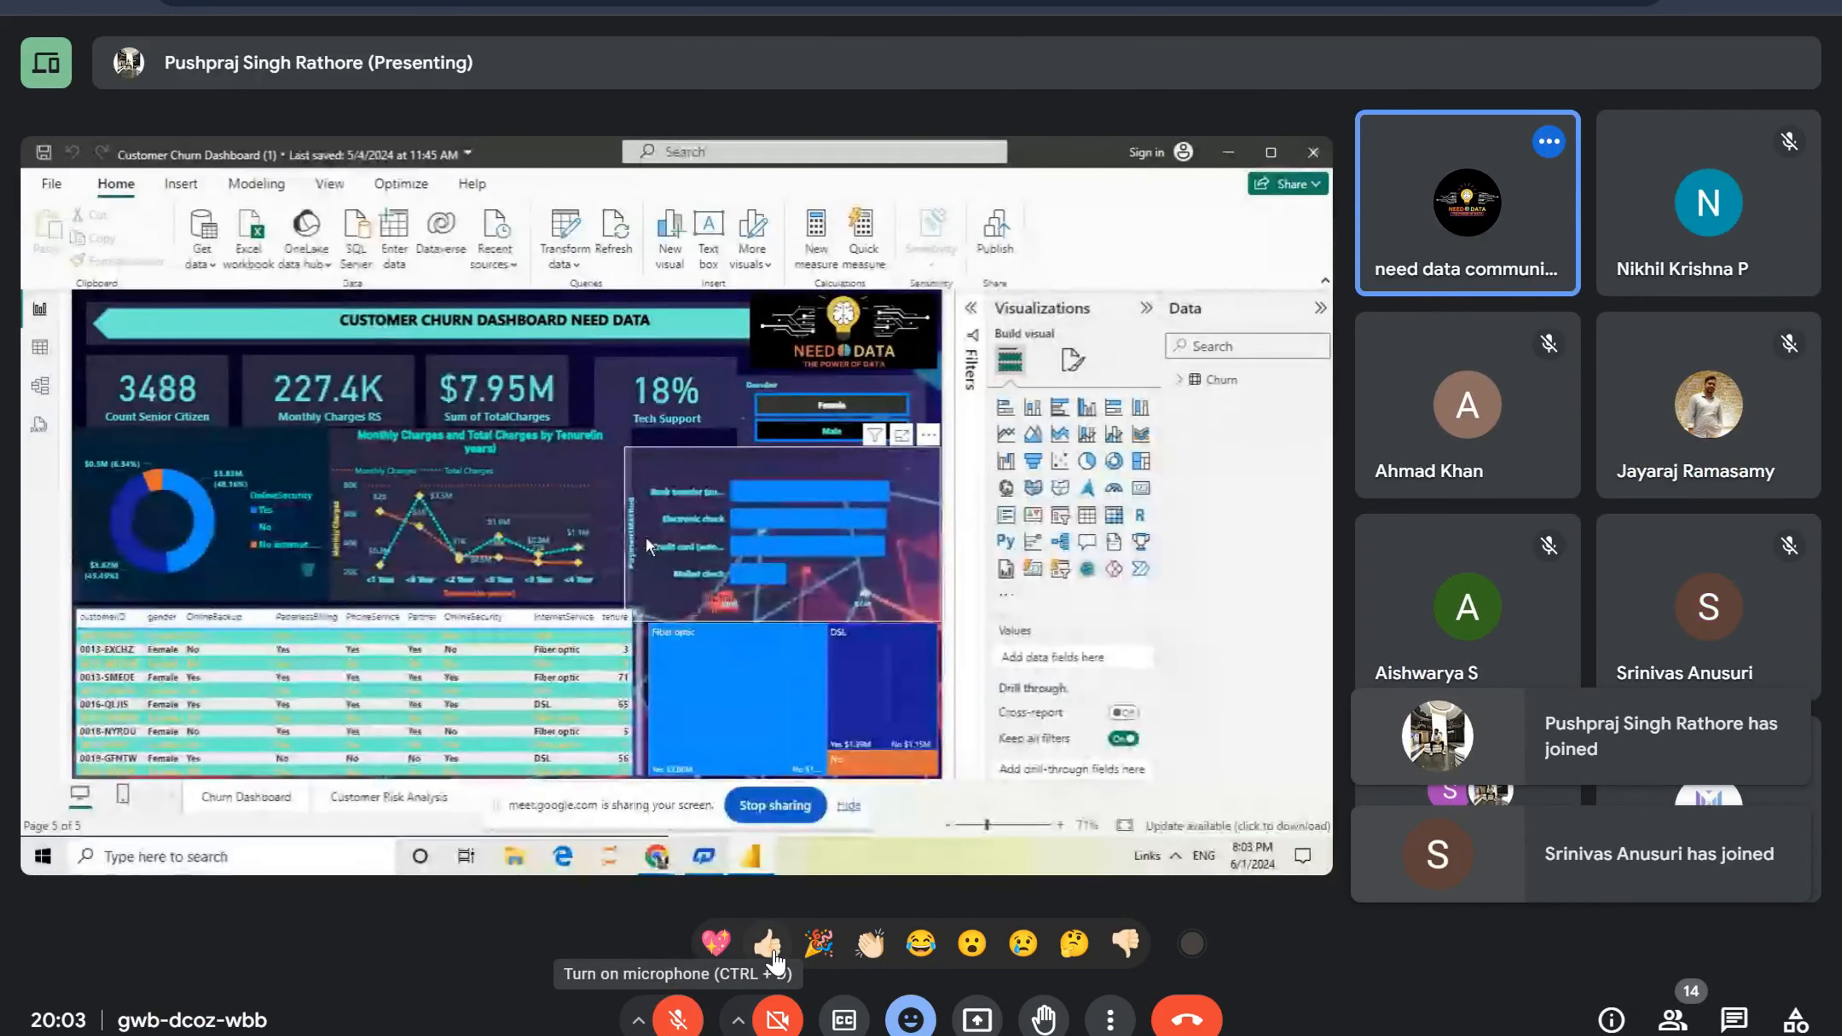
left_click(769, 949)
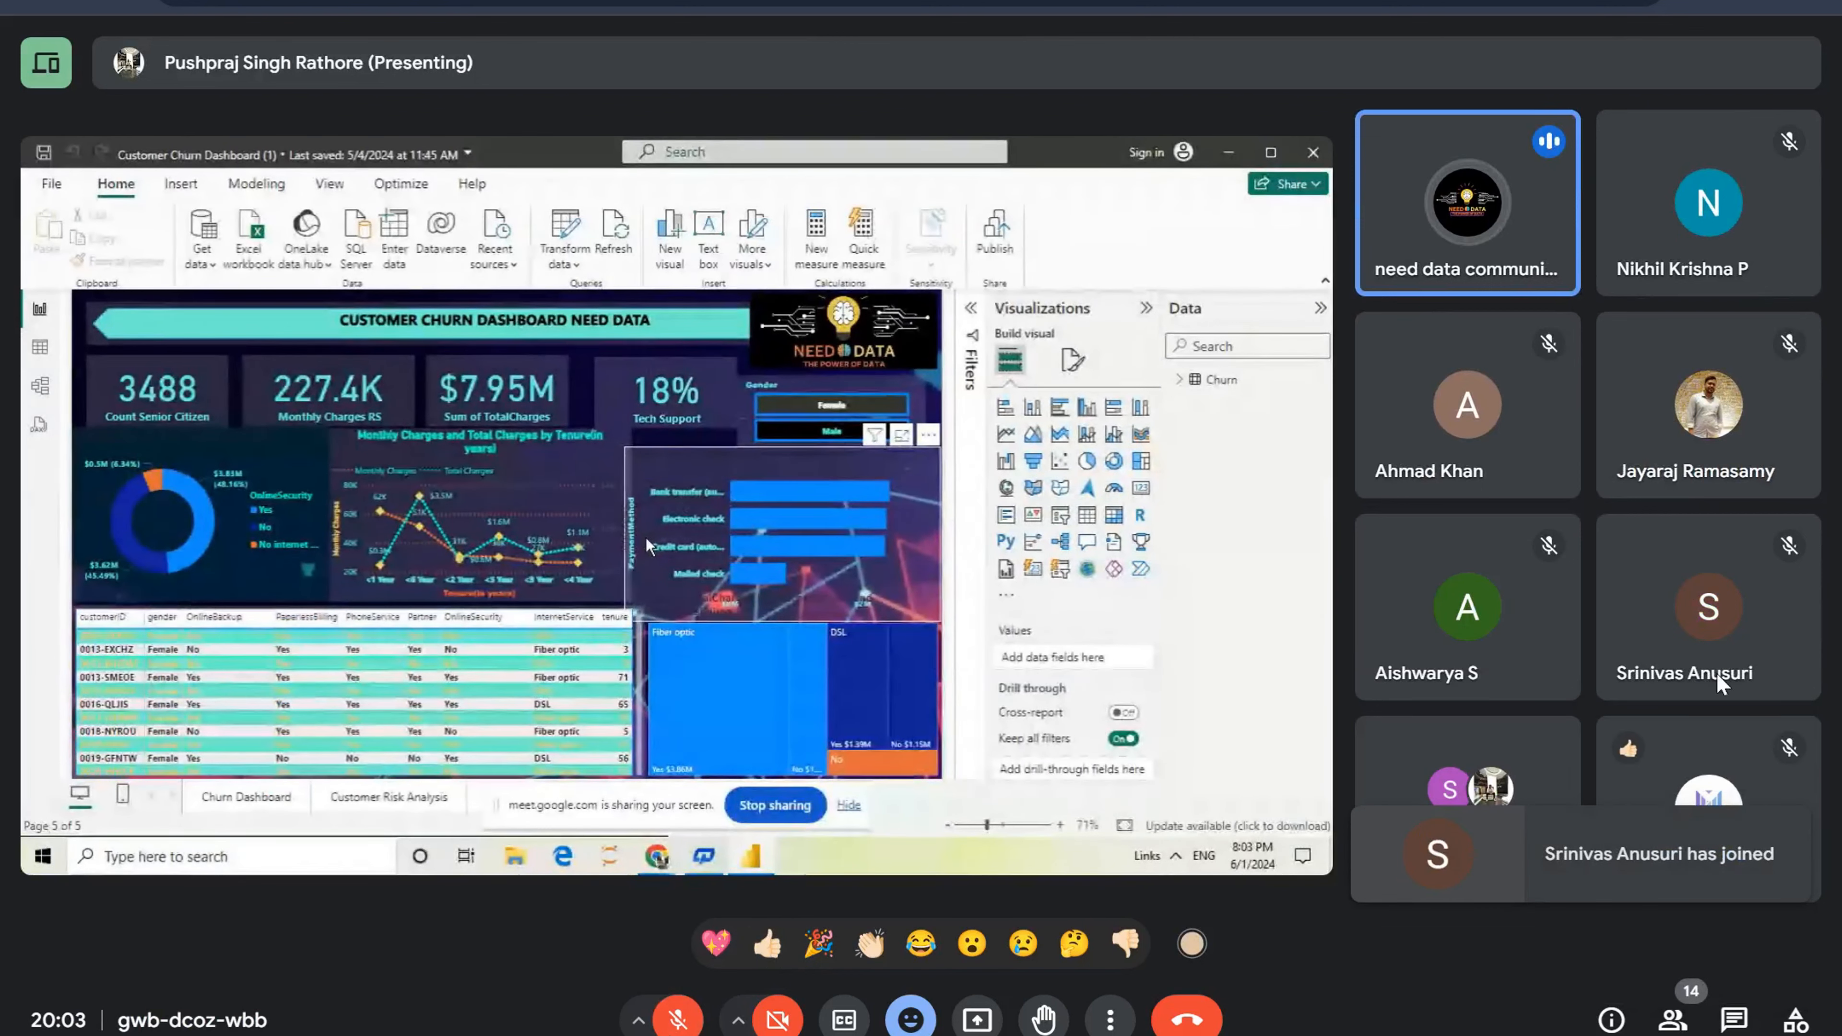
Step: Look through the list of meeting participants down to its end and close it
mouse_move(1696, 664)
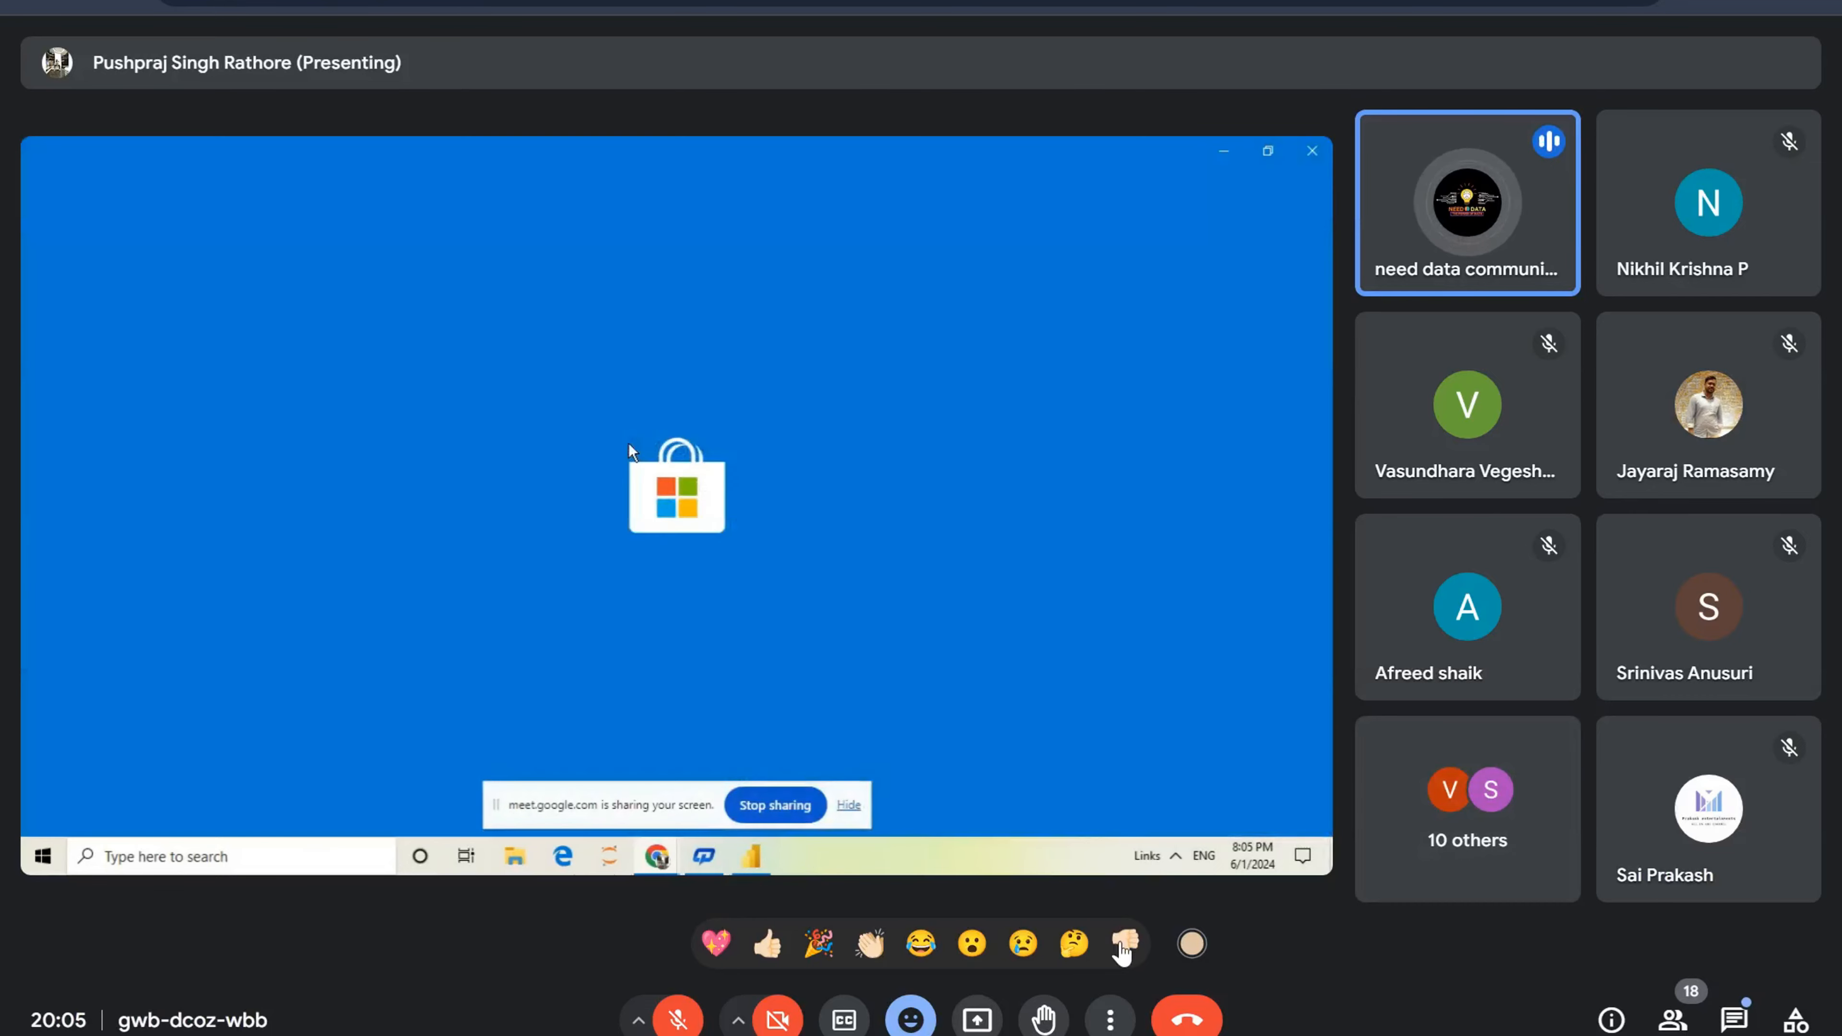
left_click(1467, 816)
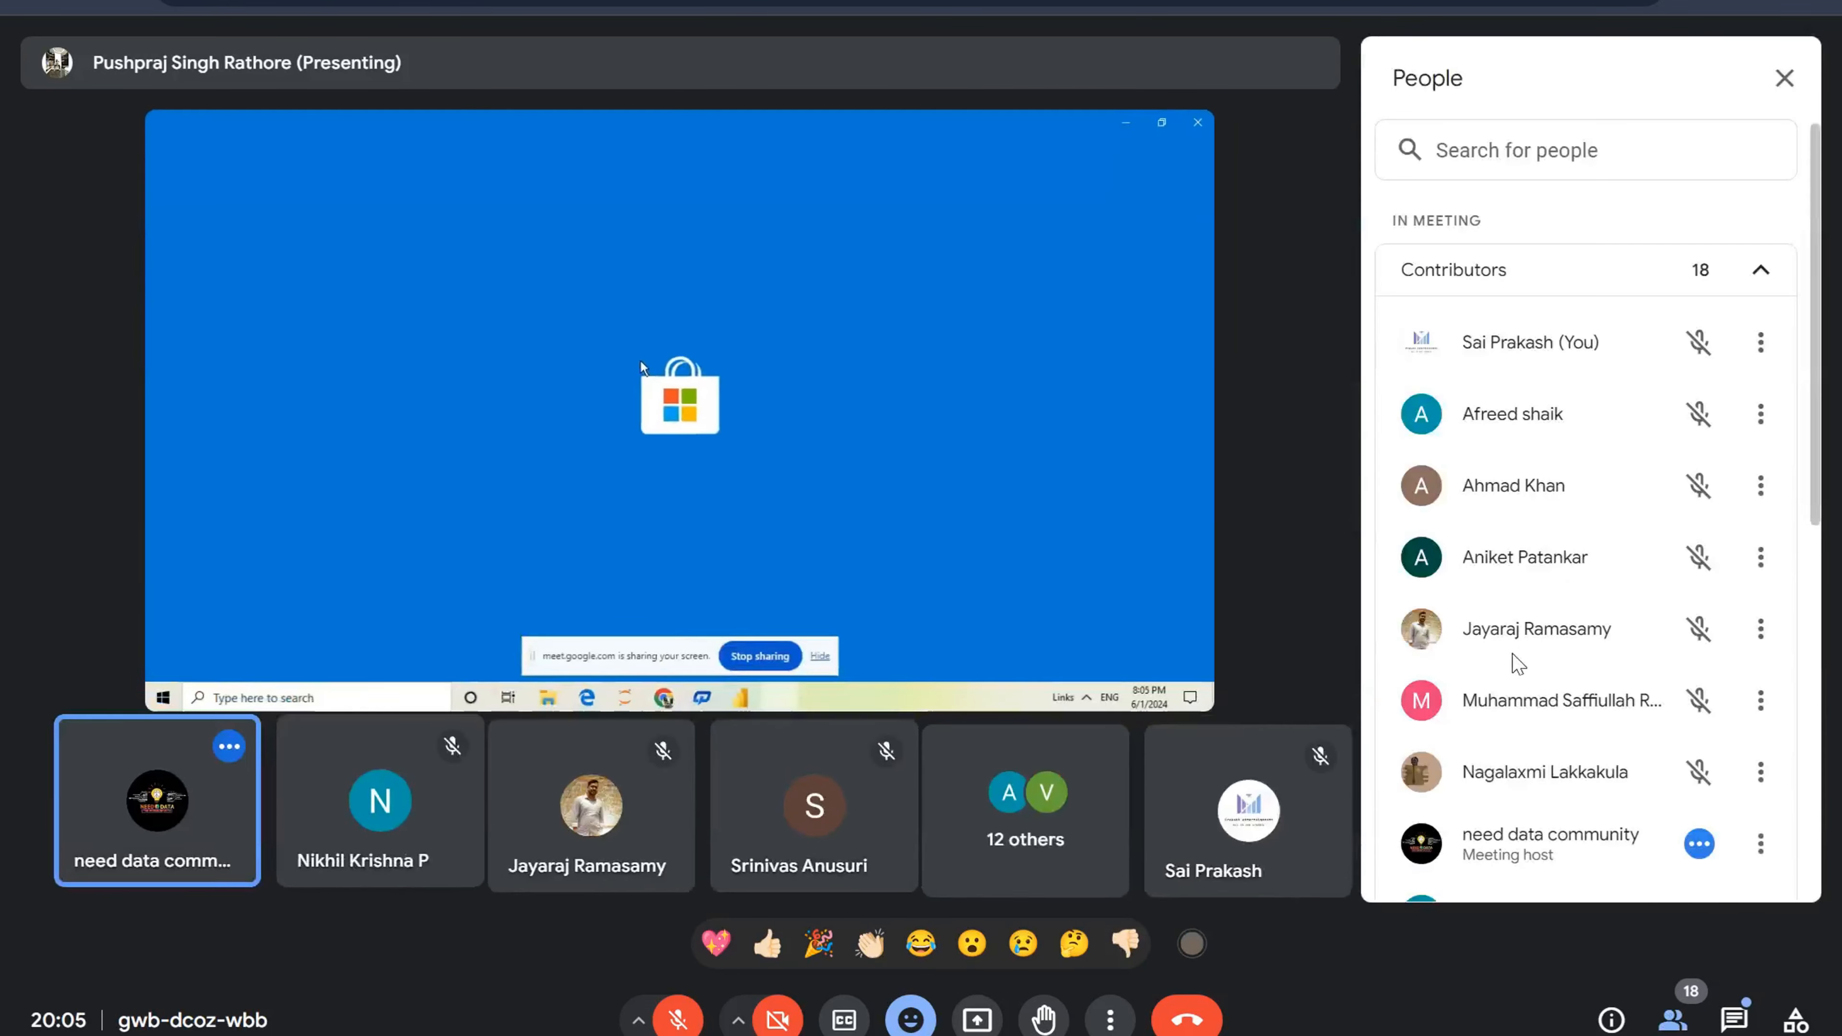
scroll(1523, 625, "down", 4)
scroll(1563, 586, "down", 5)
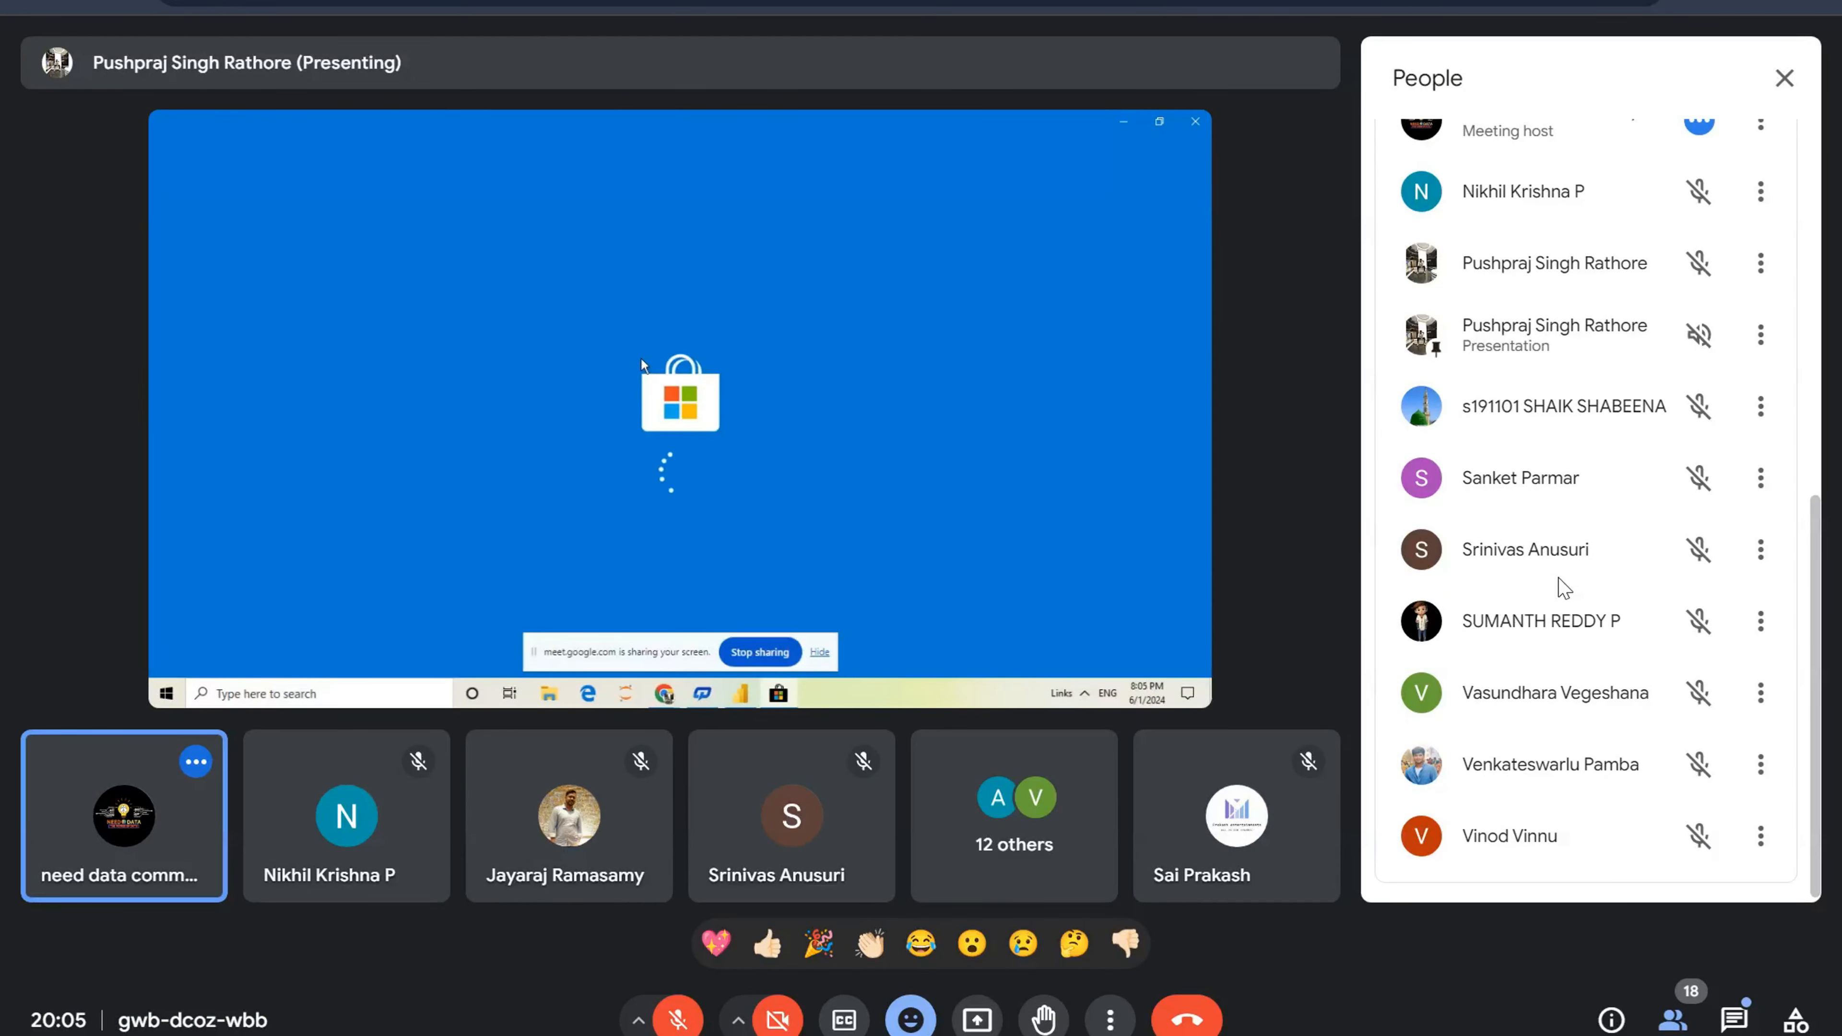
scroll(1563, 587, "up", 10)
left_click(1784, 77)
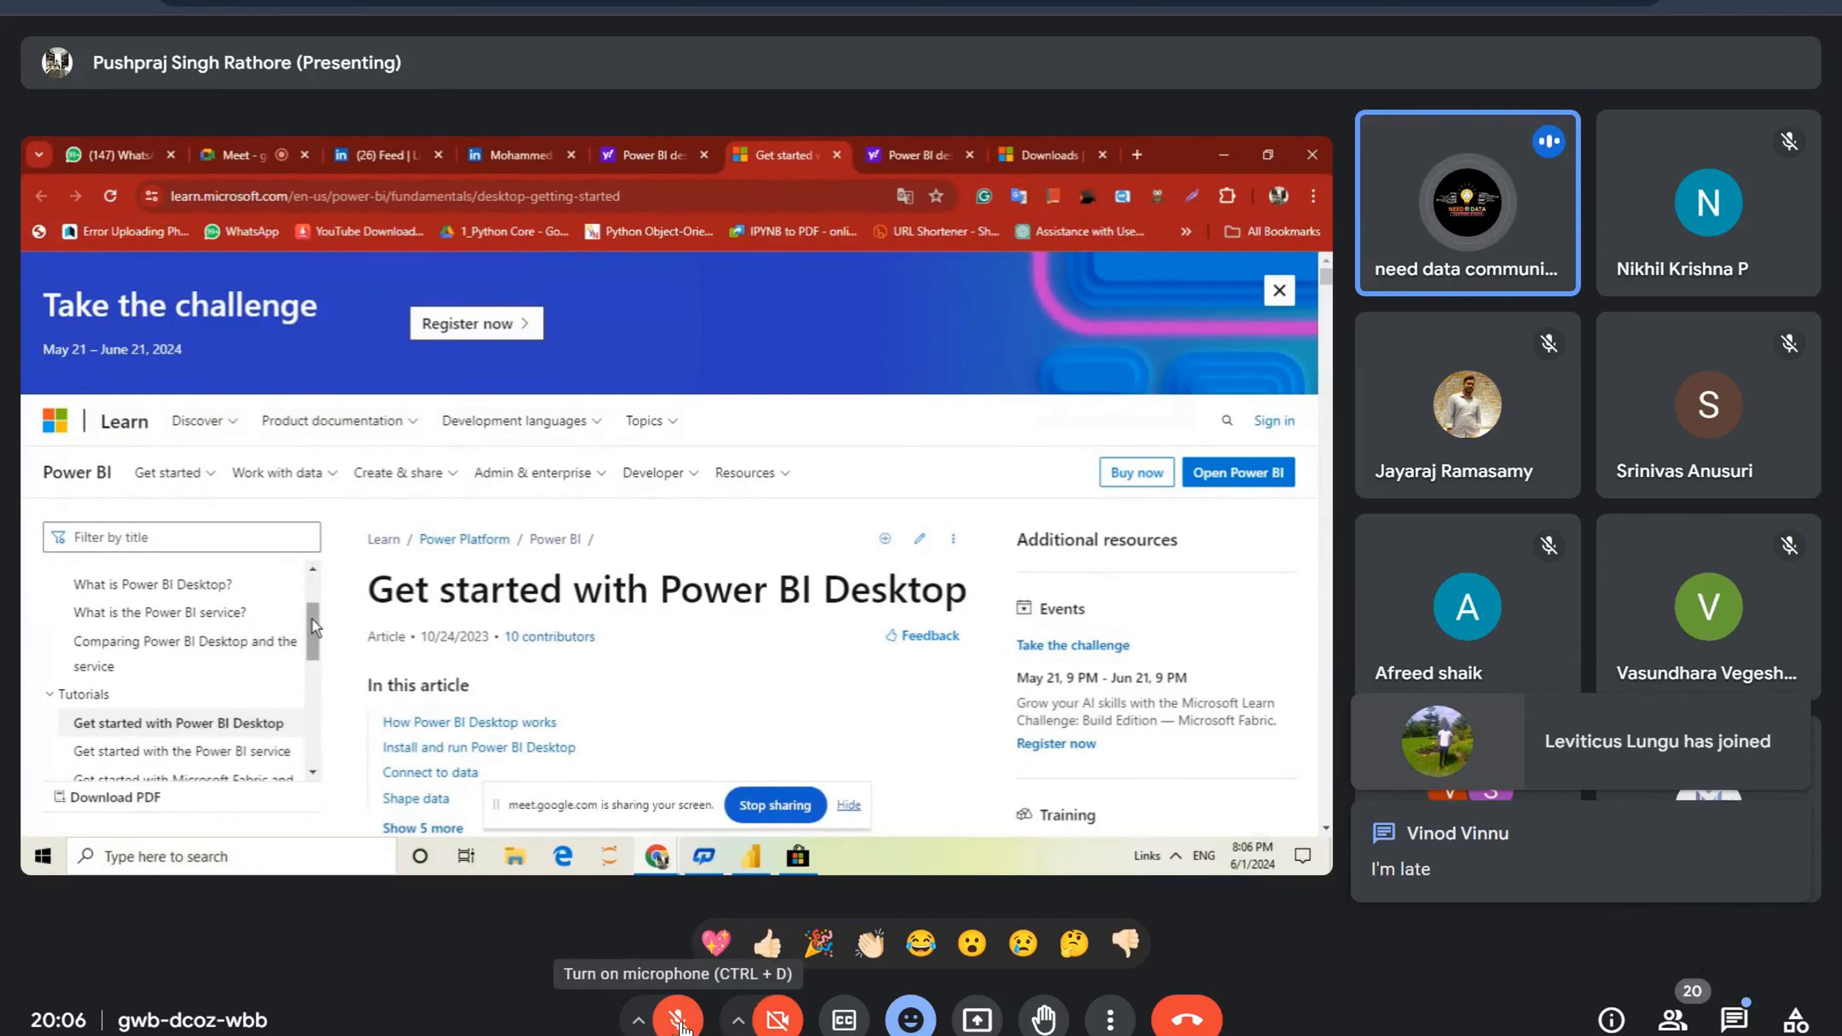
Step: Unmute the meeting microphone to speak and mute it again
left_click(679, 1020)
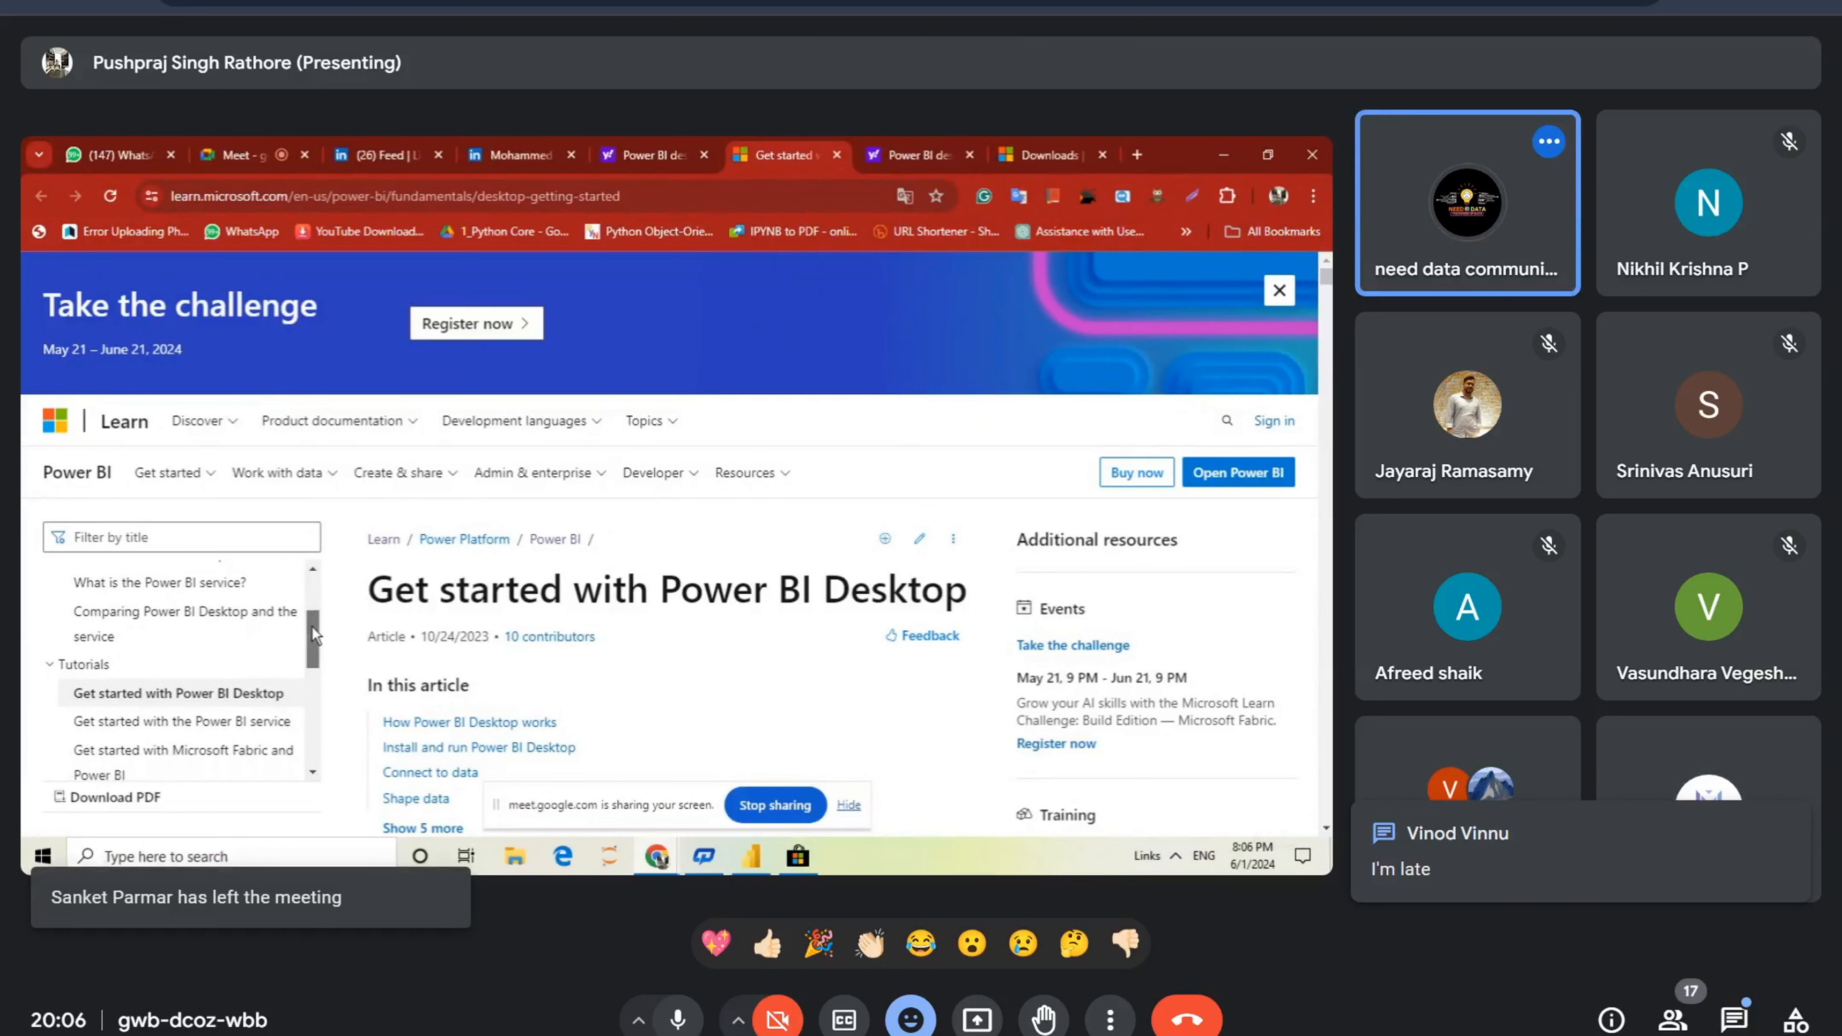
left_click(678, 1020)
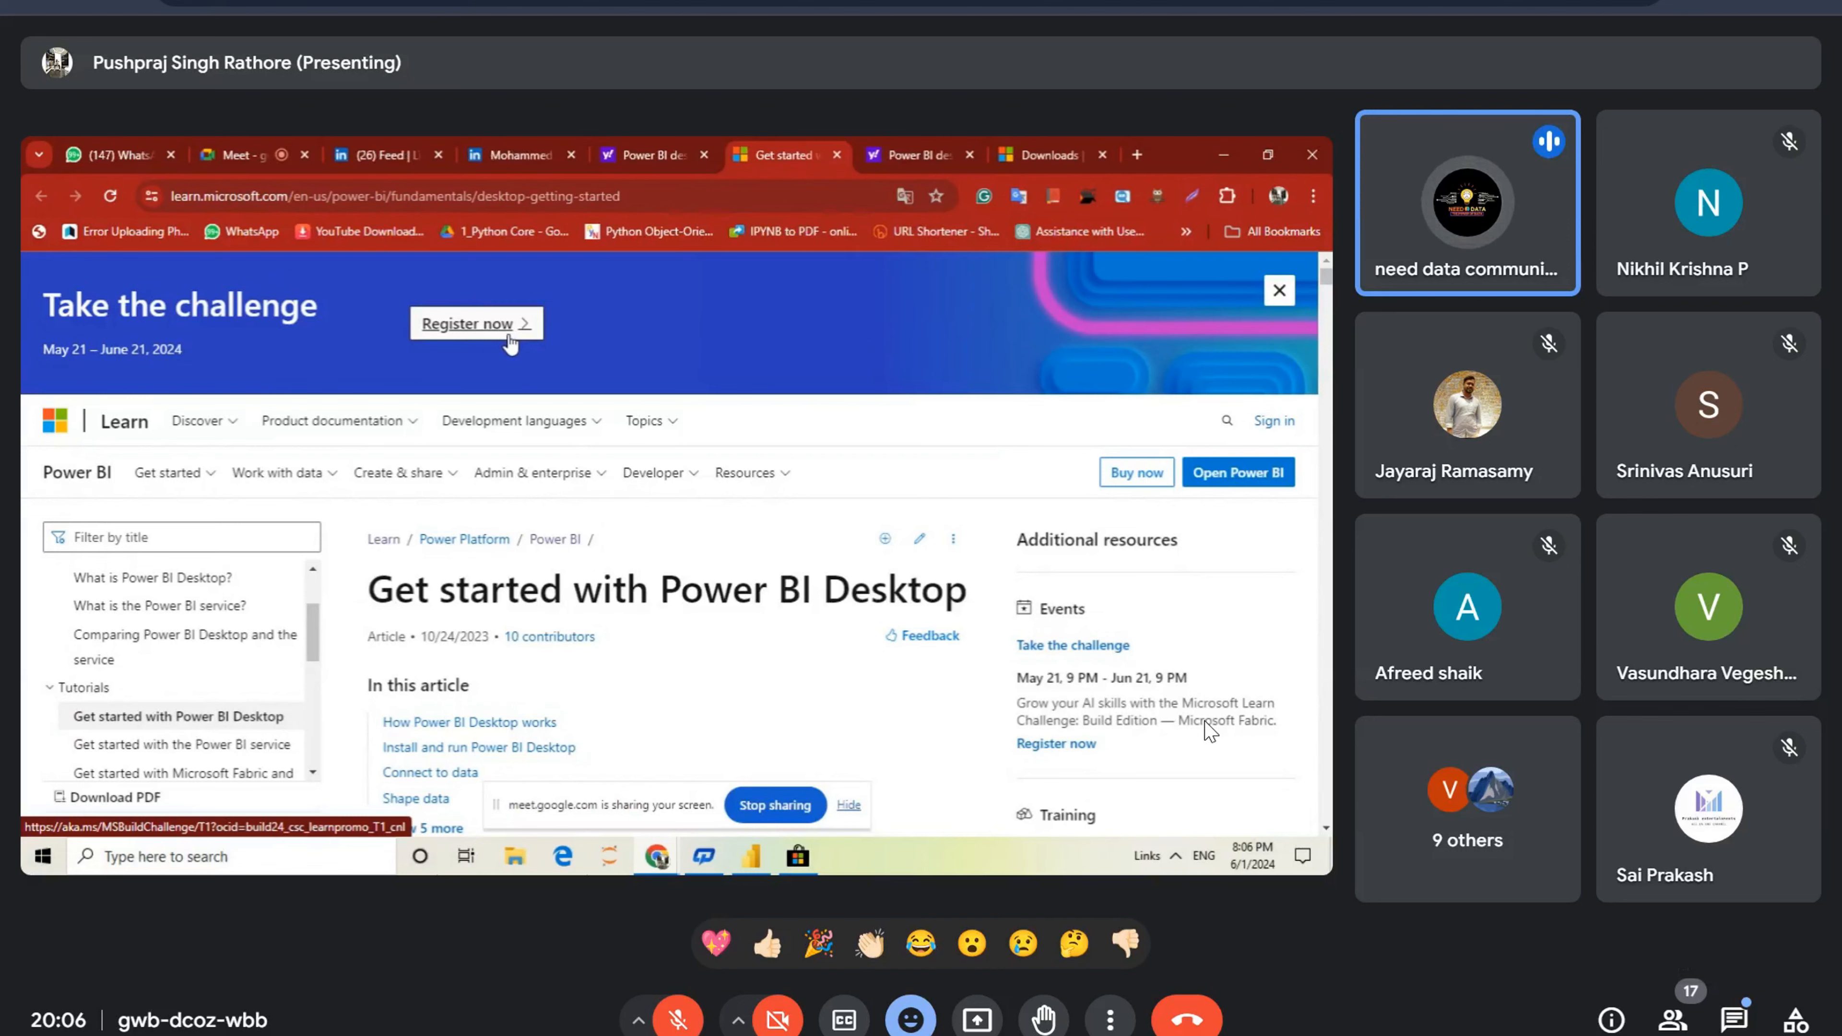
Step: Review the meeting's contributors once more and close the participant list
left_click(1457, 776)
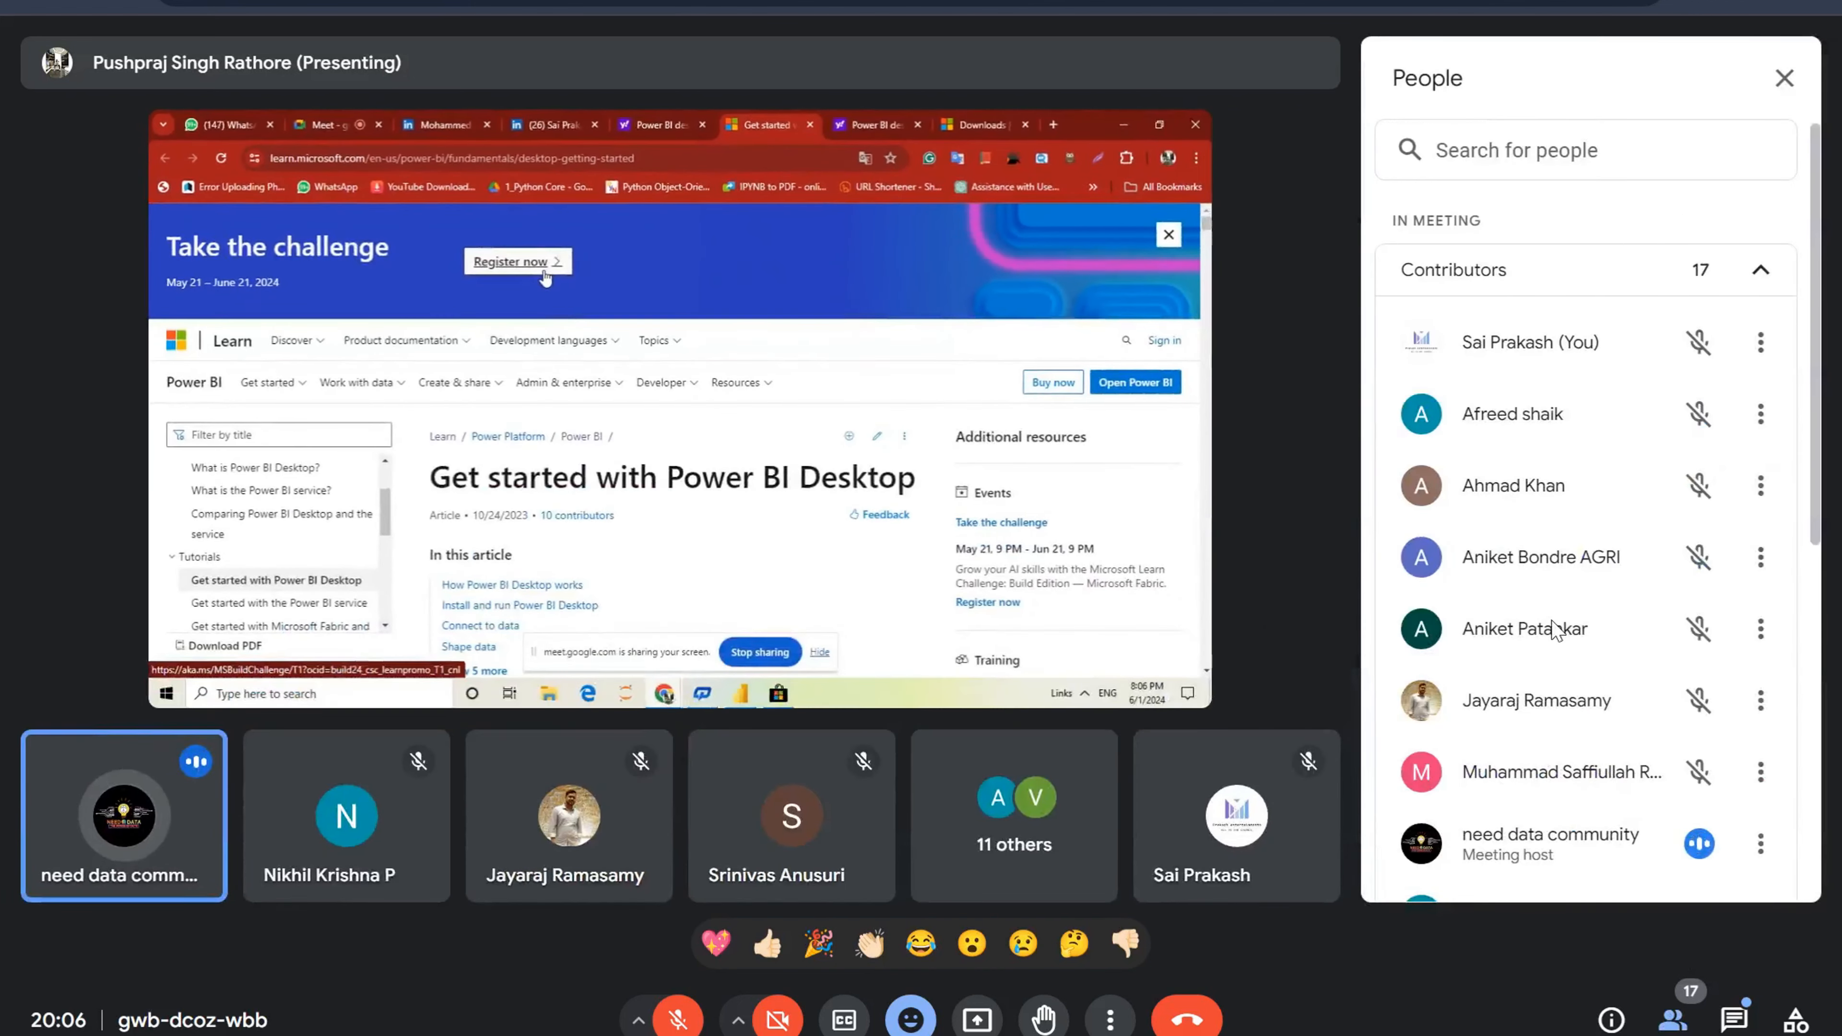
scroll(1555, 630, "down", 8)
scroll(1556, 630, "up", 4)
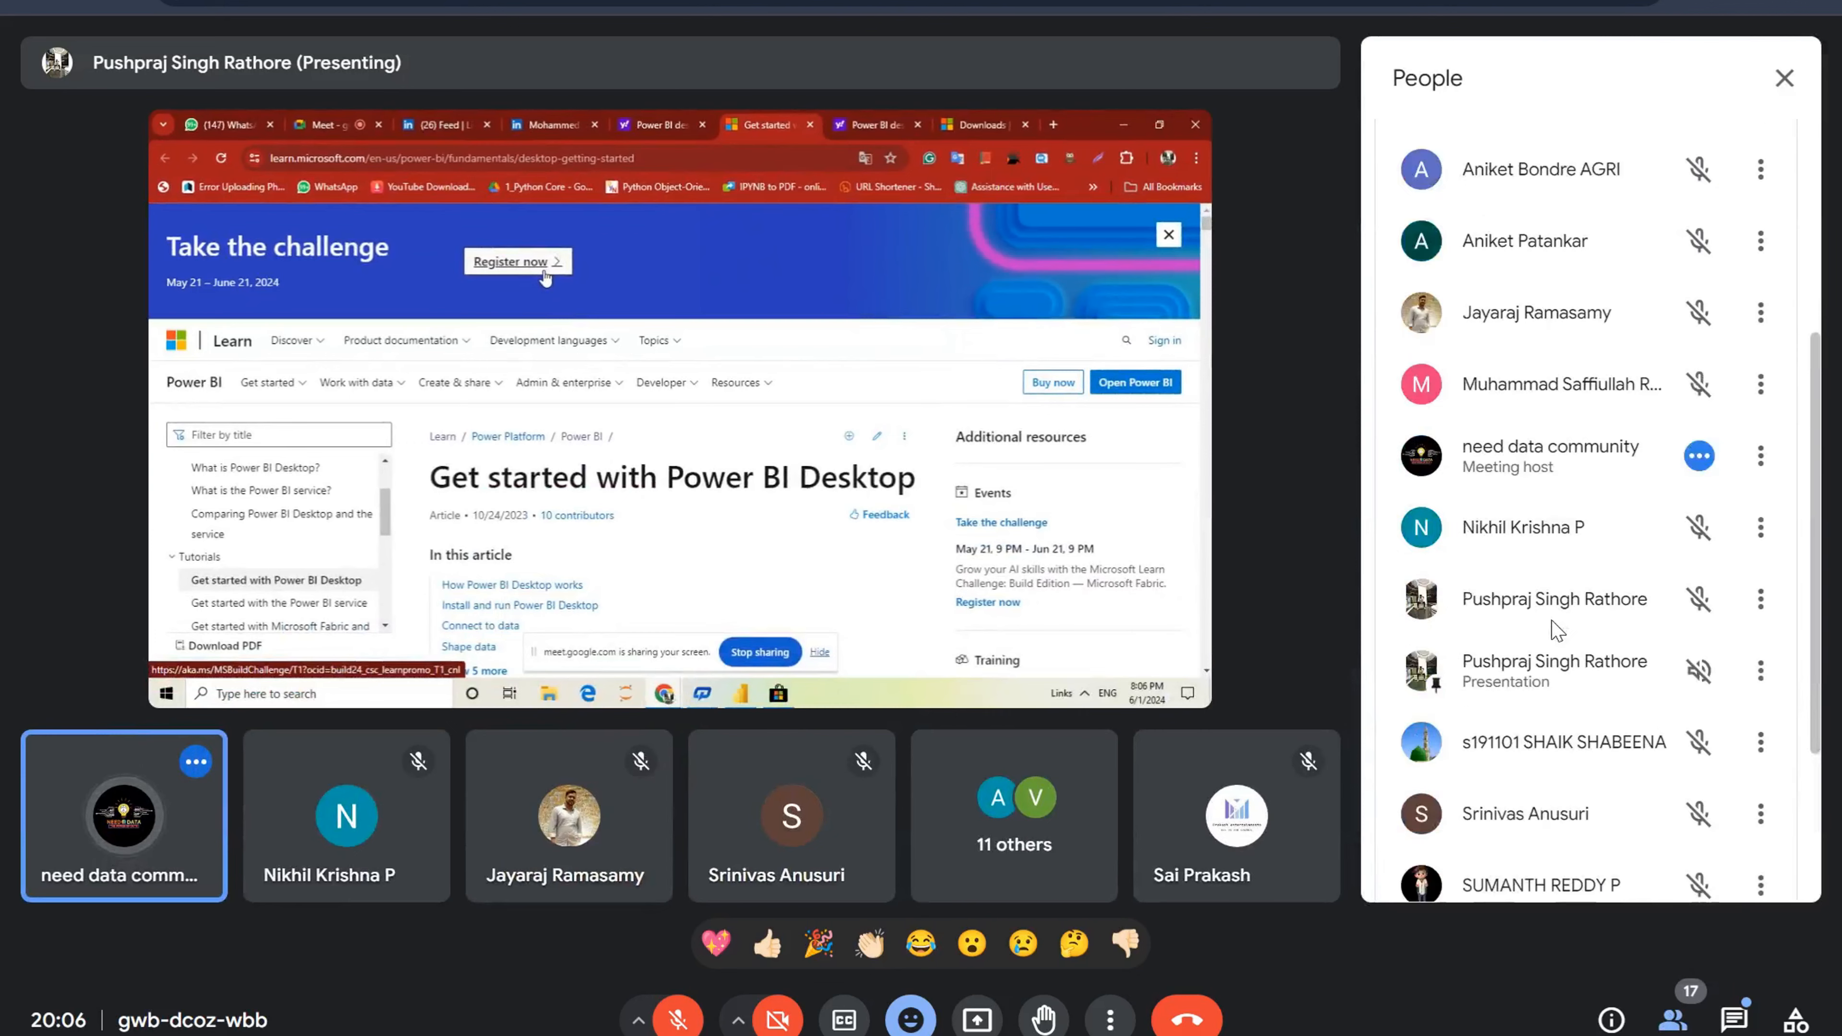
scroll(1559, 624, "up", 3)
left_click(1784, 78)
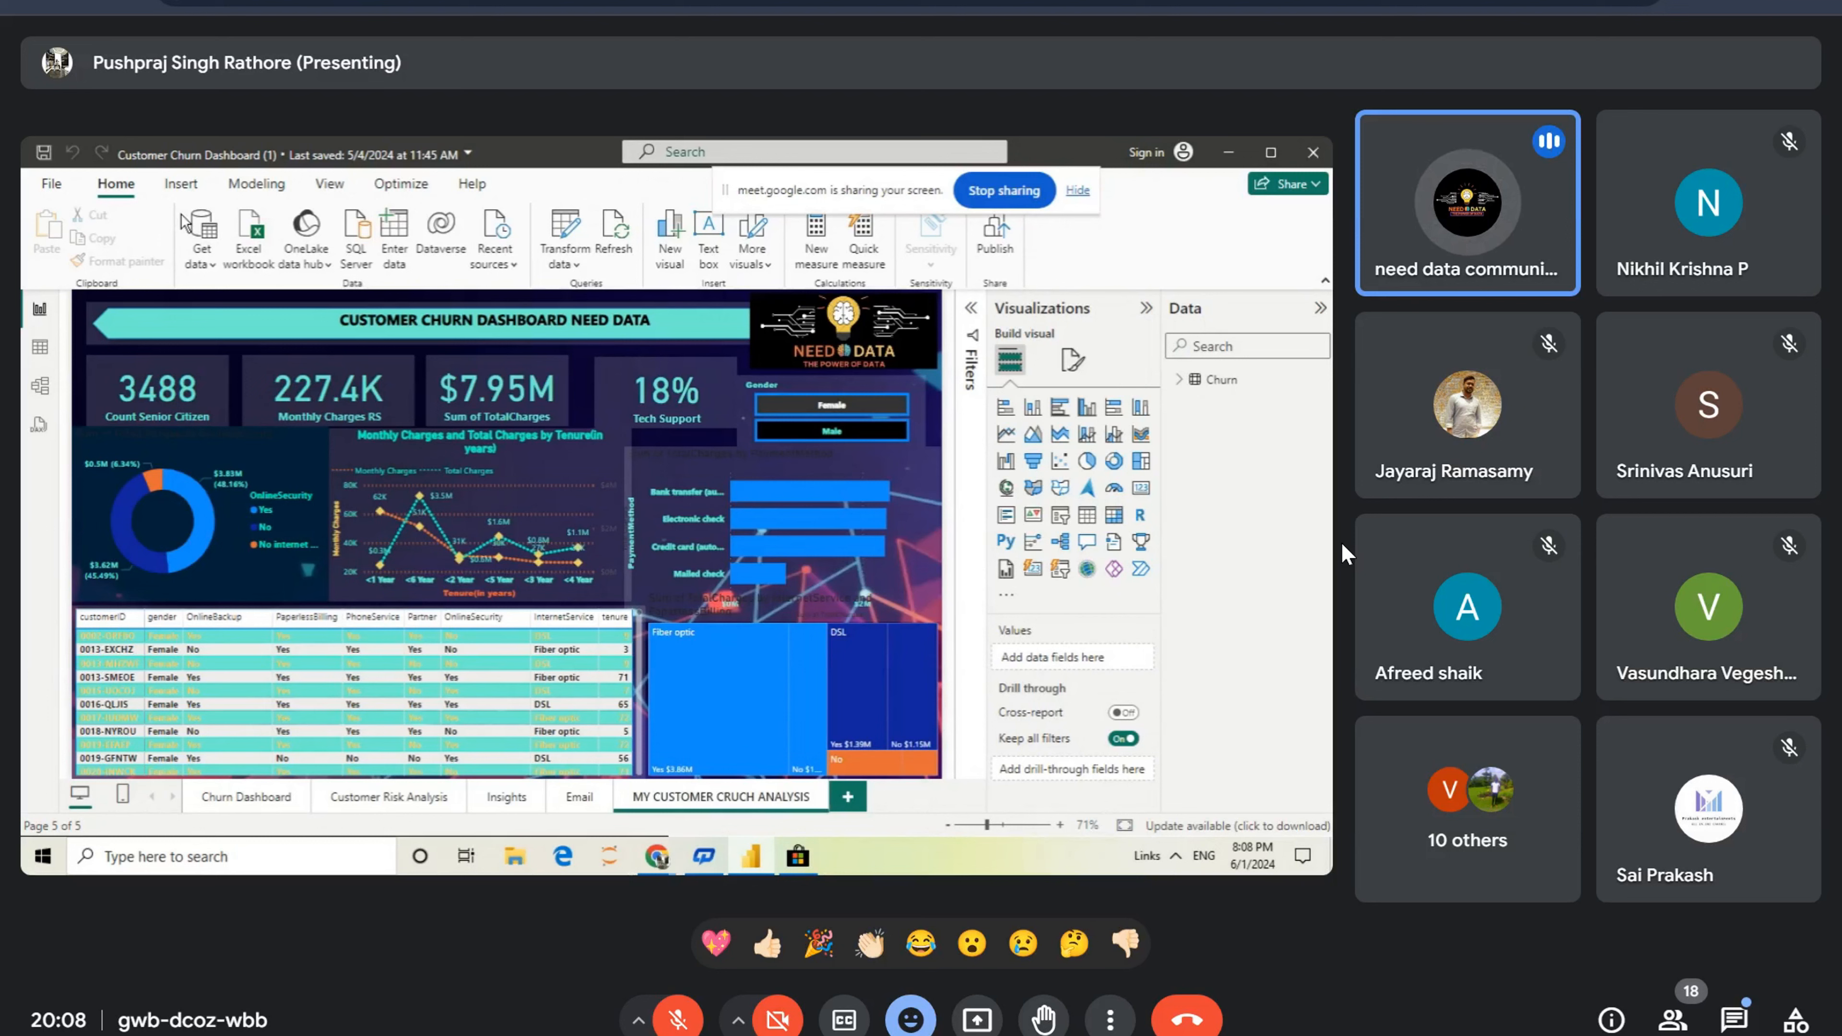
Step: Examine the available Power BI data sources, including the Database, File and All categories, and close the Get Data window
left_click(214, 266)
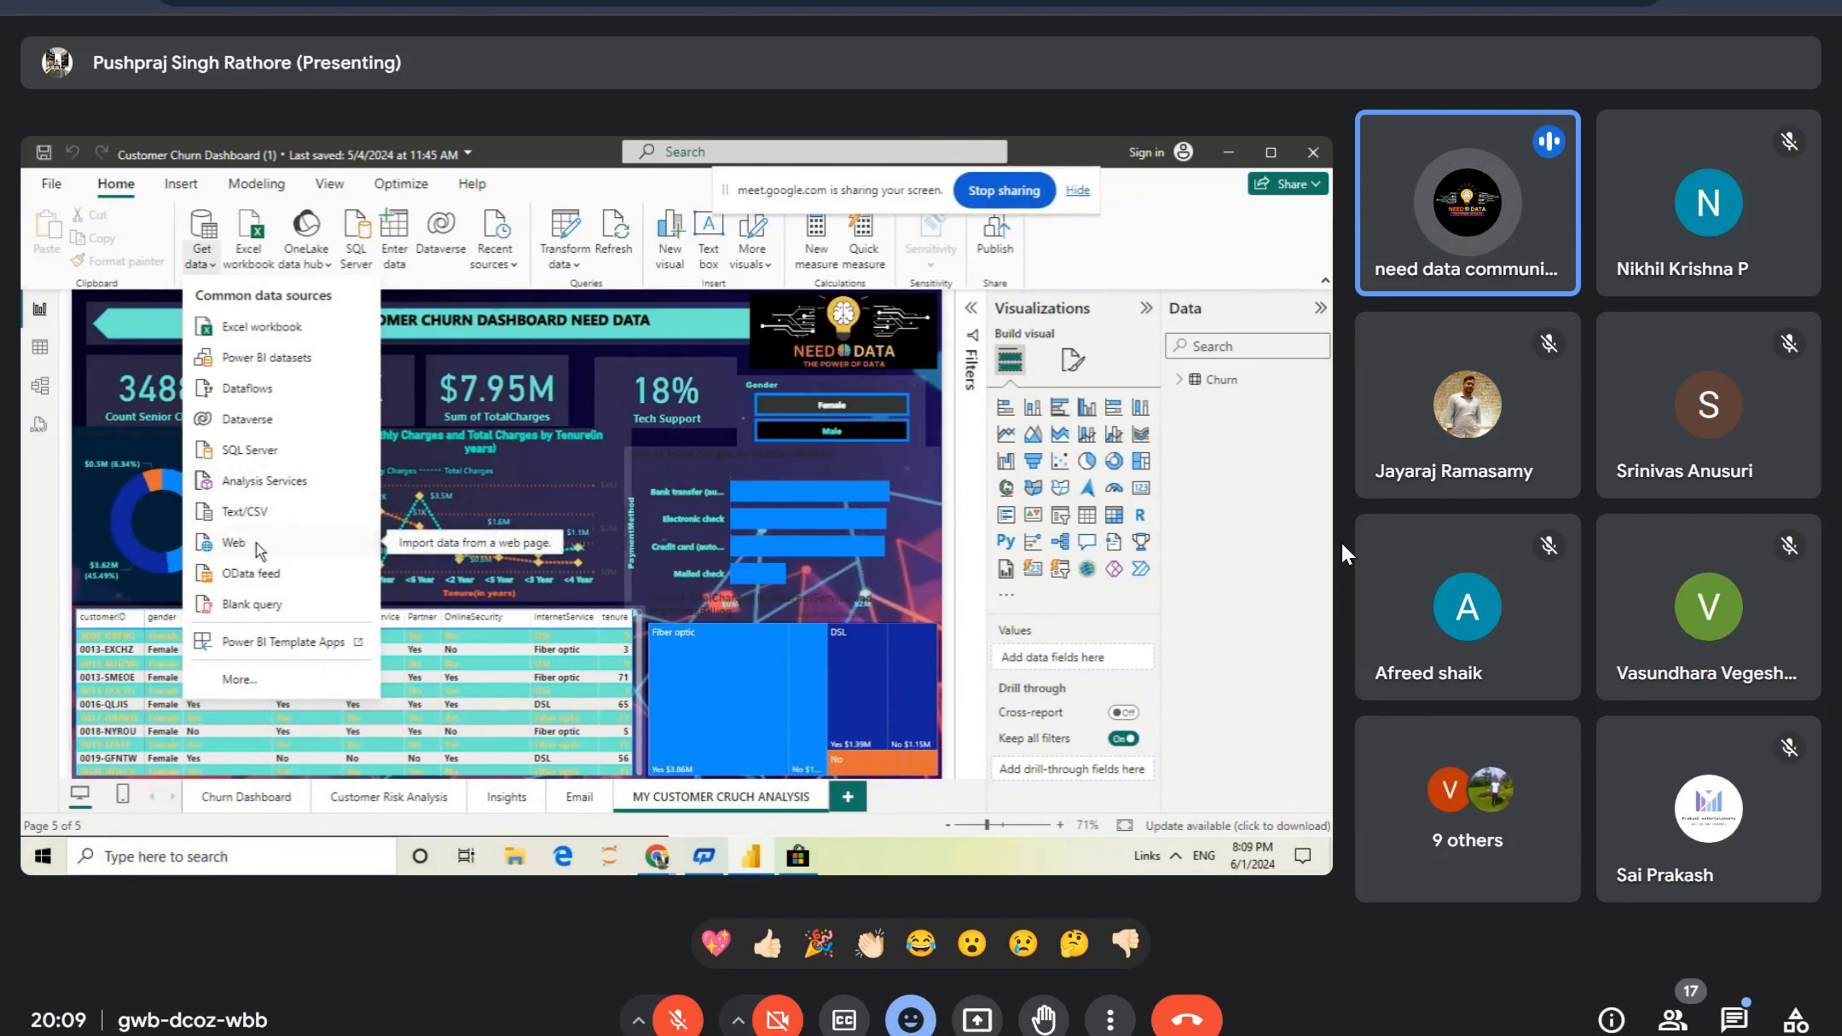
left_click(239, 680)
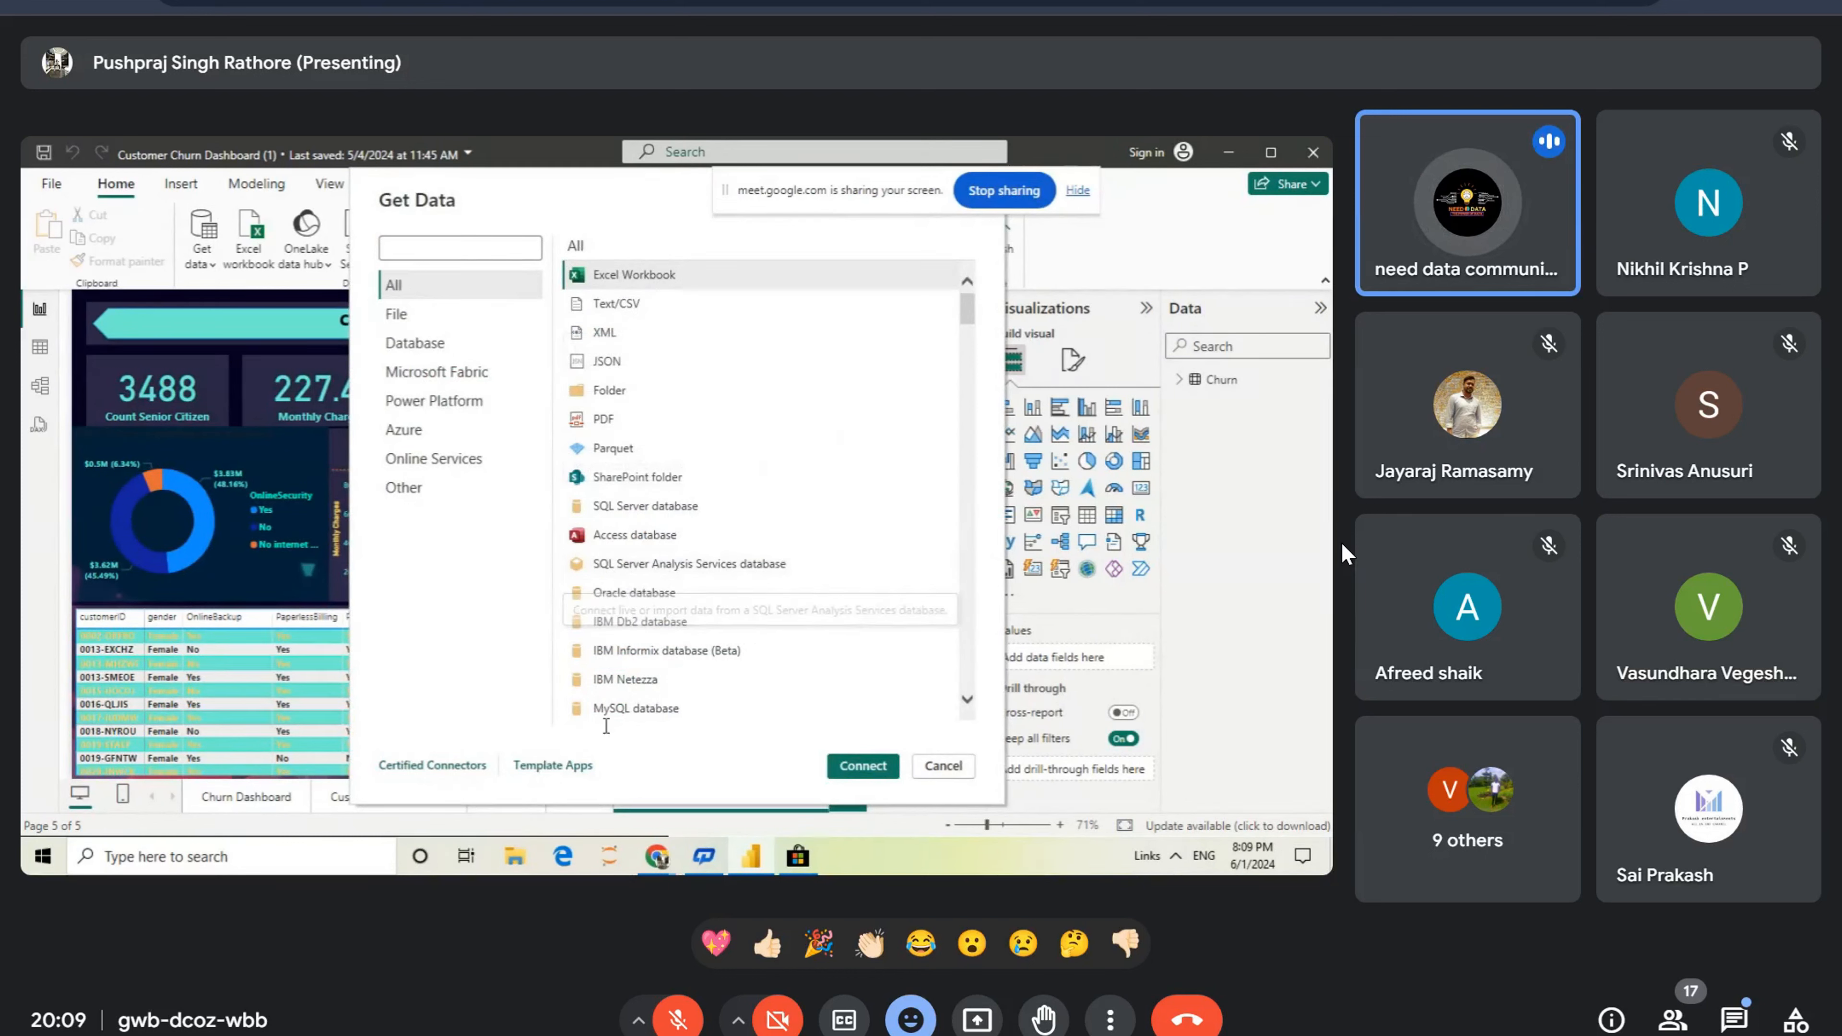
left_click(430, 349)
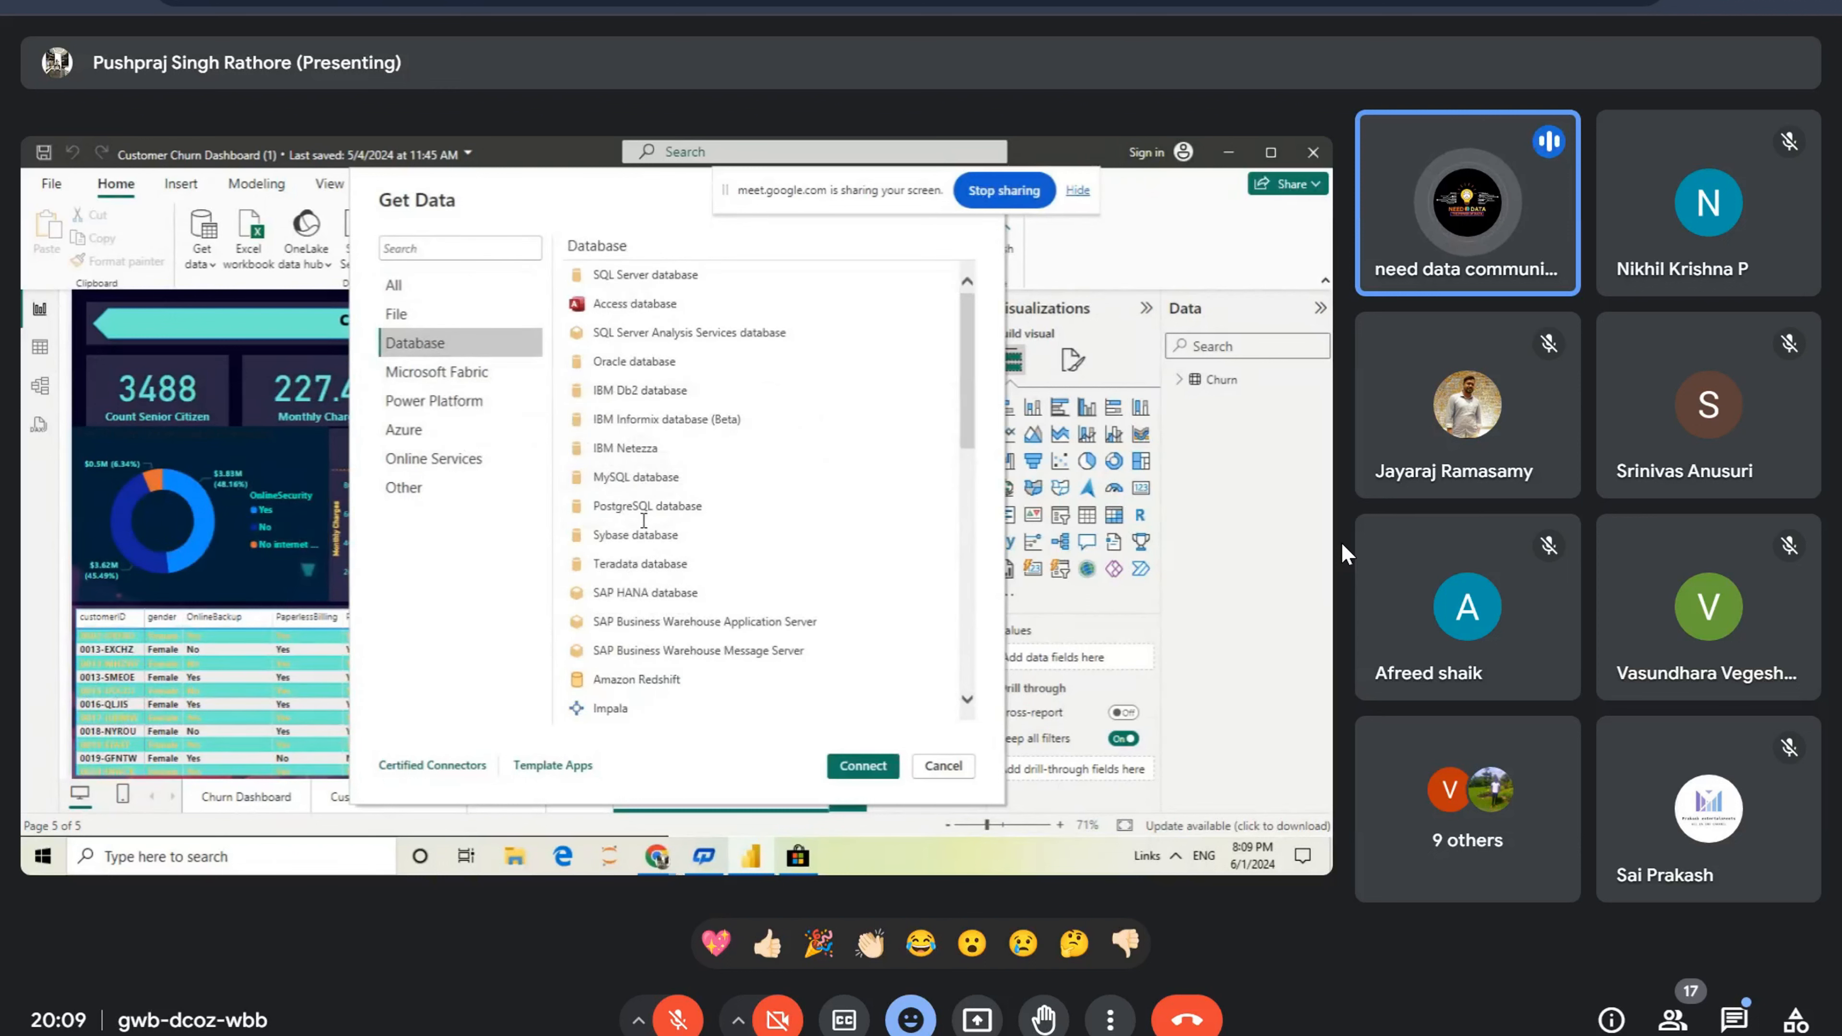
left_click(432, 317)
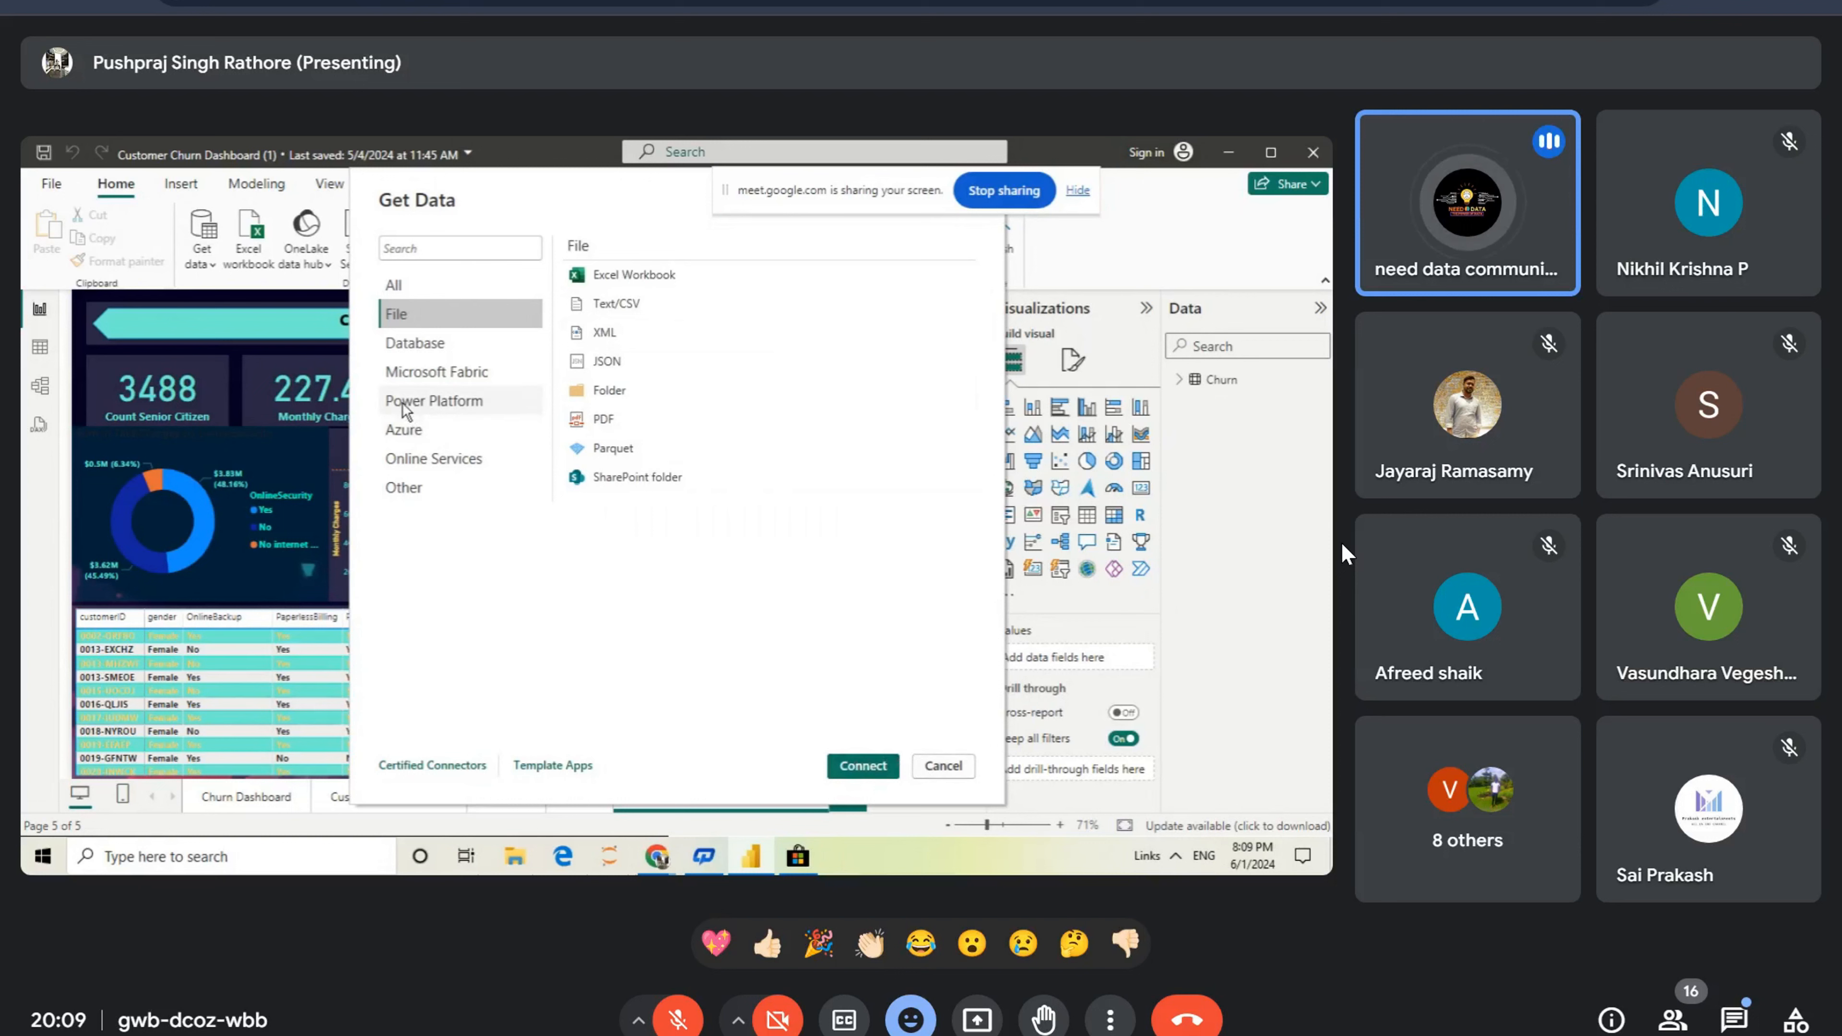
left_click(481, 283)
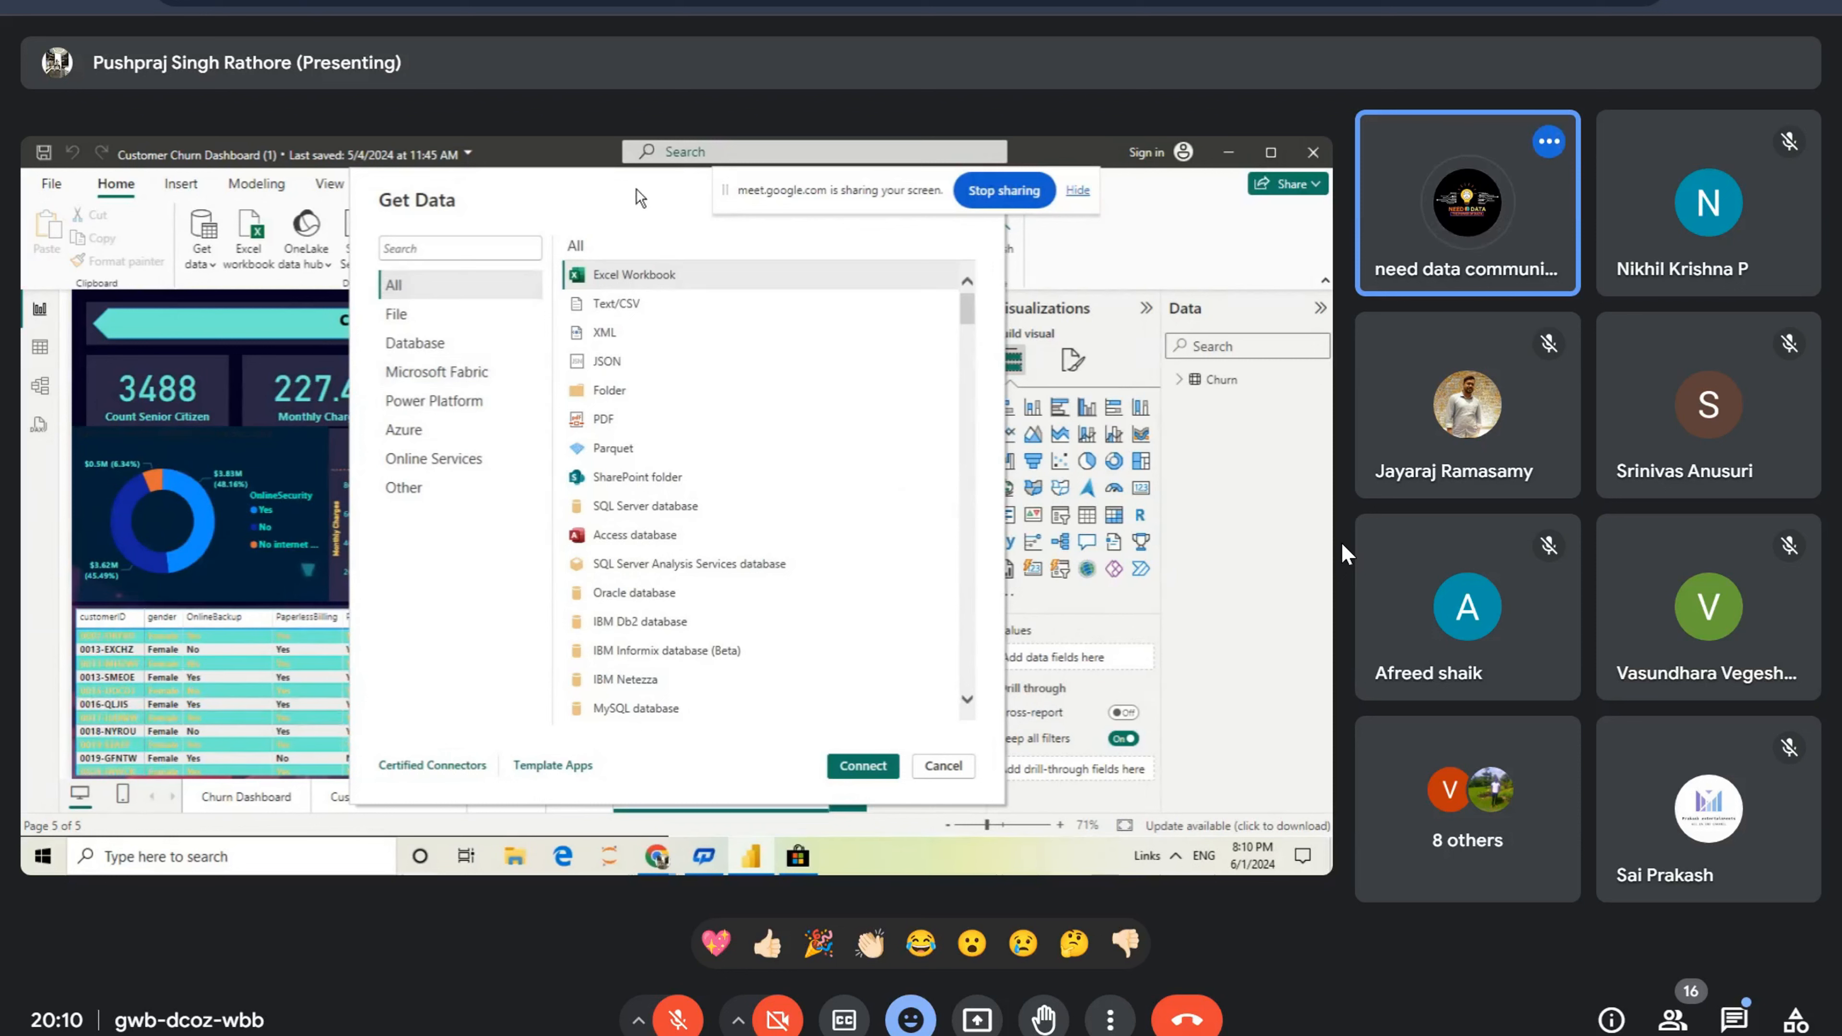
left_click_drag(637, 195, 671, 269)
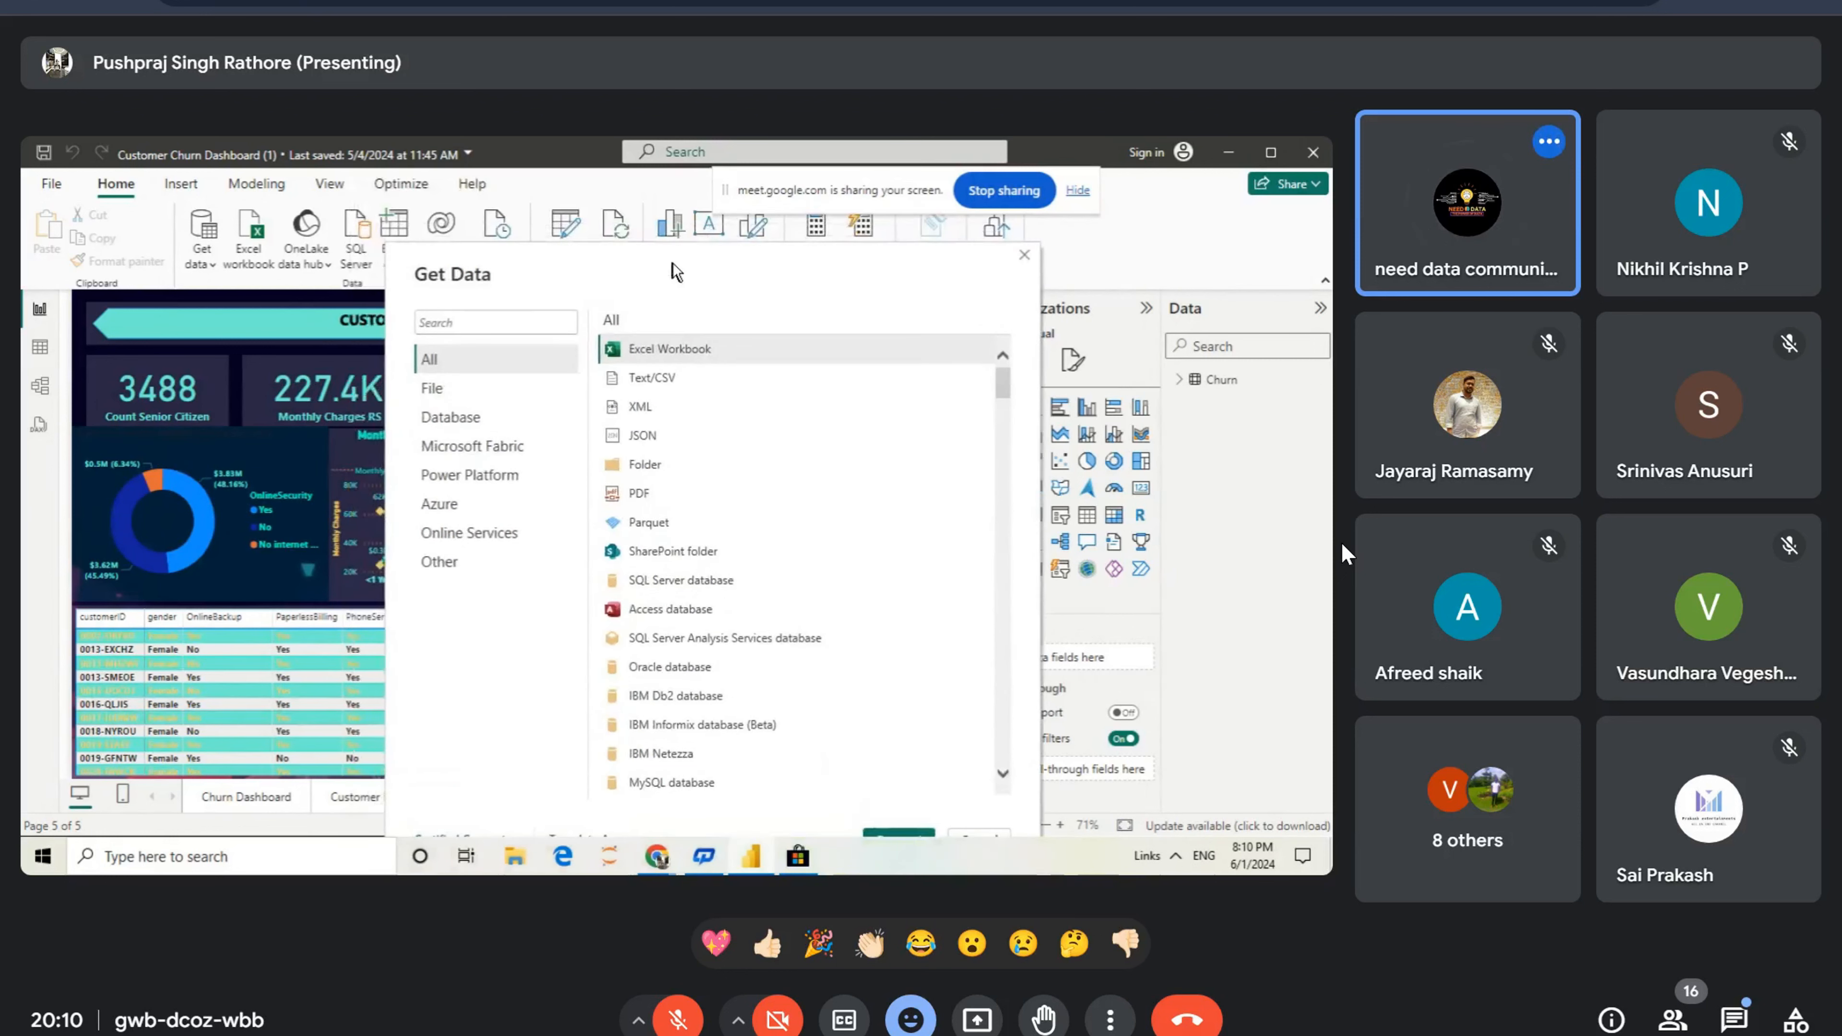
left_click(1025, 256)
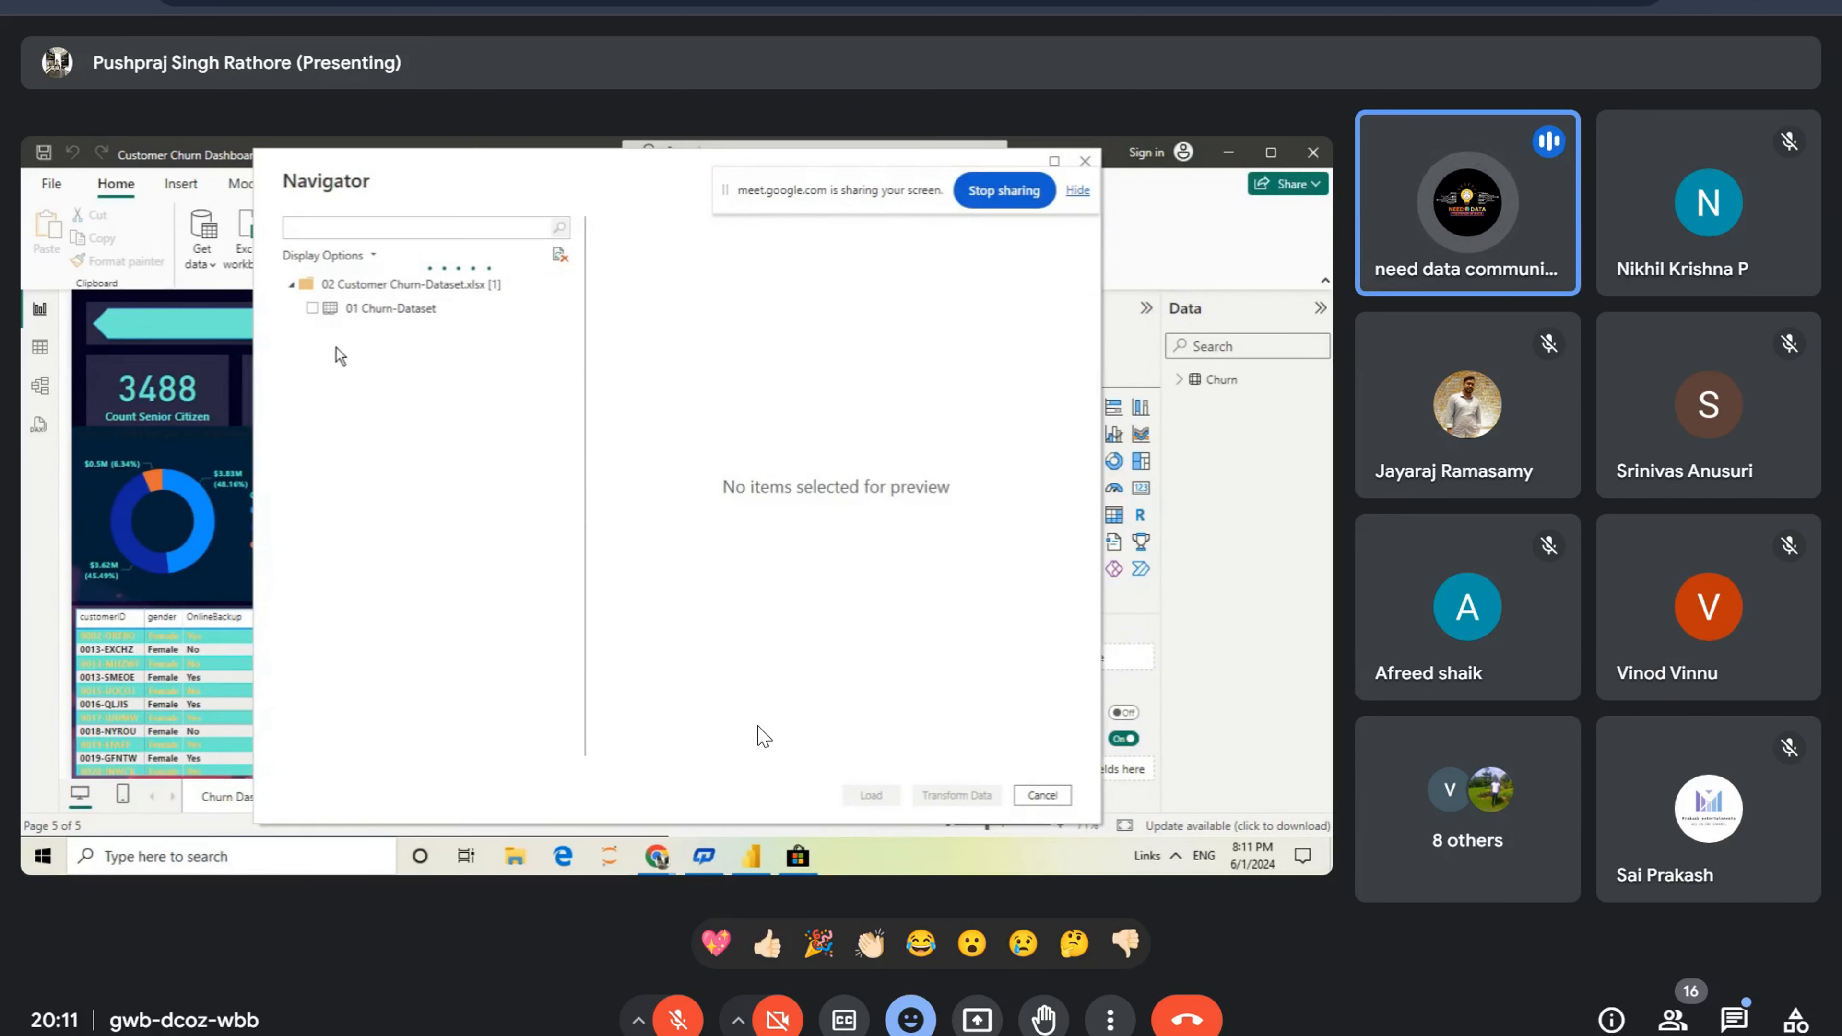
Step: Preview the 01 Churn-Dataset sheet from 02 Customer Churn-Dataset.xlsx across its columns and close the Navigator without loading
left_click(312, 309)
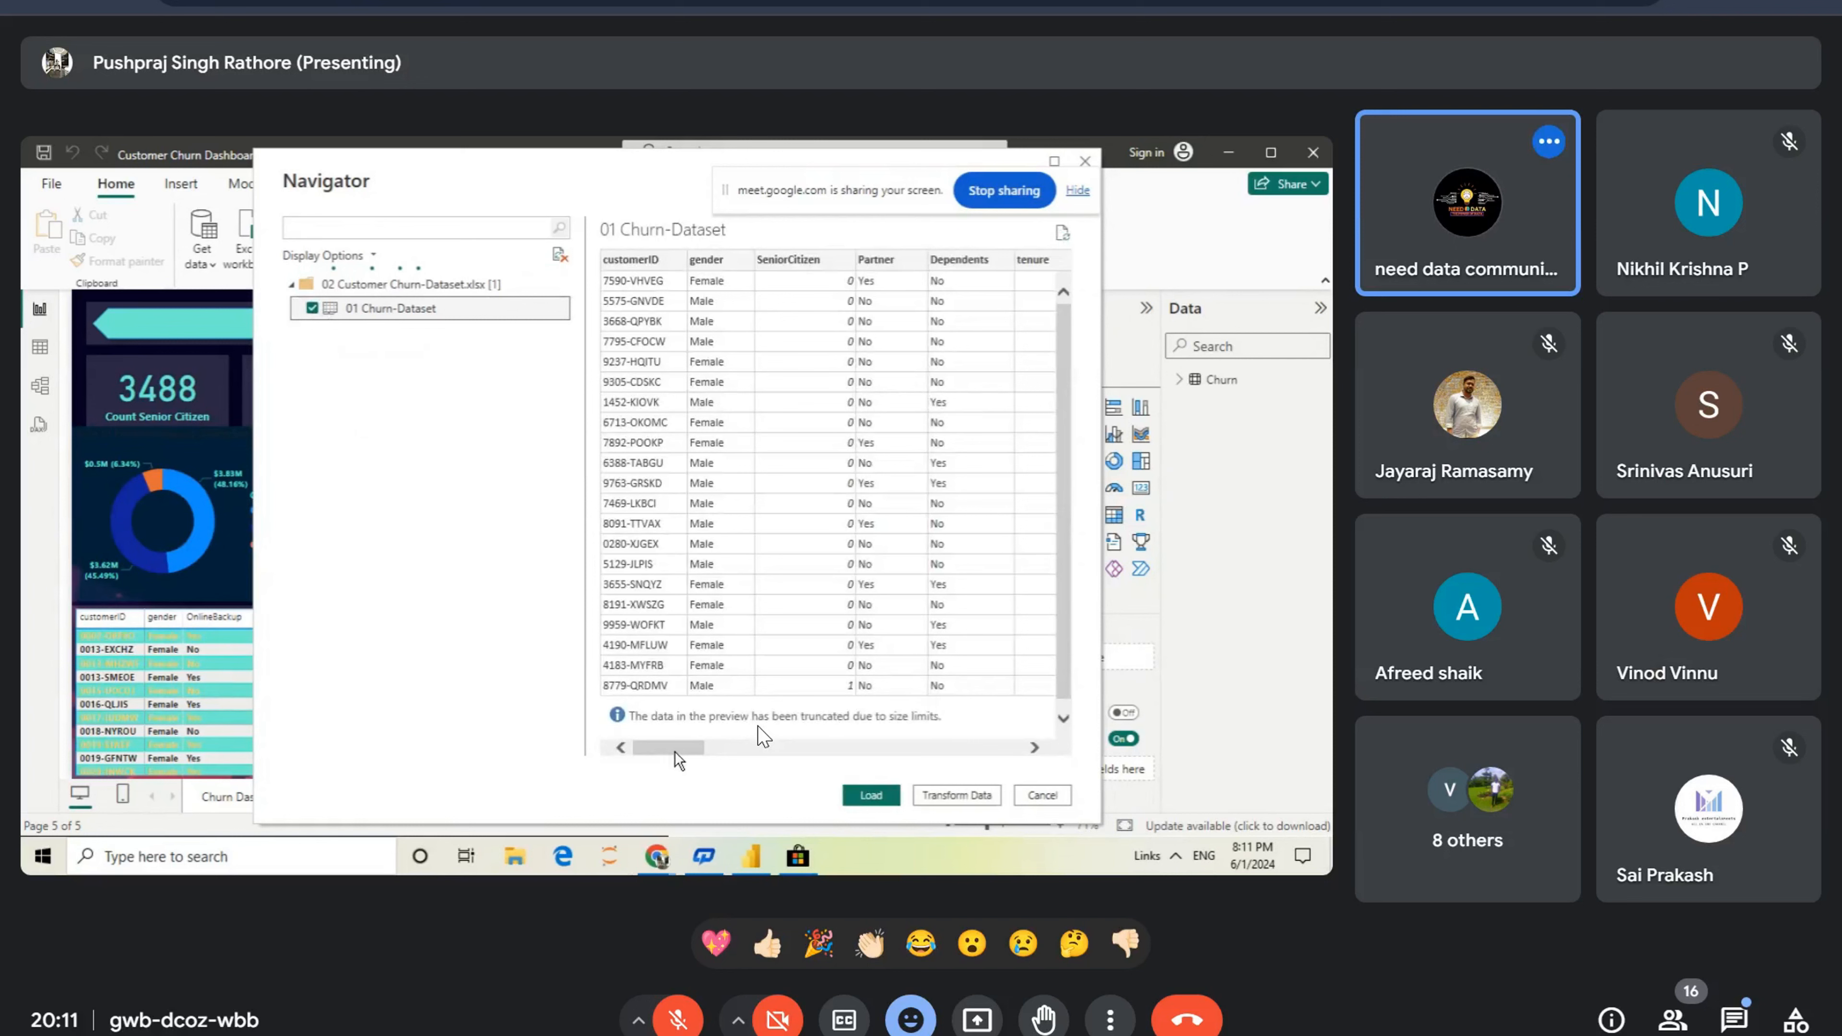
left_click_drag(682, 750, 838, 751)
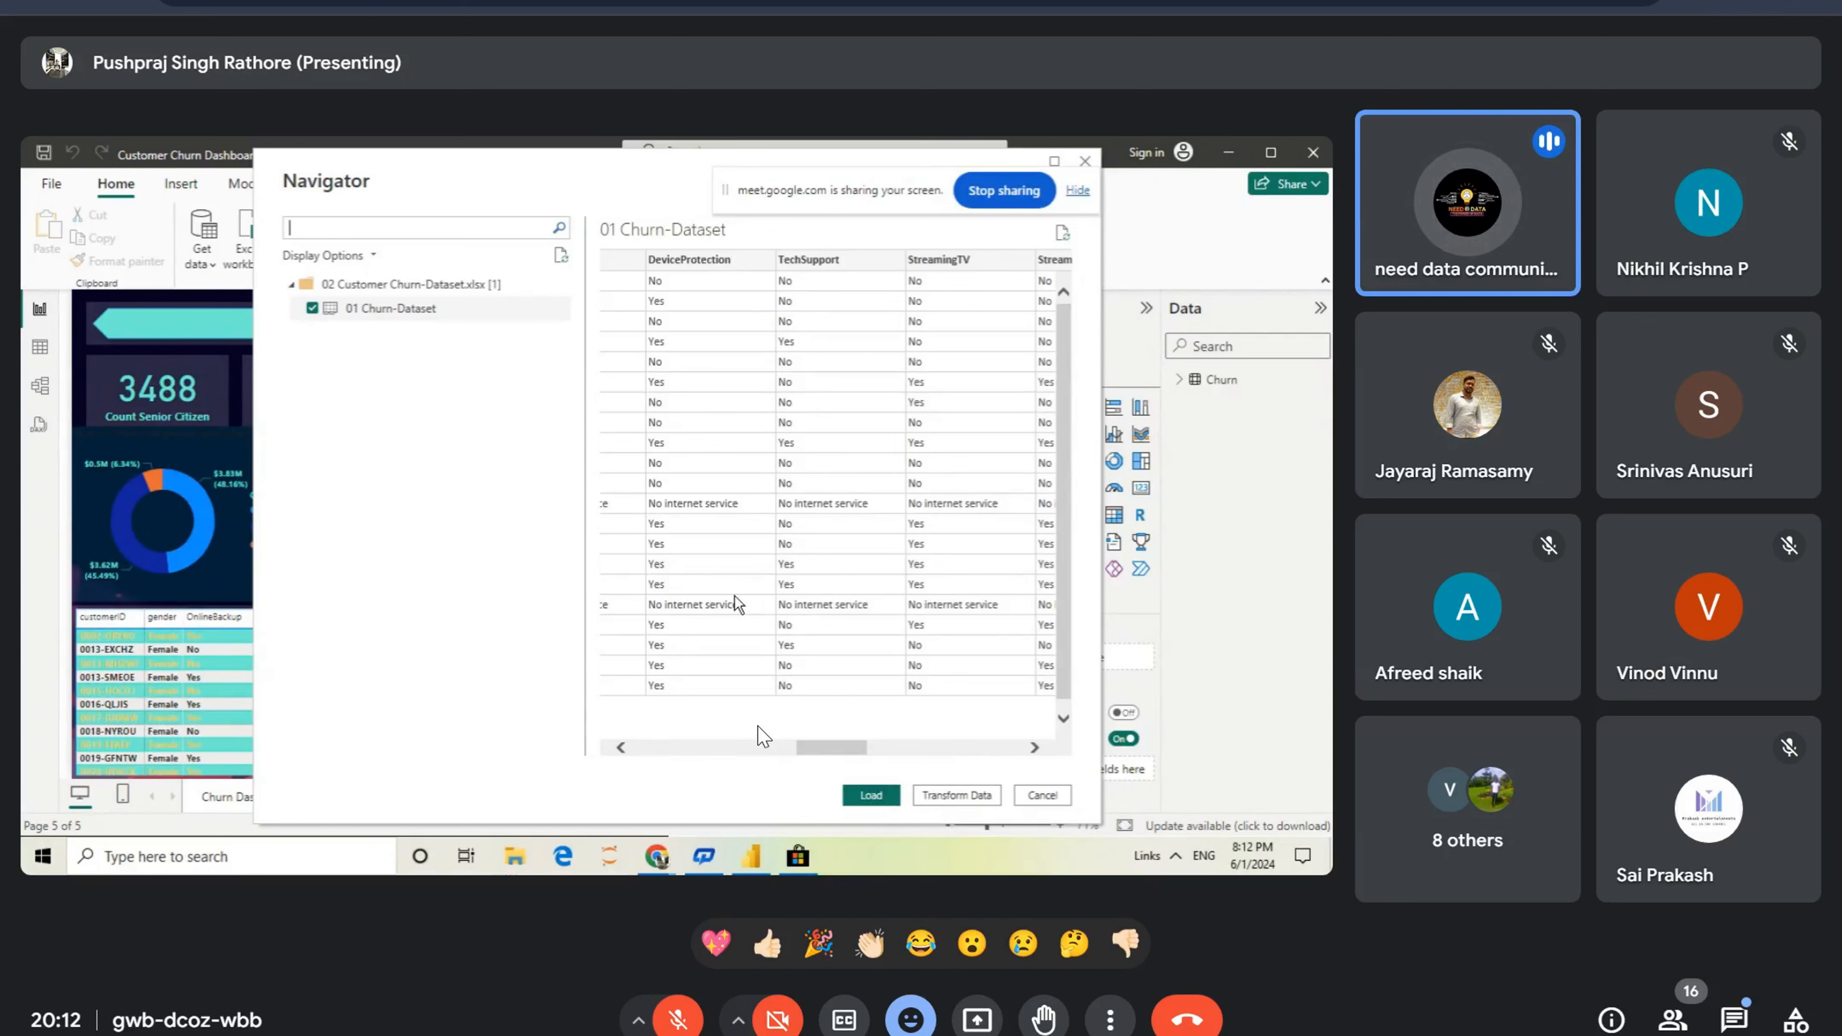
left_click(1088, 162)
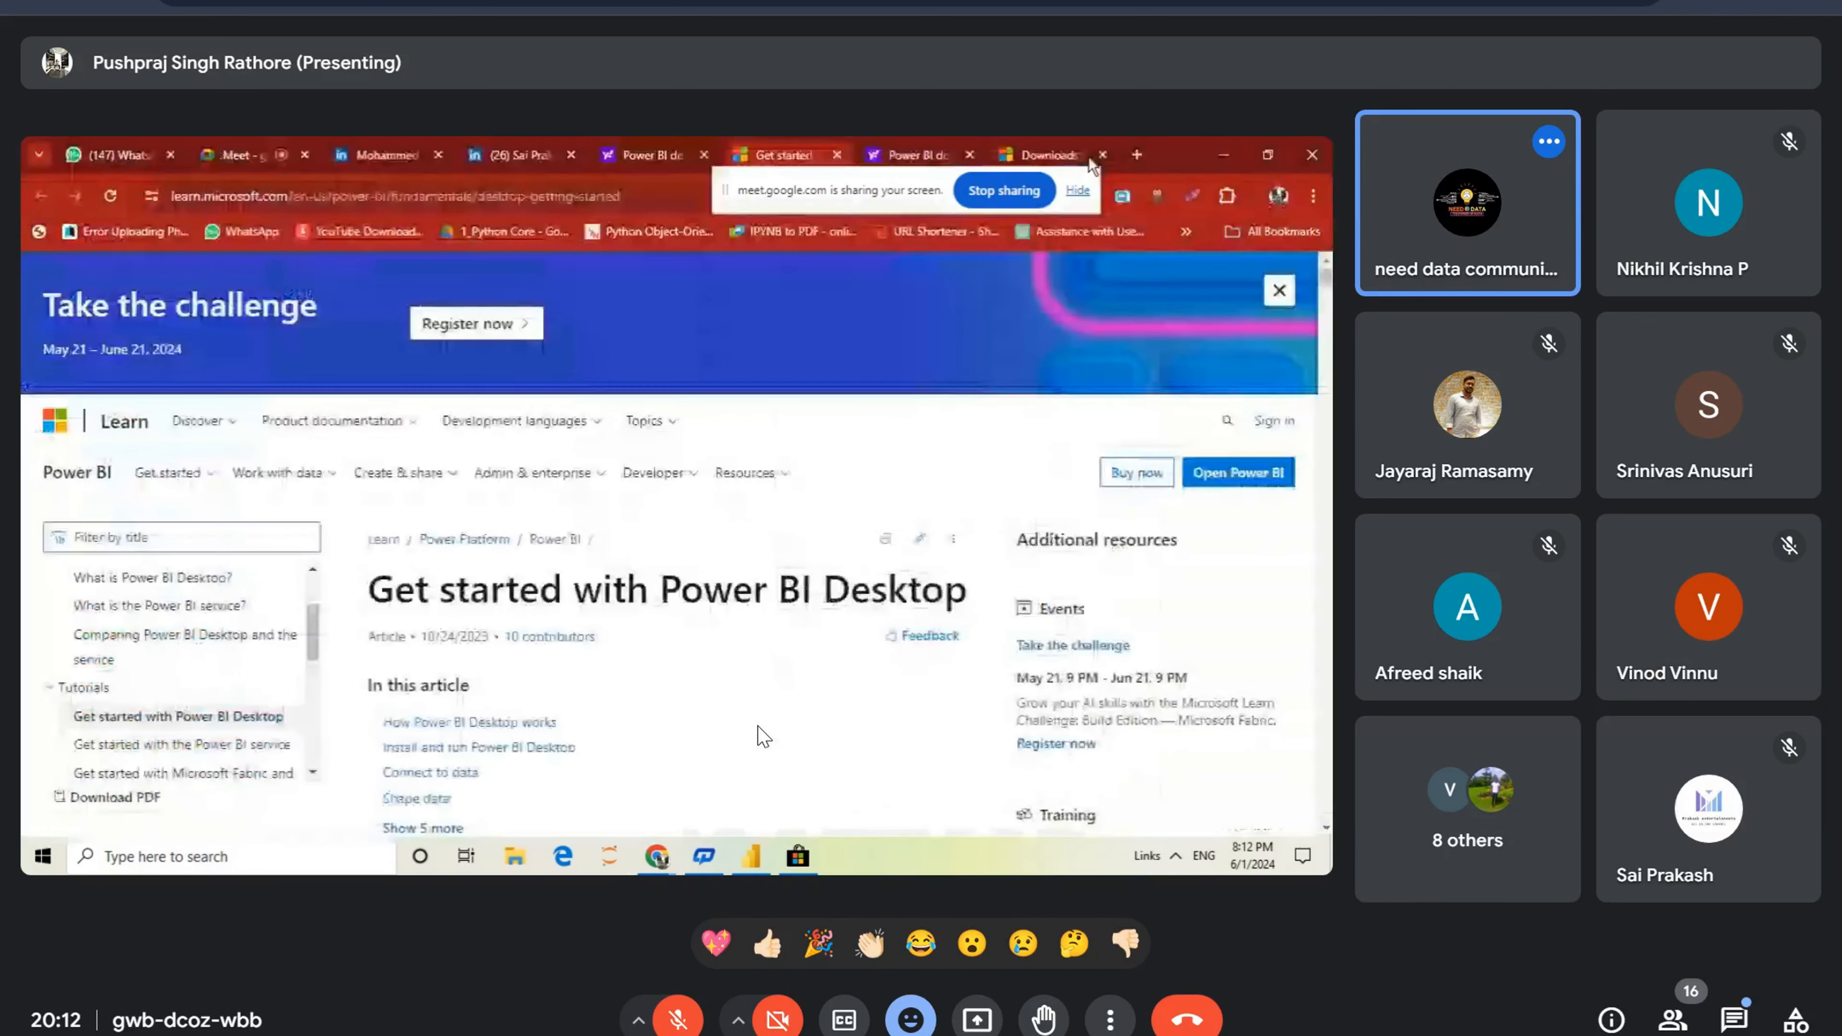
Step: Open a Text/CSV import preview of Ecommerce_data.csv from the Downloads folder
left_click(211, 265)
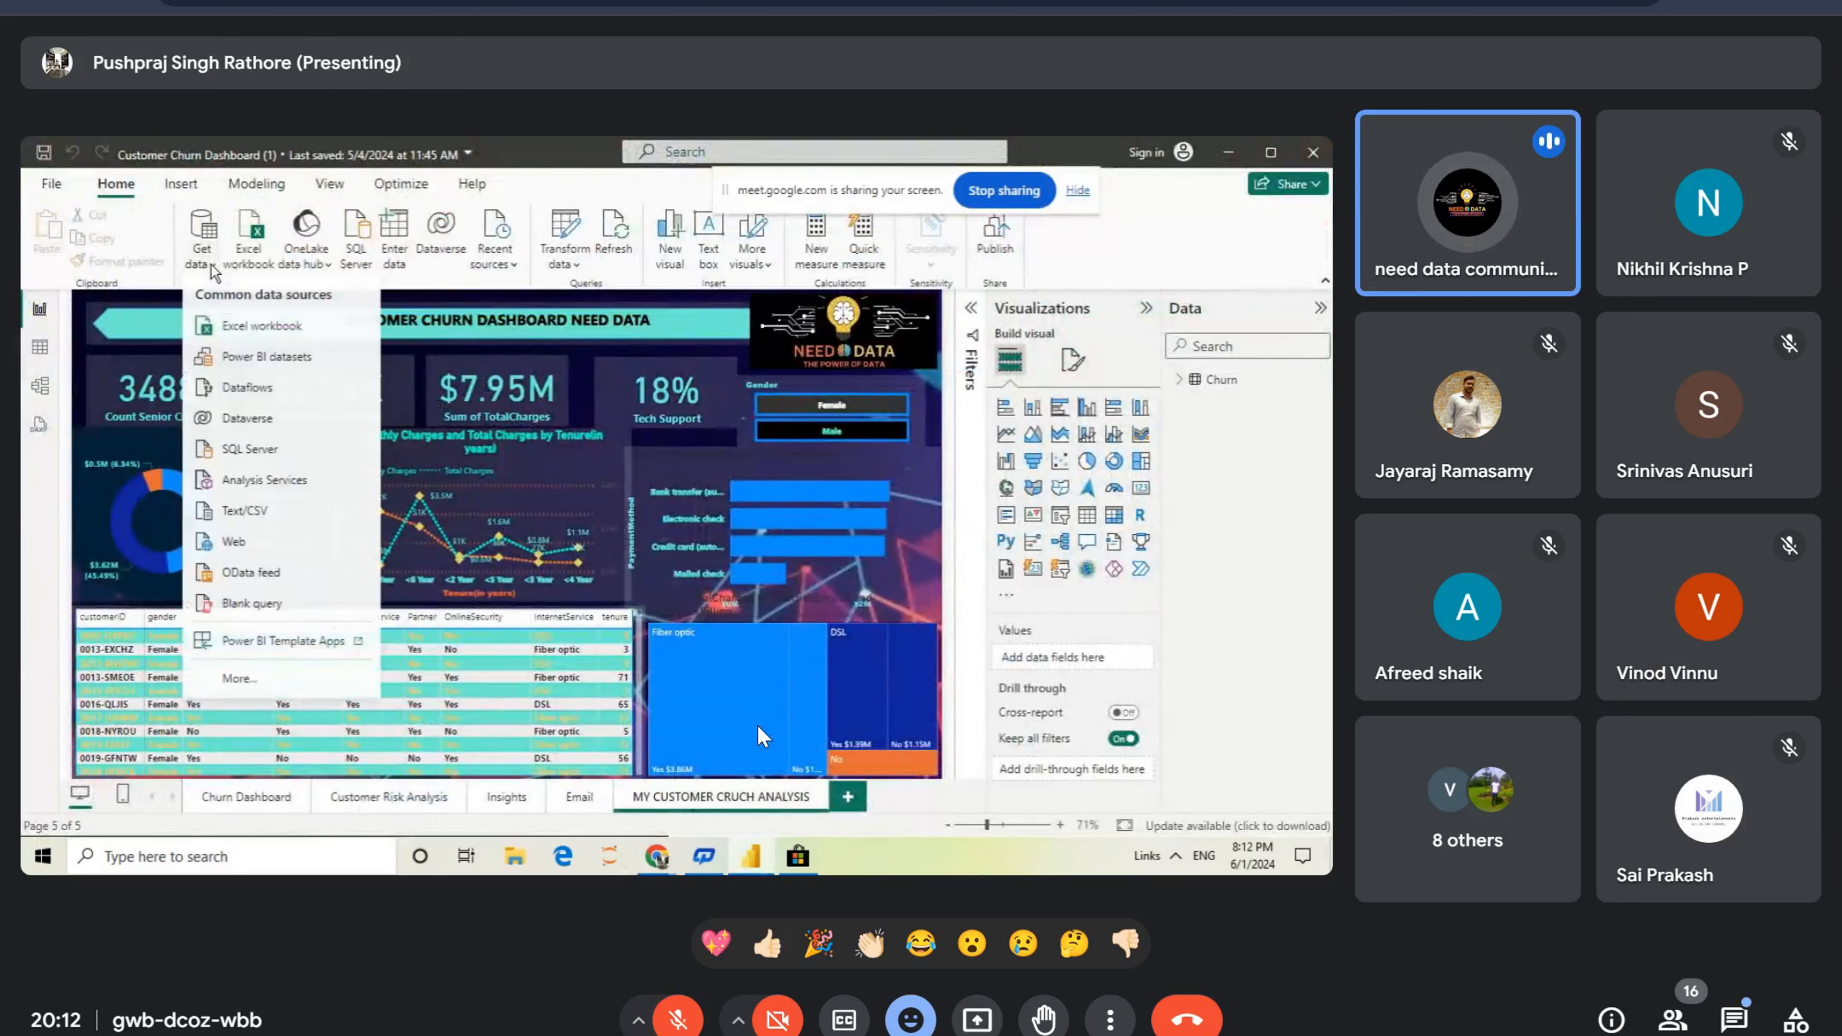
left_click(249, 512)
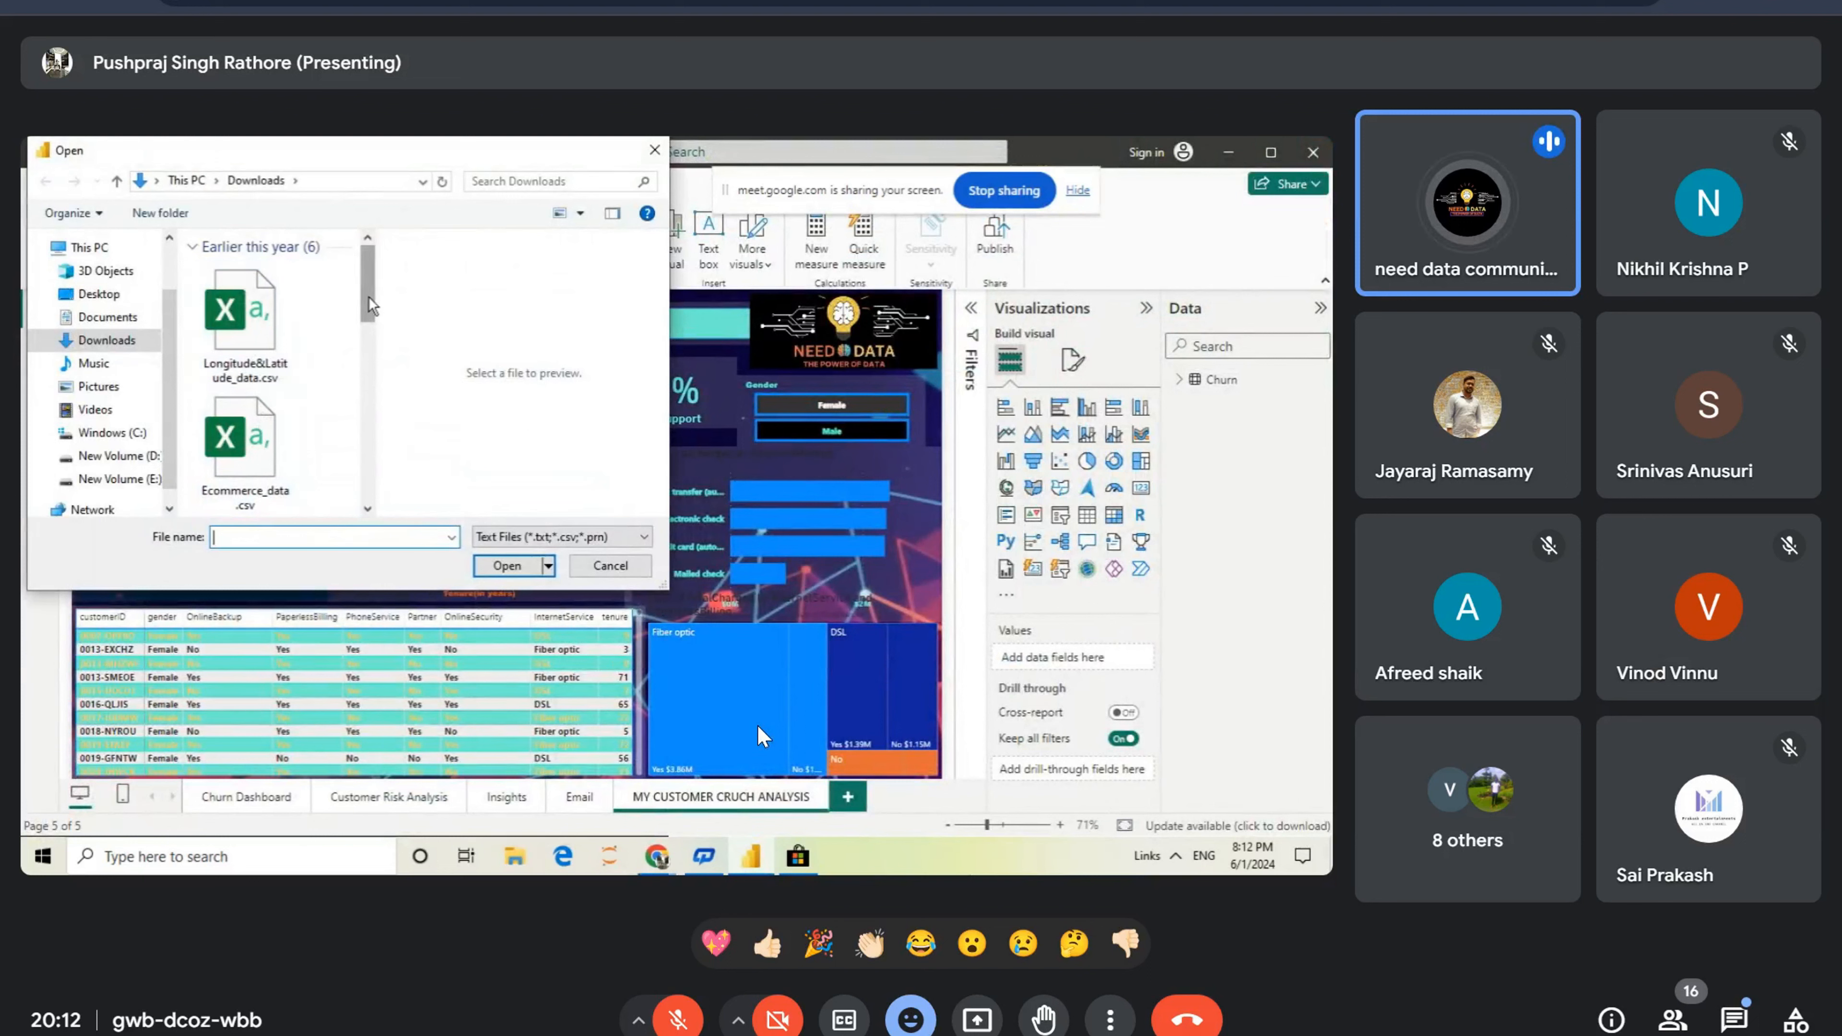
left_click_drag(369, 309, 367, 329)
left_click(262, 450)
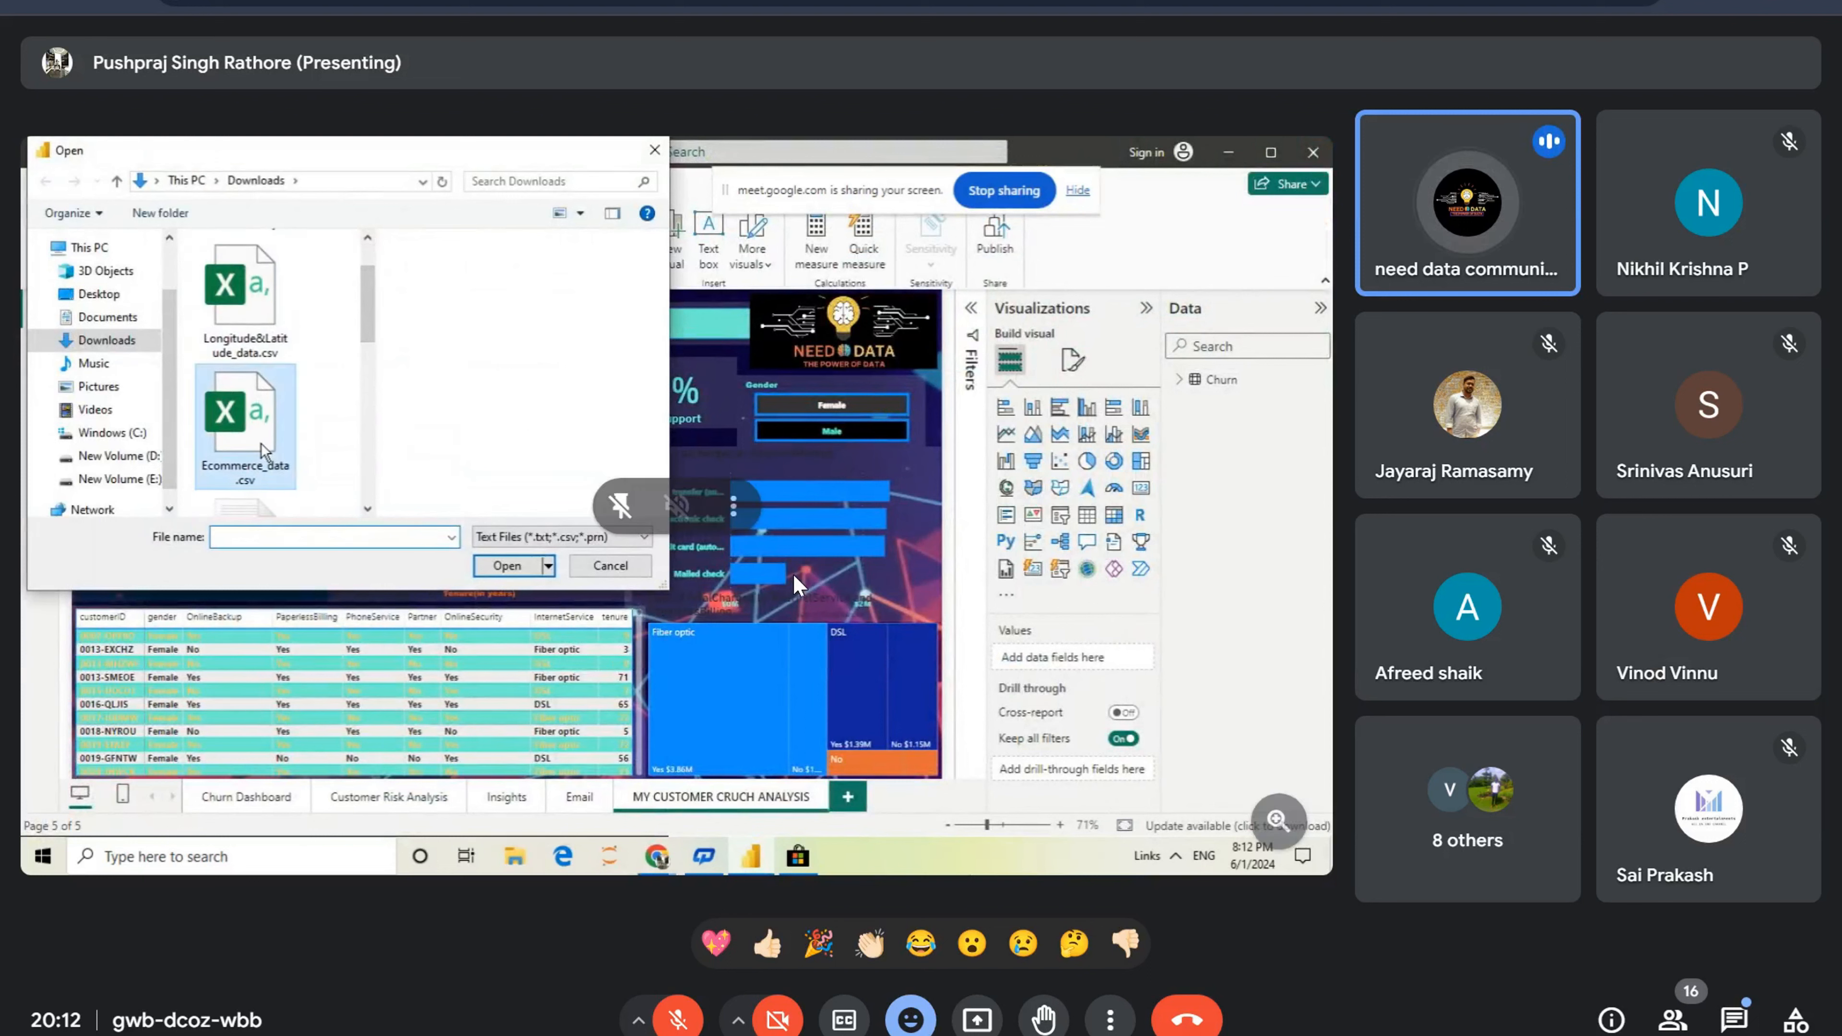
left_click(506, 566)
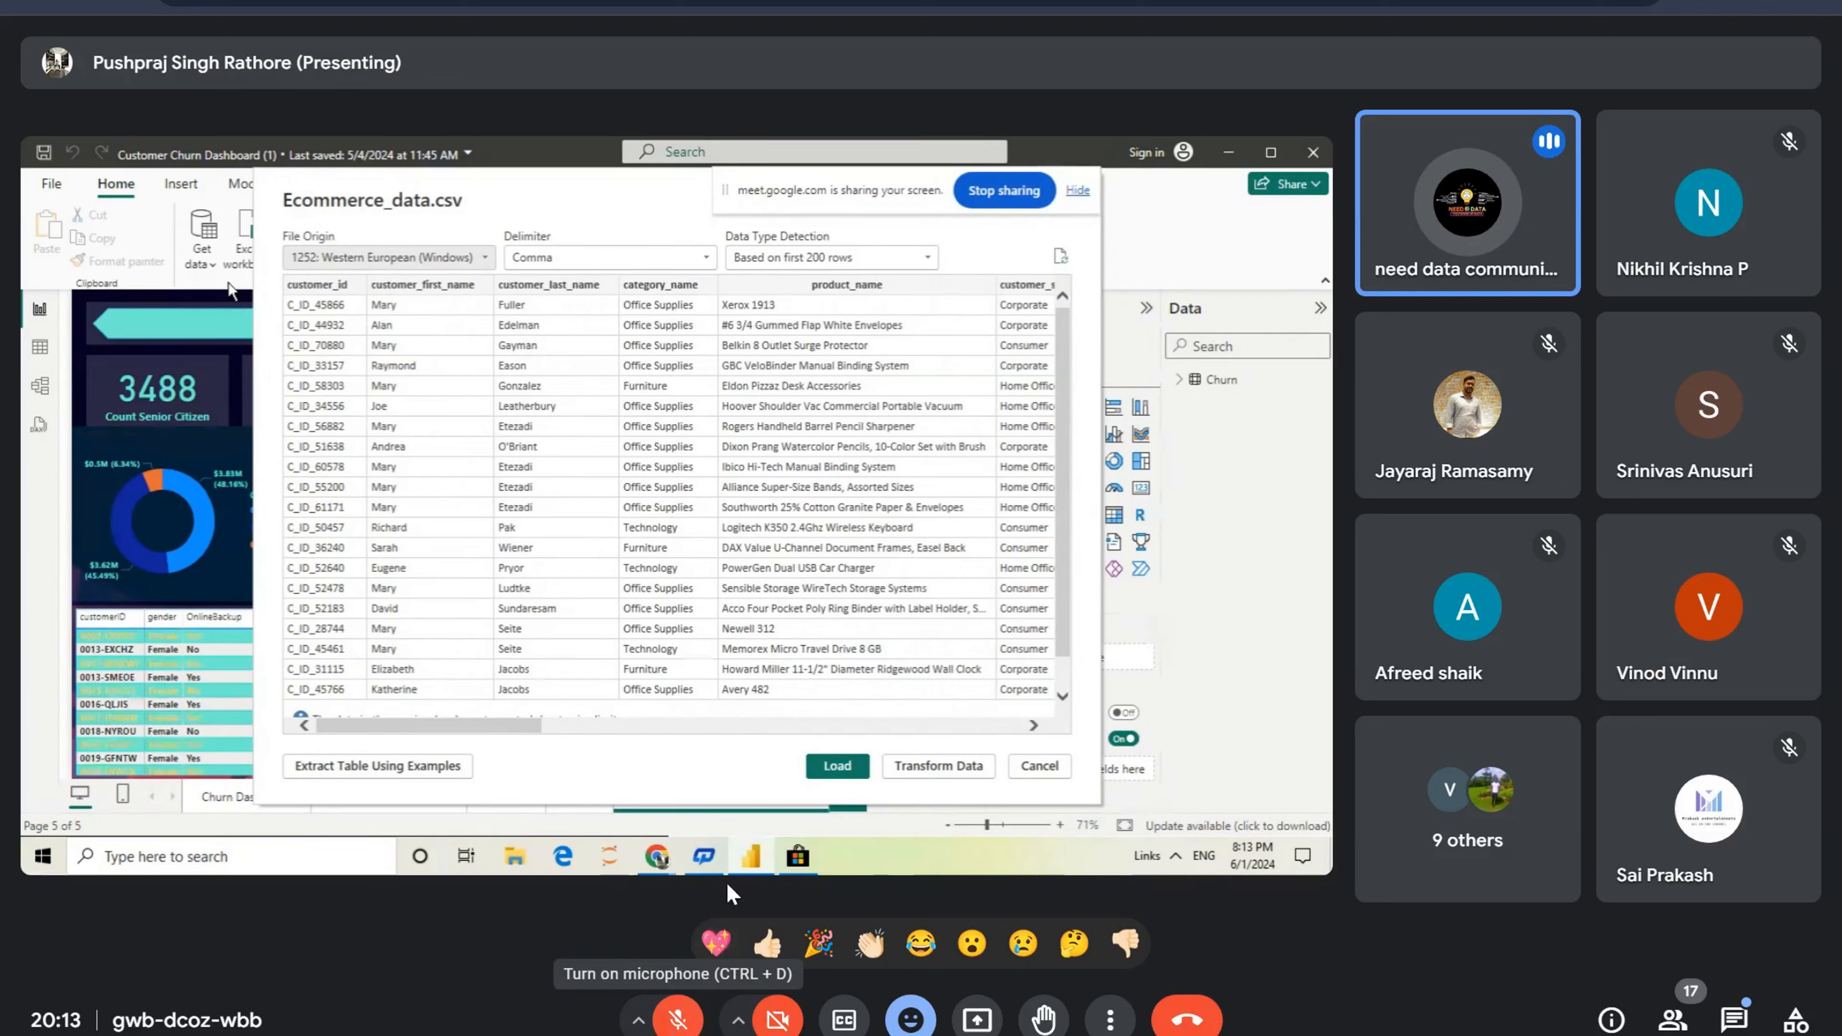
Step: Cancel the Ecommerce_data.csv import and unmute the meeting microphone only while speaking
left_click(677, 1020)
left_click(1049, 770)
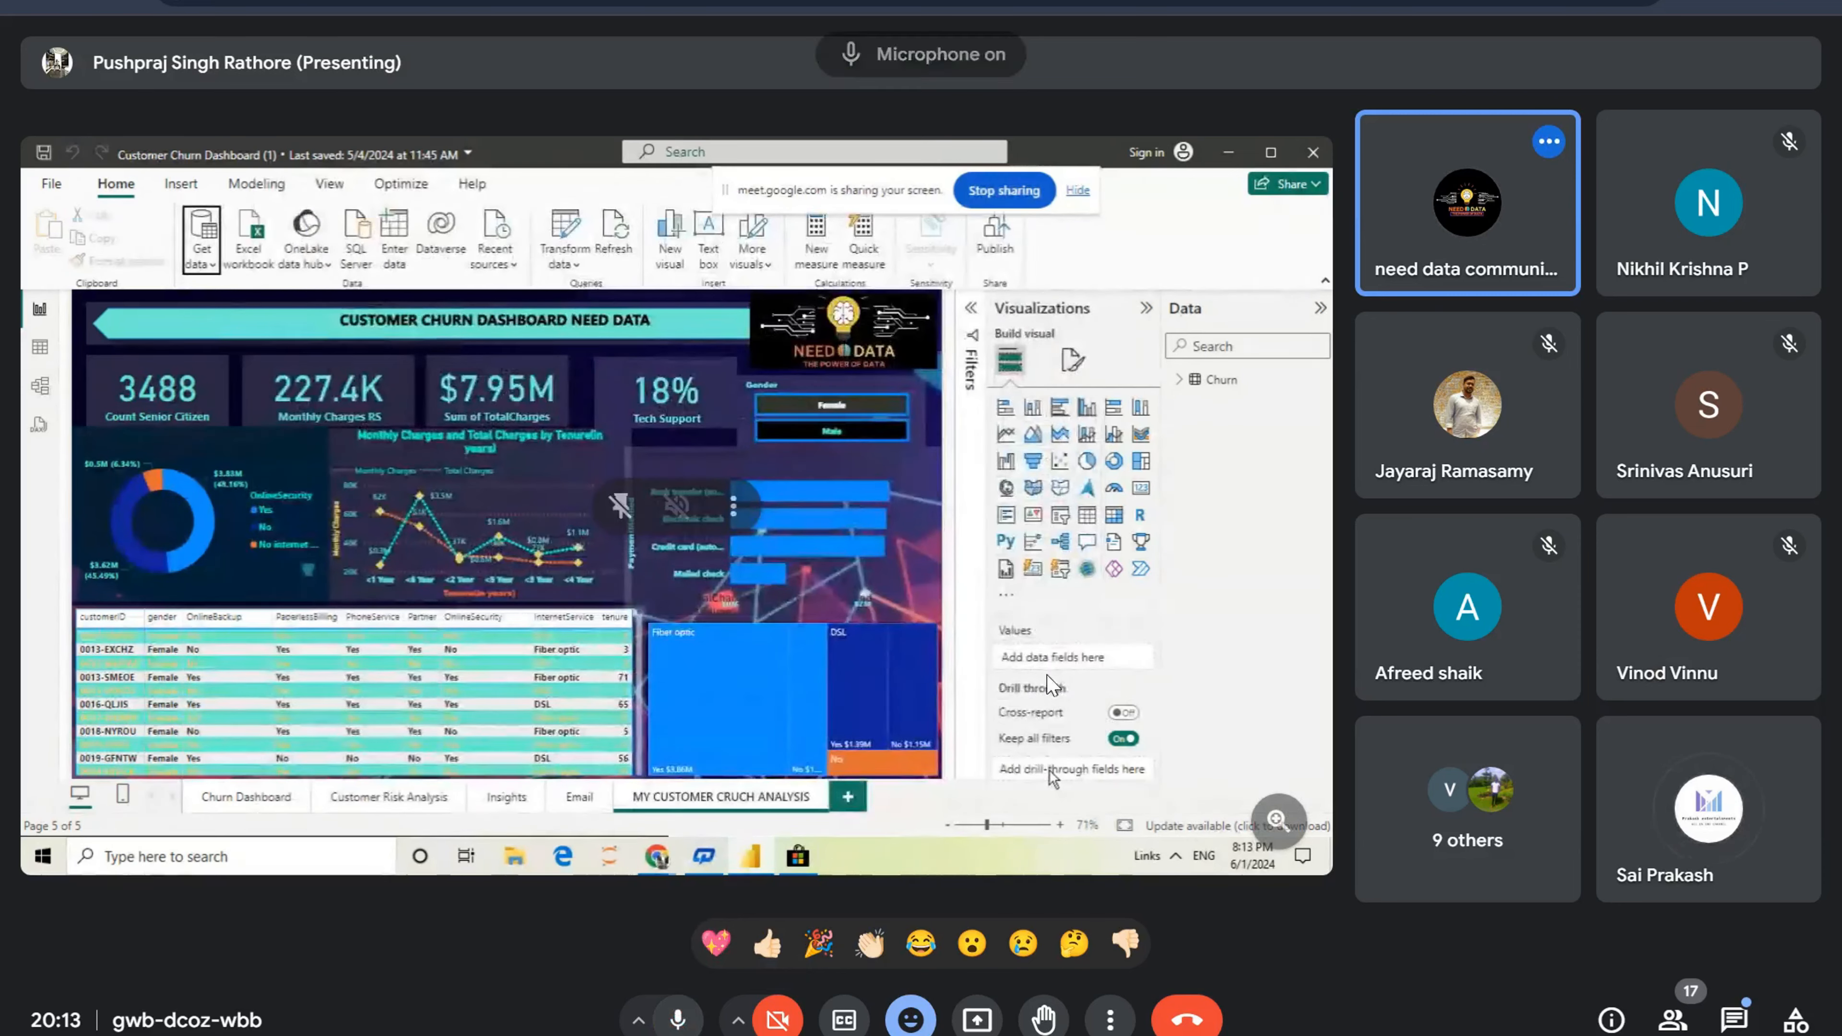
left_click(677, 1020)
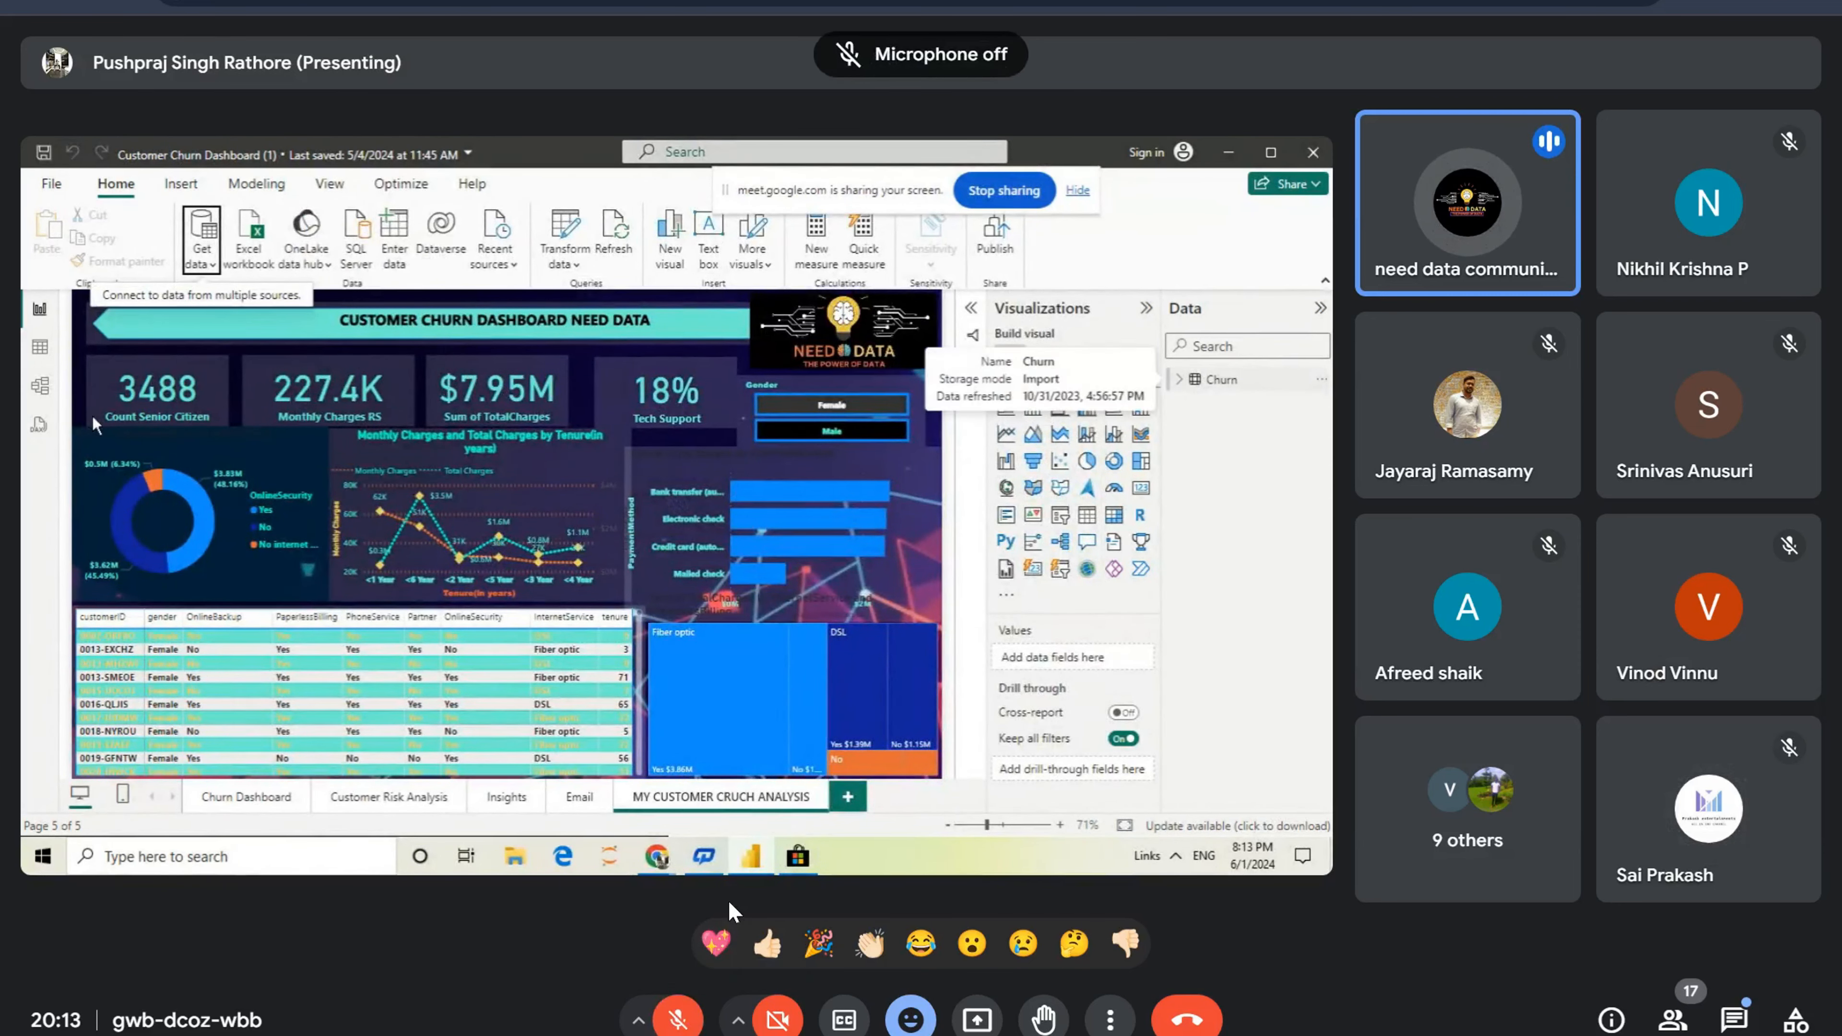
Step: Switch the report to the table view to examine the Churn data
left_click(39, 348)
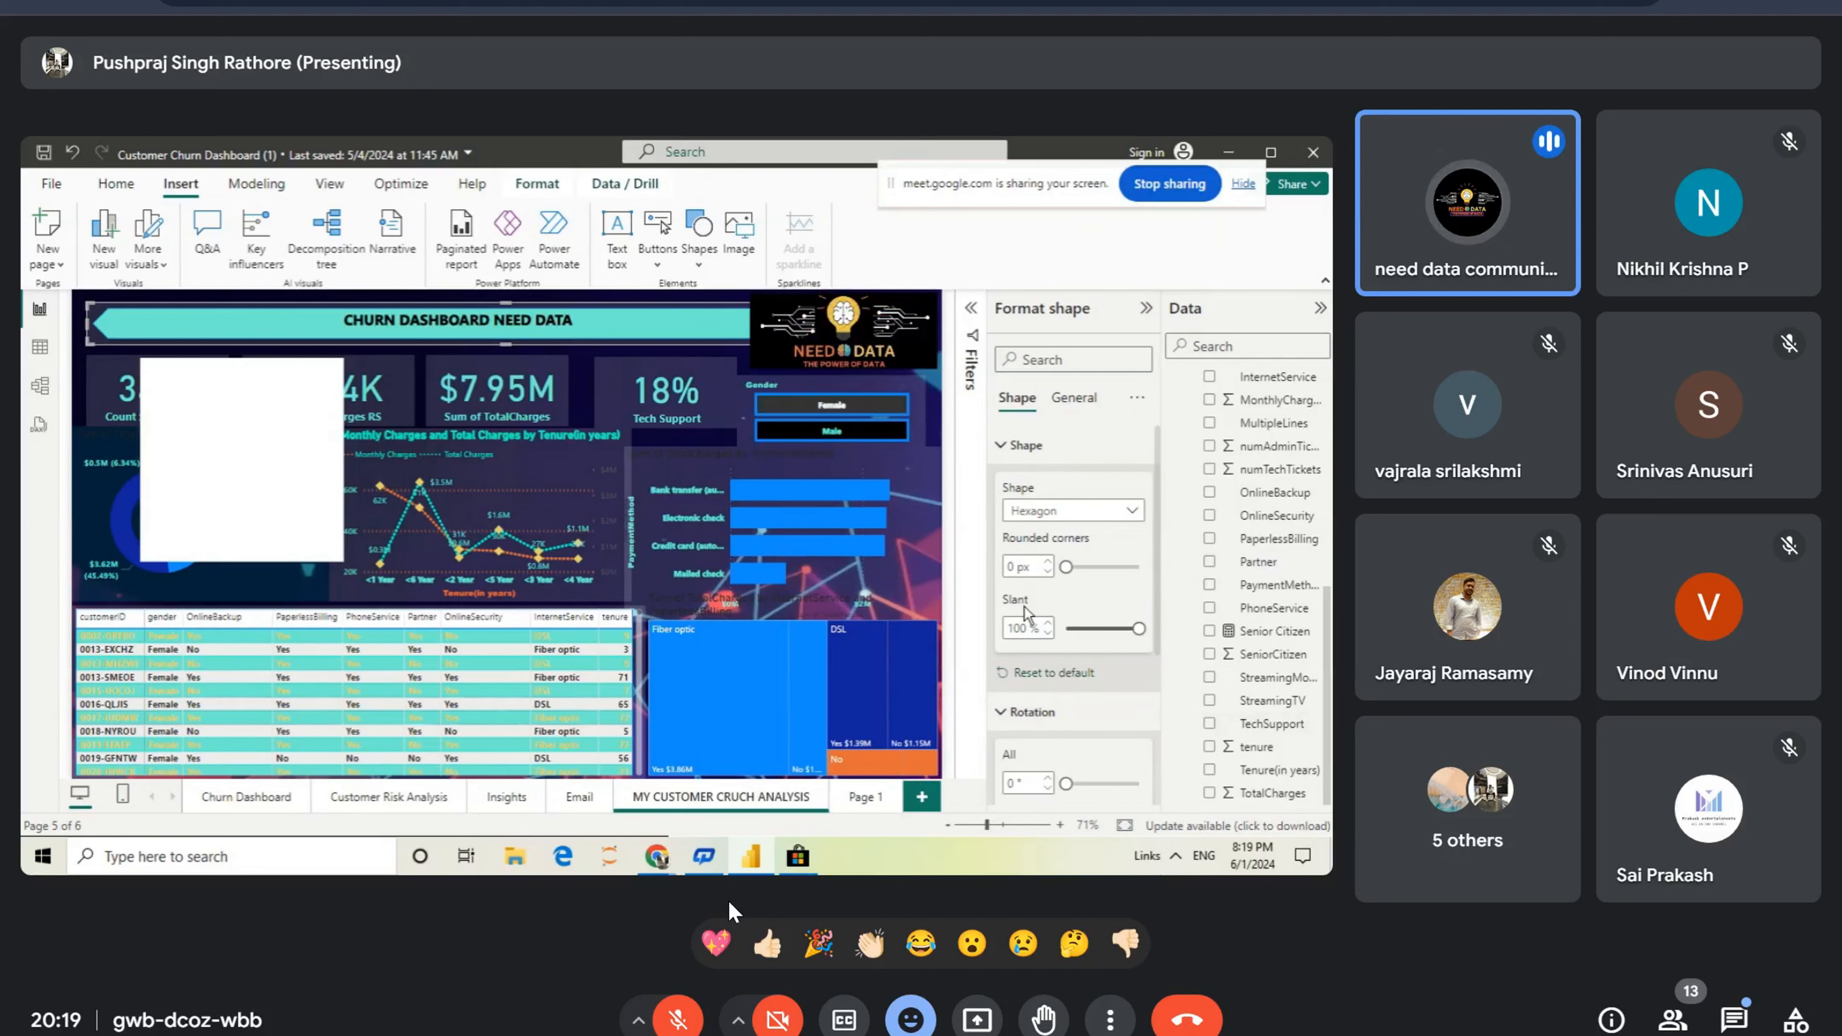
Step: Set the fill color of the hexagon title banner shape to the dark blue recent color
left_click_drag(1158, 446, 1159, 556)
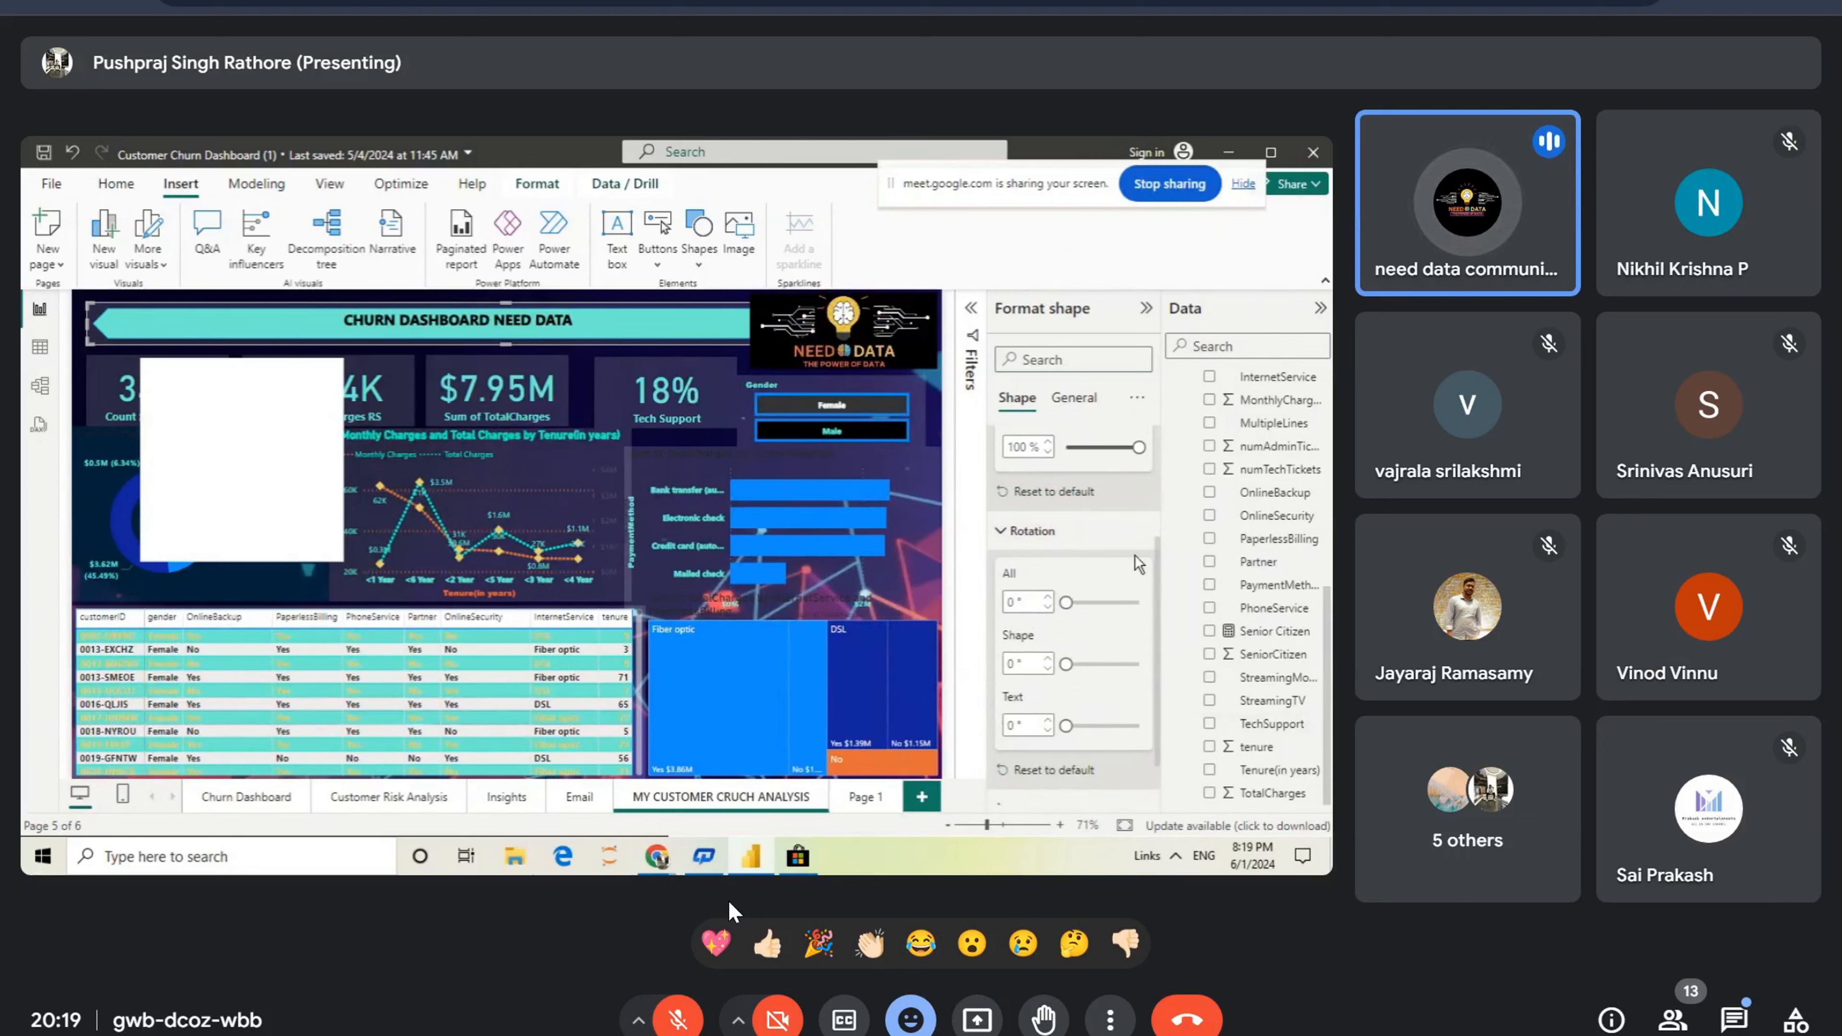
left_click_drag(1158, 573, 1158, 663)
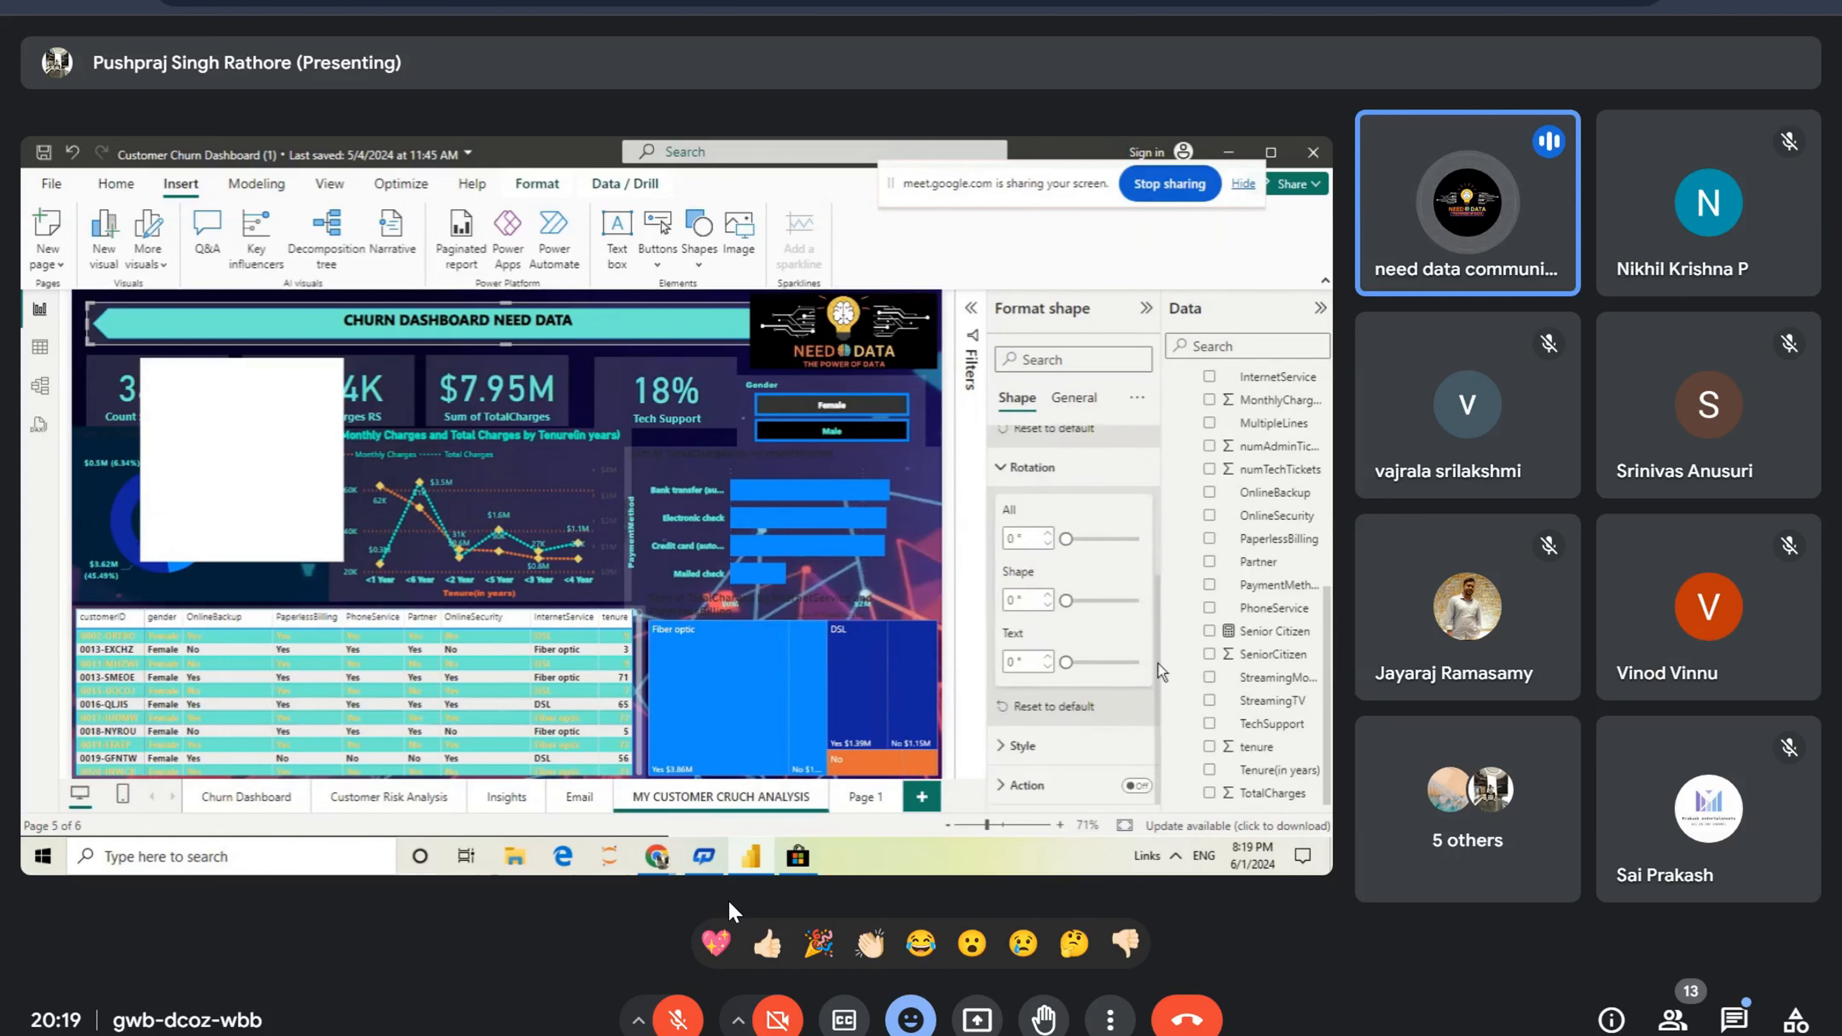
left_click(1009, 747)
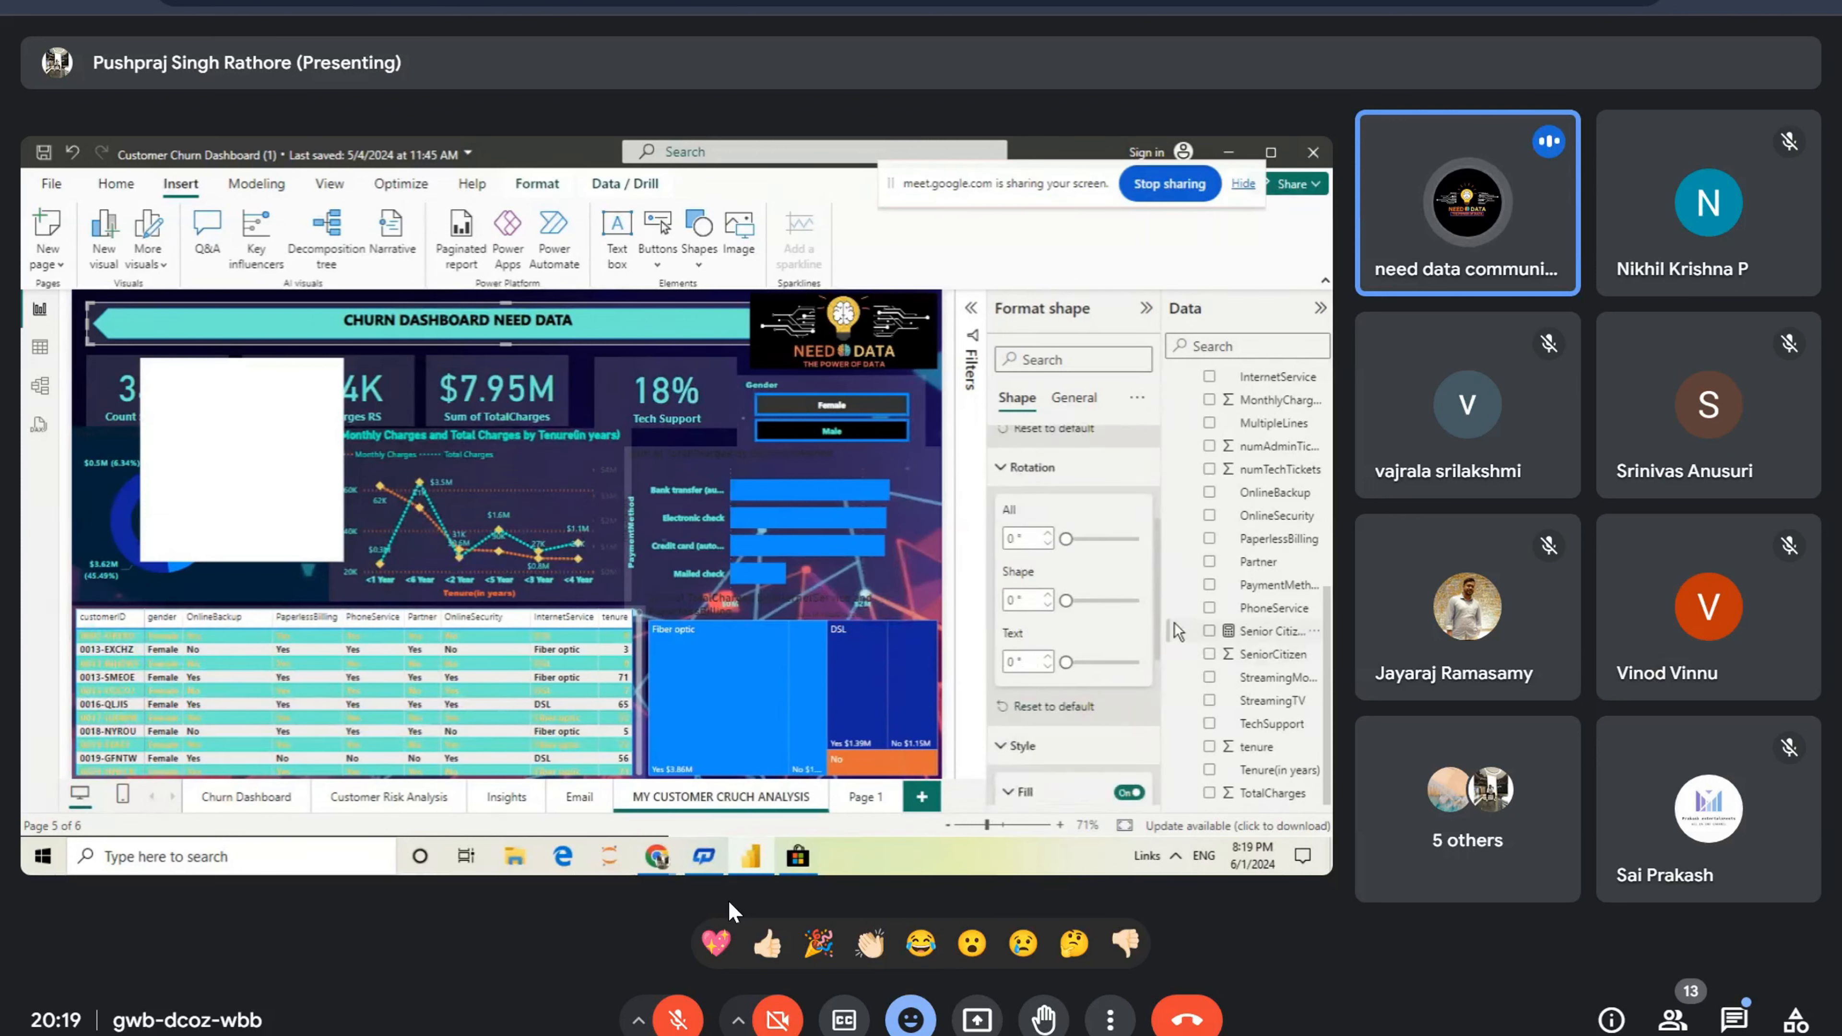
left_click_drag(1158, 611, 1157, 700)
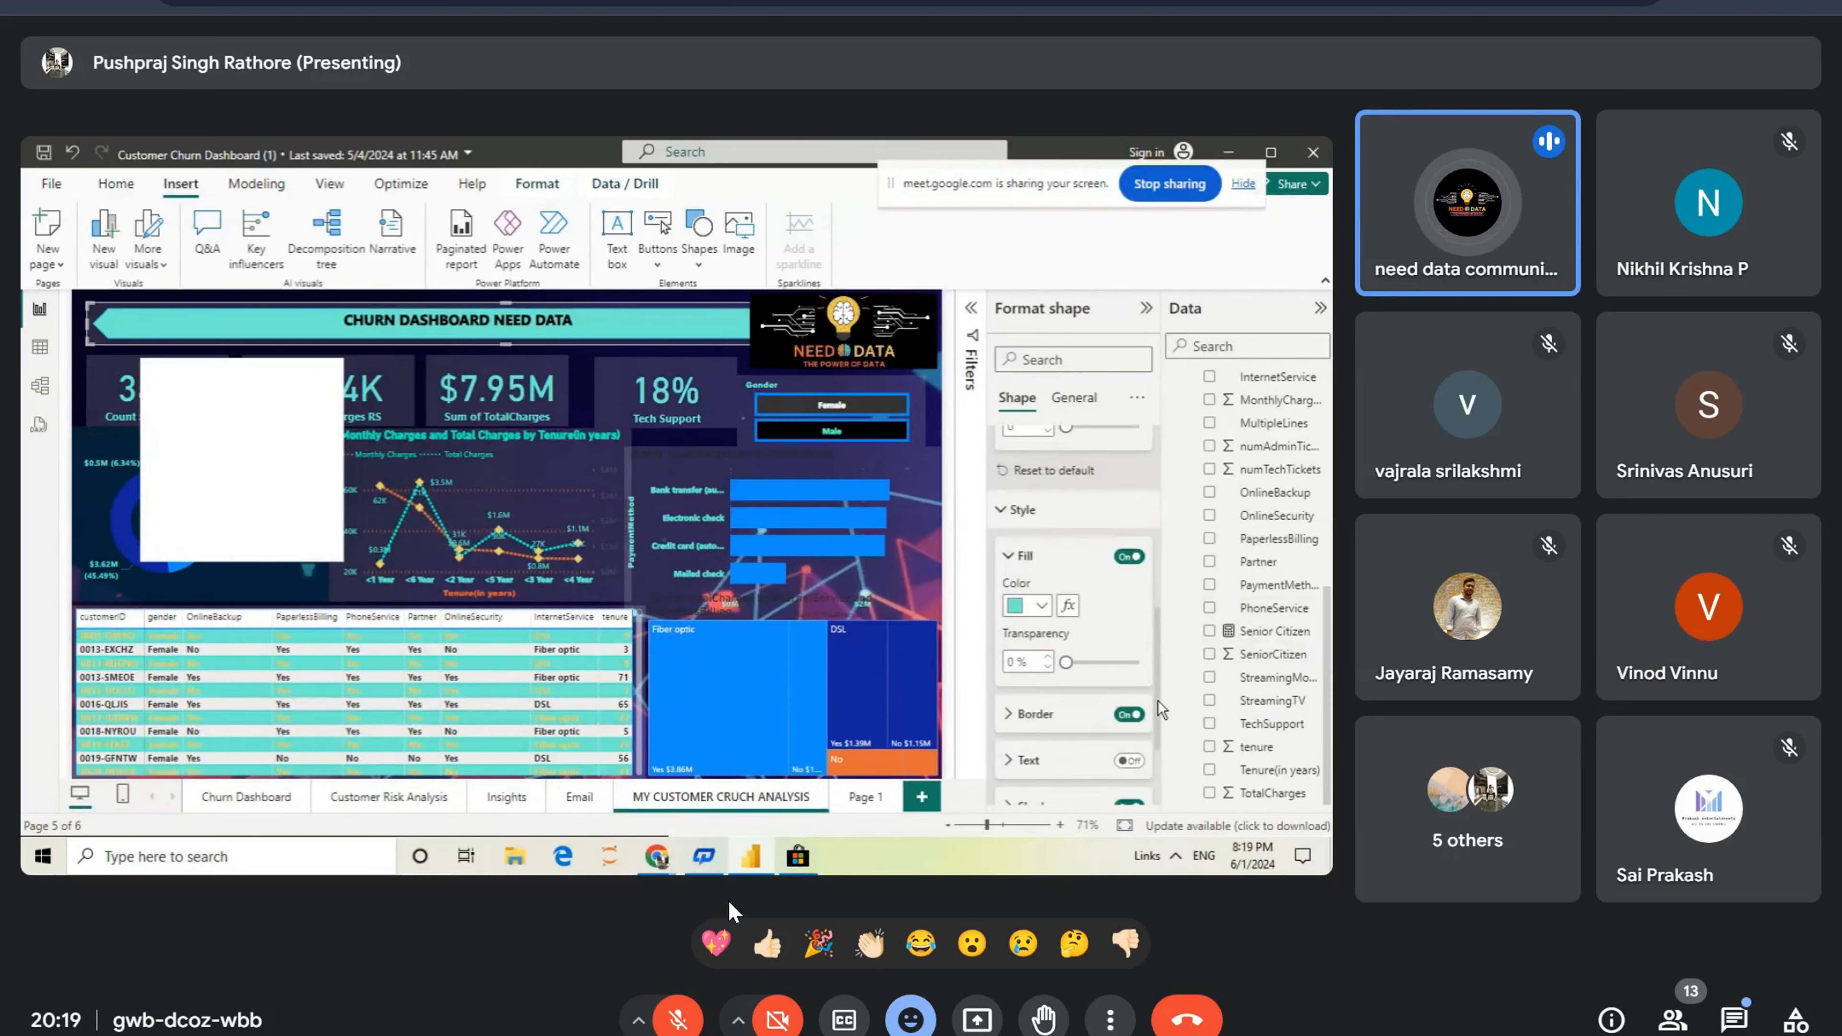
left_click(1041, 609)
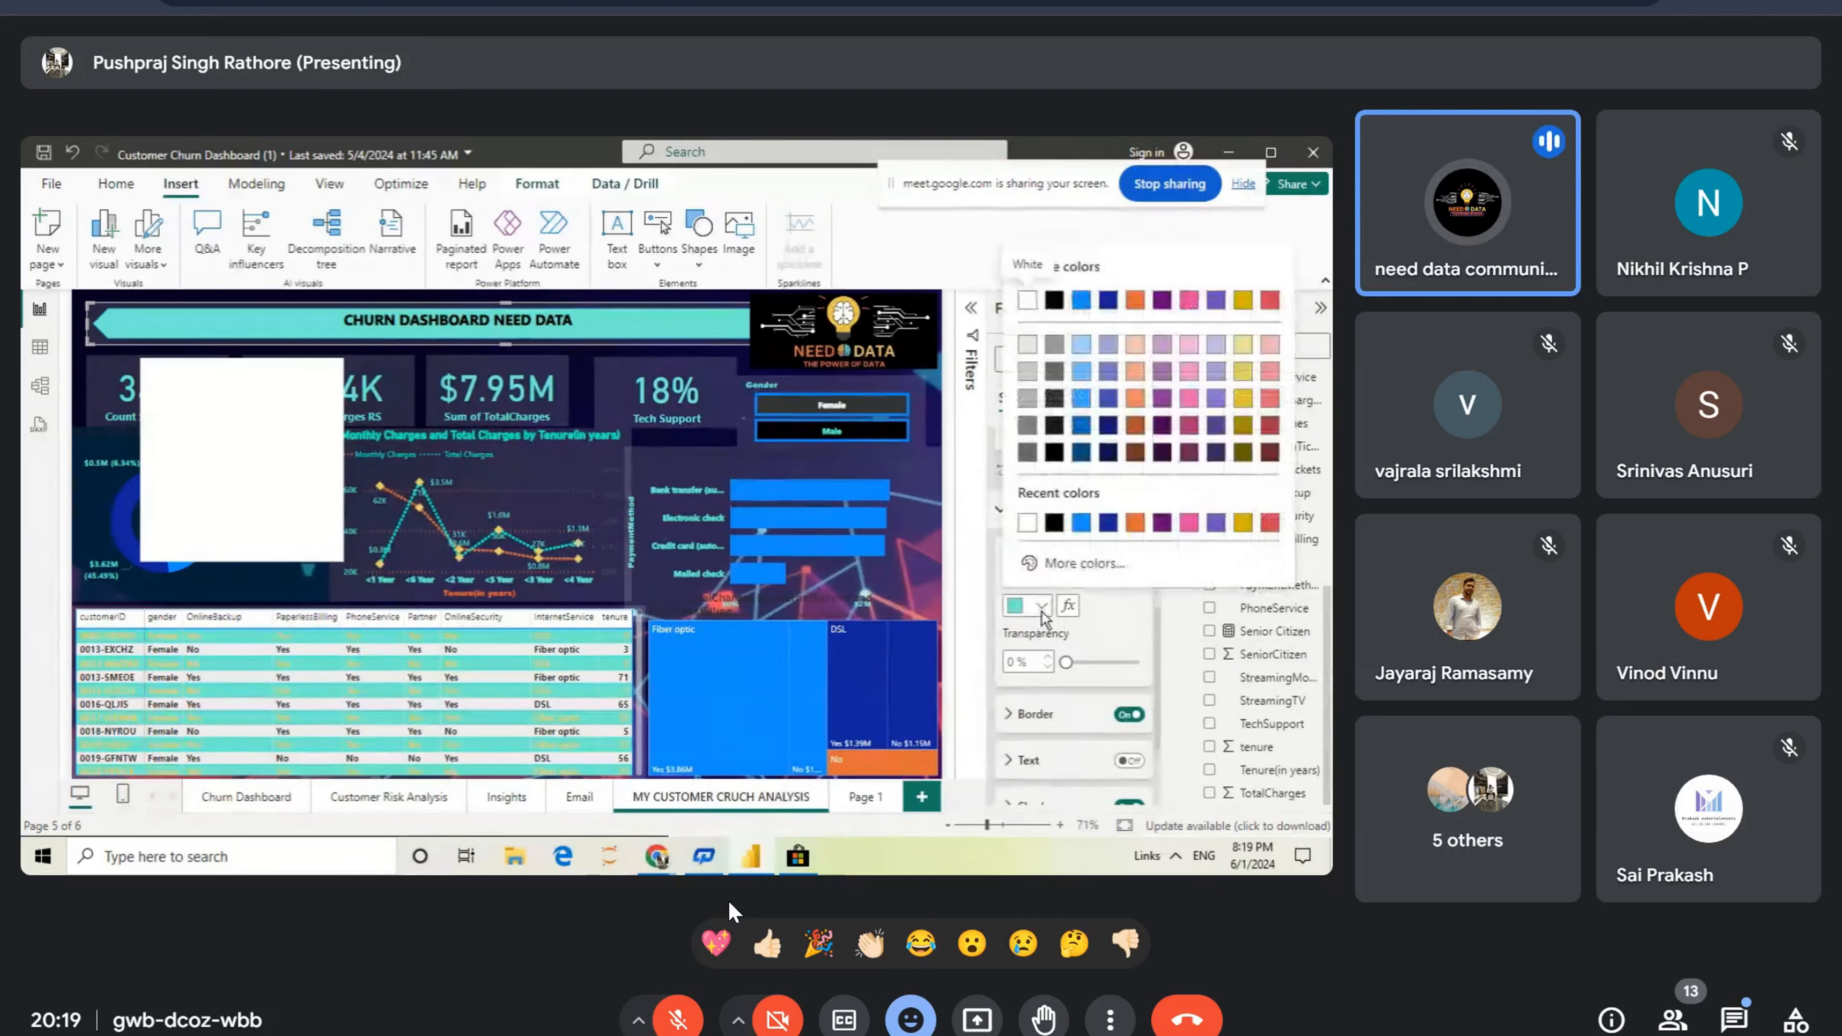
left_click(1108, 526)
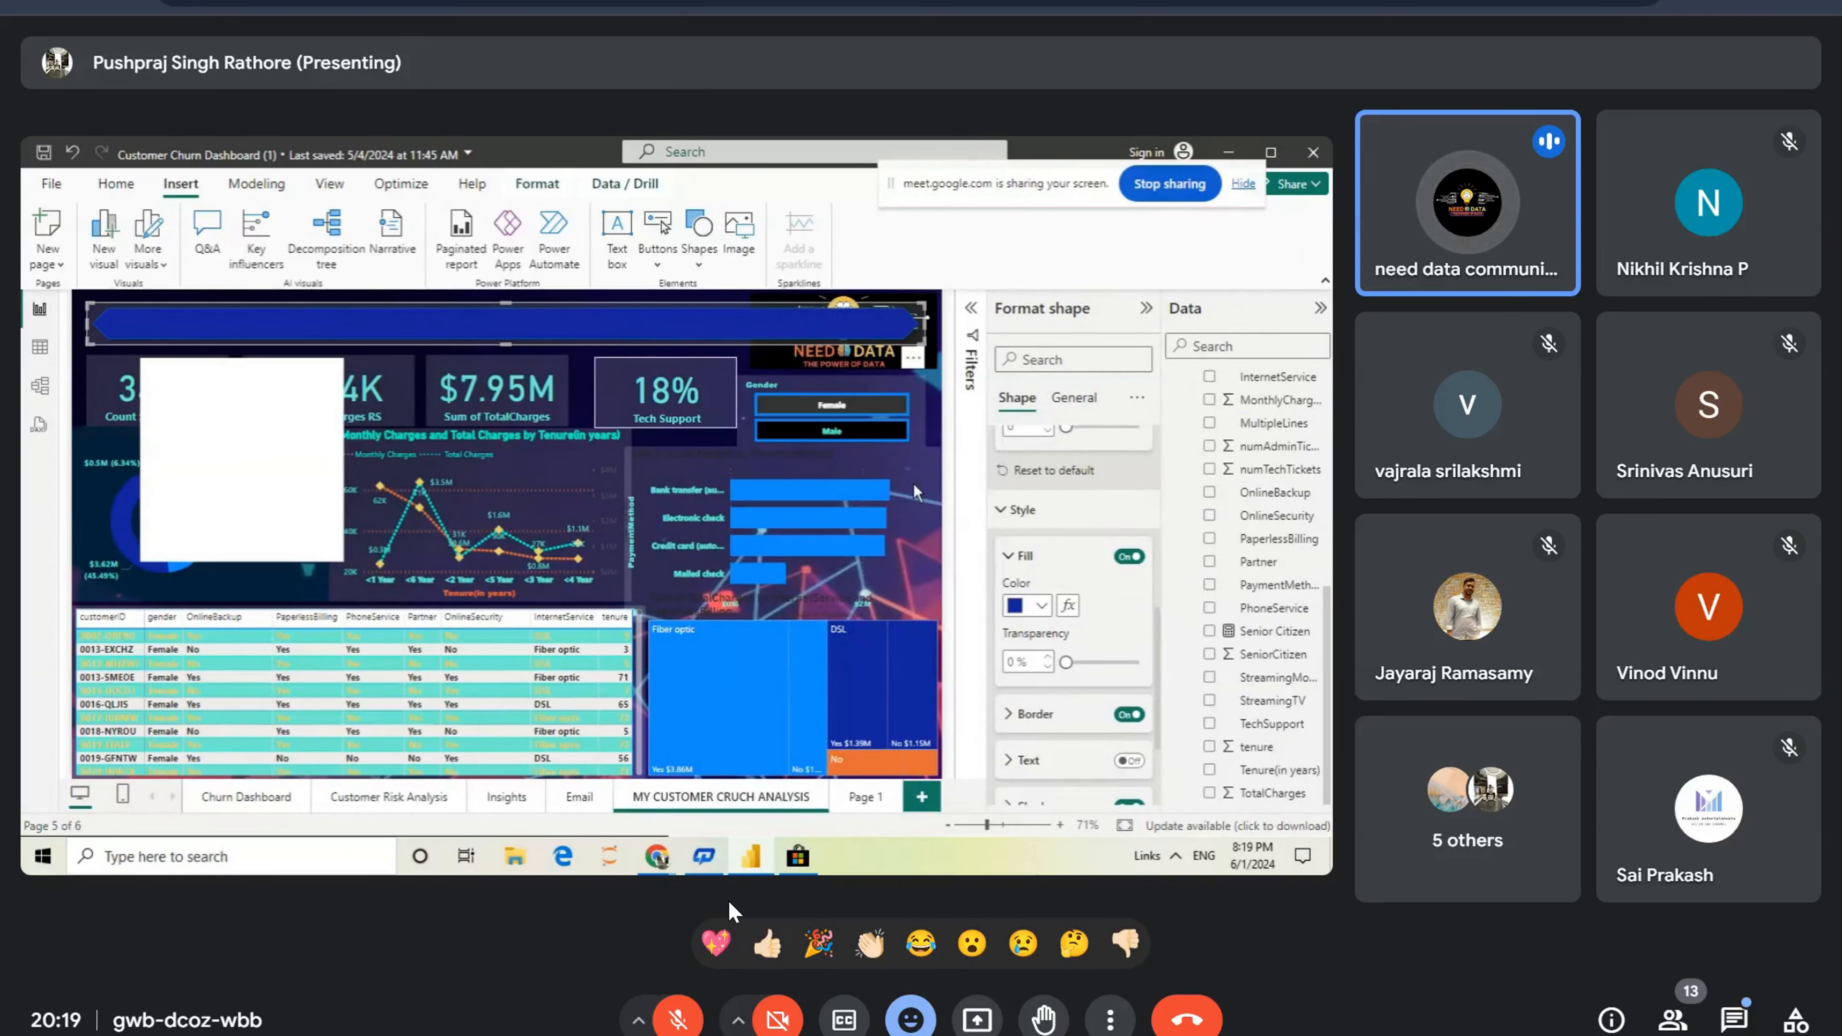
Step: Fill the title banner shape with the custom color #0DE7E7 and increase its fill transparency
left_click(1041, 608)
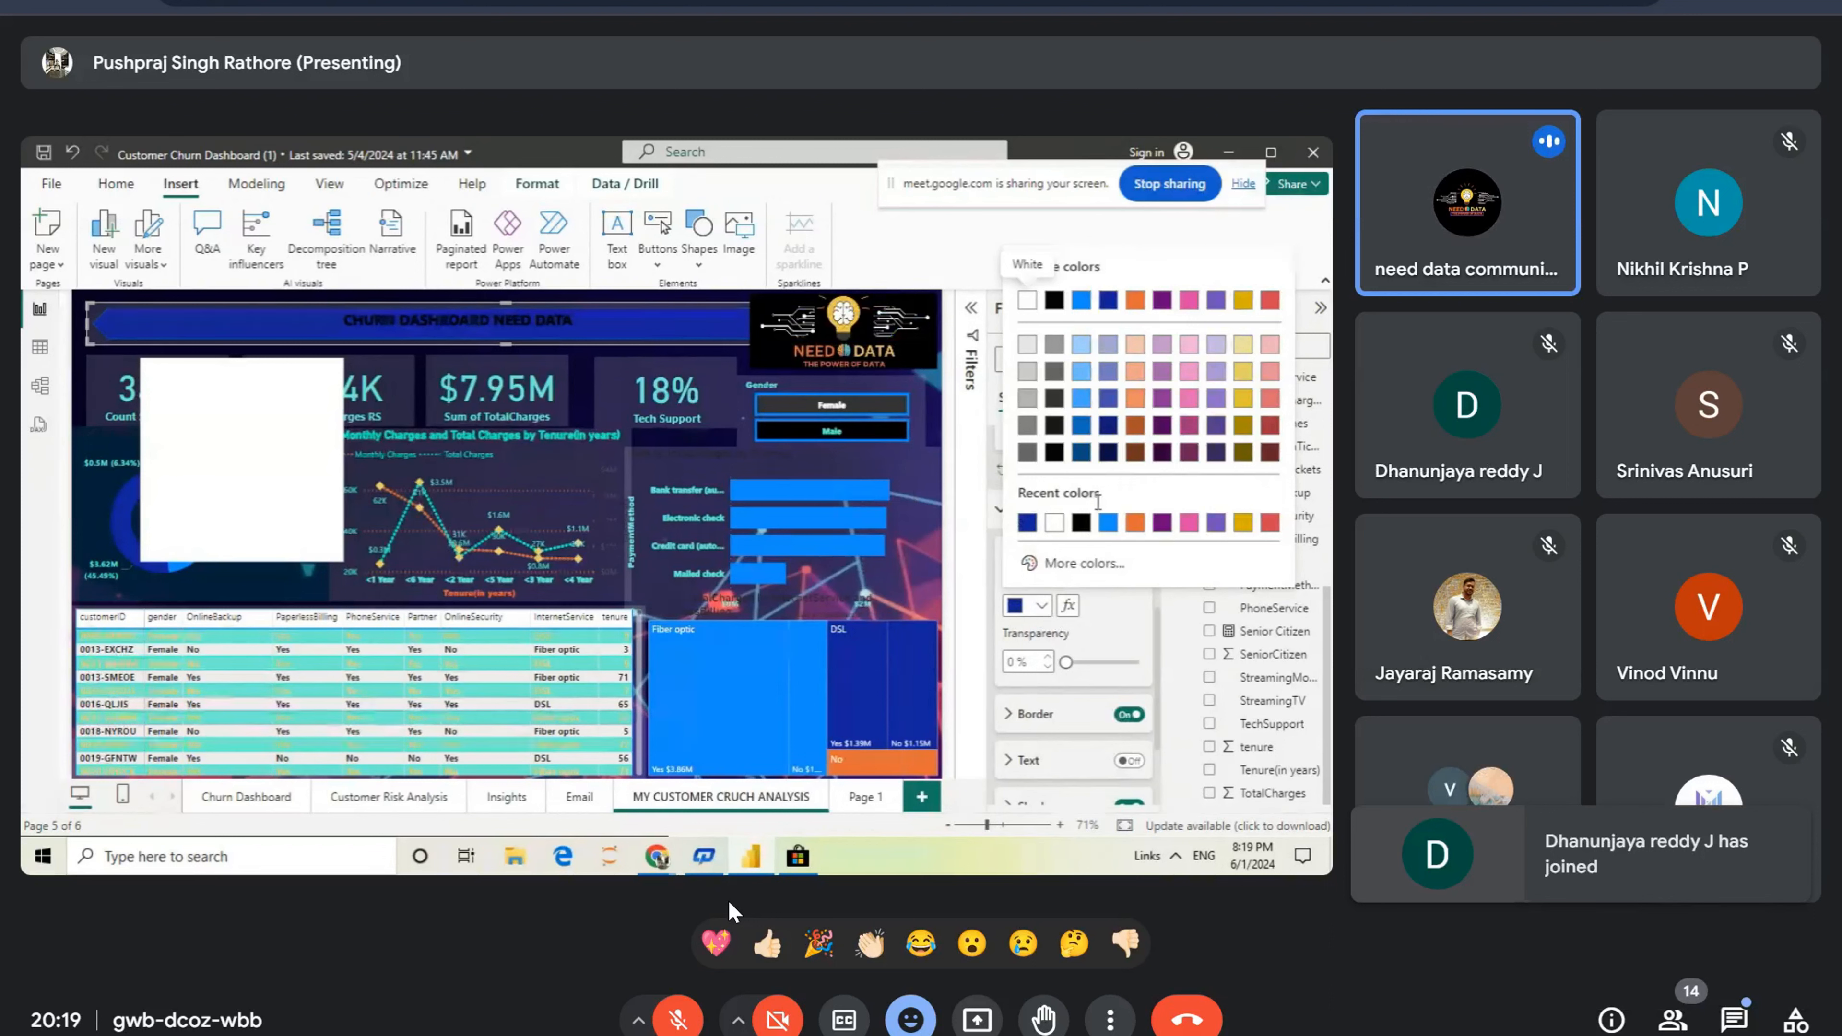
left_click(1082, 564)
left_click(1148, 500)
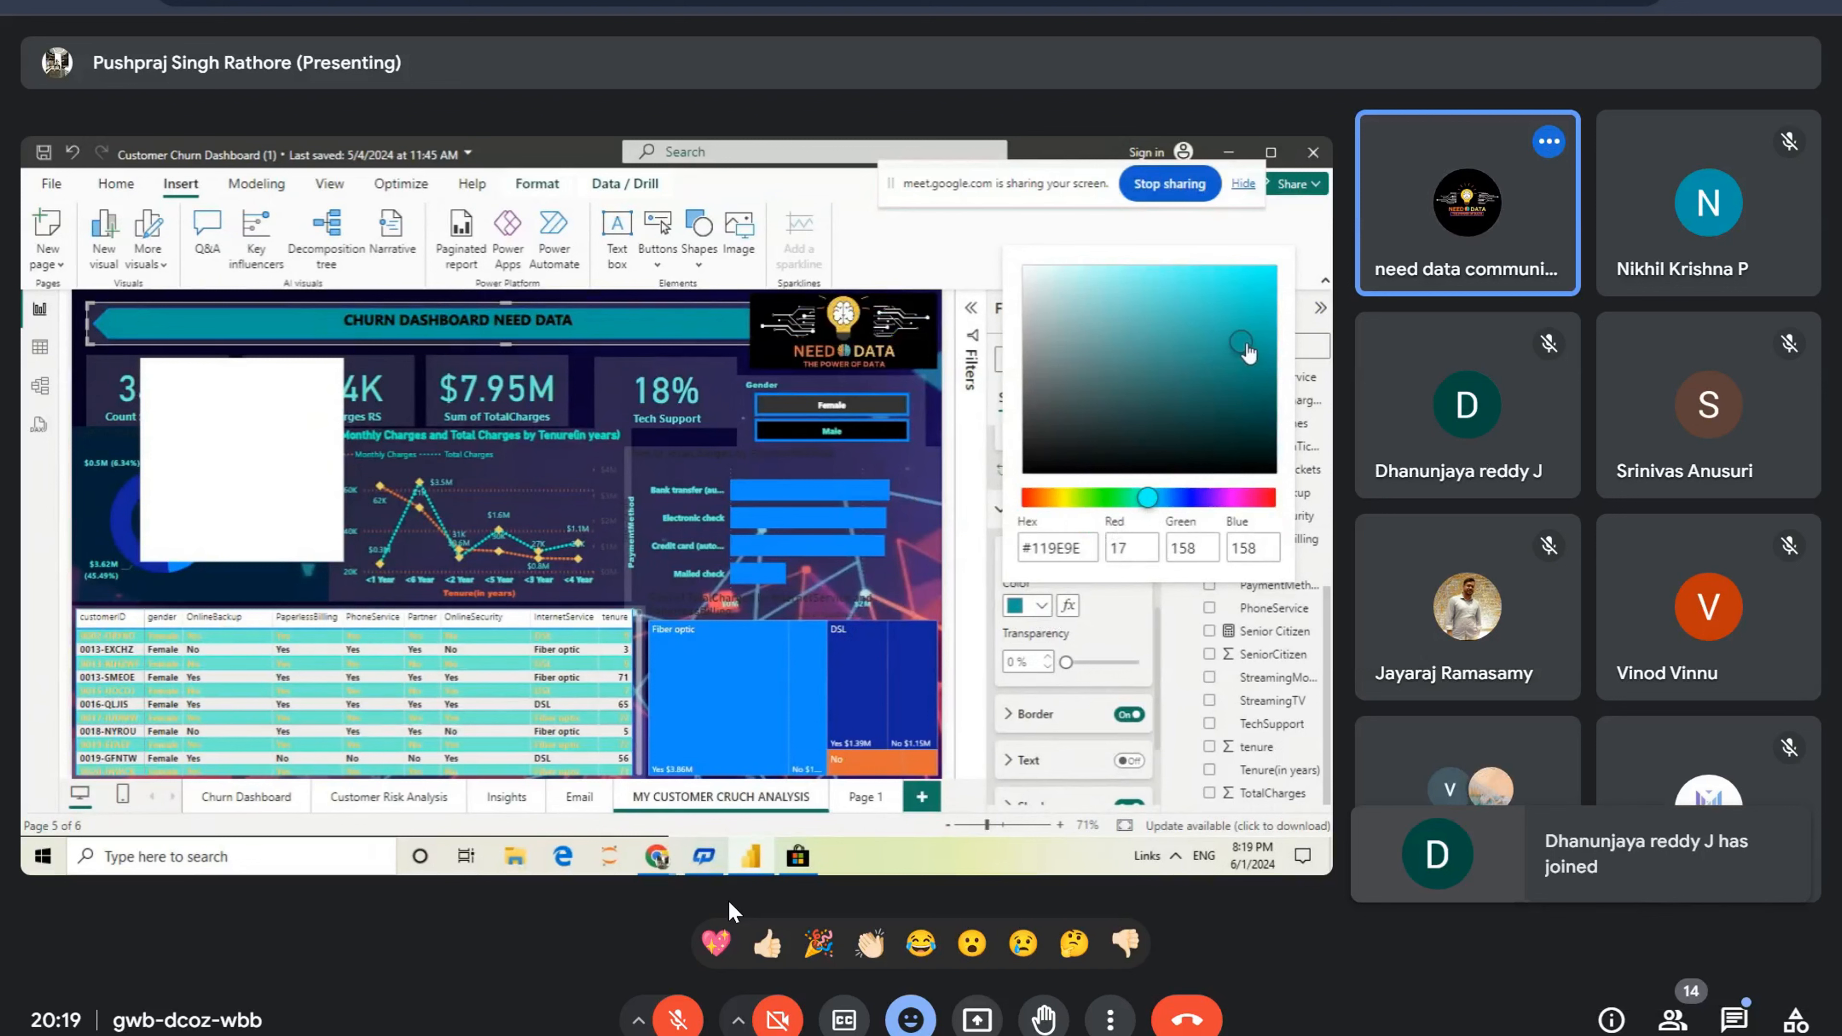
left_click_drag(1241, 343, 1260, 288)
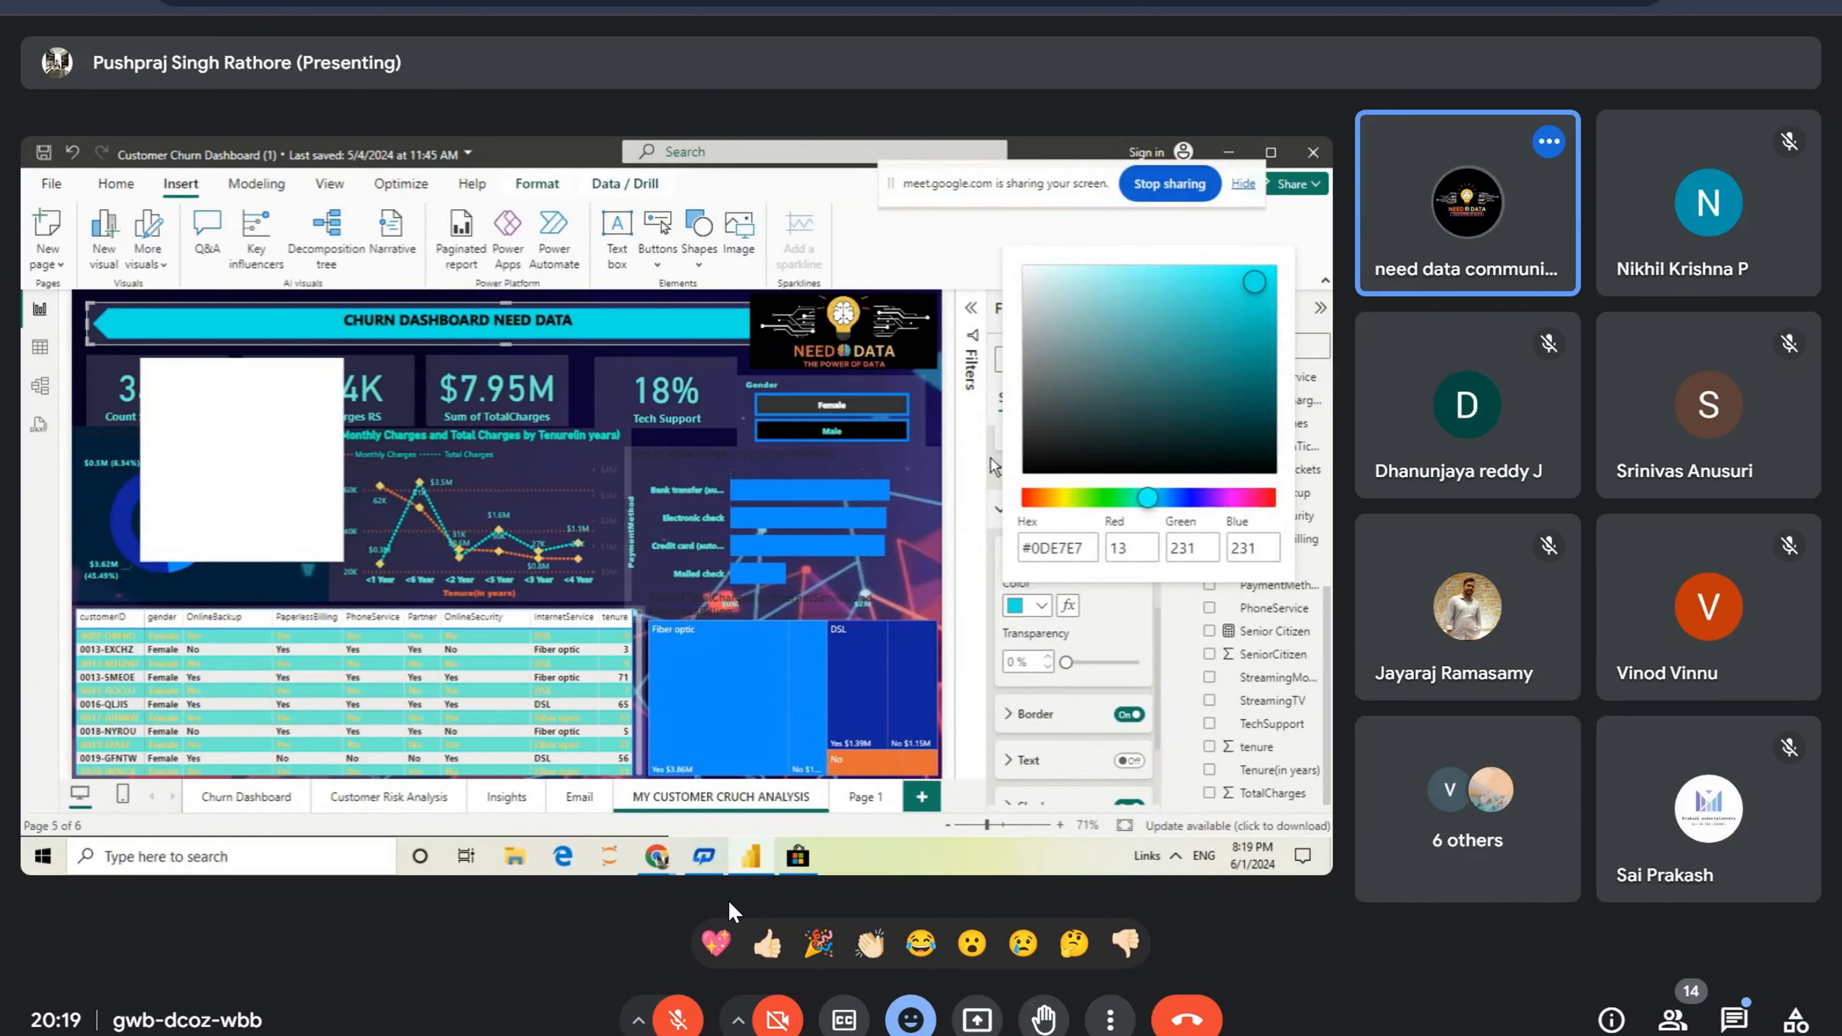
left_click(980, 471)
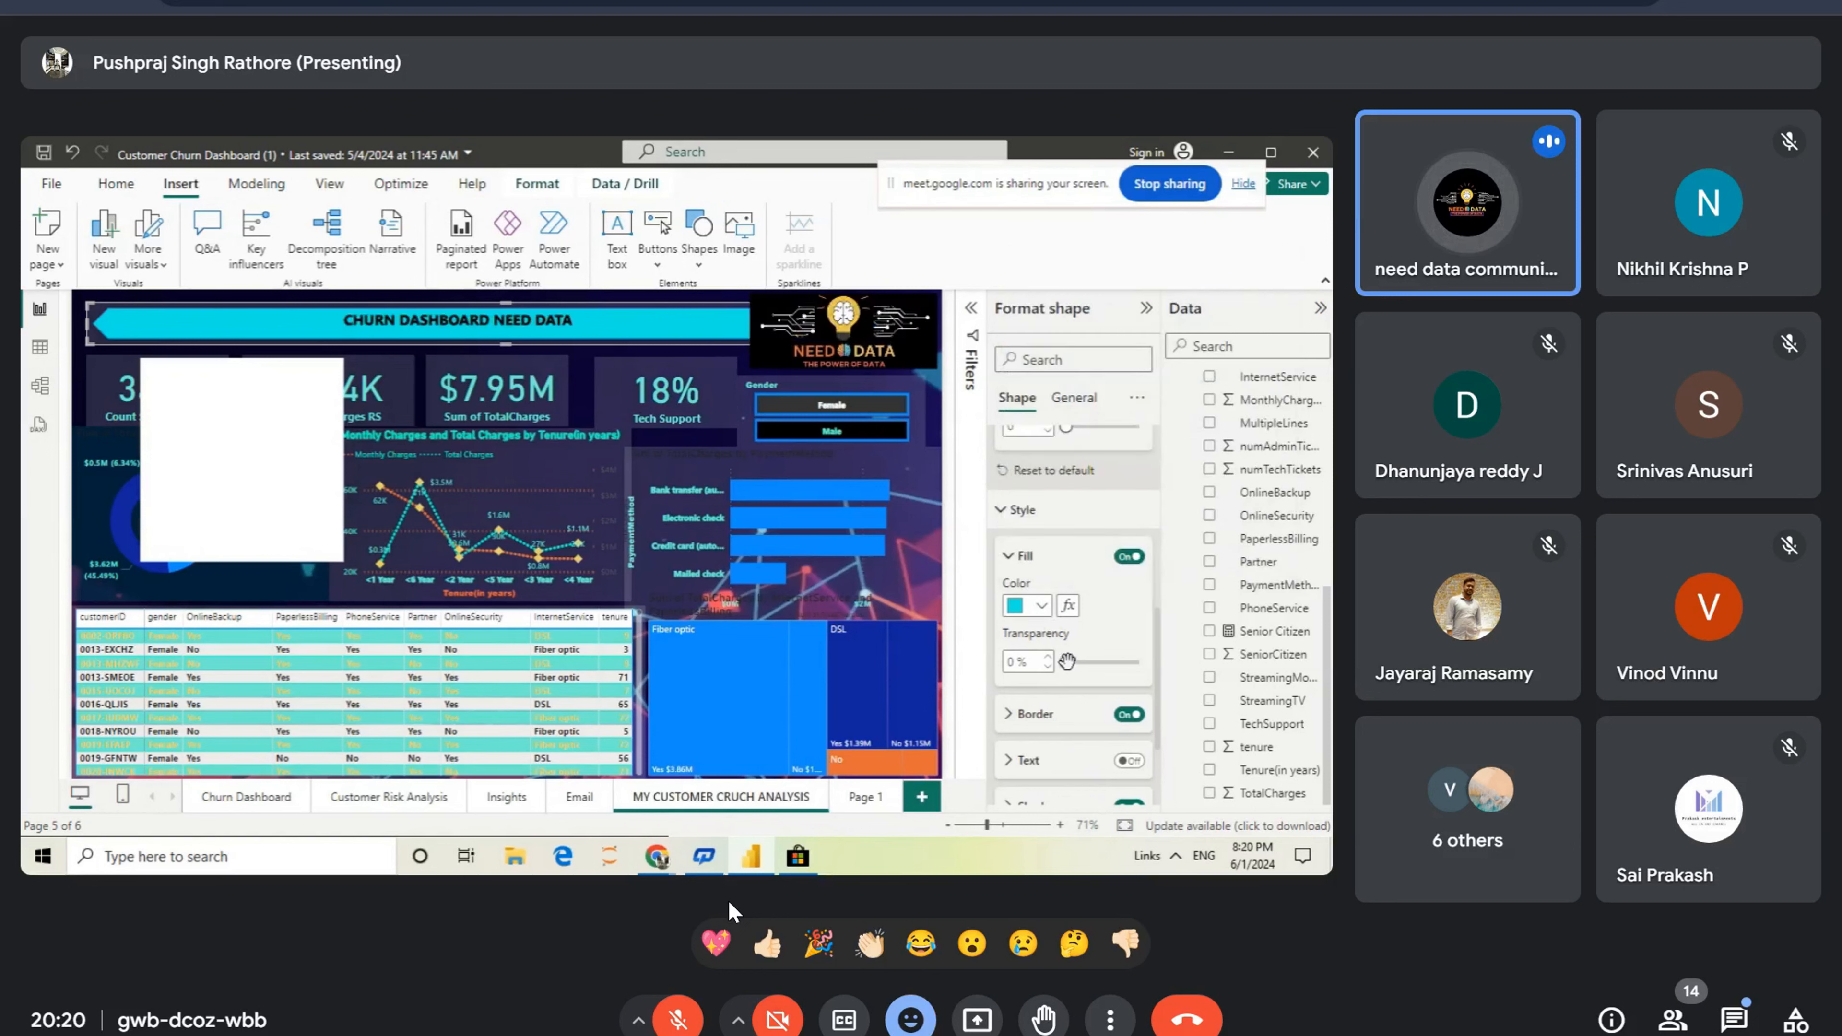
left_click_drag(1066, 660, 1123, 662)
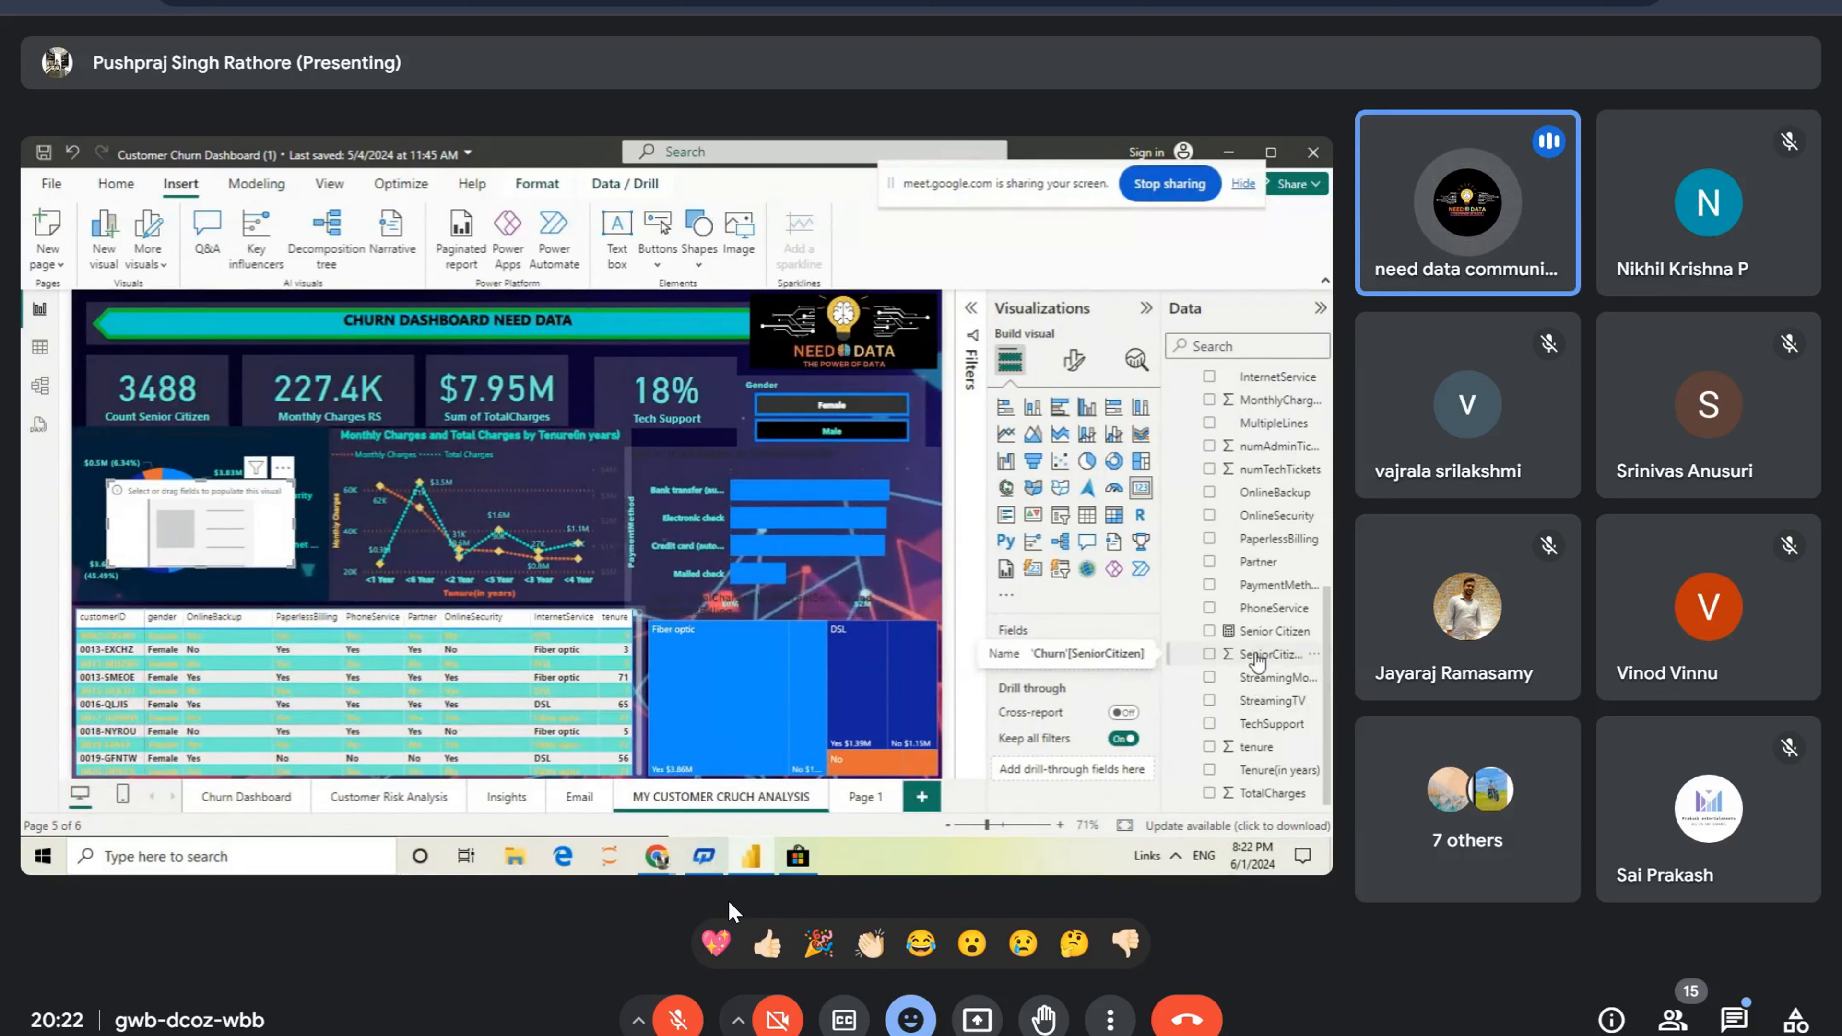
Step: Examine the Churn table's columns in the table view, including SeniorCitizen, and return to the report view
left_click(40, 350)
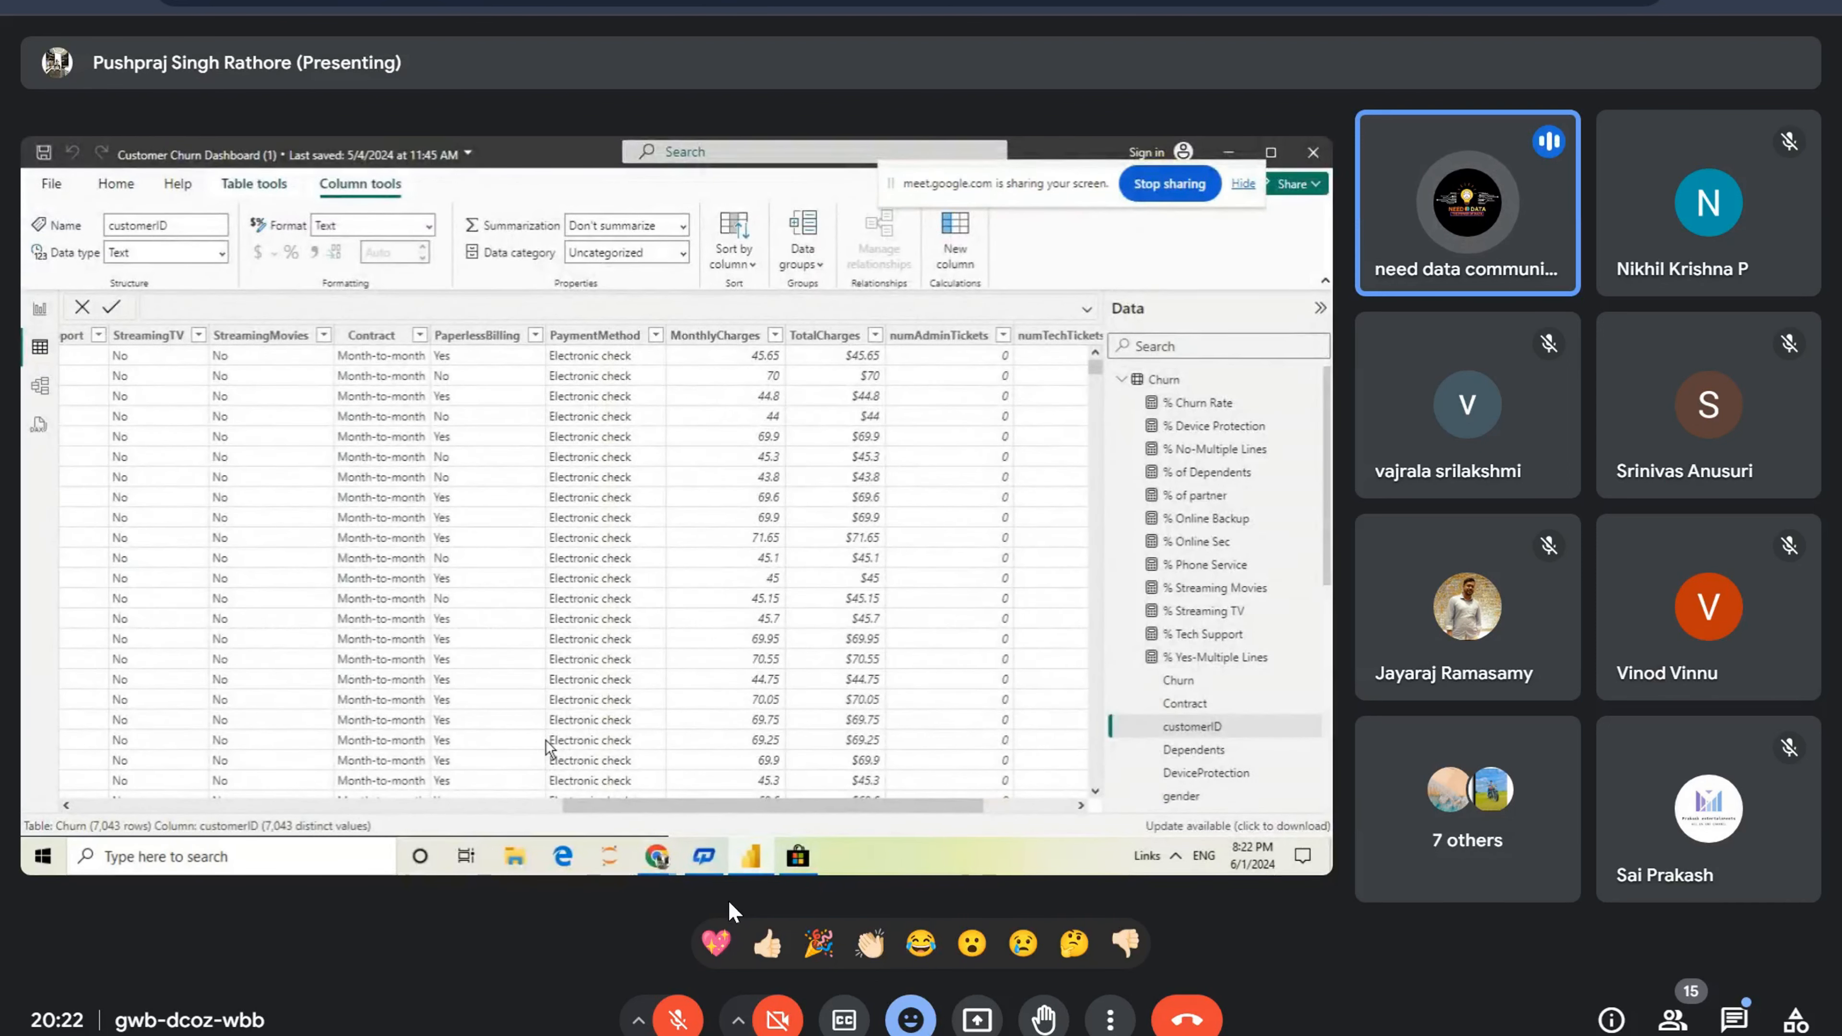
left_click_drag(585, 804, 605, 806)
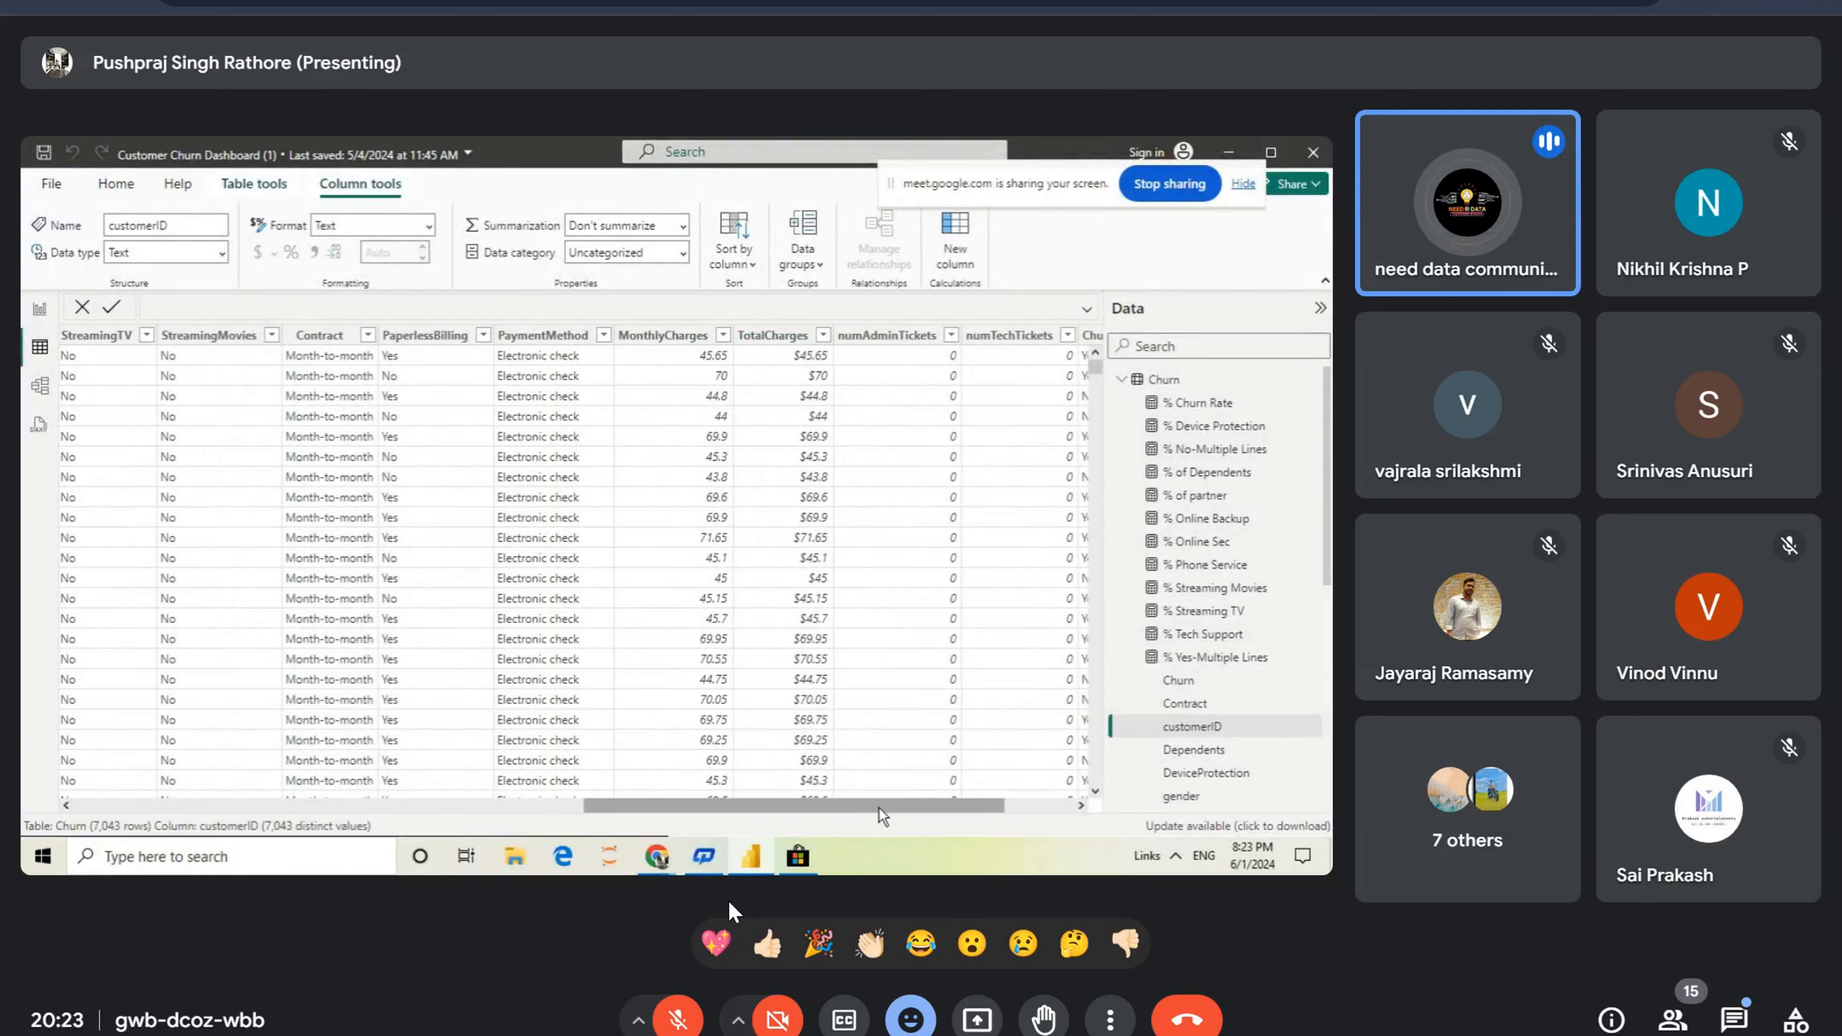
left_click_drag(907, 806, 386, 813)
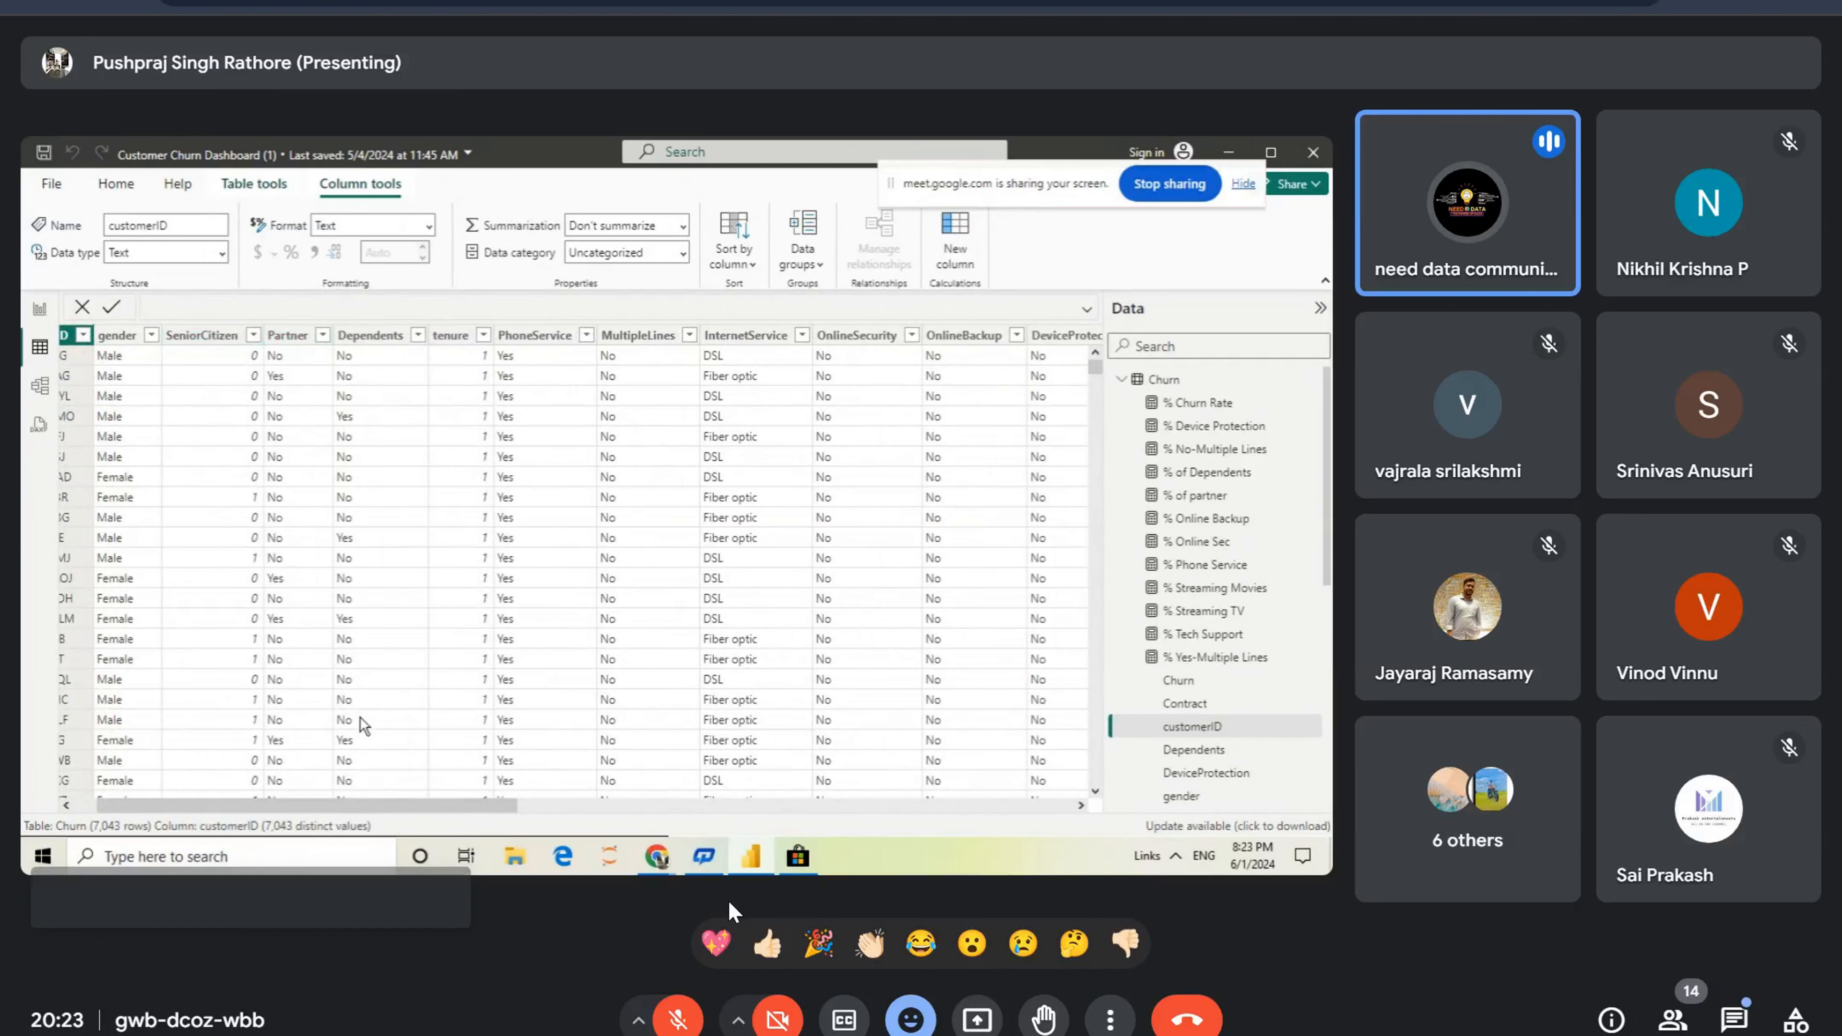
left_click(38, 310)
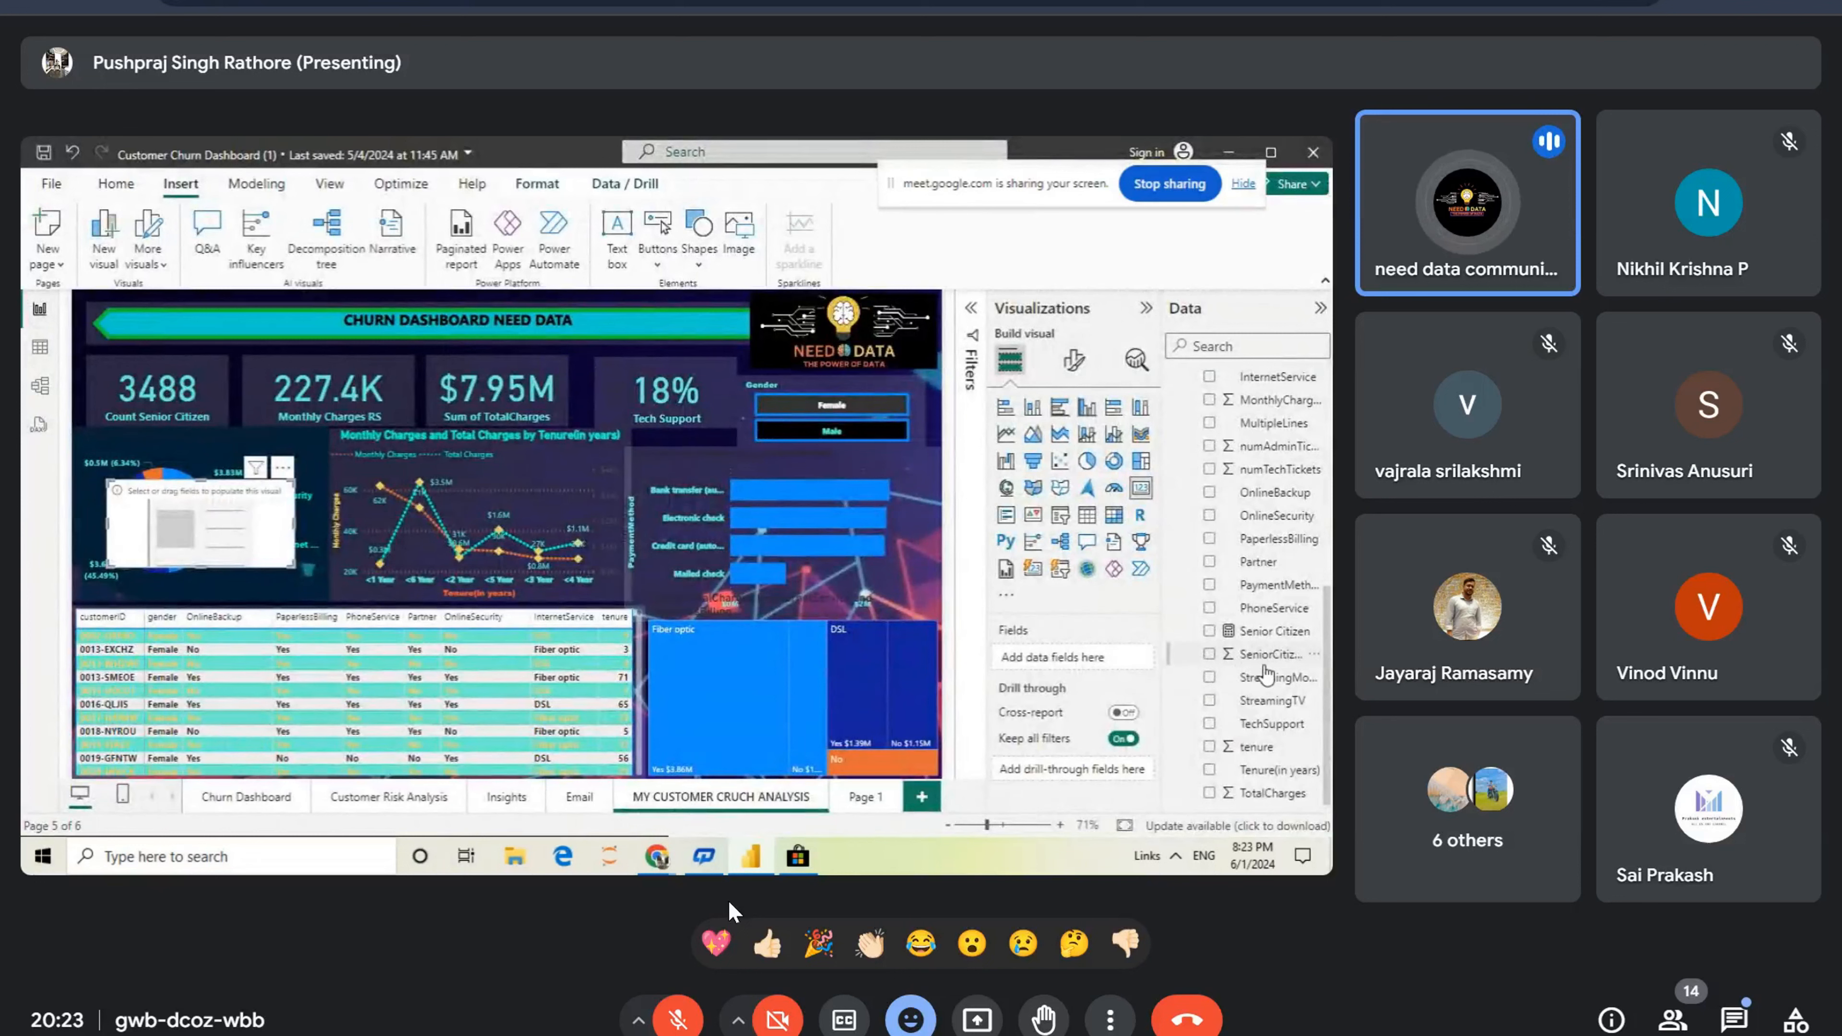
Step: Add the SeniorCitizen field to the blank card and change its aggregation to Count
left_click_drag(1262, 666, 1095, 675)
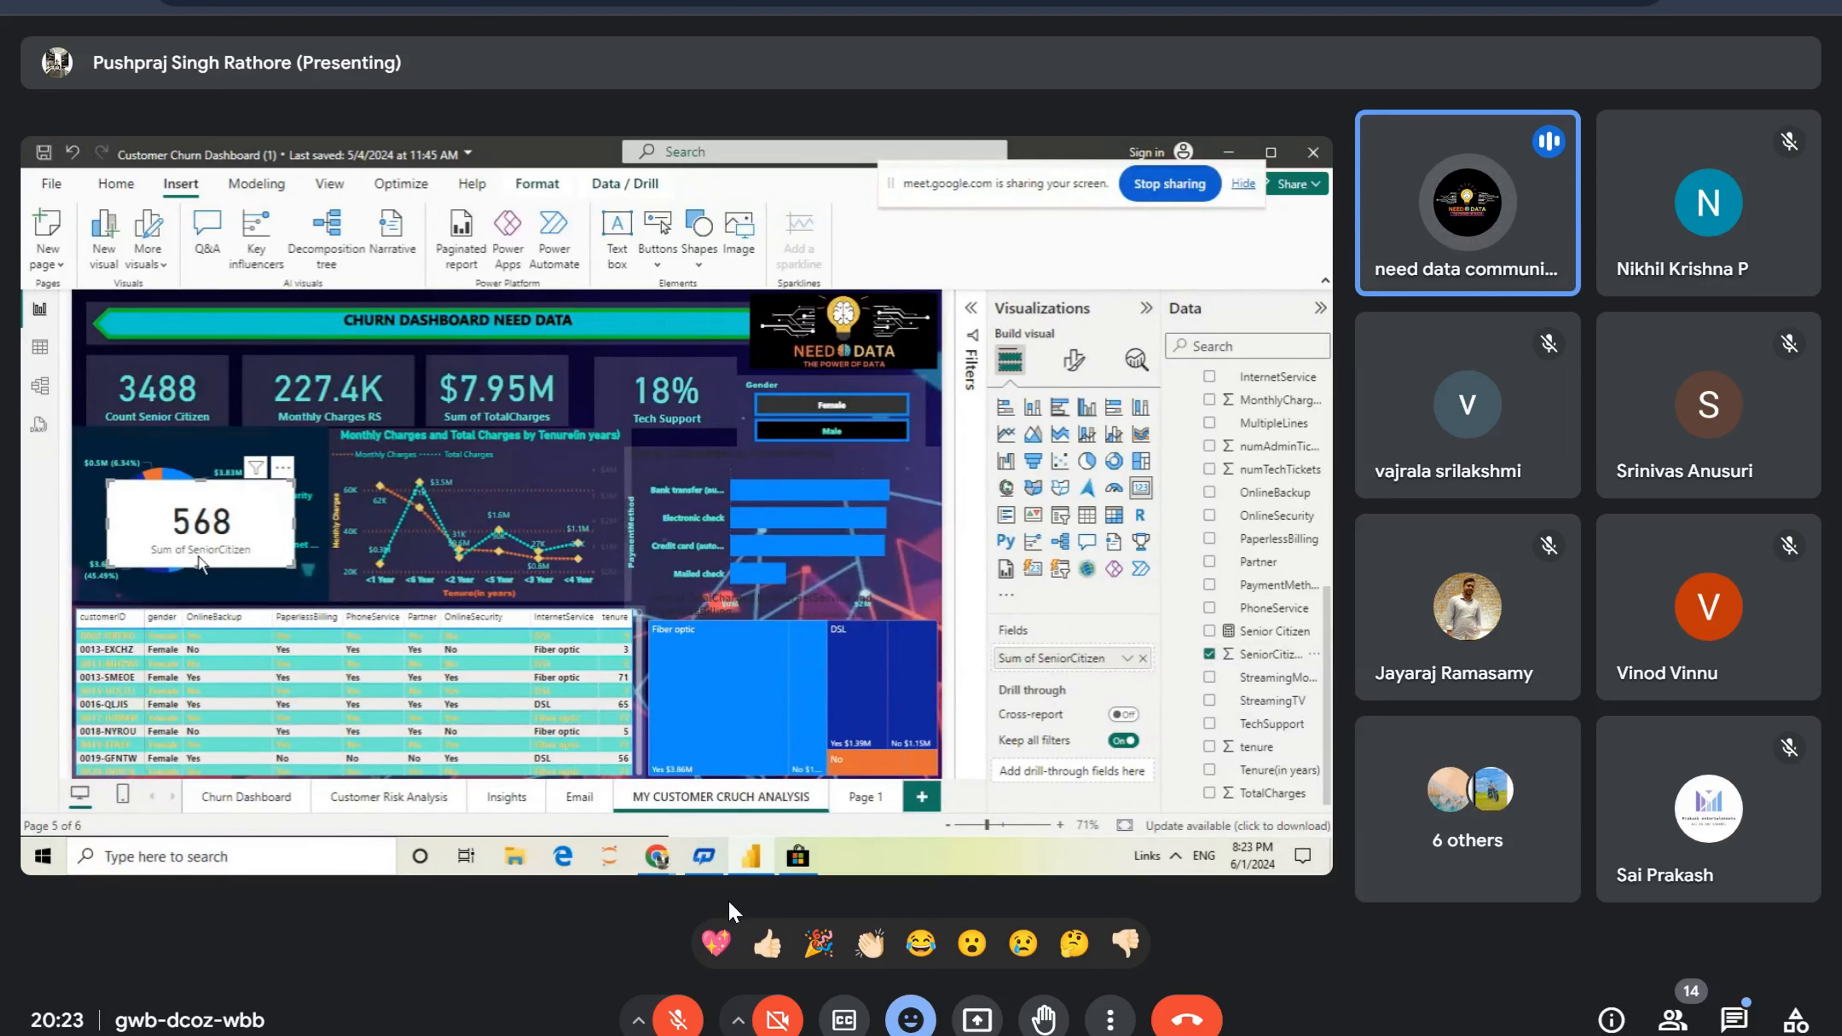
left_click(1128, 659)
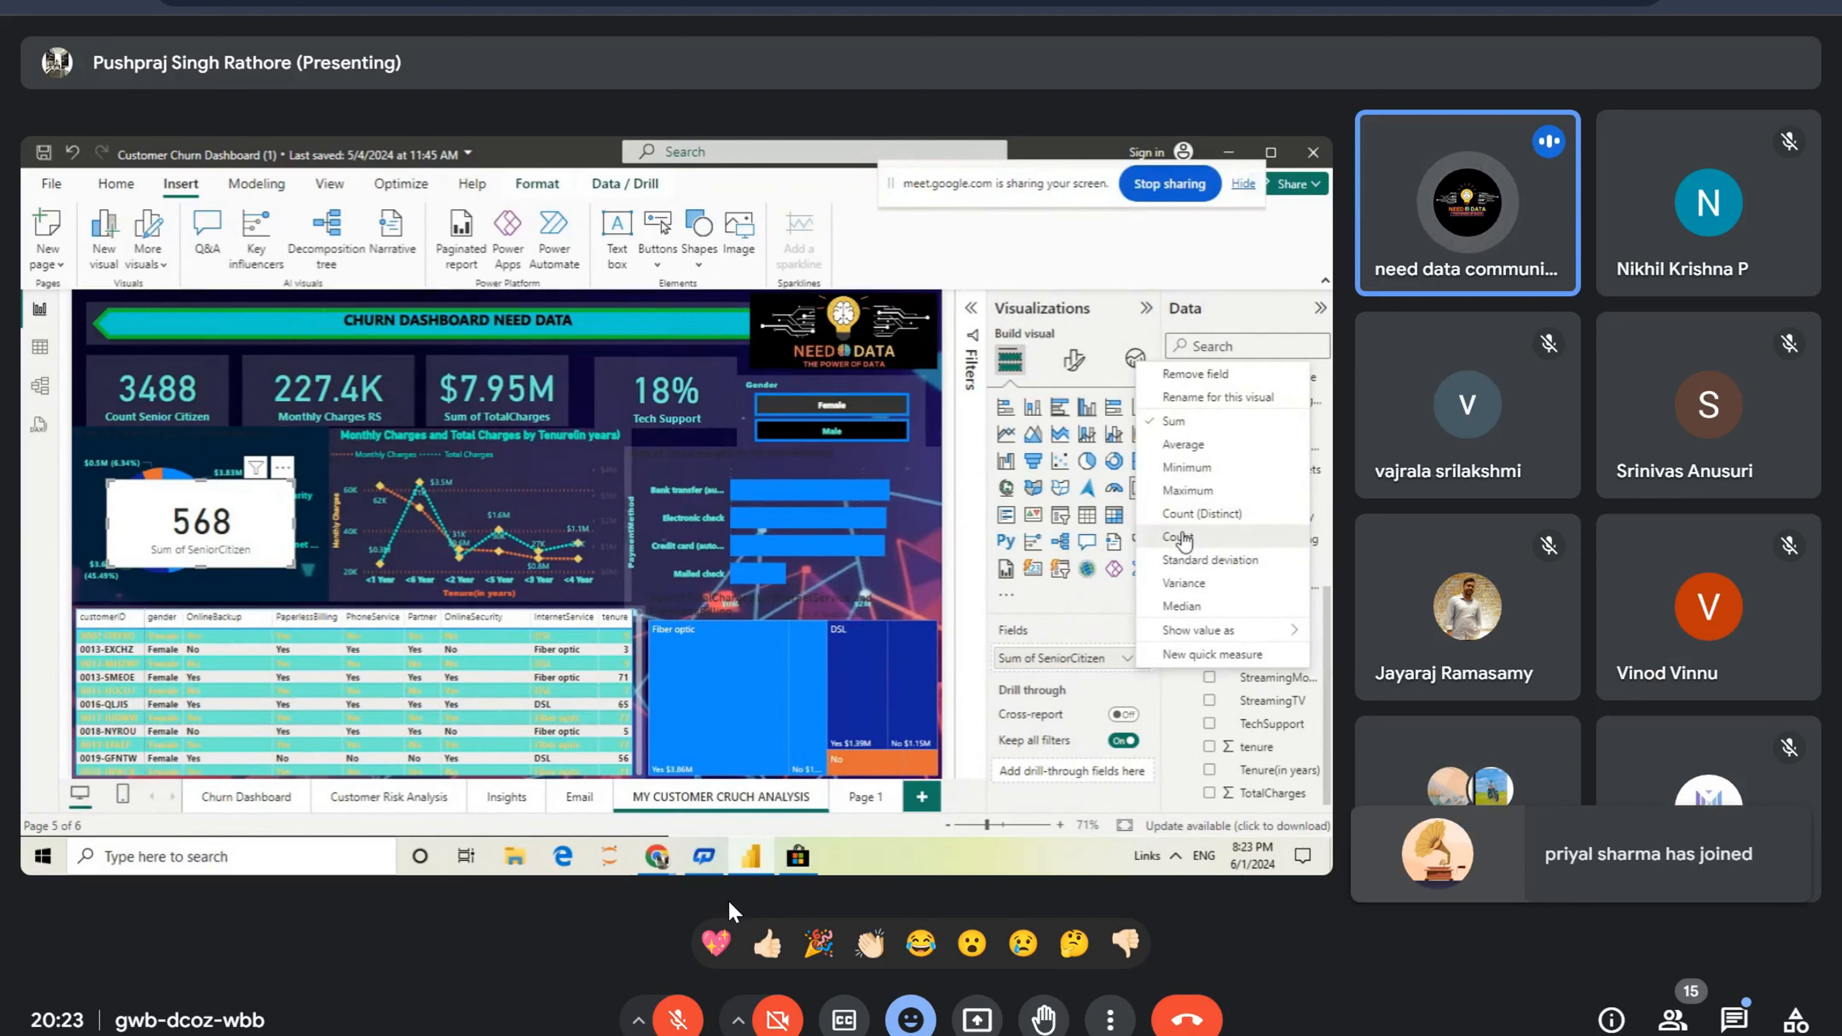
left_click(1178, 536)
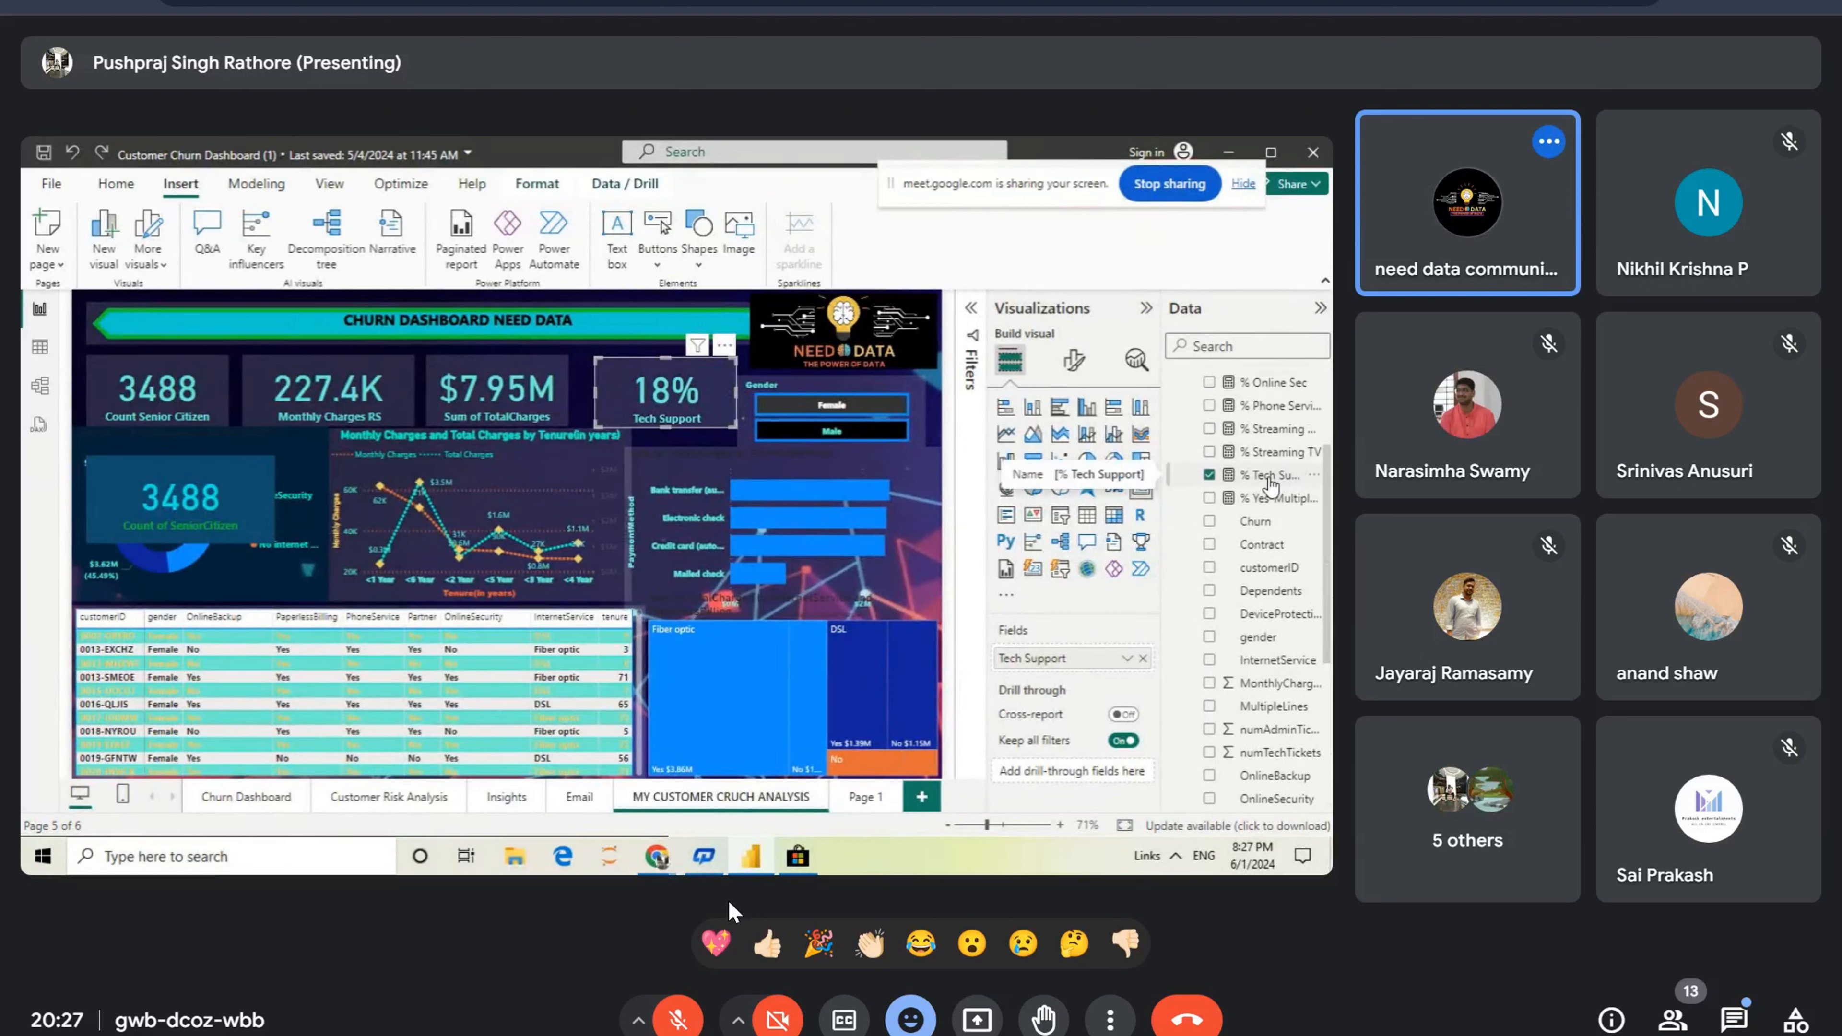
Step: Check the meeting's full participant list and close it
left_click(1484, 844)
scroll(1528, 575, "down", 3)
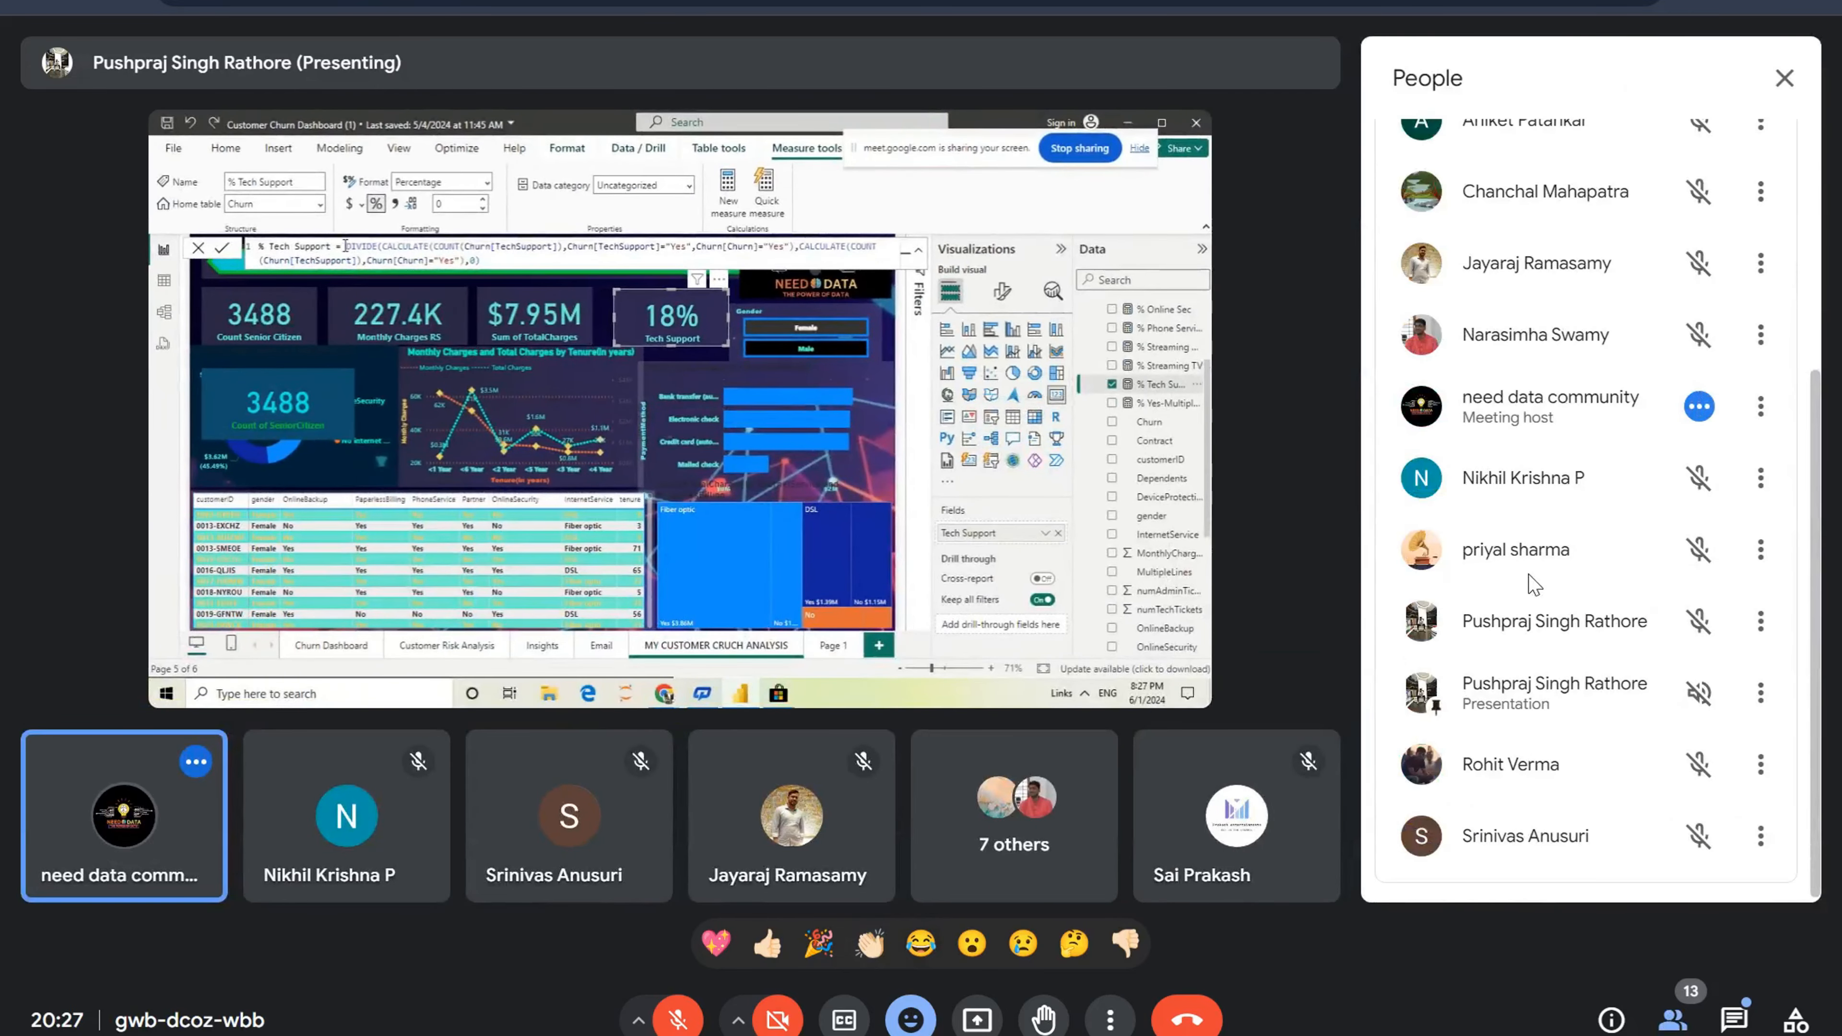
scroll(1528, 575, "up", 3)
scroll(1528, 574, "down", 3)
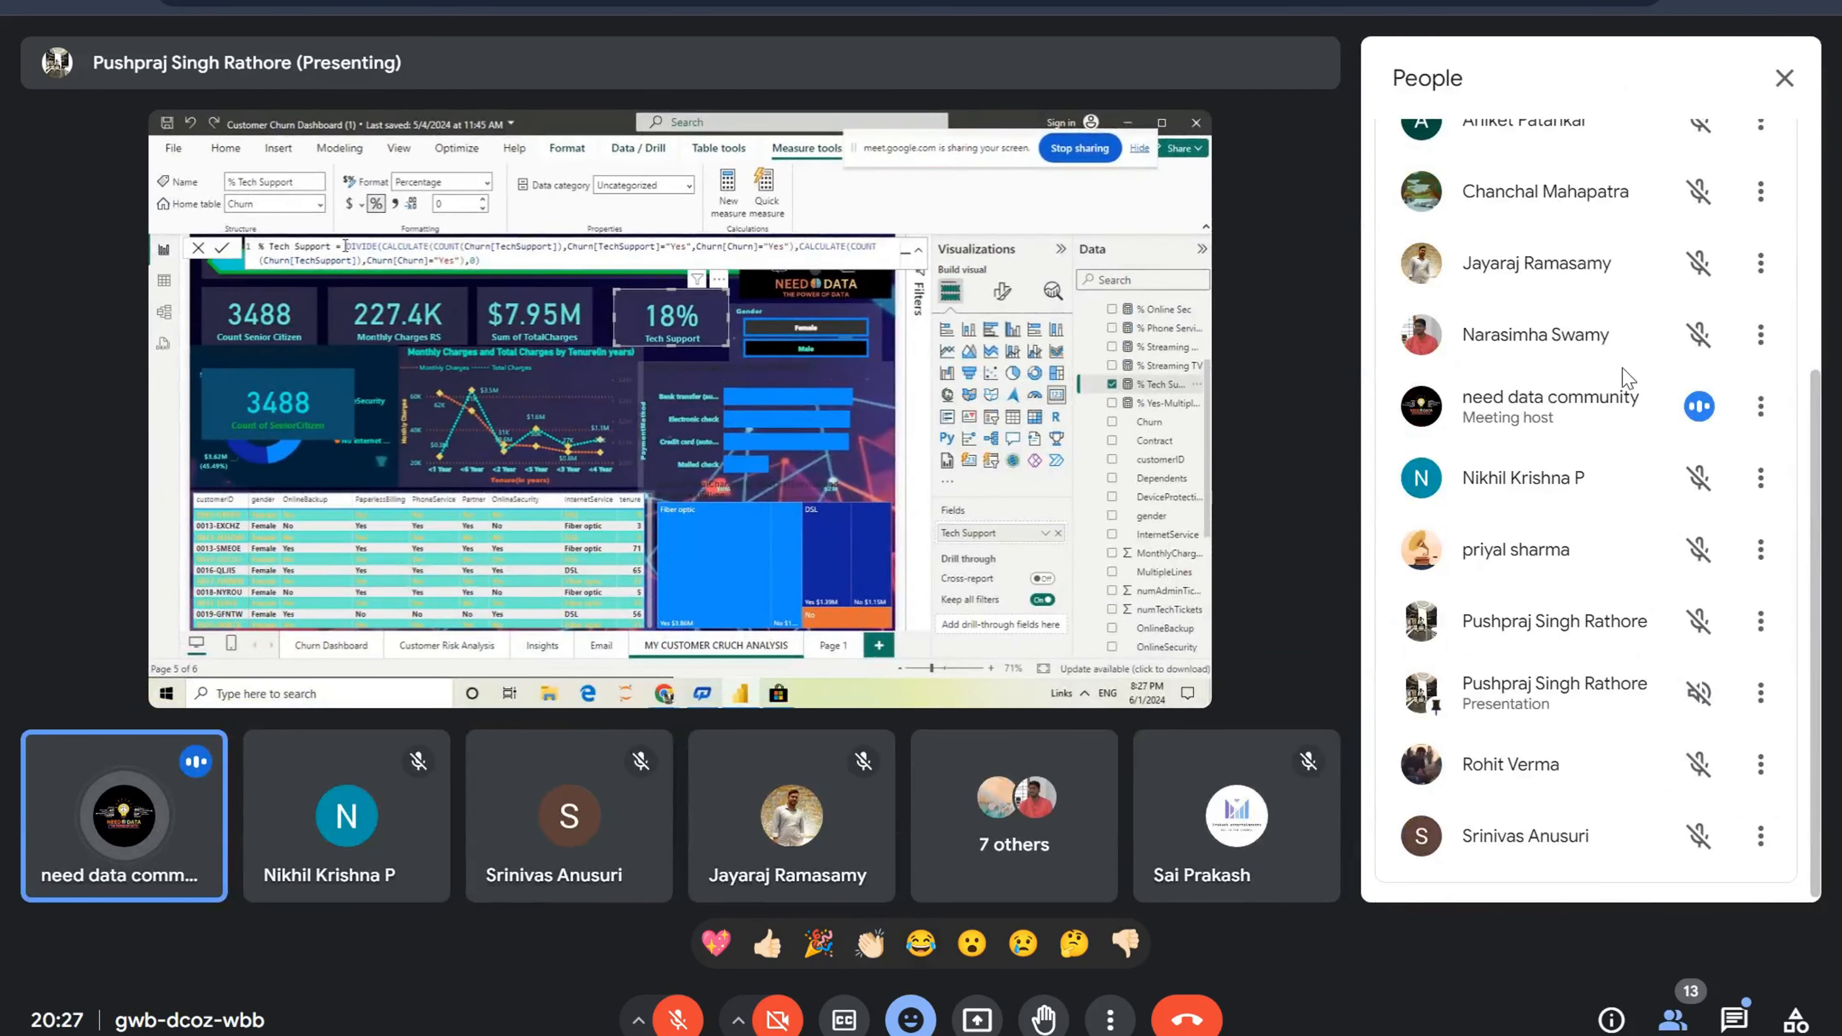
left_click(1784, 79)
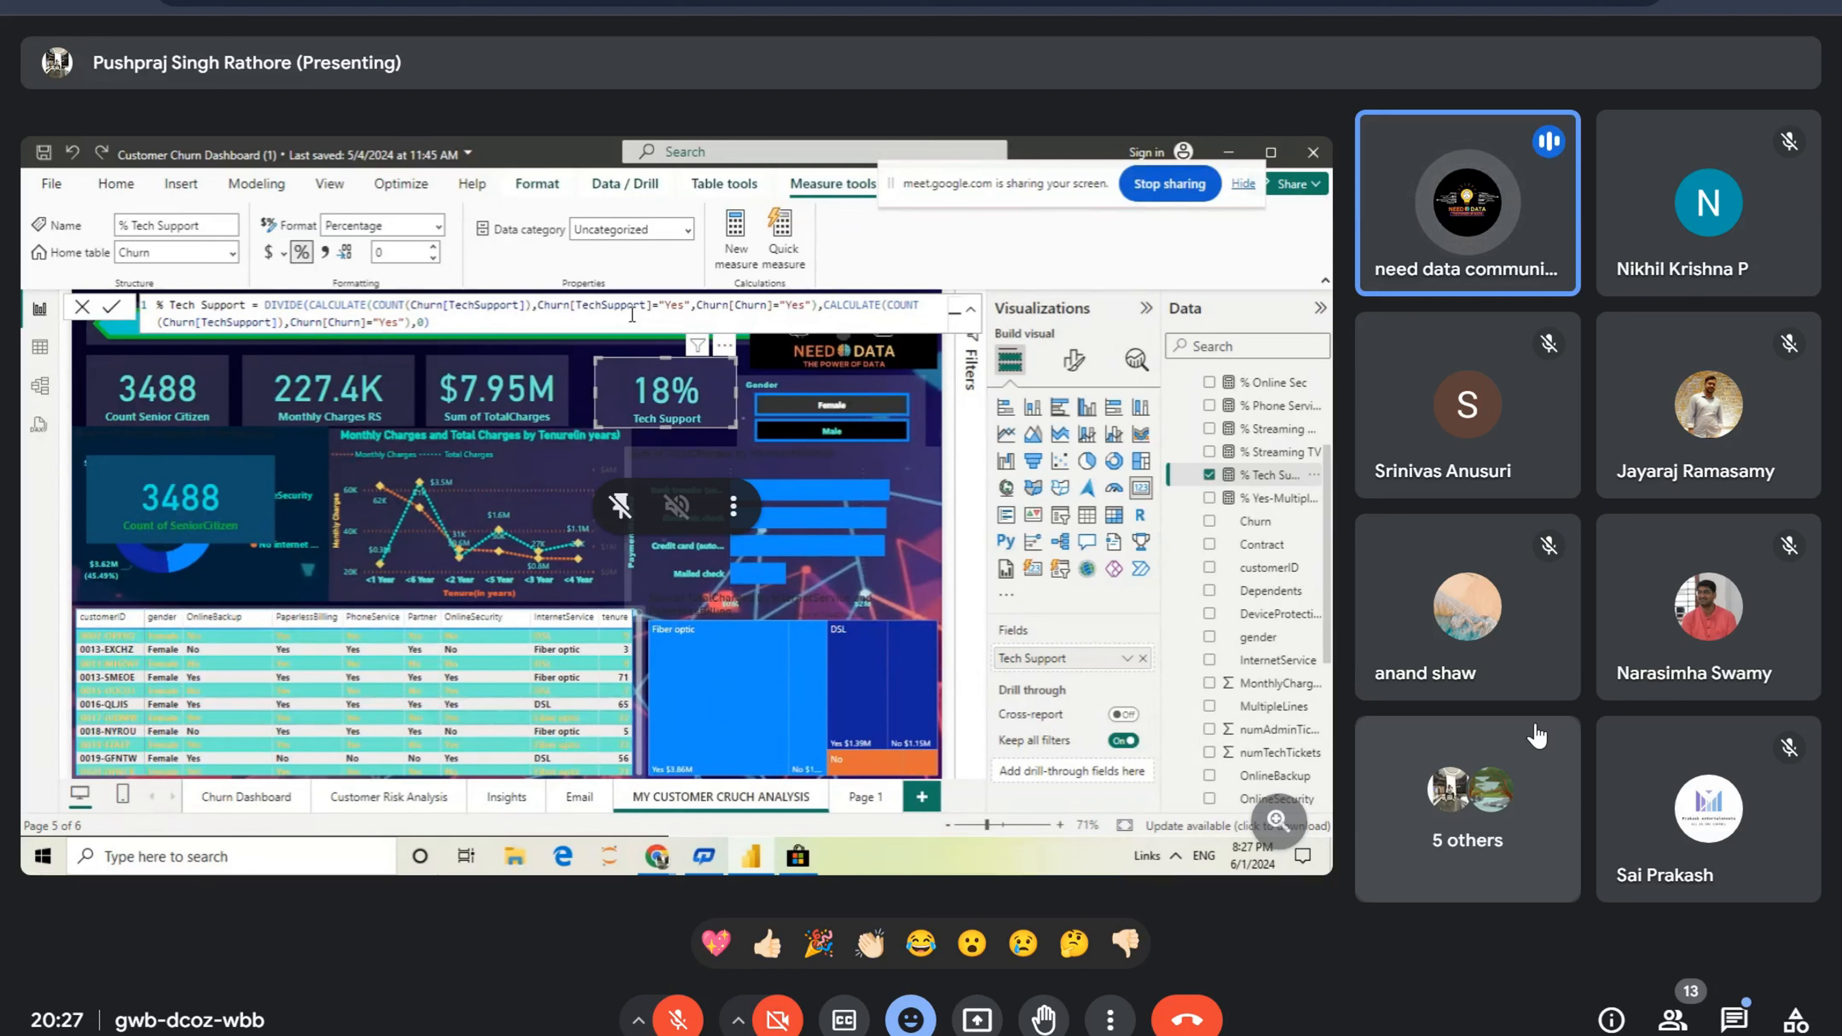
Step: Close the % Tech Support formula without changes and remove the Count of SeniorCitizen card covering the donut chart
left_click(85, 312)
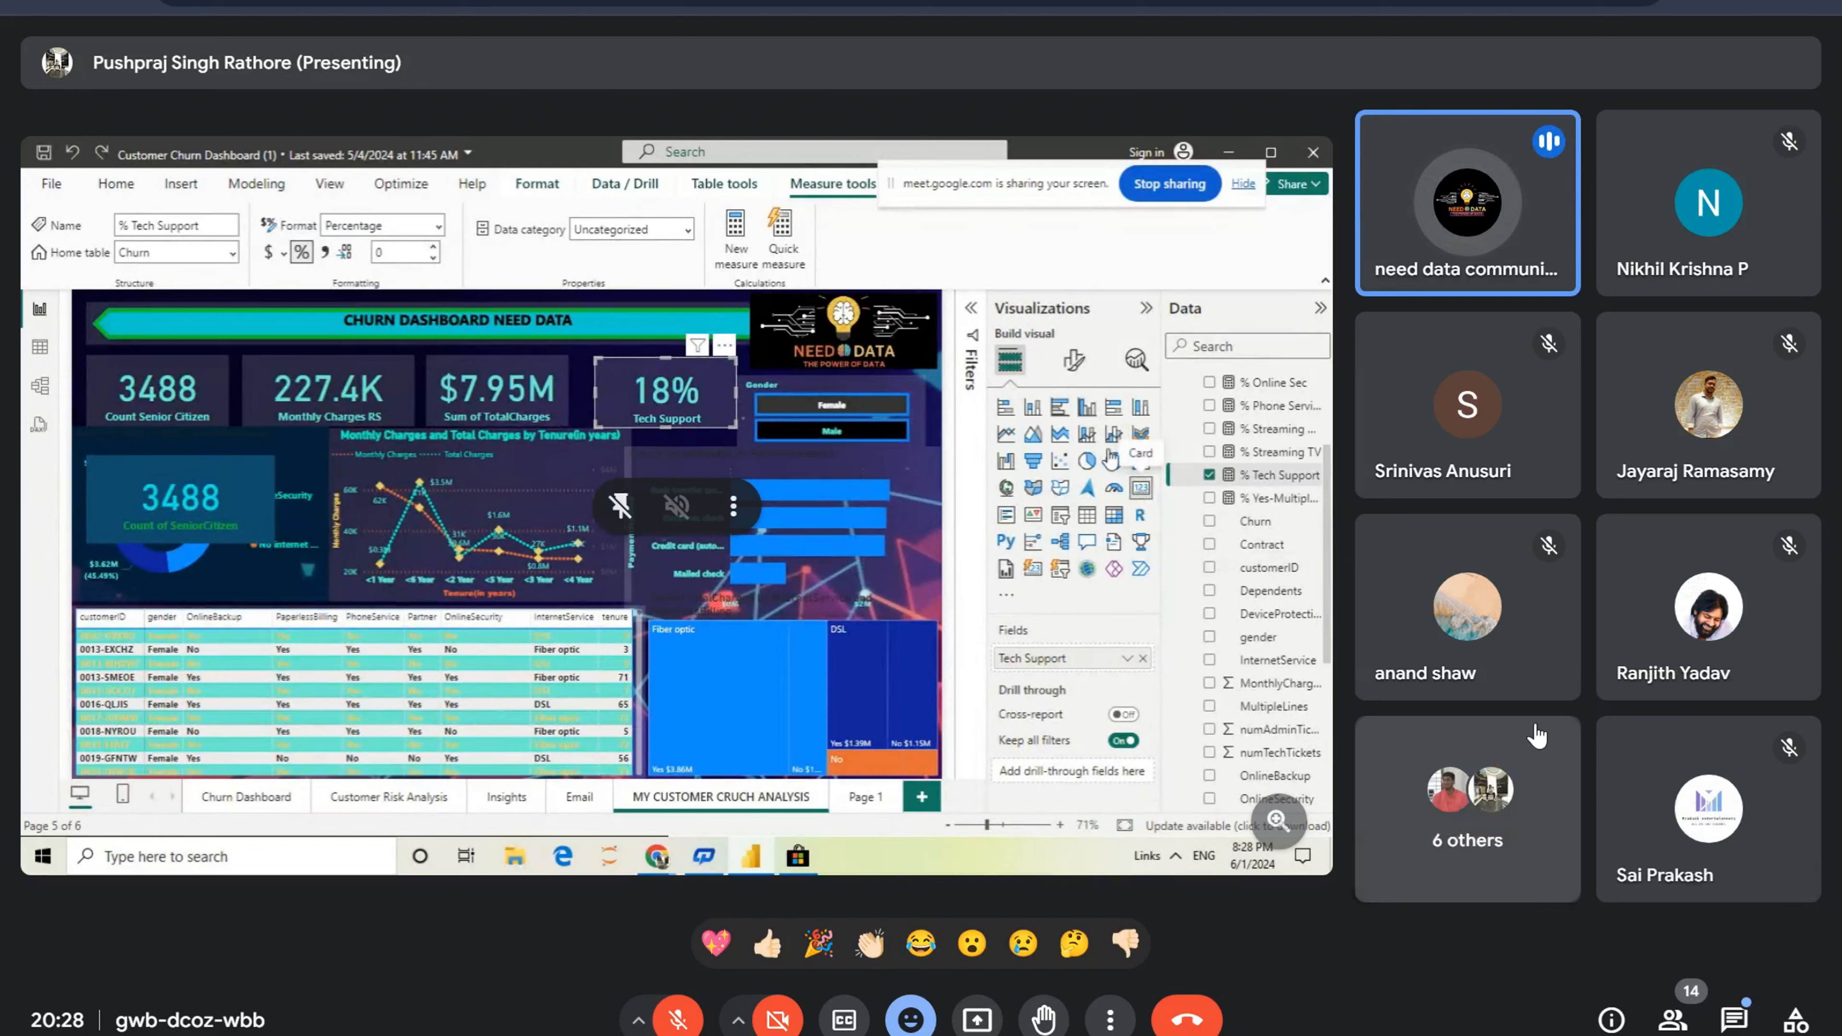
left_click(1074, 359)
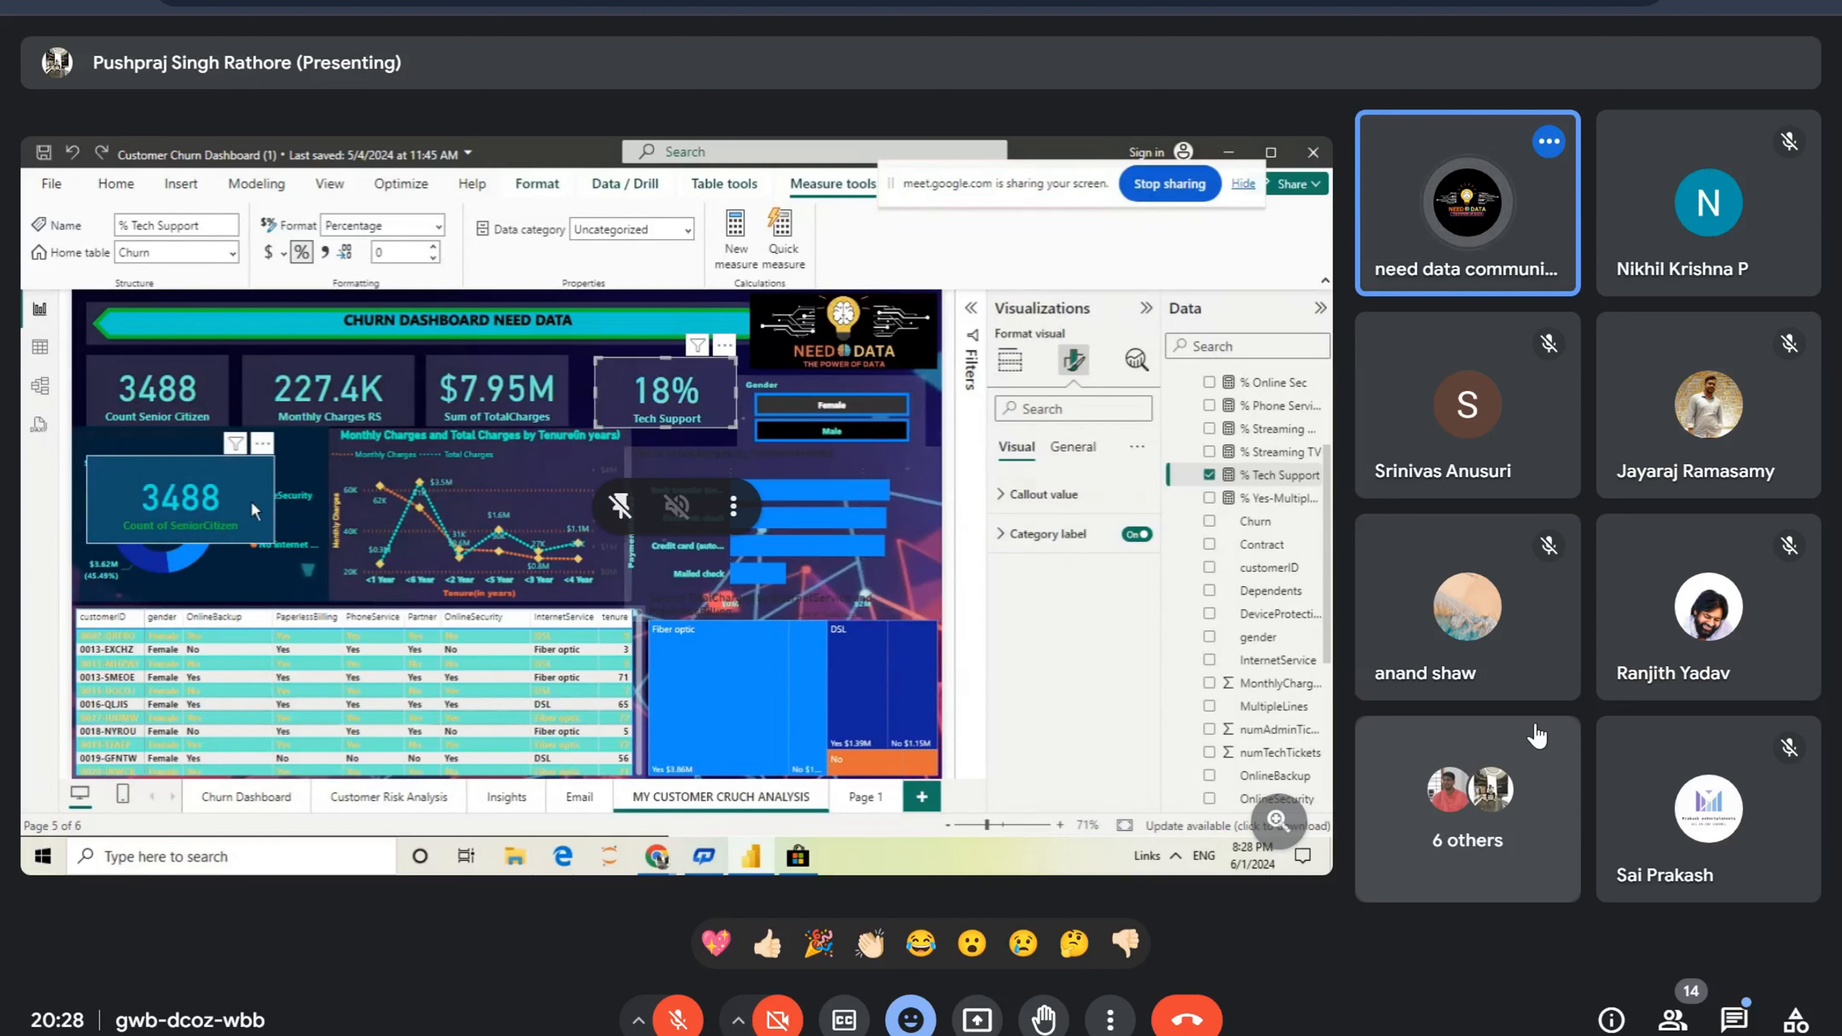
left_click(263, 446)
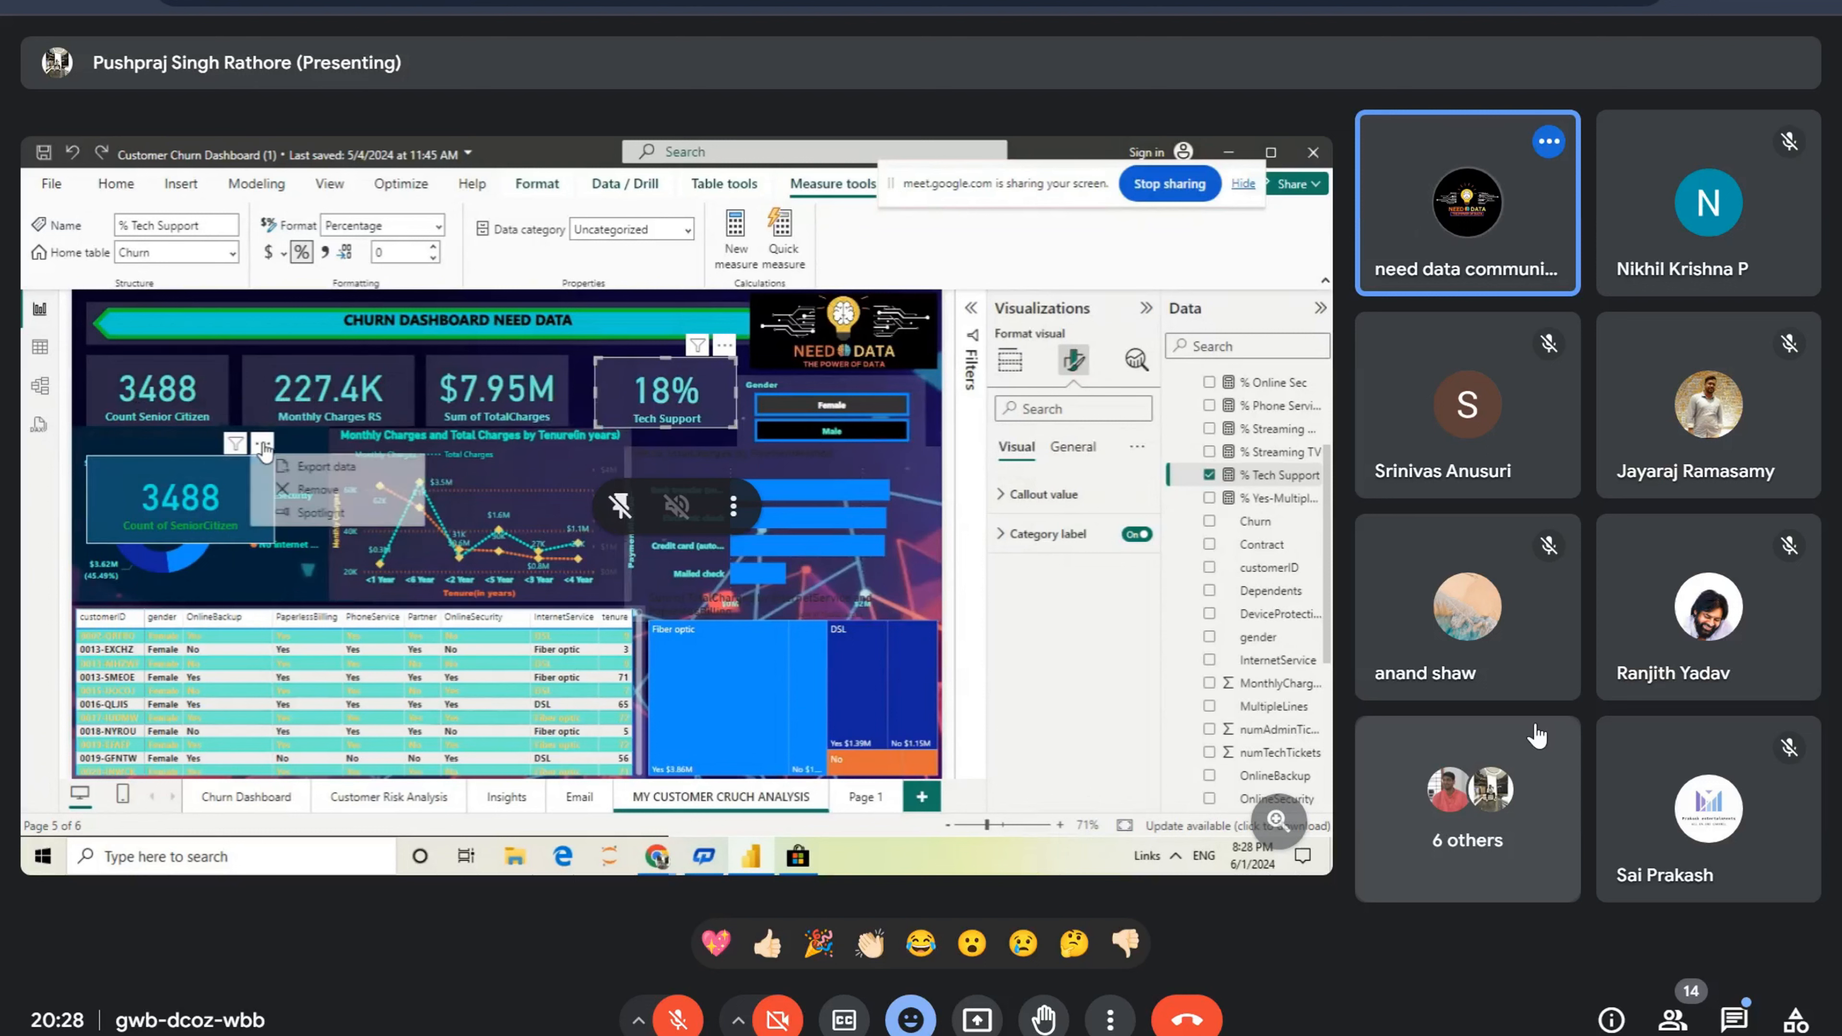
left_click(299, 492)
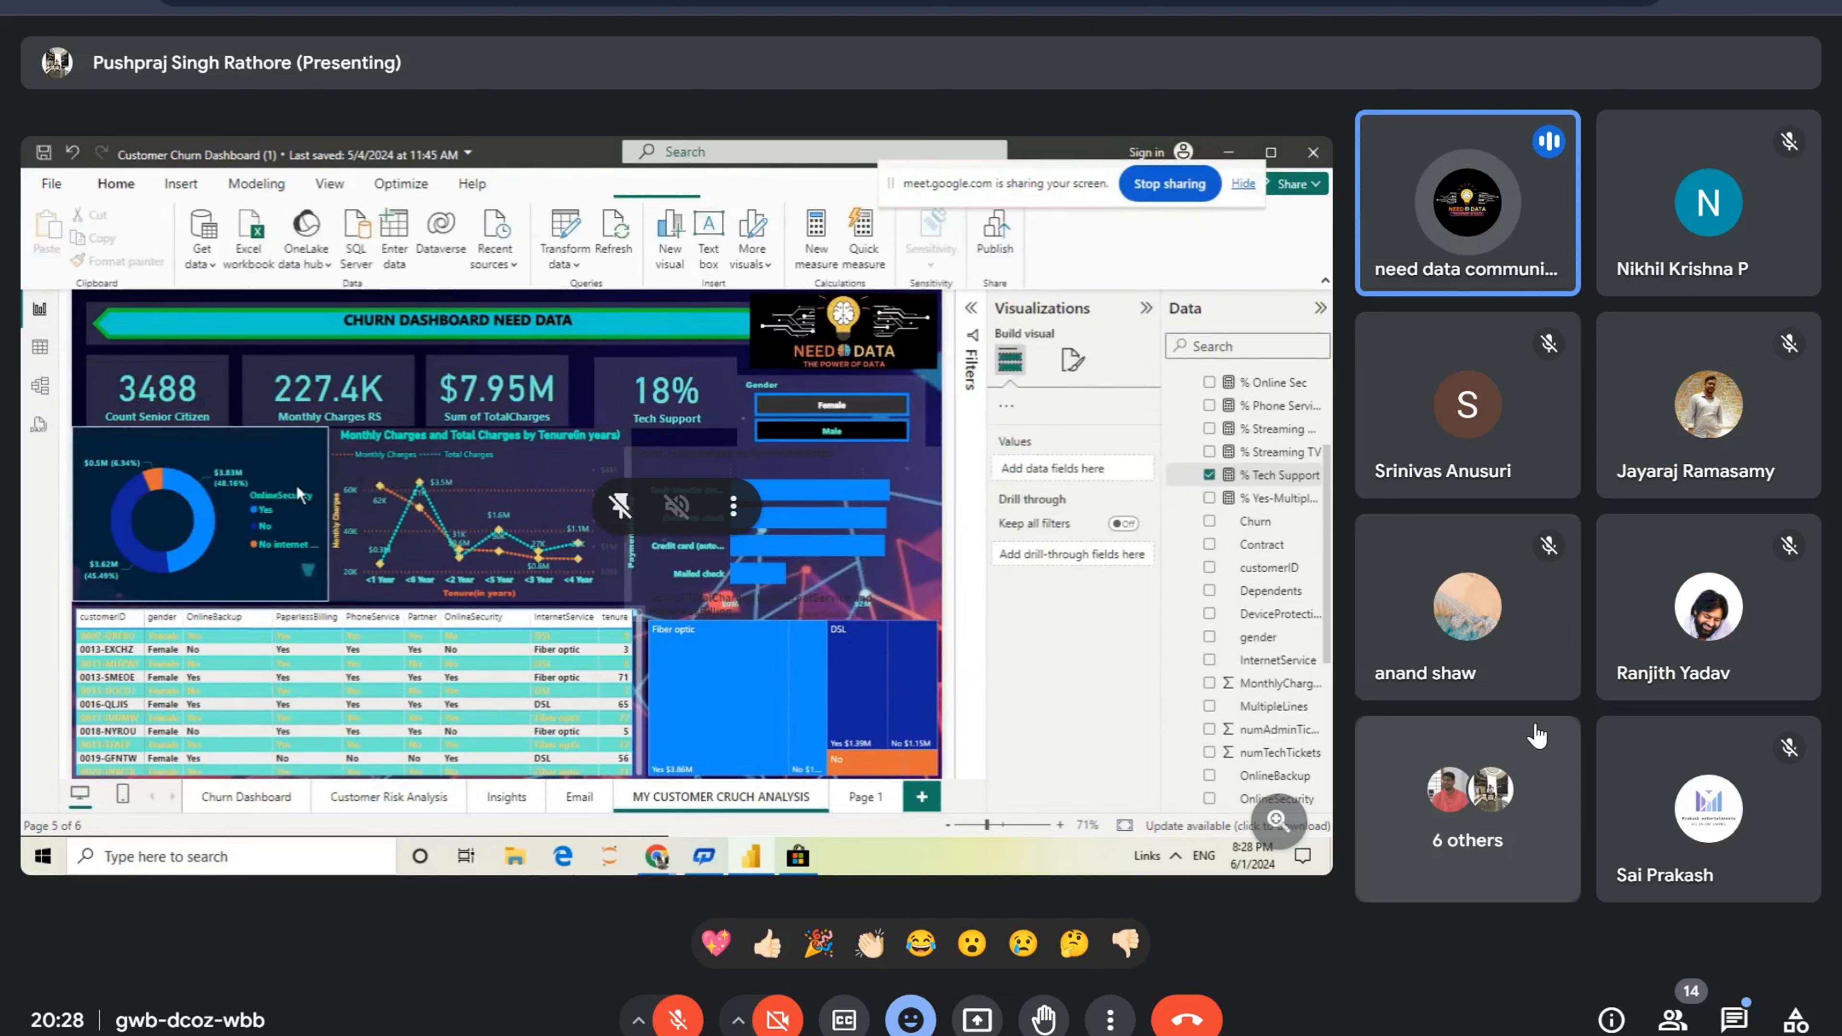
Step: Remove the gender field from the Gender slicer and add it back to the same slicer
left_click(786, 386)
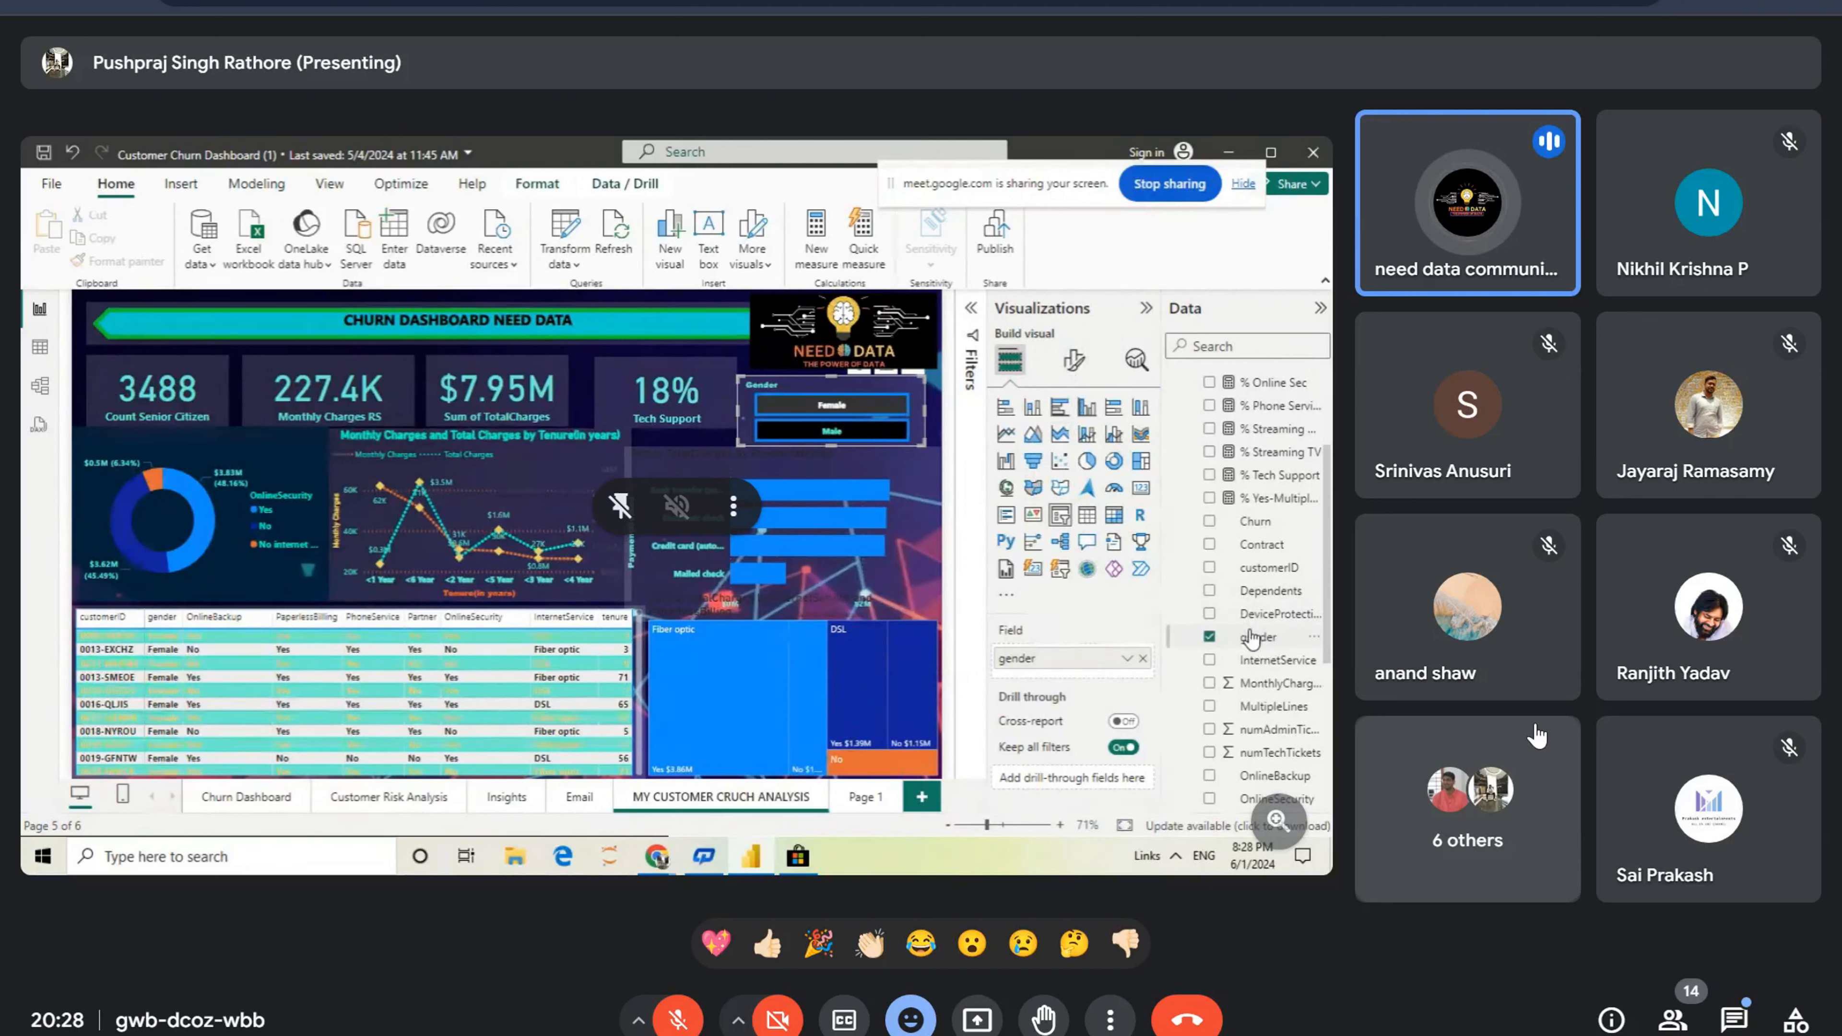
left_click(1209, 639)
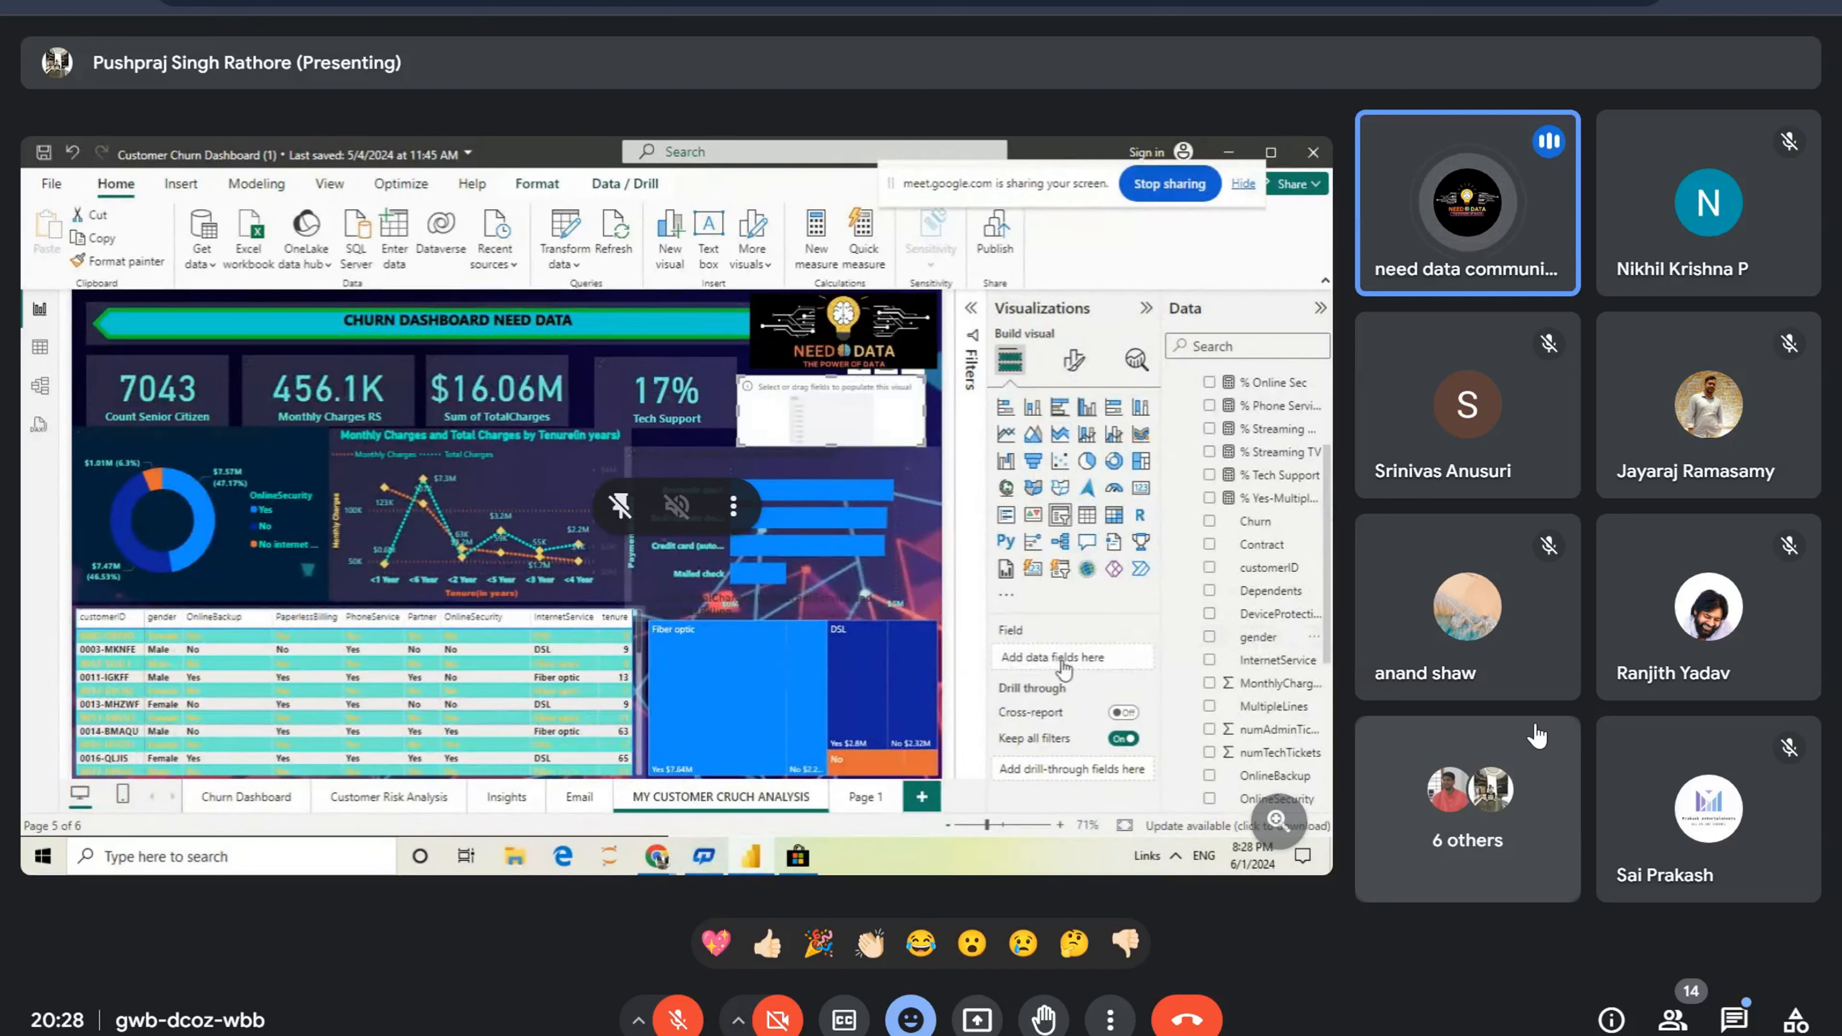
left_click_drag(1209, 638, 1064, 669)
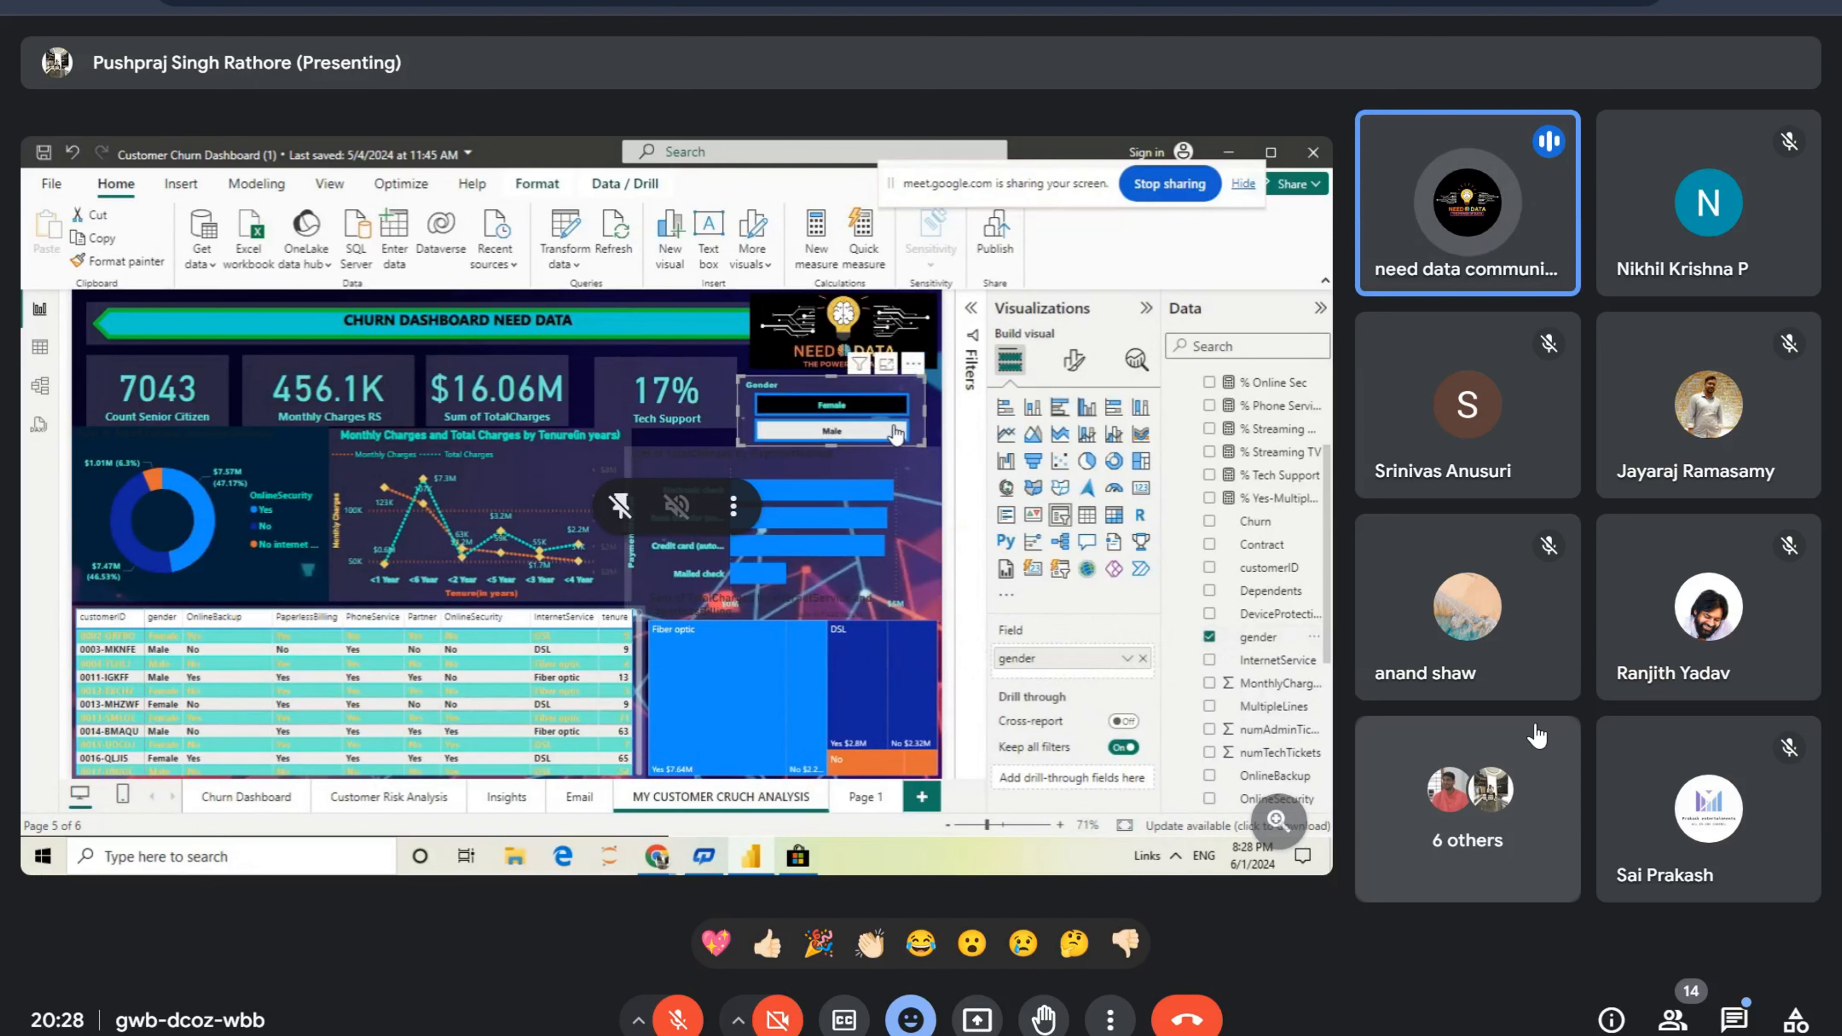
Step: Set the Gender slicer's style to Vertical list and scroll through its entries
left_click(1071, 363)
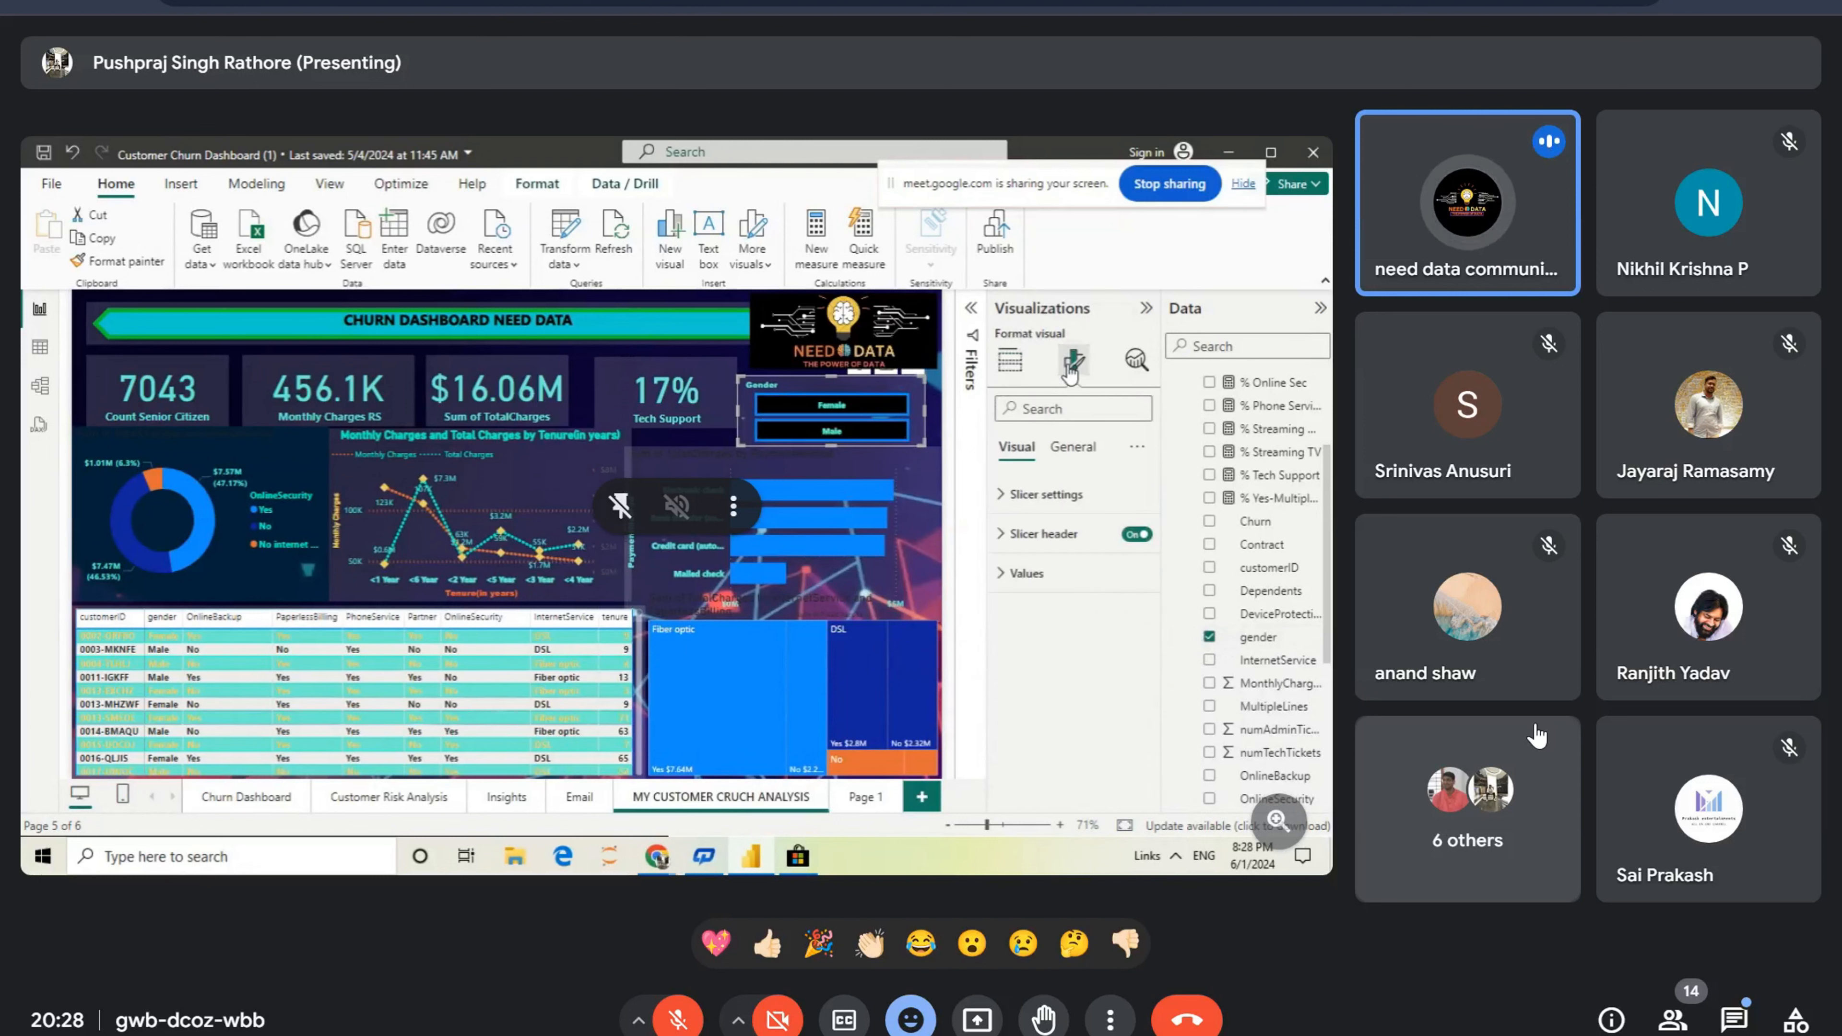
left_click(1002, 496)
left_click(1101, 592)
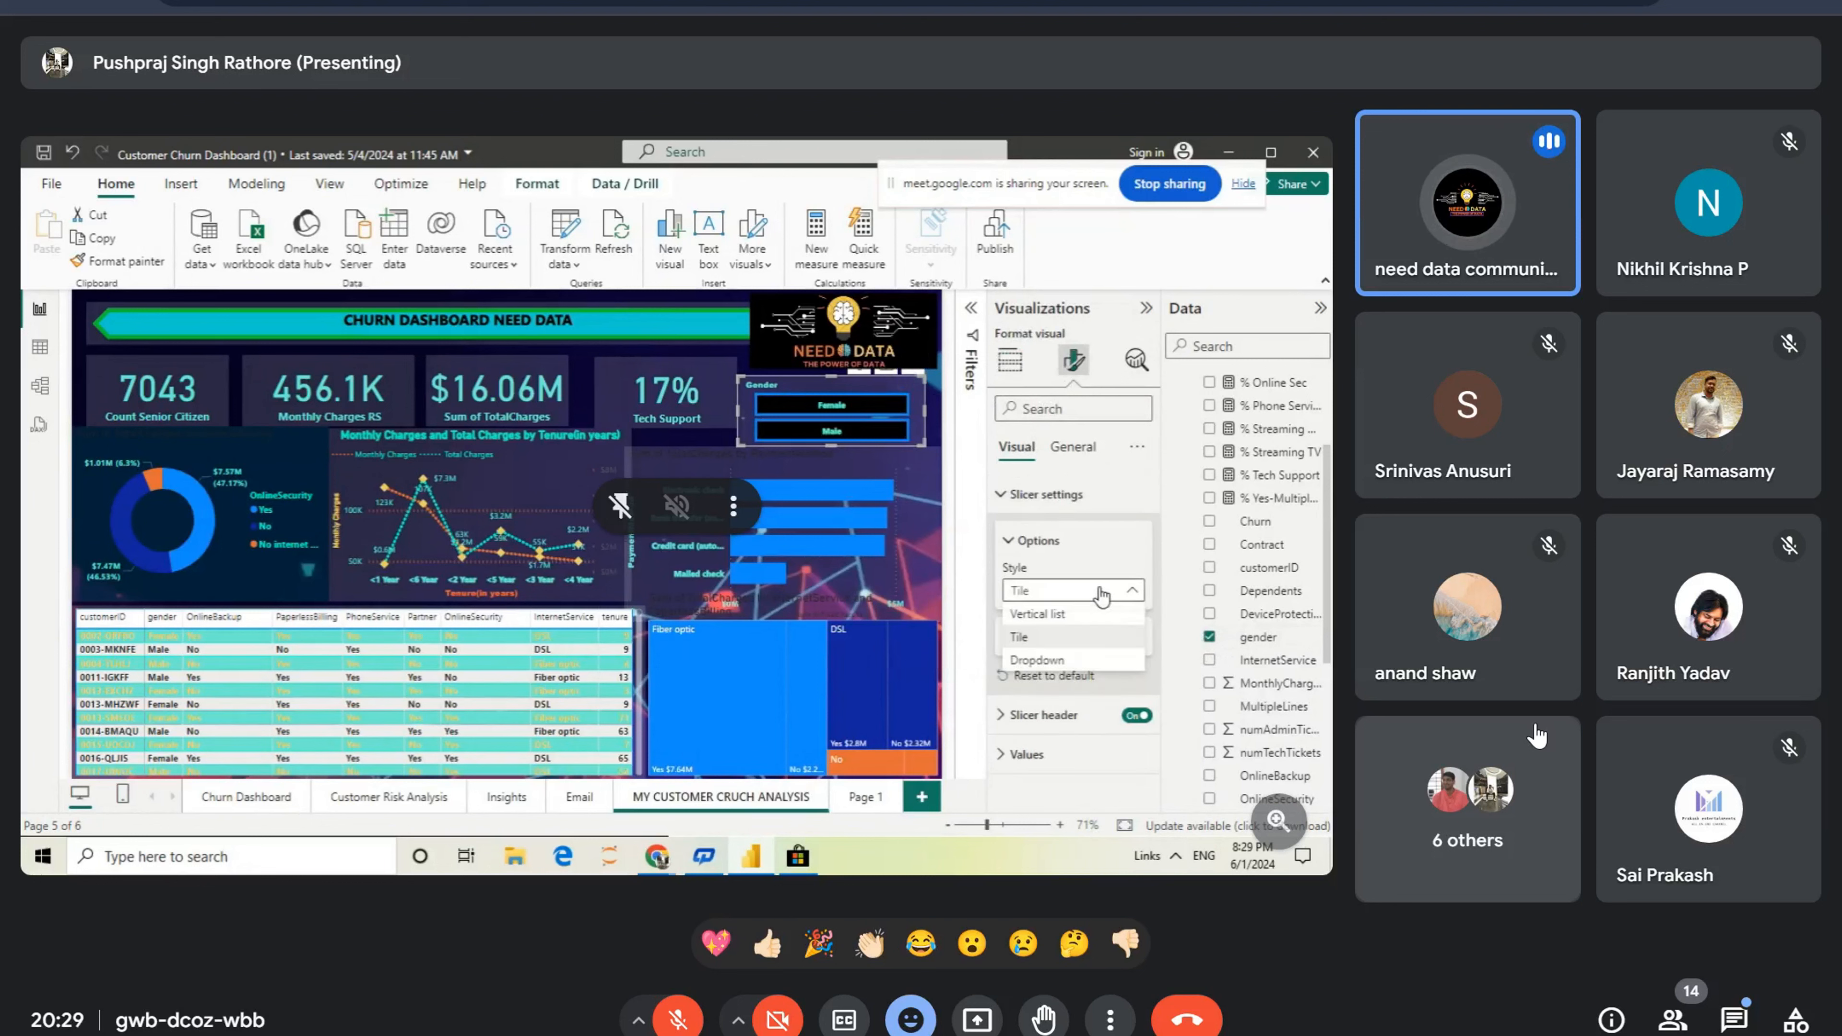
left_click(1075, 614)
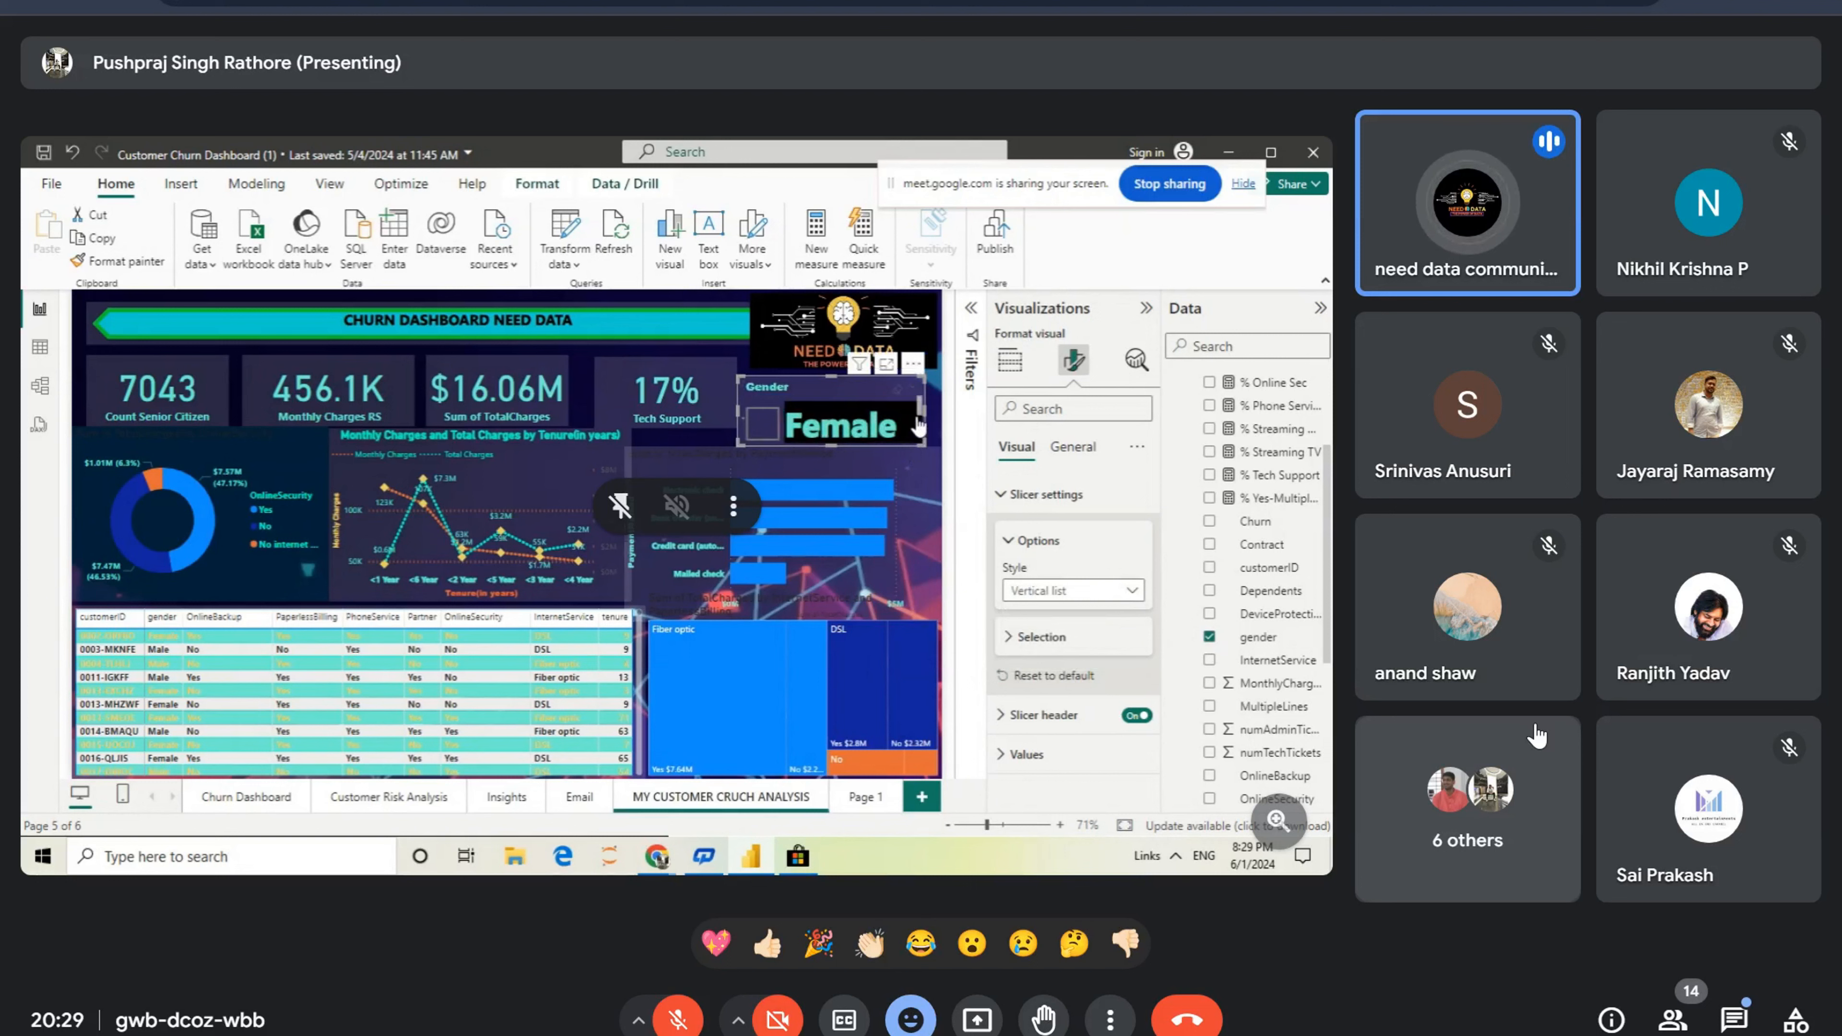
mouse_move(920, 408)
left_mouse_down()
mouse_move(923, 431)
mouse_move(924, 406)
left_mouse_up()
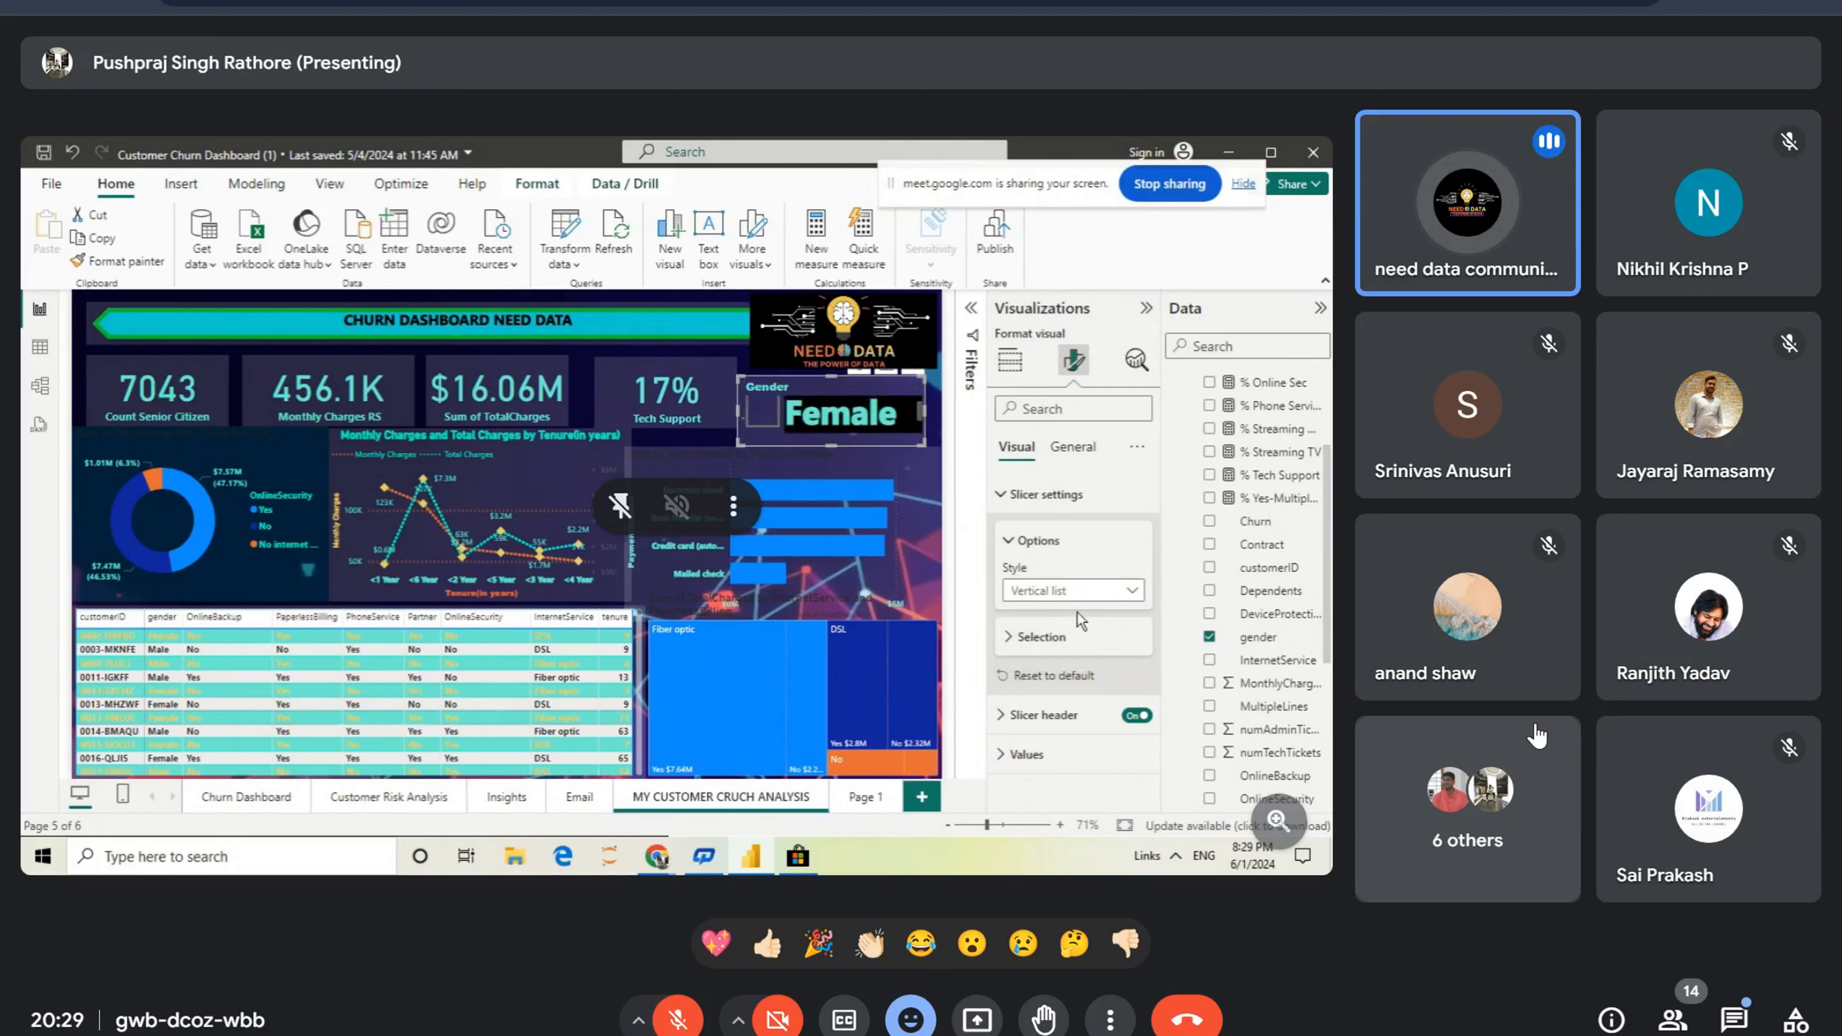
Step: Set the Gender slicer's style to Dropdown and expand its list of options
left_click(1131, 593)
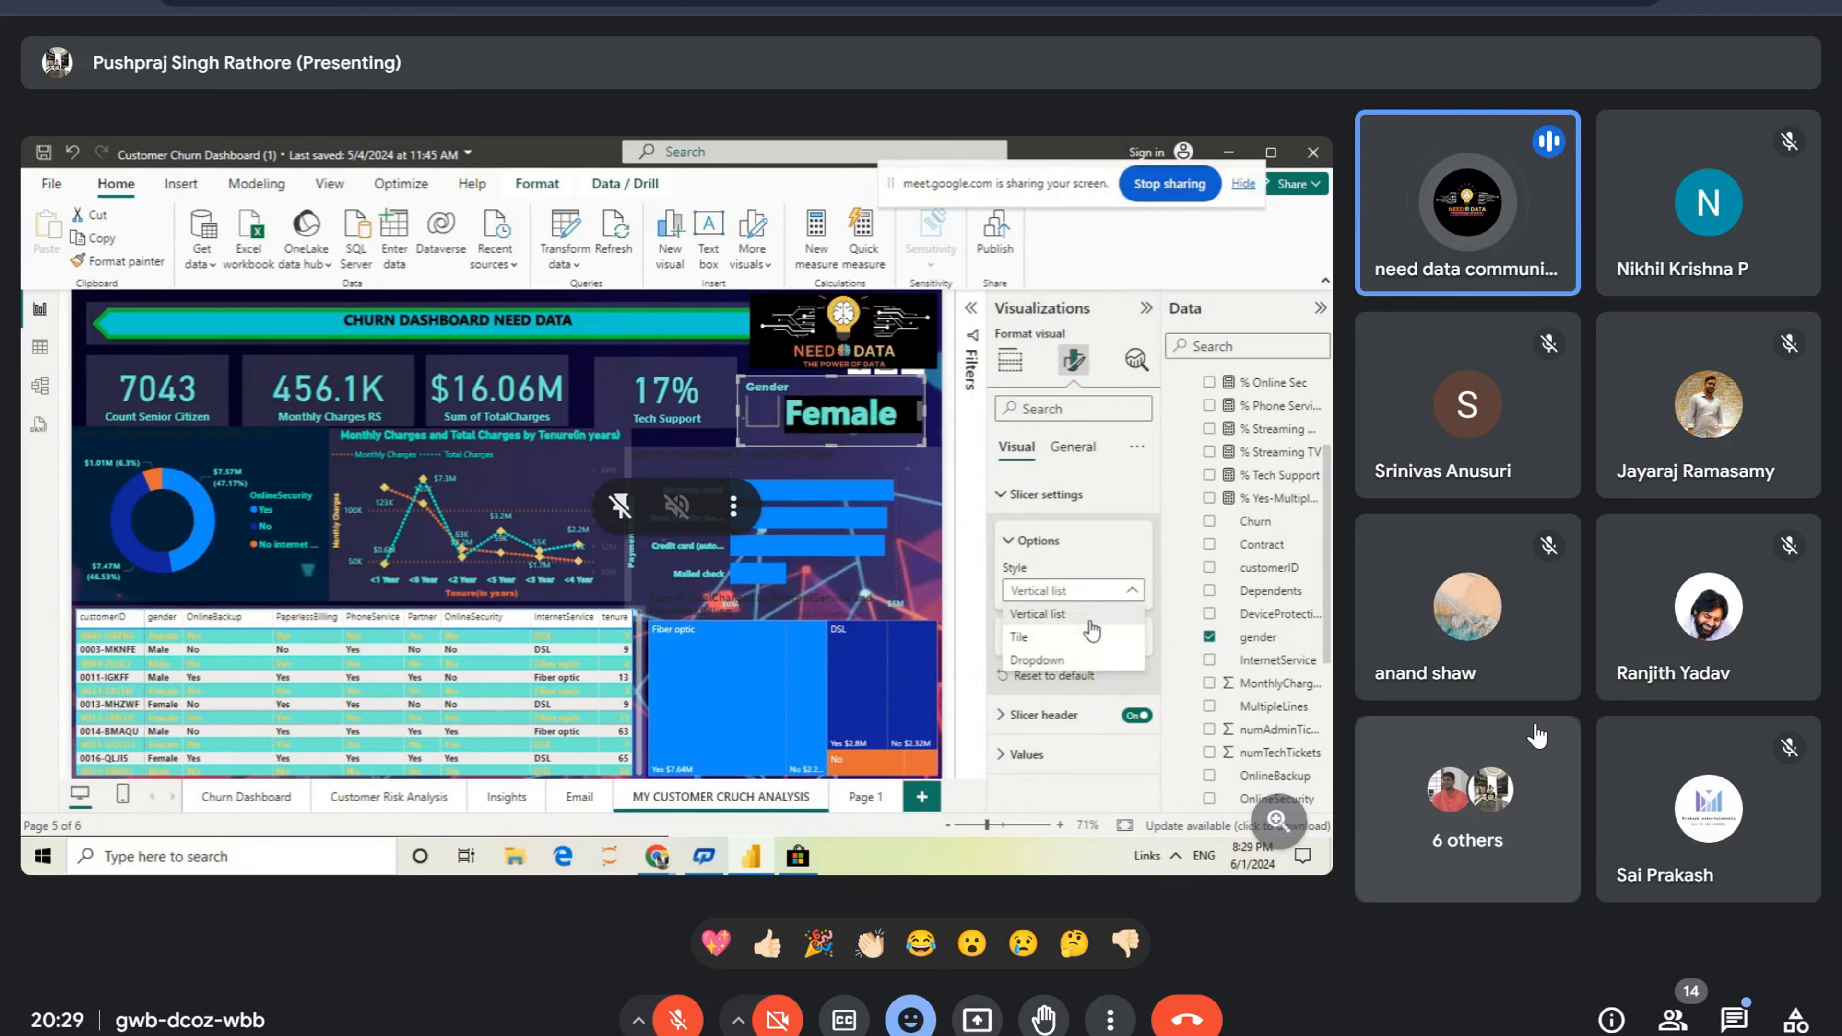
left_click(1063, 661)
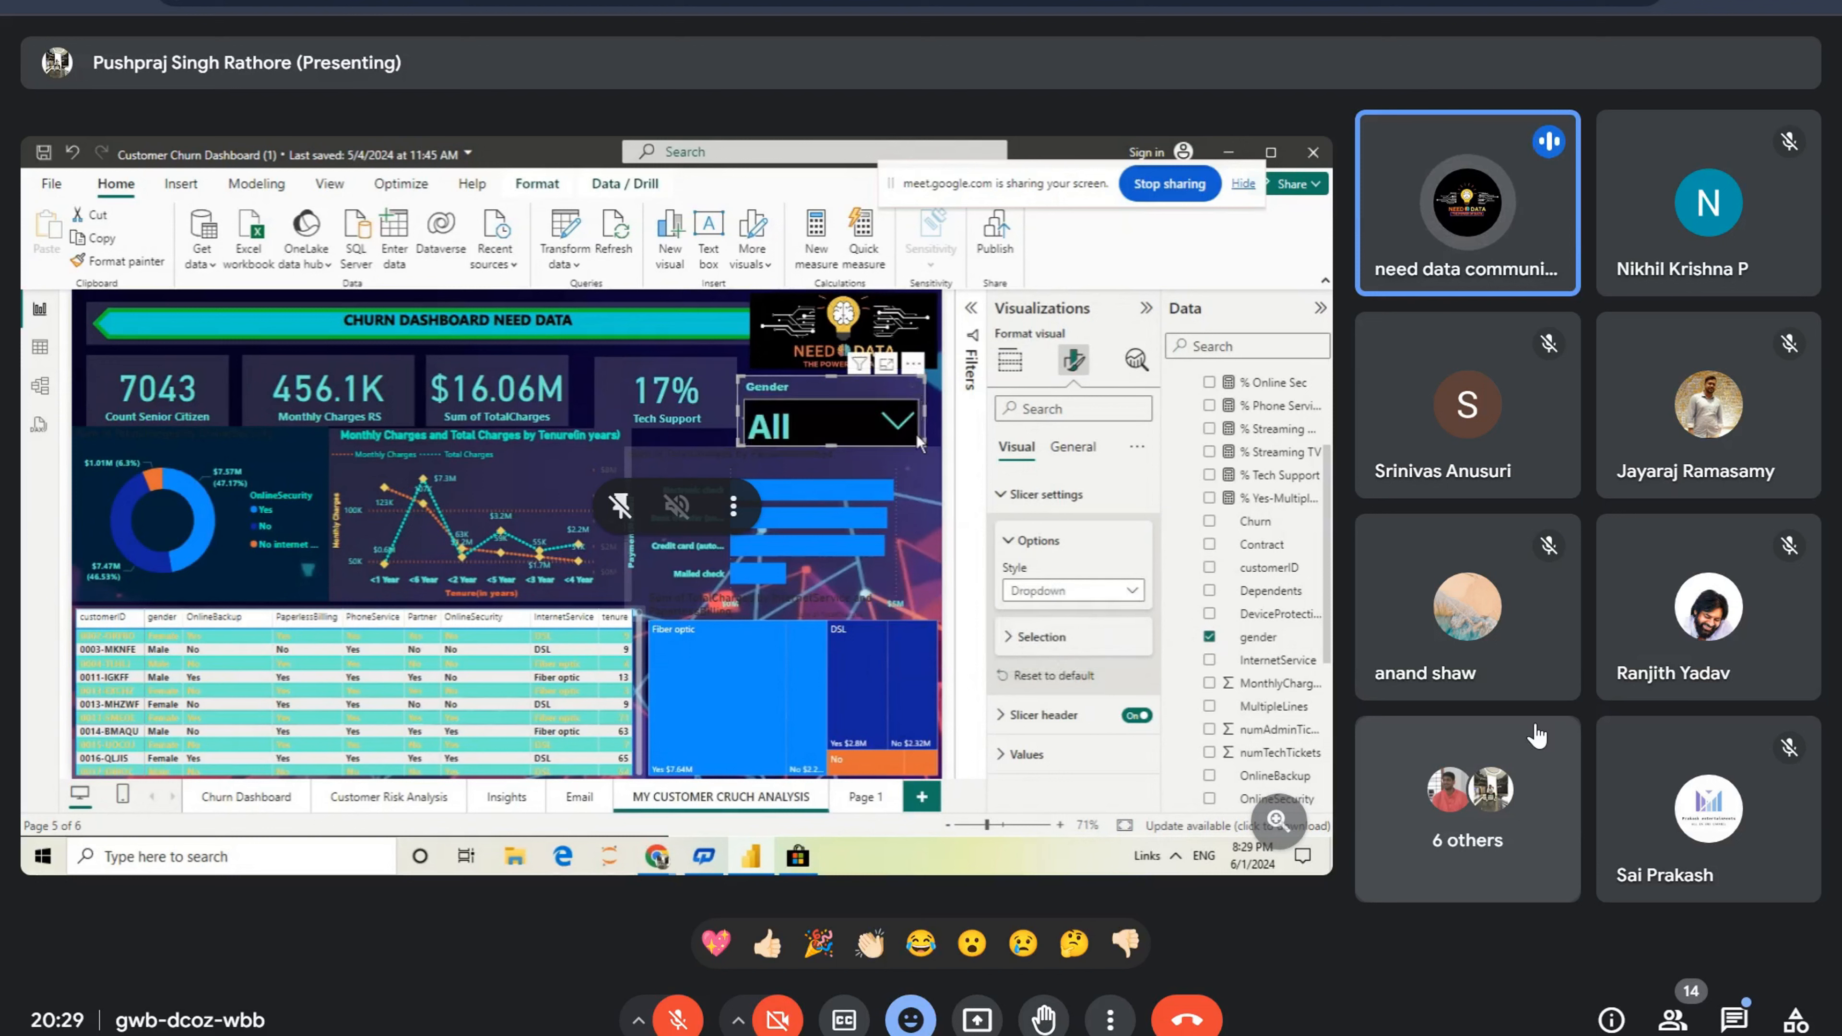
left_click(903, 426)
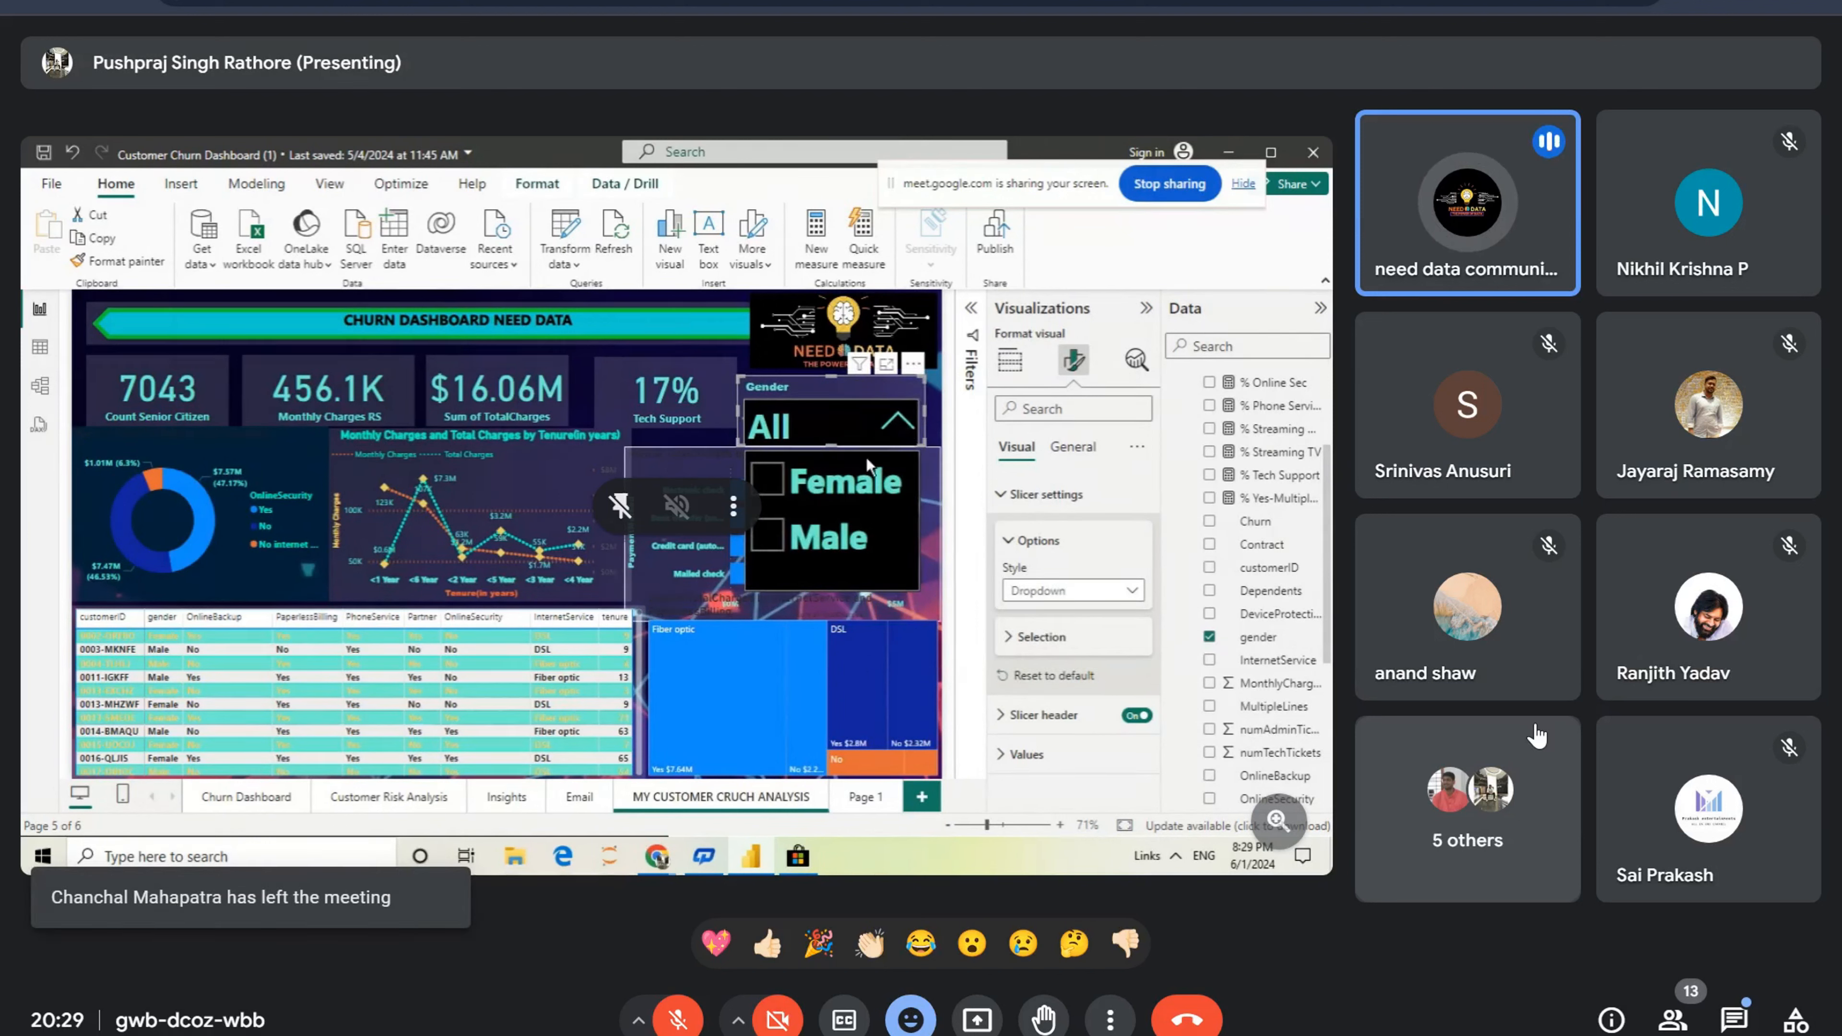
Step: Set the Gender slicer's style to Tile and filter the dashboard by Female, by Male, and by Female again
left_click(1131, 592)
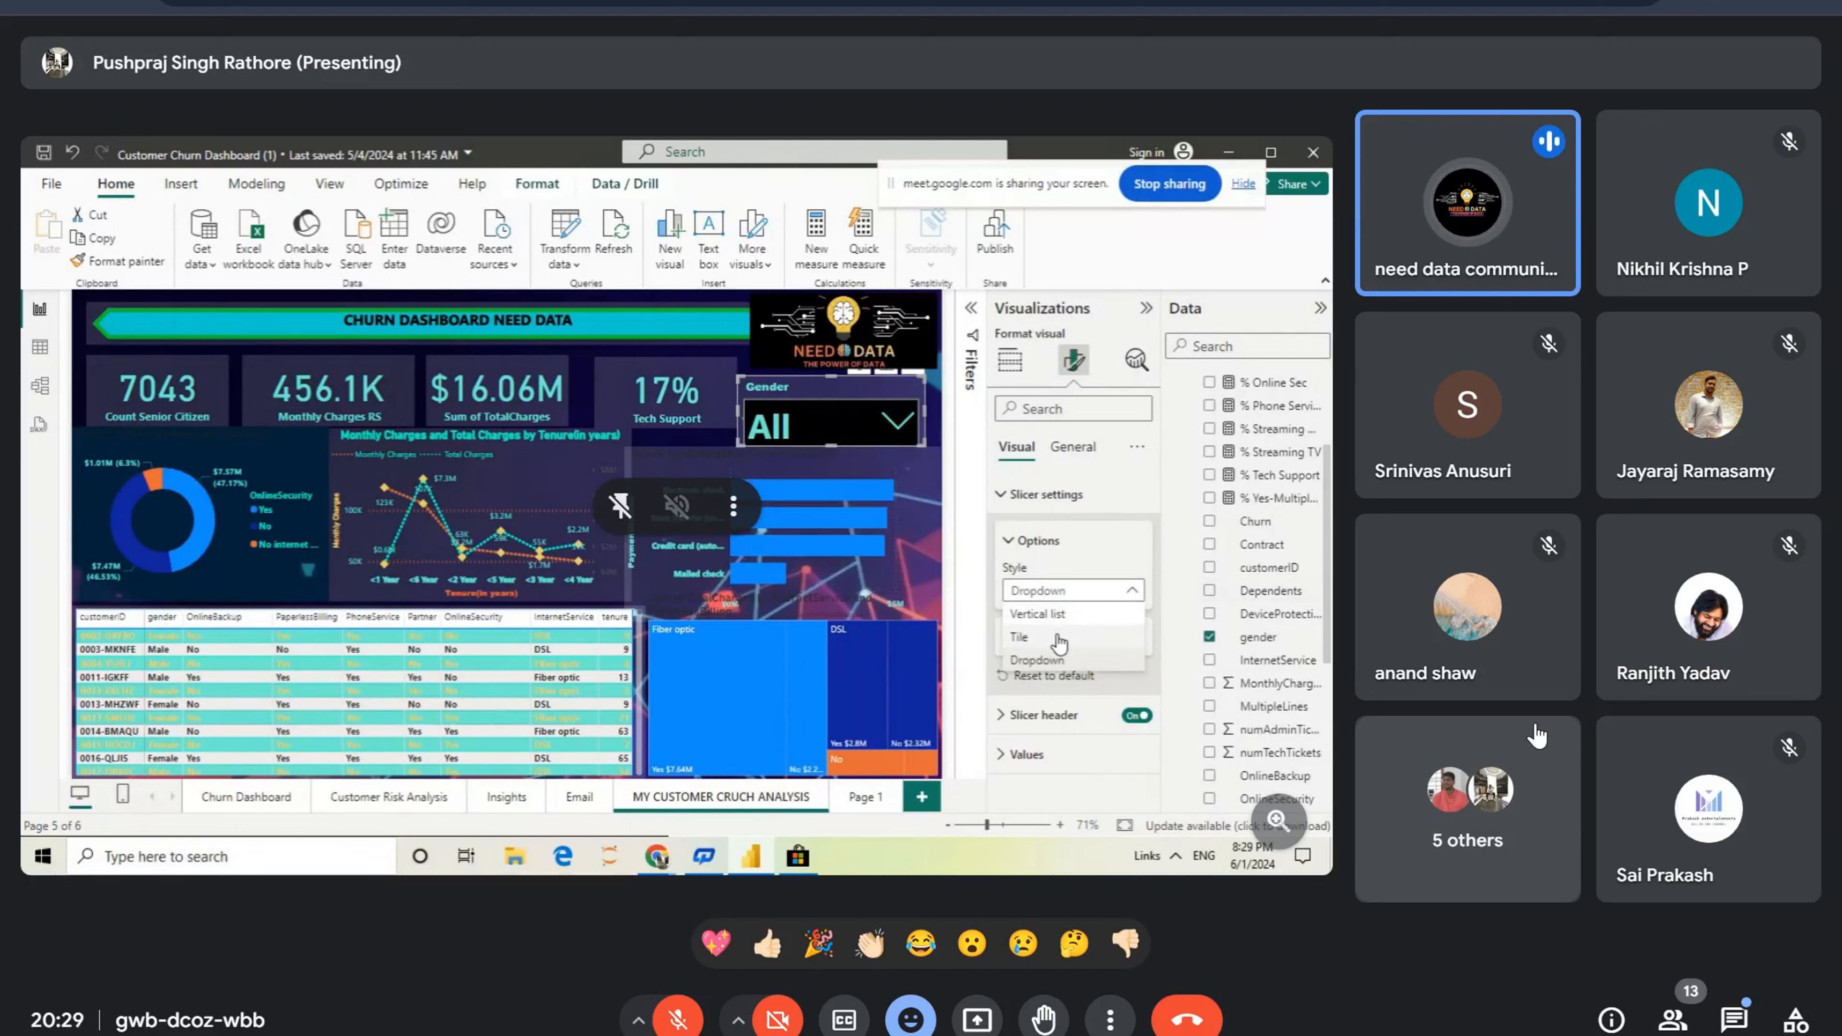
left_click(1055, 653)
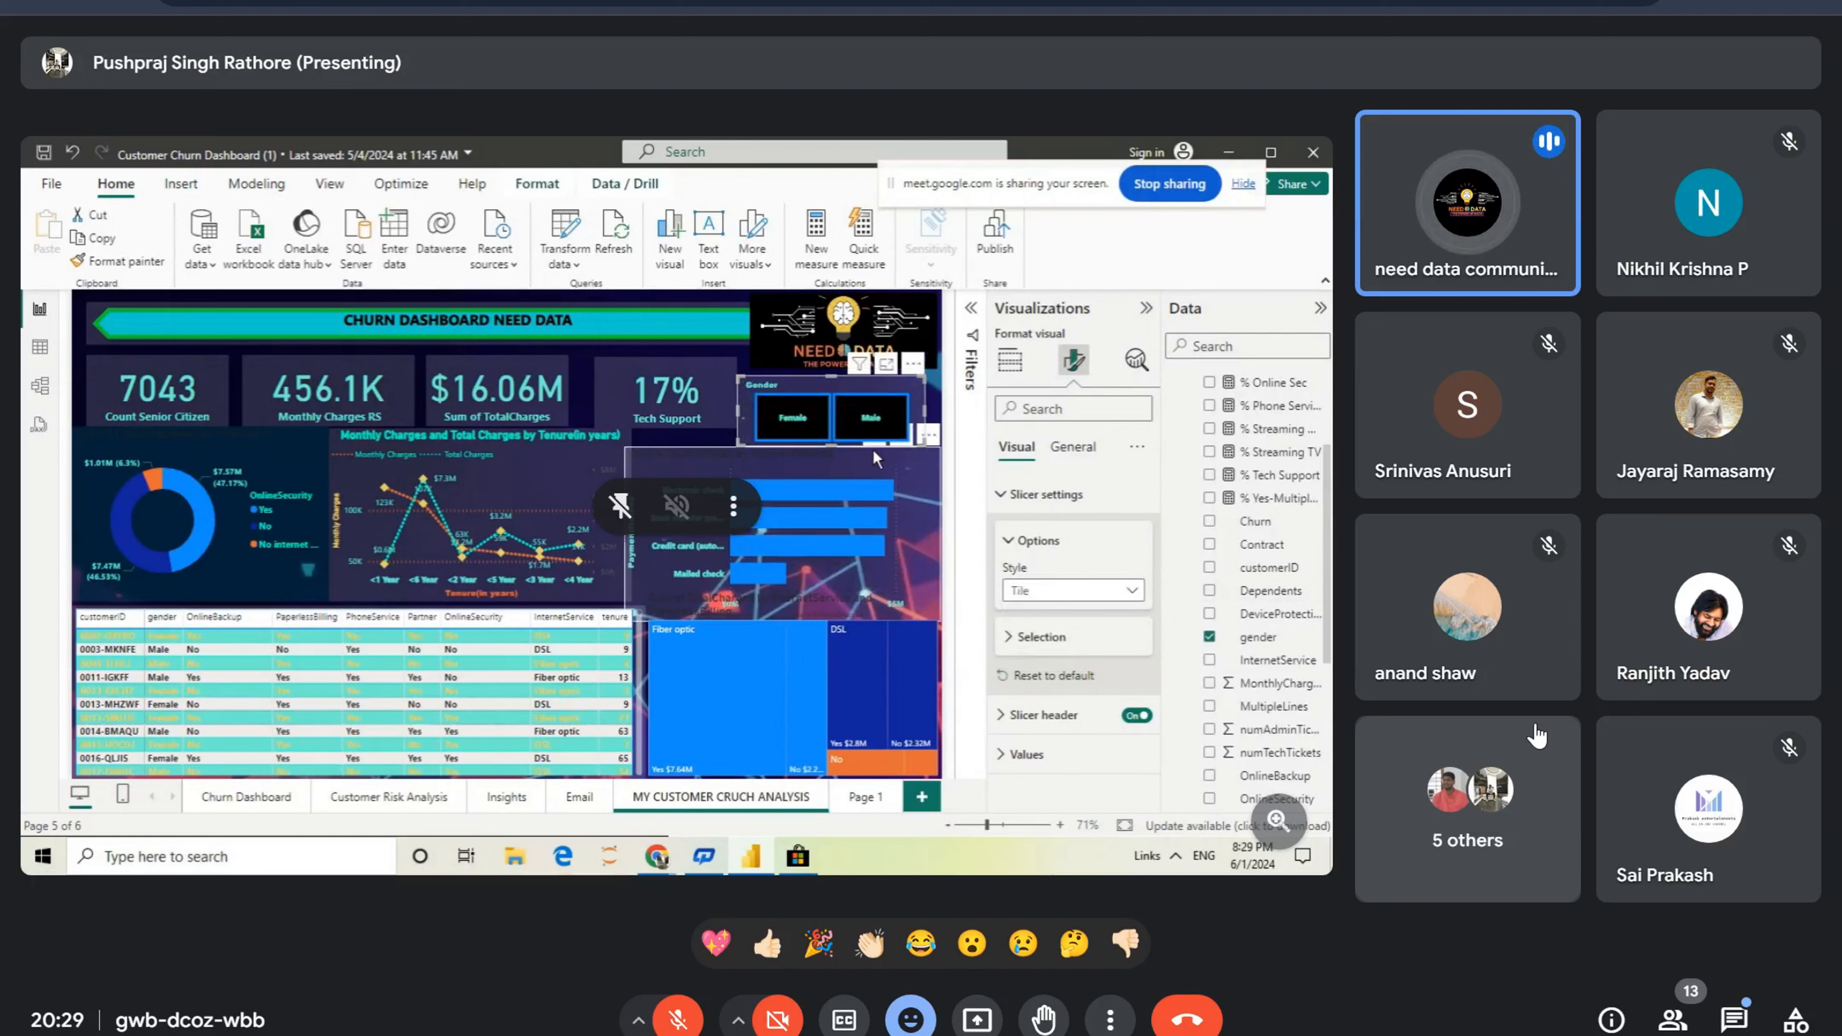
left_click(828, 430)
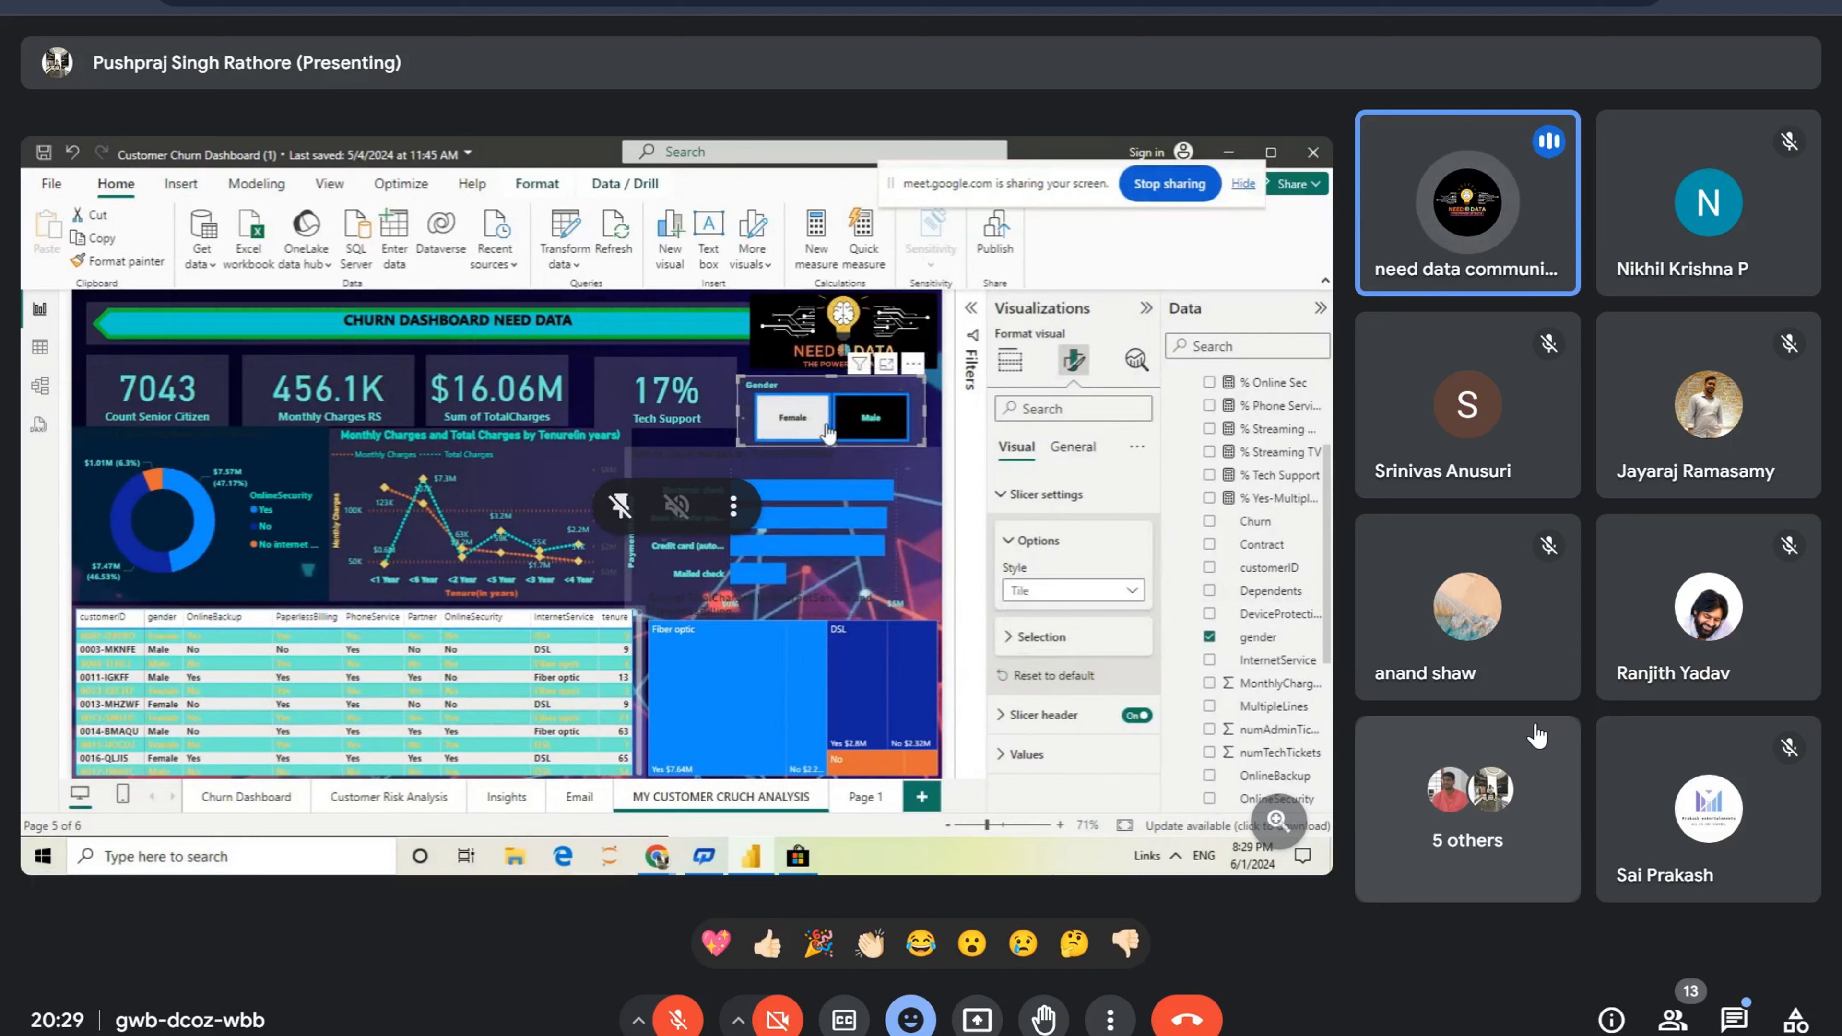
left_click(803, 428)
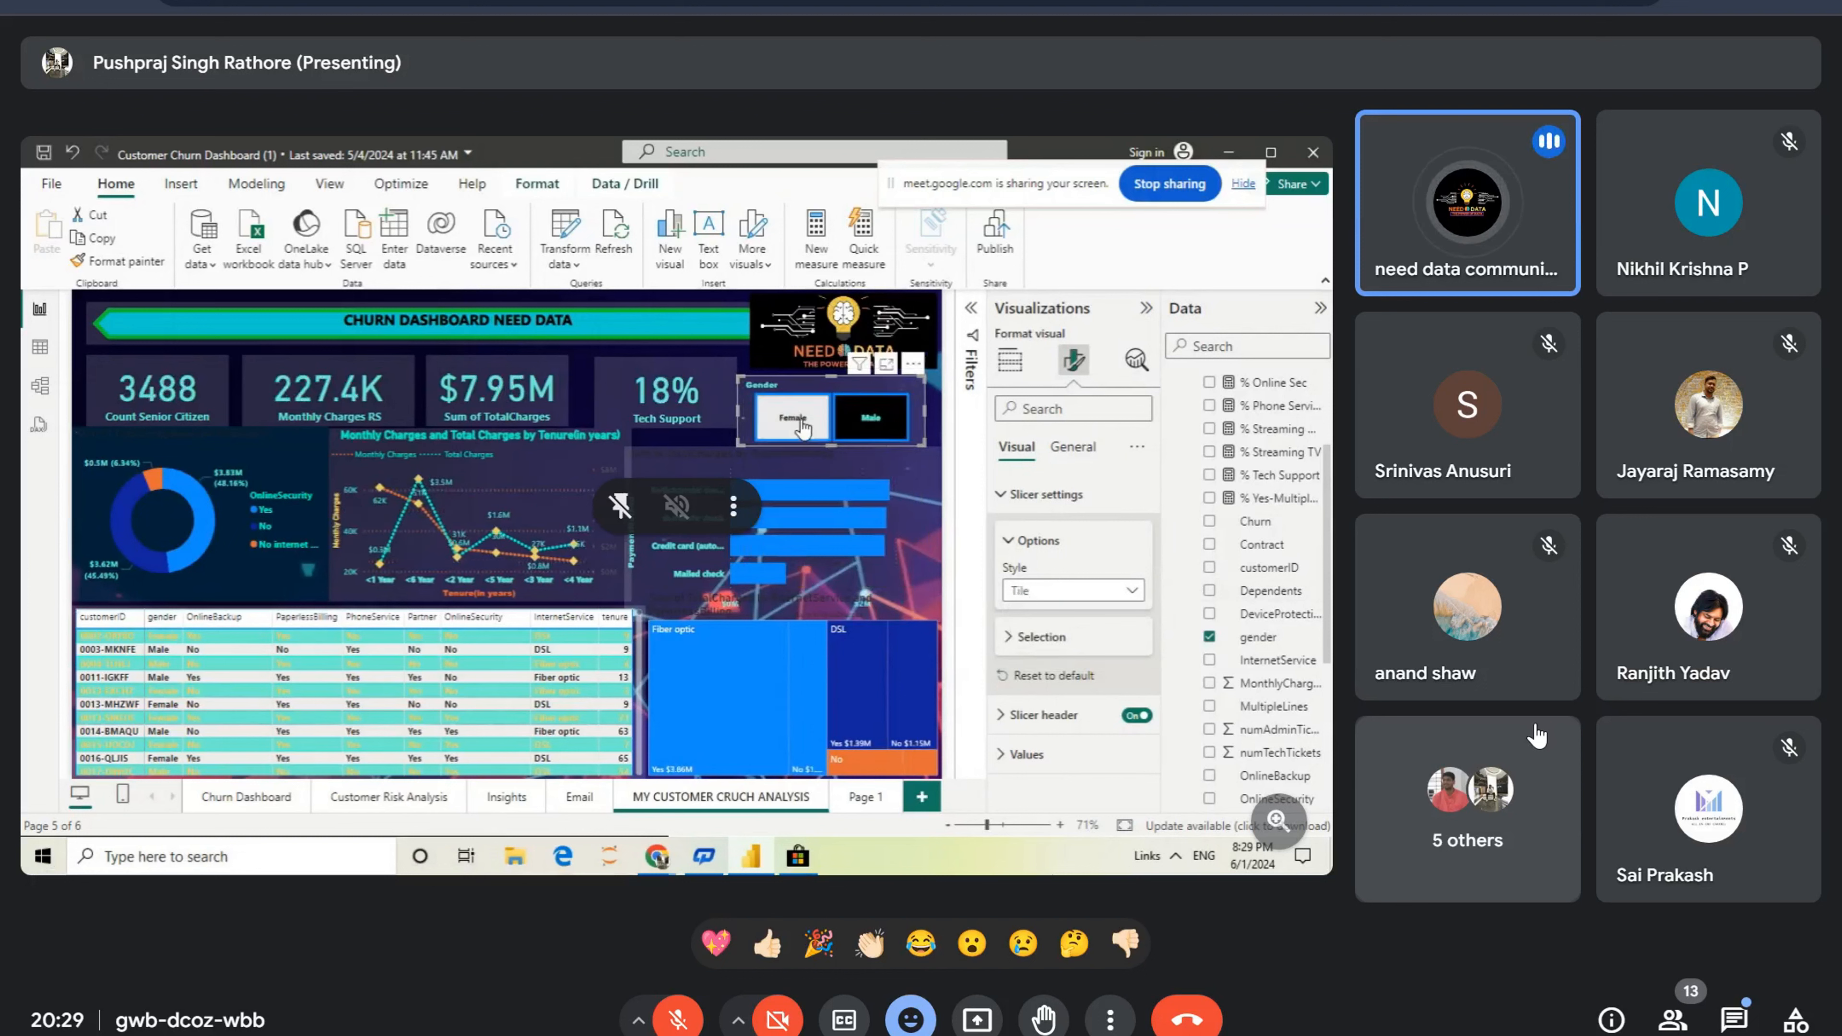
left_click(882, 433)
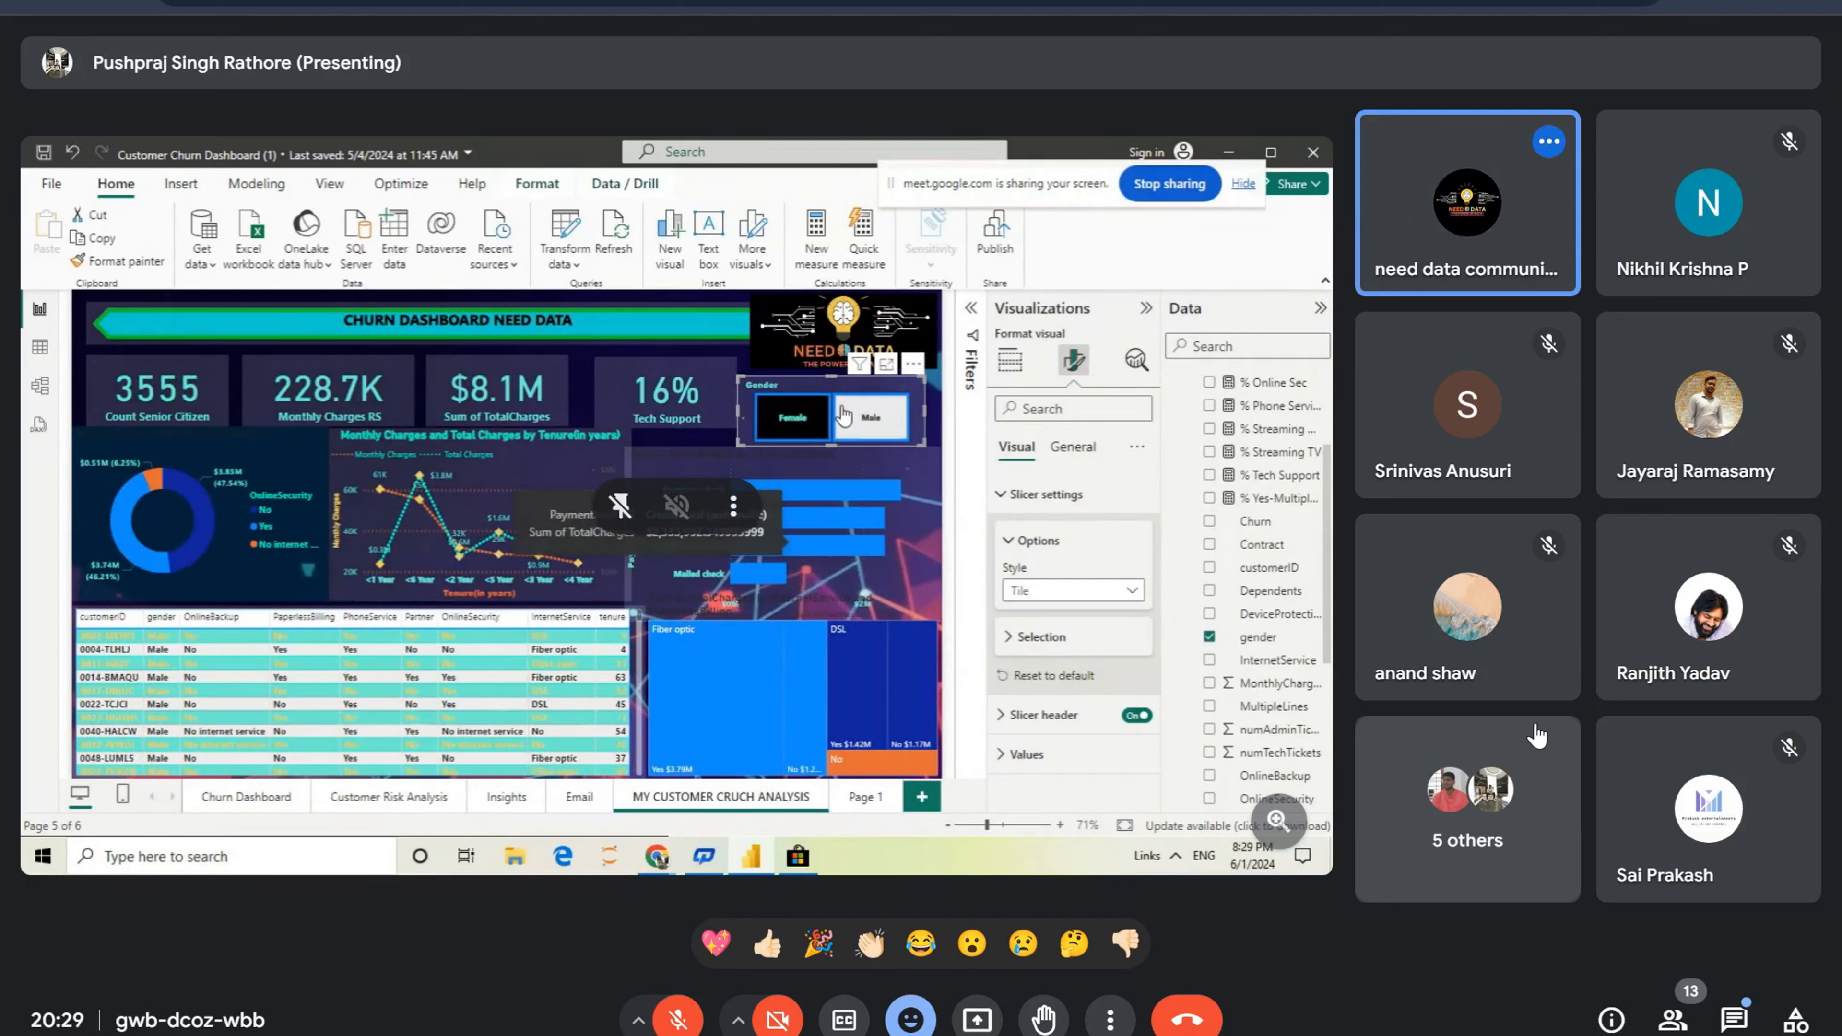
left_click(811, 428)
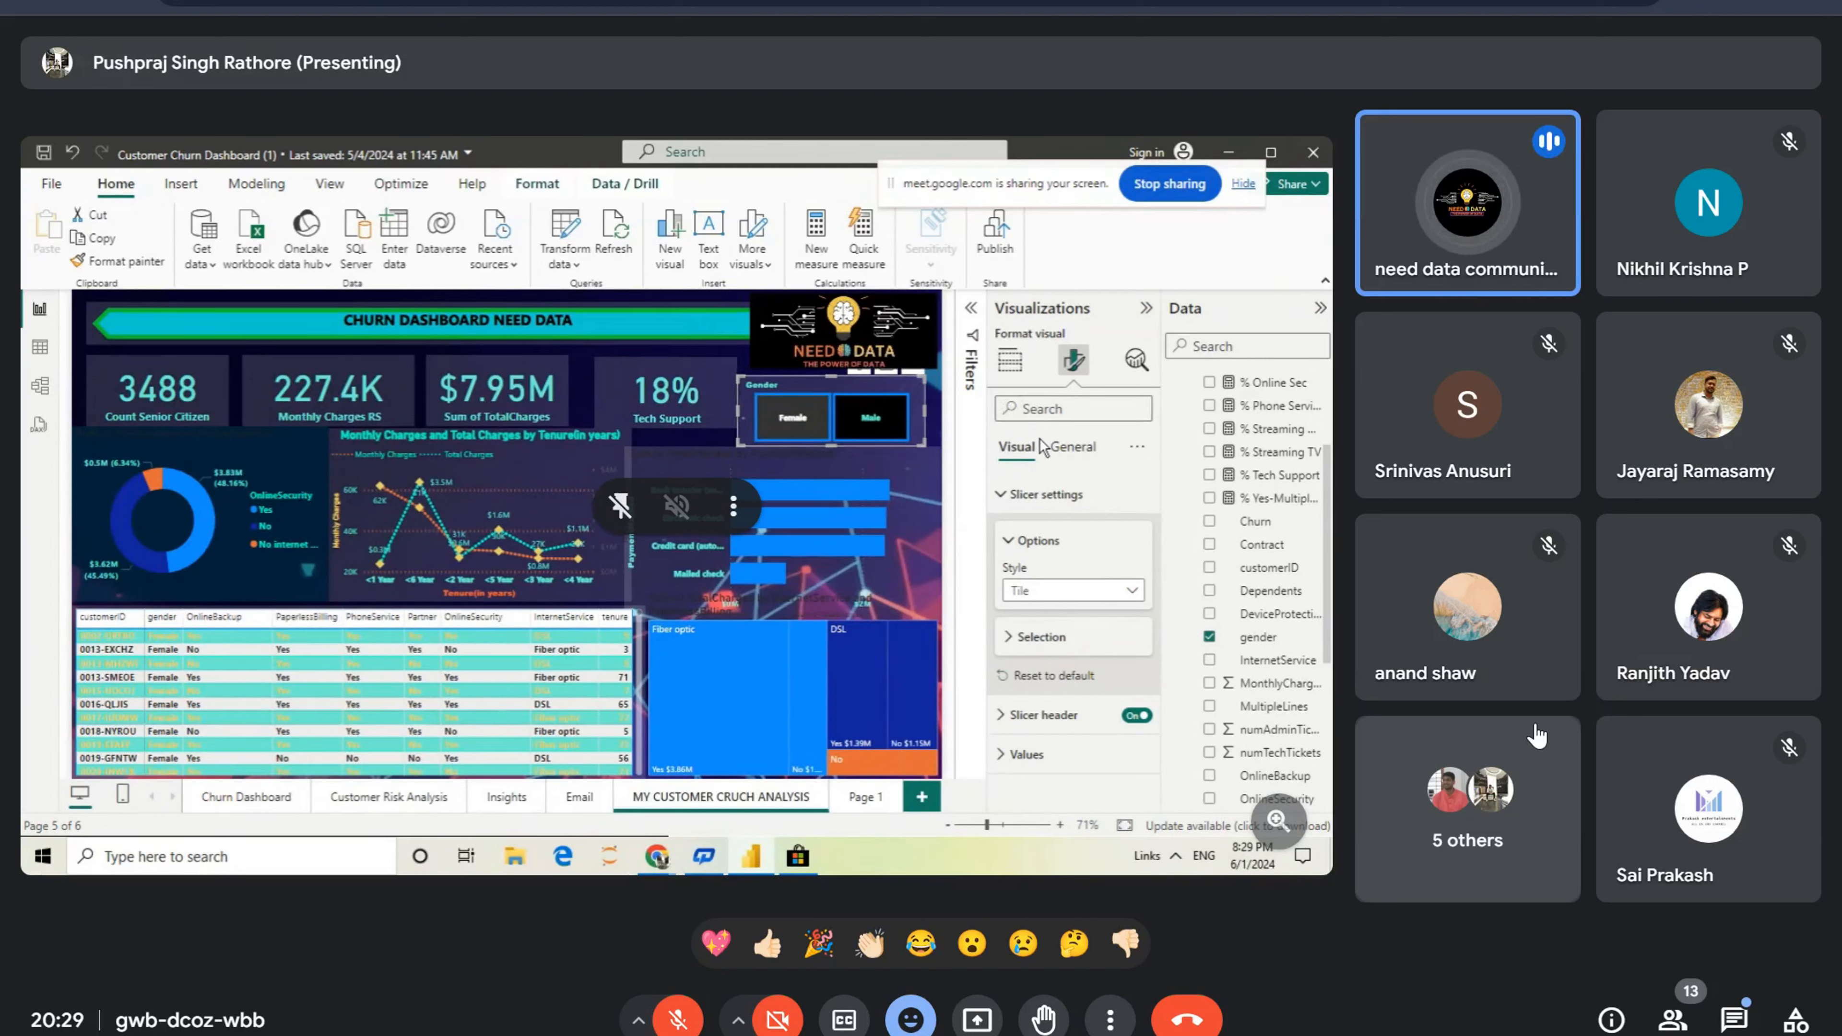
Step: Set the Gender slicer's background to green with 93% transparency and select the Count Senior Citizen card
left_click(1072, 447)
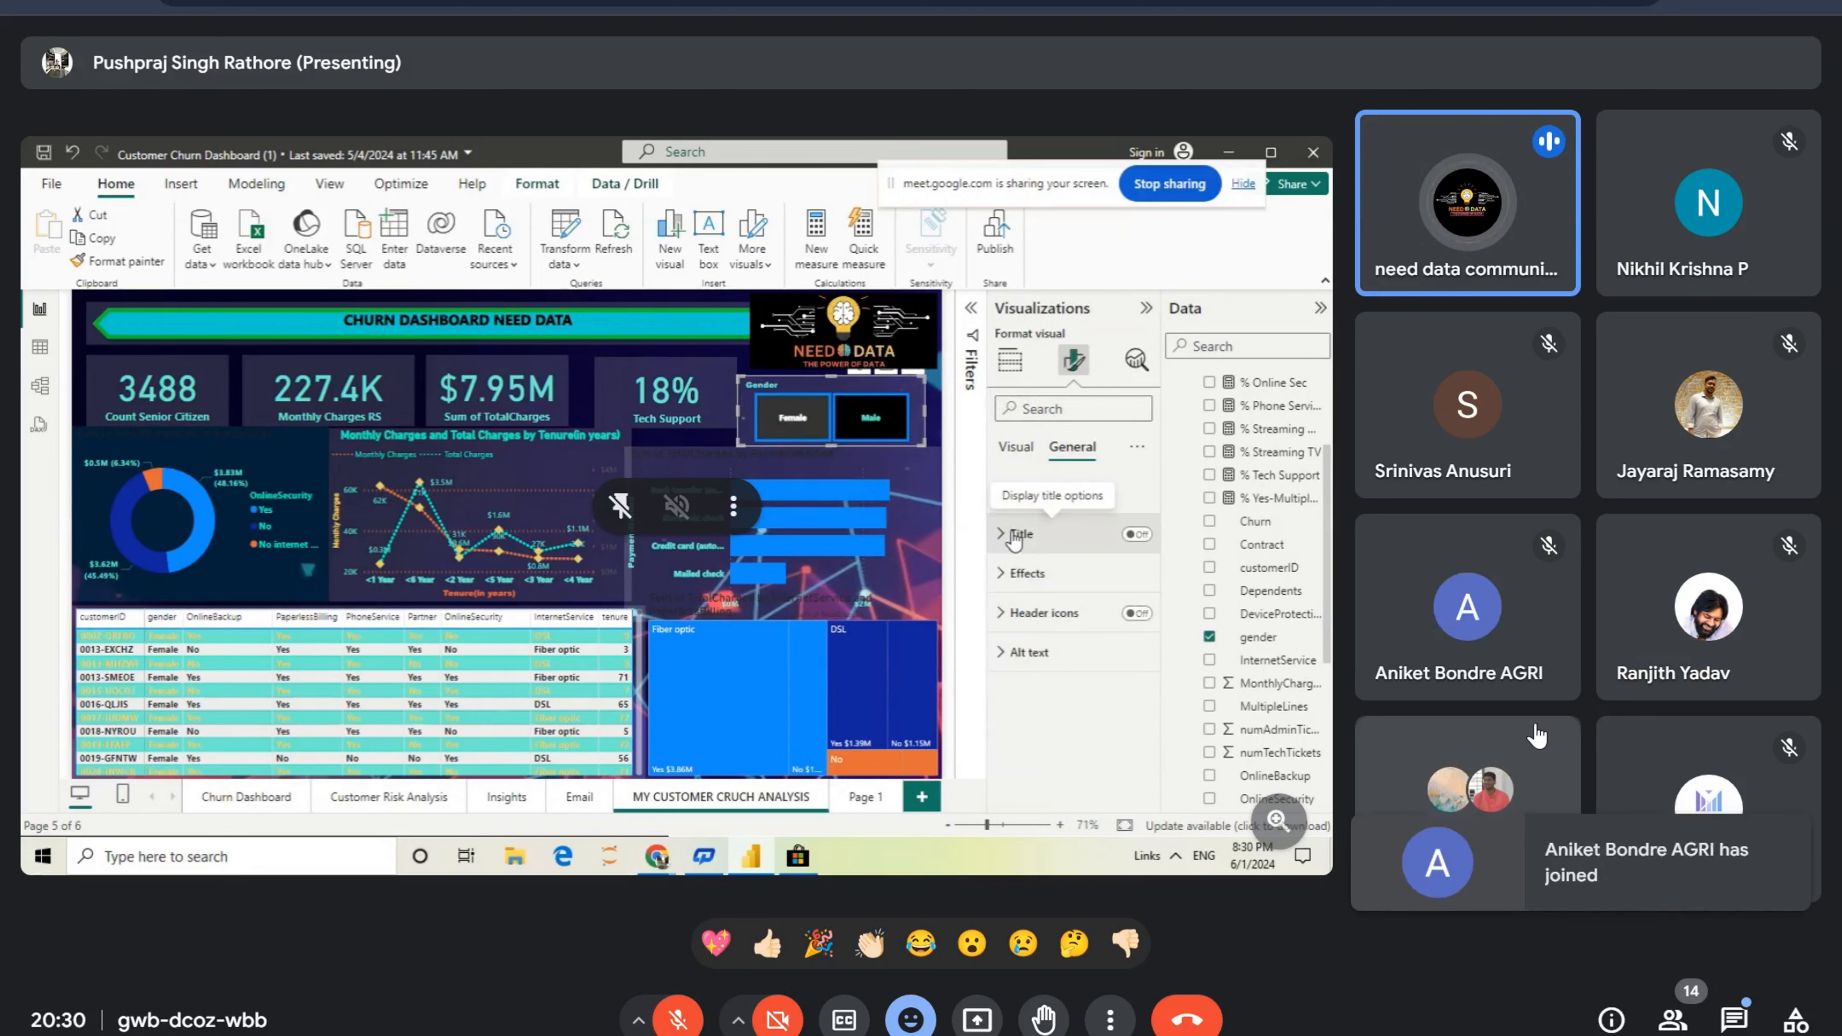
left_click(1027, 574)
left_click(1042, 669)
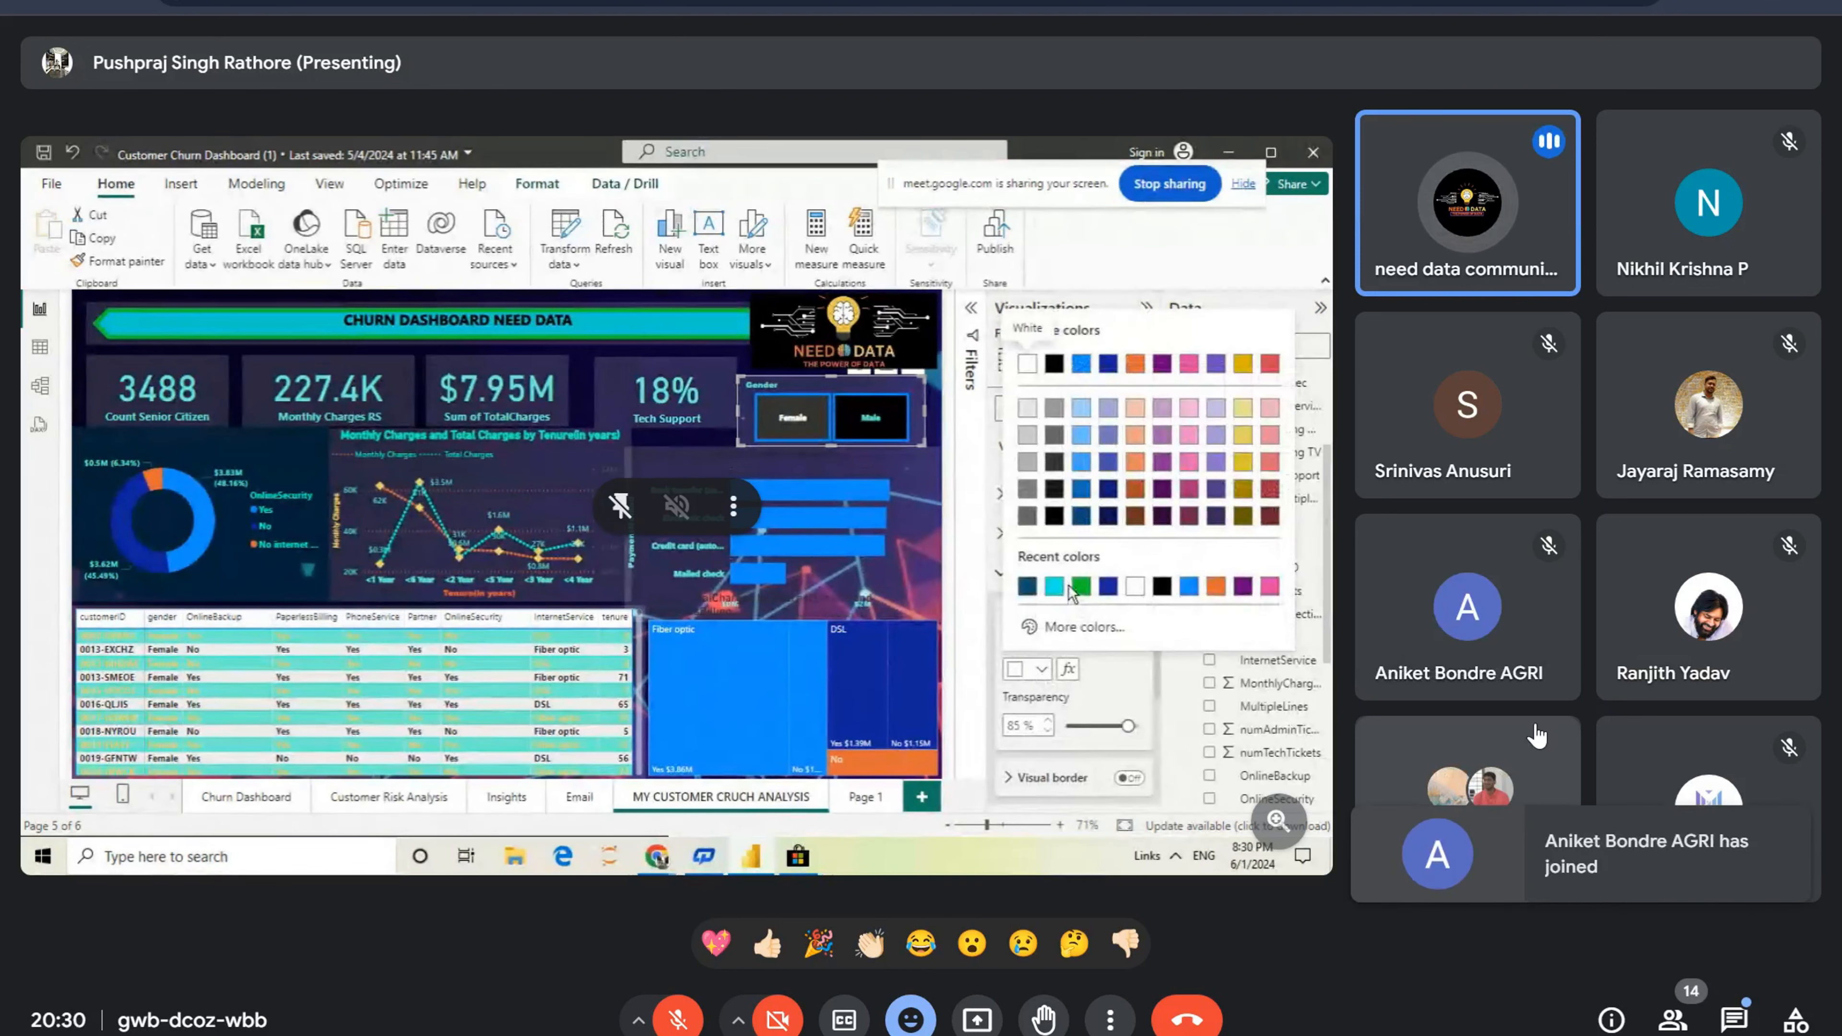
left_click(1081, 587)
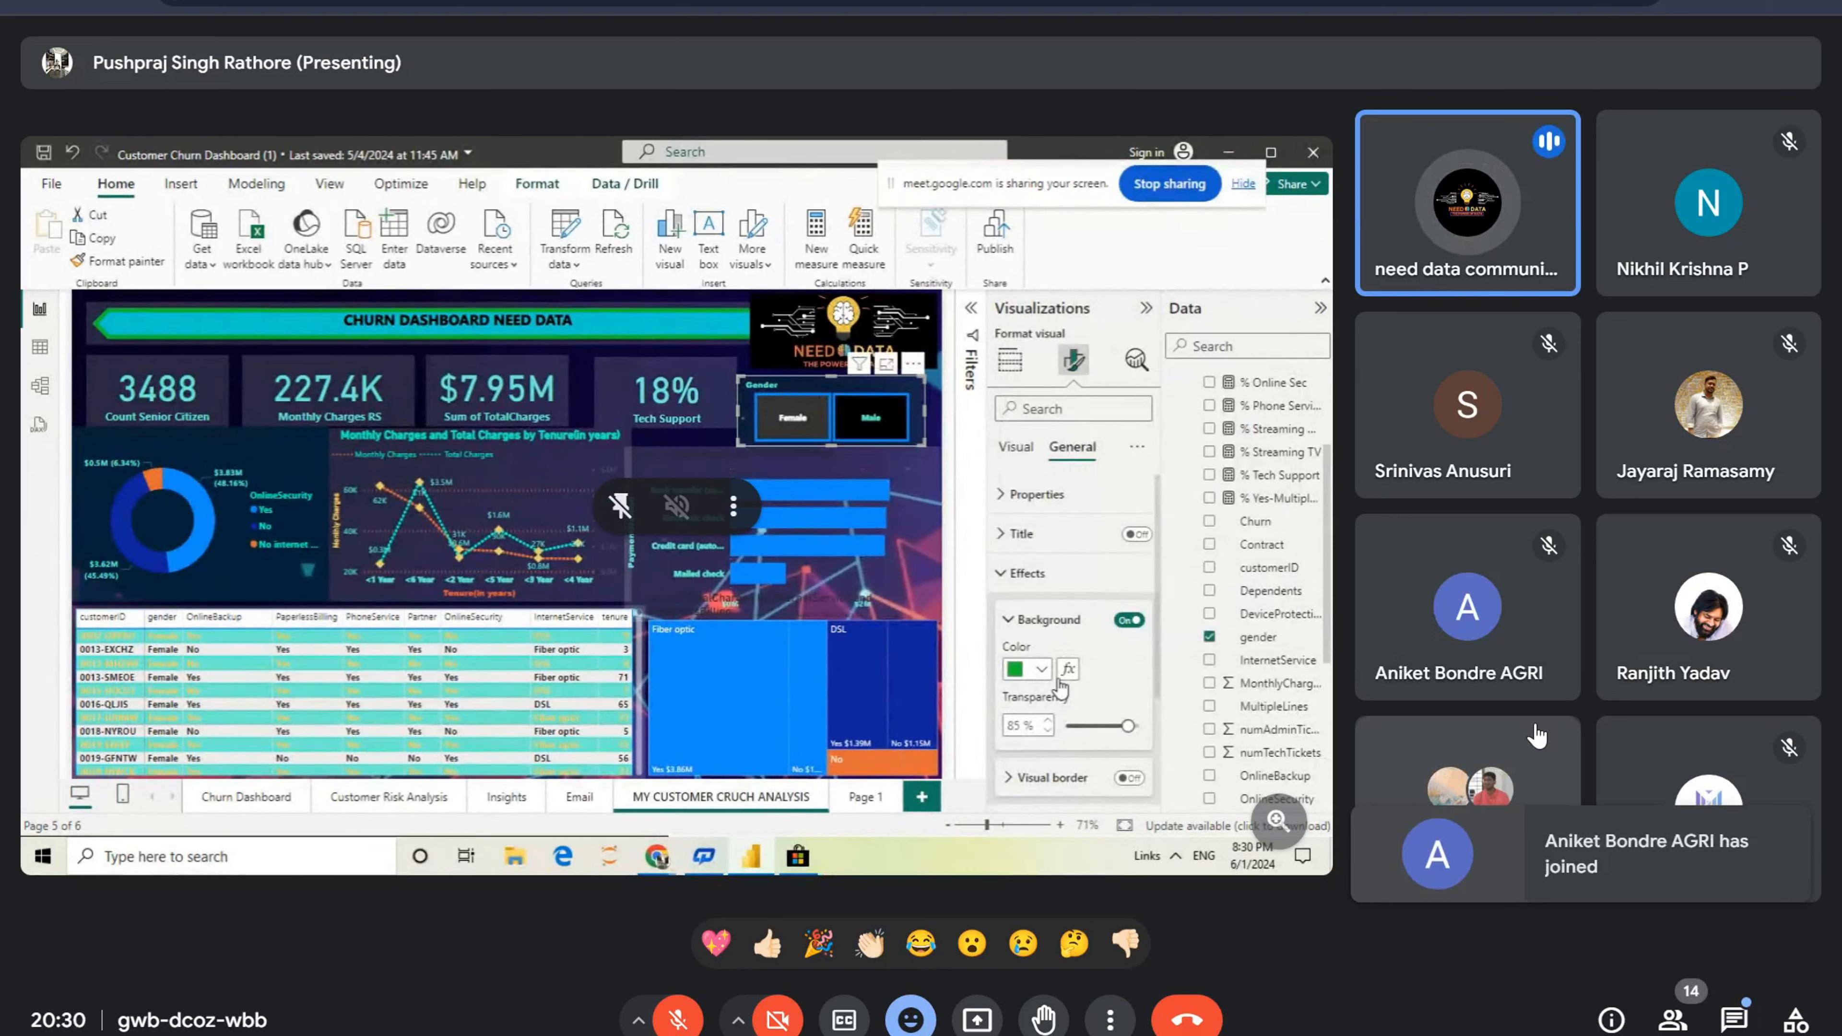
mouse_move(1125, 723)
left_mouse_down()
mouse_move(1073, 726)
mouse_move(1131, 729)
left_mouse_up()
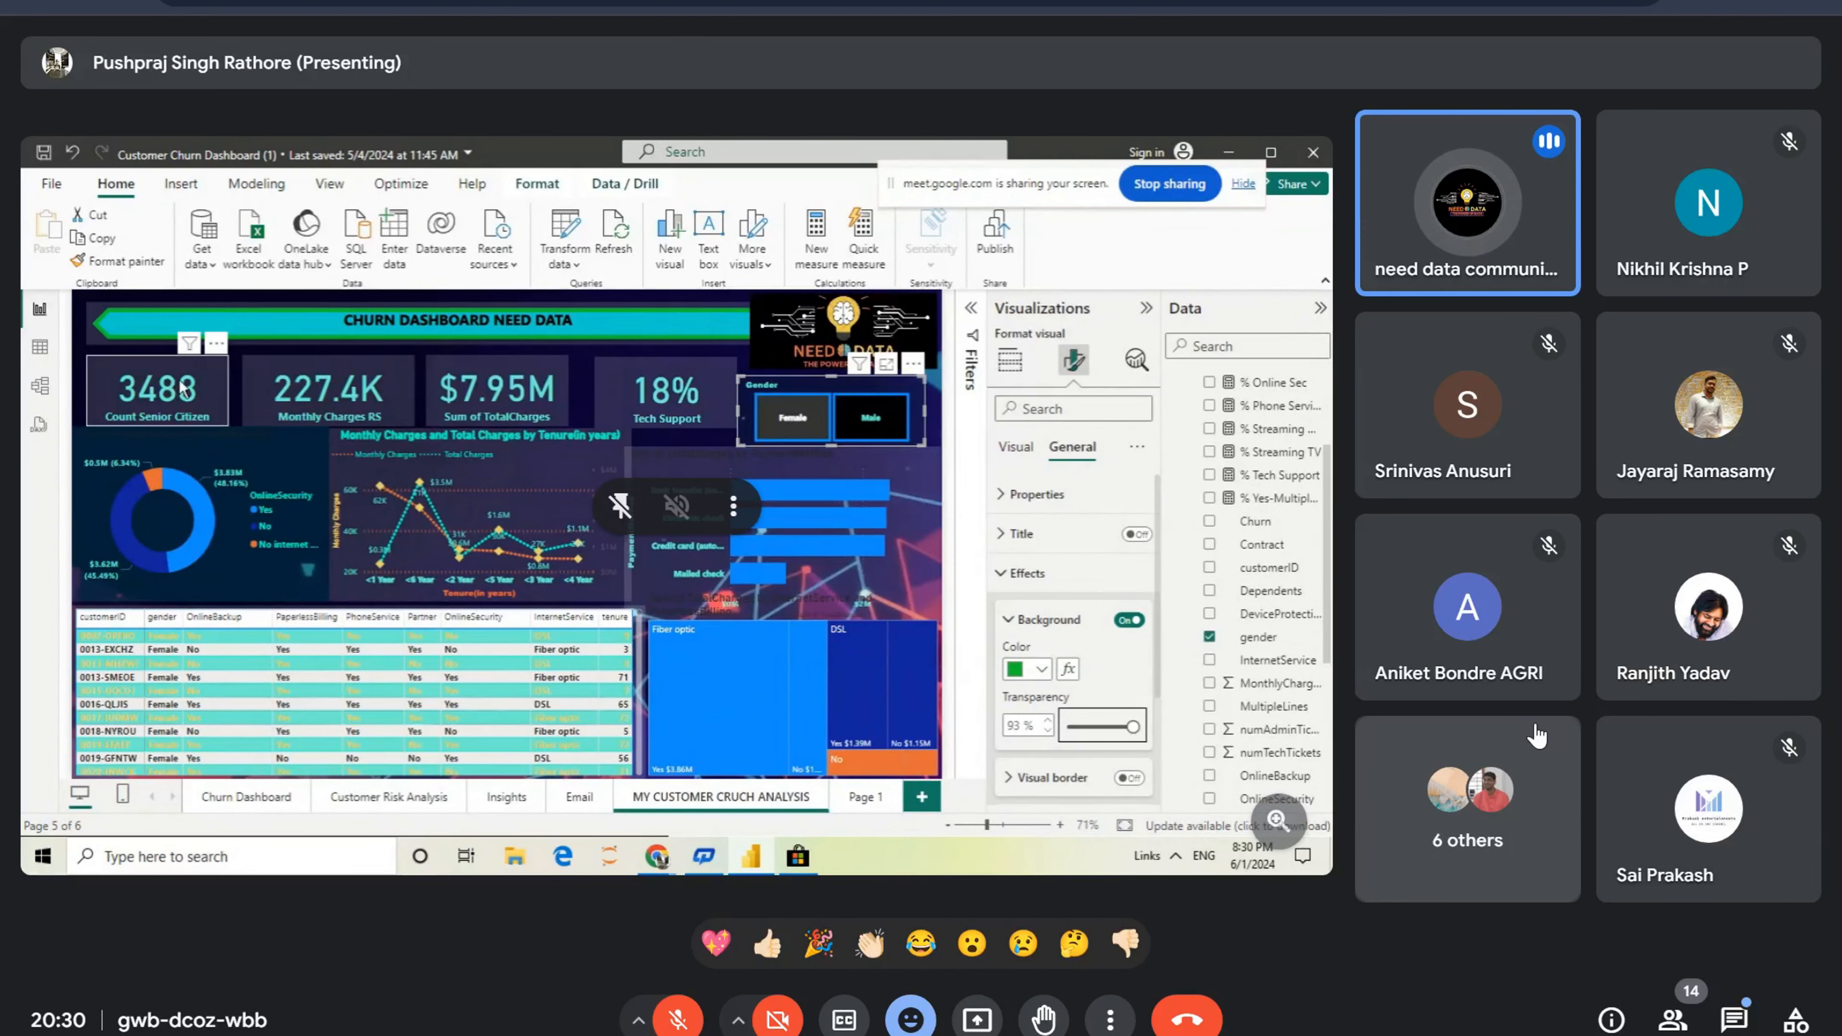
left_click(213, 367)
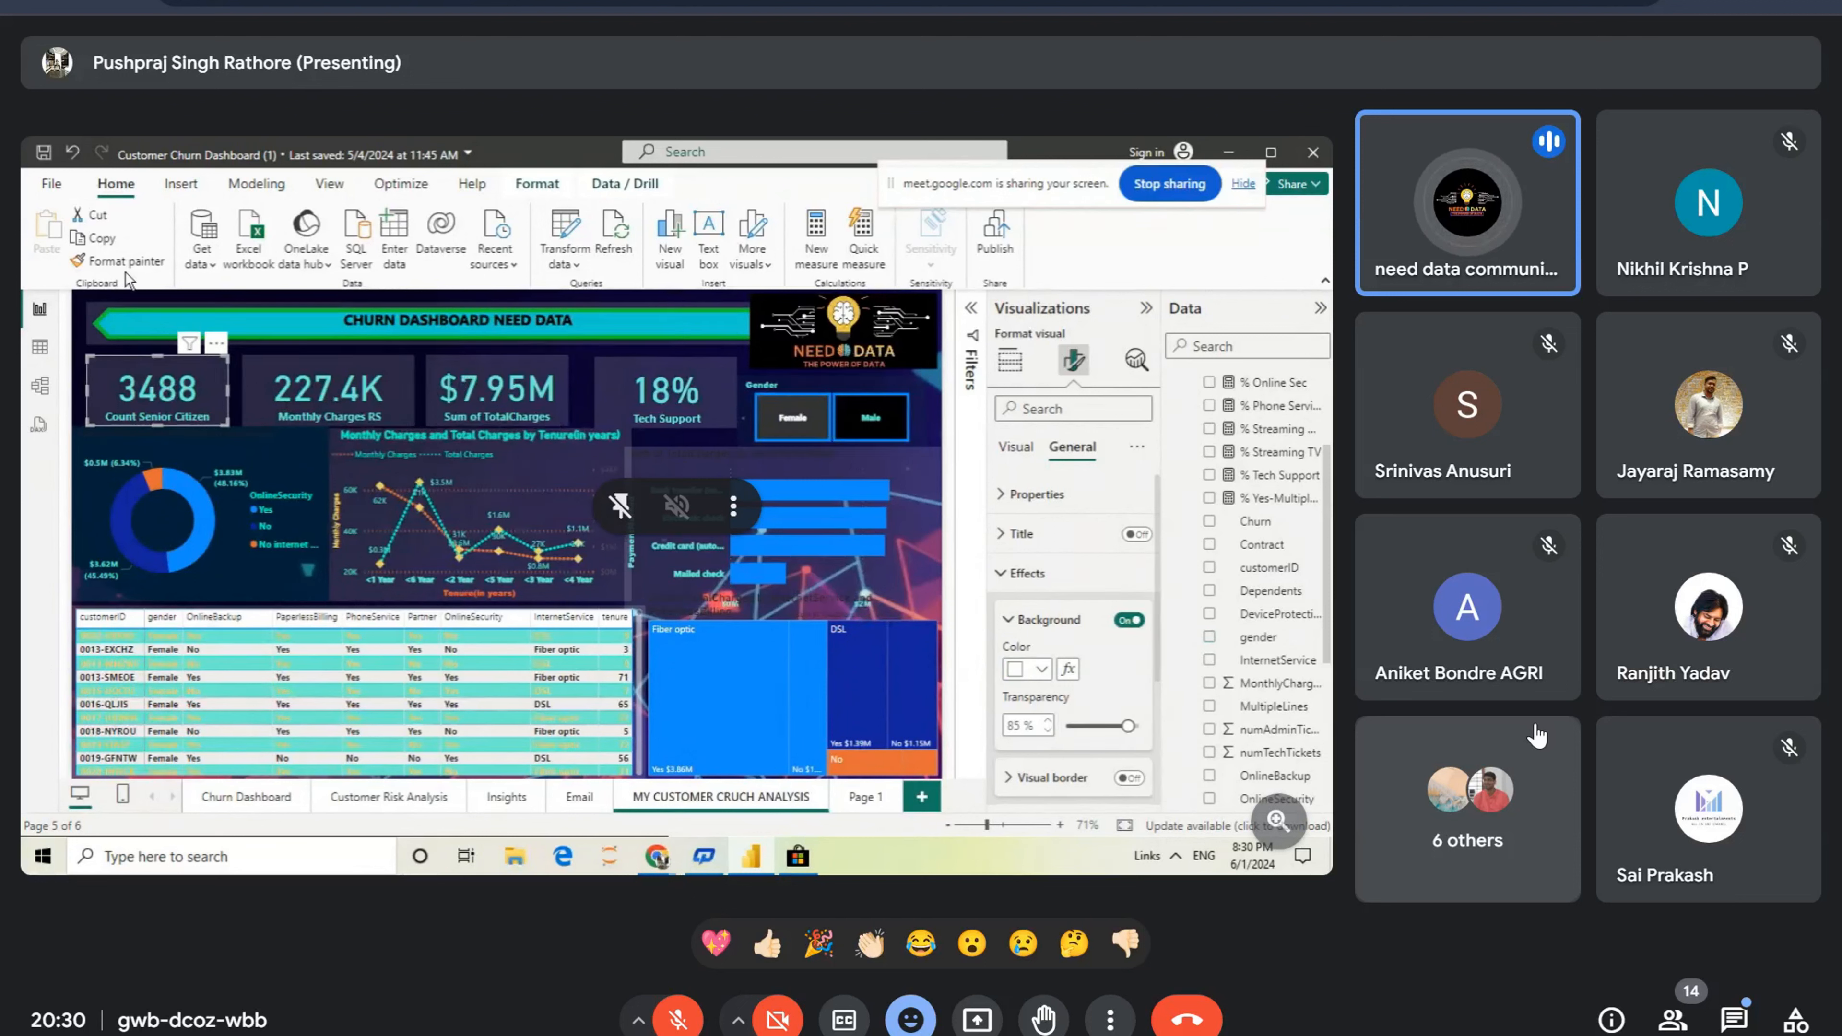
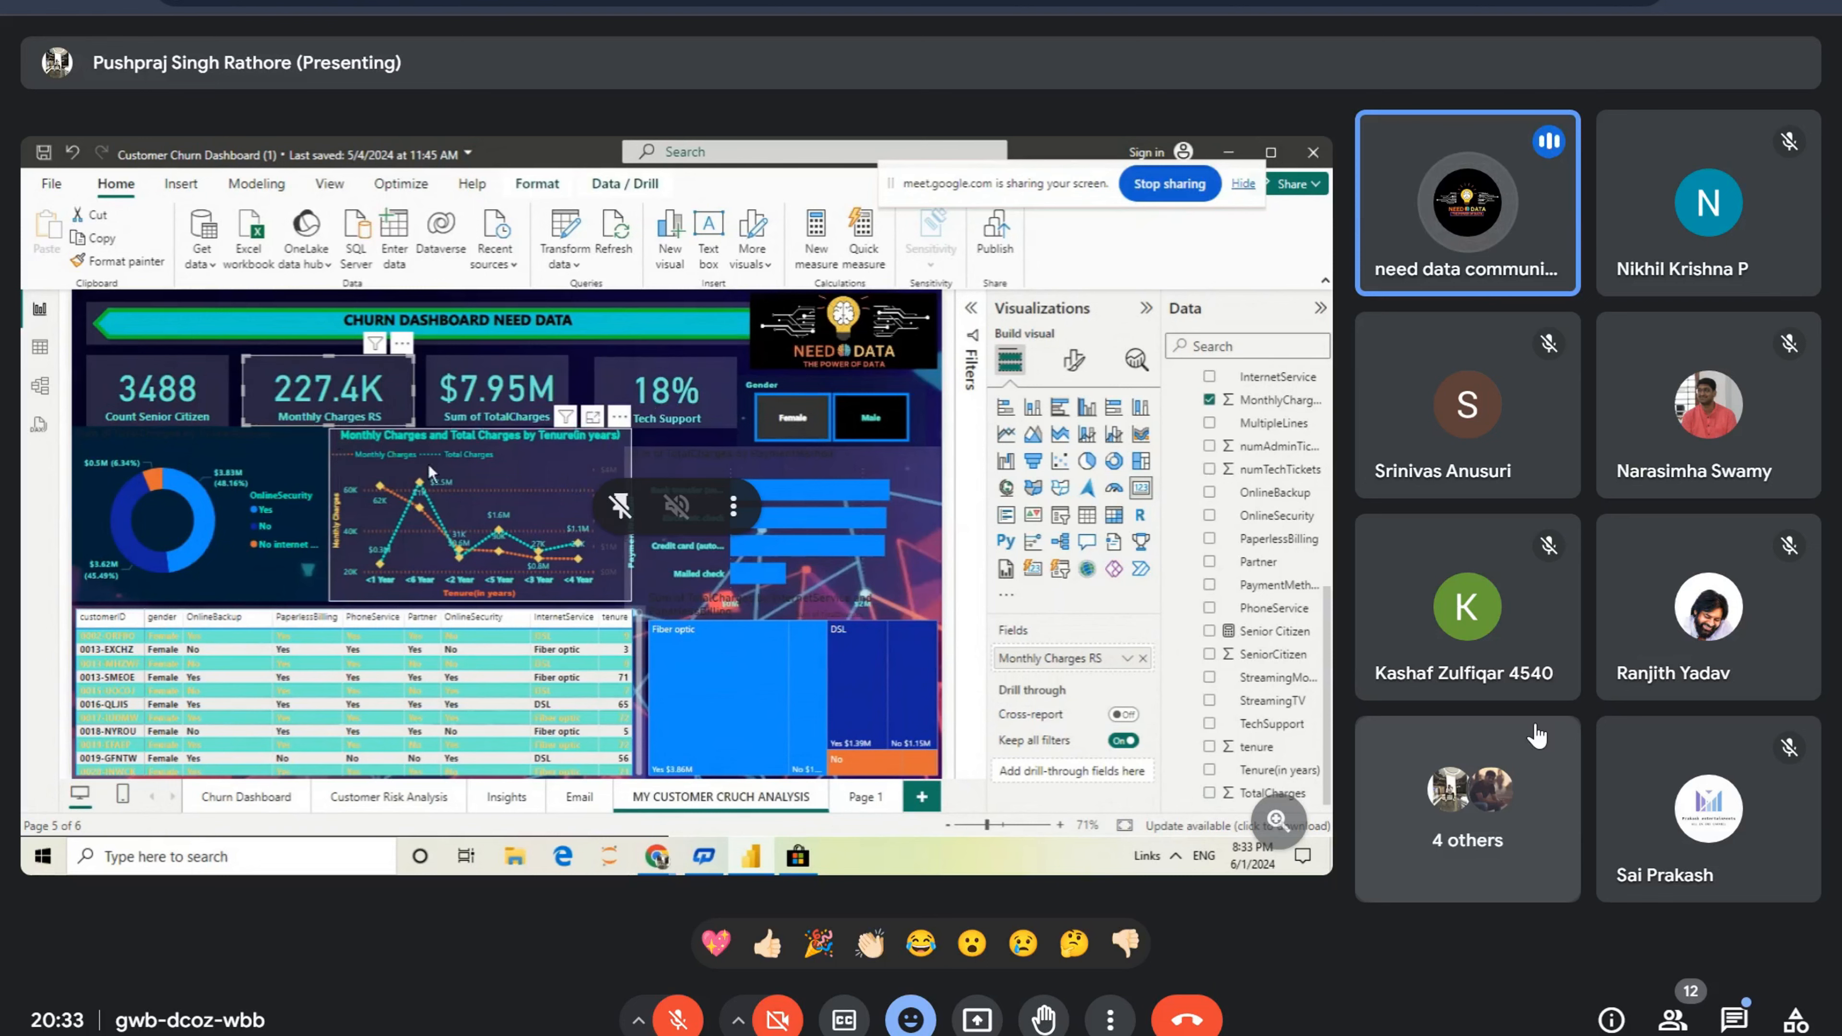
Step: Move the Monthly Charges and Total Charges line chart over the Tech Support card and Gender slicer, and return it to its original place
left_click(521, 469)
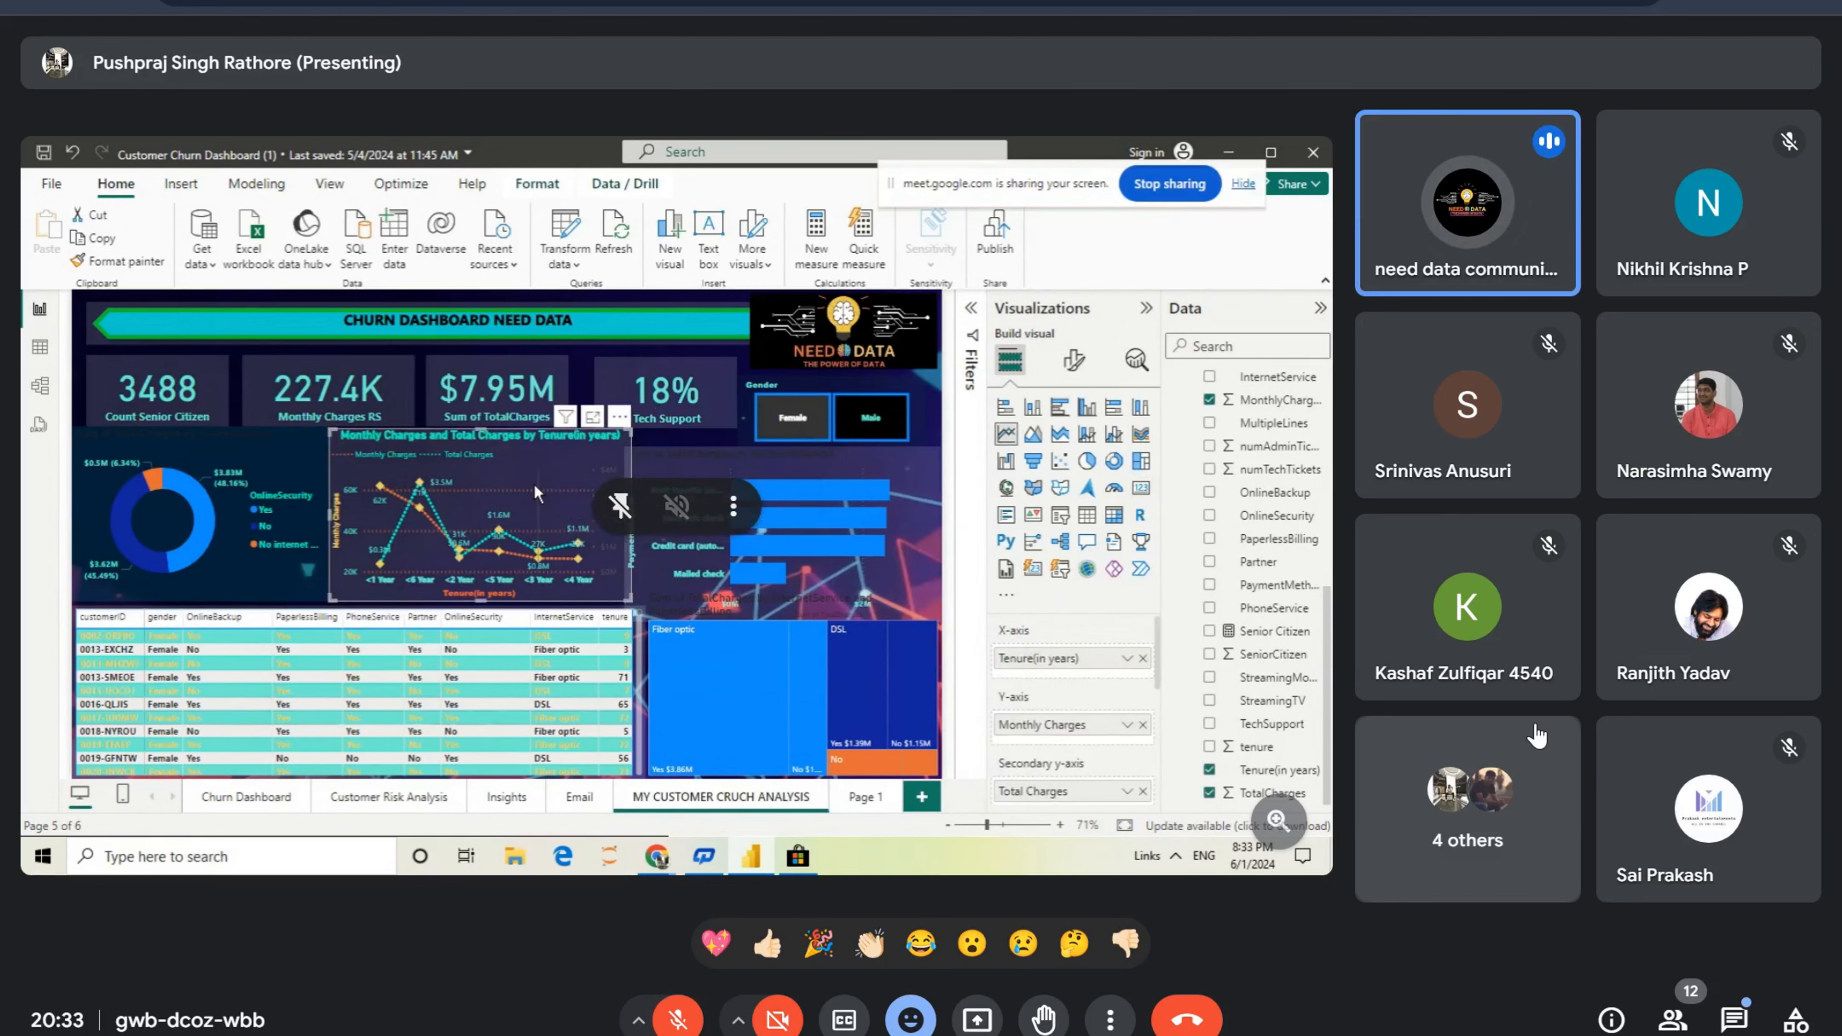
mouse_move(534, 484)
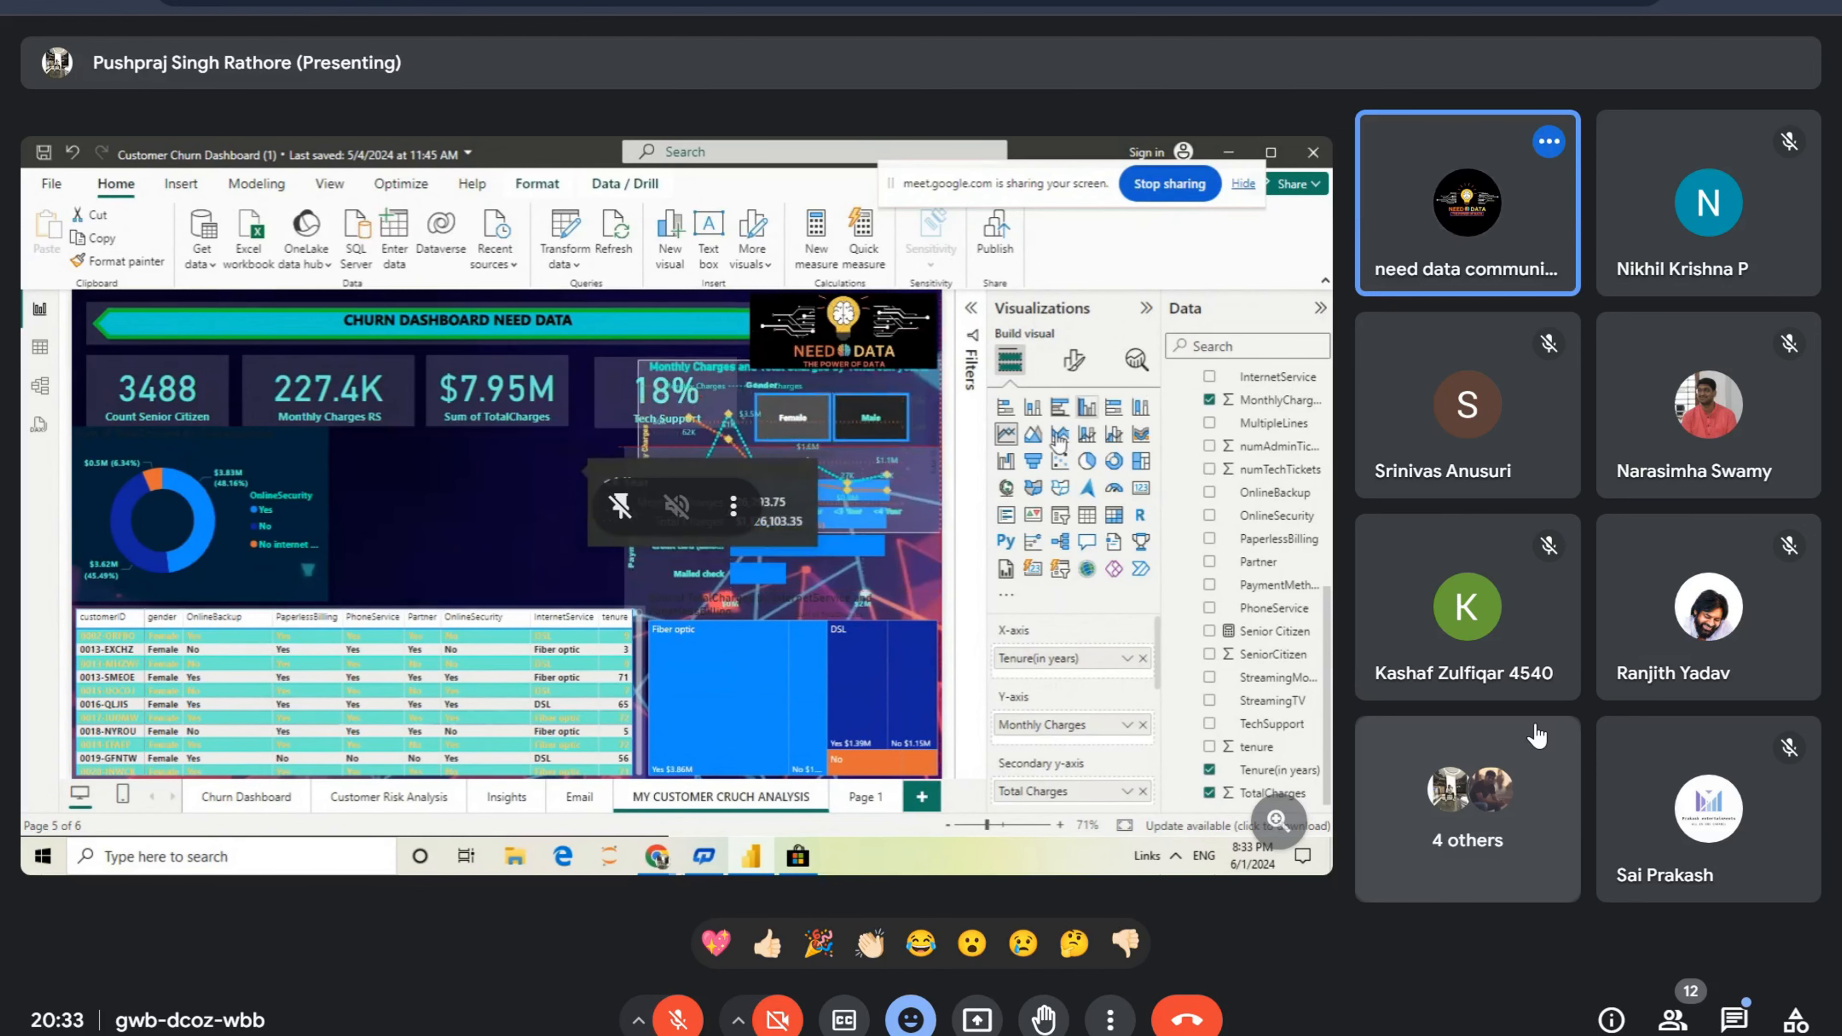
left_click_drag(534, 484, 840, 428)
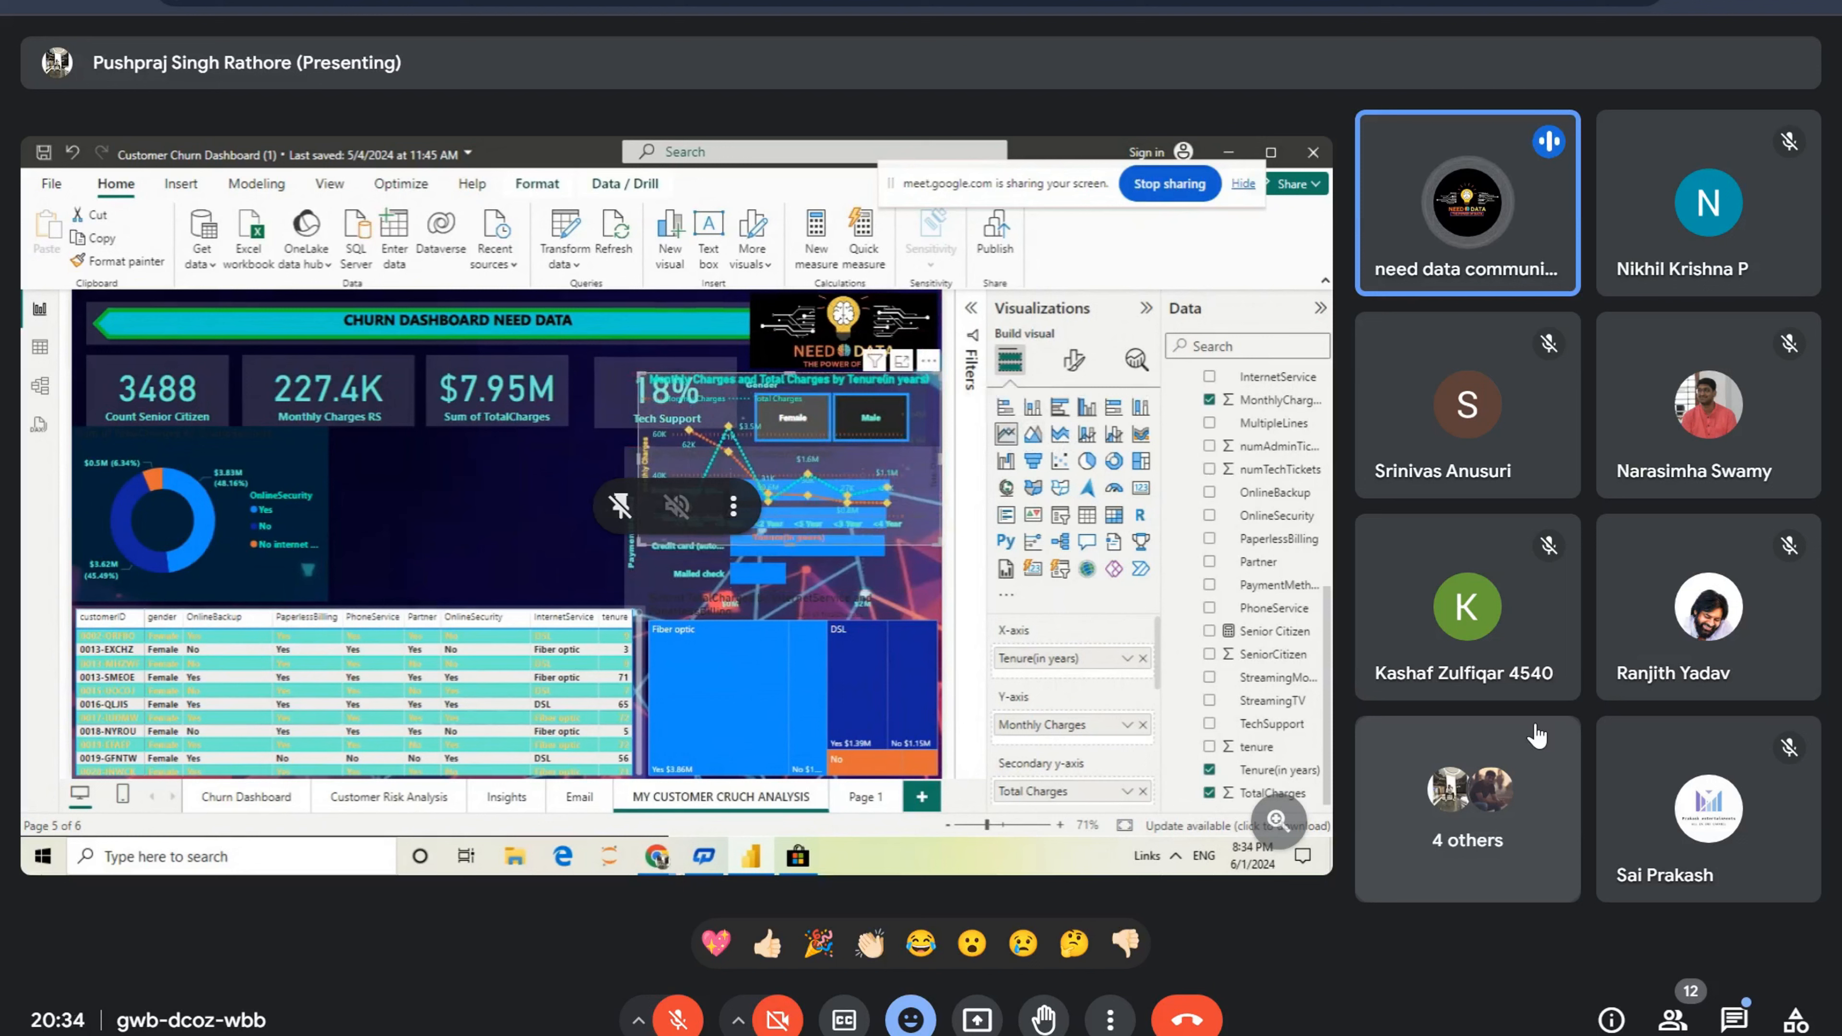
left_click_drag(684, 475, 369, 544)
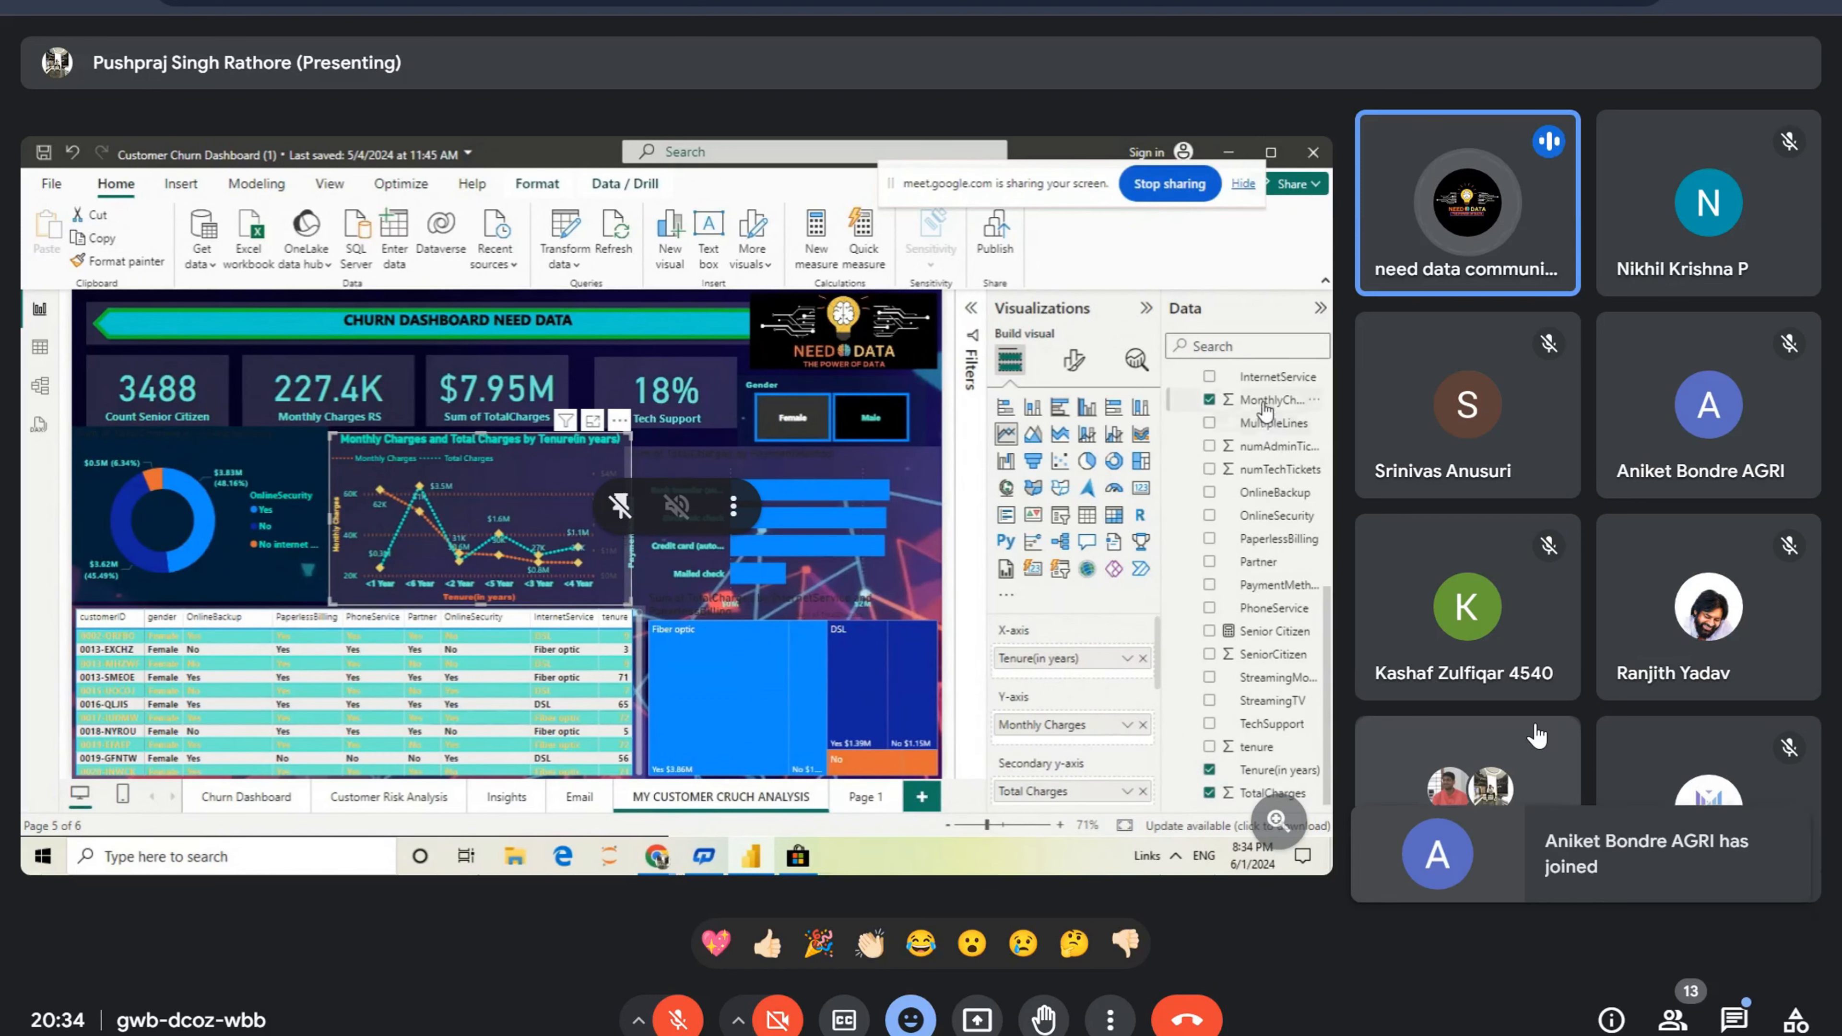
Step: Add a second MonthlyCharges to the line chart's Y-axis and a second TotalCharges to its secondary y-axis, removing each duplicate again
left_click_drag(1265, 406, 1036, 736)
left_click(1143, 748)
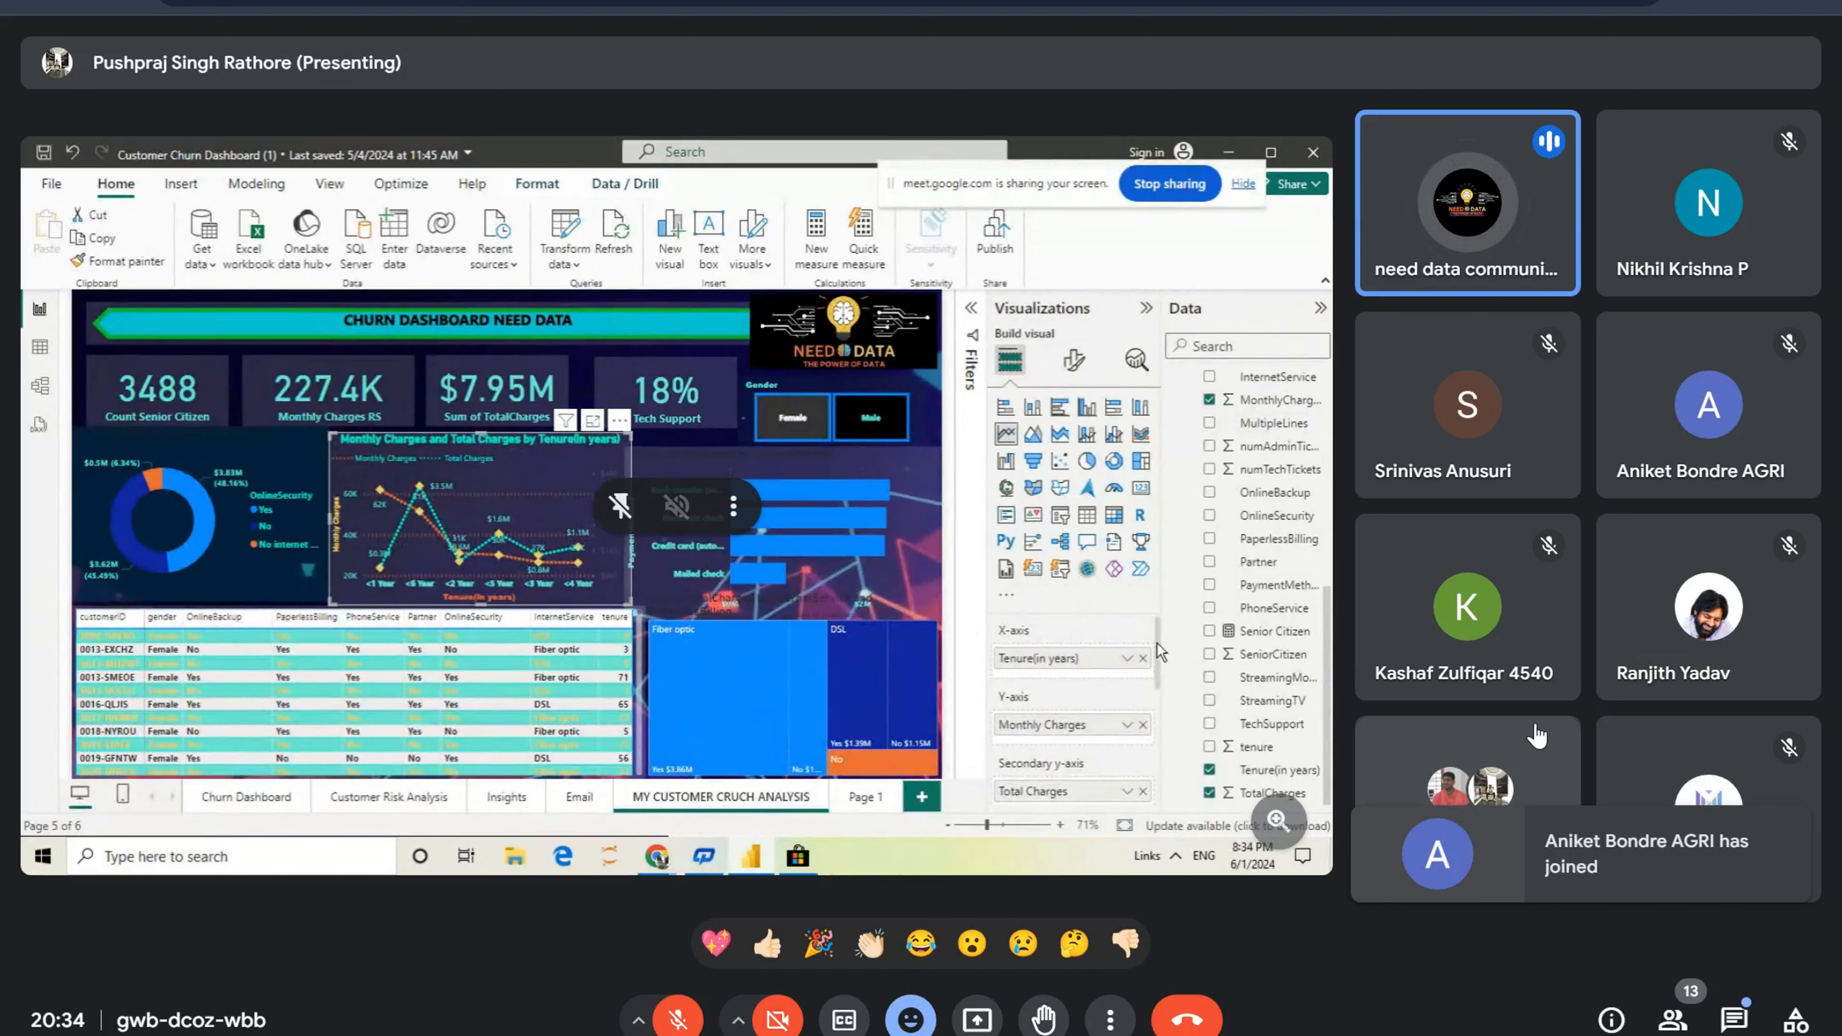
left_click_drag(1157, 642, 1193, 697)
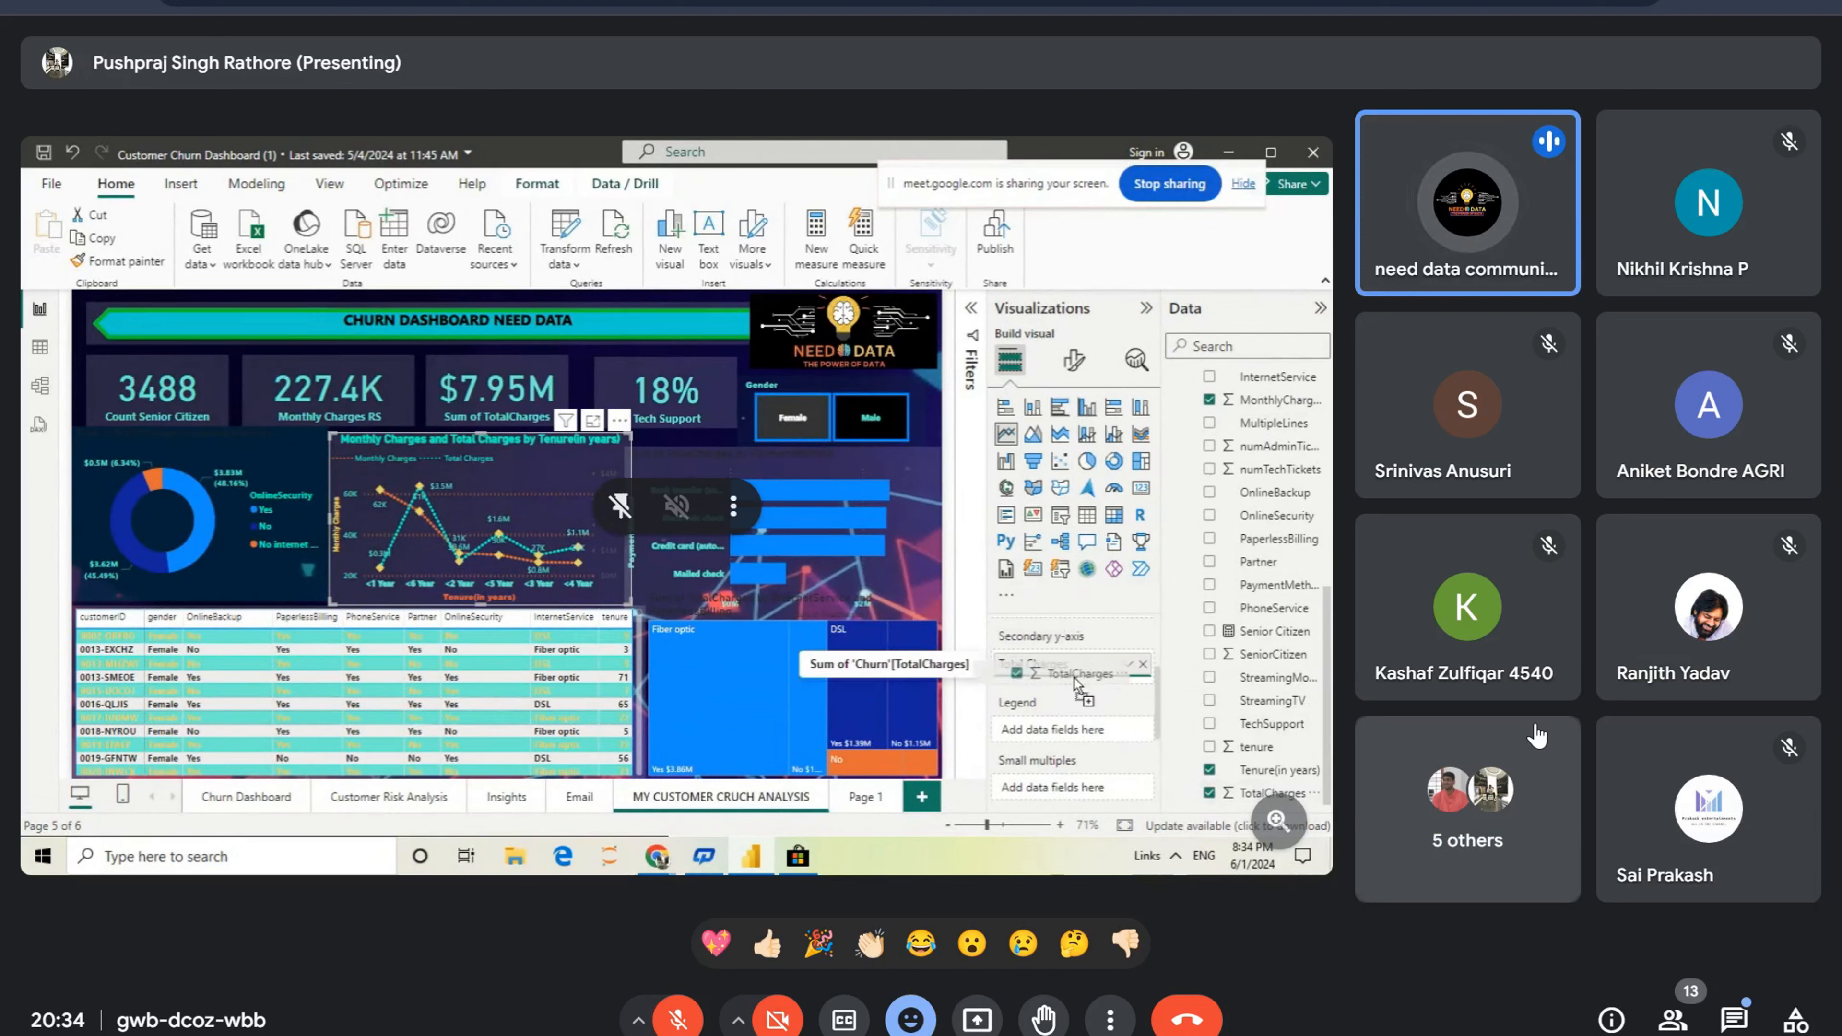
left_click_drag(1073, 681, 1072, 682)
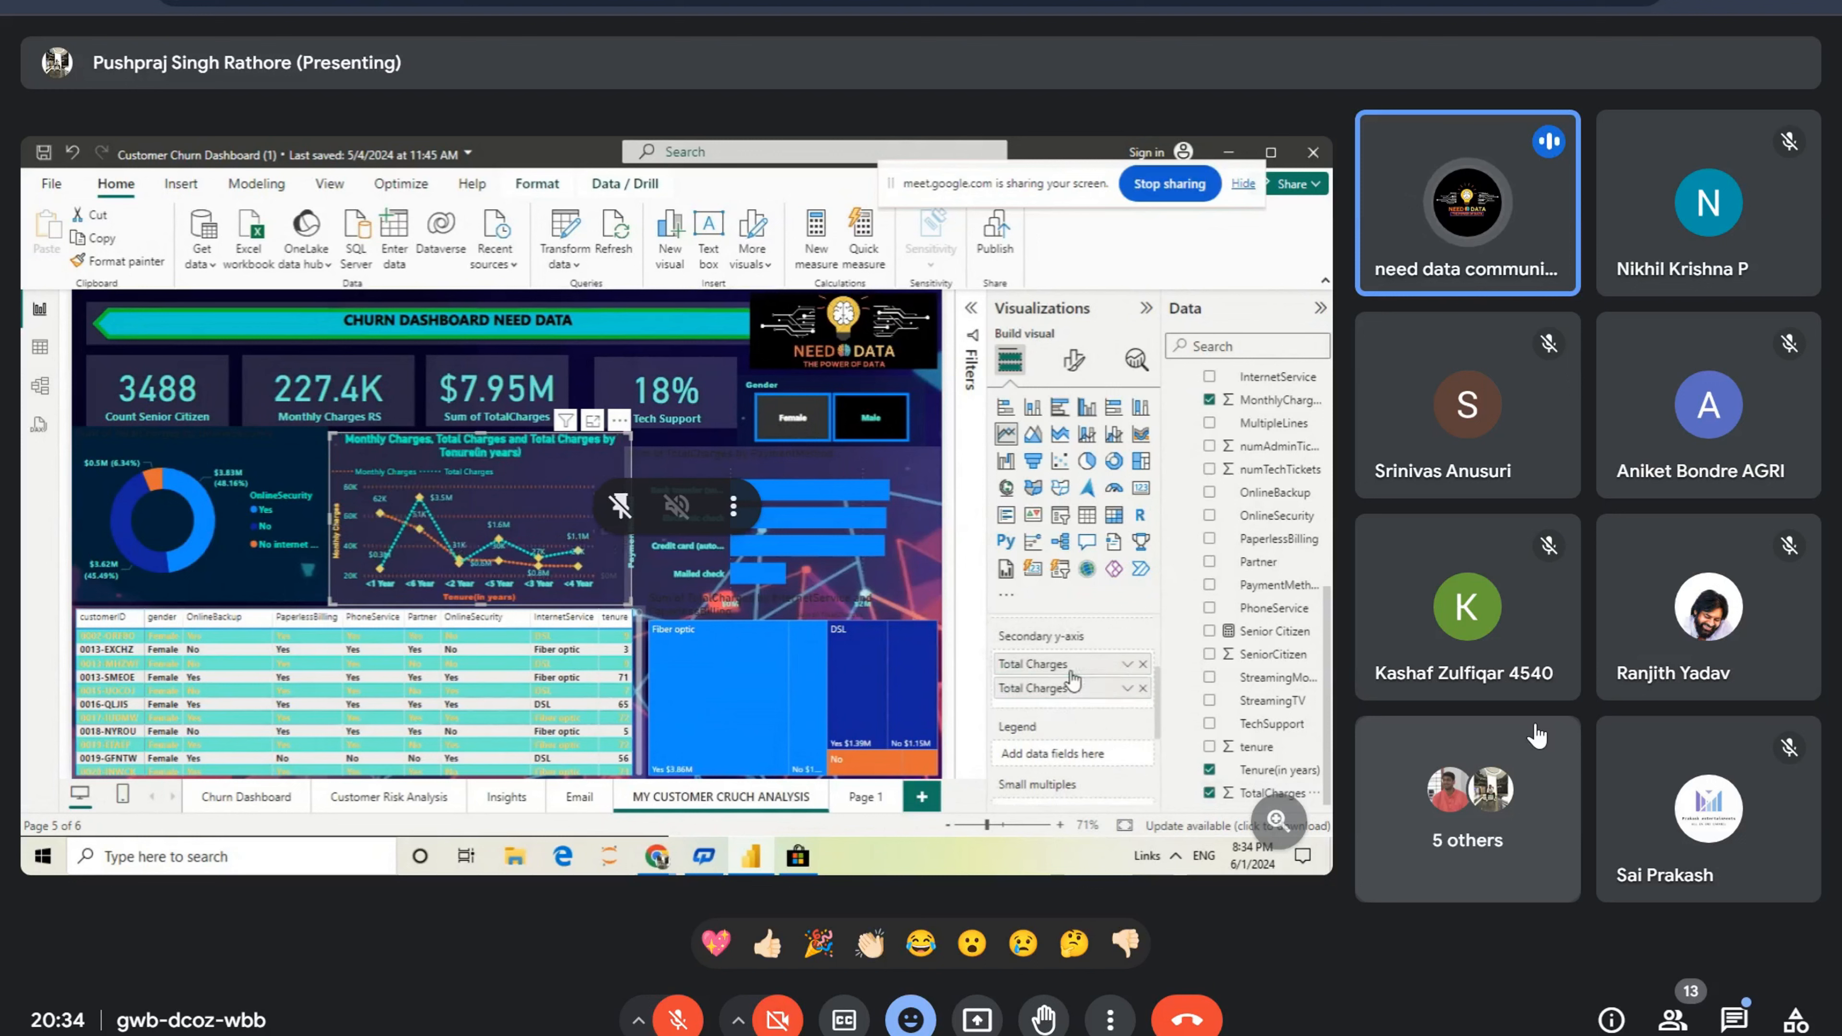
left_click(1143, 688)
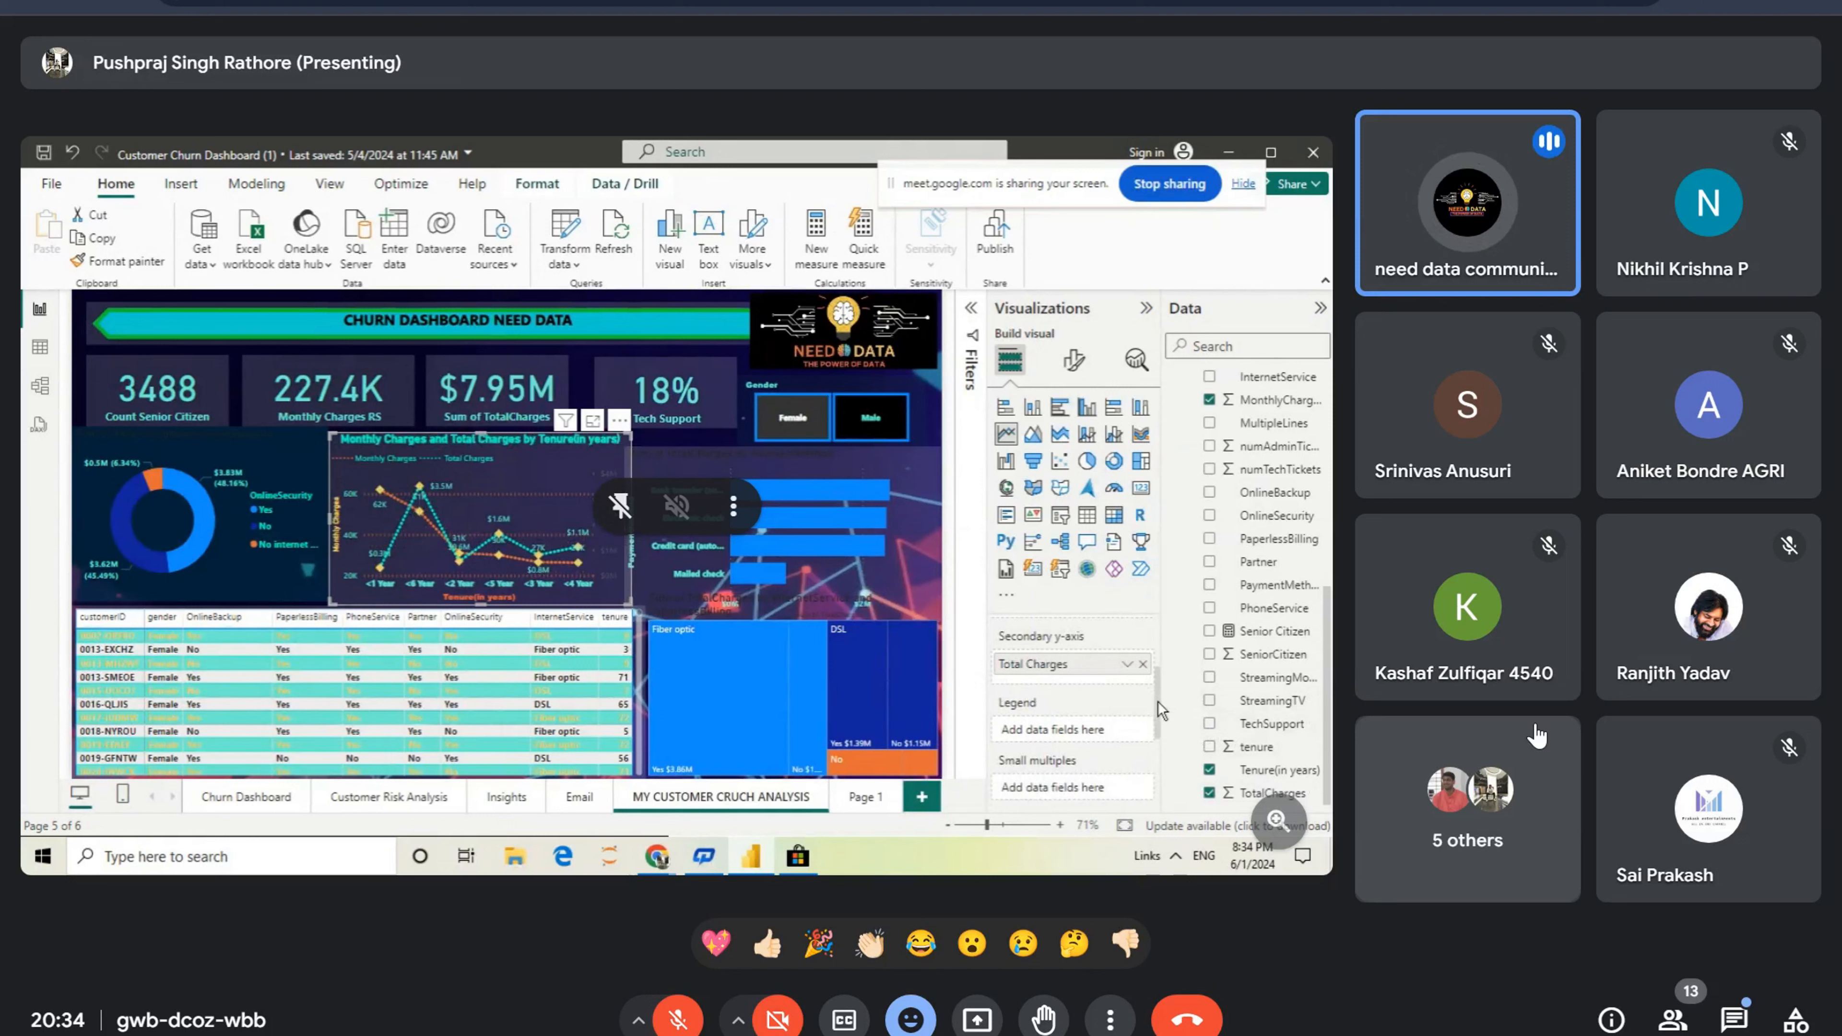
scroll(1161, 710, "up", 1)
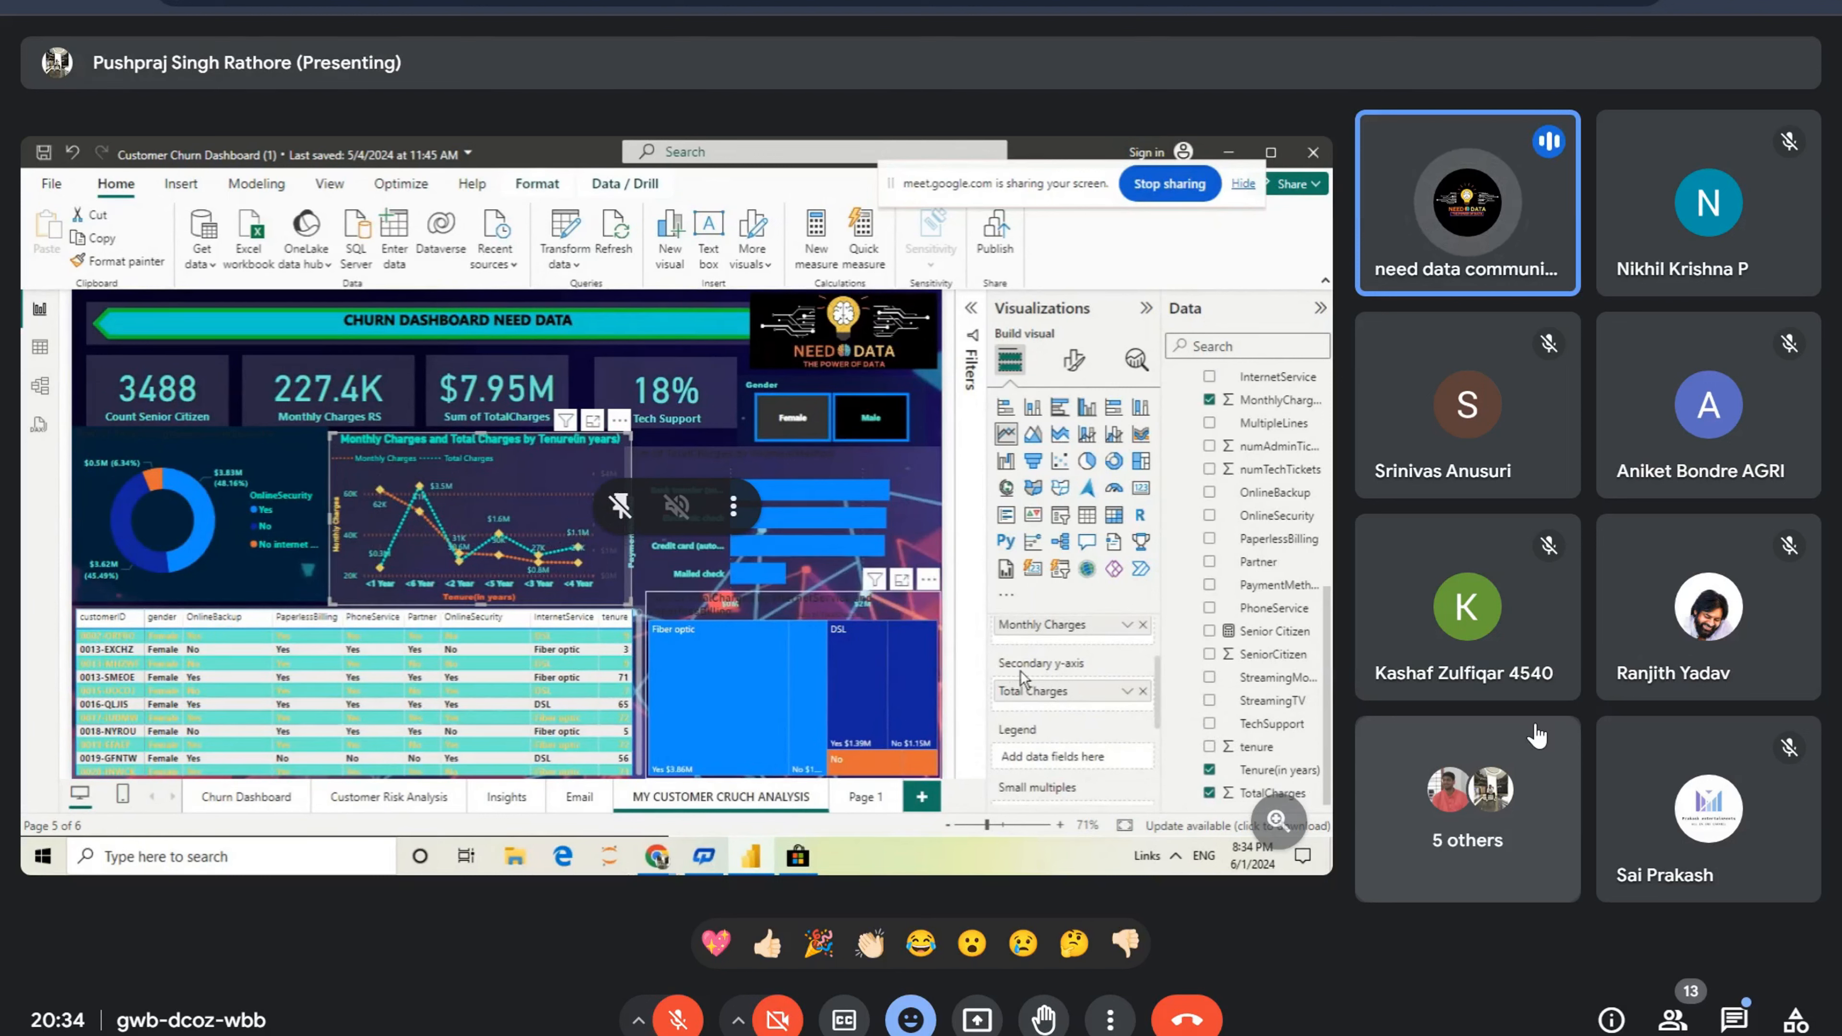
Step: Try red #F00703 and yellow #C8F003 for the line chart's X-axis values and settle on green #03F00F
left_click(1079, 361)
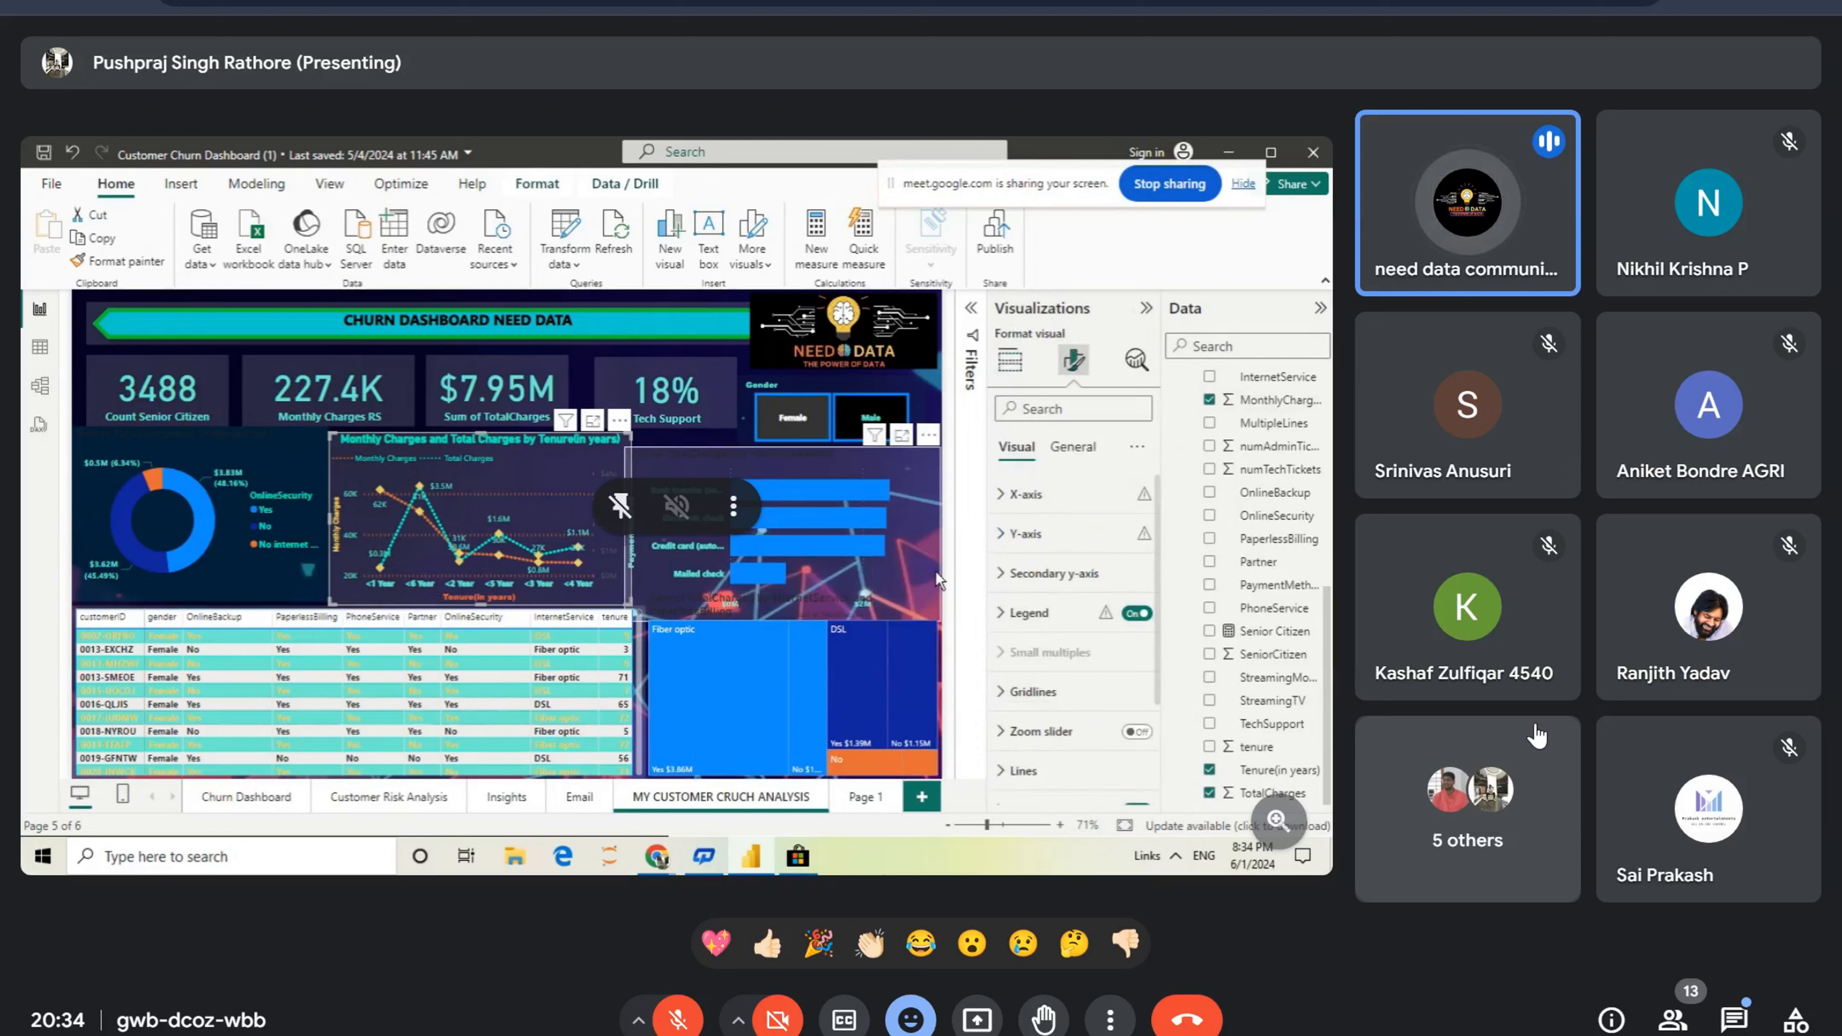
left_click(999, 500)
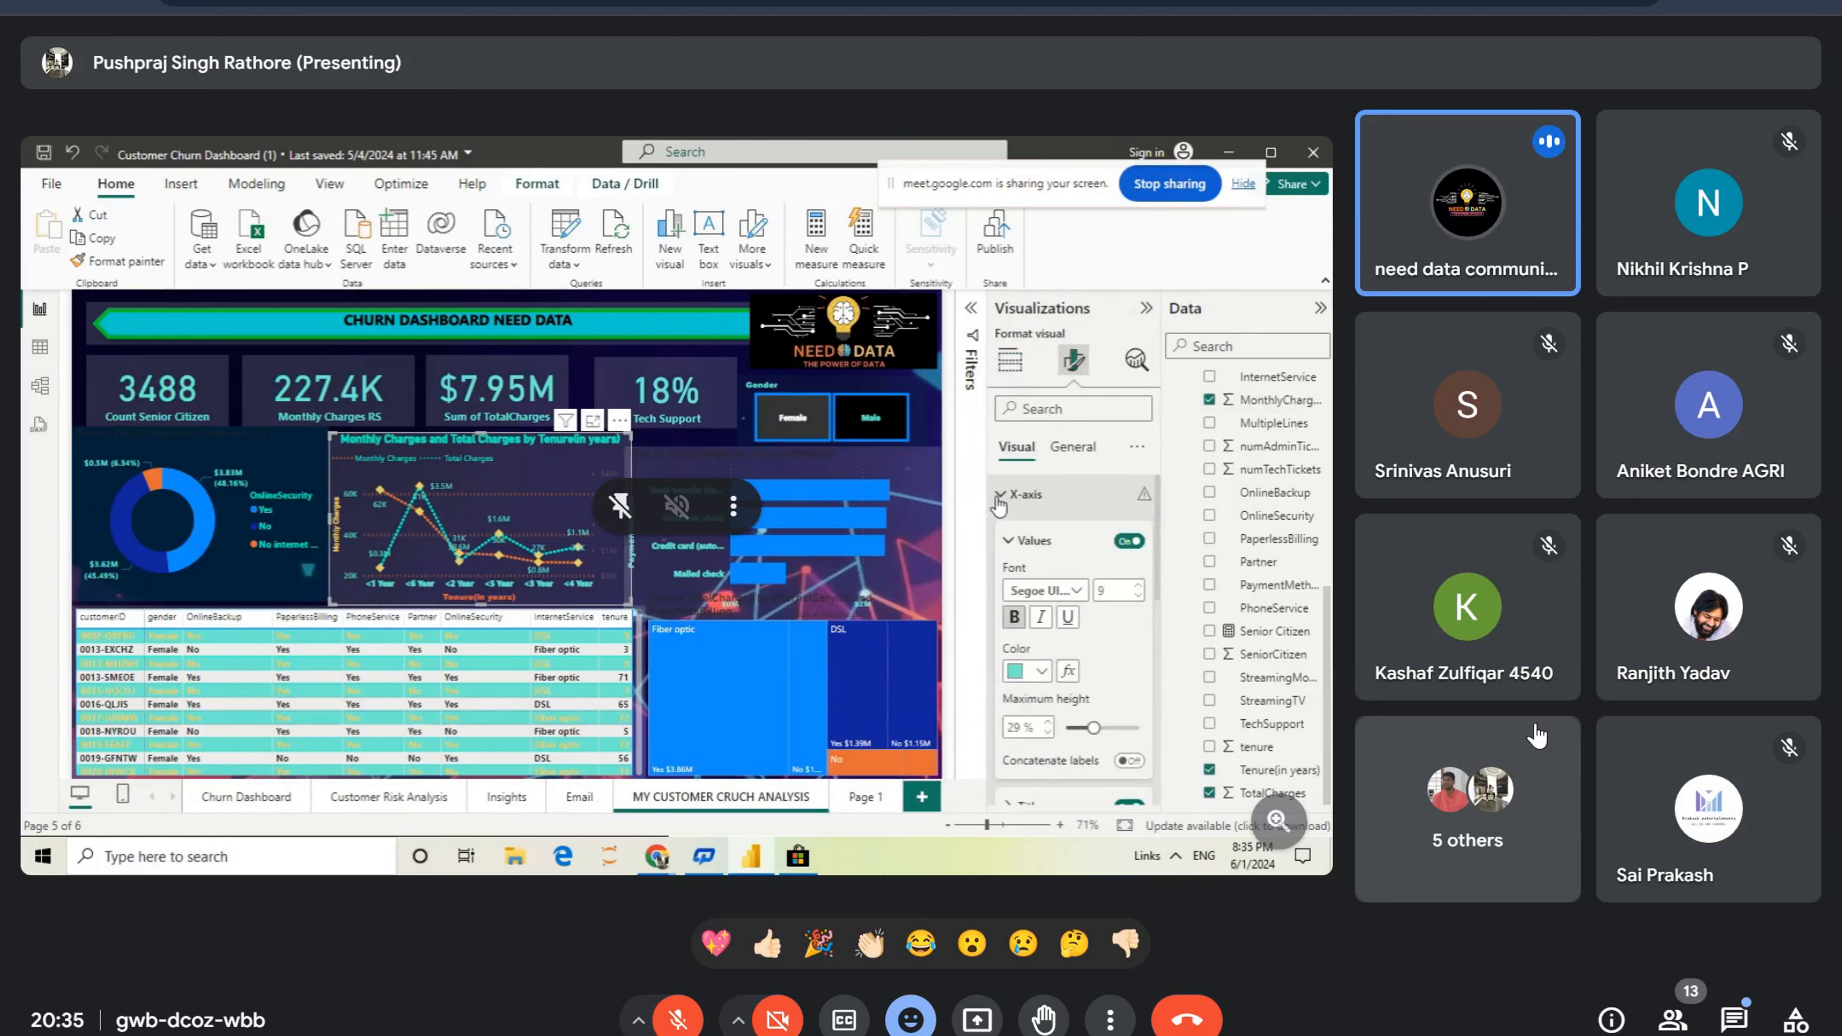
left_click(1041, 672)
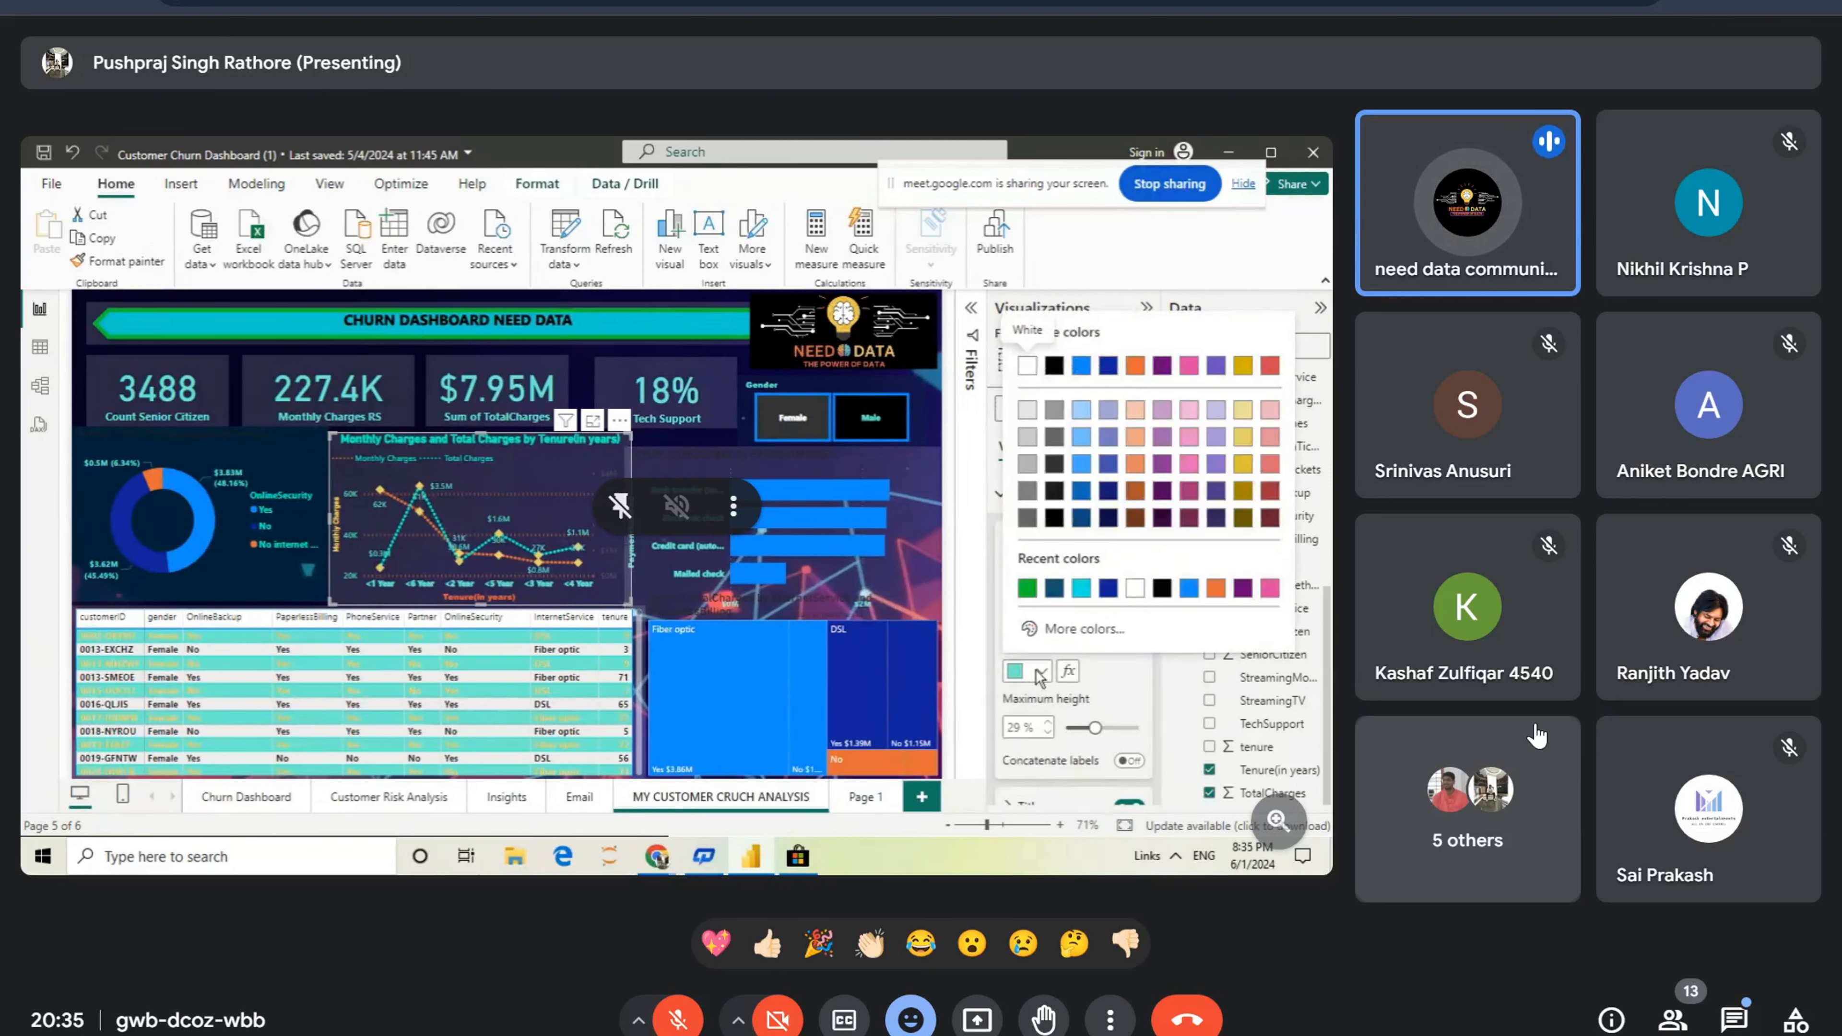
left_click(1057, 639)
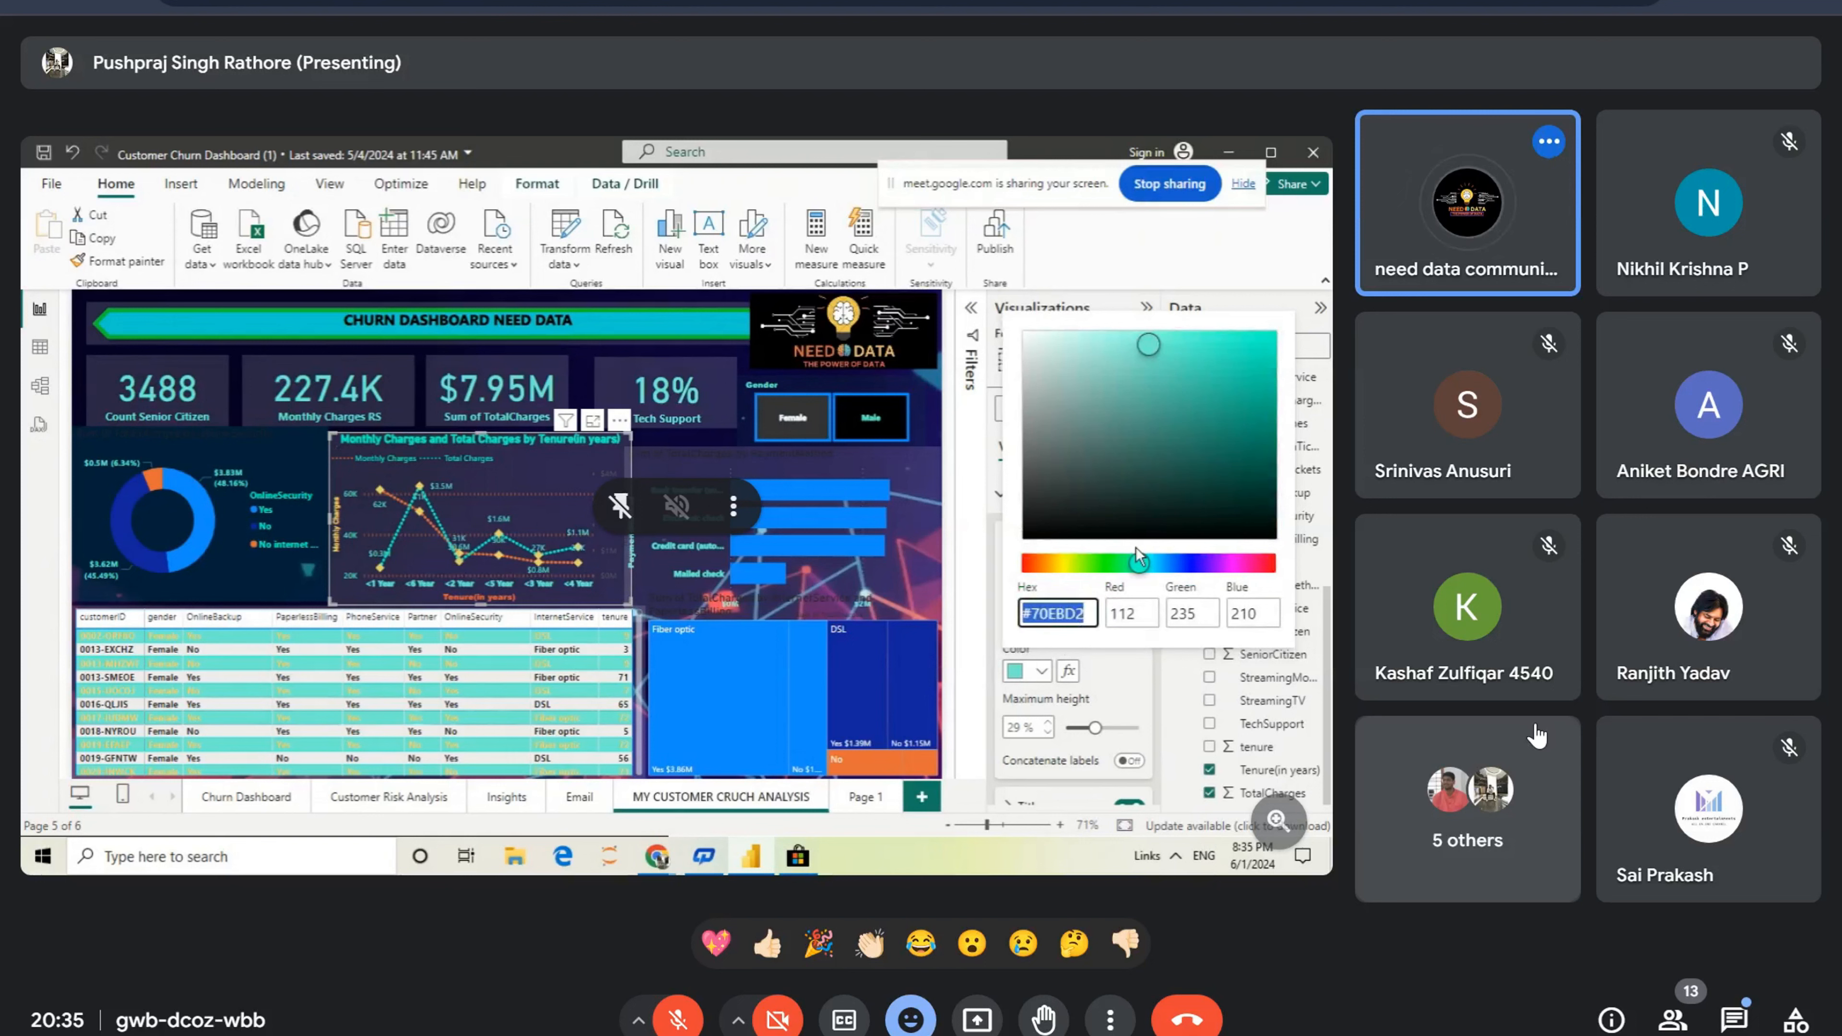
left_click_drag(1140, 567, 1021, 565)
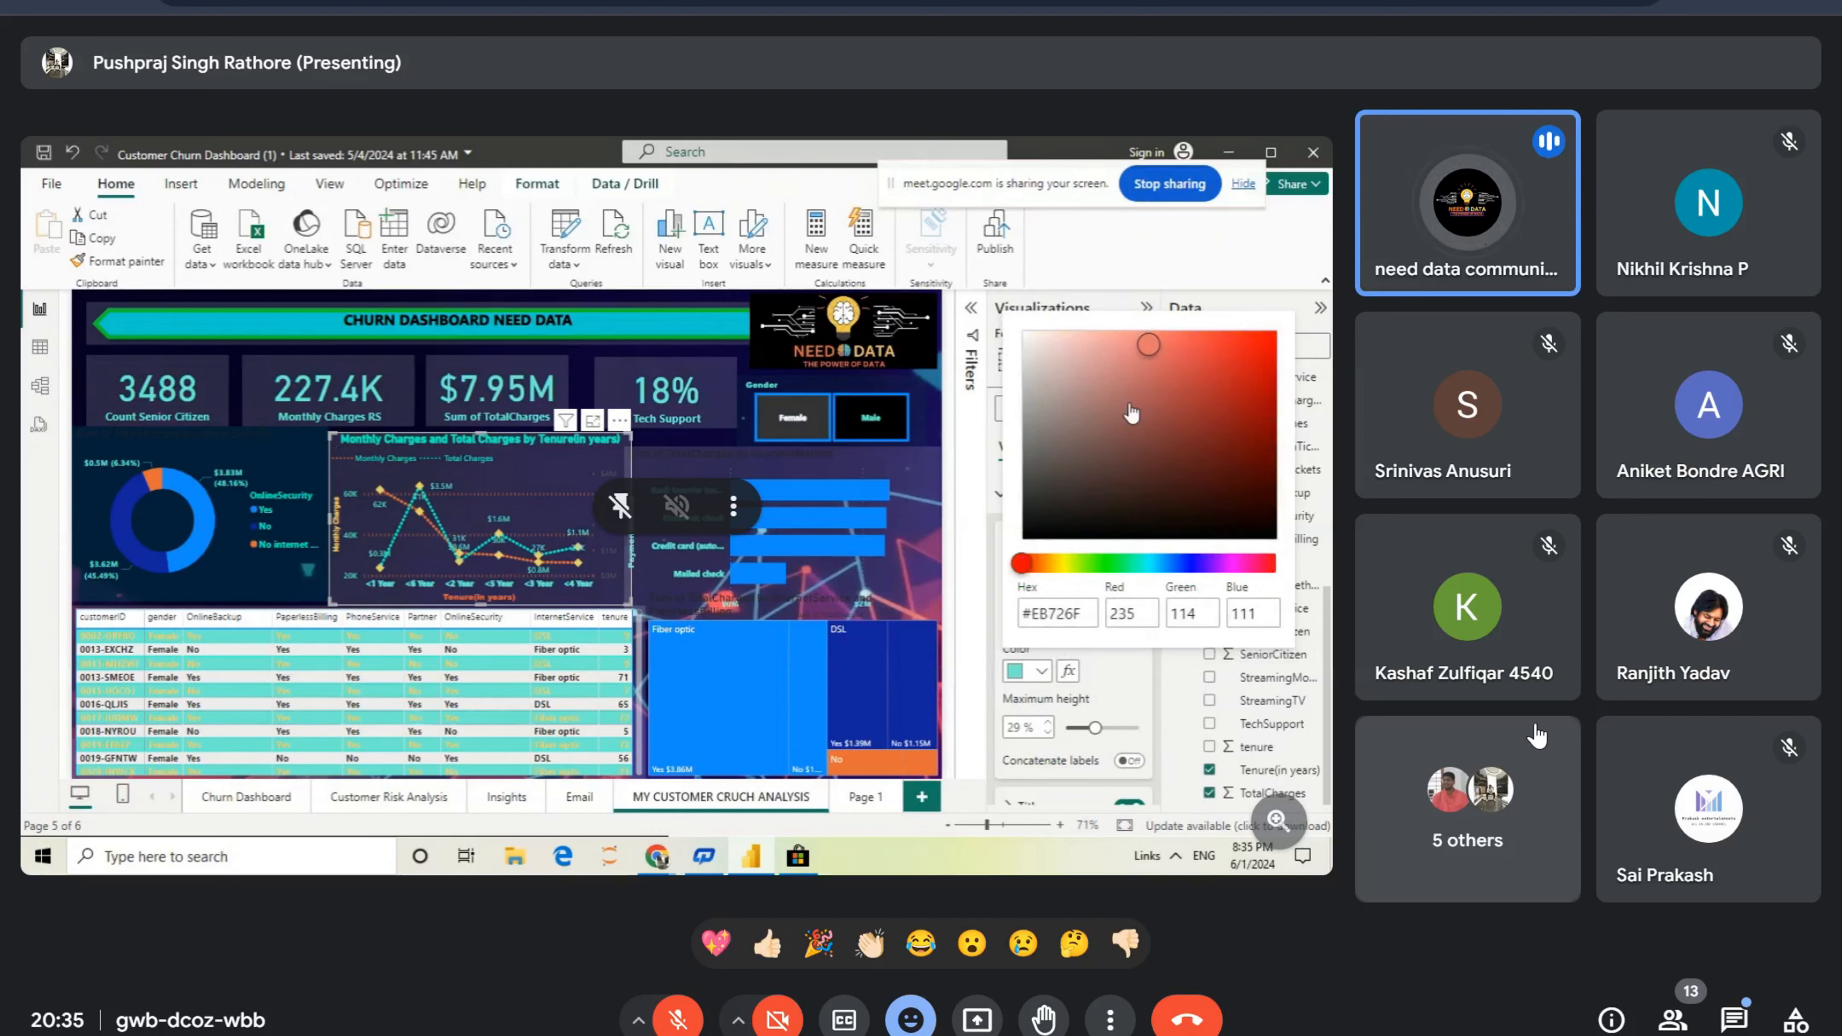
left_click_drag(1153, 340, 1265, 340)
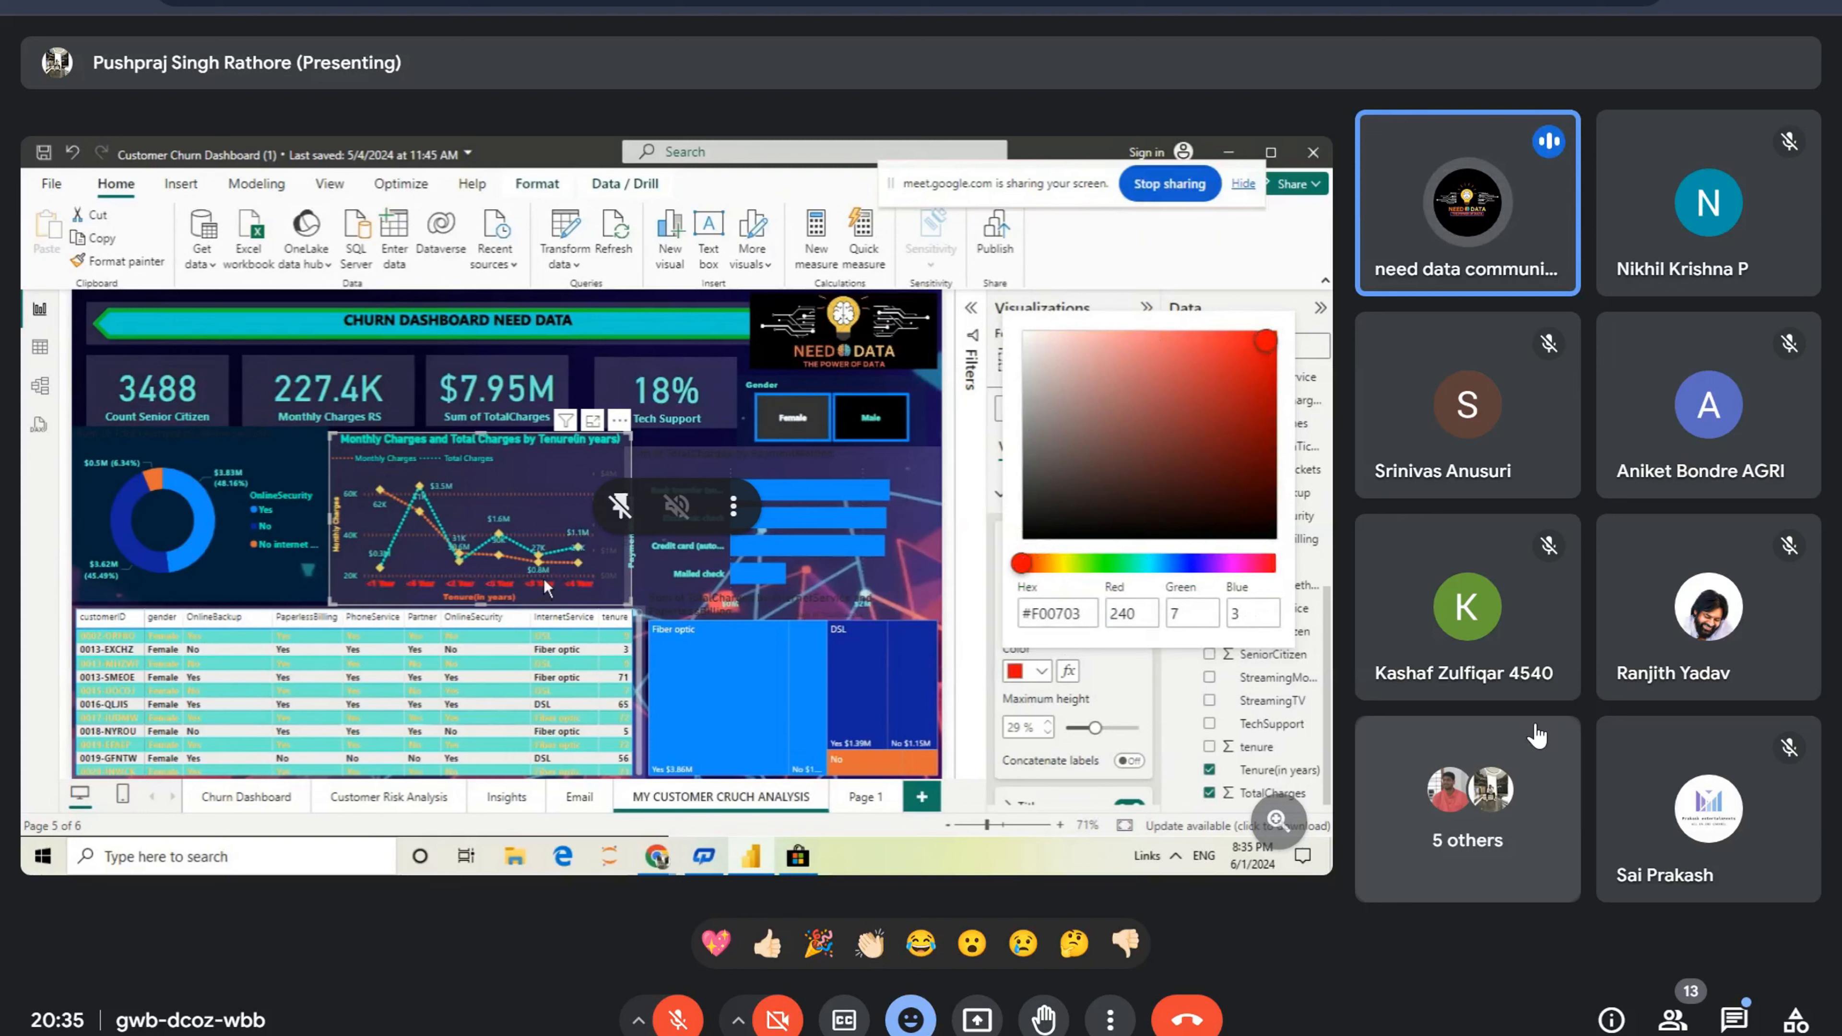
left_click(1069, 565)
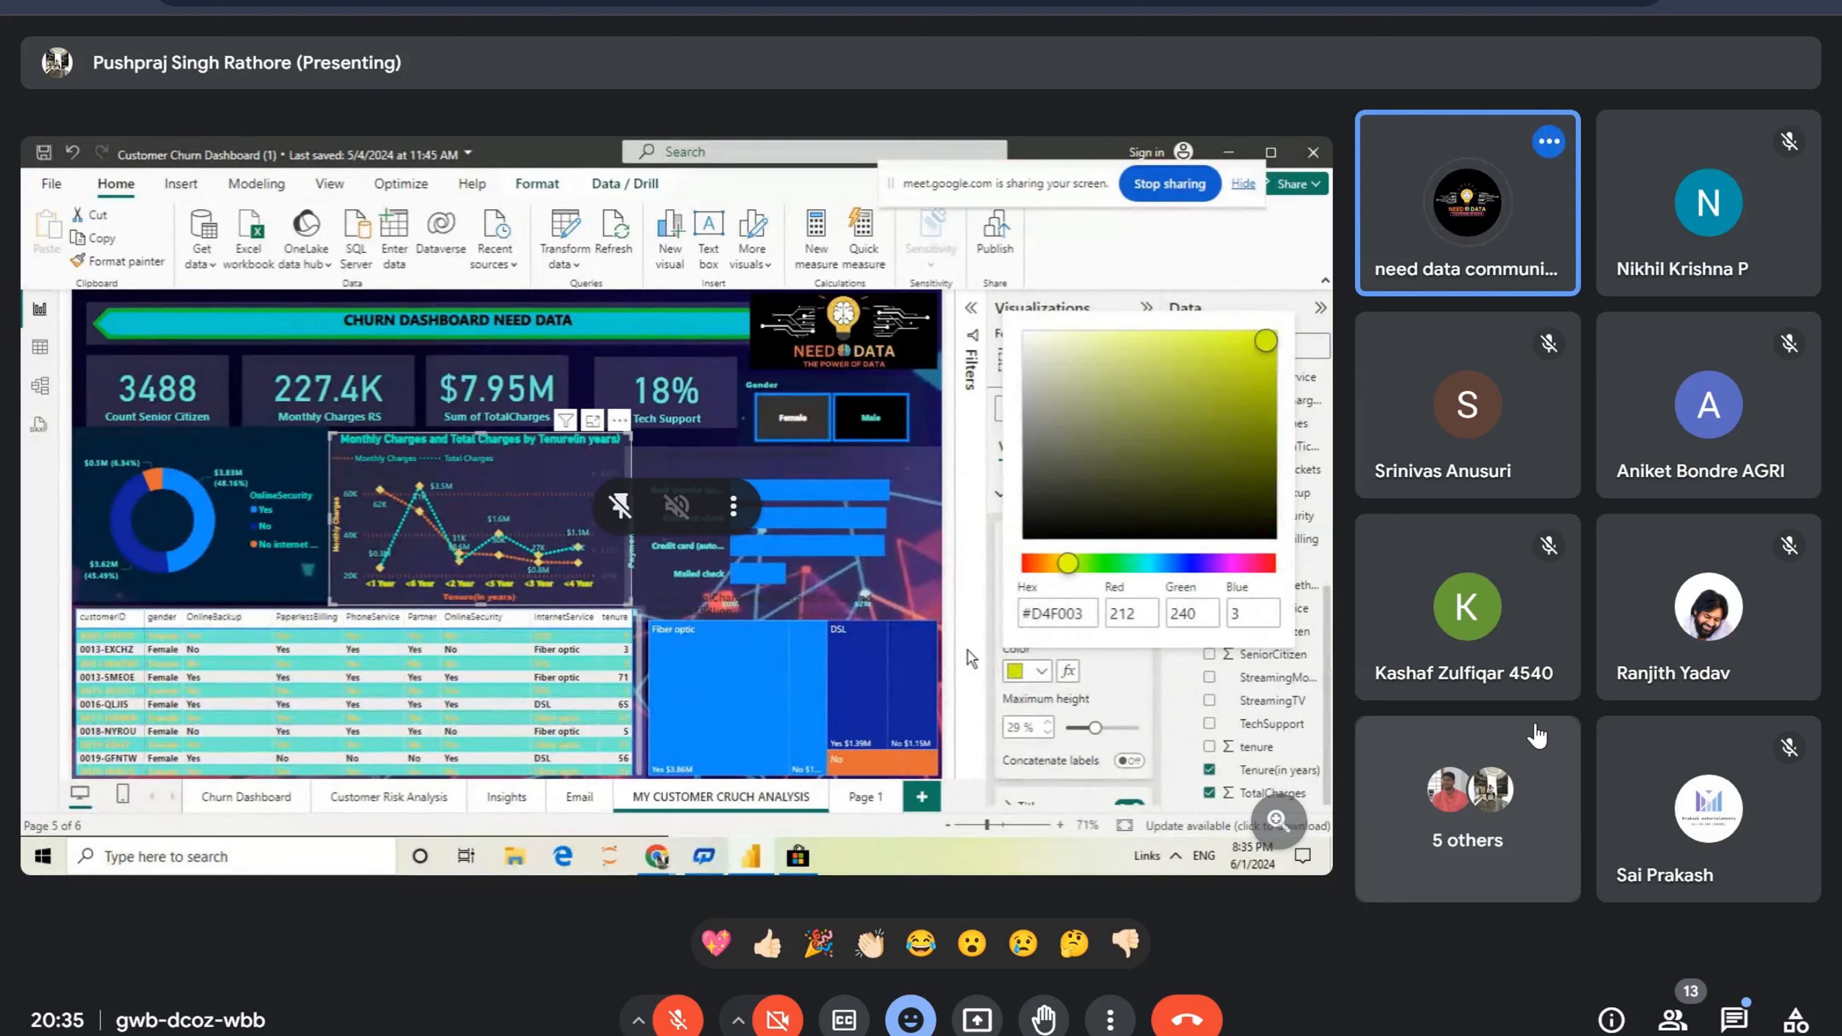
left_click(1070, 564)
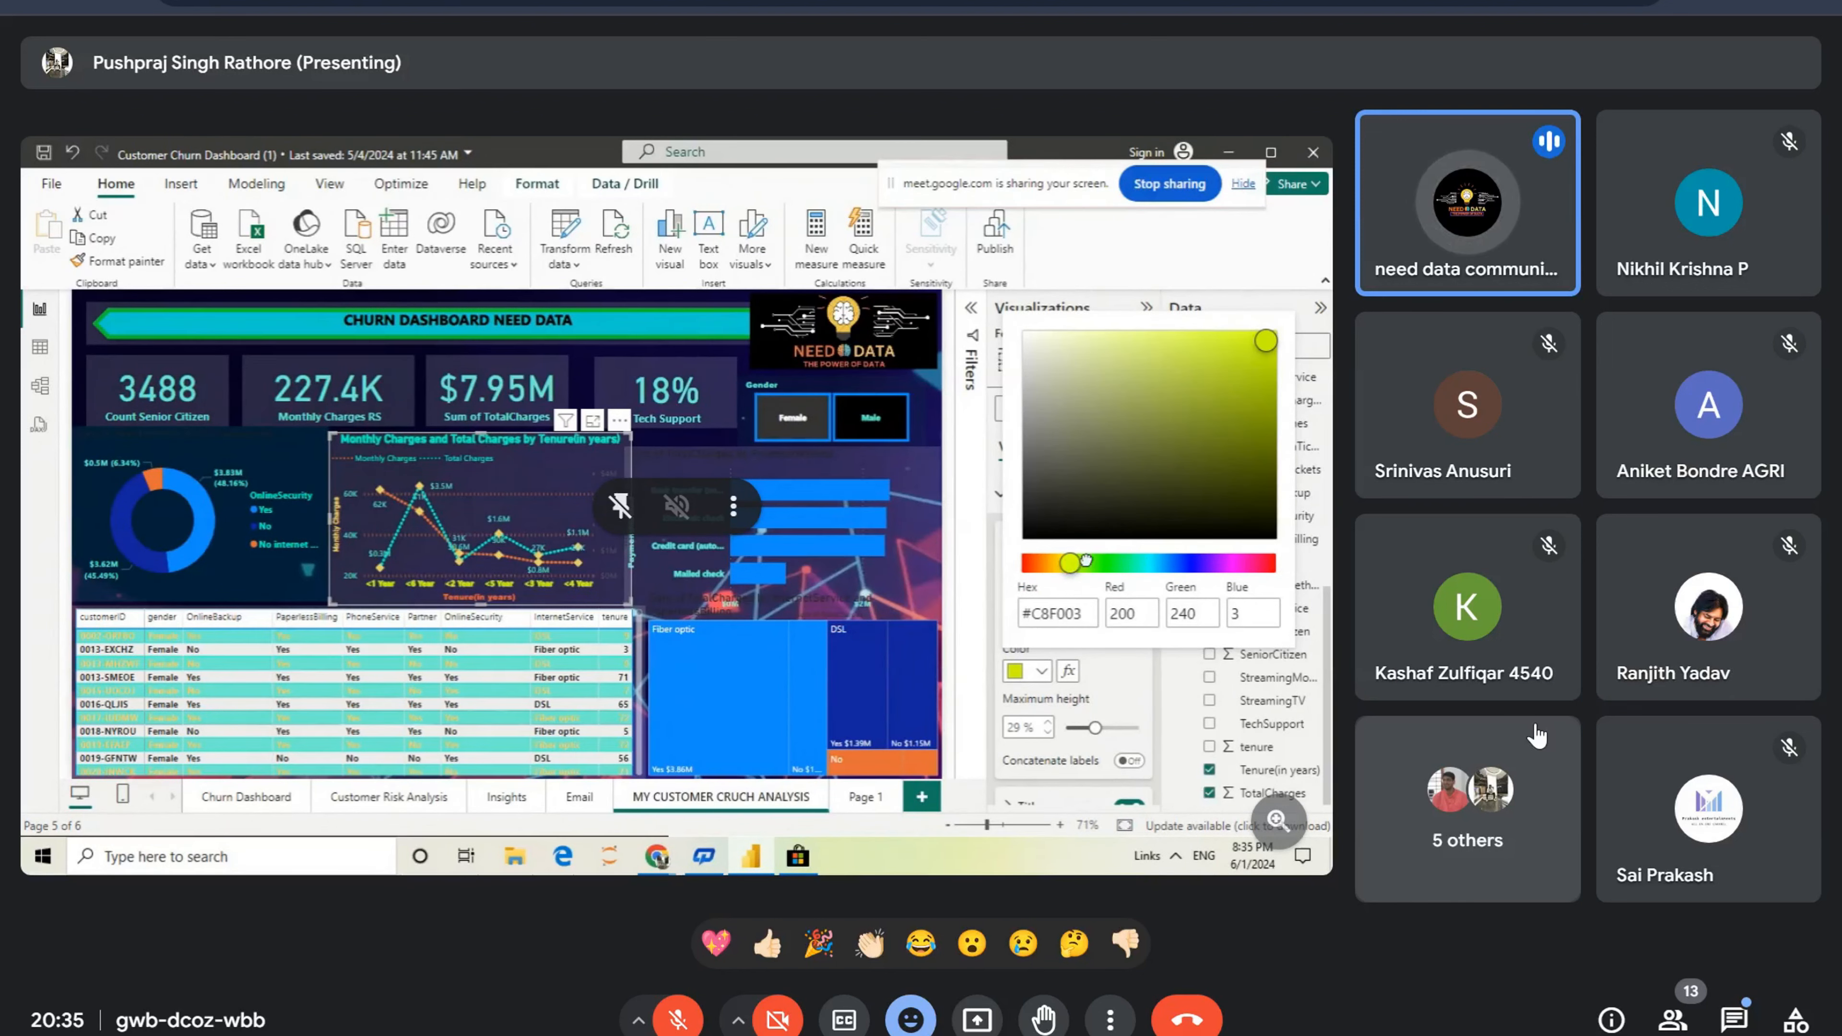
left_click_drag(1086, 560, 1107, 563)
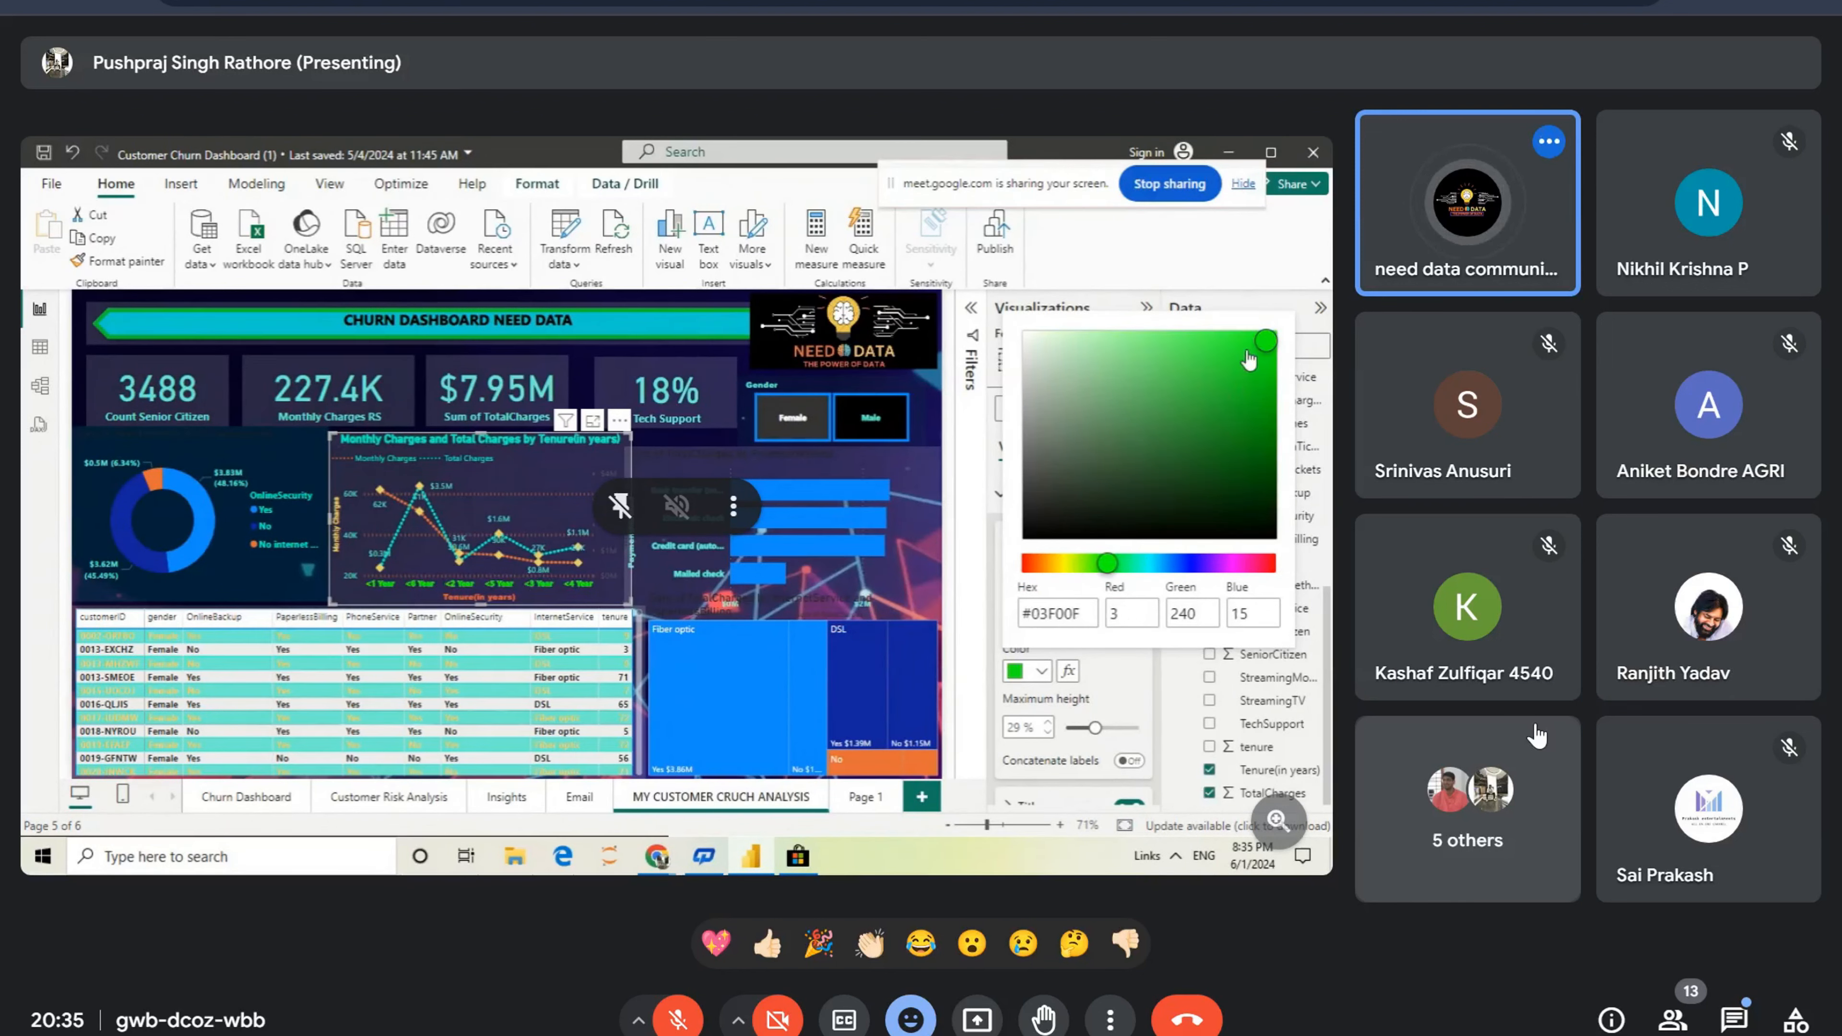
left_click(1256, 305)
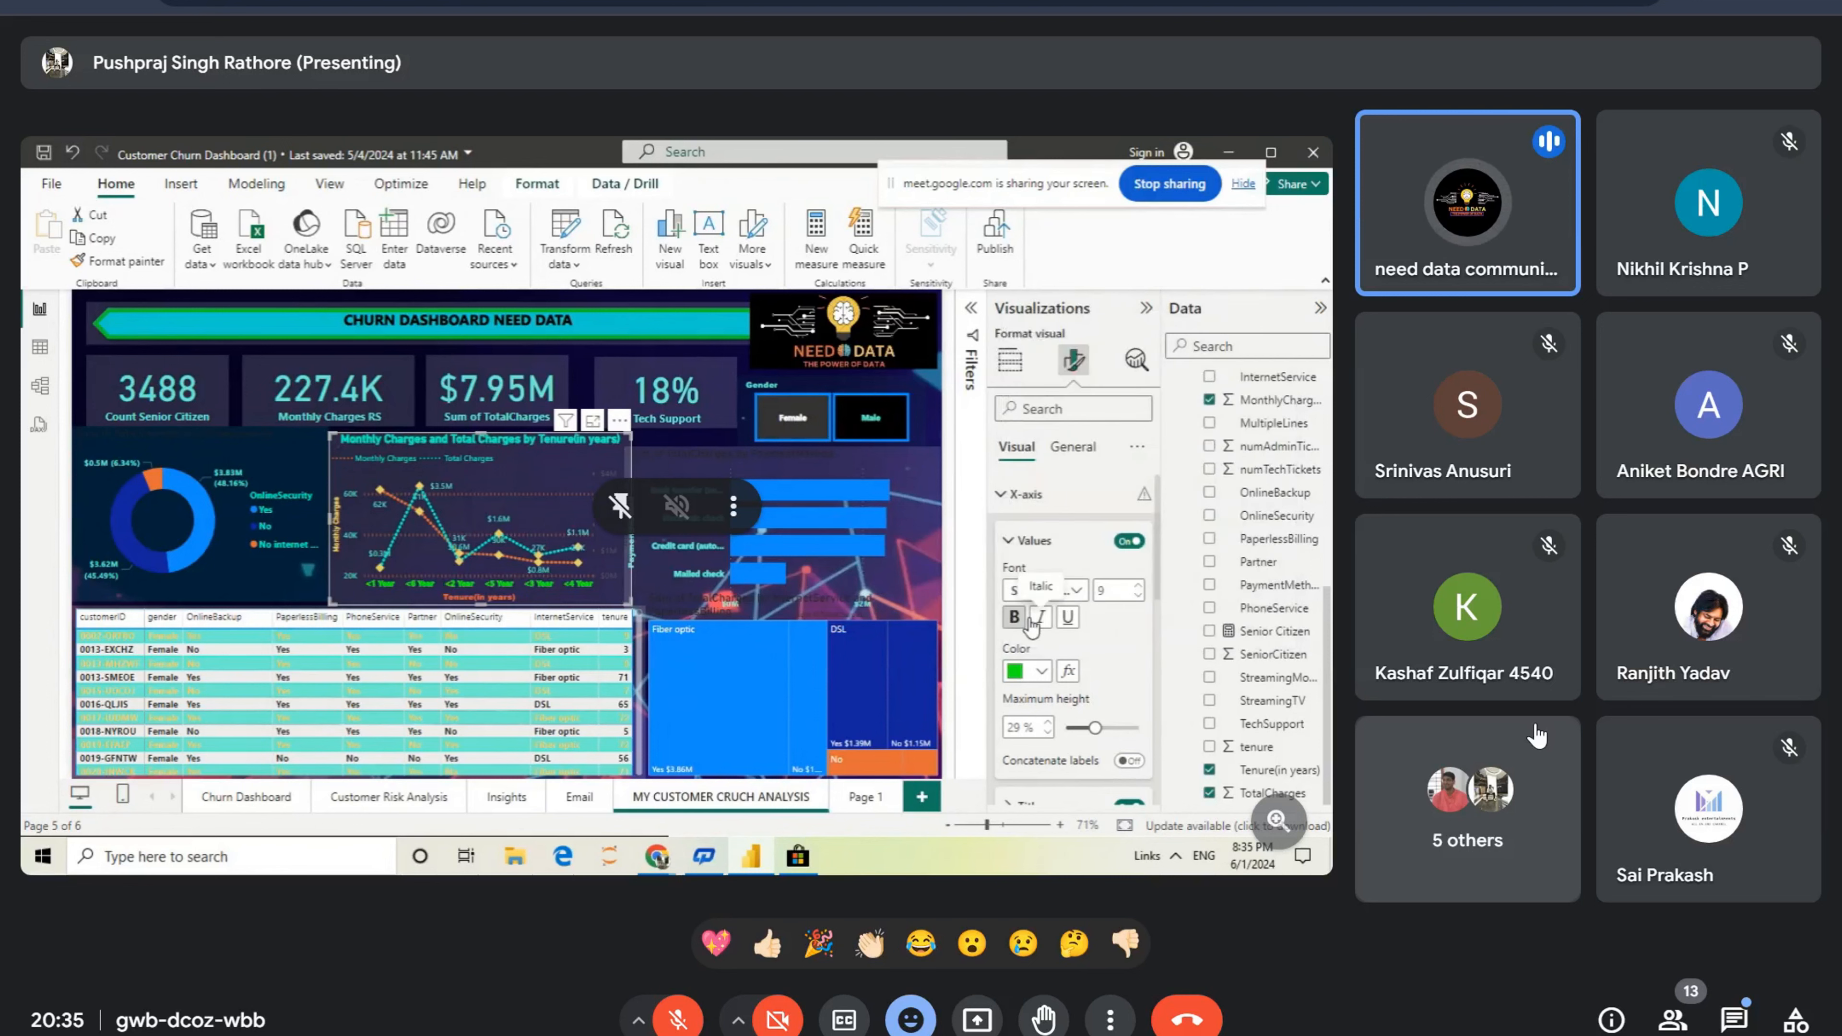
Step: Color the line chart's X-axis title green and set its minimum category width to 24 px
left_click_drag(1156, 525, 1155, 606)
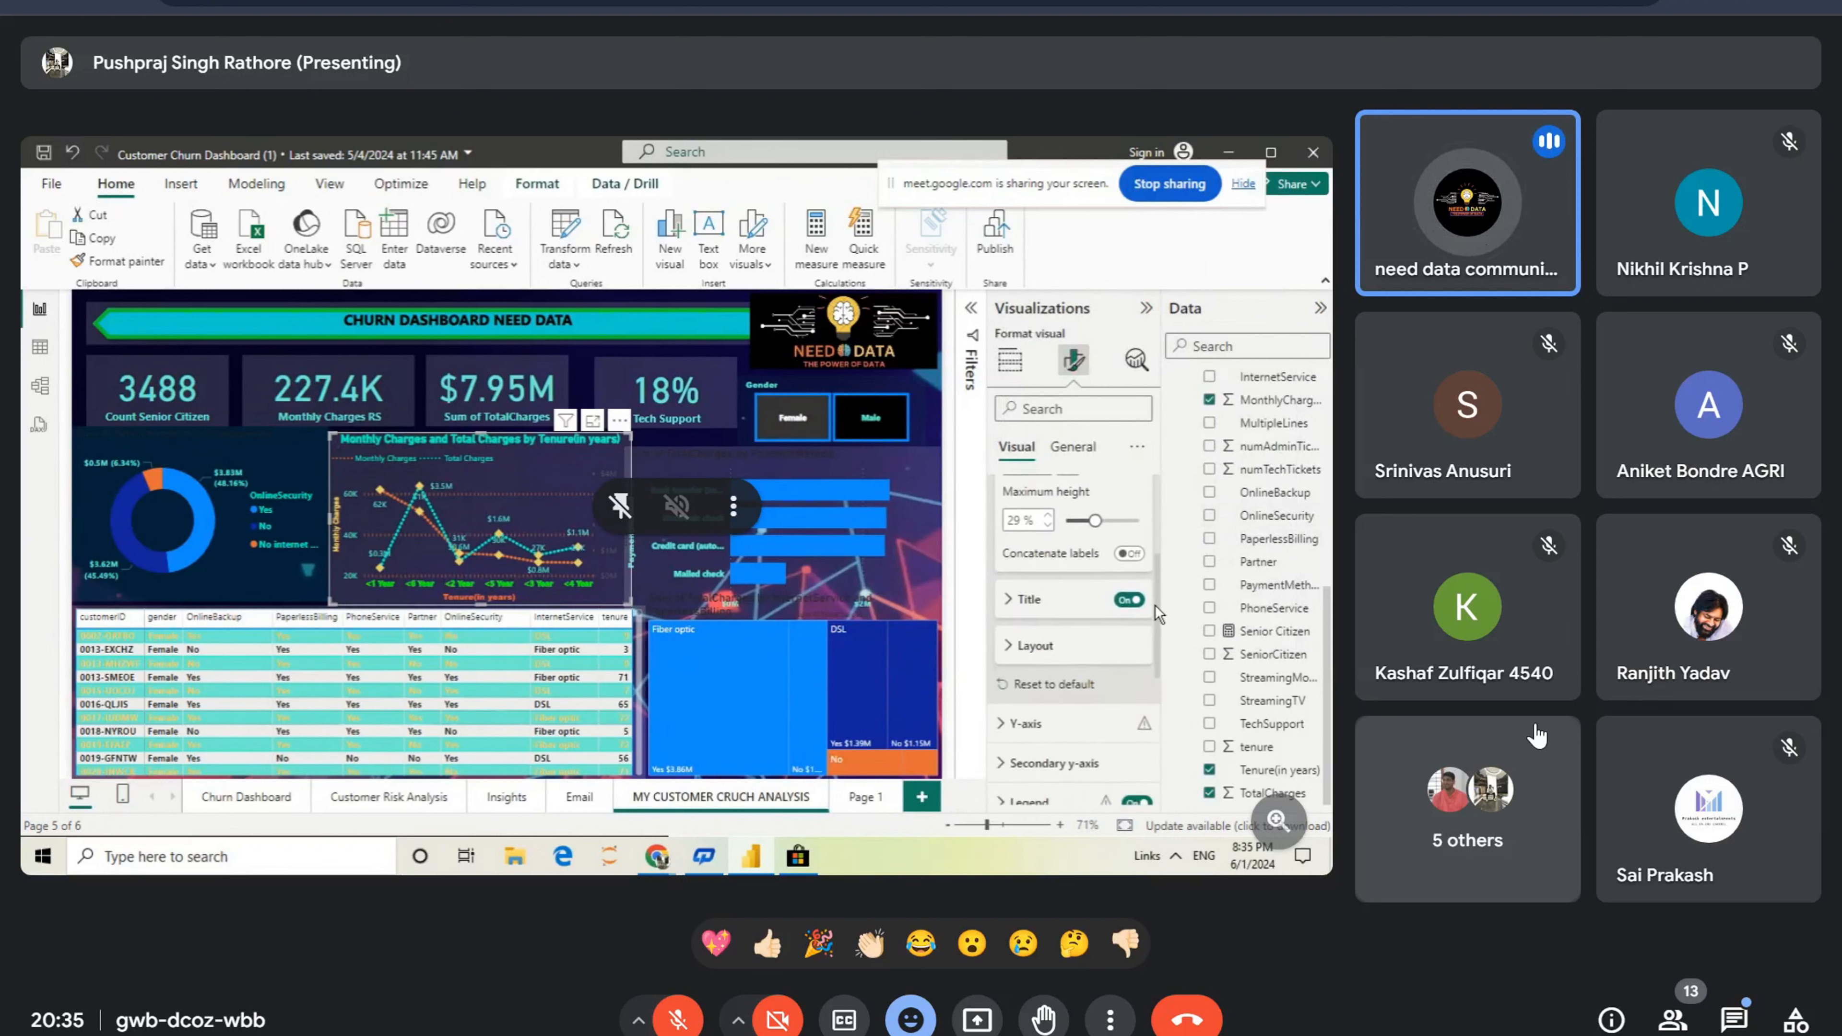
left_click(1009, 601)
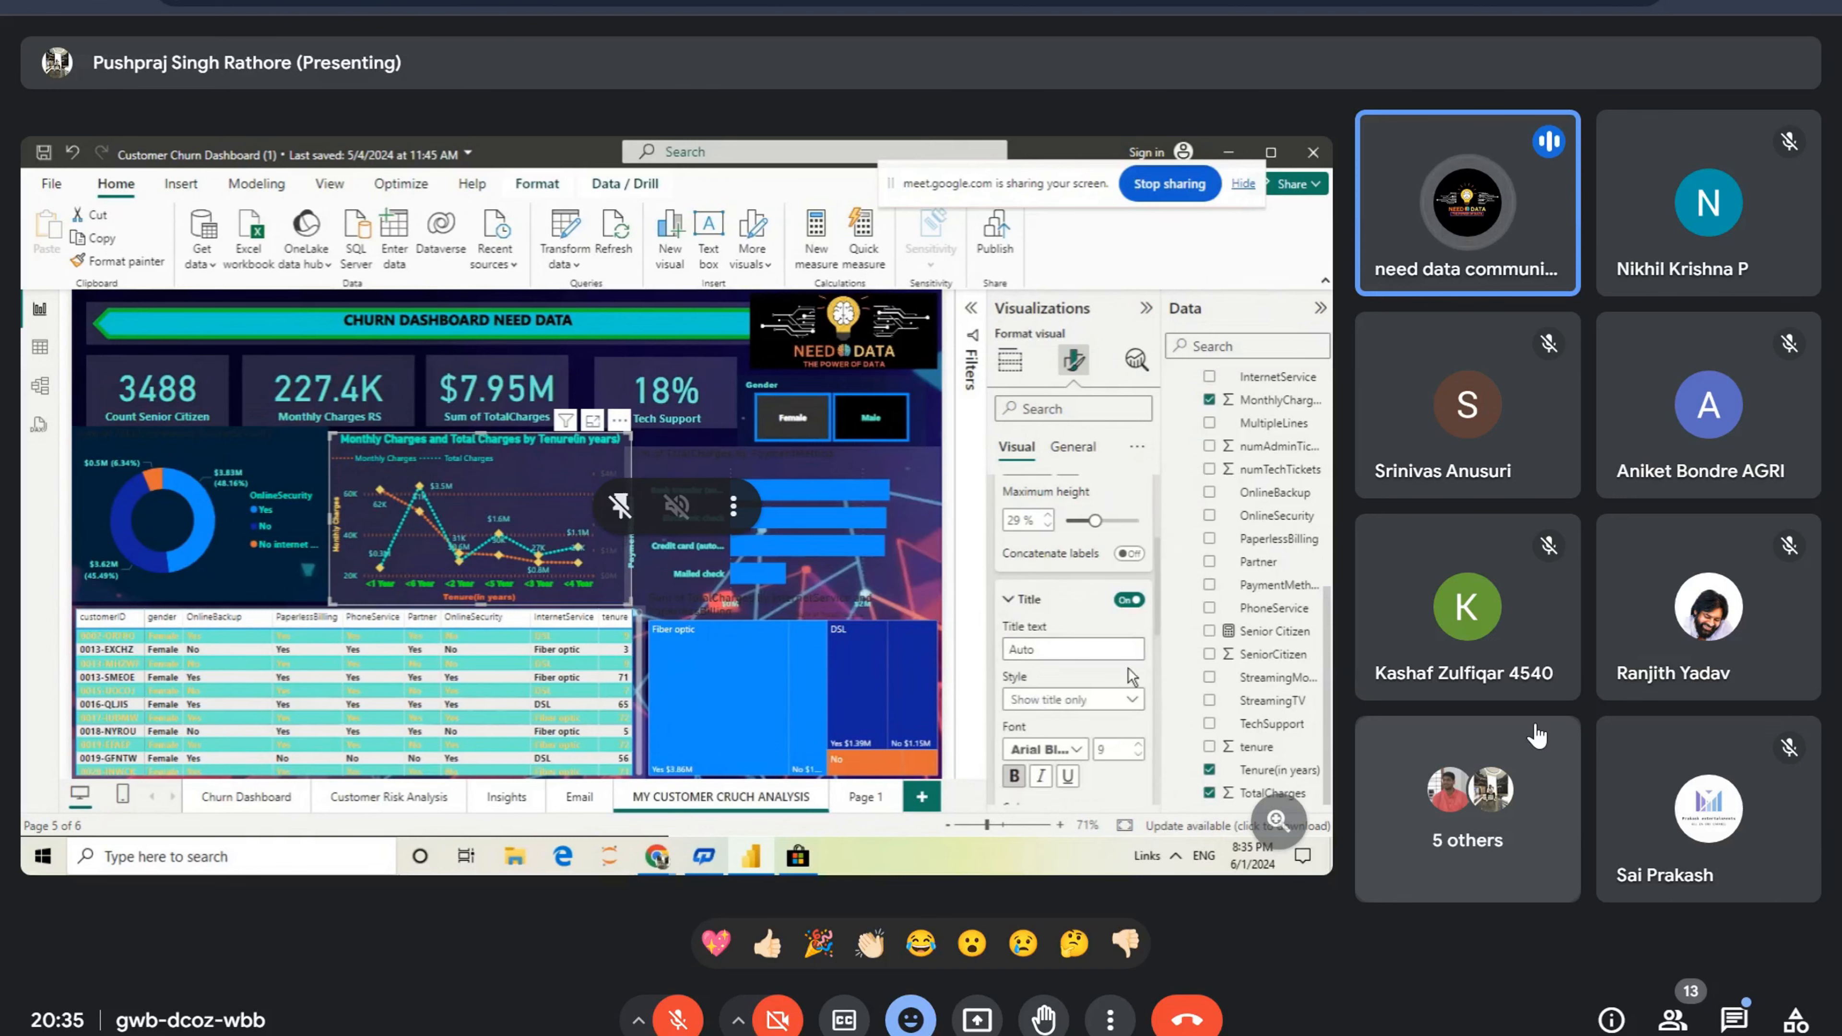
left_click_drag(1158, 617, 1161, 625)
scroll(1161, 624, "down", 3)
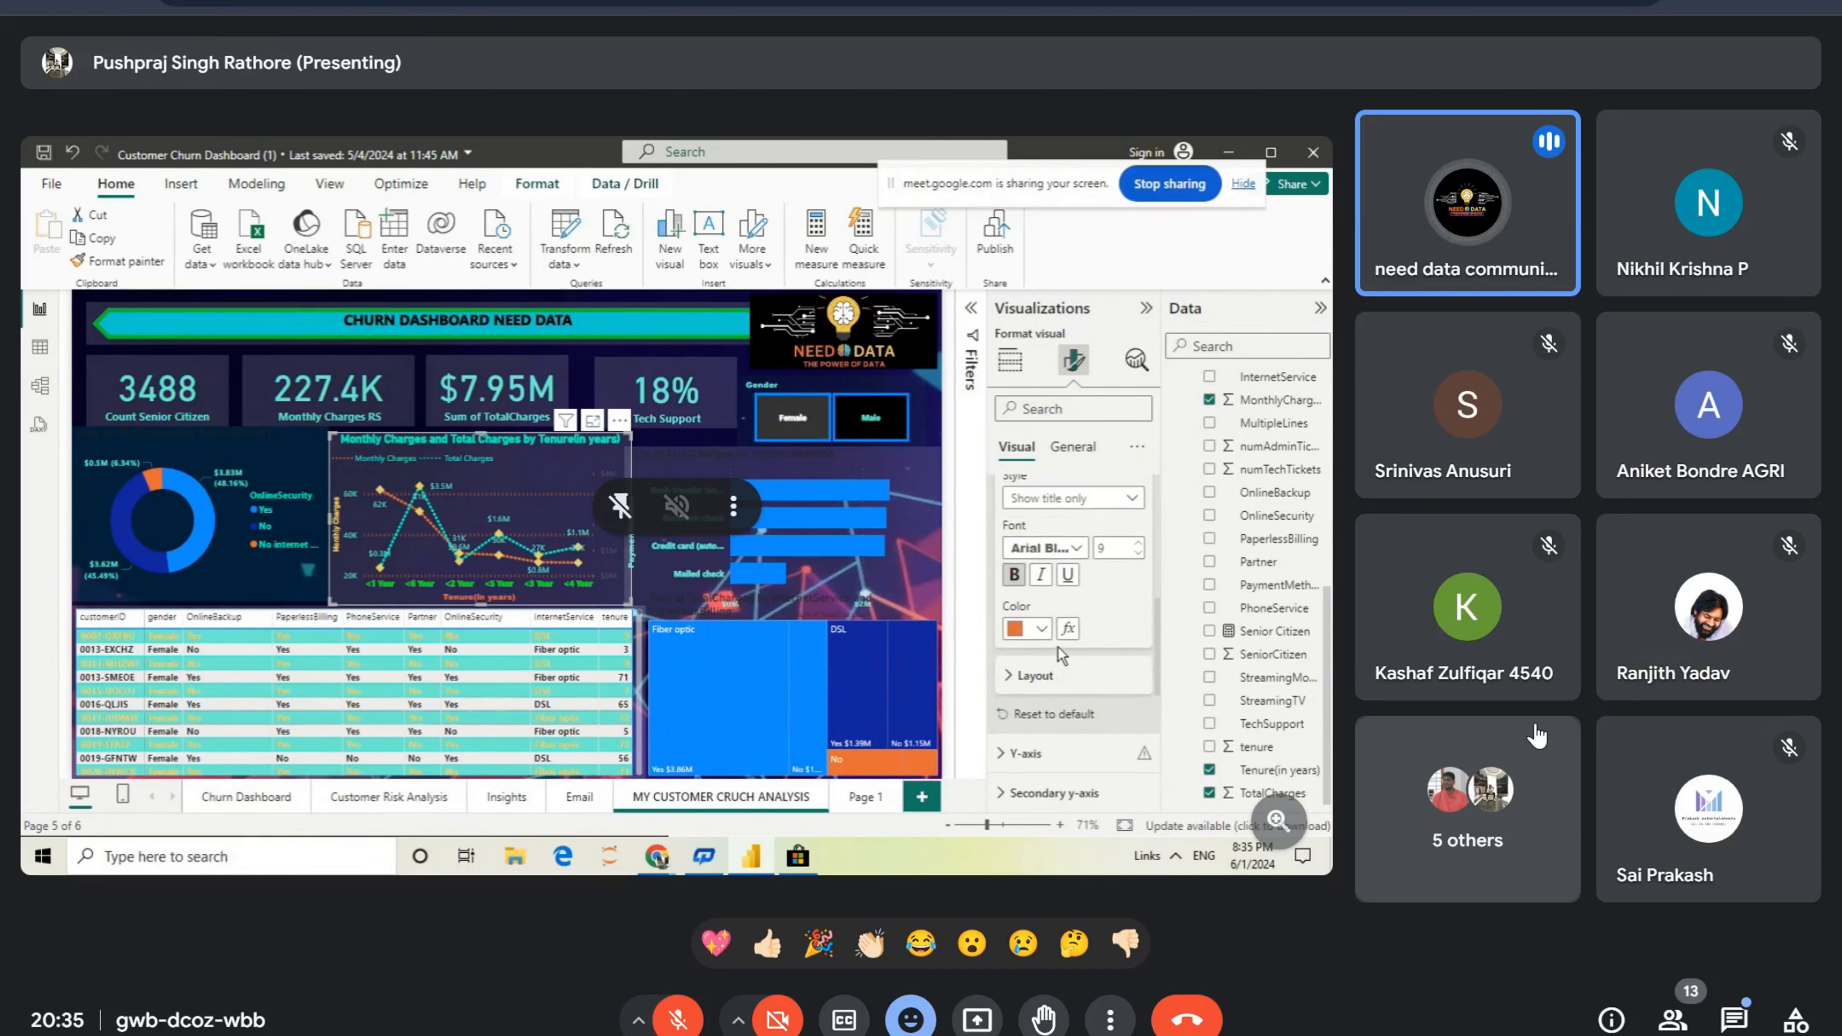
left_click(1042, 629)
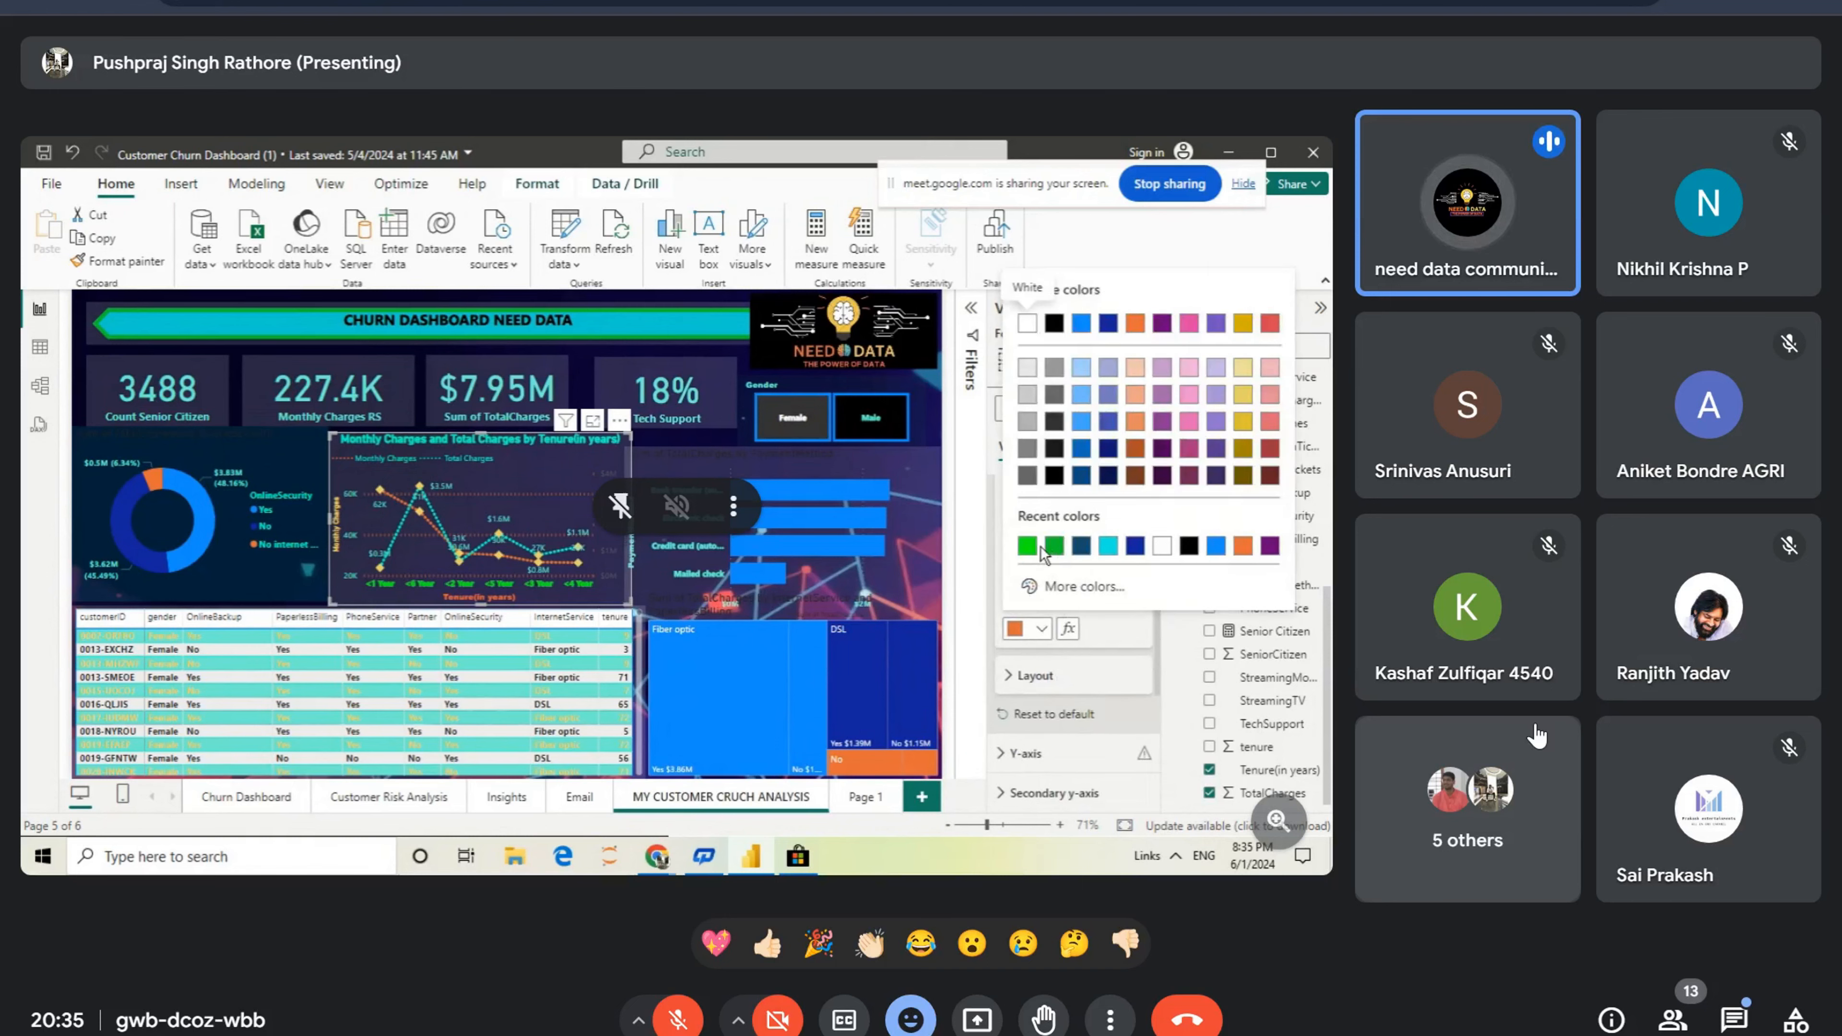
left_click(1027, 546)
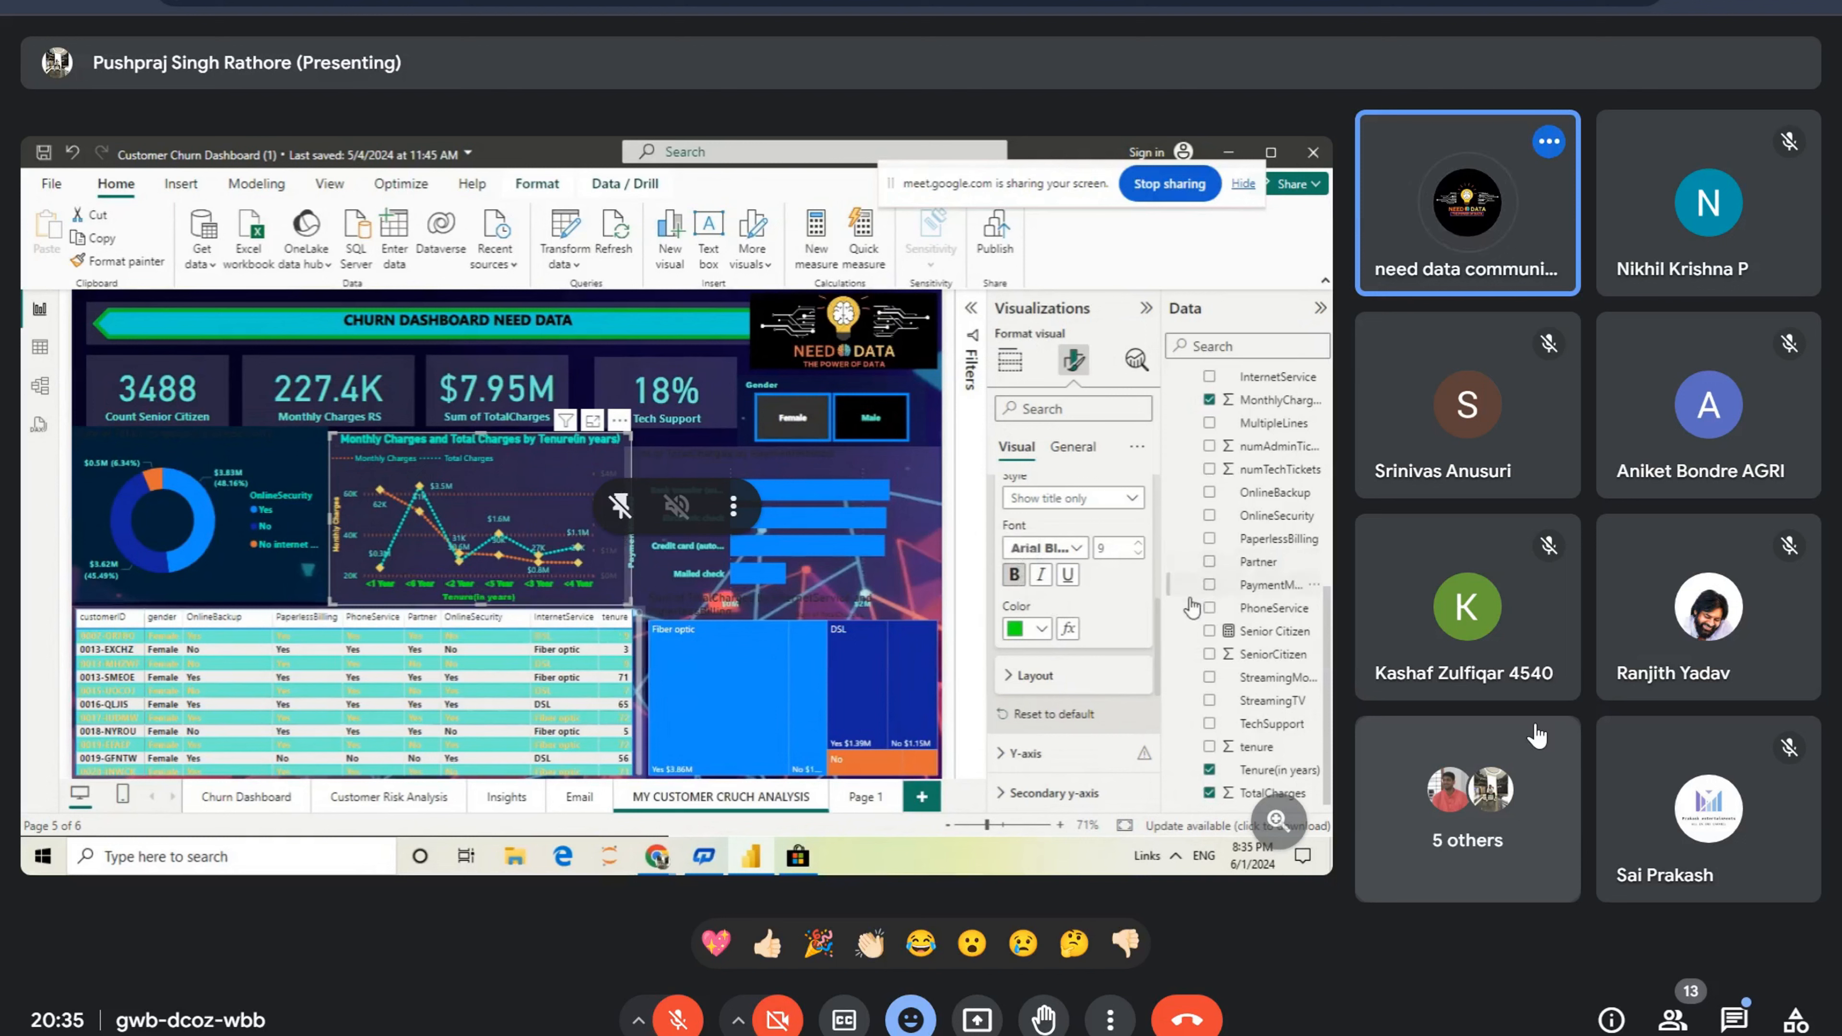
left_click(1010, 679)
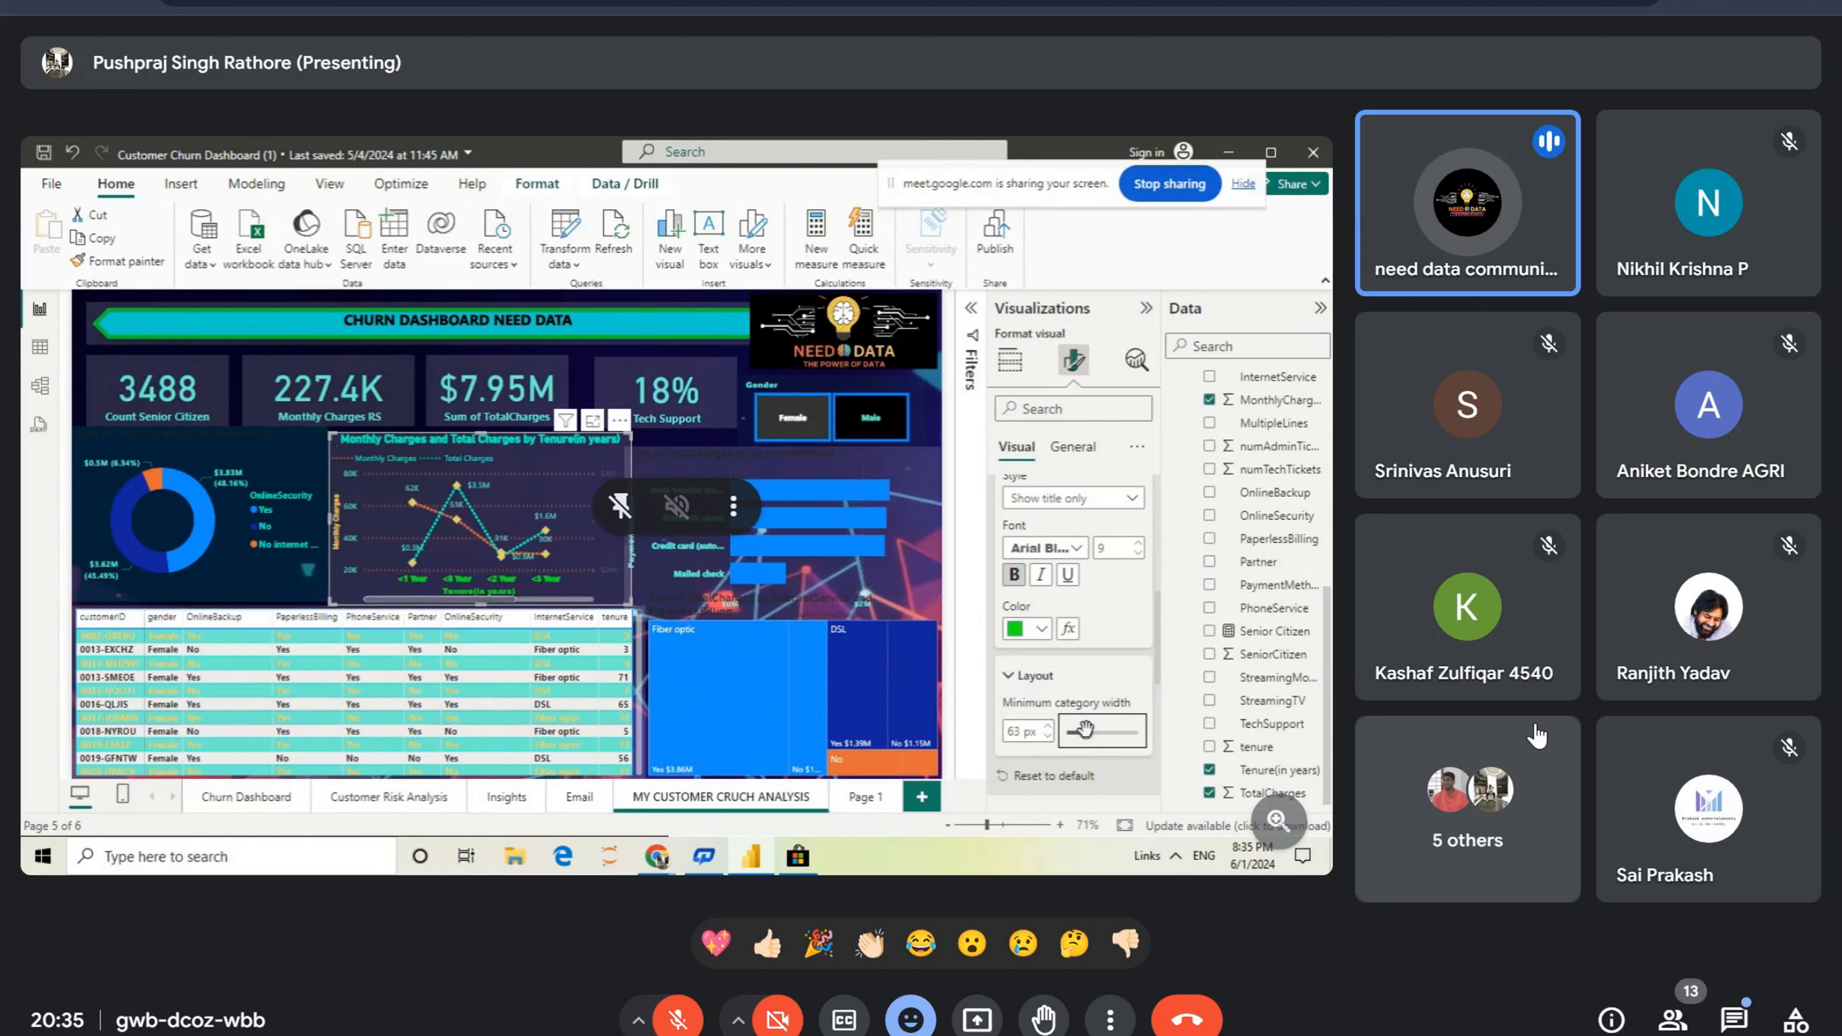
left_click_drag(1084, 730, 1068, 729)
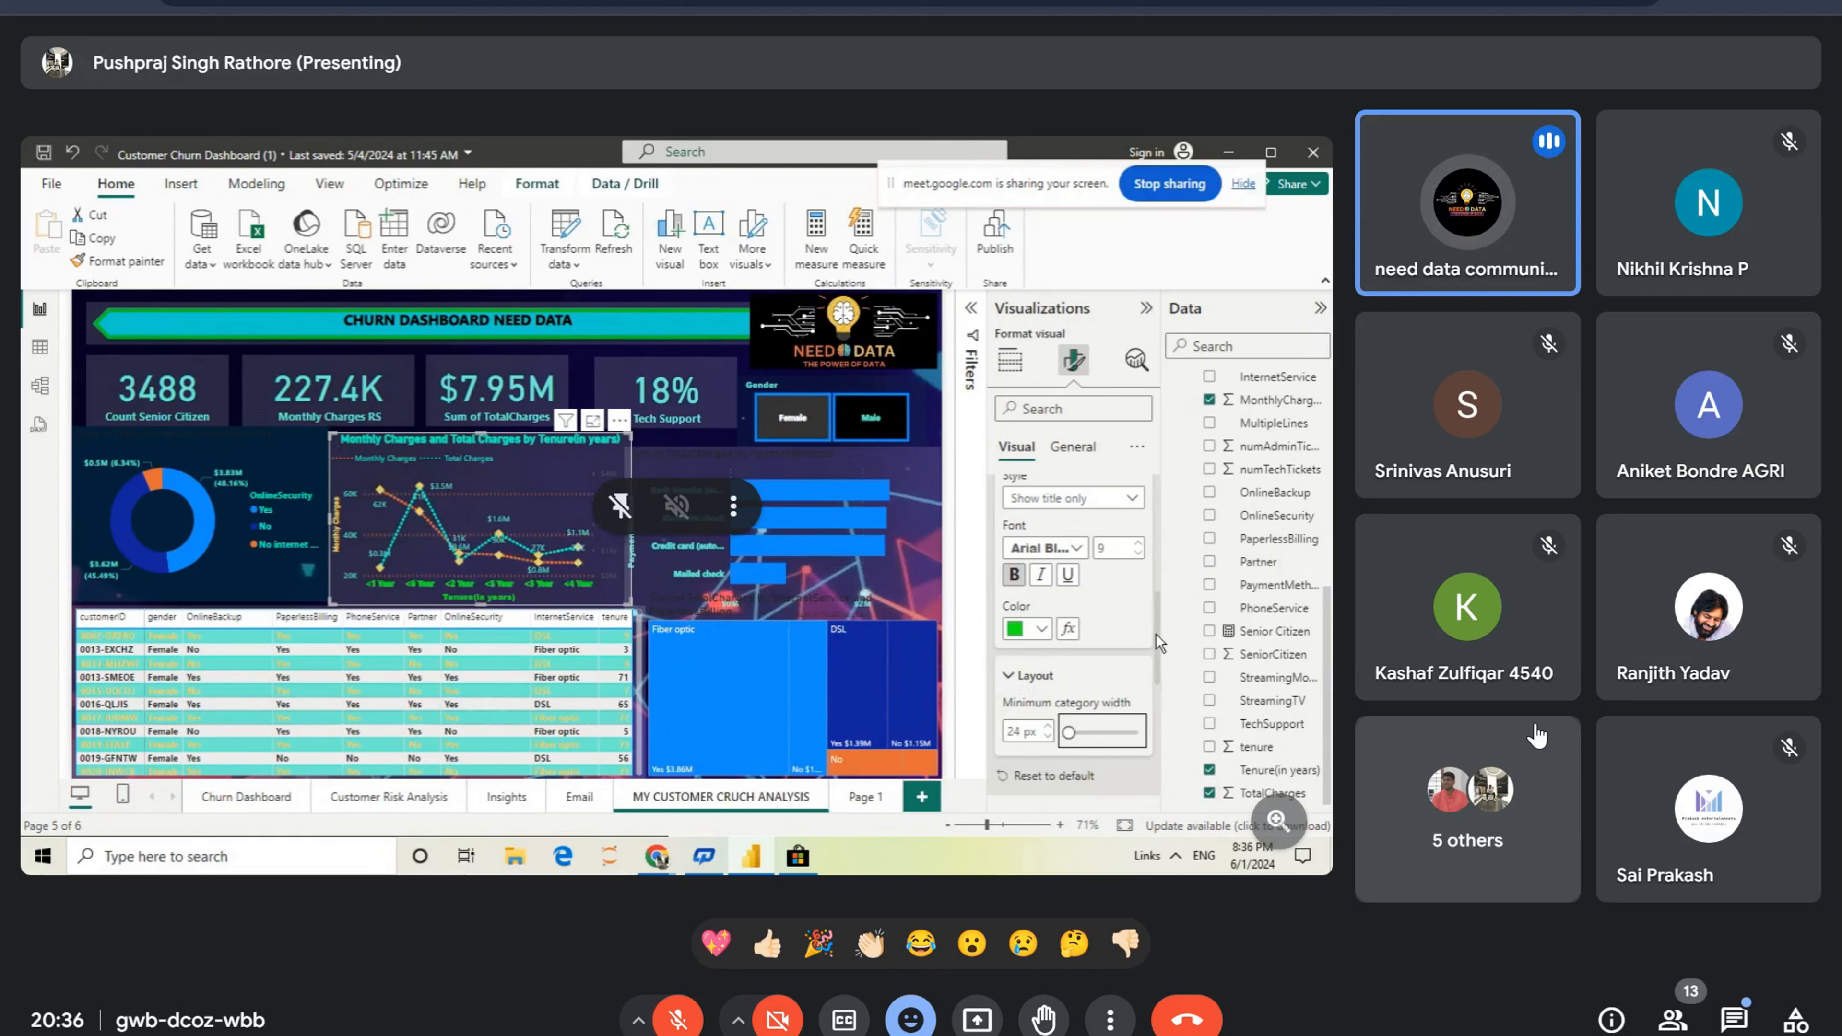
Step: Try gold and purple #A666B0 for the line chart's Y-axis values and settle on magenta #D404F6
left_click_drag(1157, 634, 1158, 702)
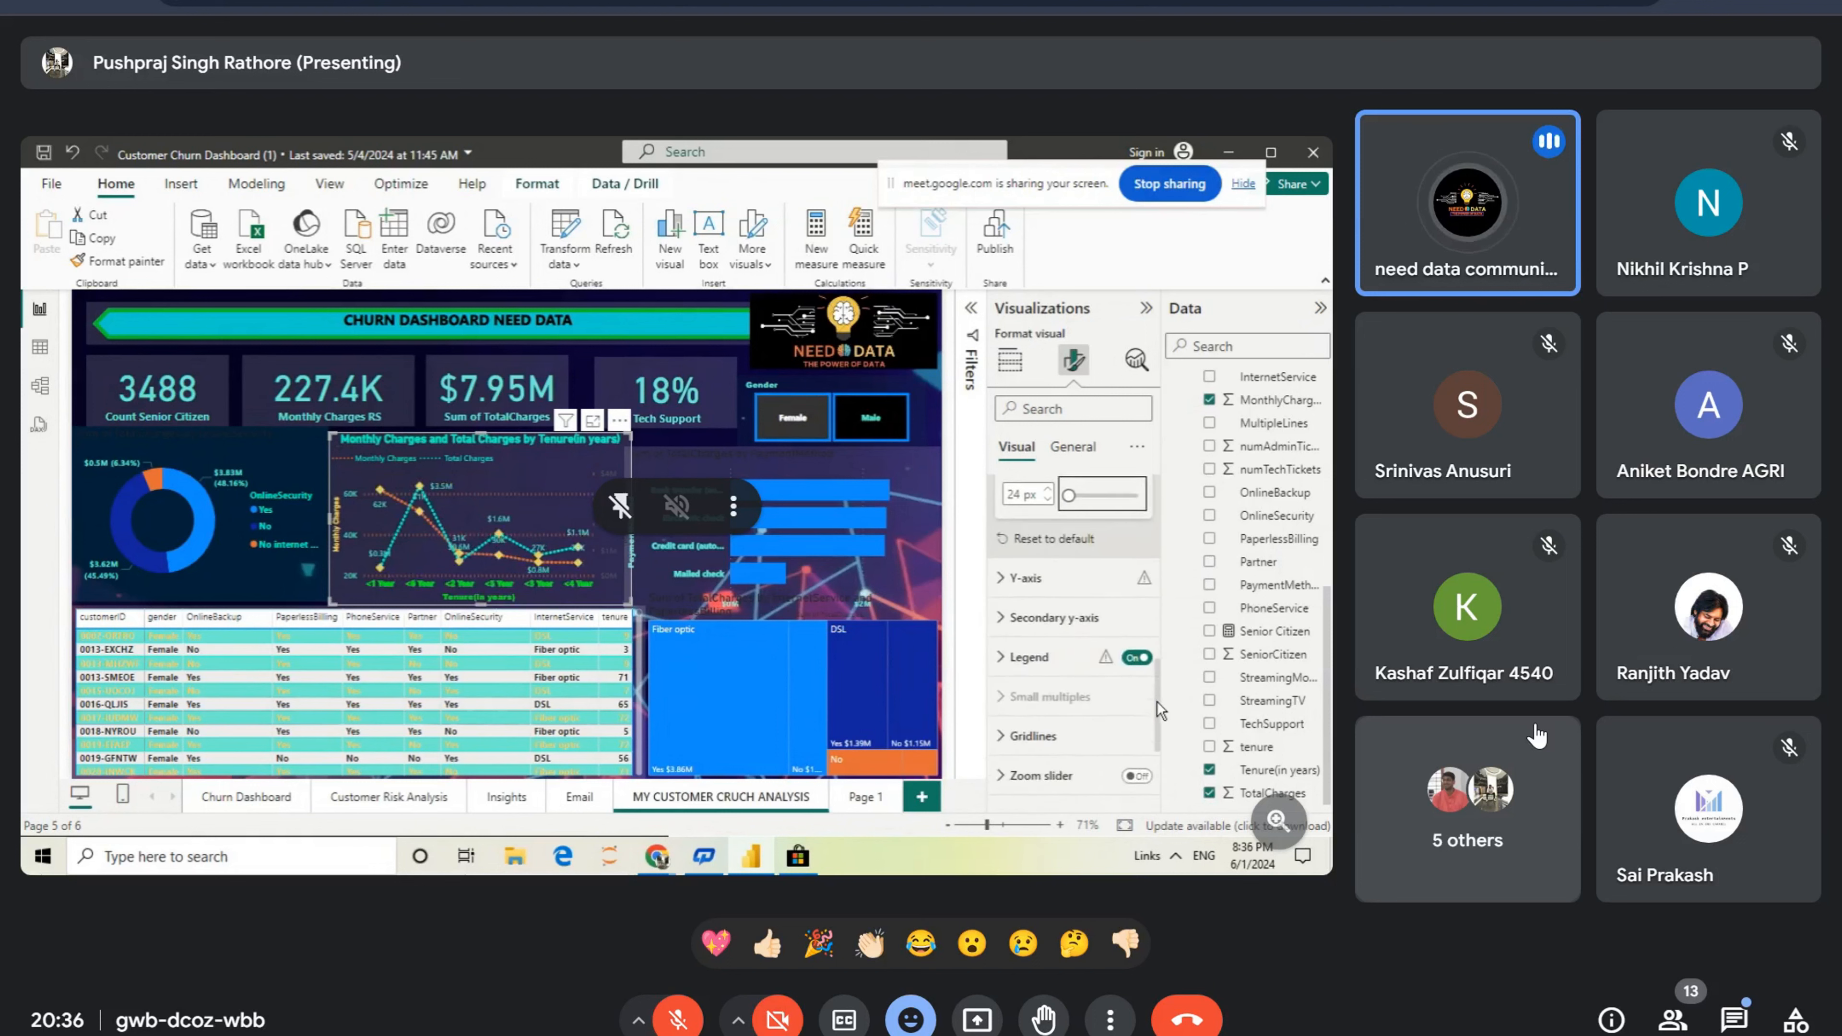
left_click(1001, 573)
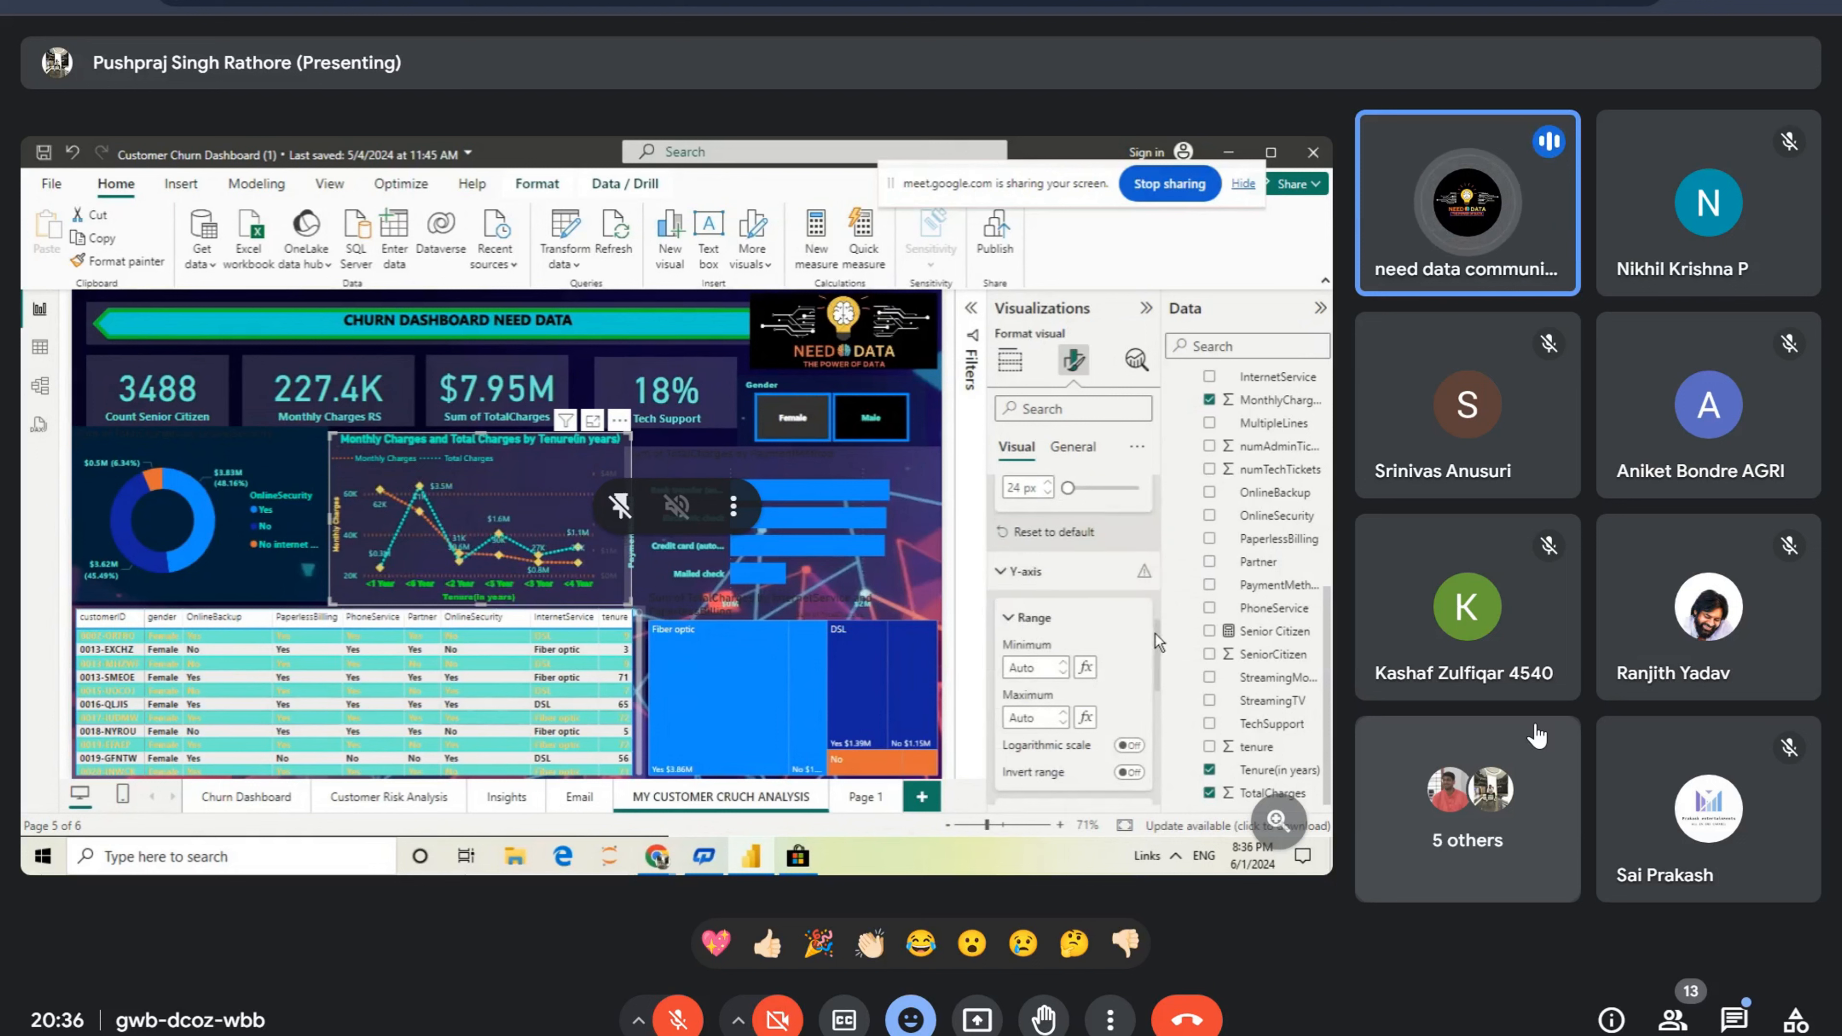
left_click_drag(1158, 642, 1158, 691)
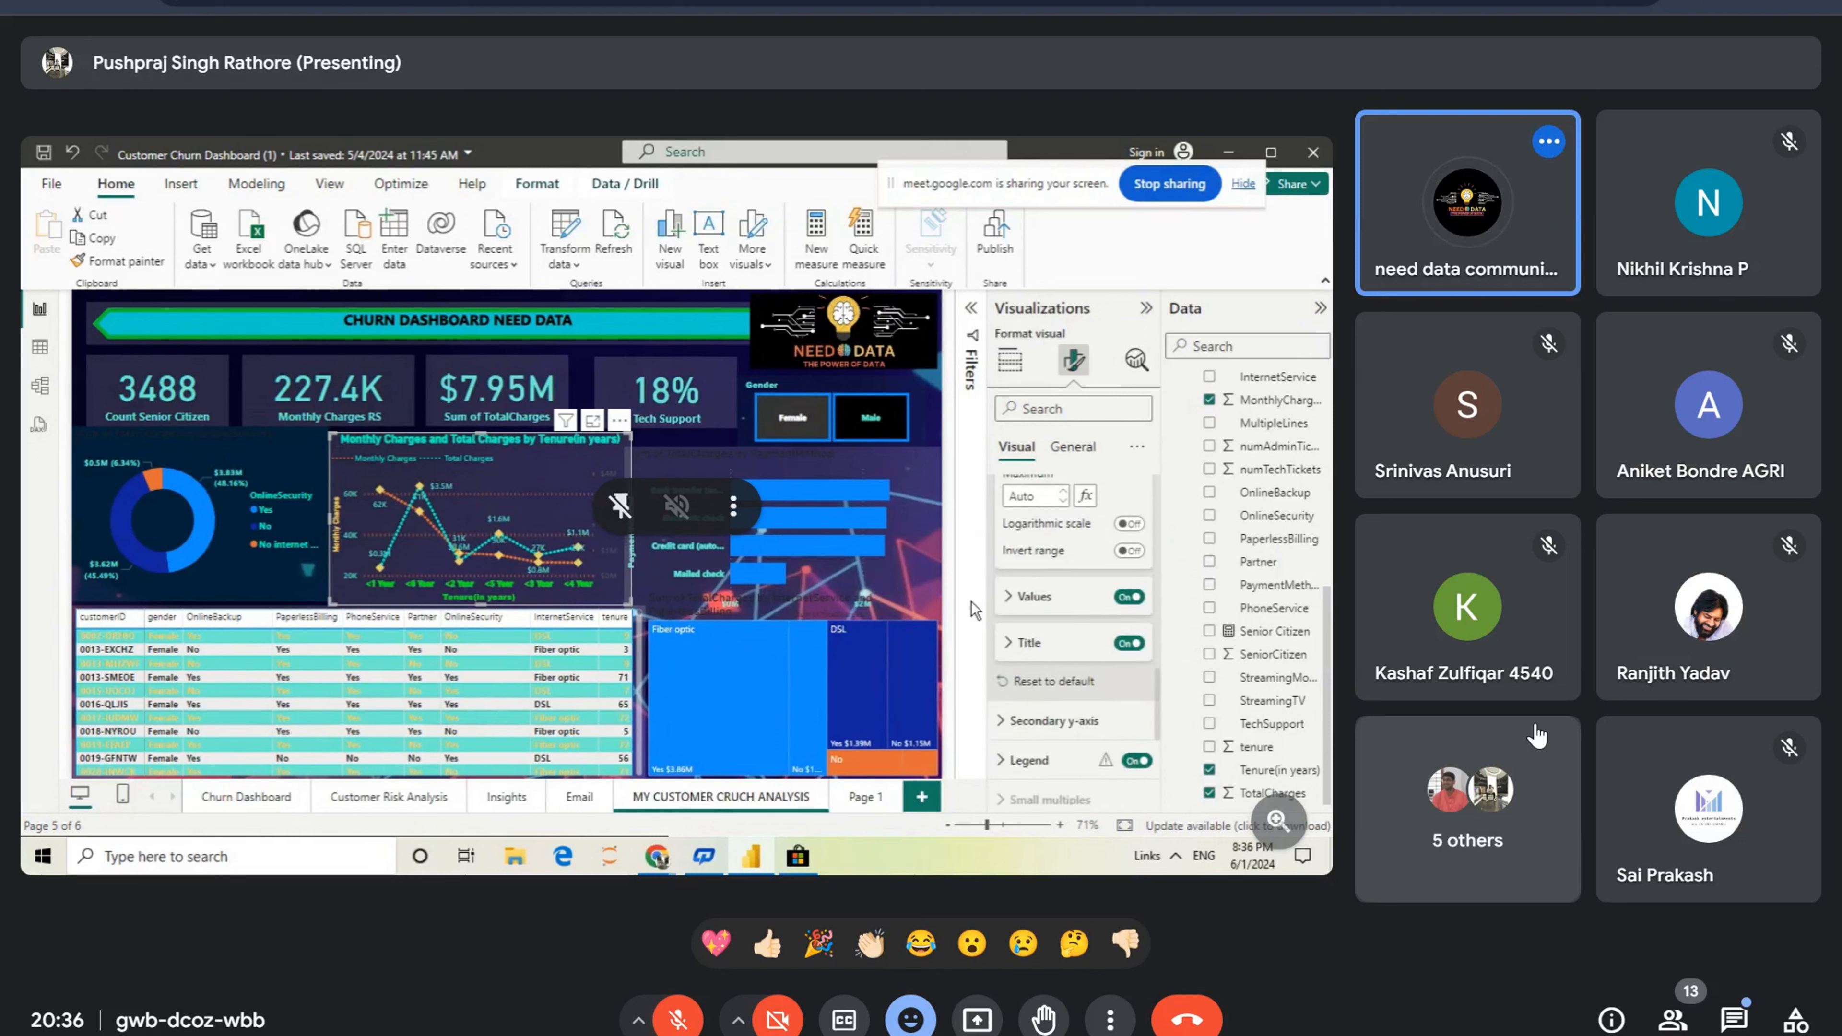
left_click(1000, 597)
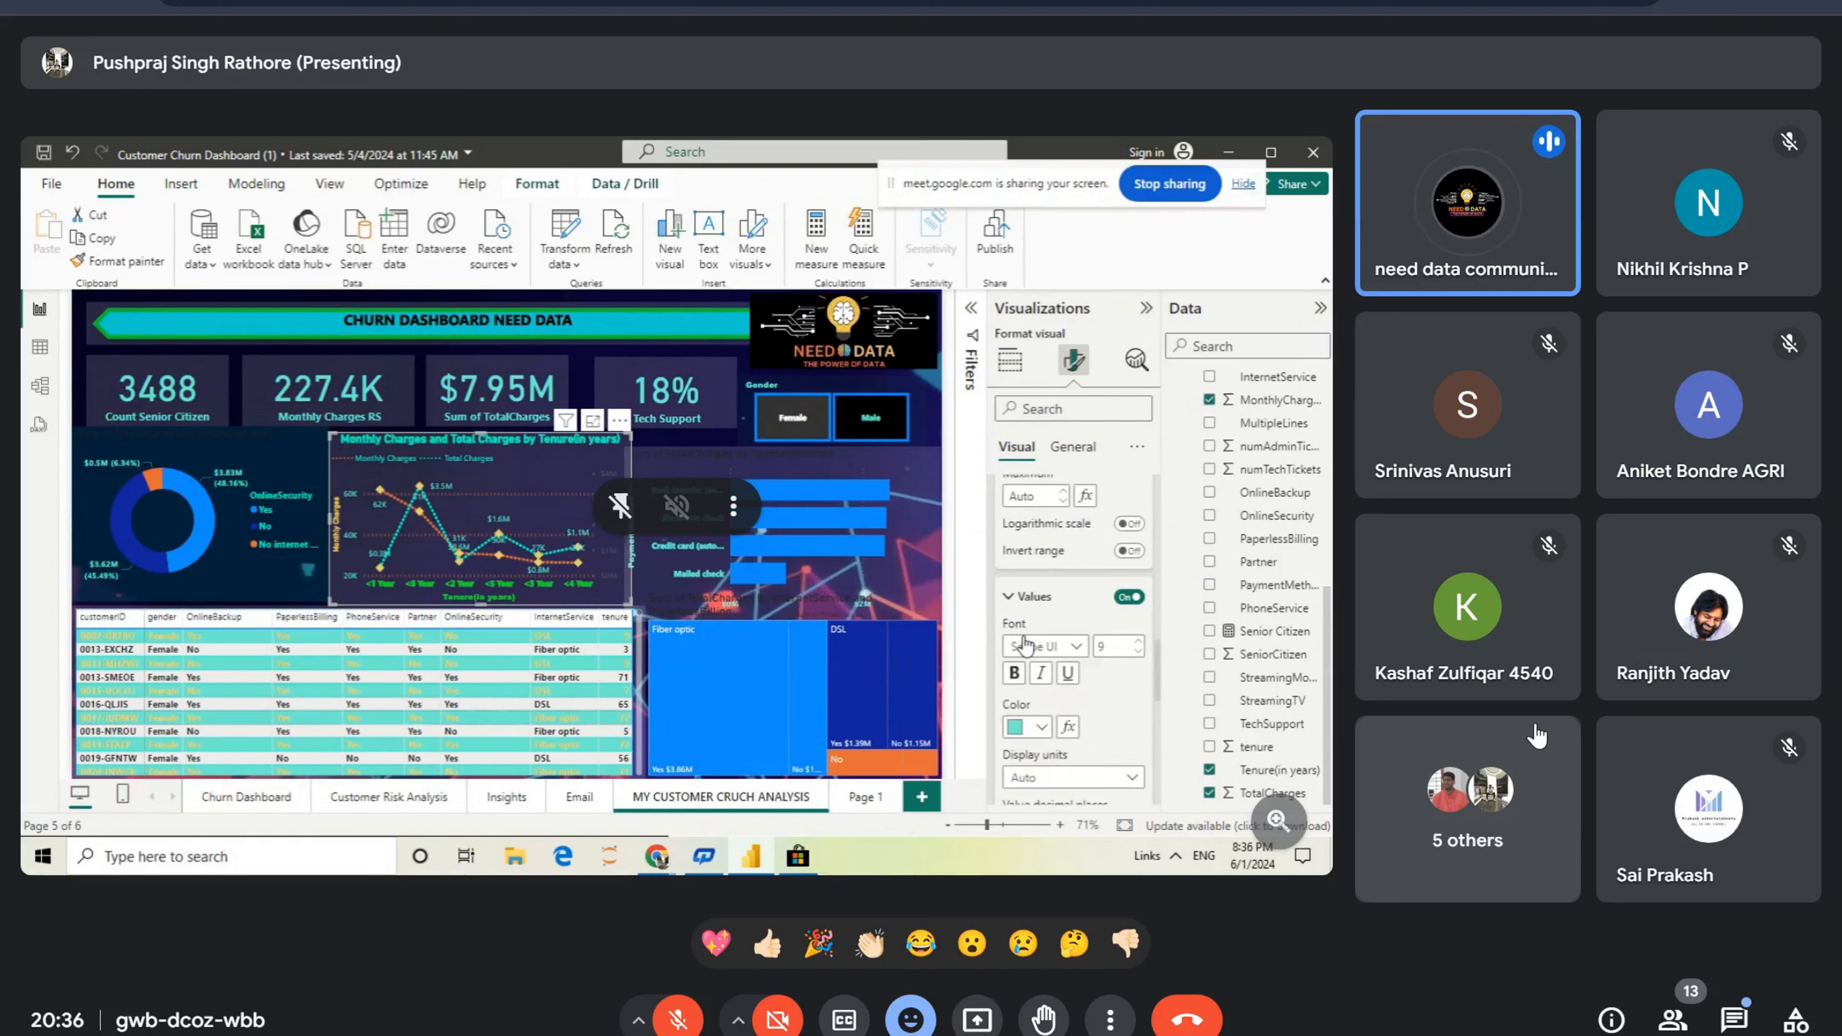
left_click(1041, 727)
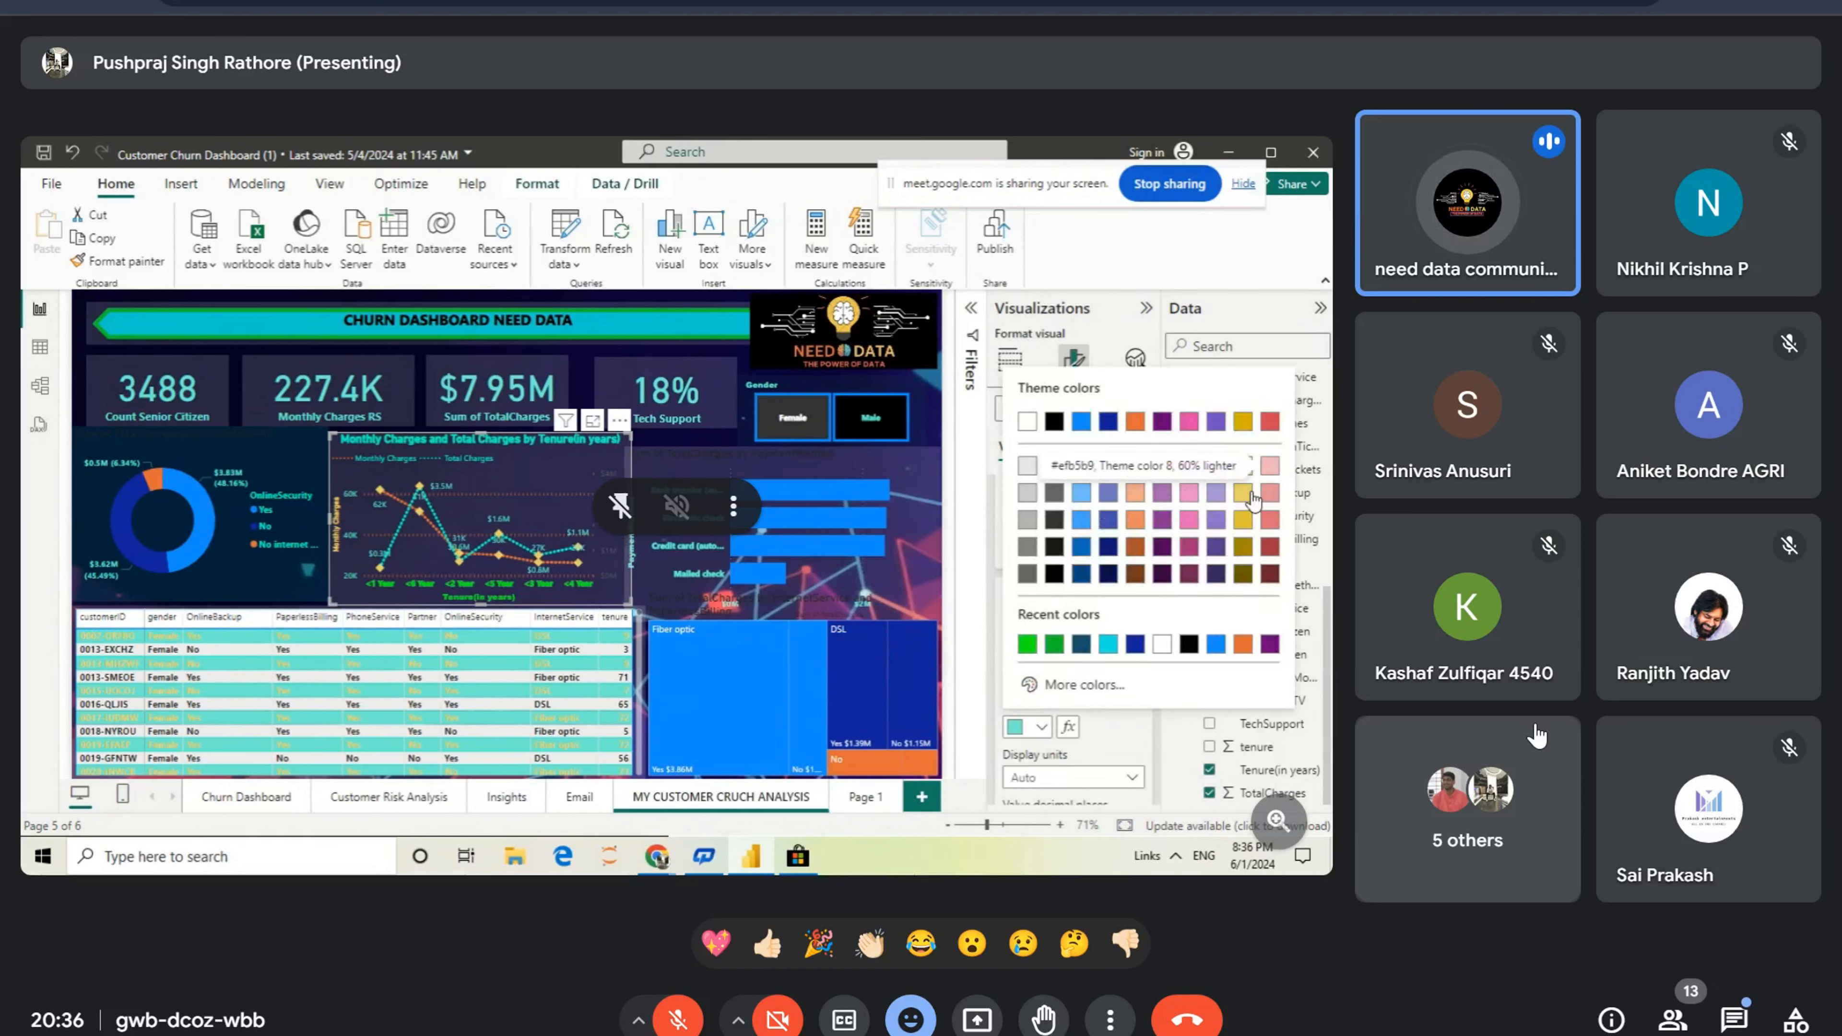
left_click(1243, 520)
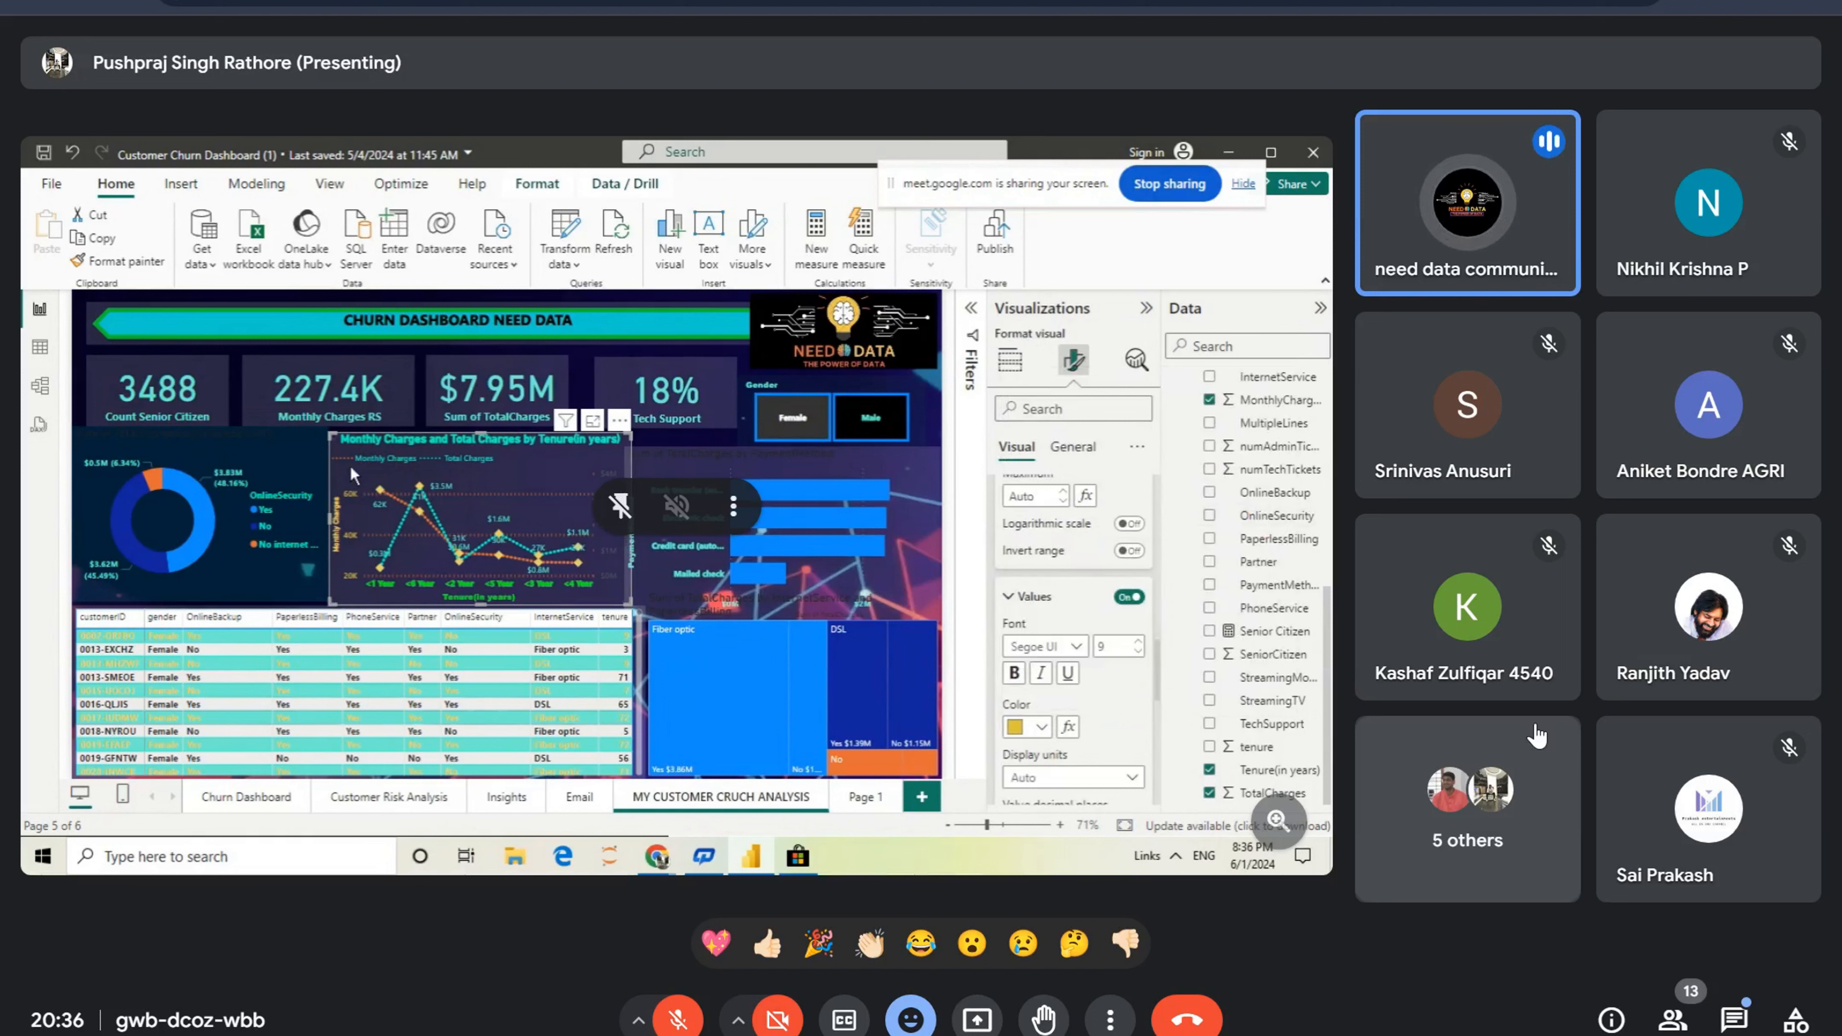
left_click(1042, 726)
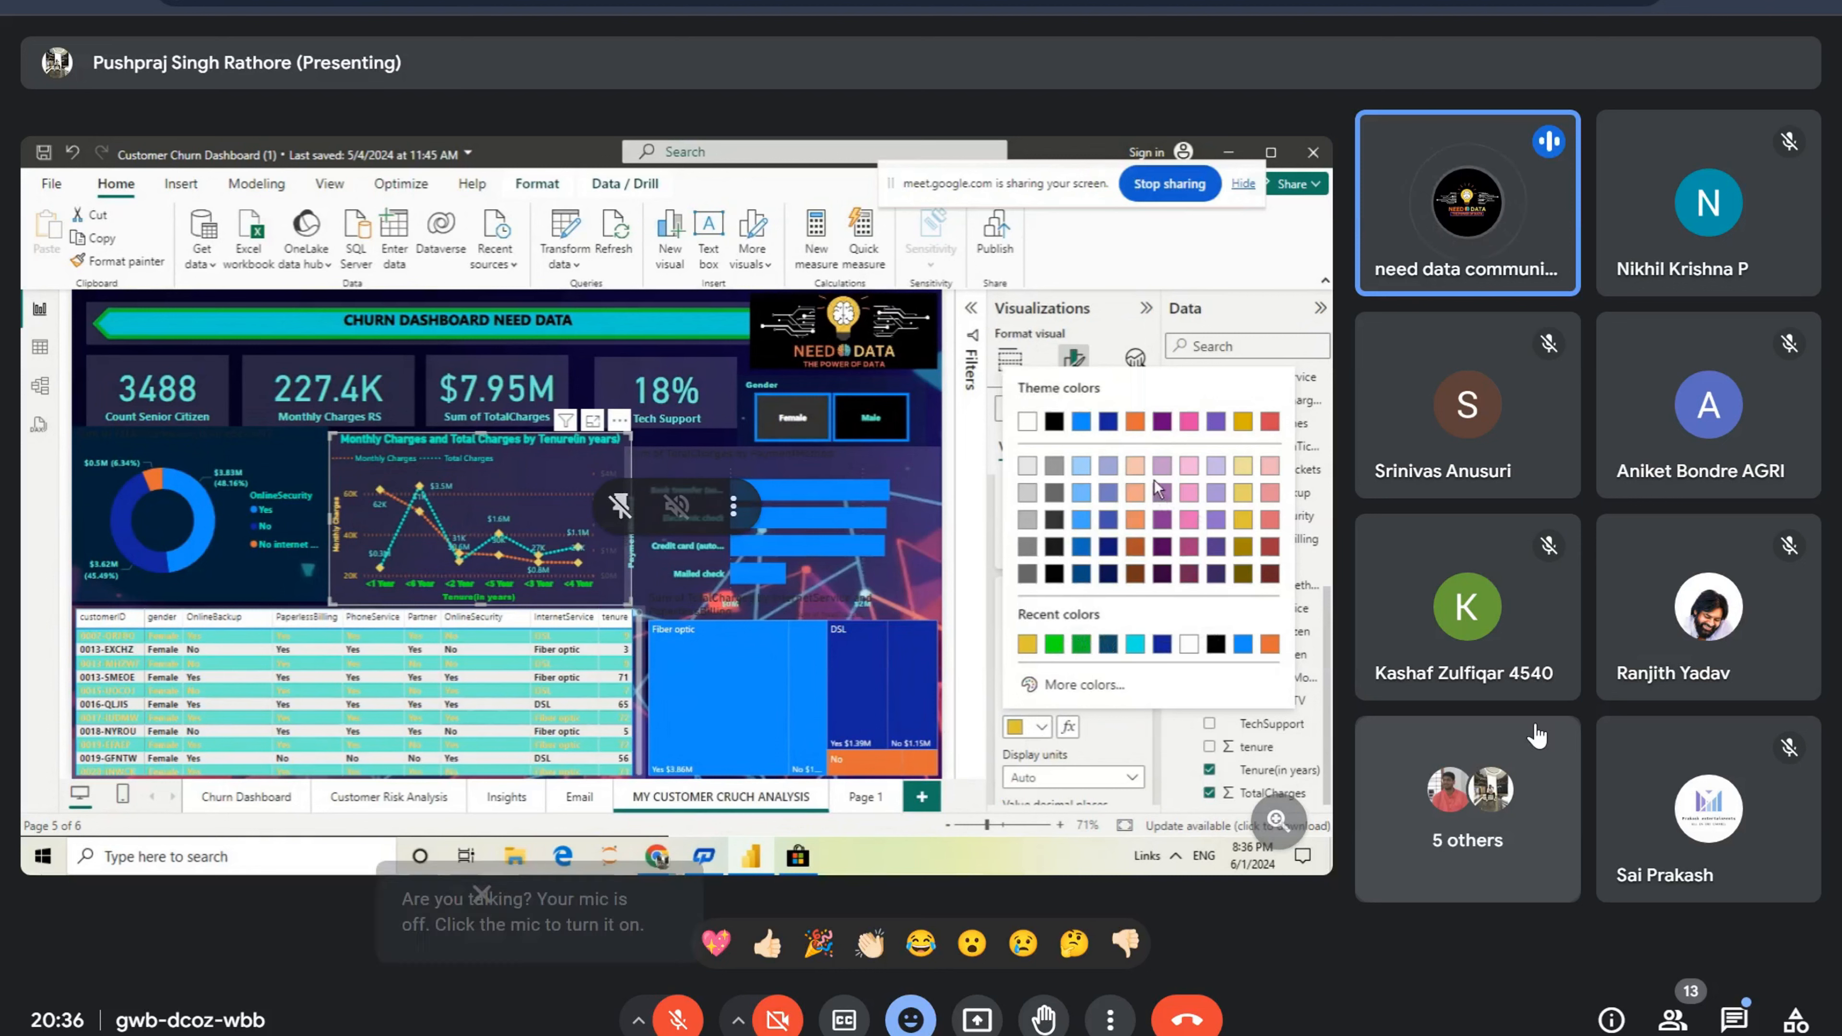
left_click(1162, 493)
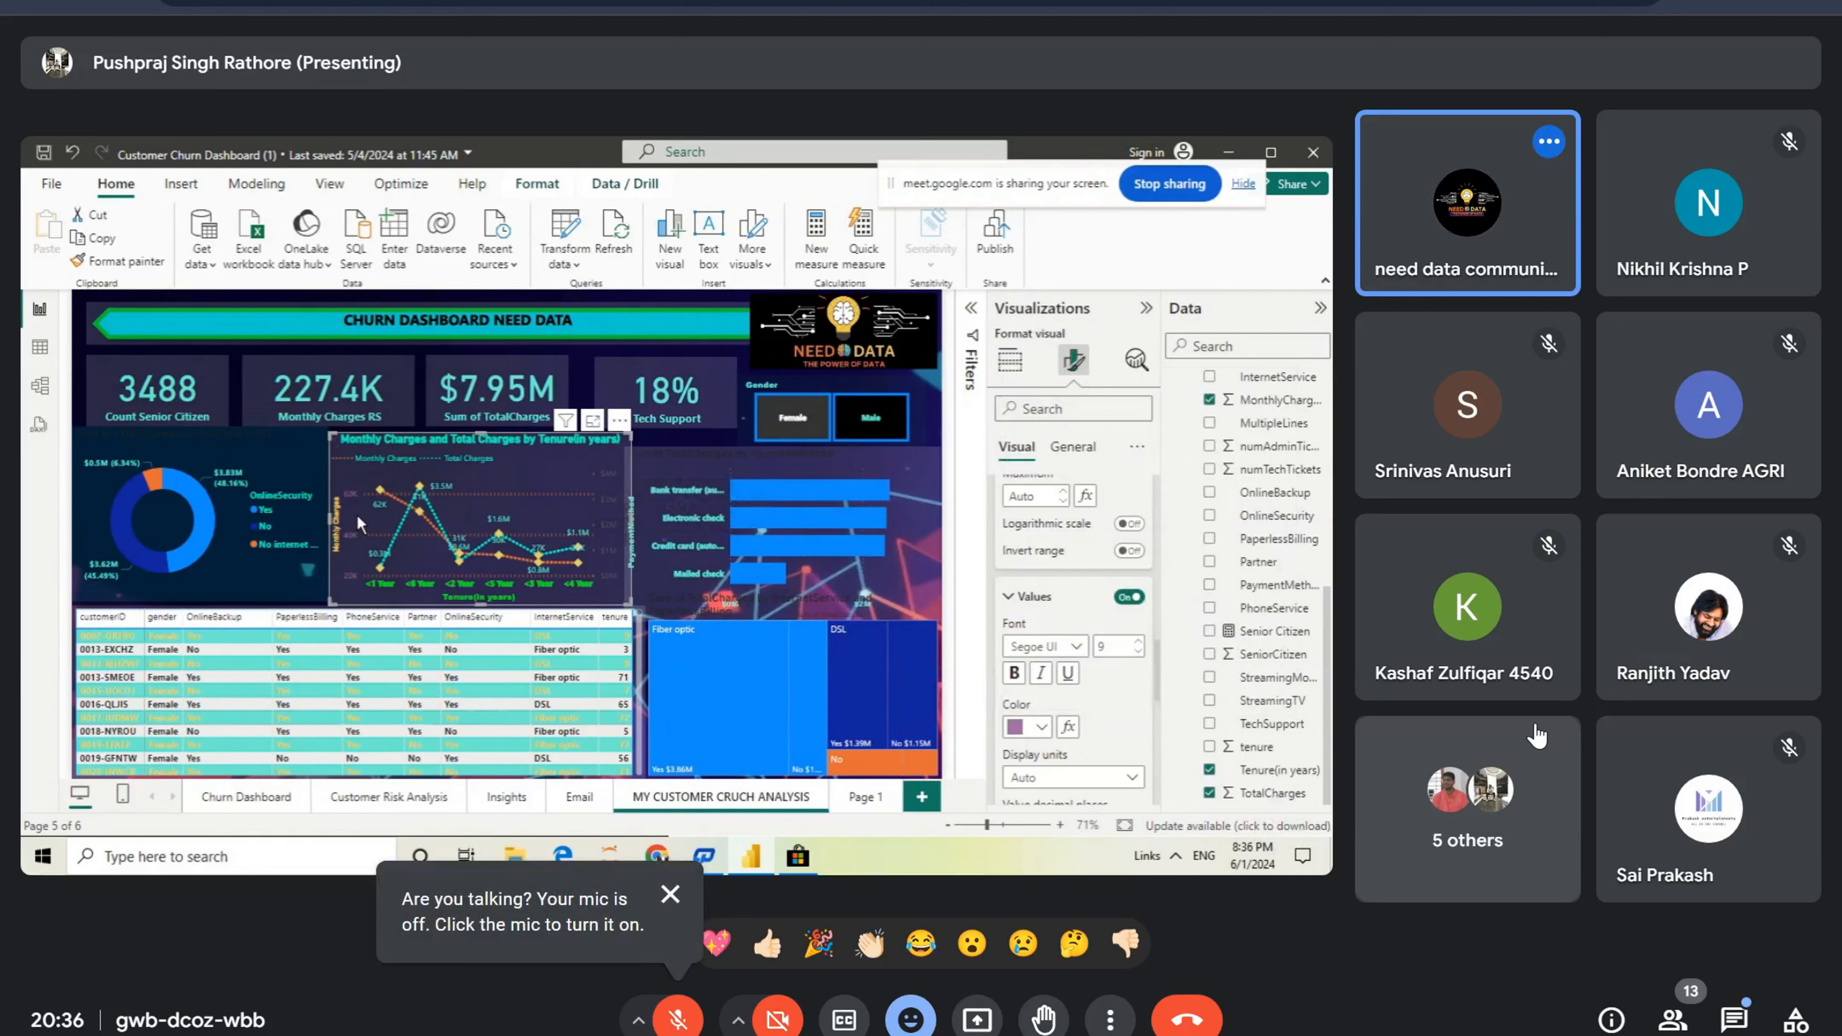
left_click(1040, 727)
left_click(1077, 684)
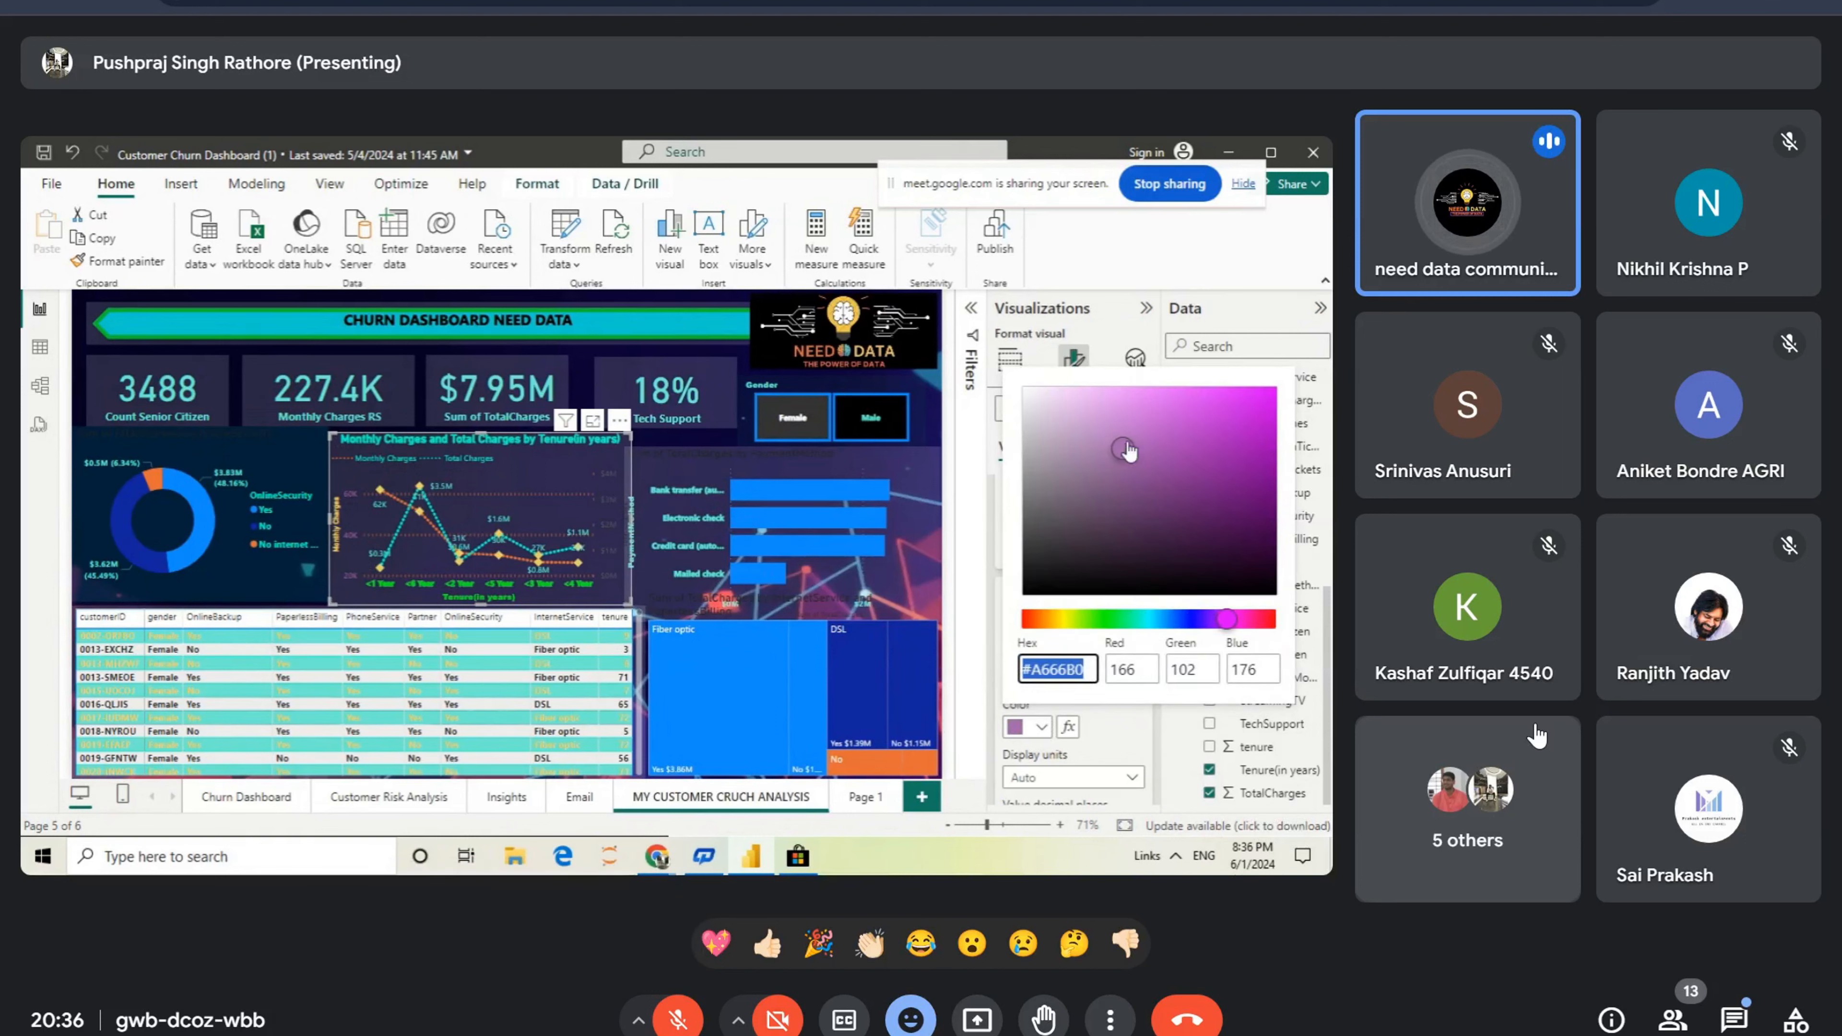
left_click_drag(1122, 449, 1273, 404)
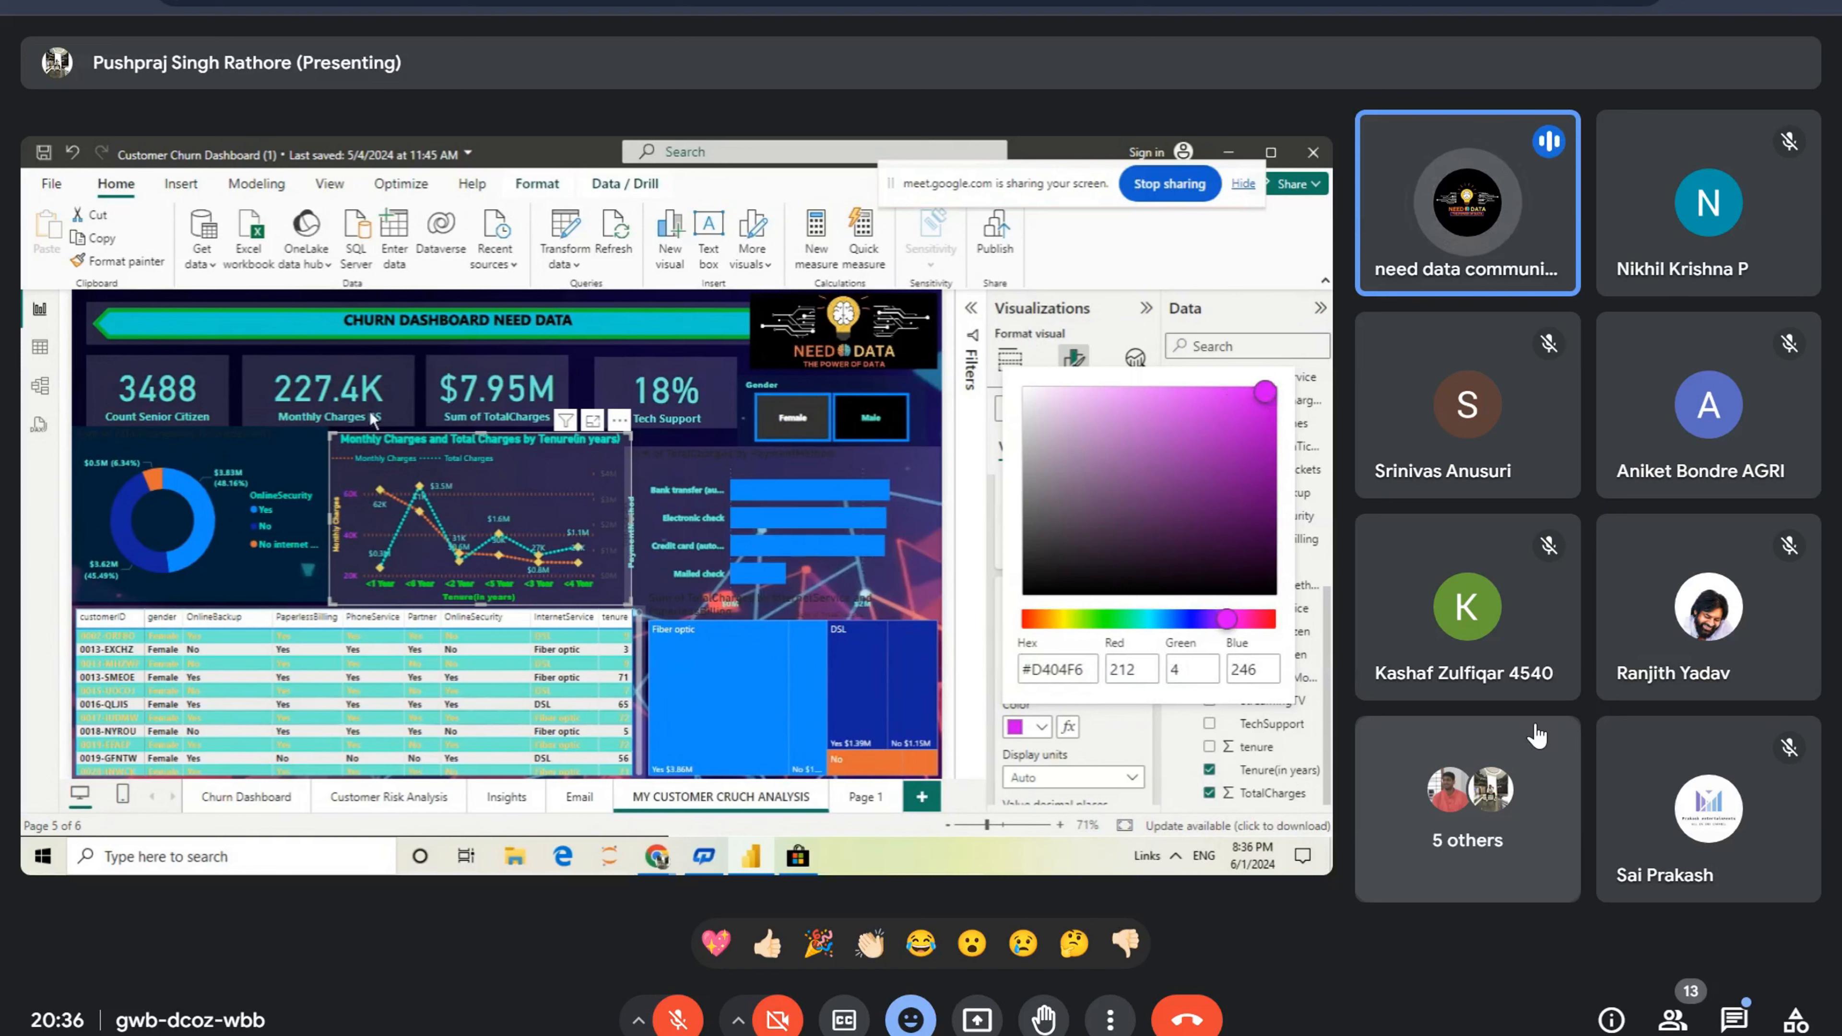
left_click(1133, 754)
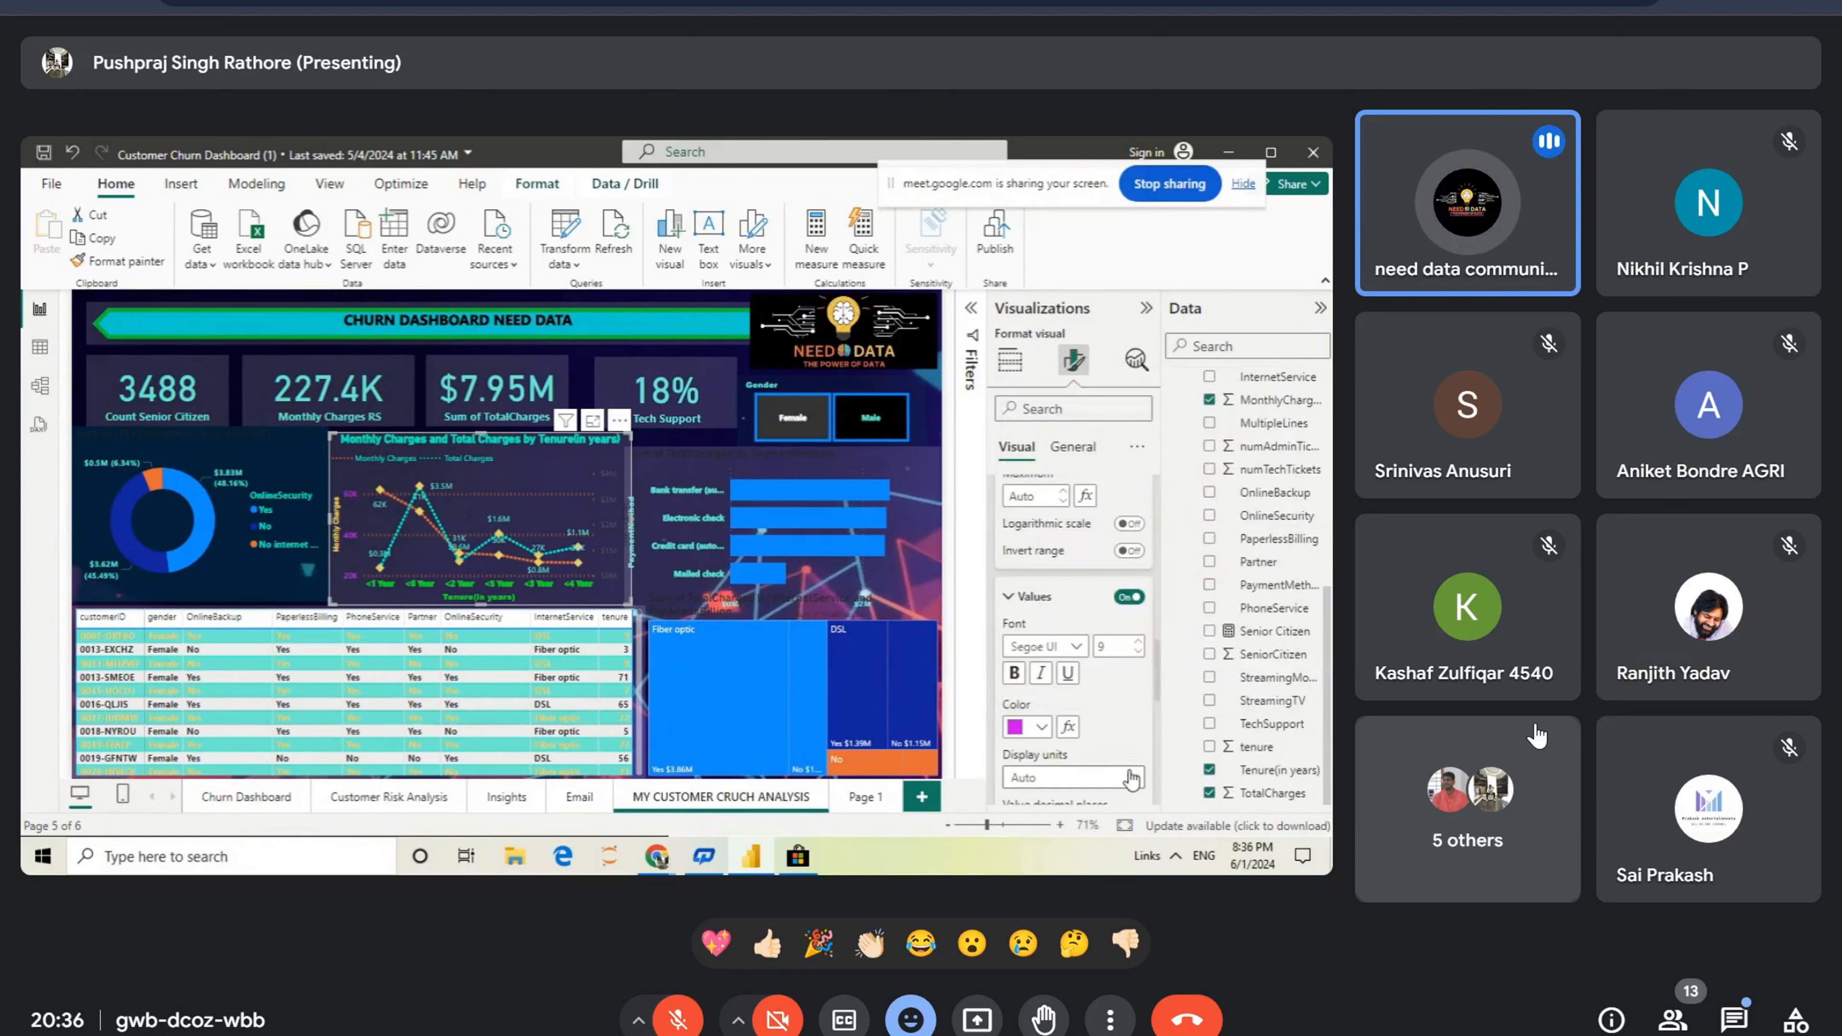
Step: Set the Y-axis values' display units to Thousands, try Millions, and return to Thousands
left_click(1132, 779)
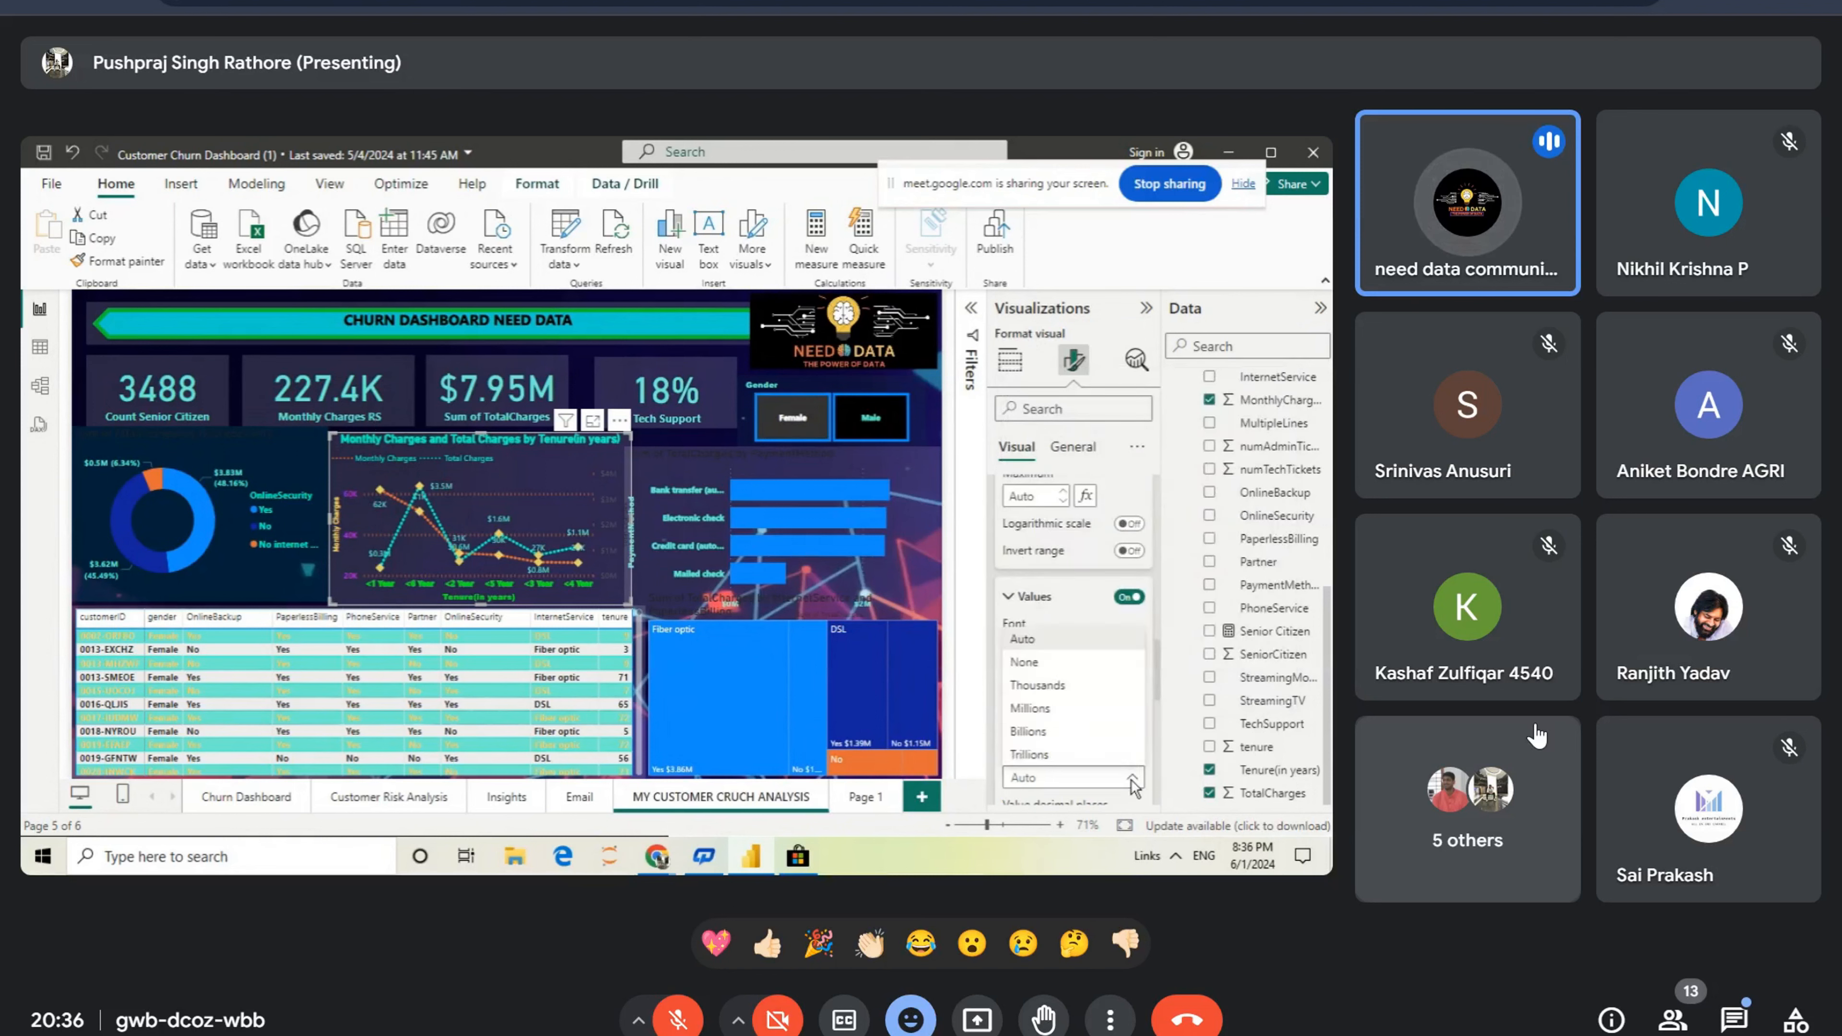
left_click(1041, 690)
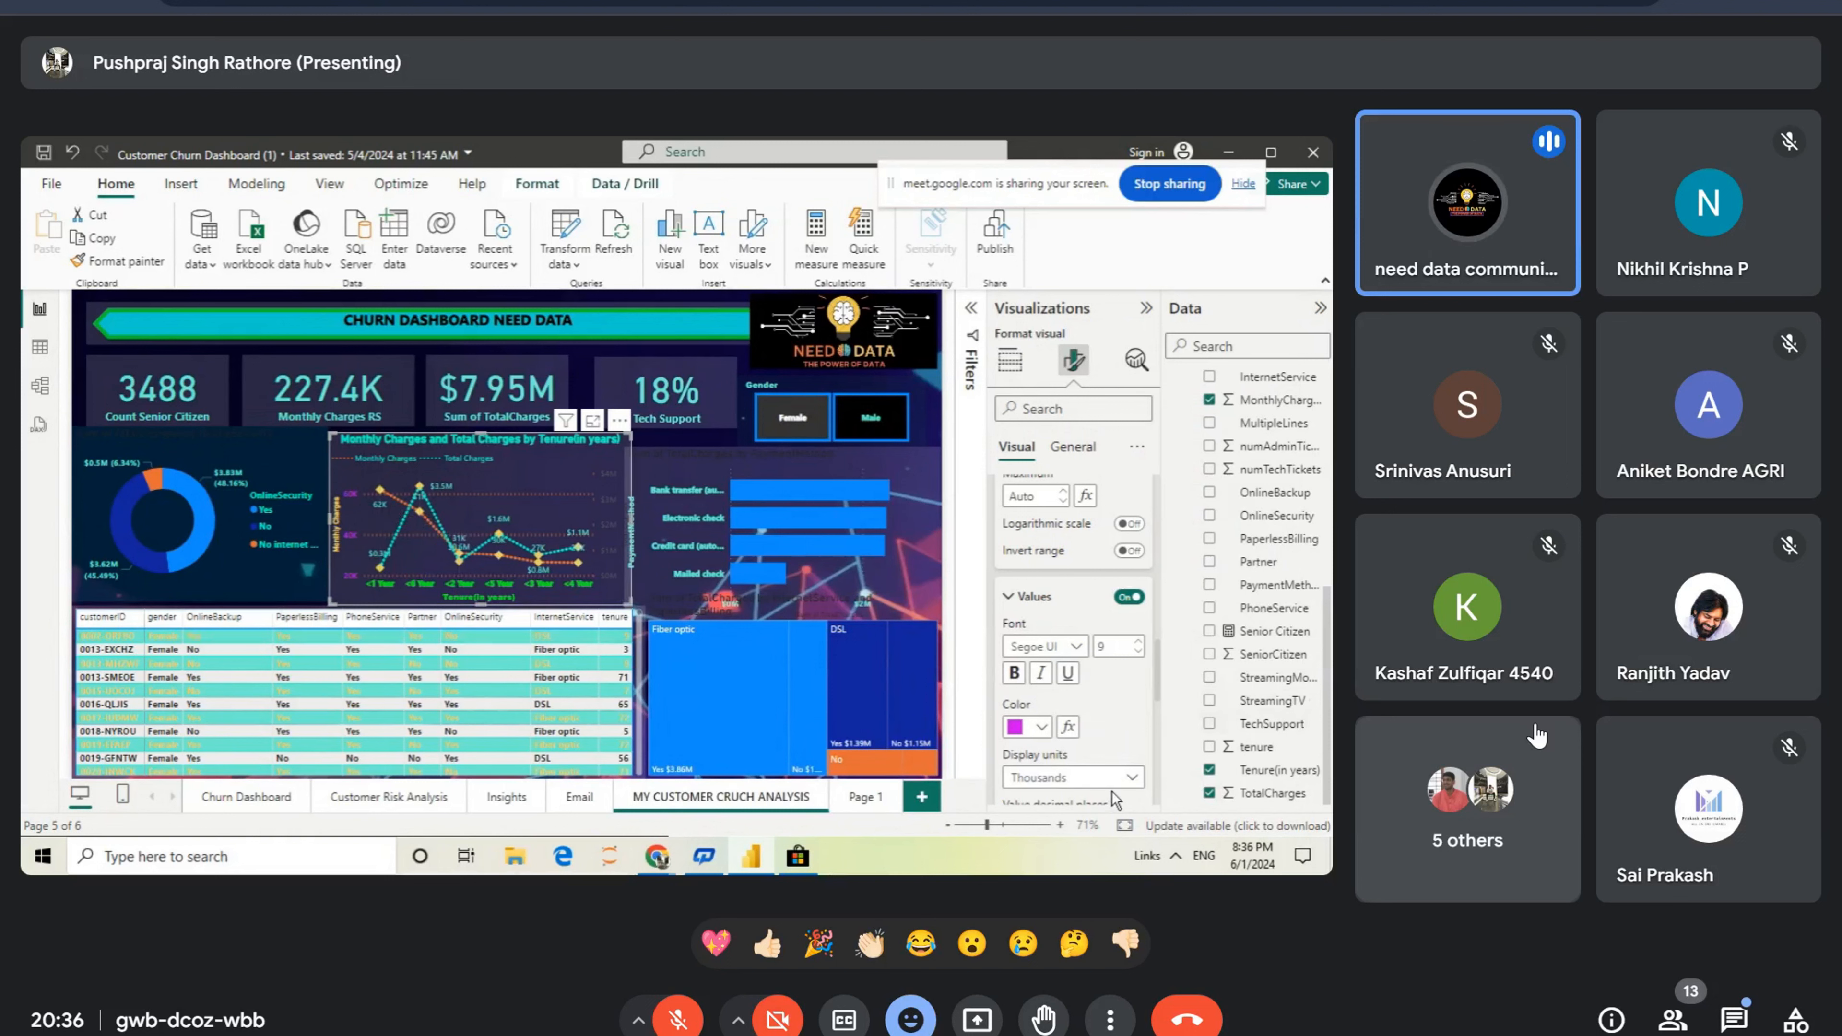
left_click(1134, 779)
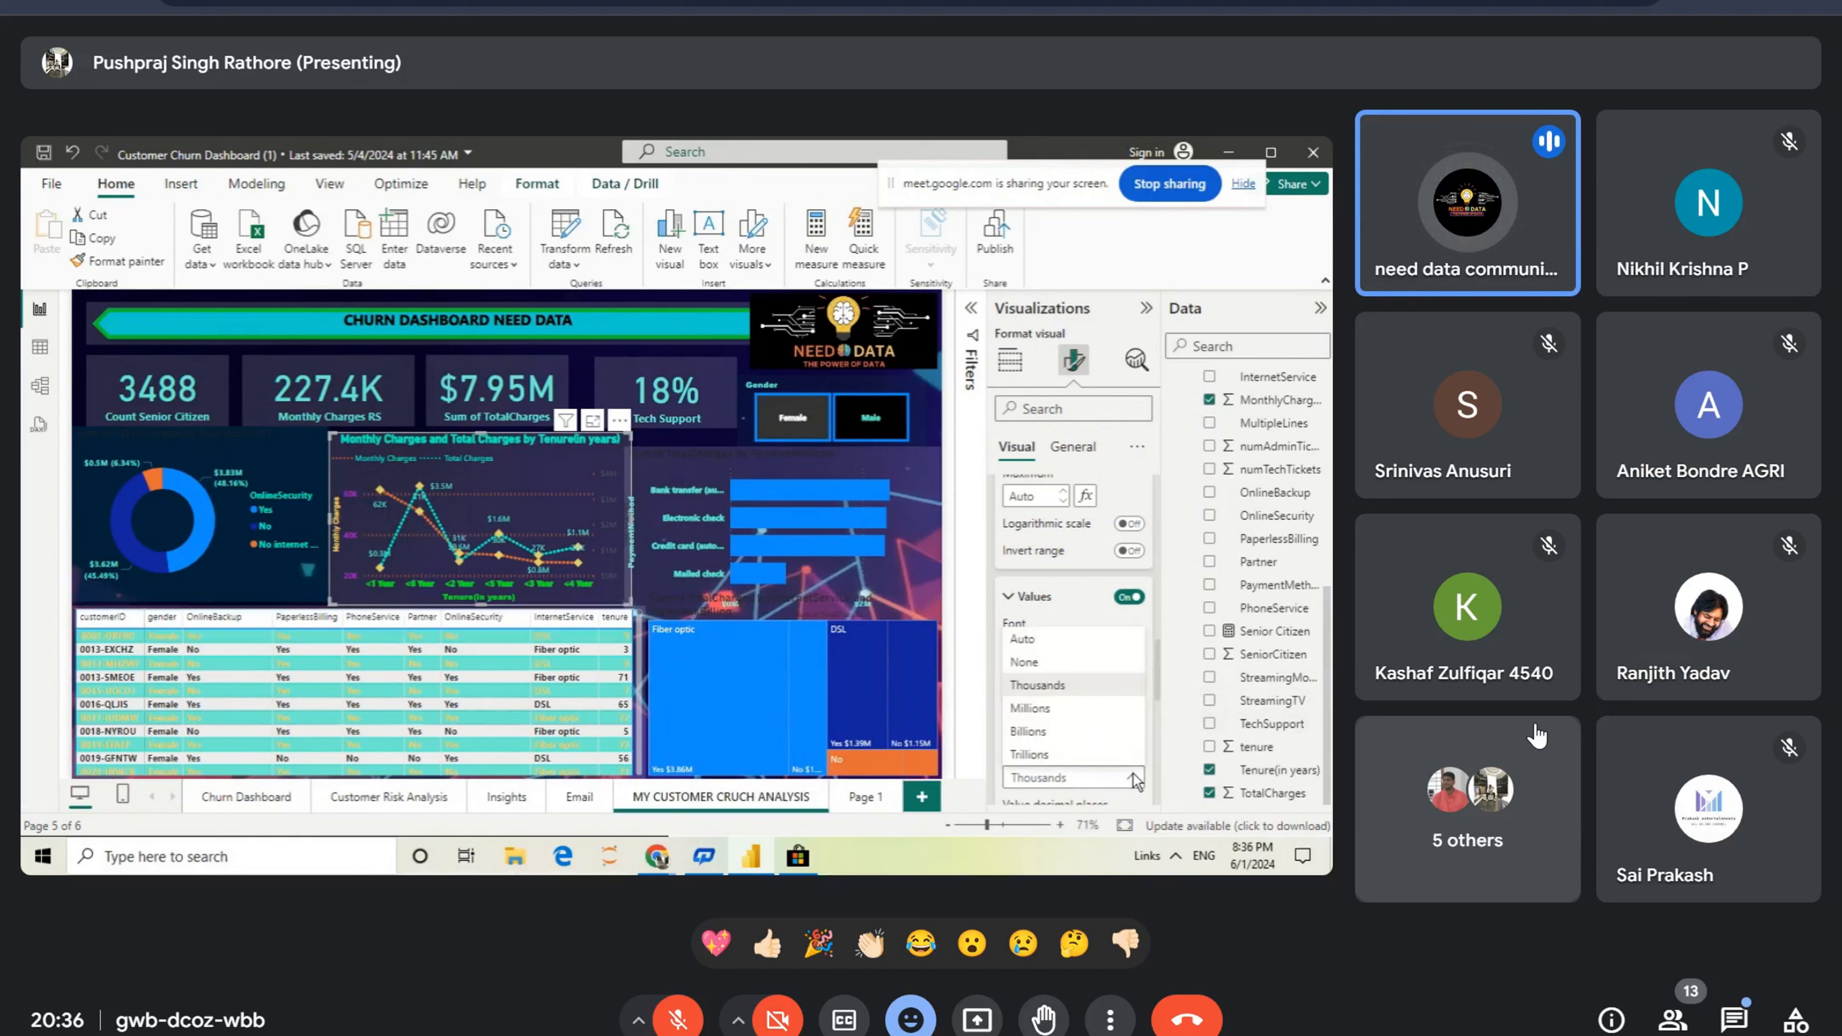
left_click(1052, 710)
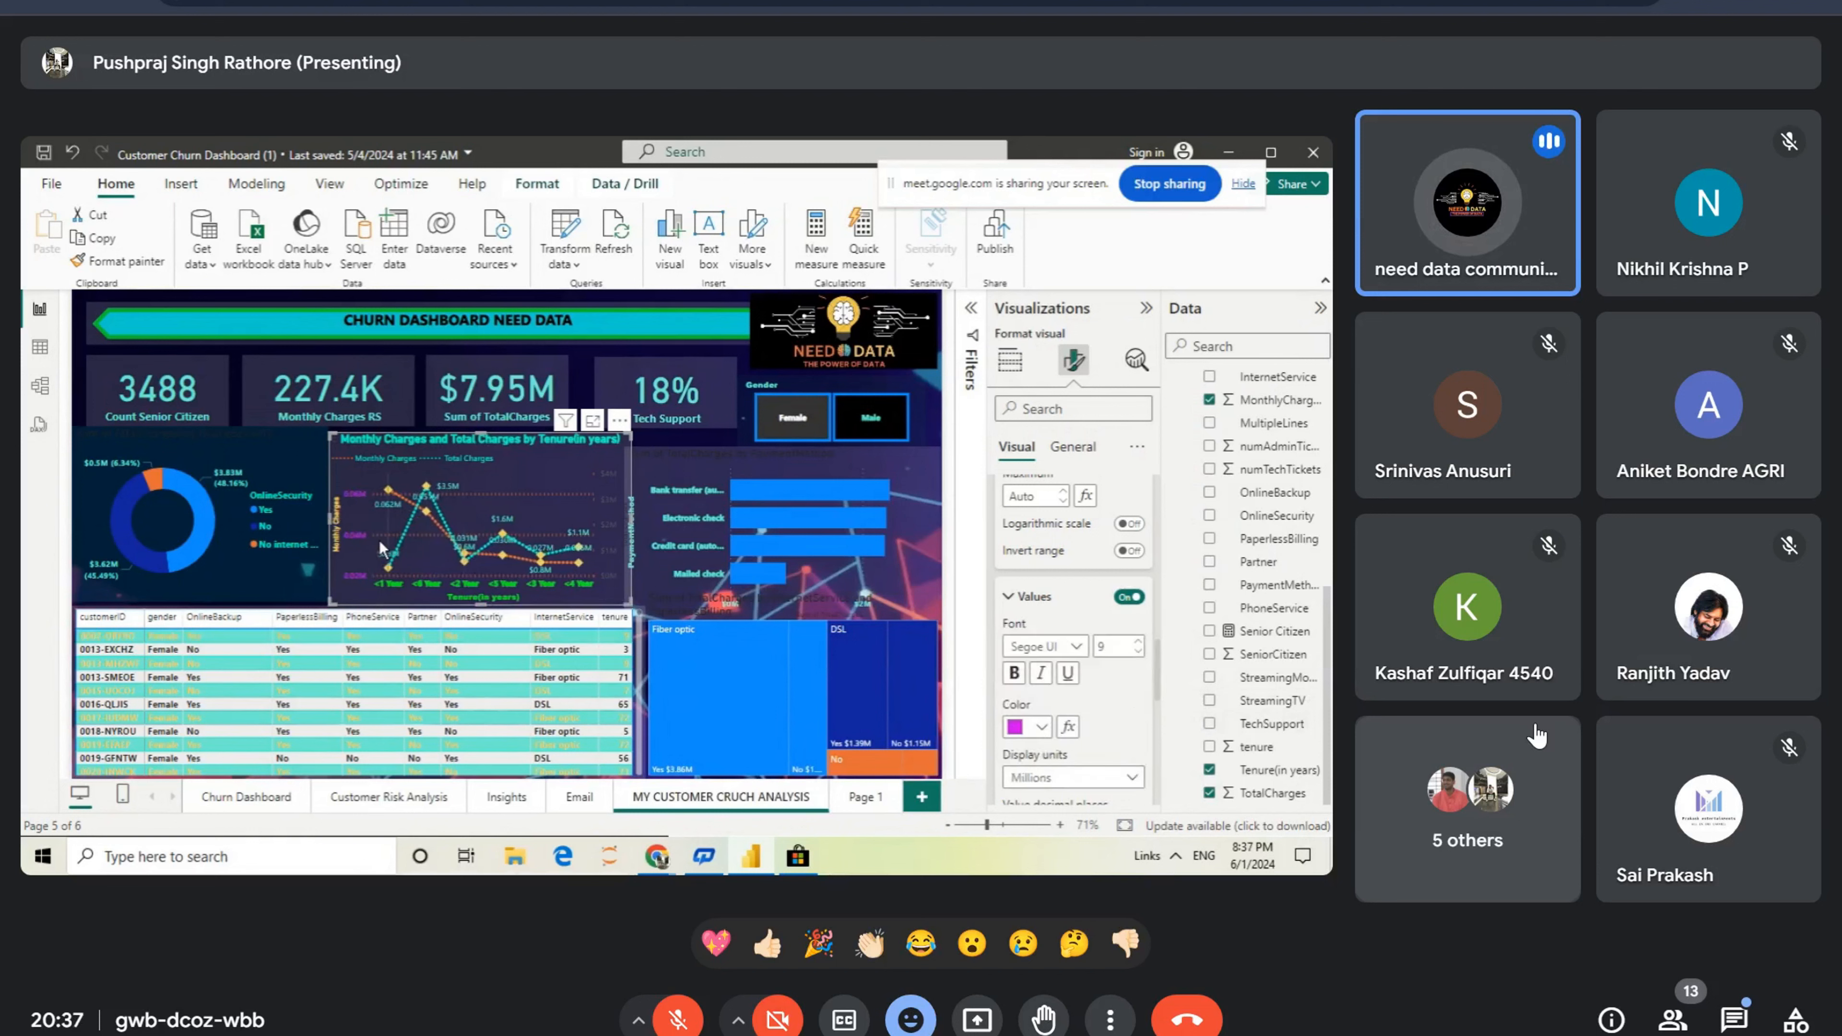
left_click(1135, 781)
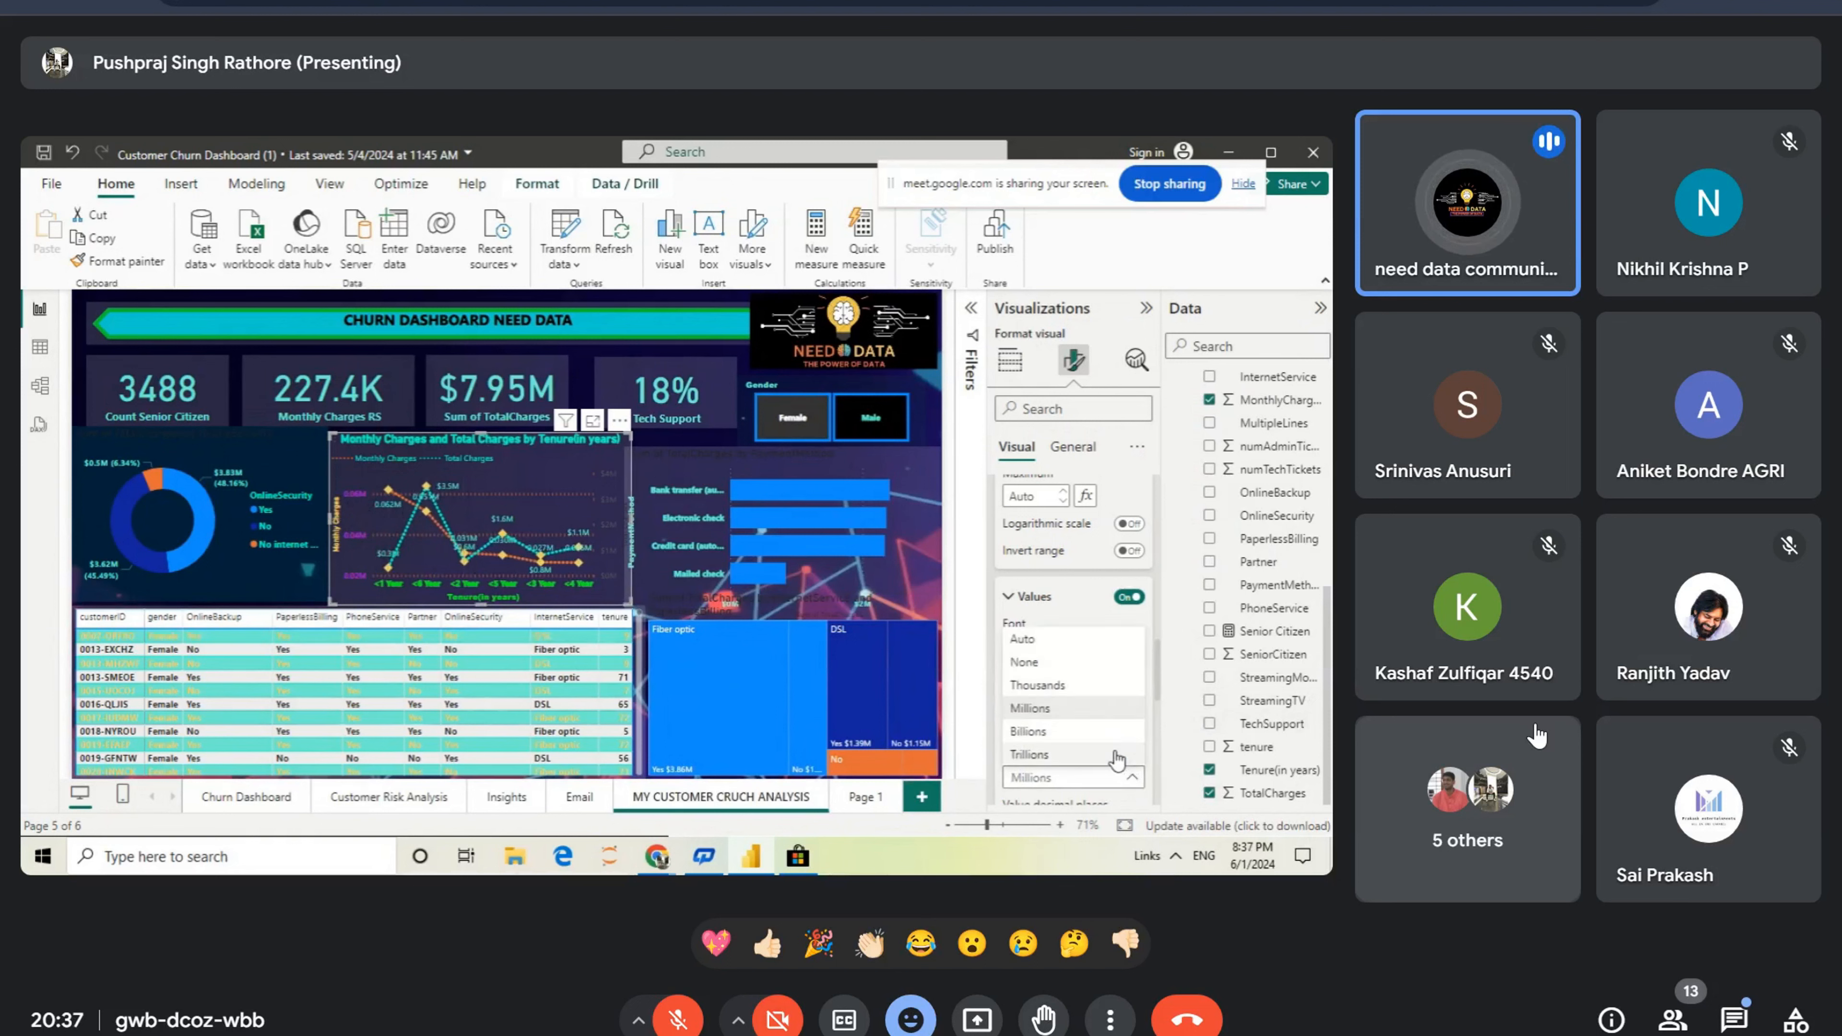
left_click(1075, 698)
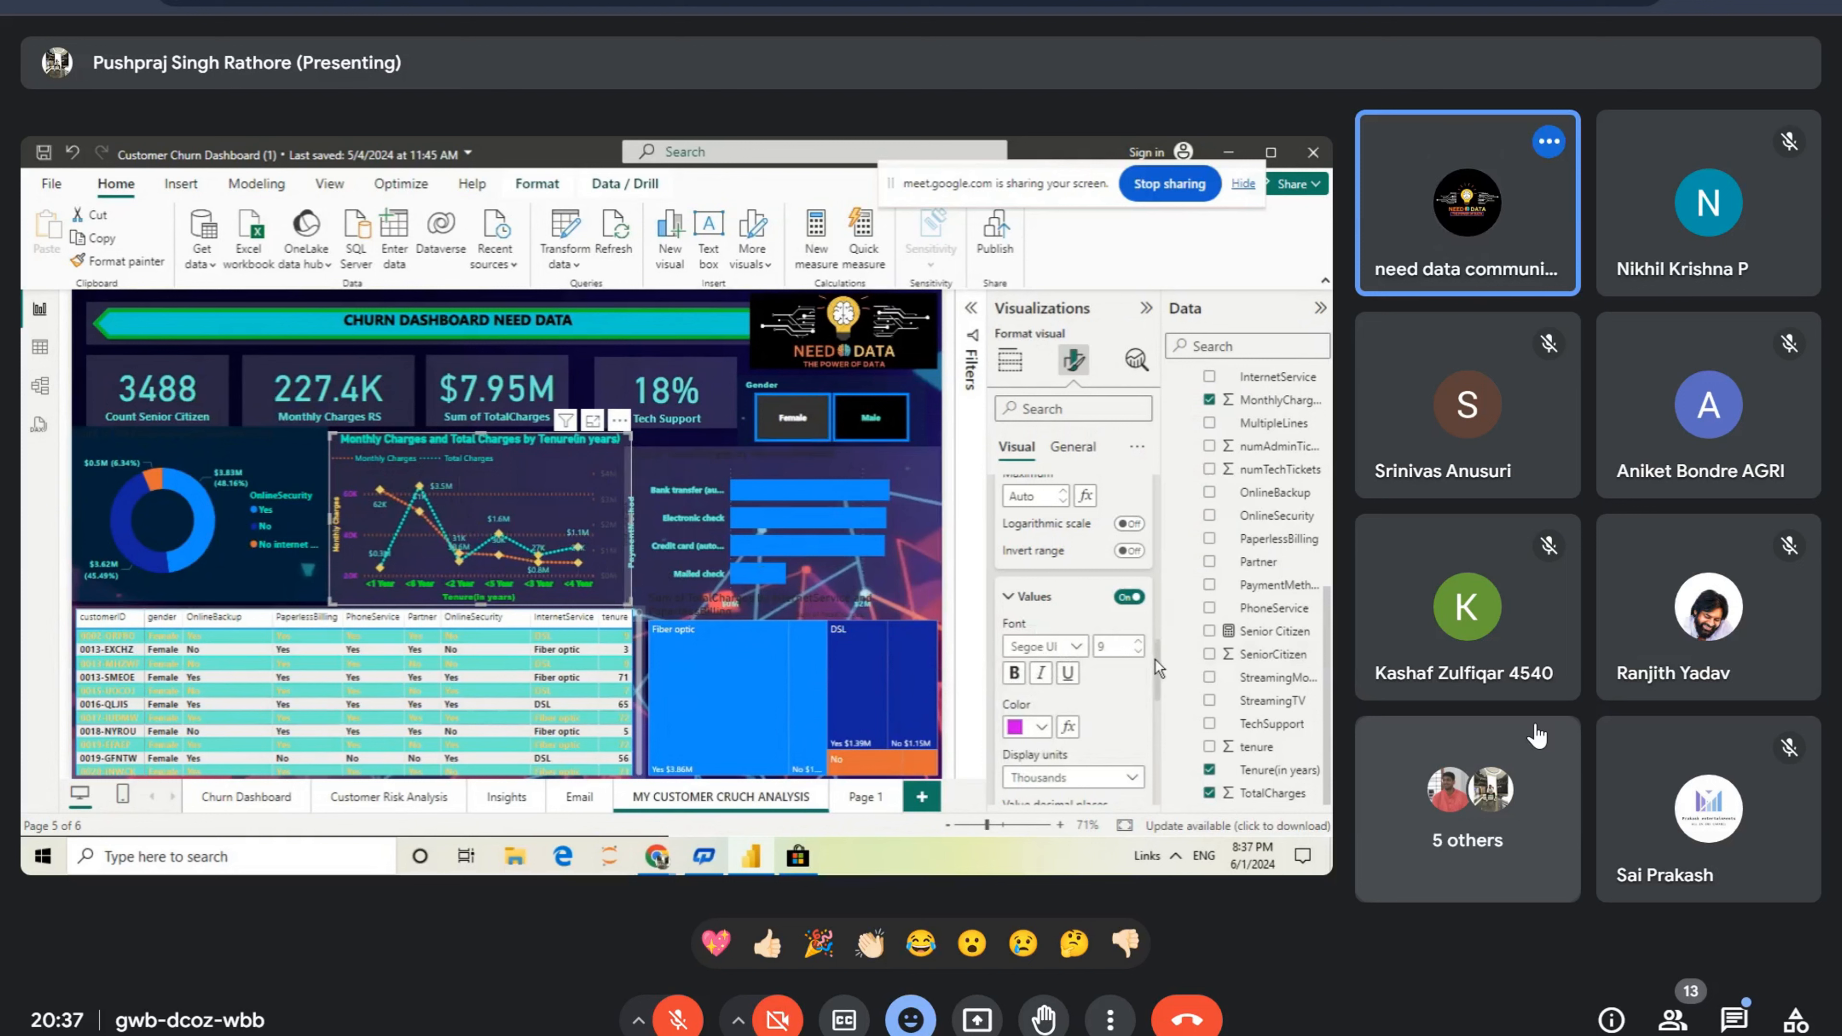
Step: Color the line chart's secondary y-axis values green and set their display units to Thousands
left_click_drag(1157, 660, 1156, 726)
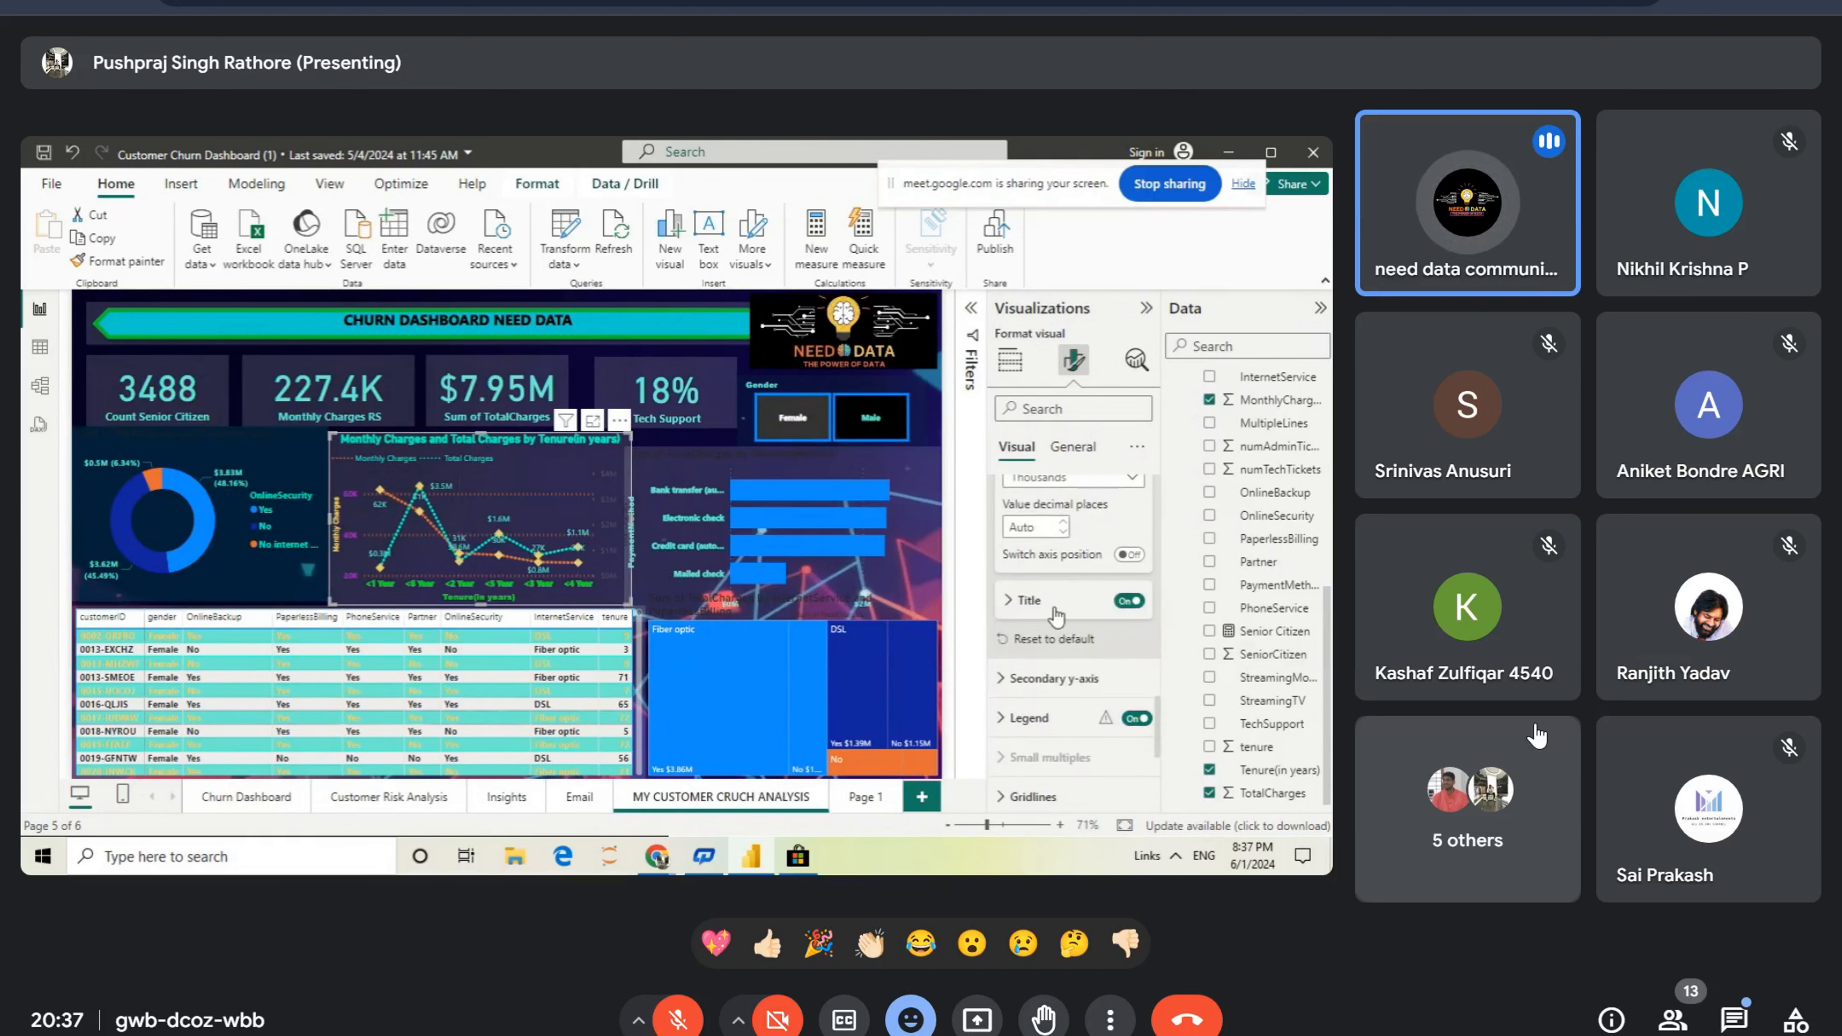
left_click(1002, 680)
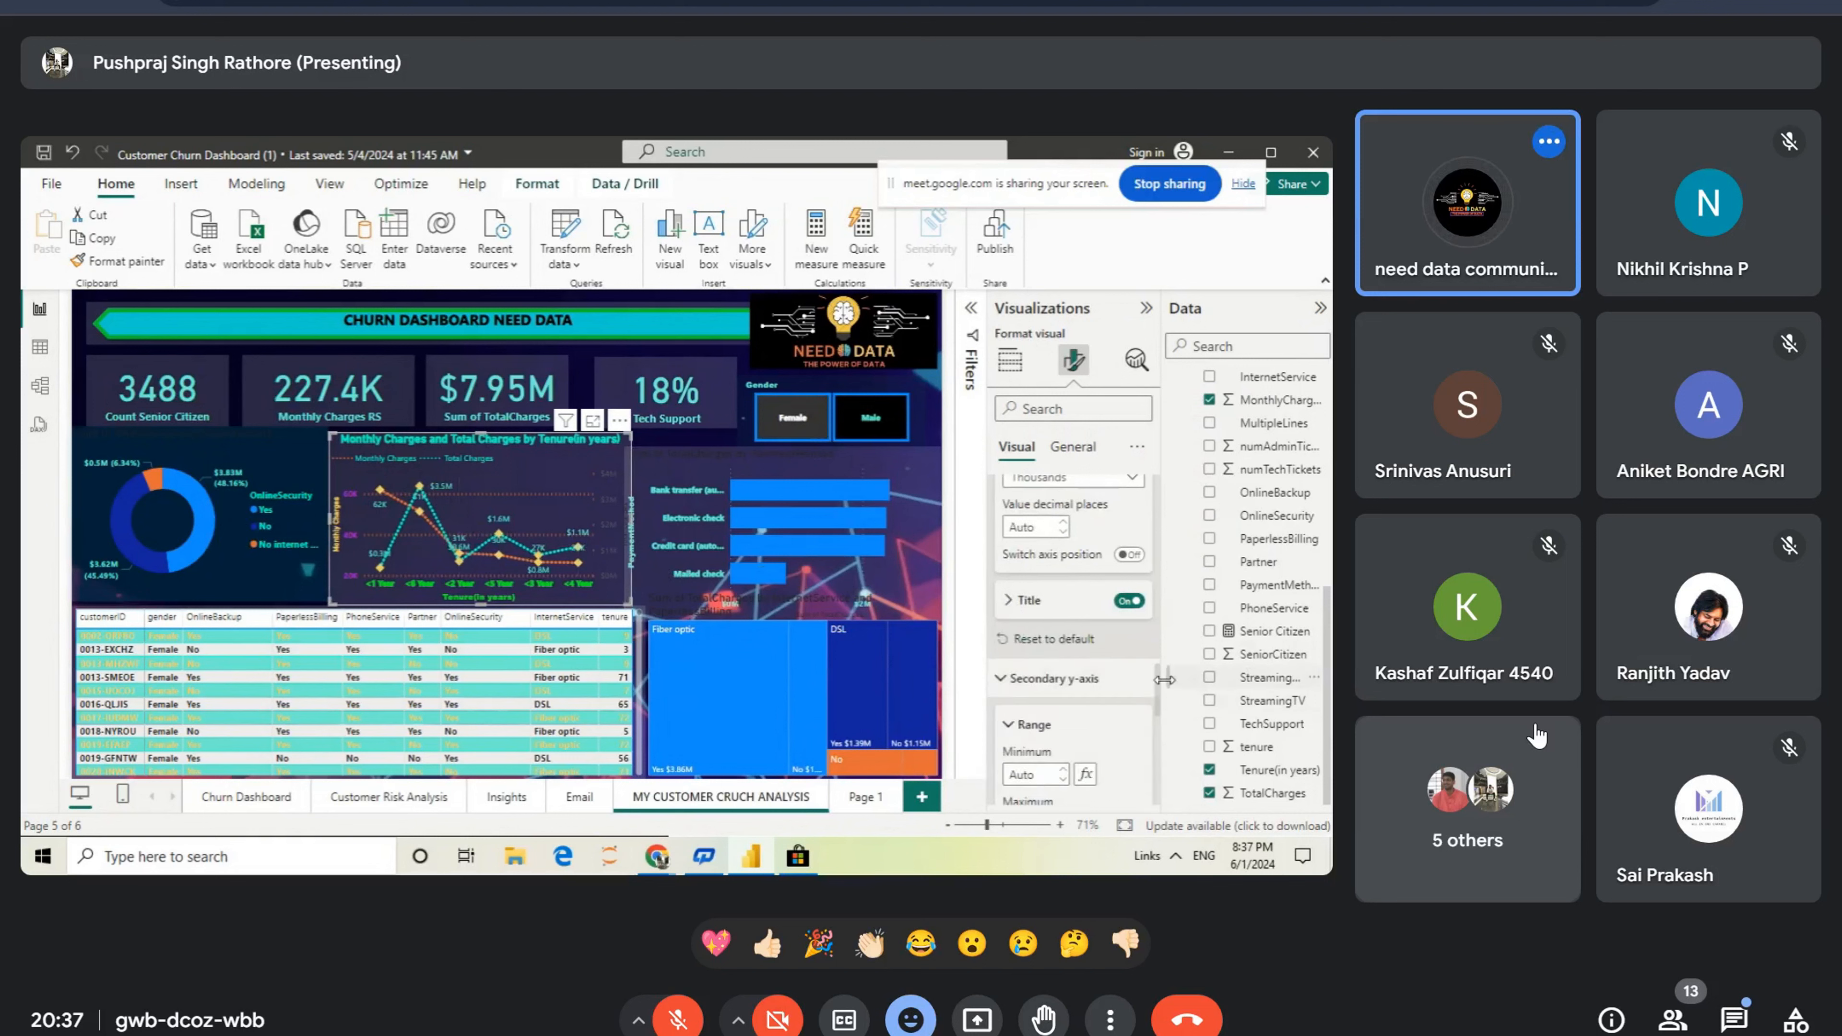
left_click_drag(1158, 681, 1160, 731)
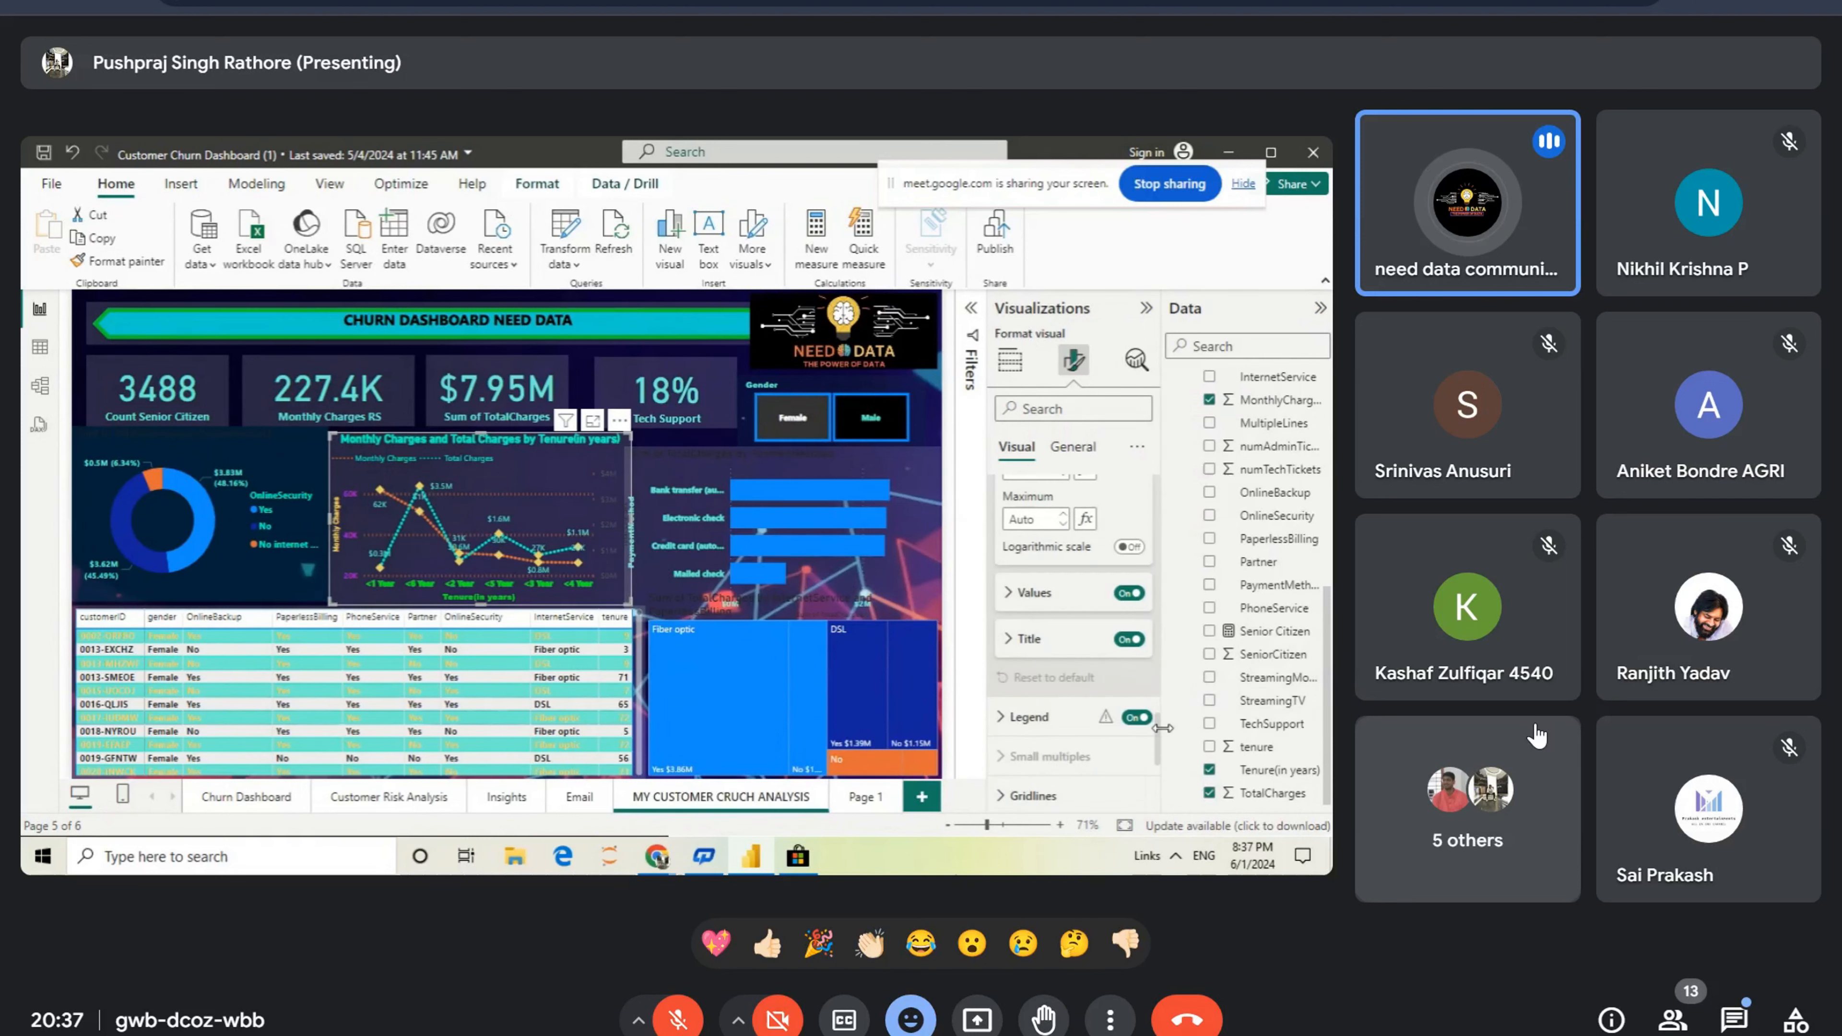
left_click(1008, 597)
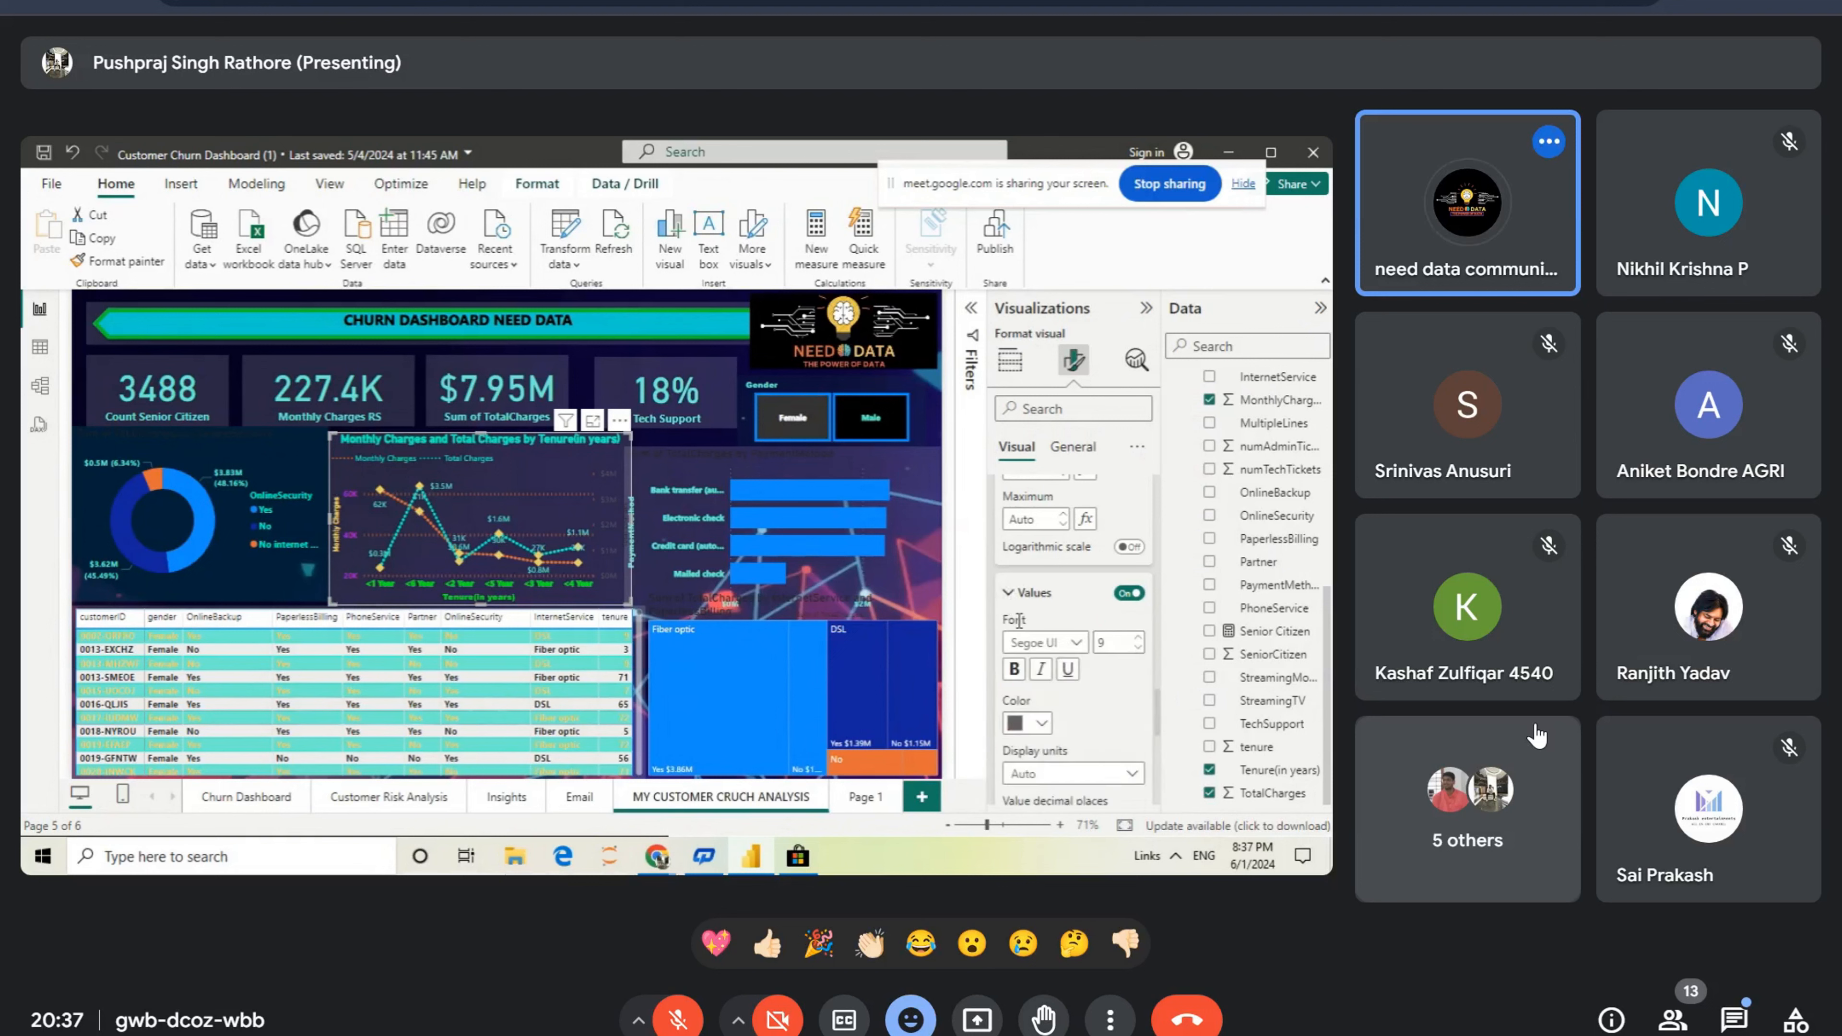
left_click(1044, 724)
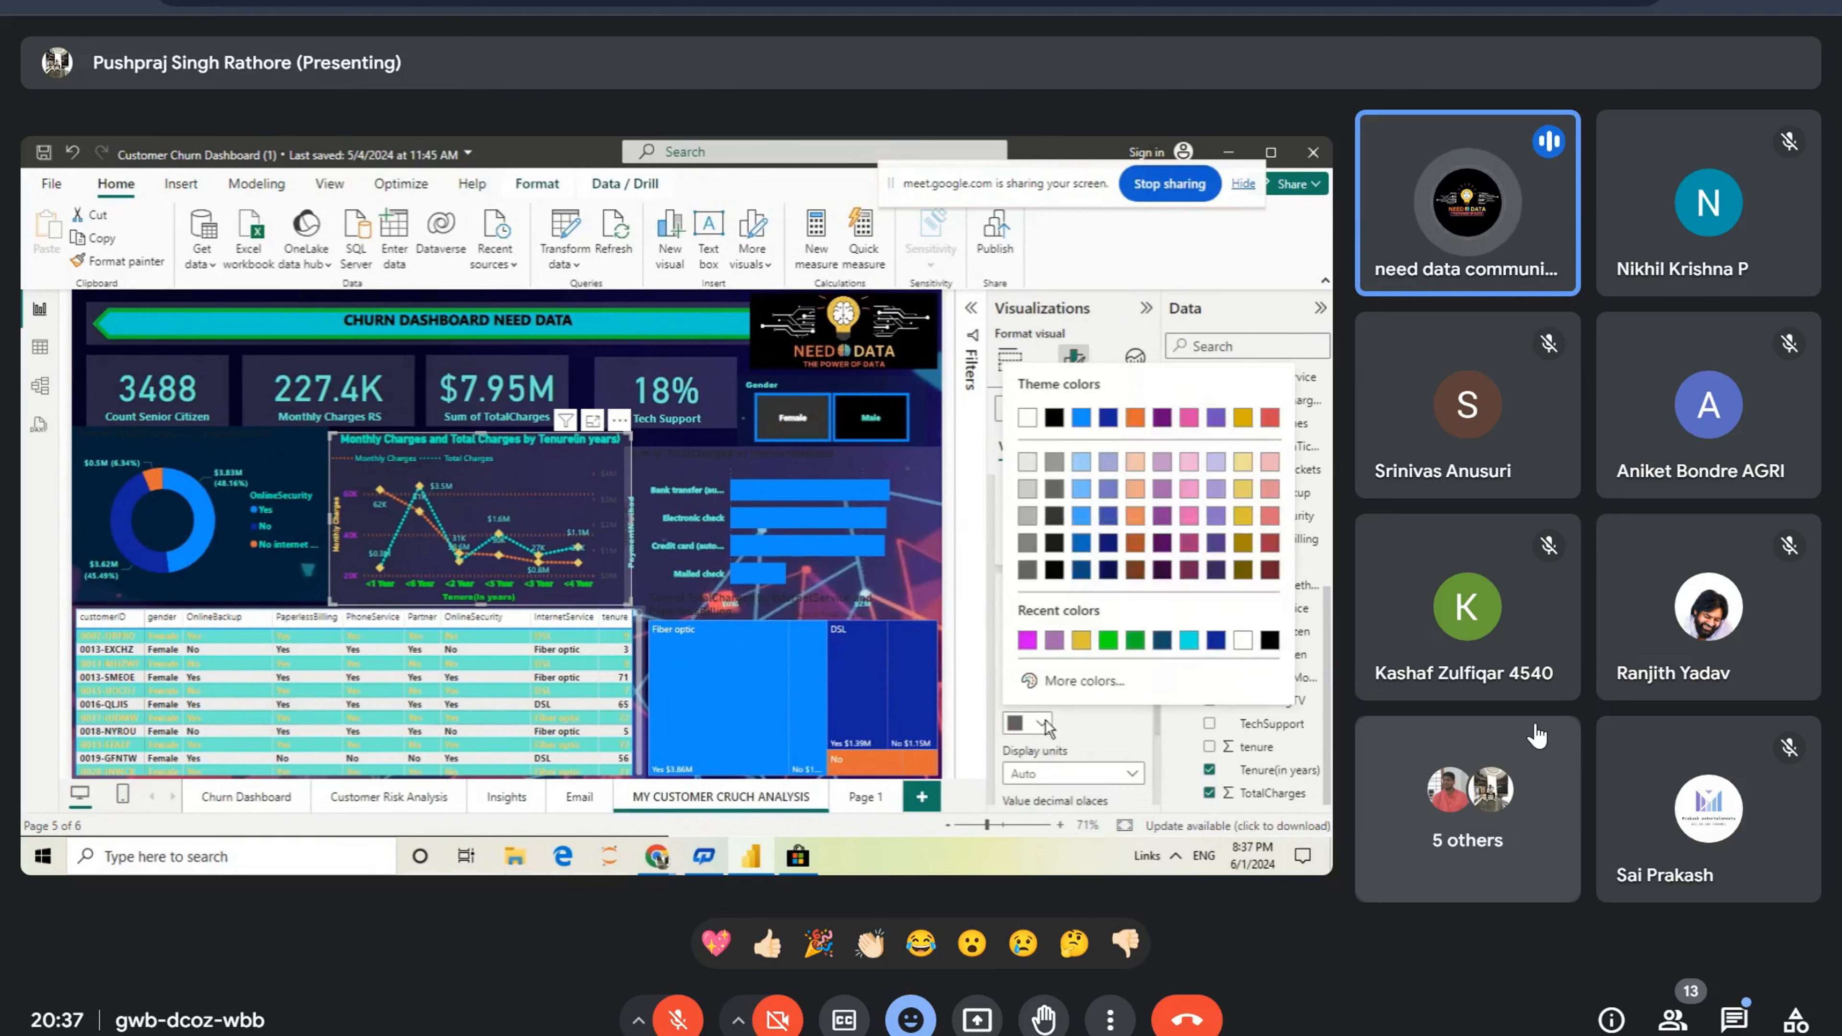
left_click(1109, 640)
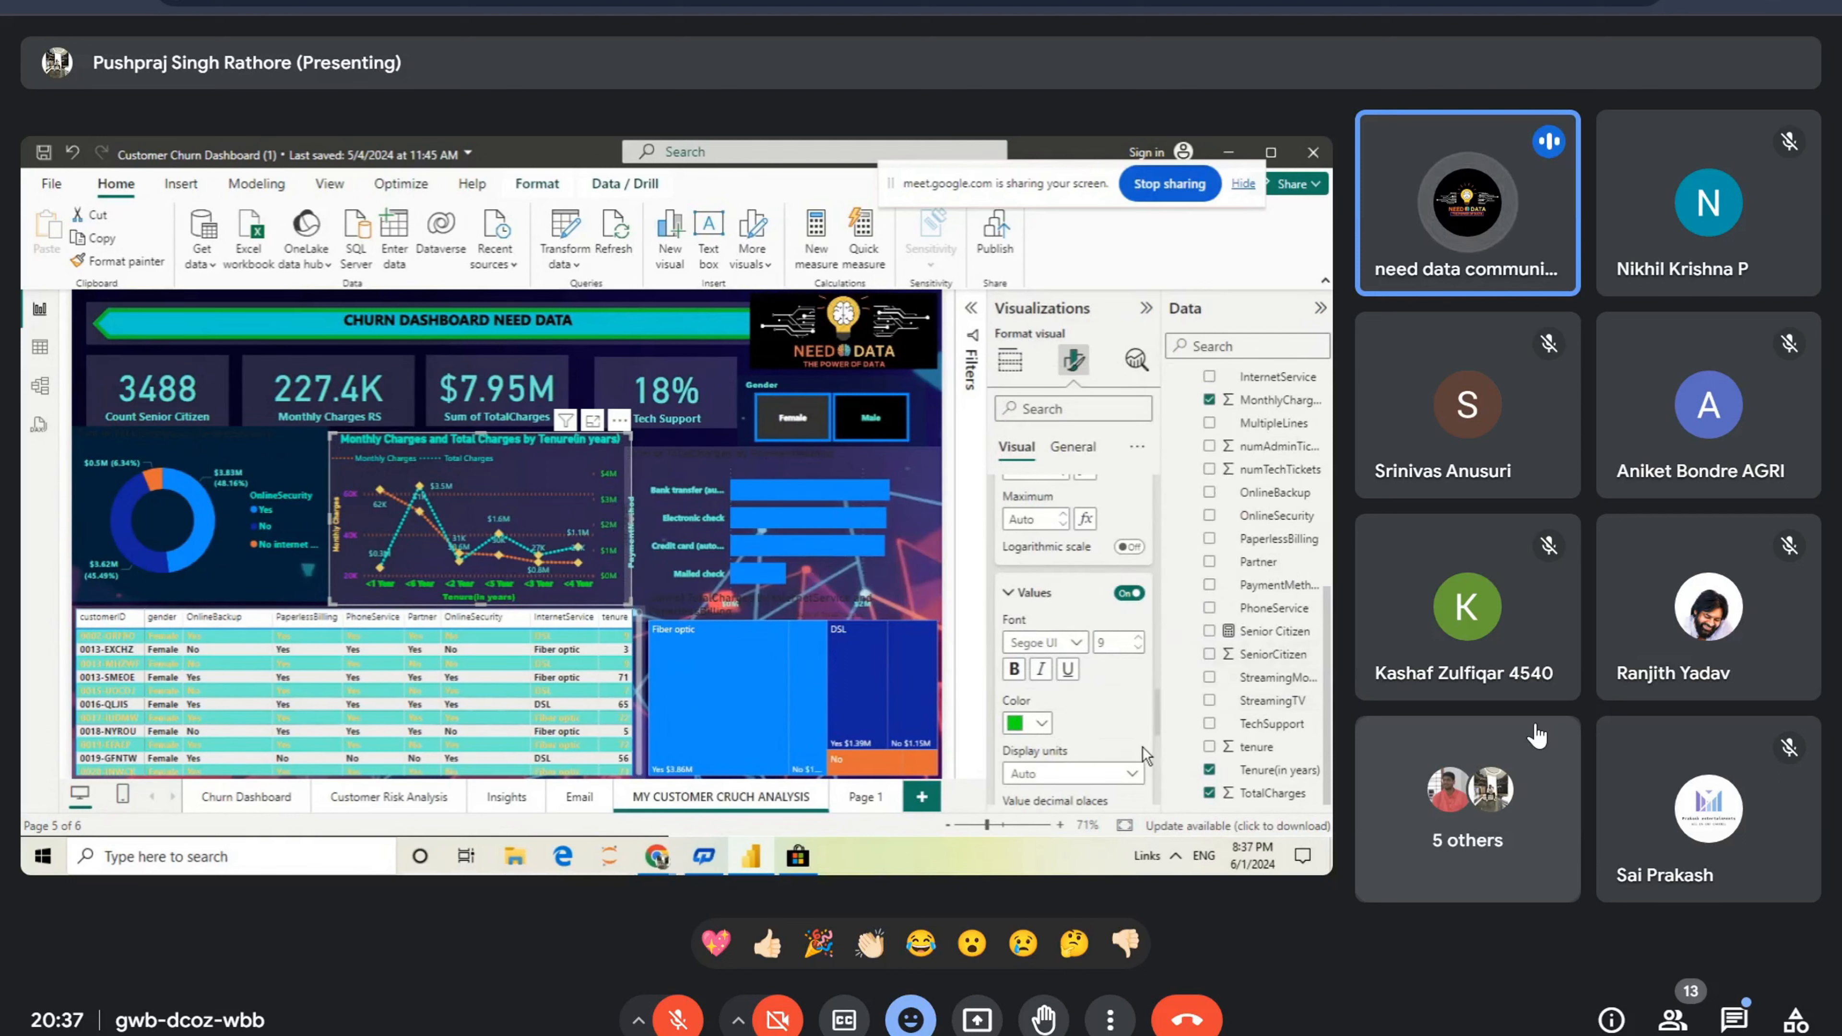
left_click(1131, 773)
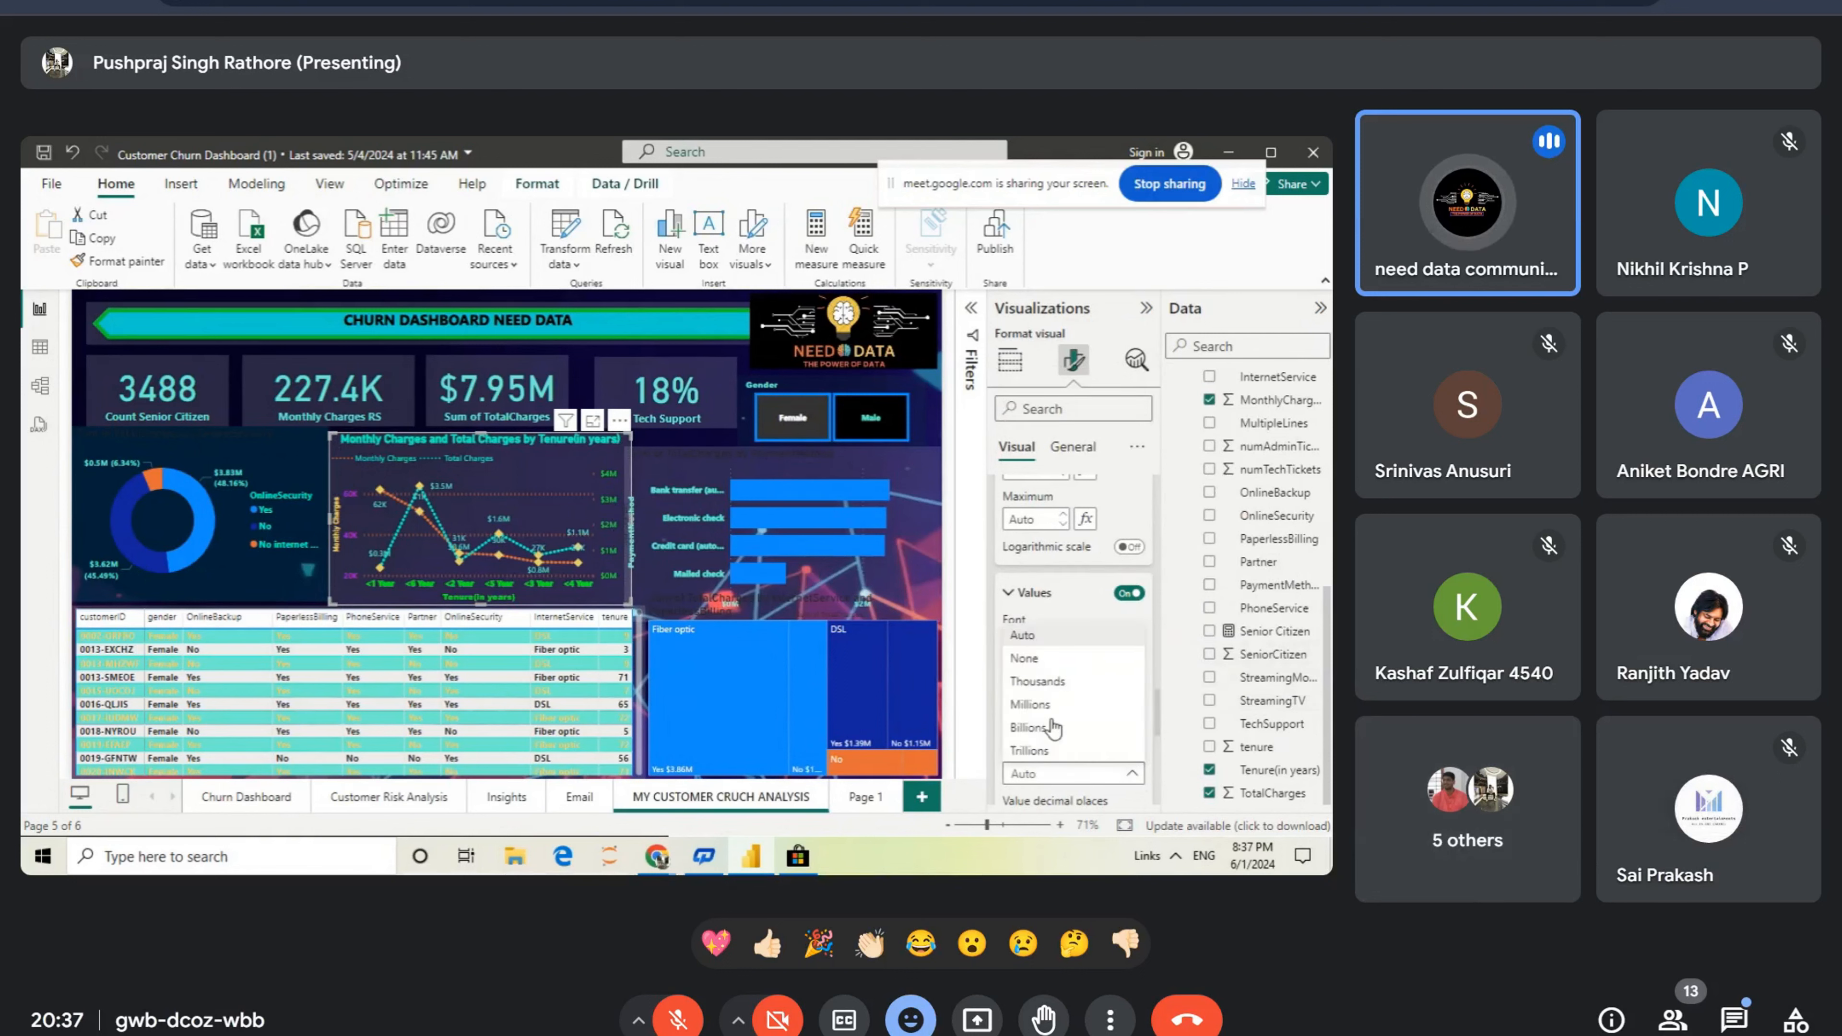
left_click(1035, 682)
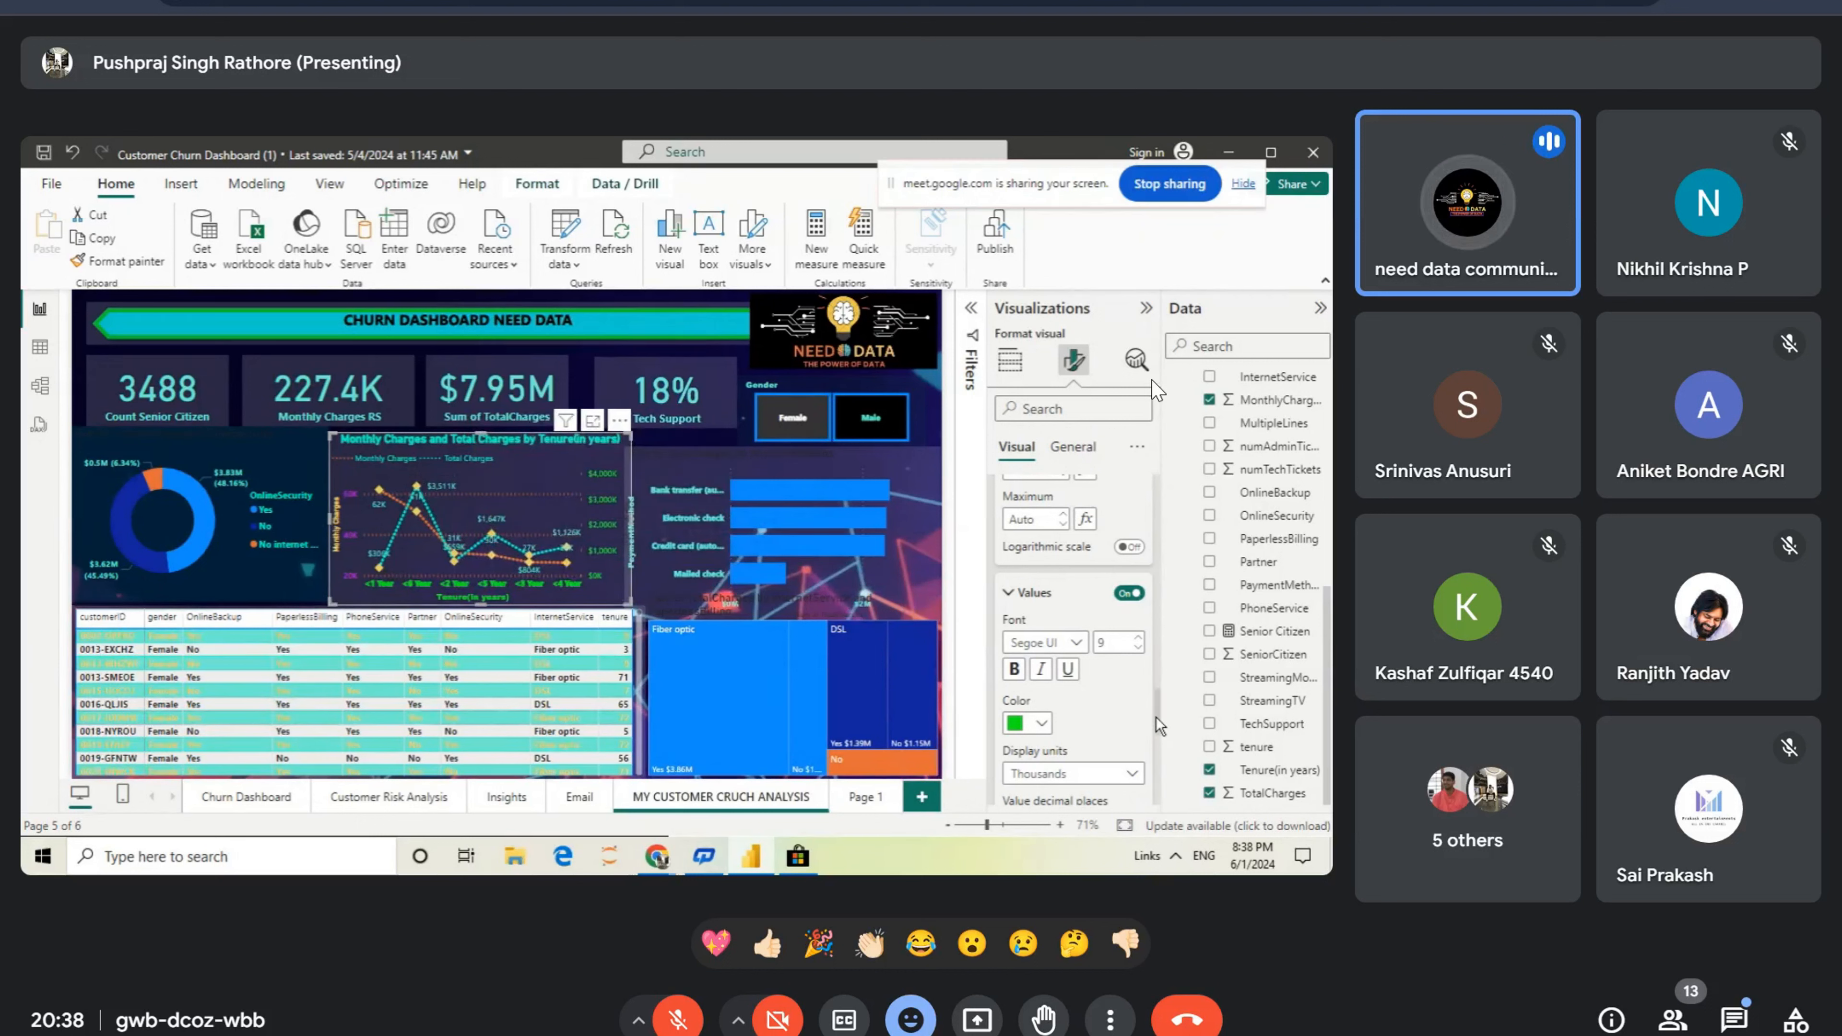
Step: Change the line chart's marker shape to a circle for all series
left_click_drag(1155, 717, 1159, 787)
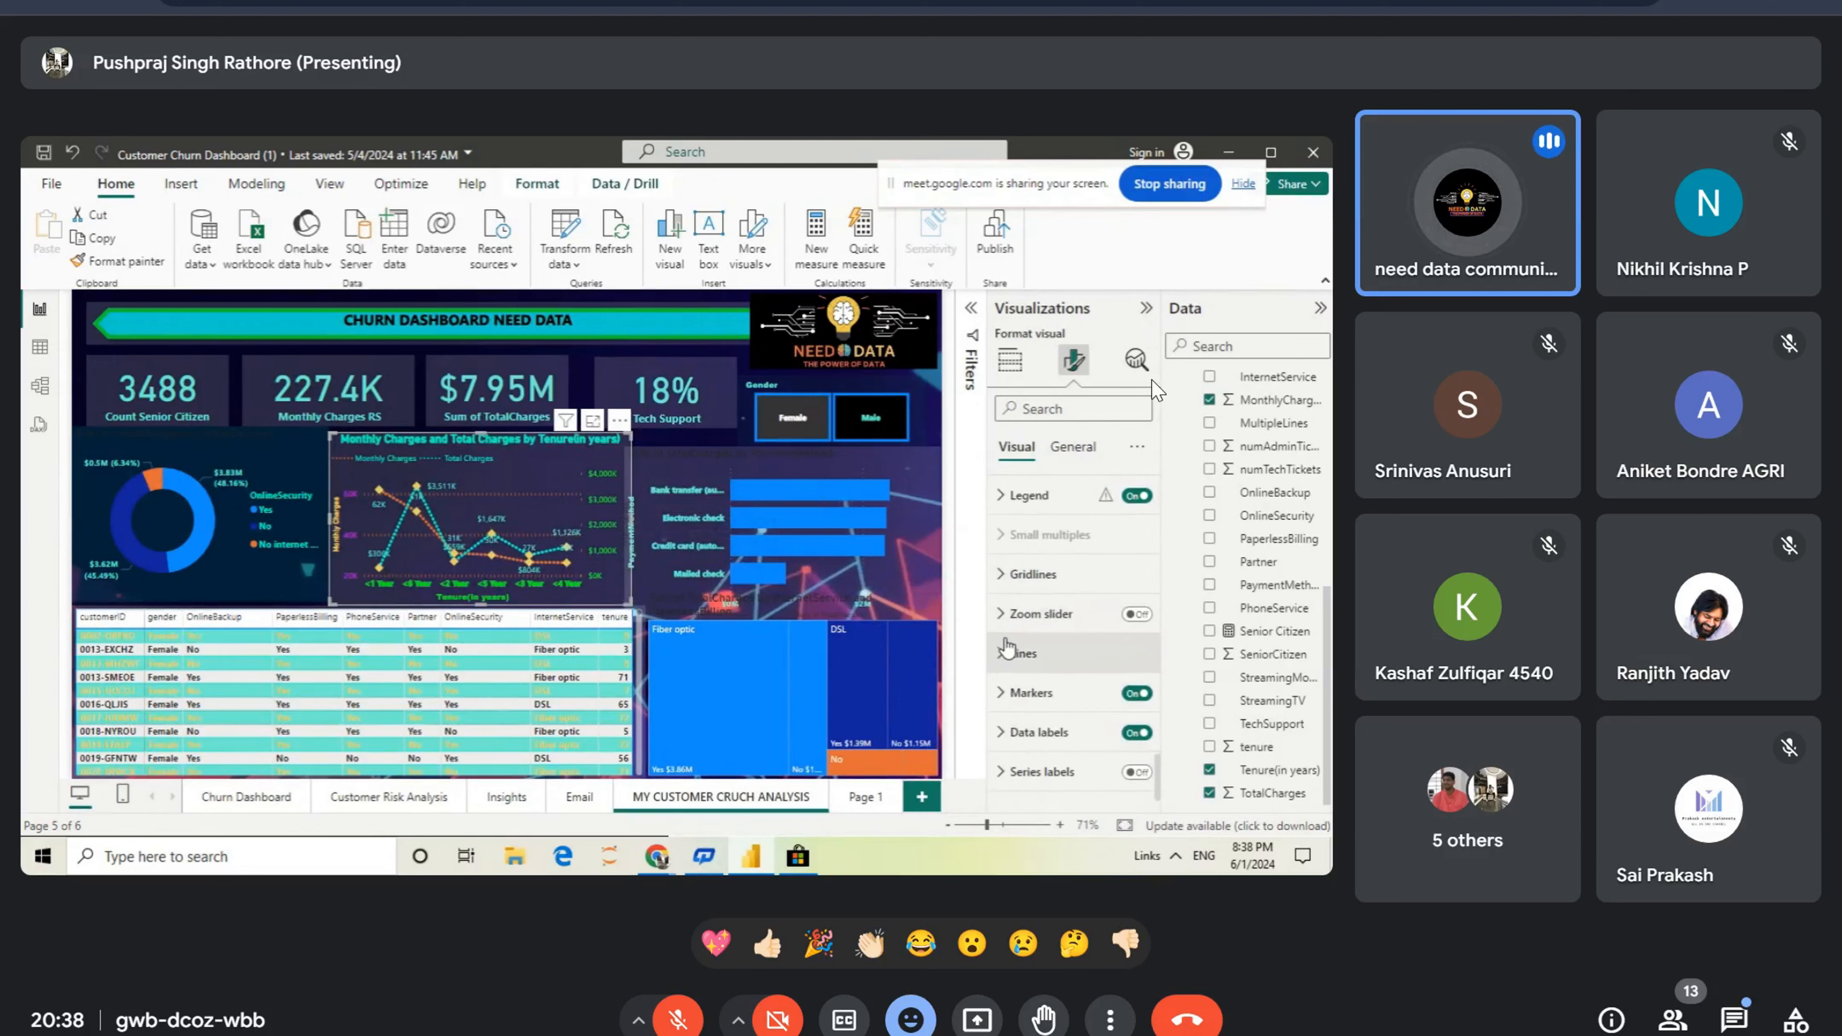
left_click(1003, 697)
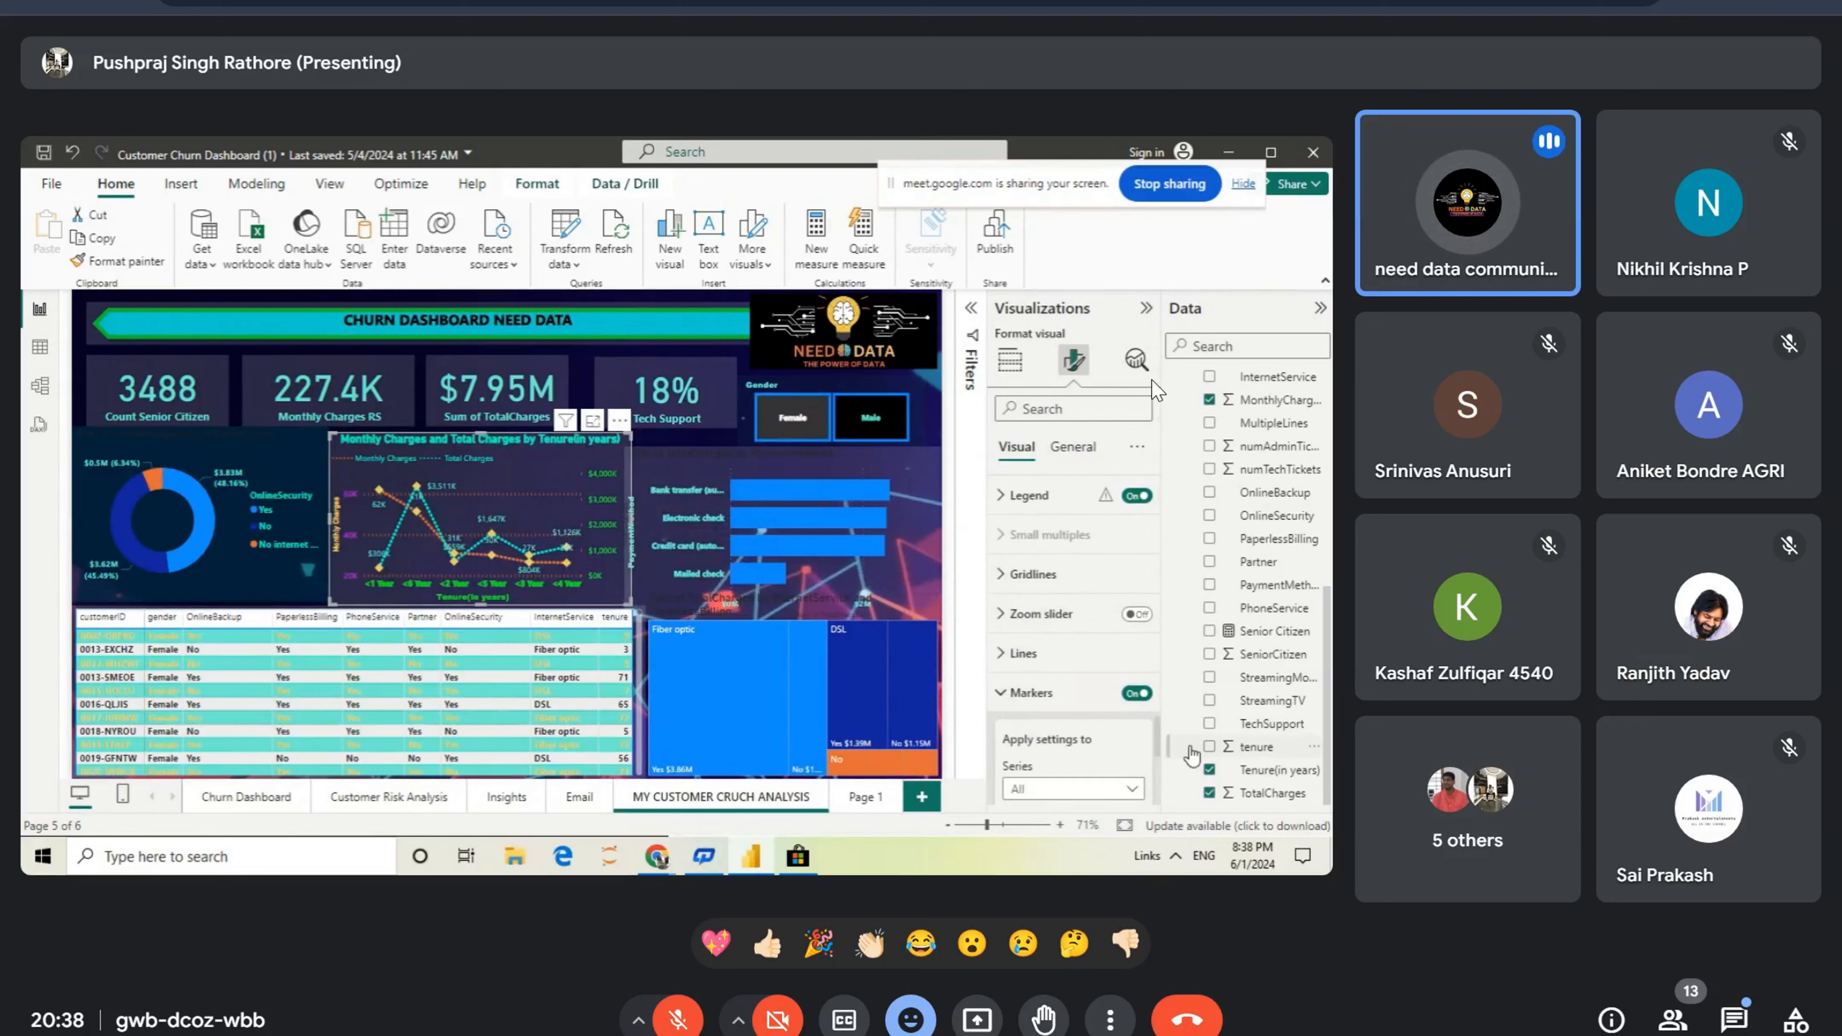
scroll(1158, 729, "down", 4)
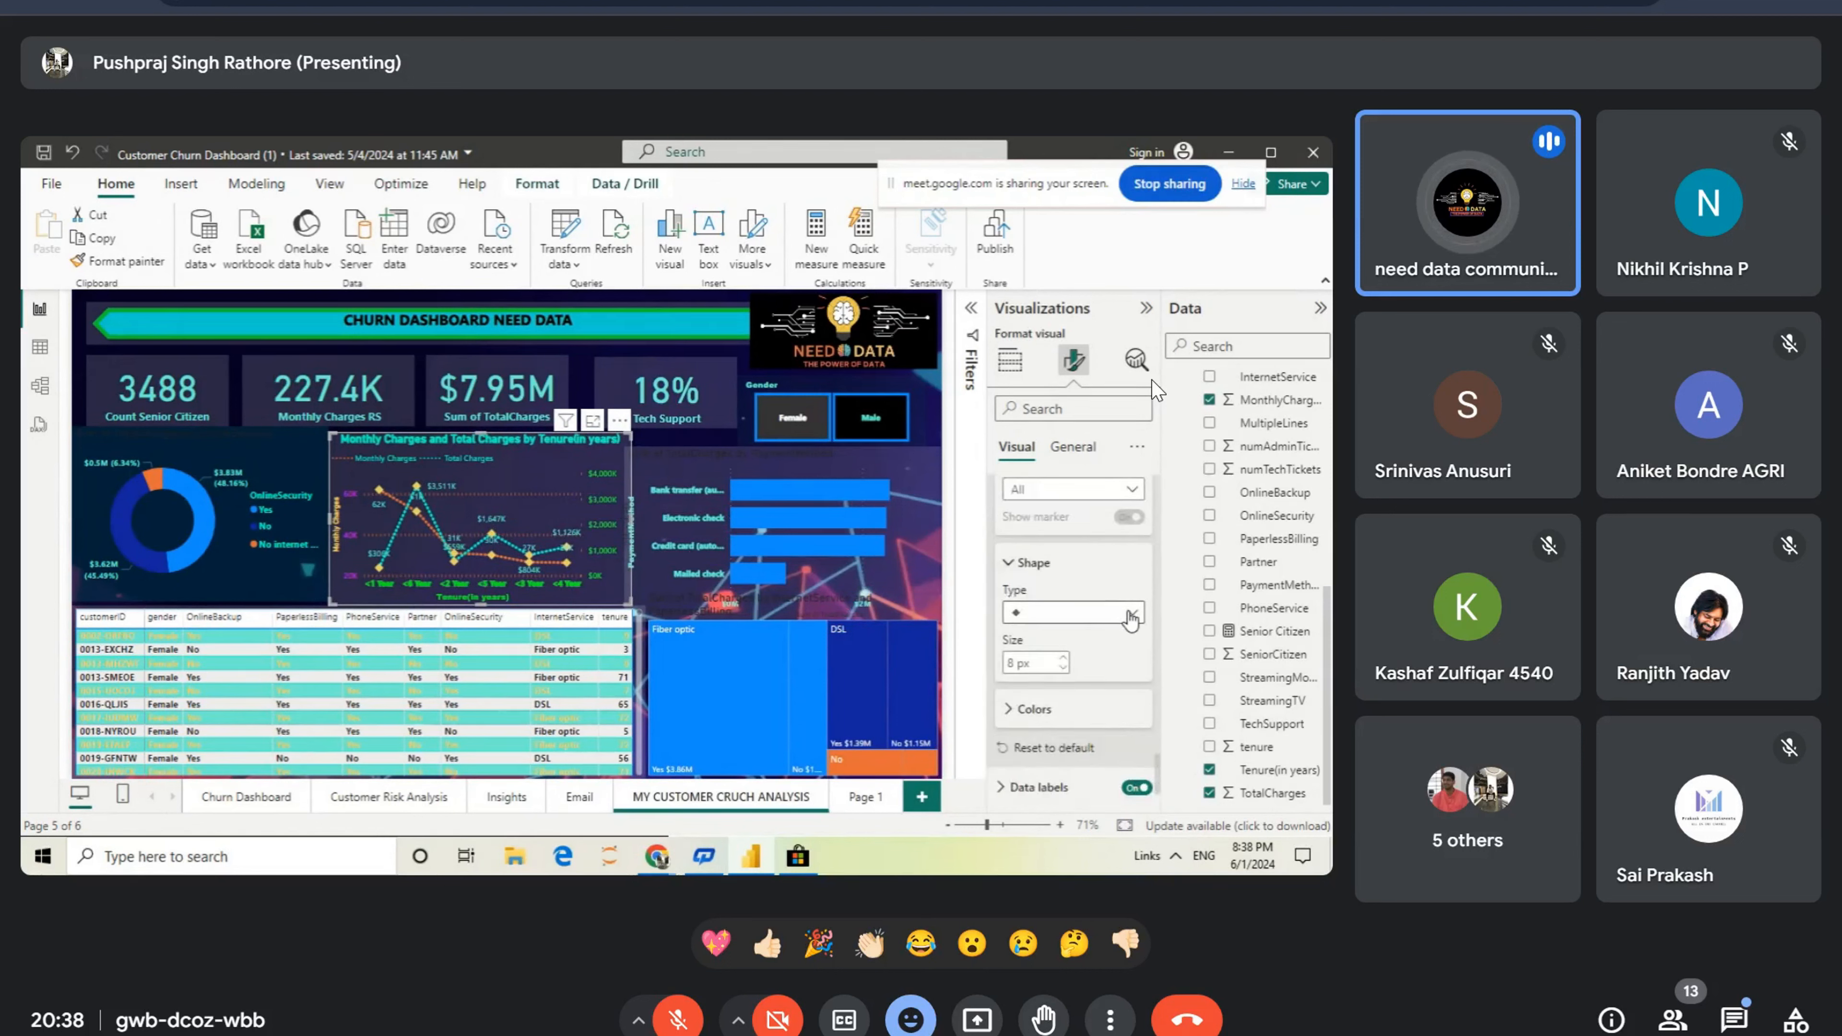
left_click(1130, 617)
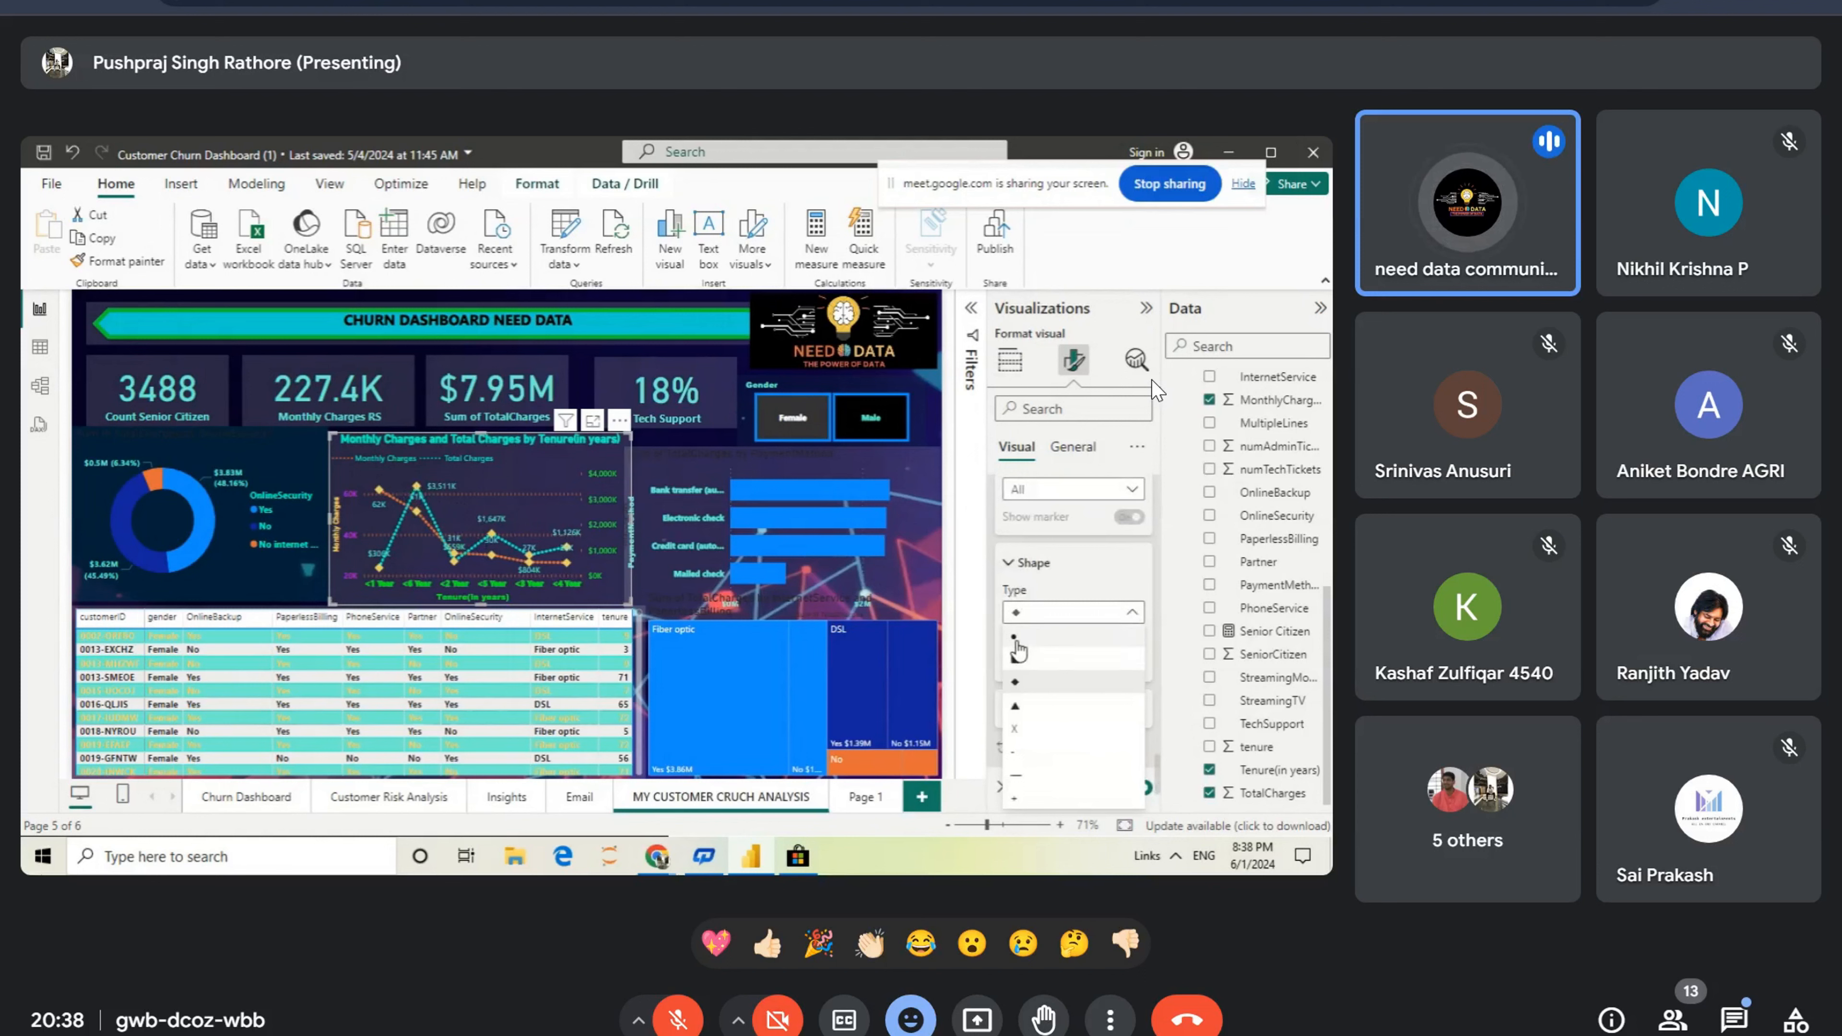
left_click(1017, 640)
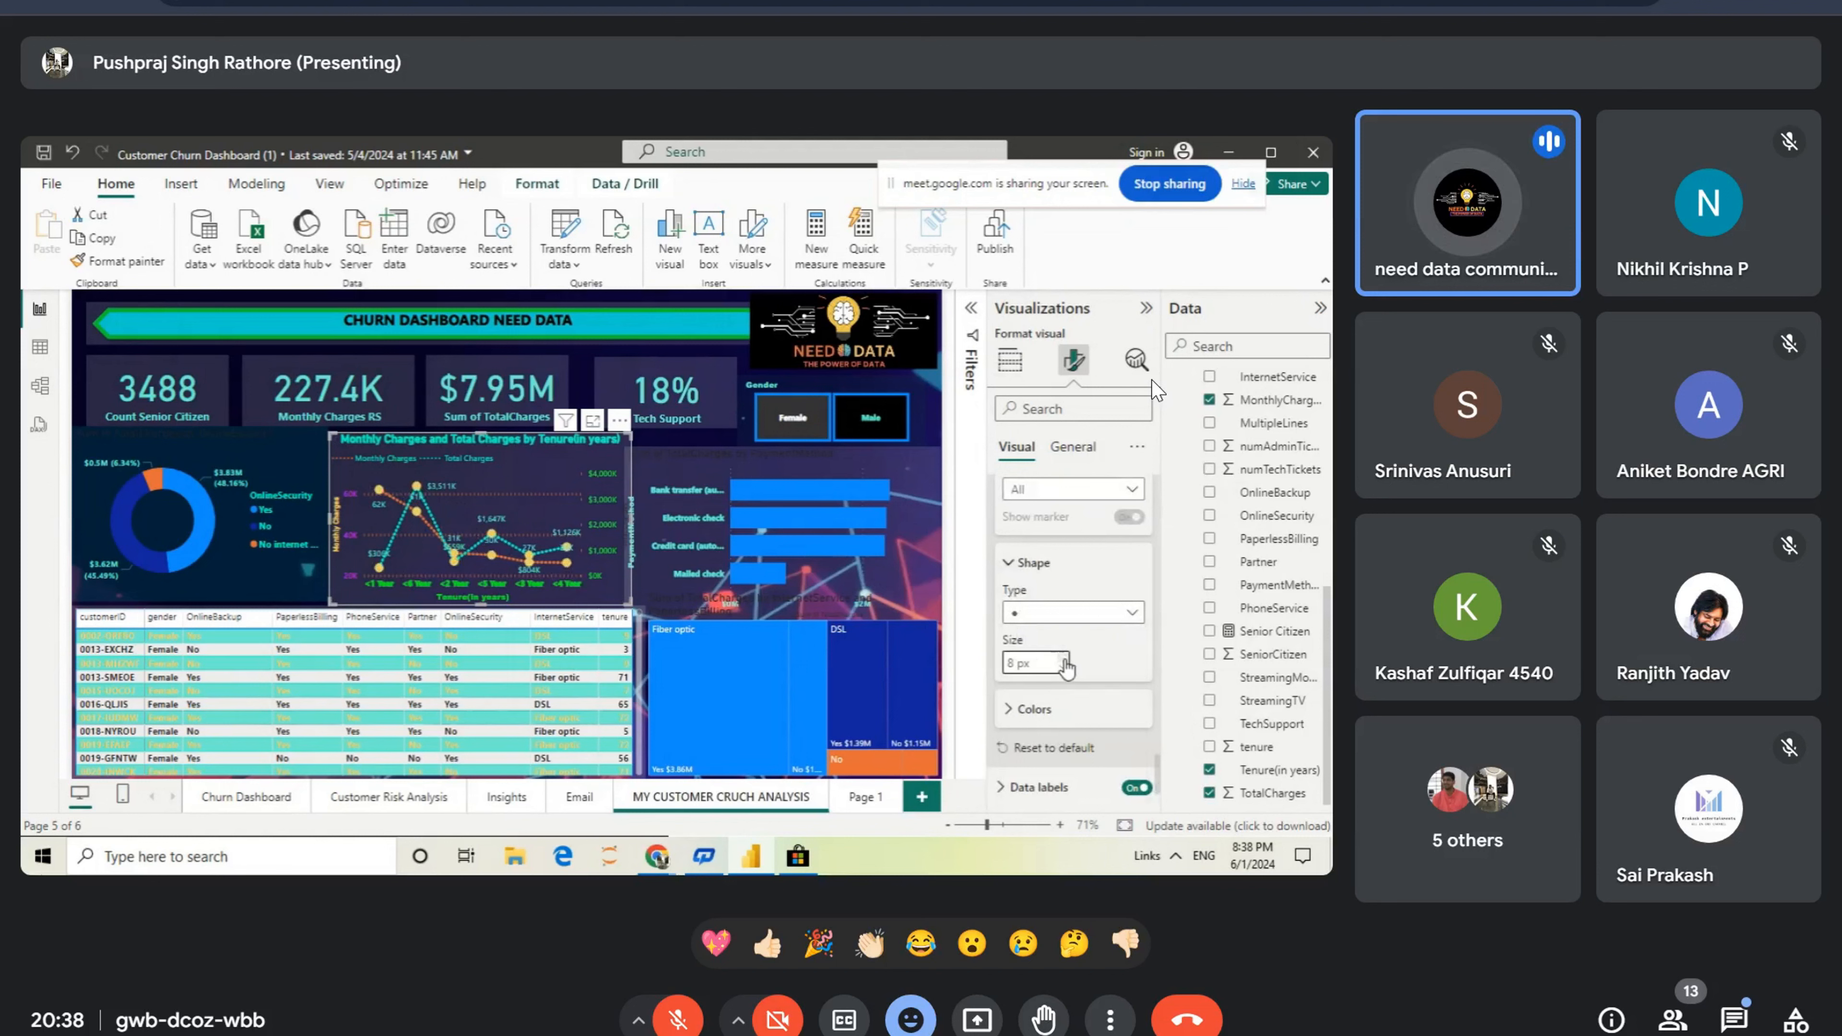
Step: Try a marker size of 10 px on the line chart and return it to 8 px
left_click(1064, 660)
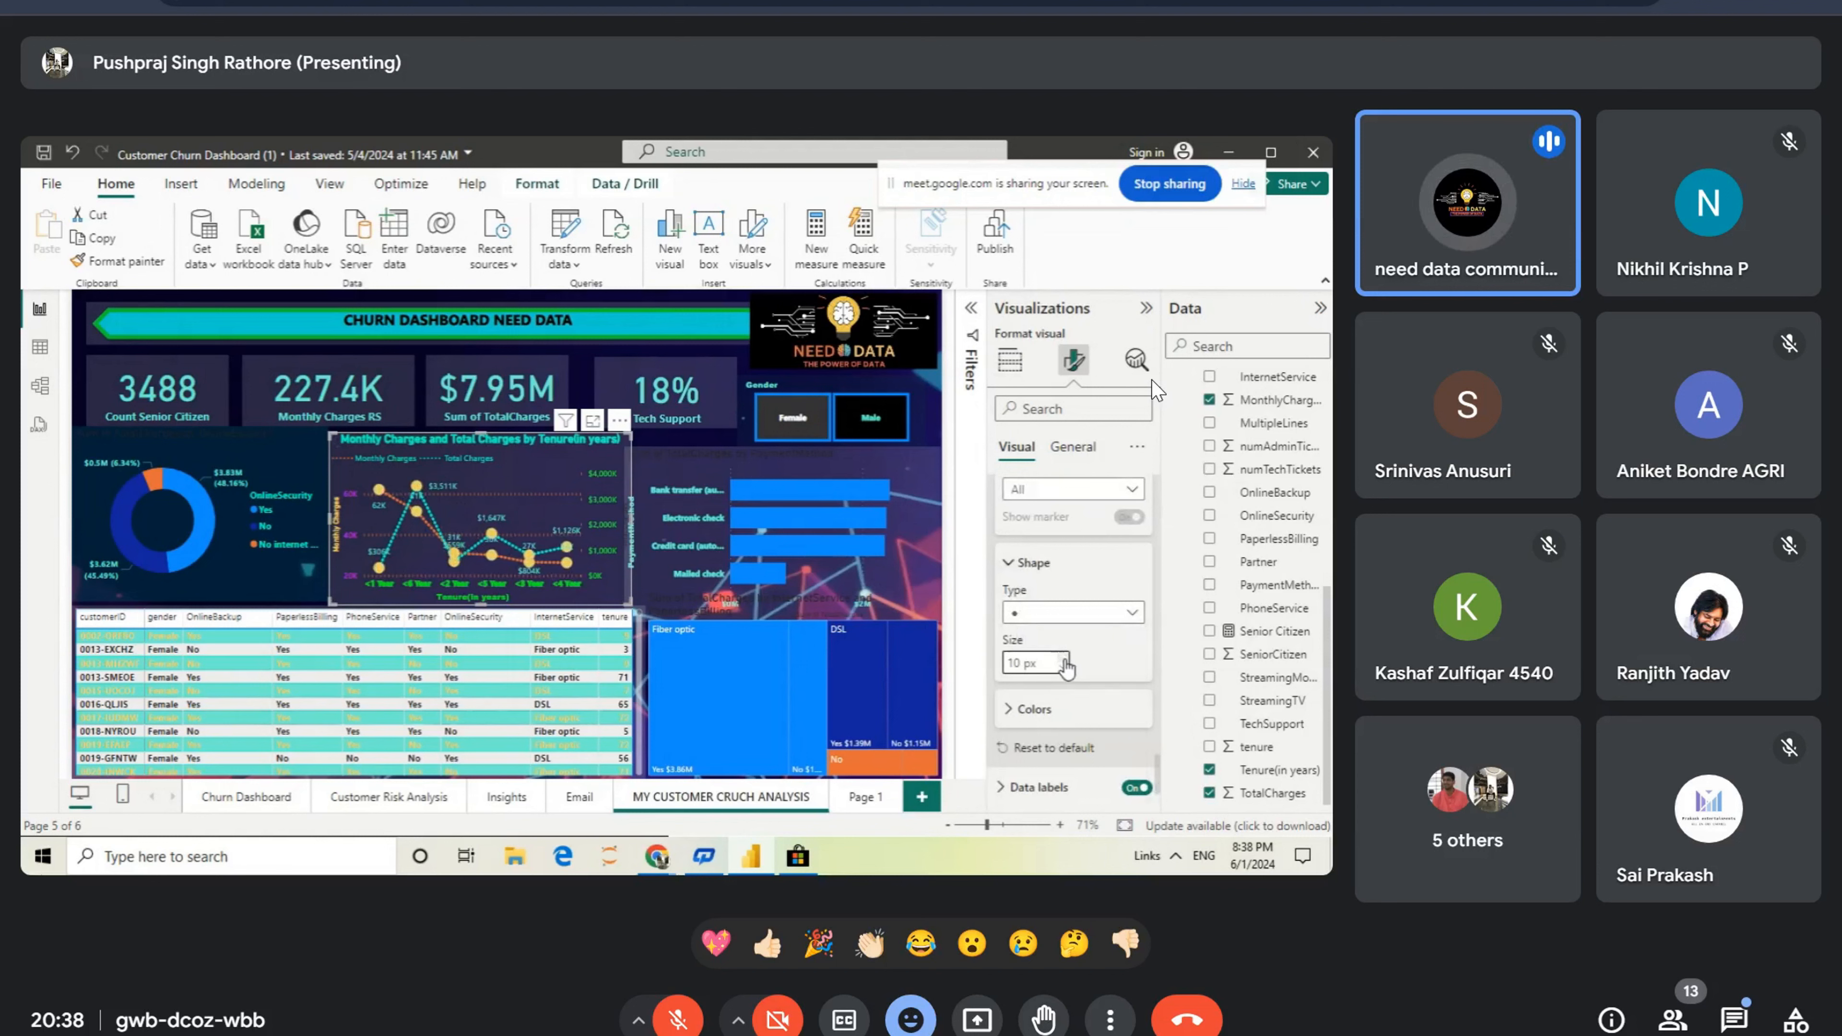
left_click(1064, 660)
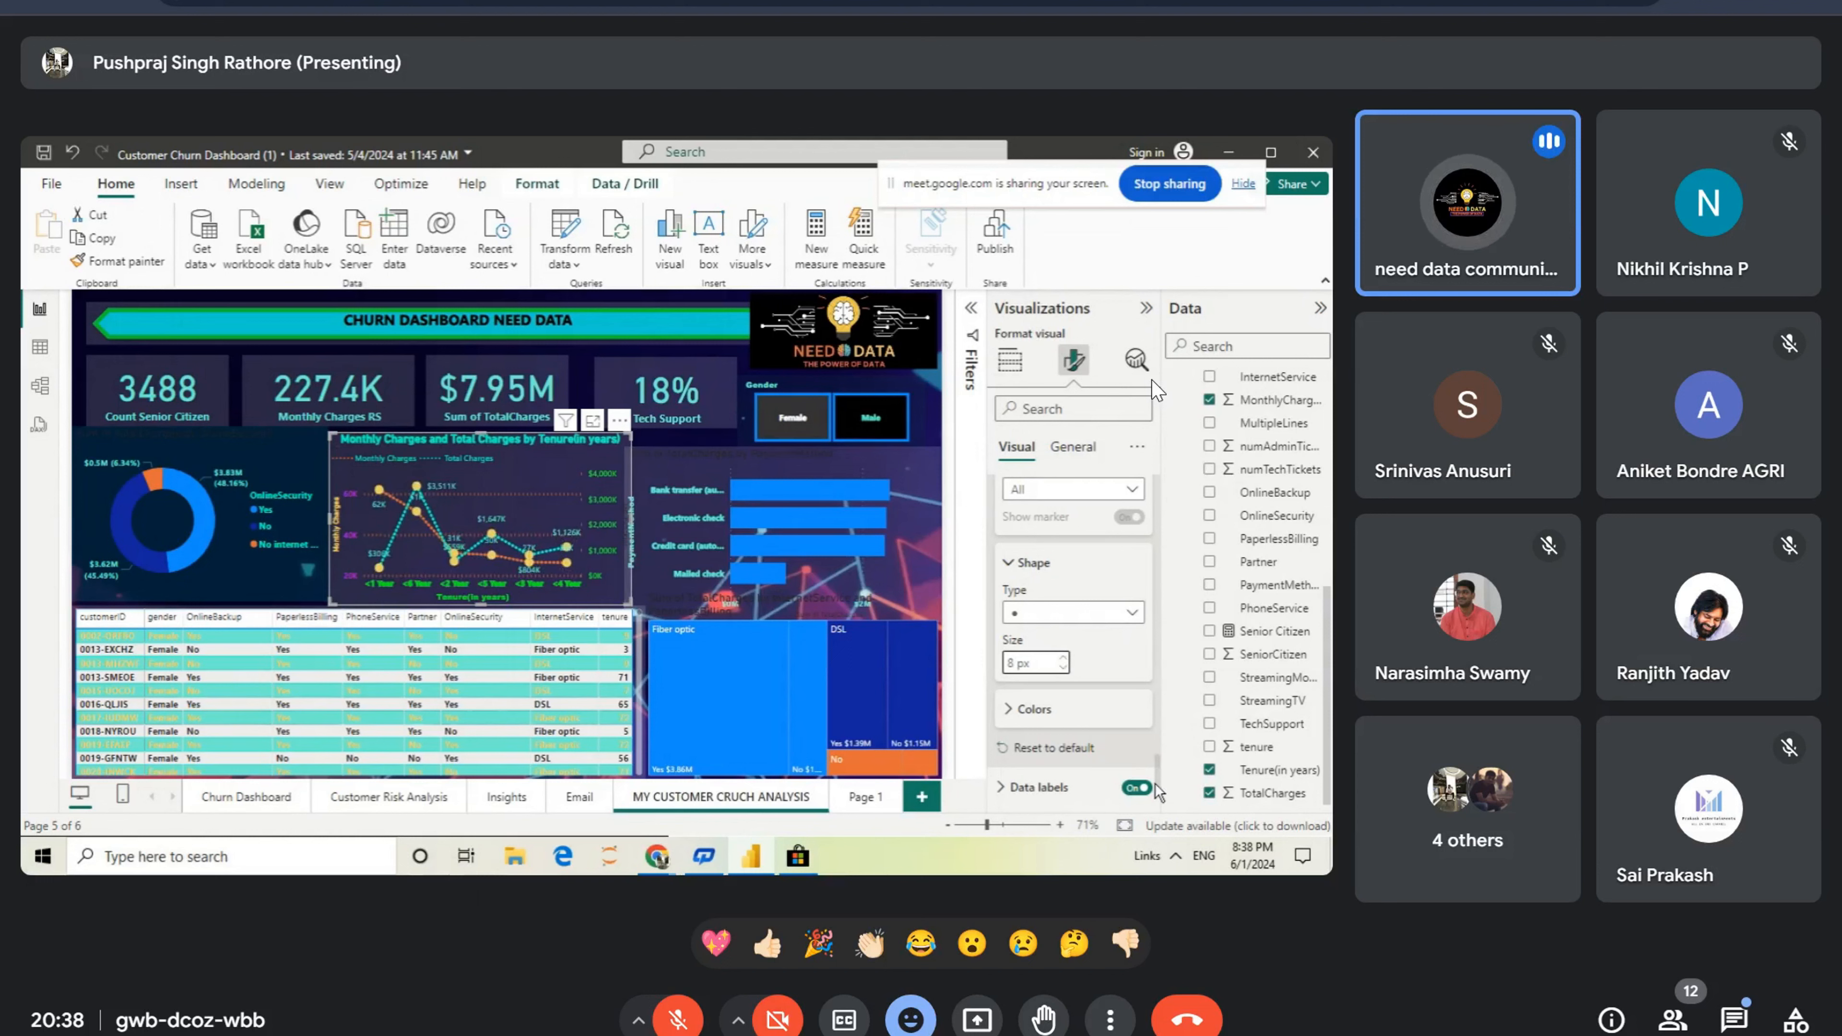
scroll(1158, 780, "down", 2)
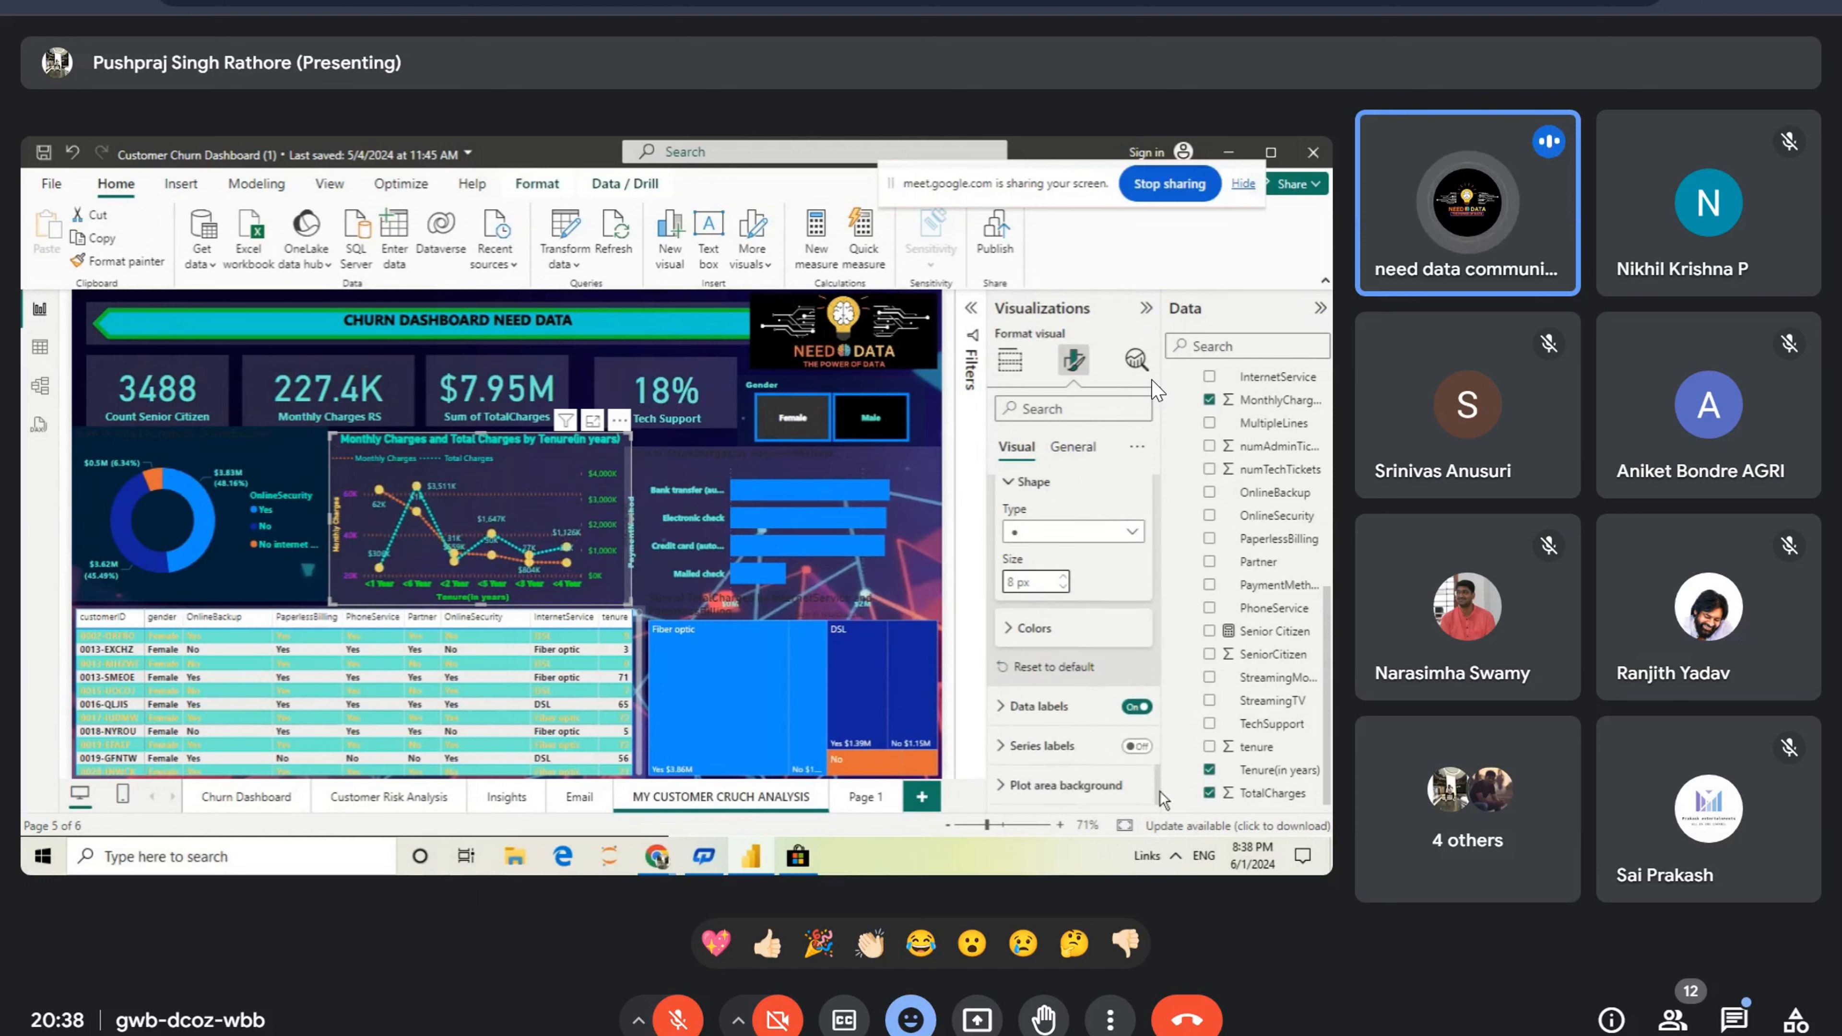
scroll(1164, 726, "up", 8)
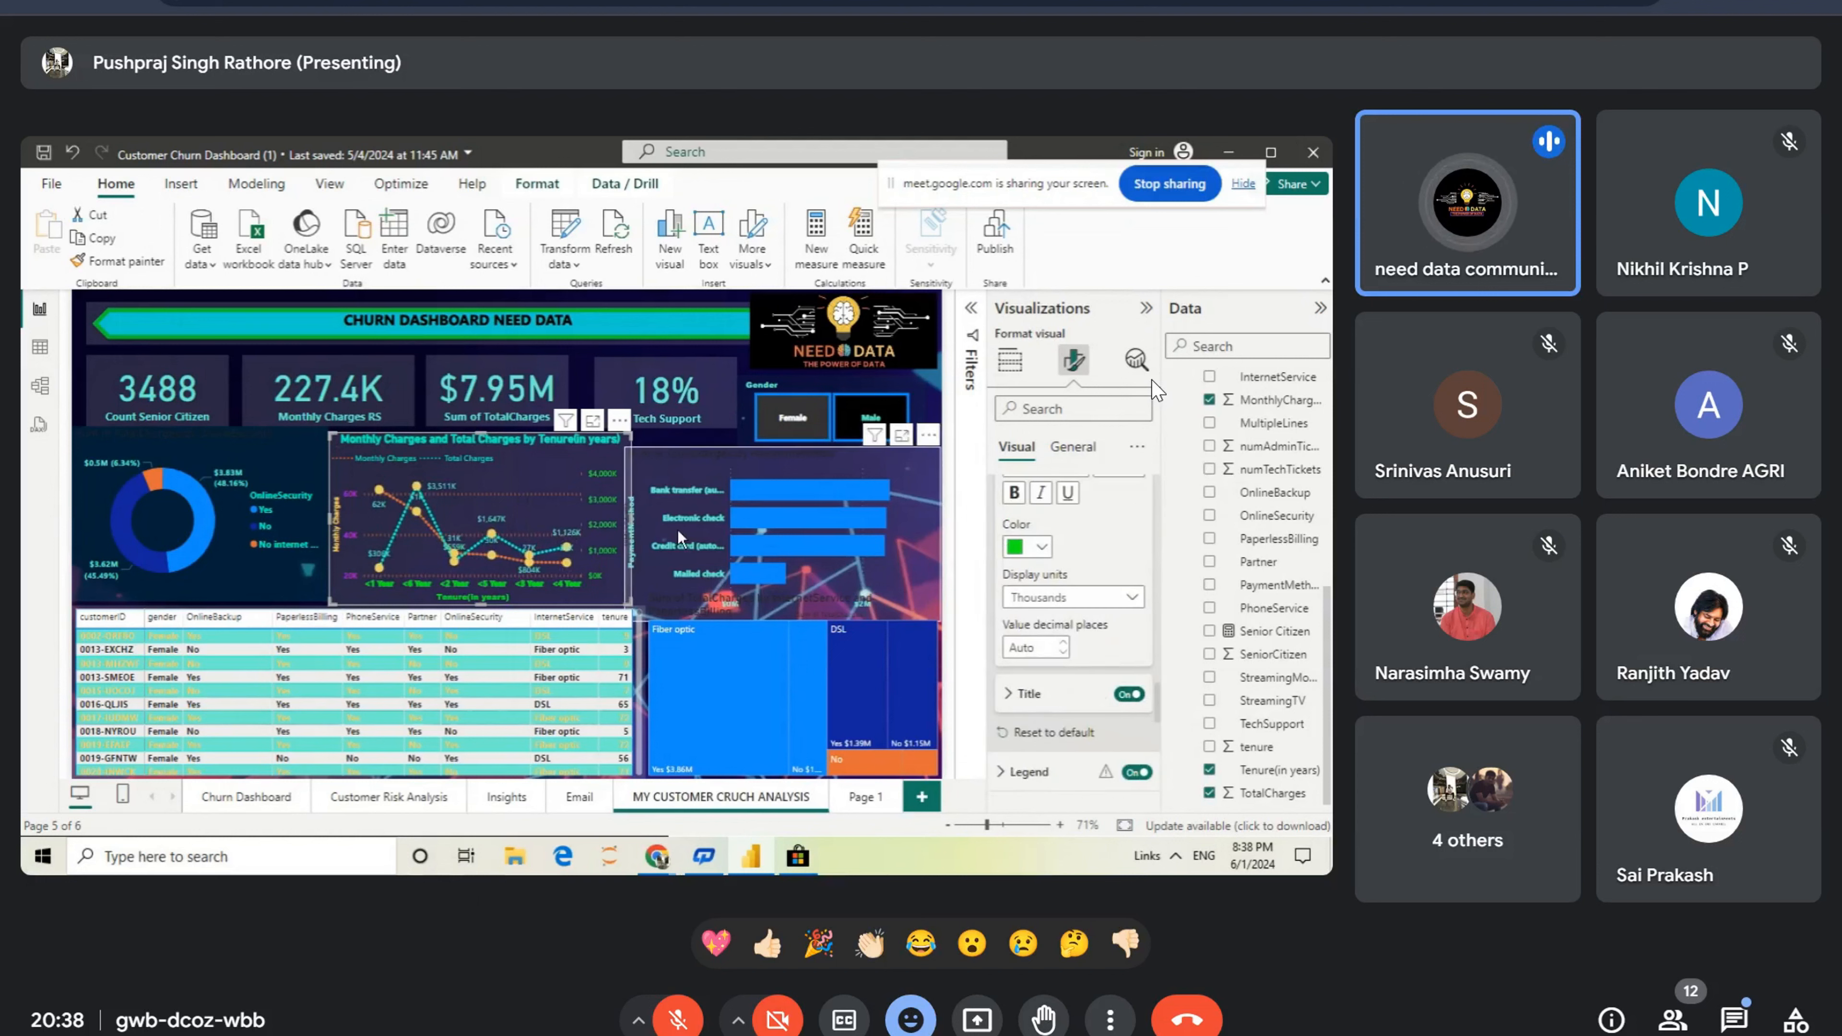
Step: Try Average and Count as the TotalCharges aggregation in the payment method bar chart and return to Sum
left_click(687, 476)
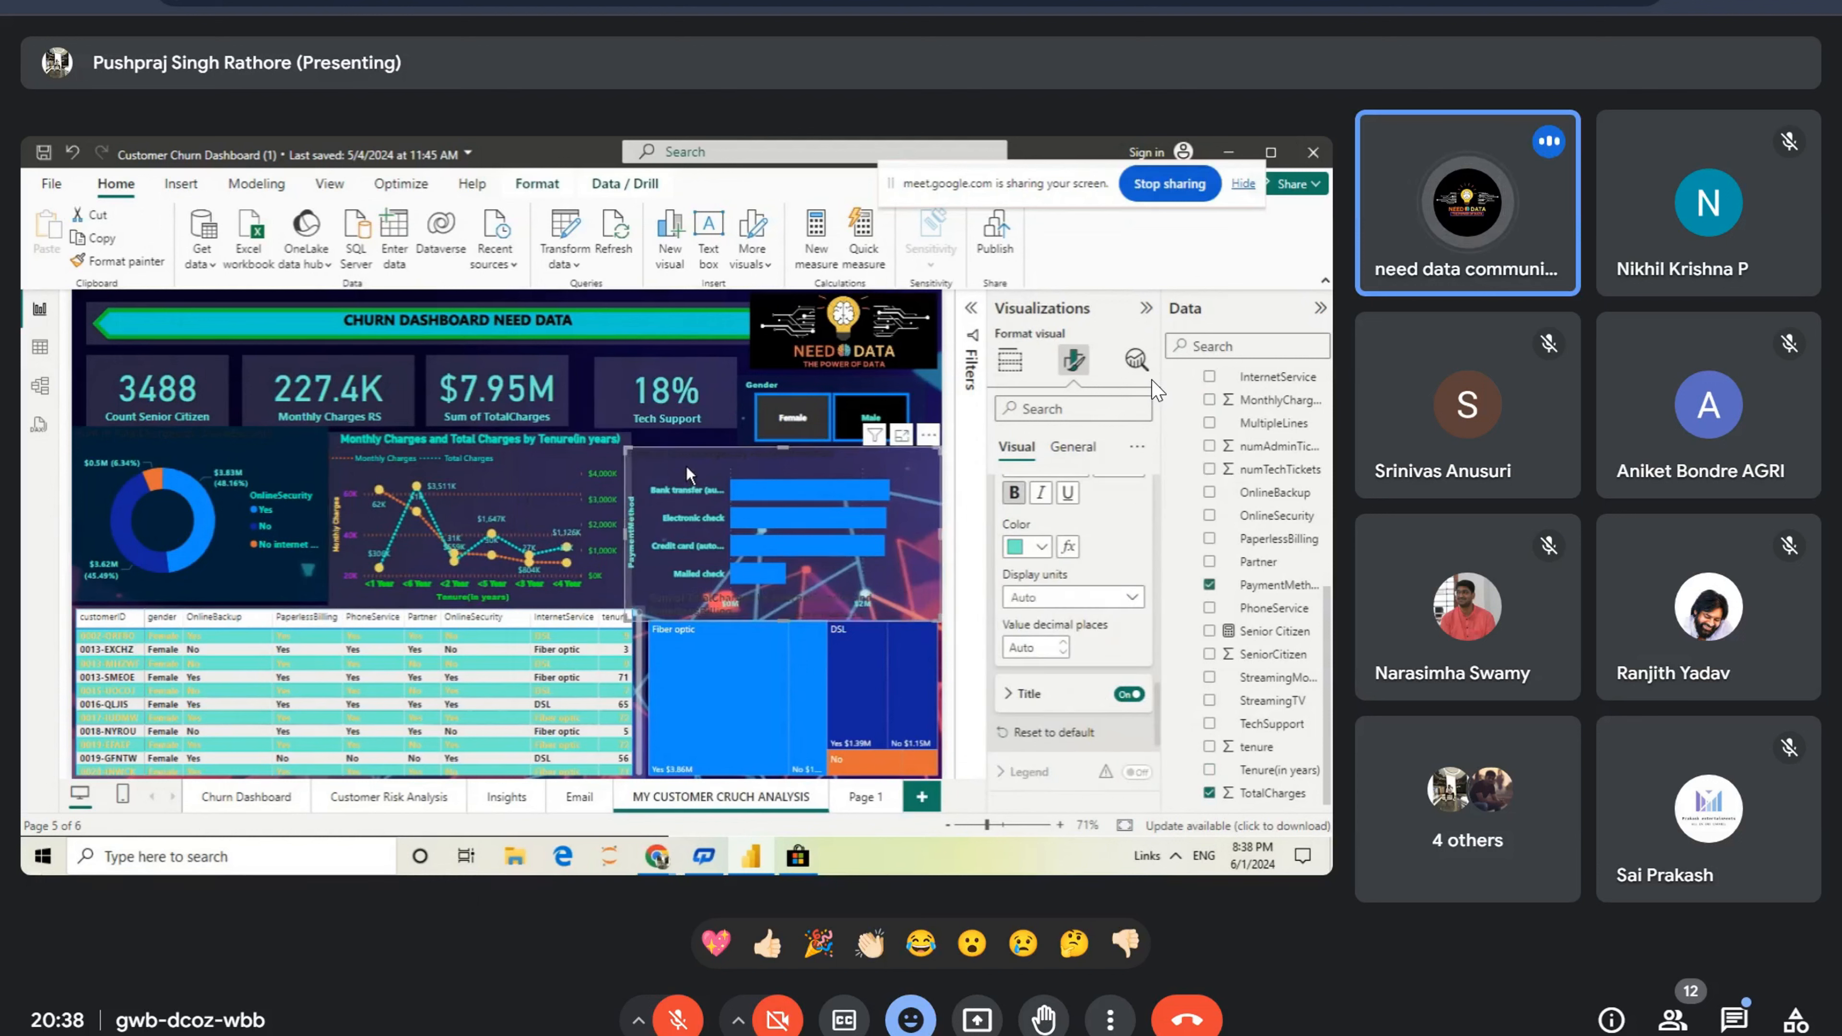
left_click(1016, 368)
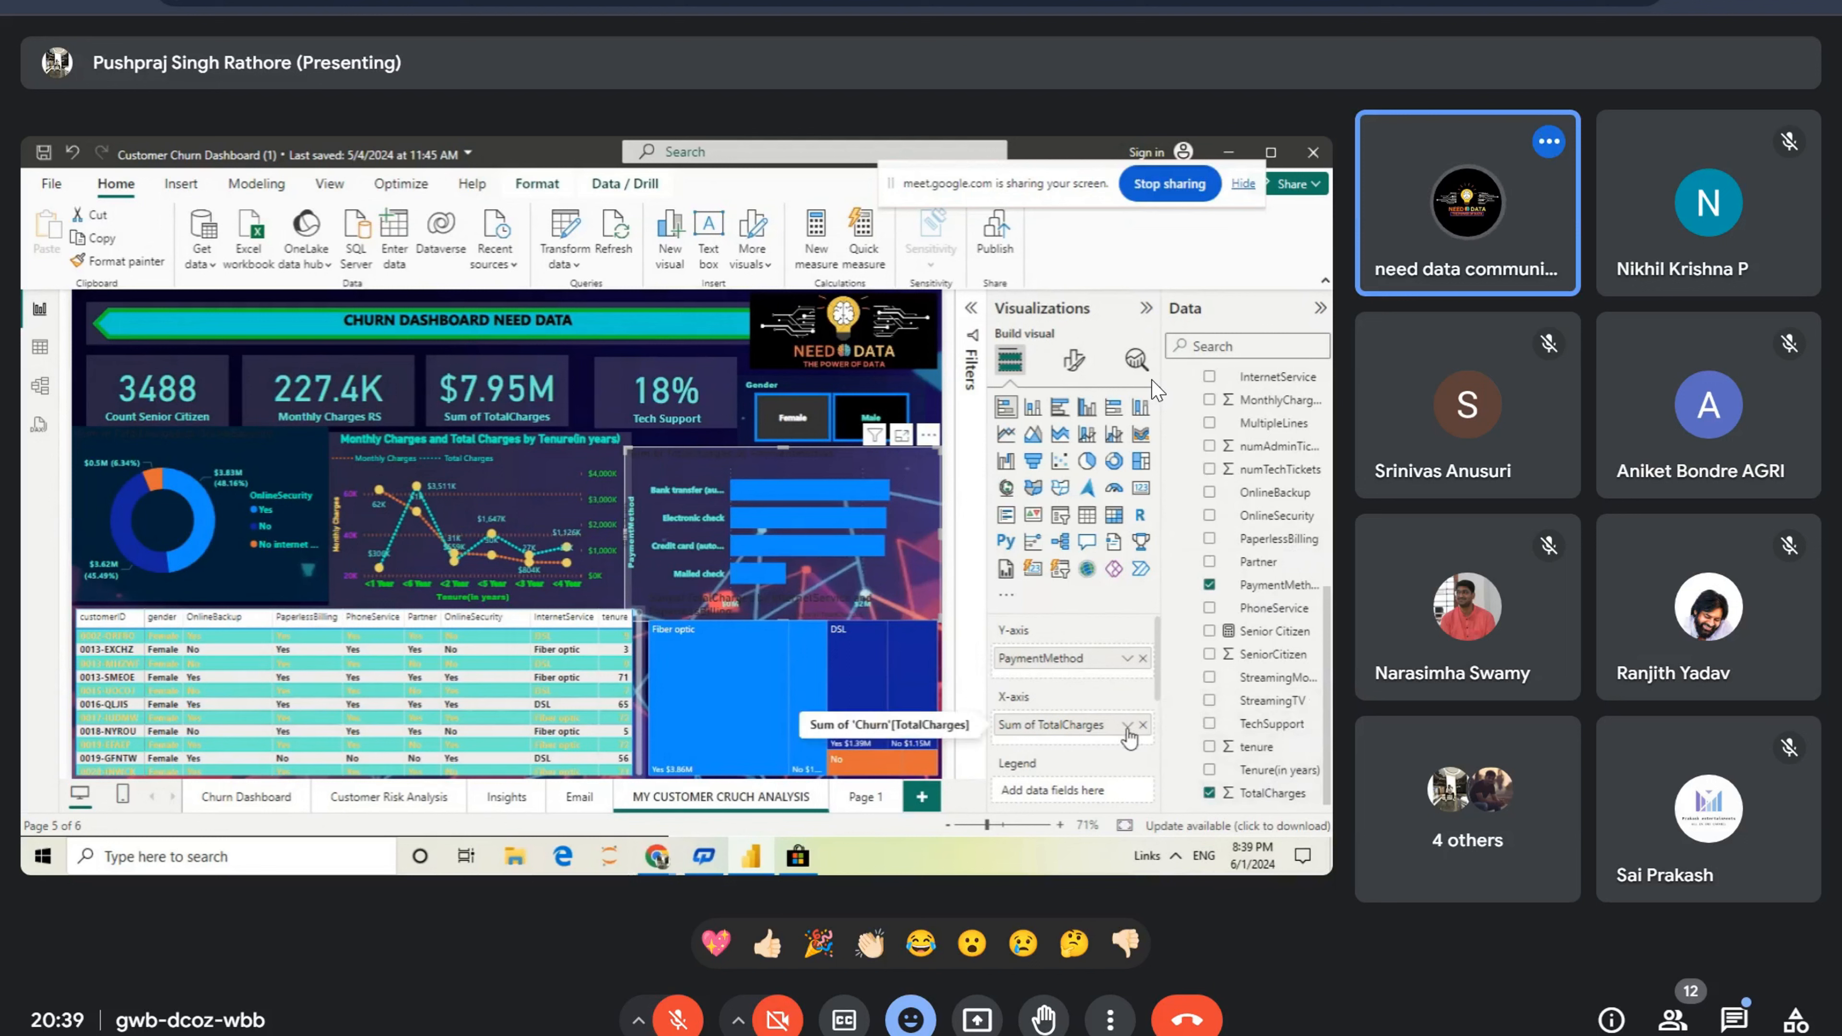
left_click(1127, 726)
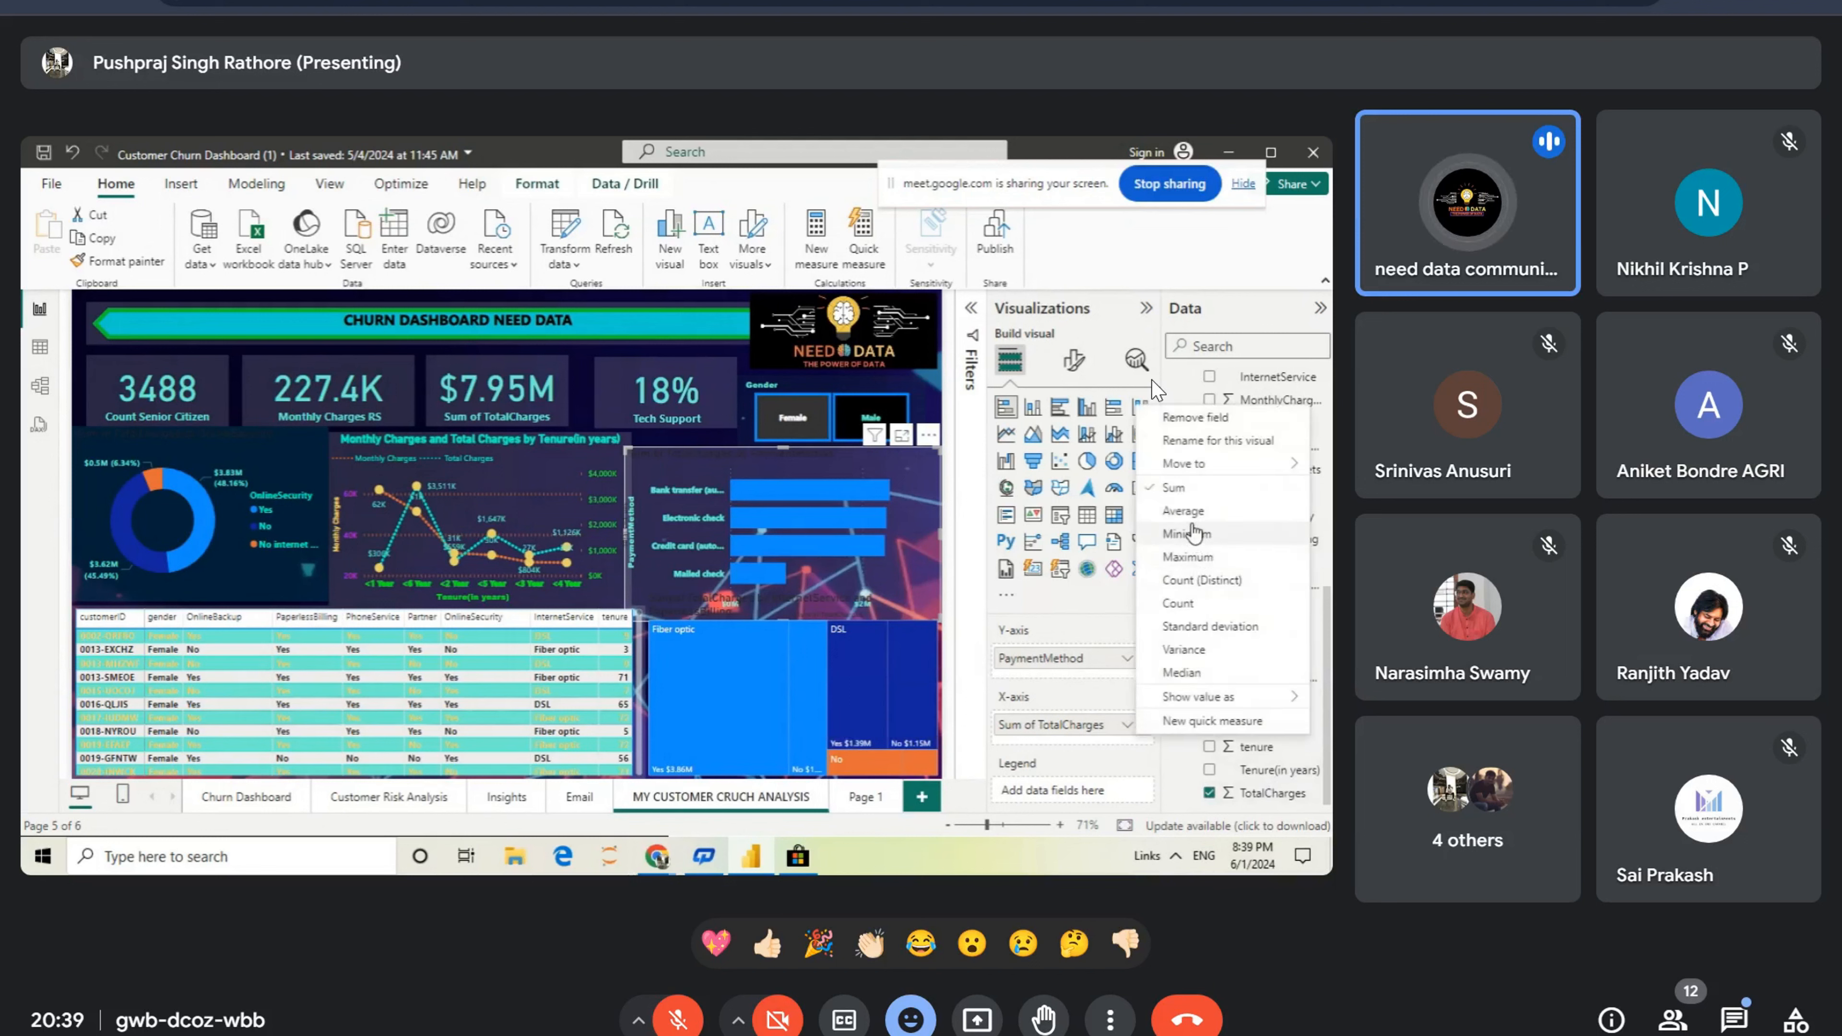
left_click(1189, 518)
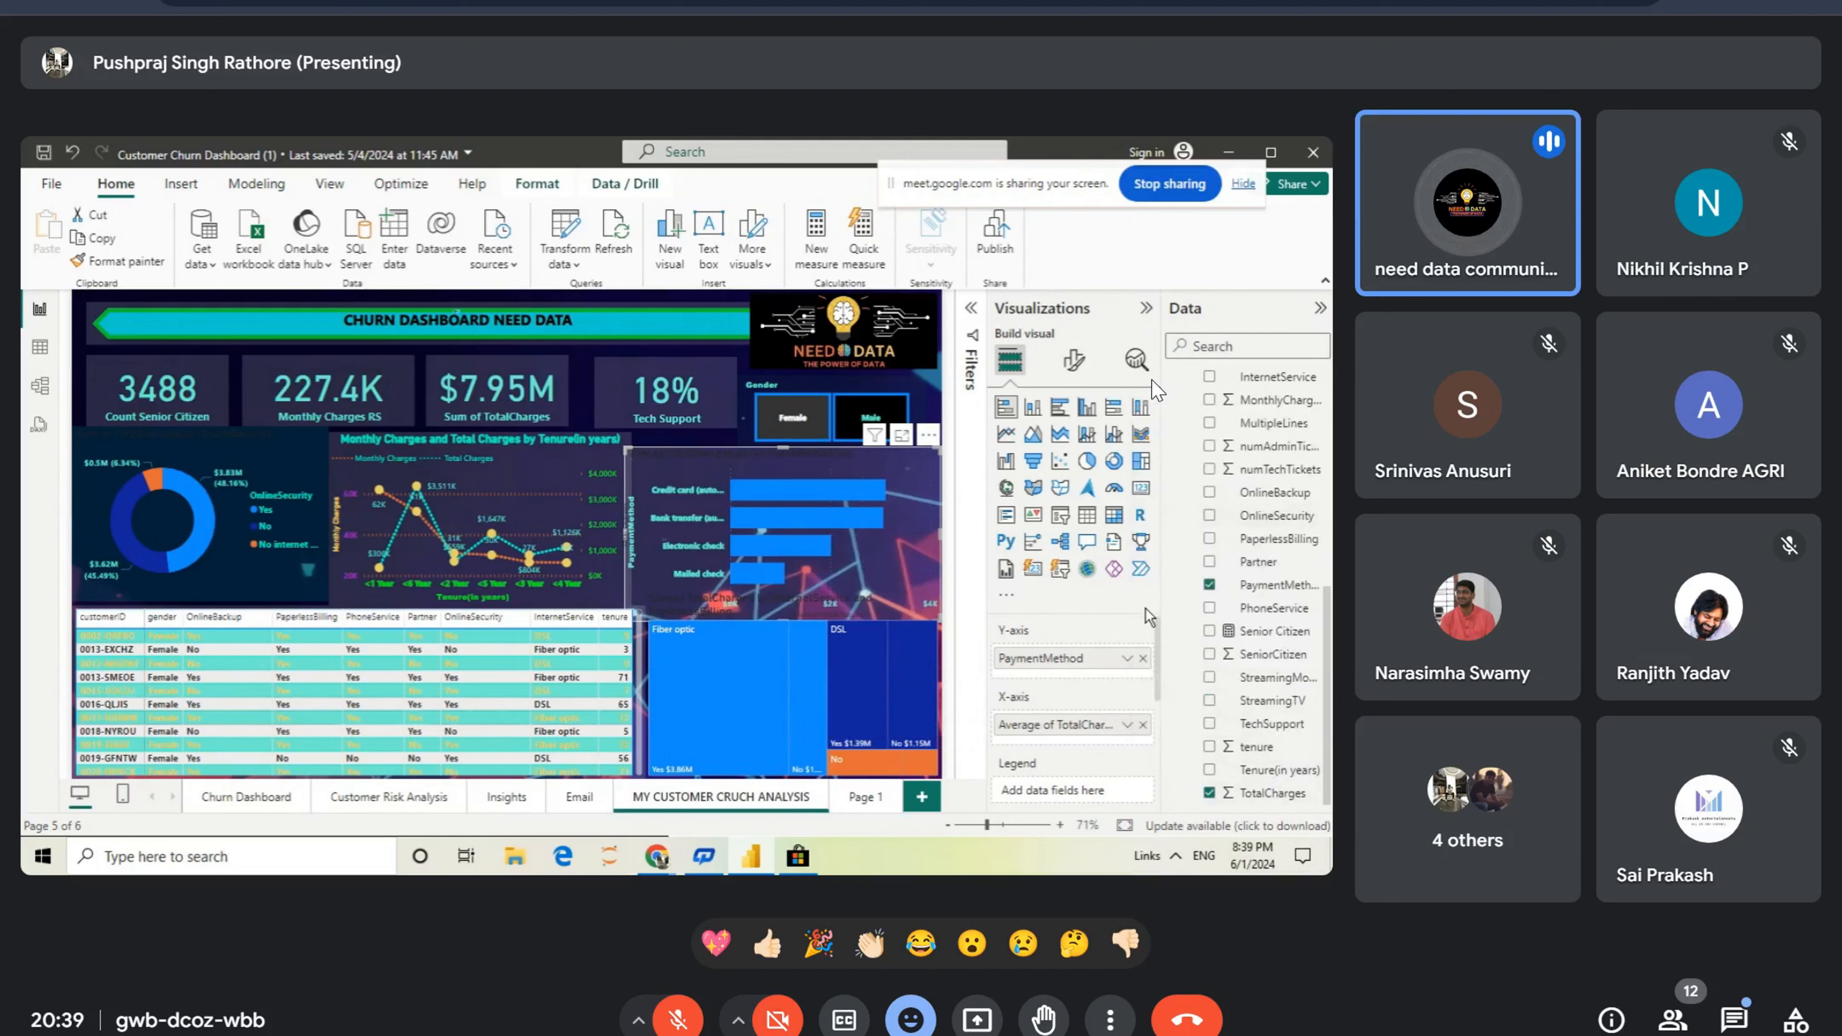
left_click(1127, 725)
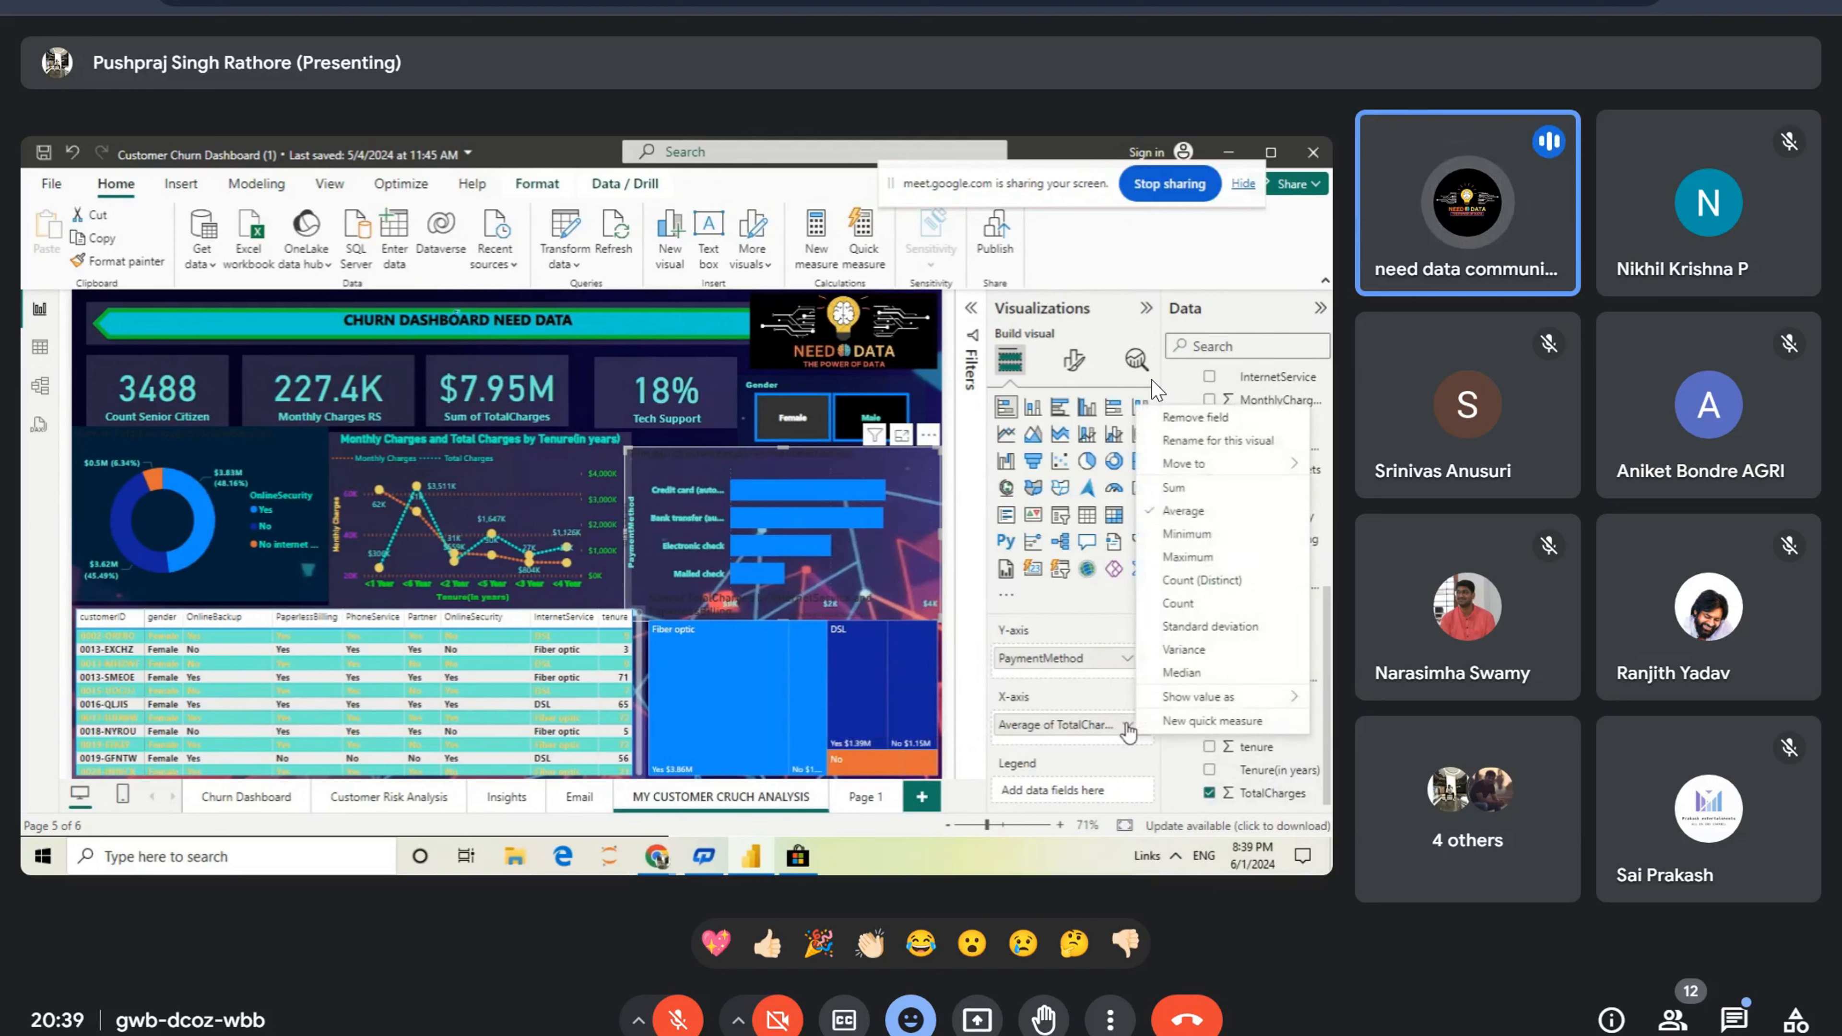
left_click(1176, 612)
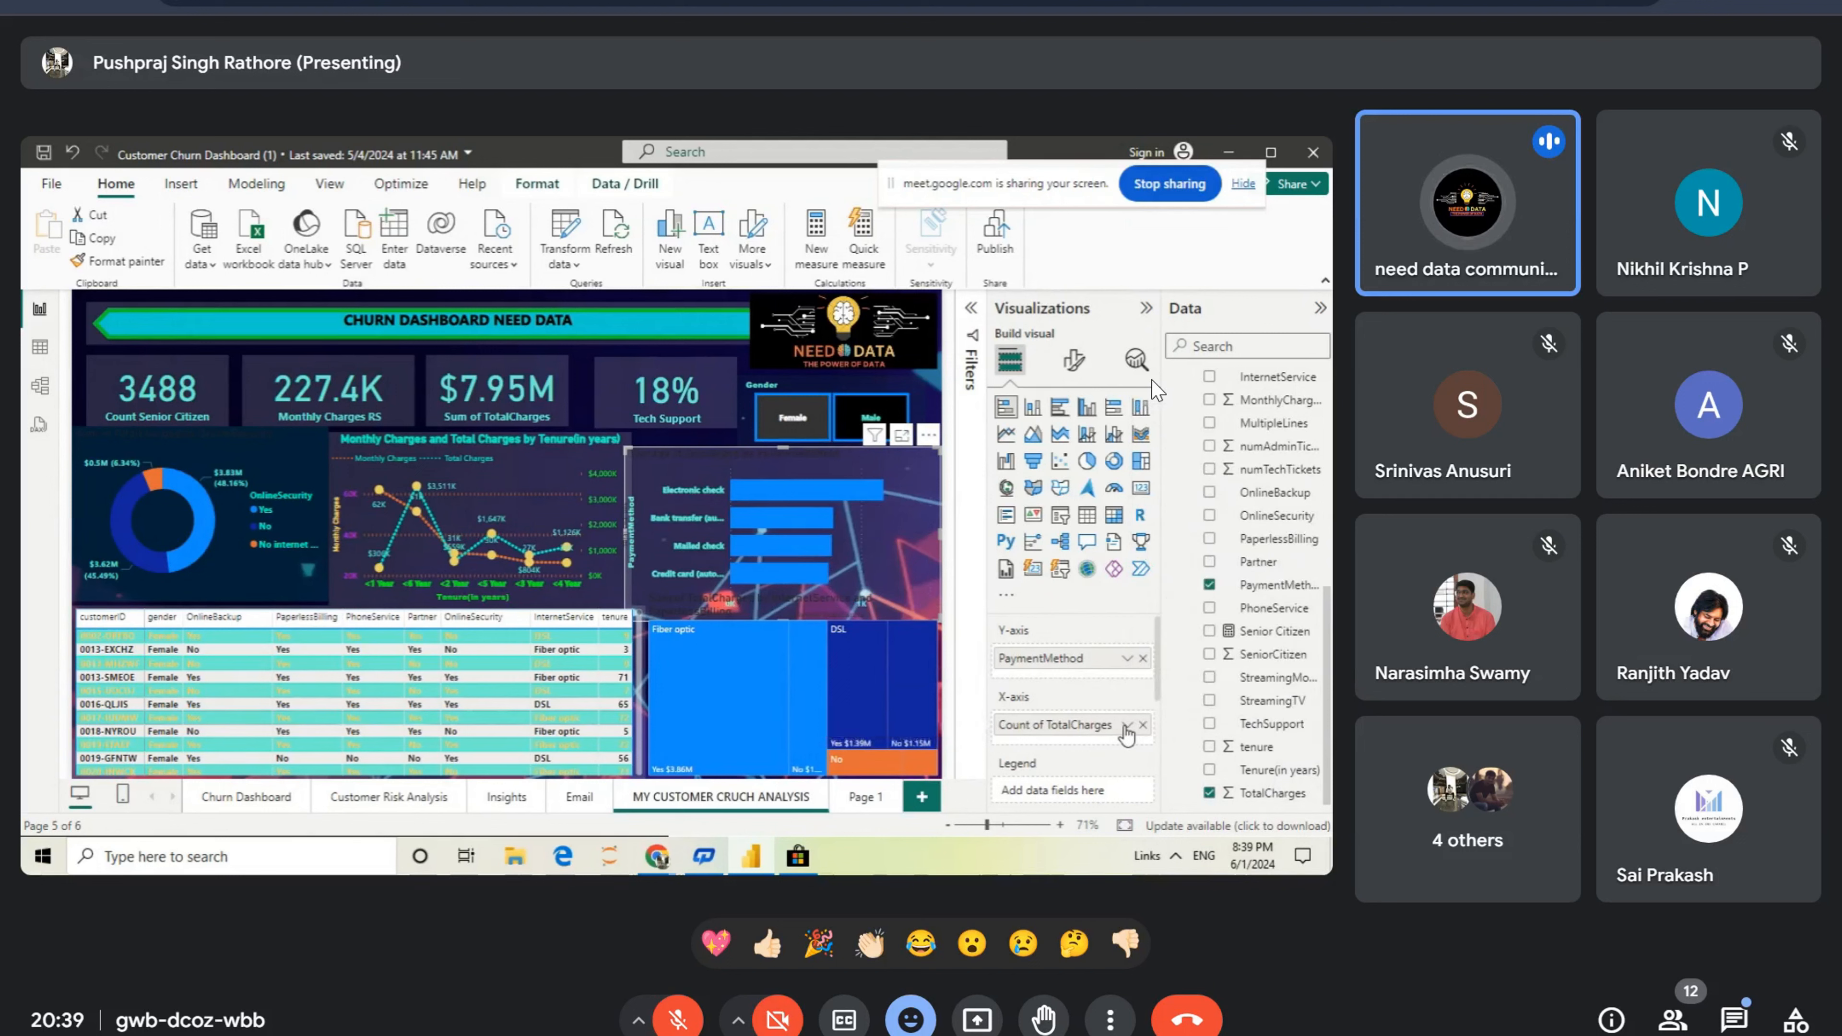
left_click(1127, 726)
left_click(1193, 496)
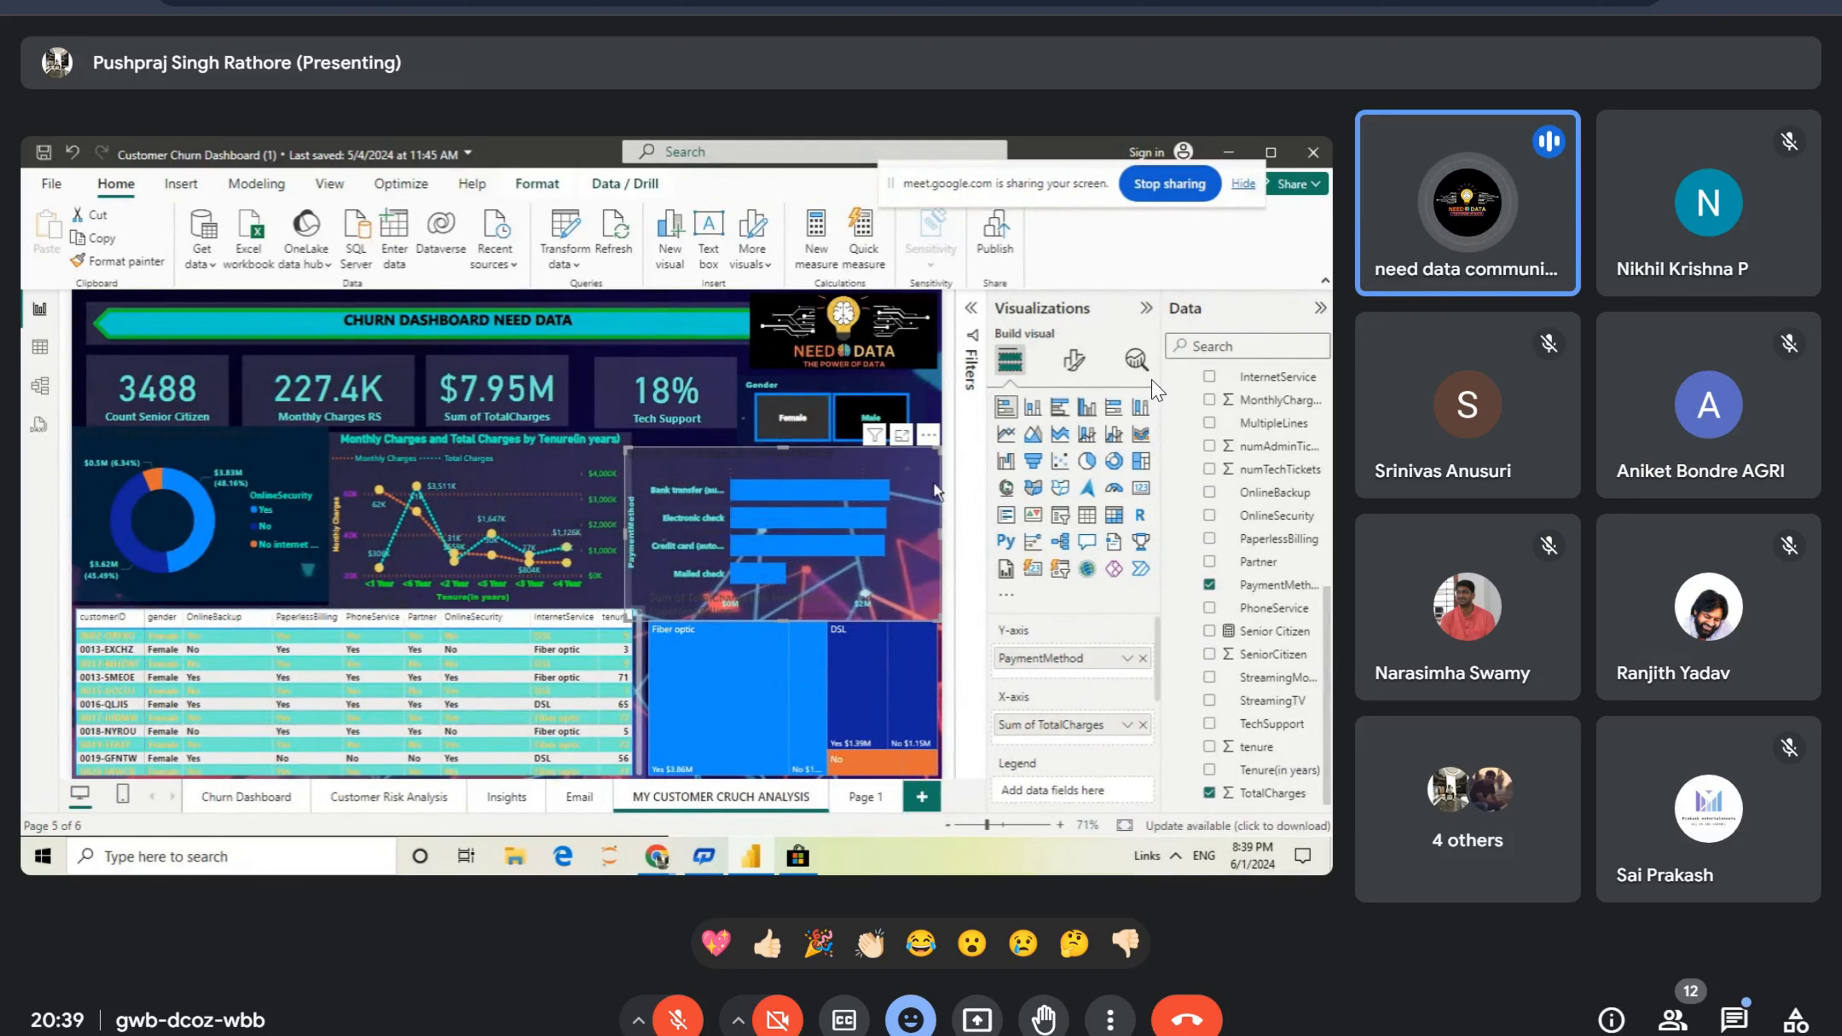
Step: Color the payment method bar chart's X-axis values magenta
left_click(1074, 360)
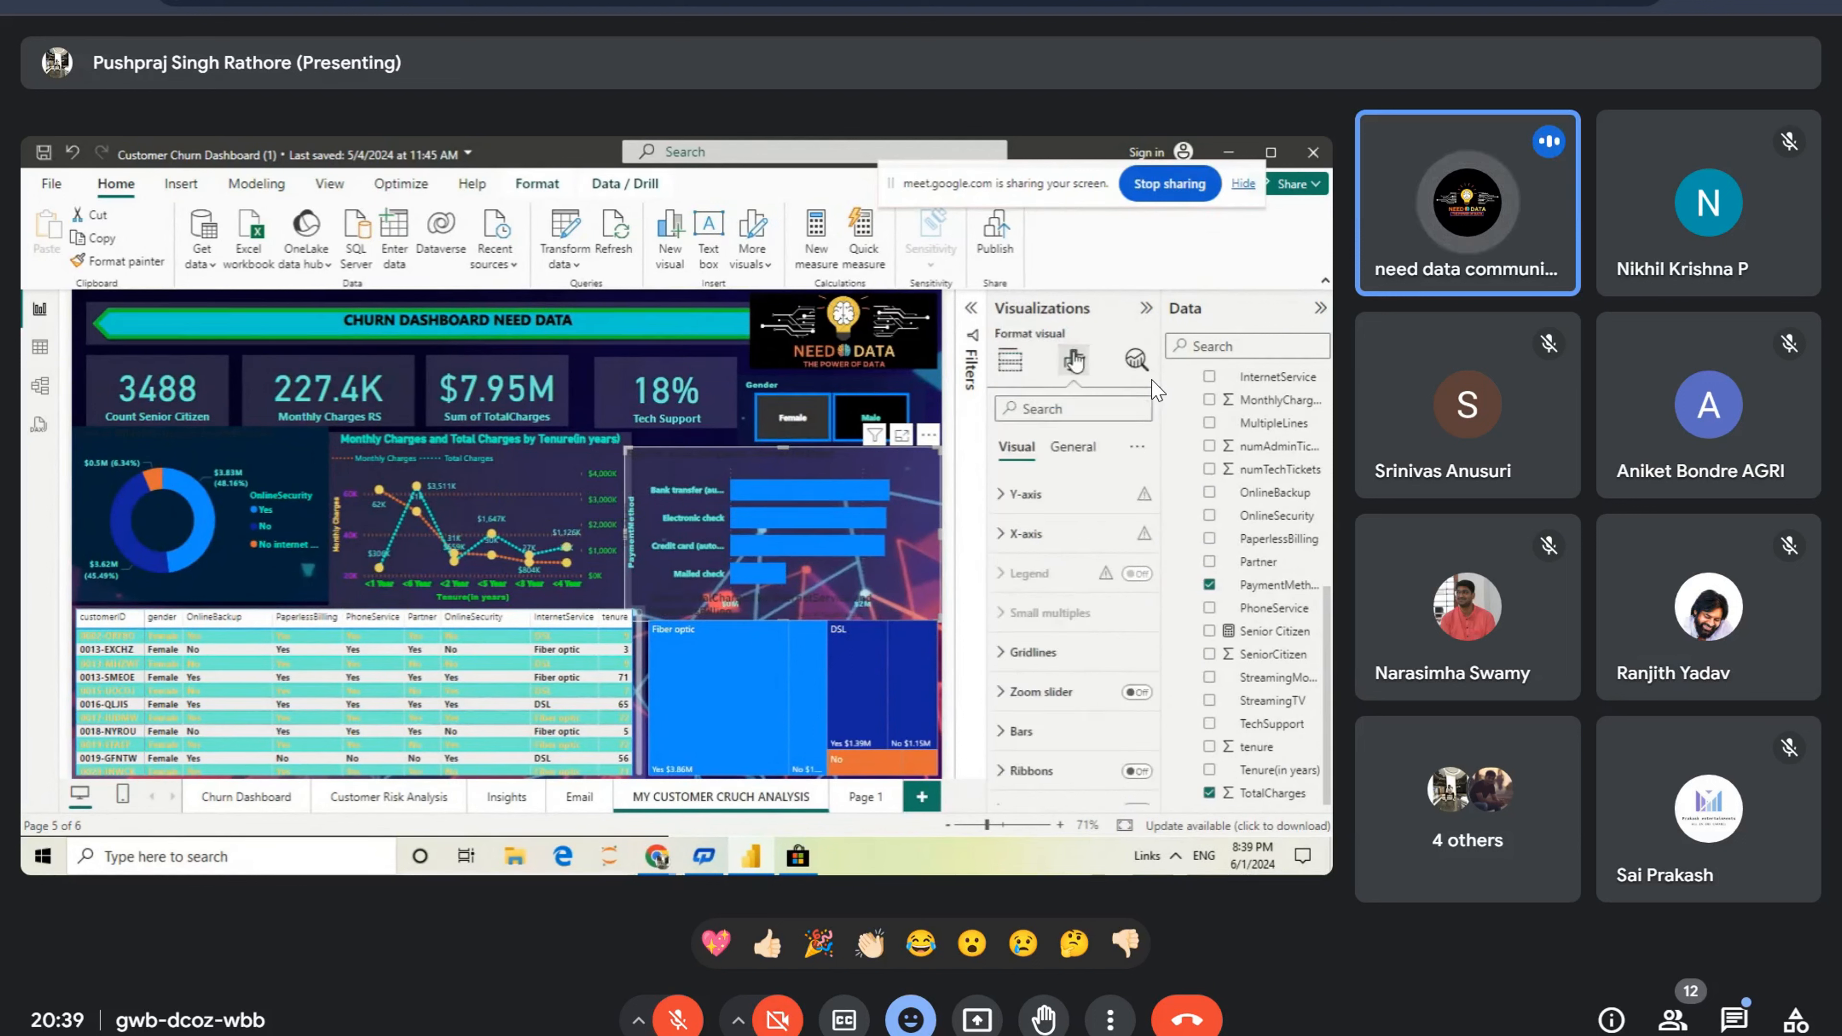
left_click(1003, 496)
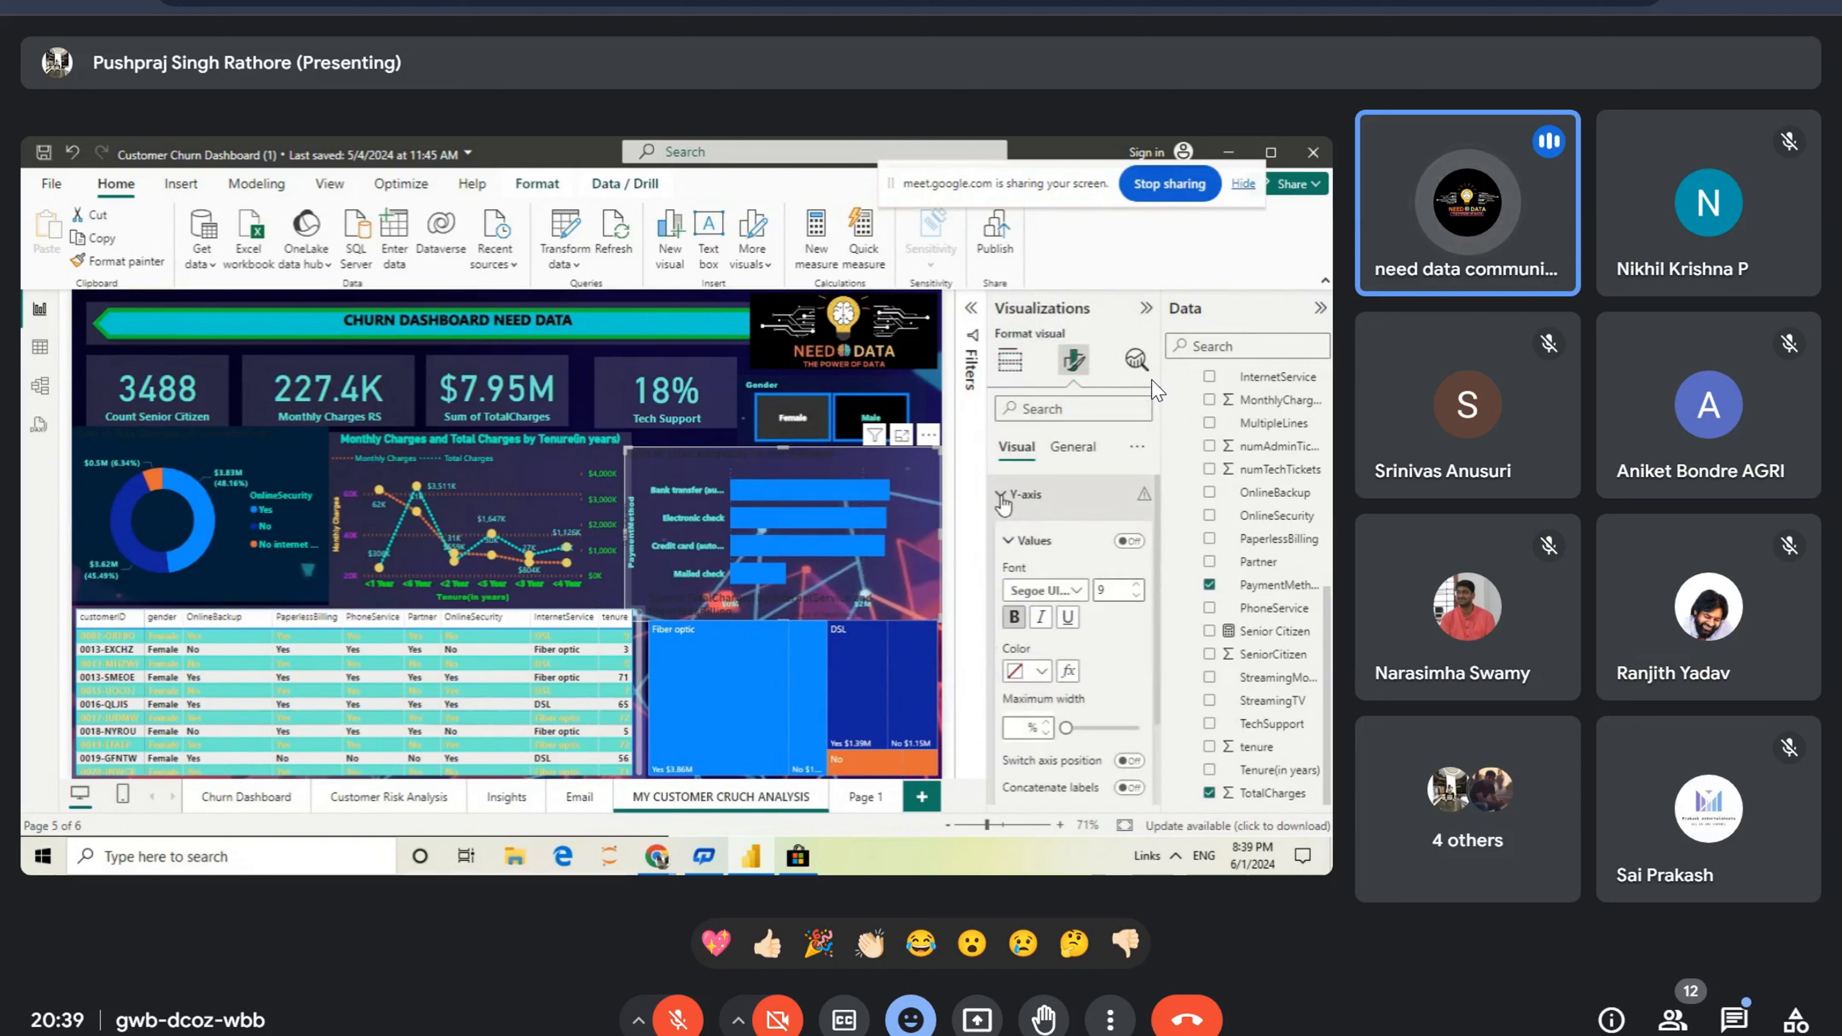
left_click(1006, 508)
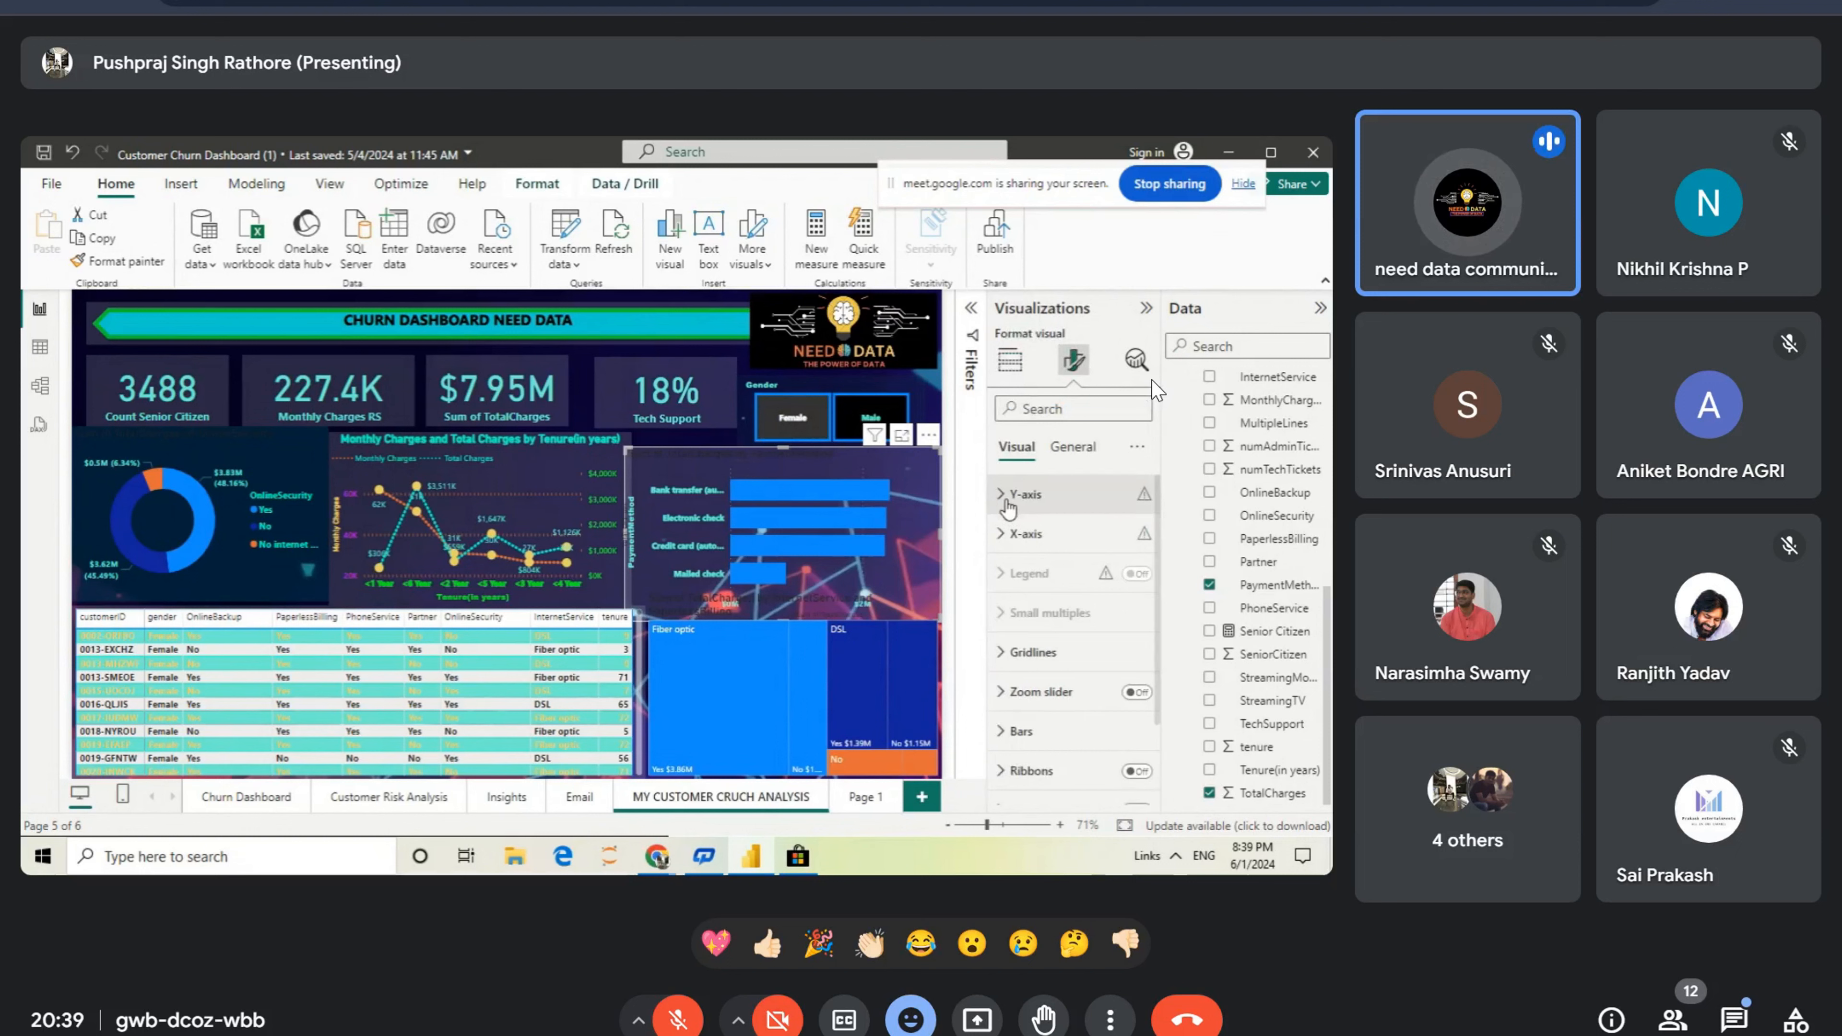
left_click(1004, 537)
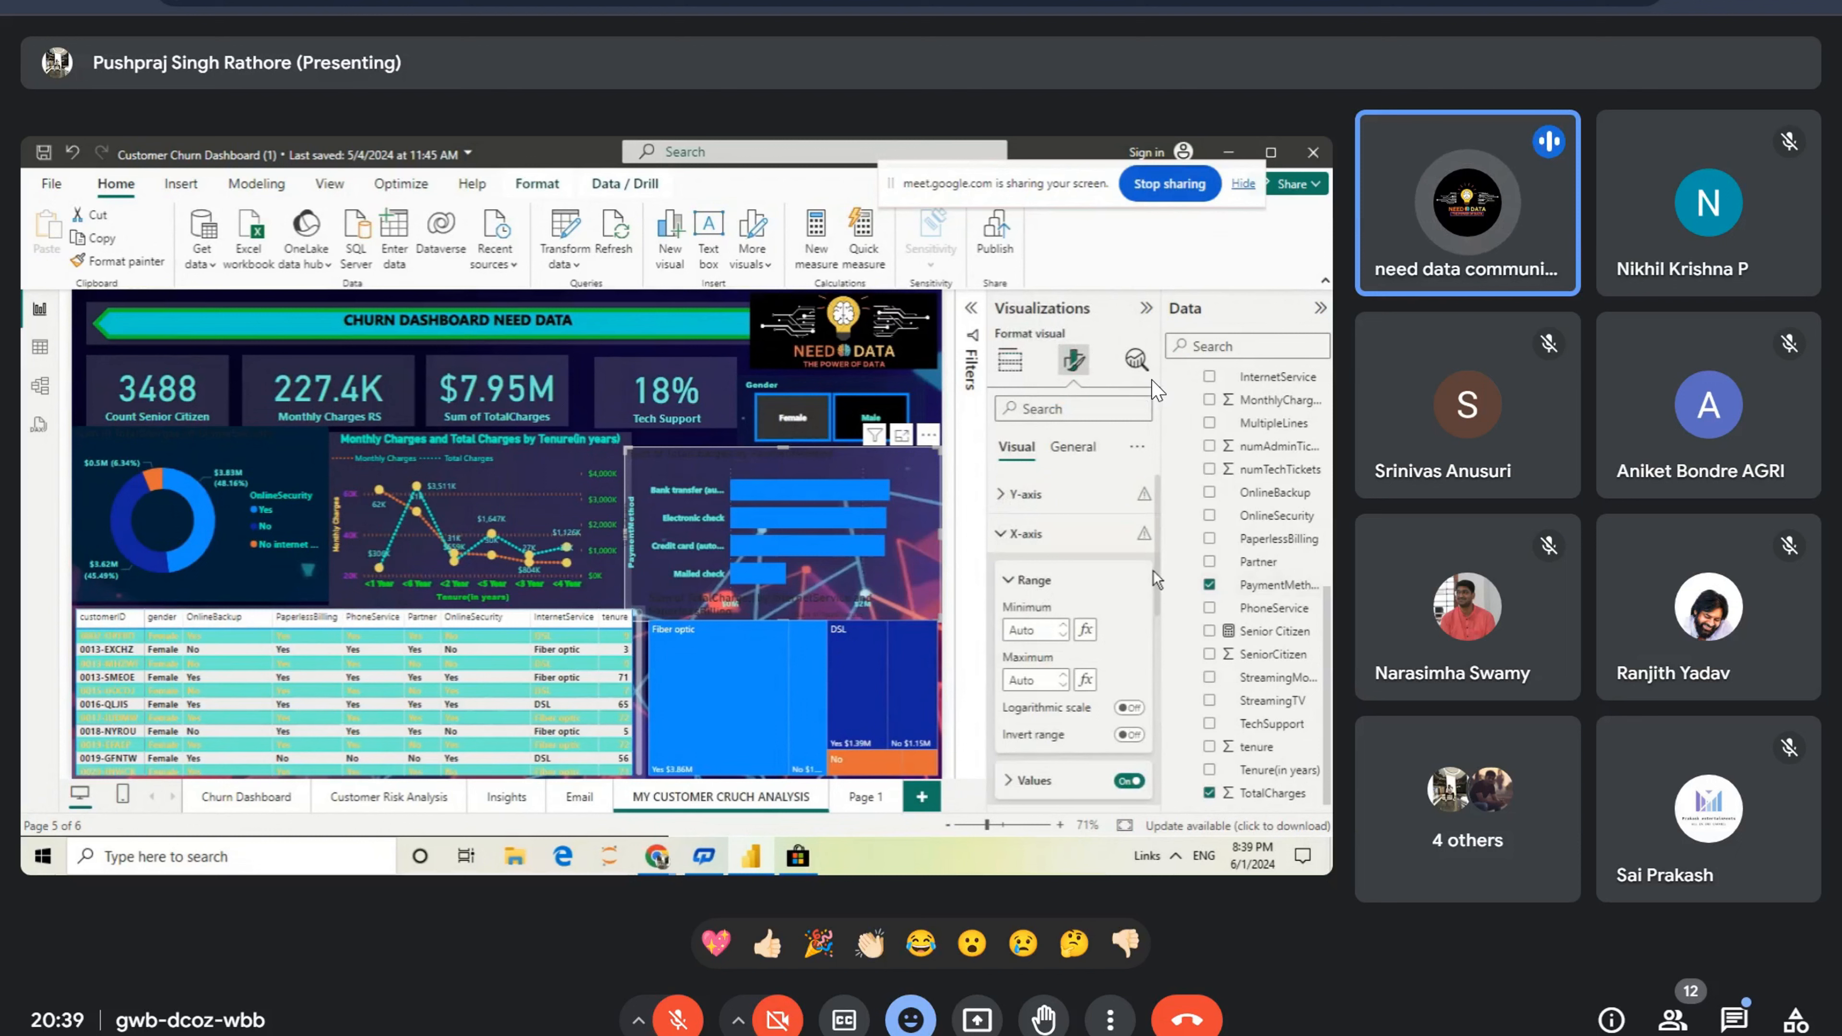
left_click(1010, 784)
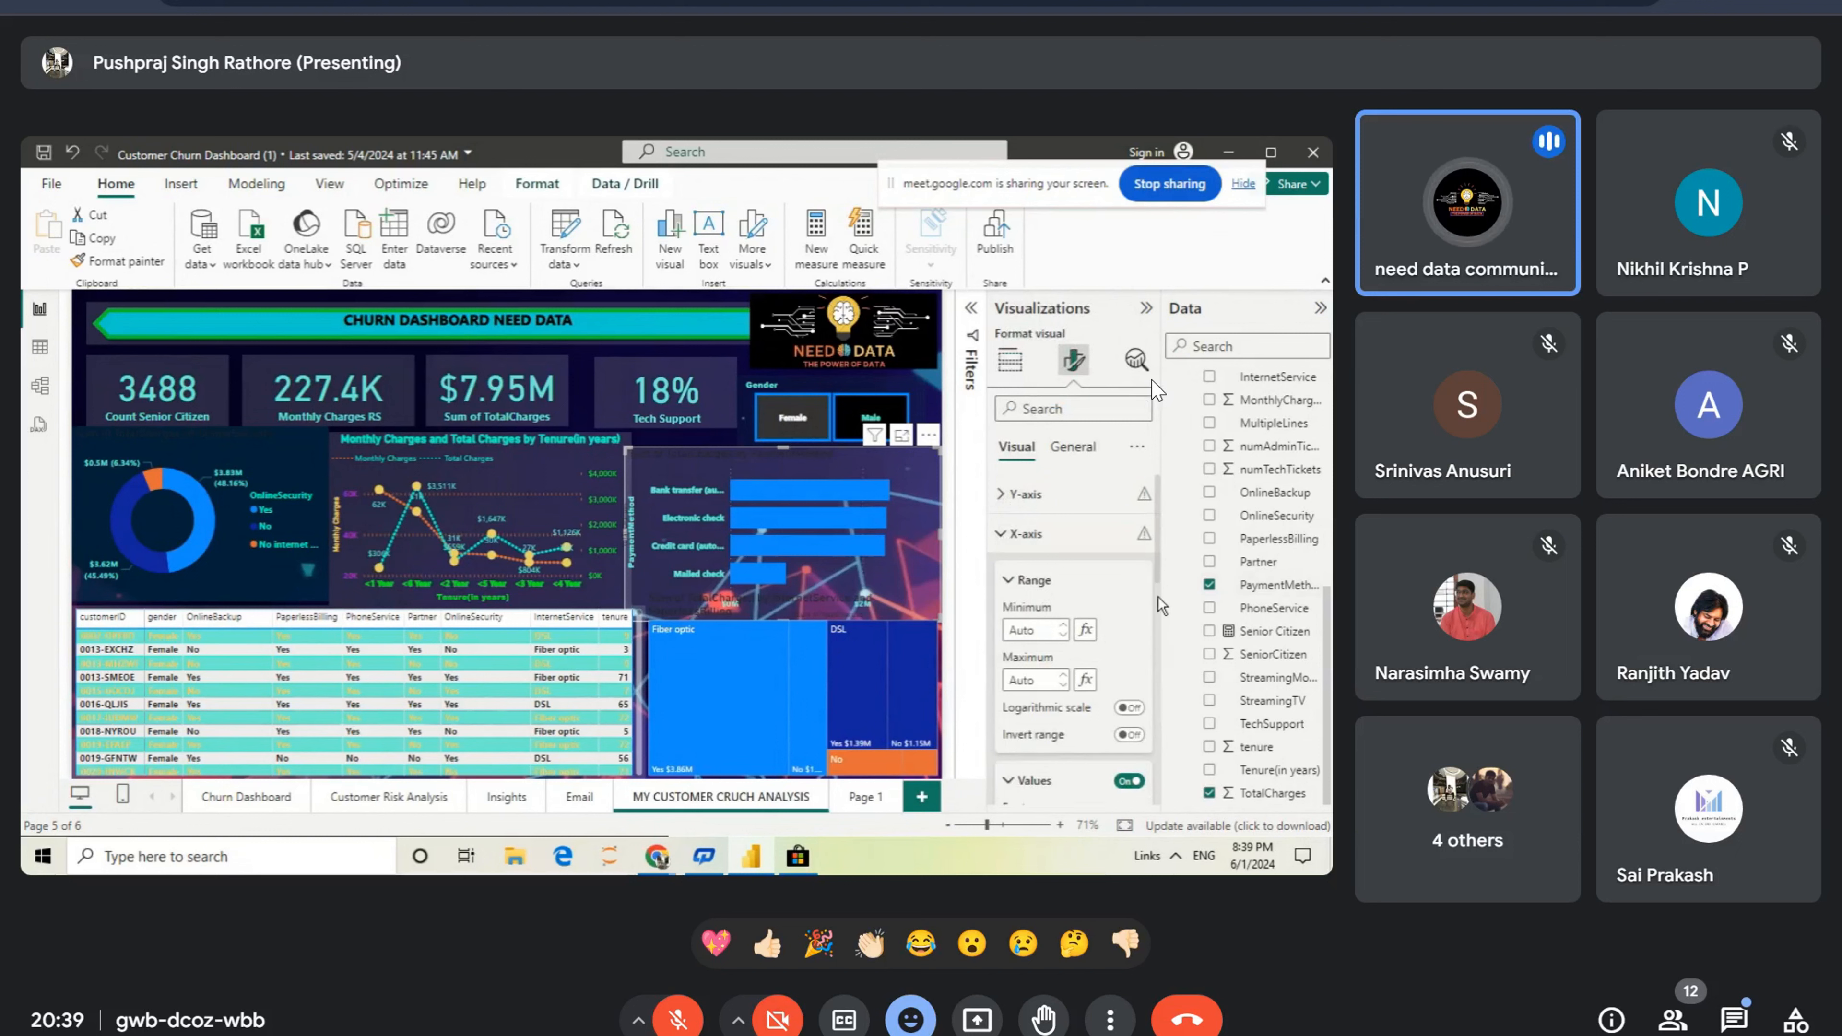
scroll(1128, 657, "down", 5)
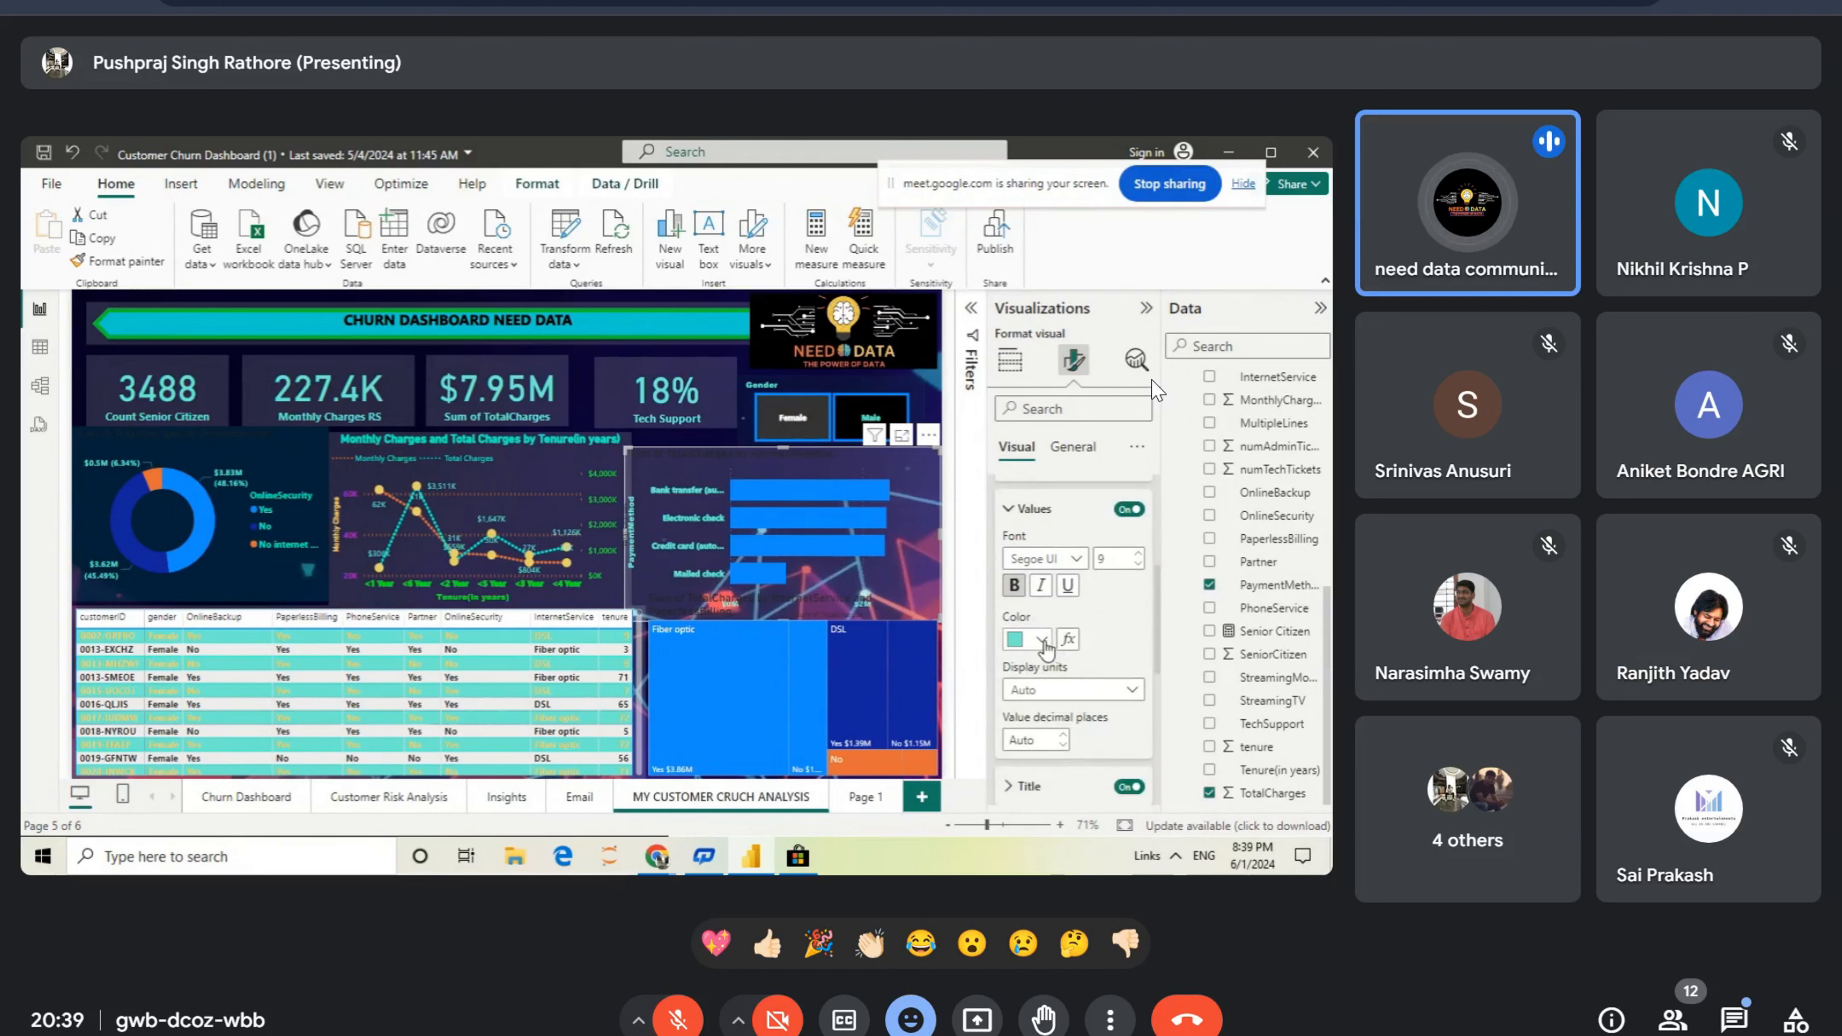
left_click(1042, 640)
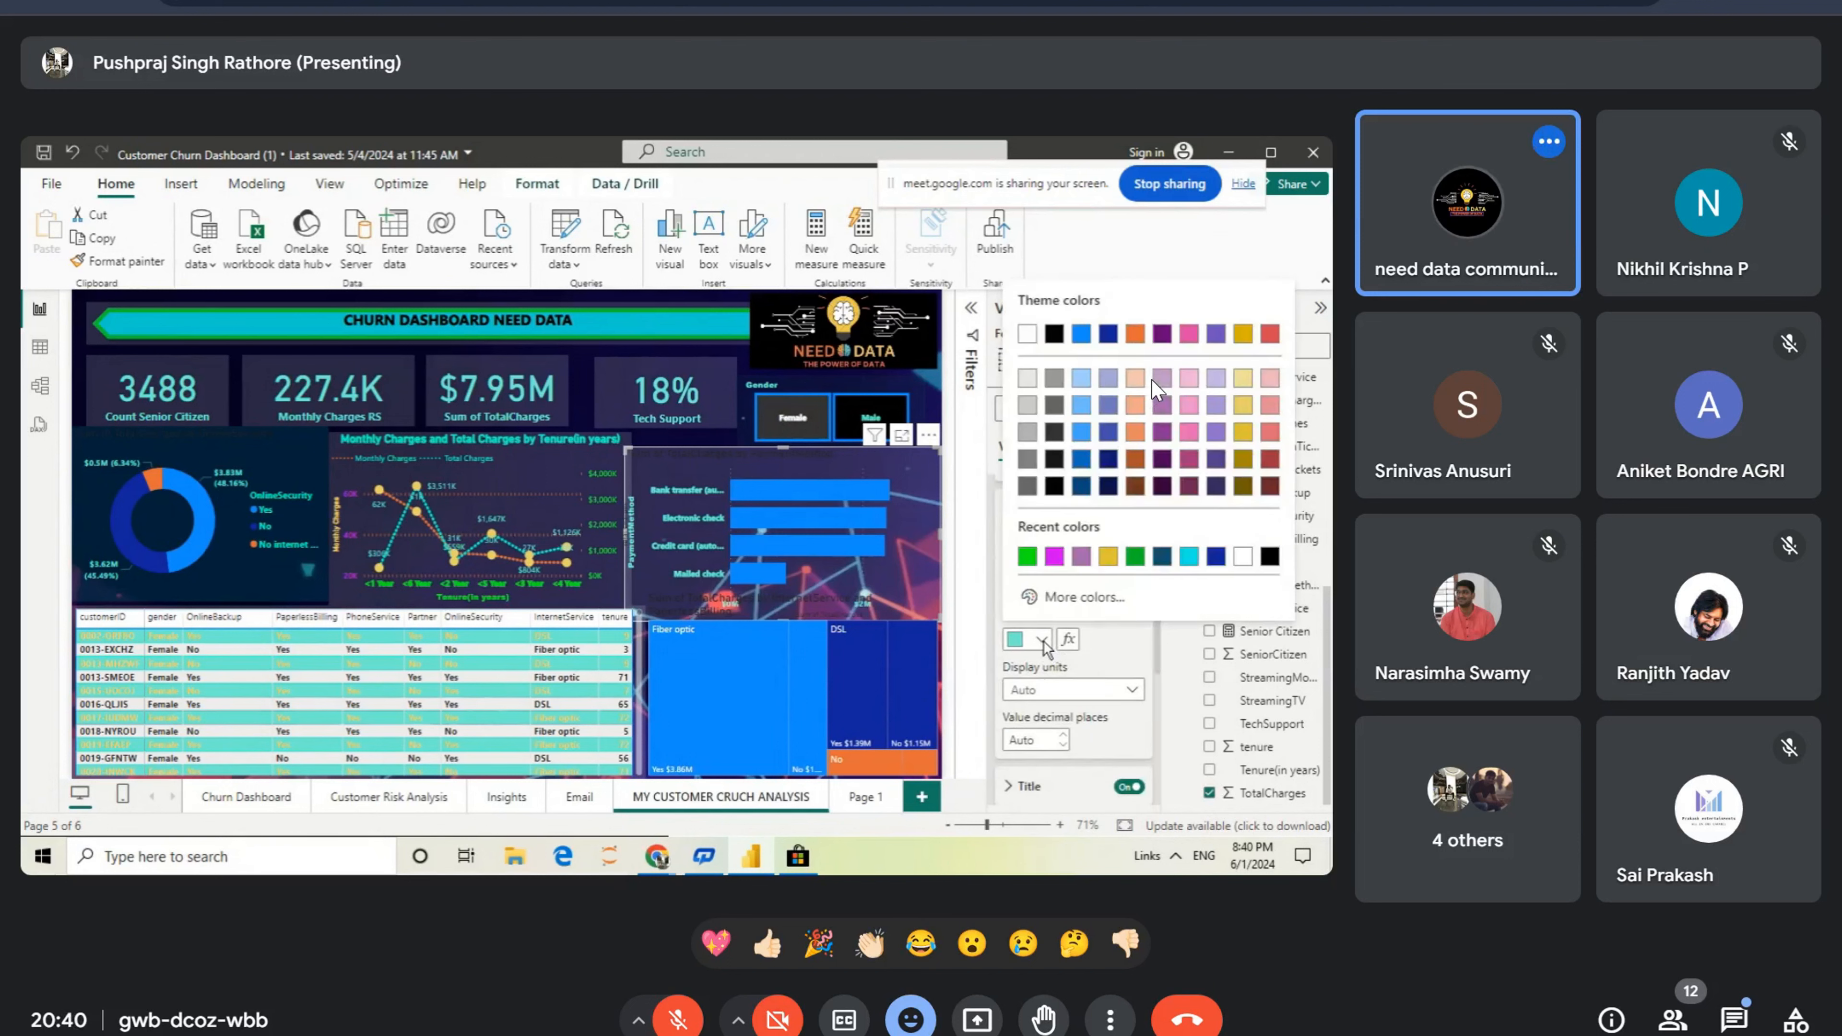
left_click(1054, 557)
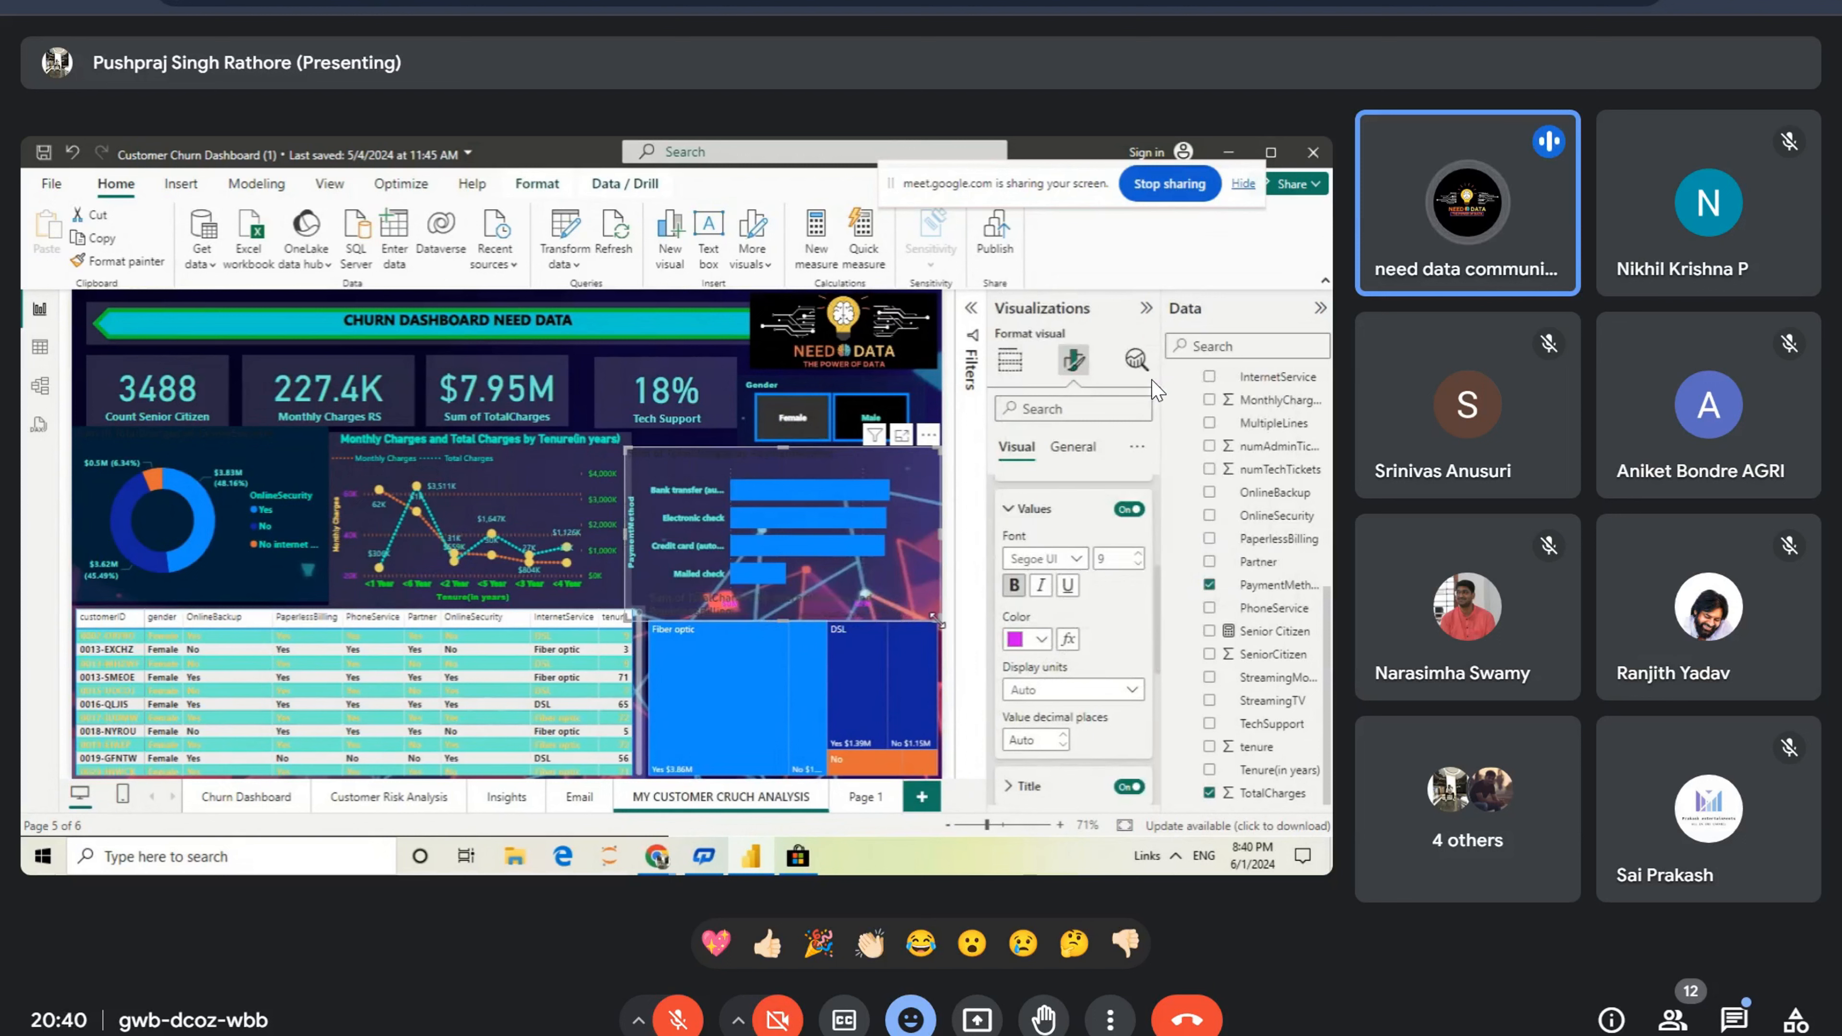
Step: Shrink the payment method bar chart slightly and show it in focus mode
left_click_drag(924, 590, 925, 582)
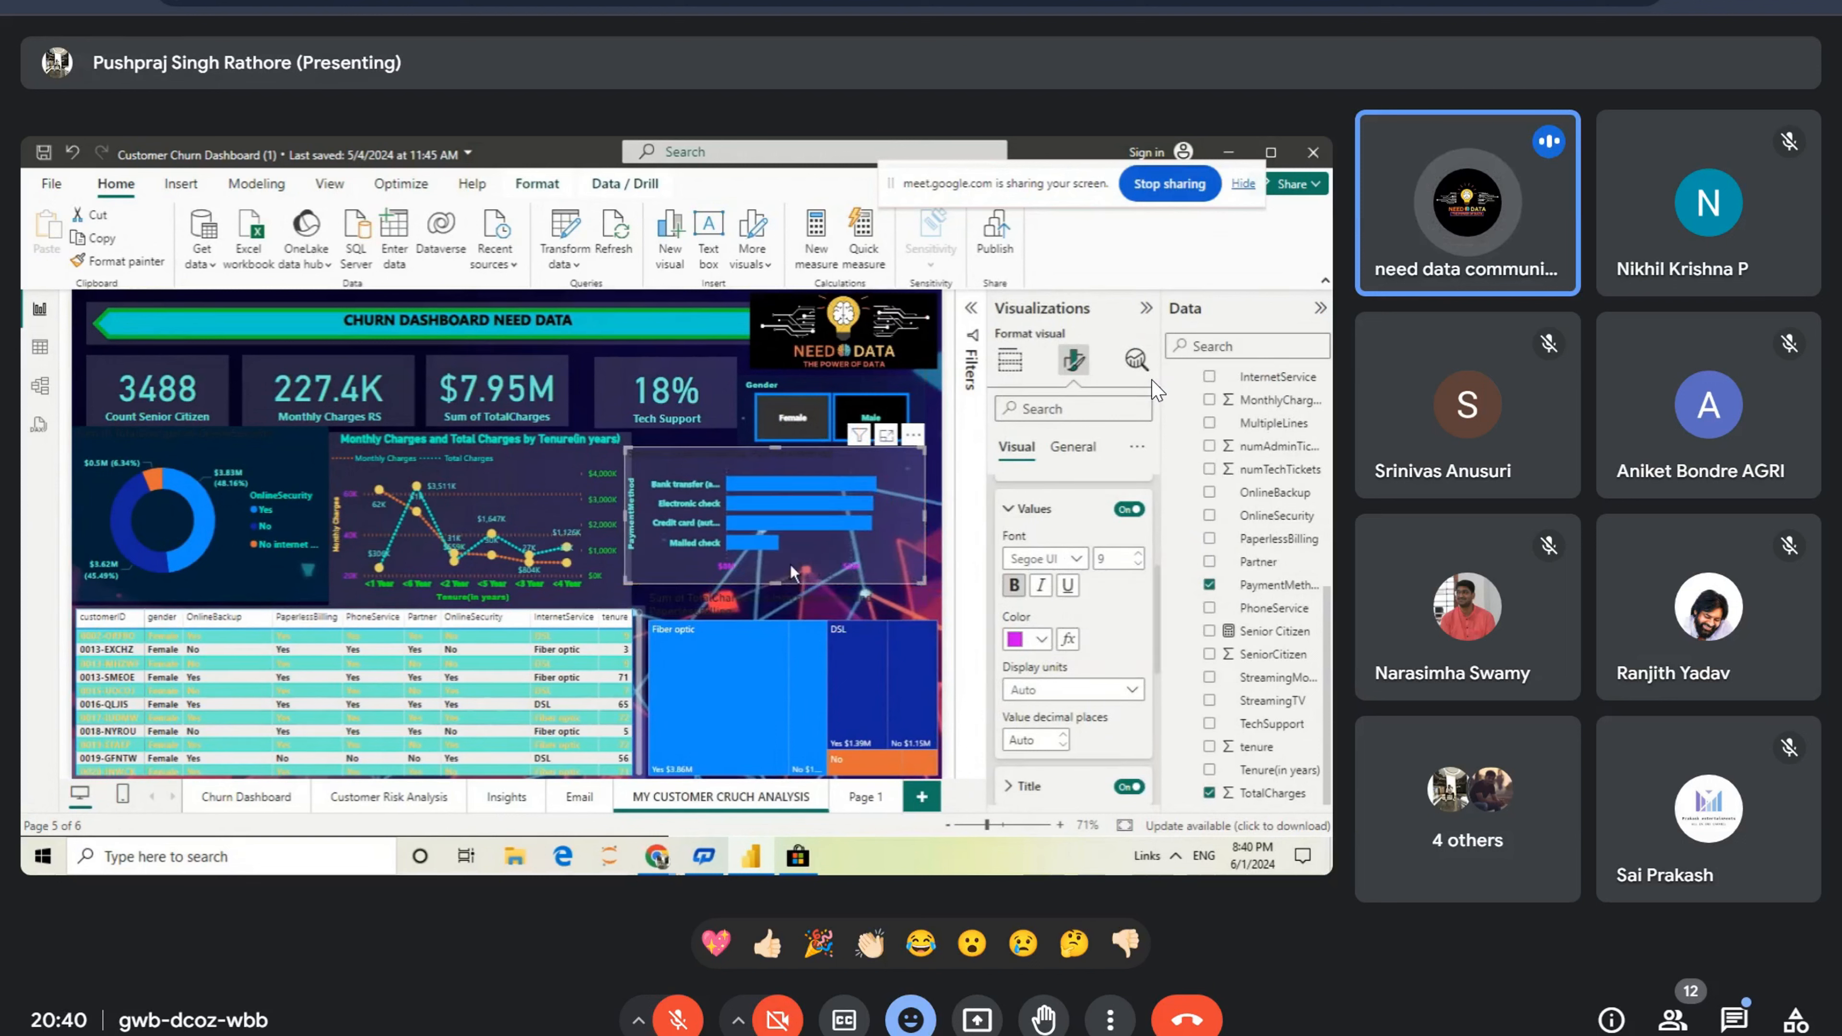
left_click(887, 436)
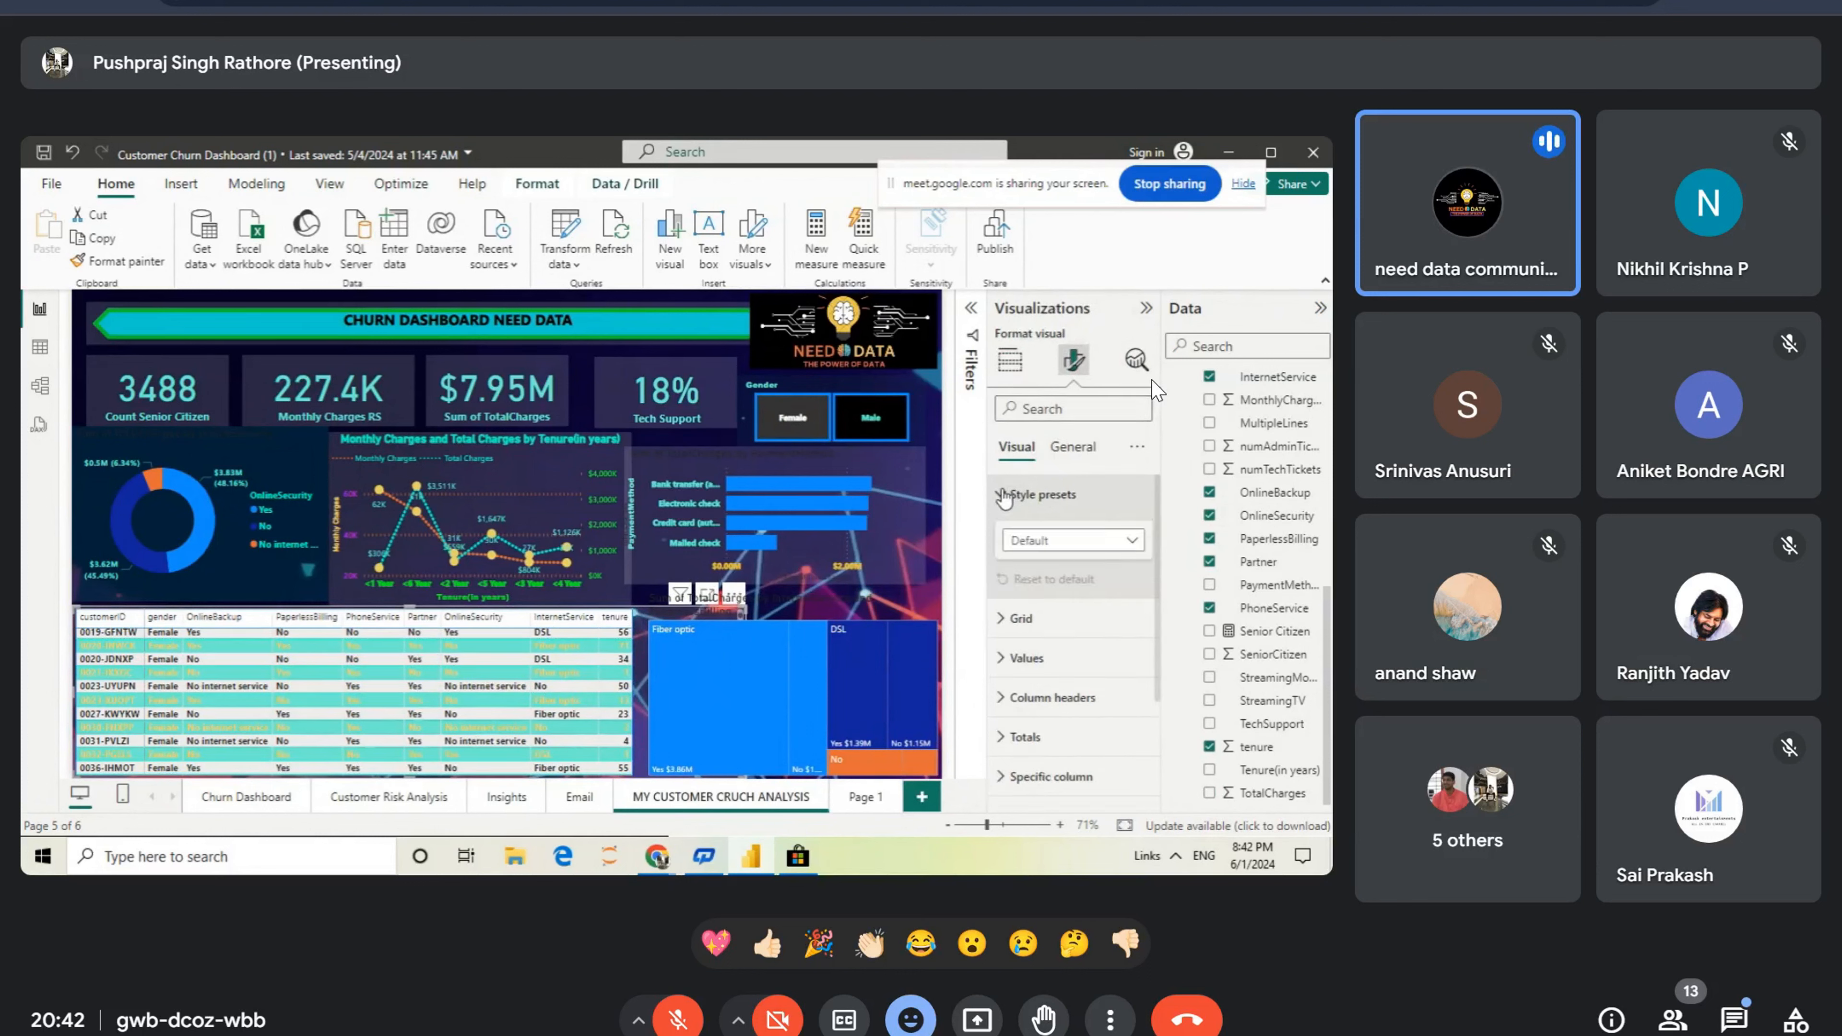
Step: Try green for the customer table's horizontal gridlines, settle on gold, and sort the table by OnlineSecurity
left_click(1002, 620)
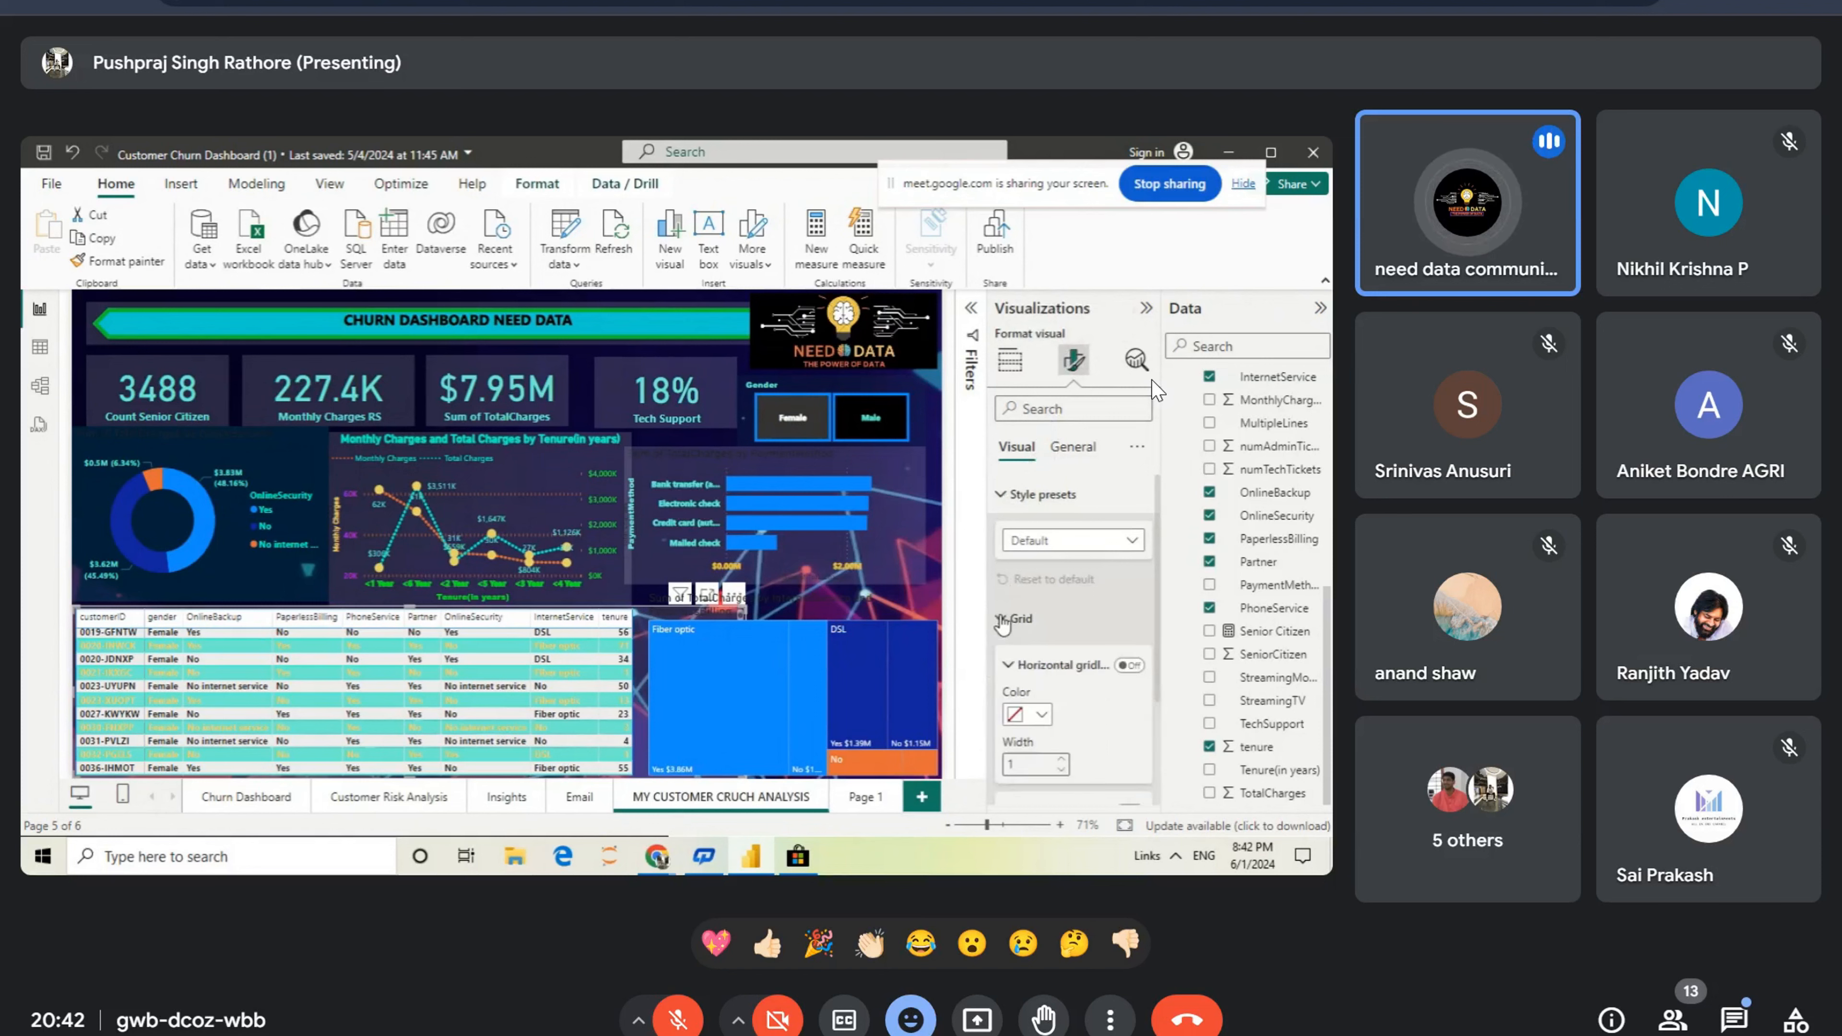
left_click(1042, 716)
left_click(1080, 633)
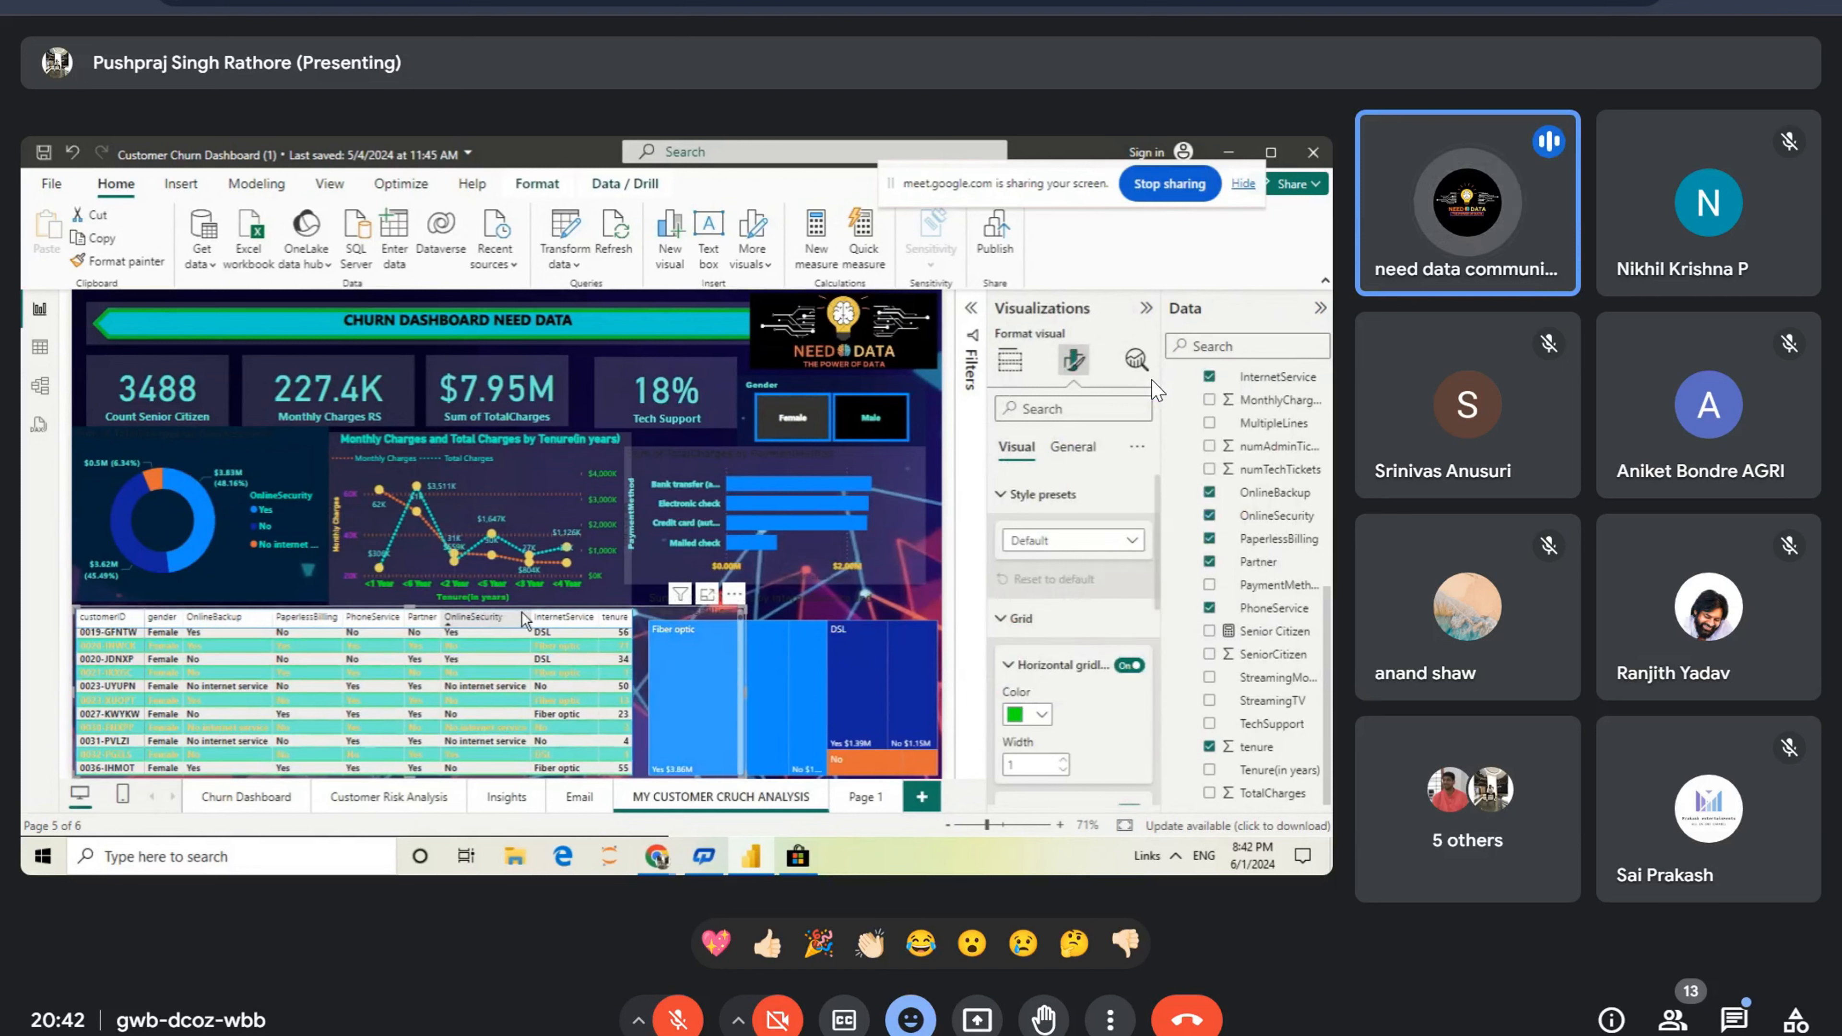
left_click(458, 618)
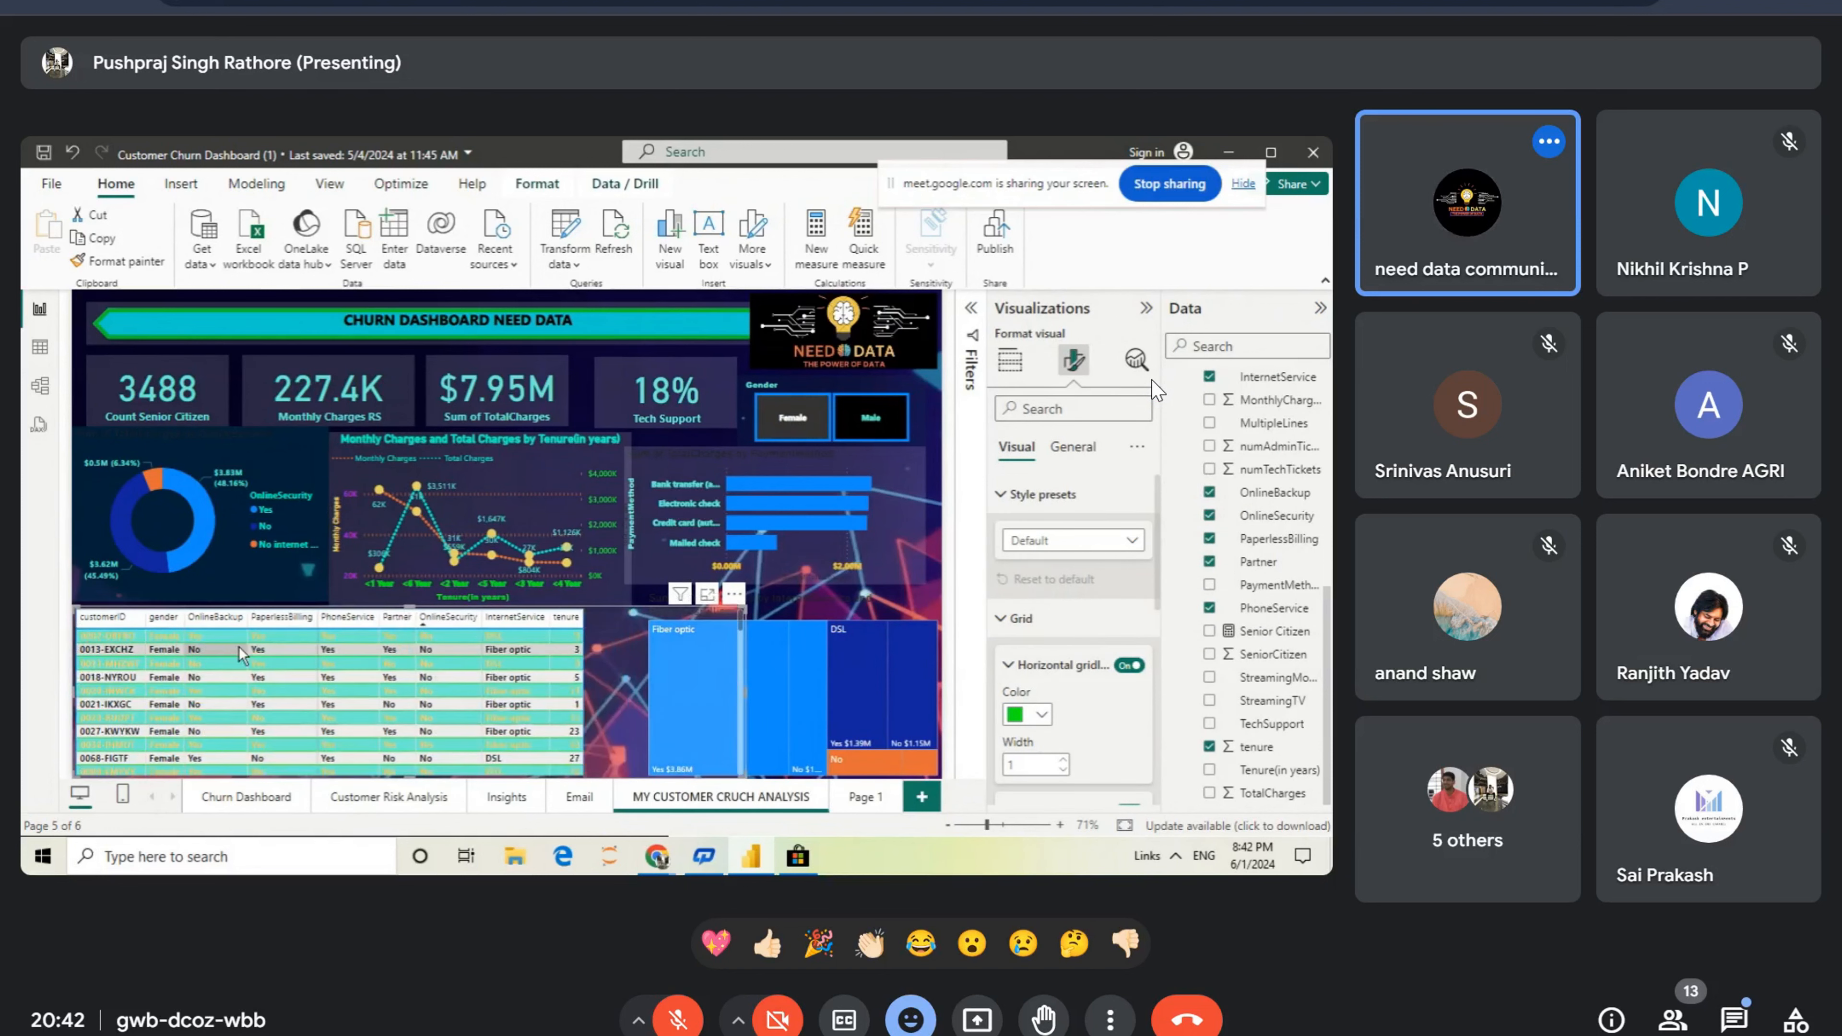
left_click(1041, 715)
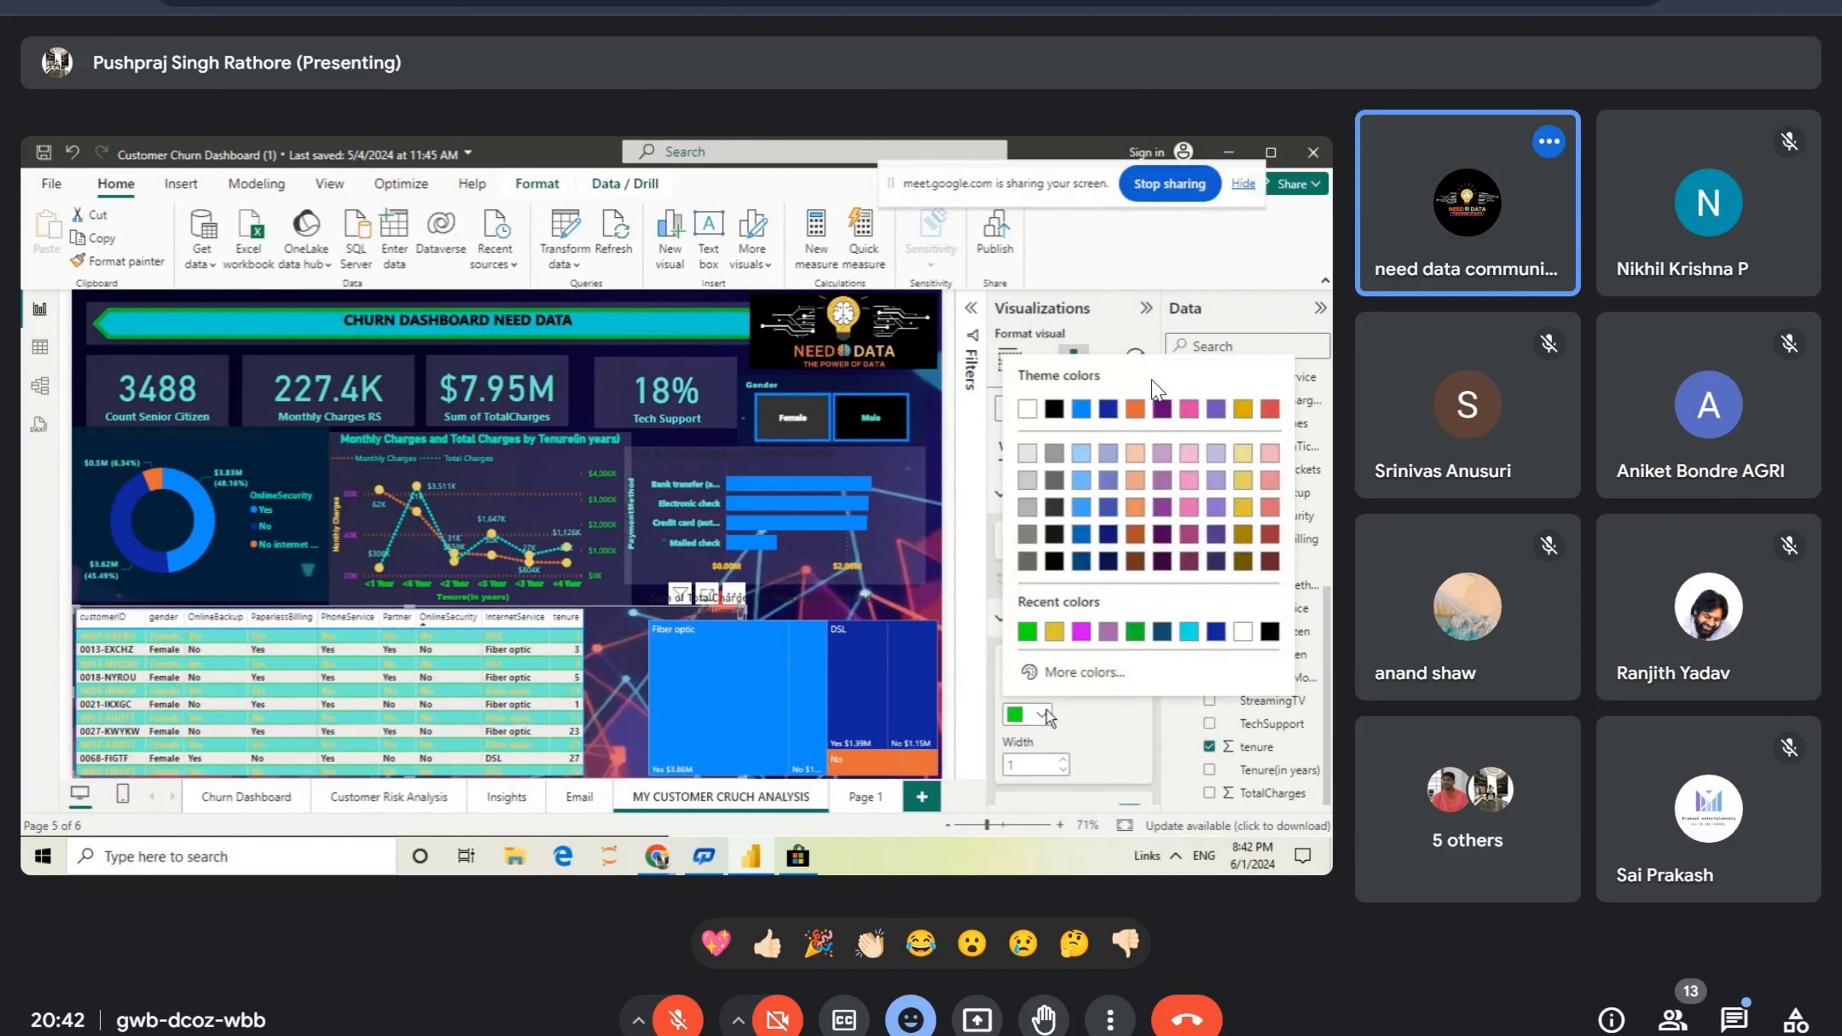
left_click(1055, 633)
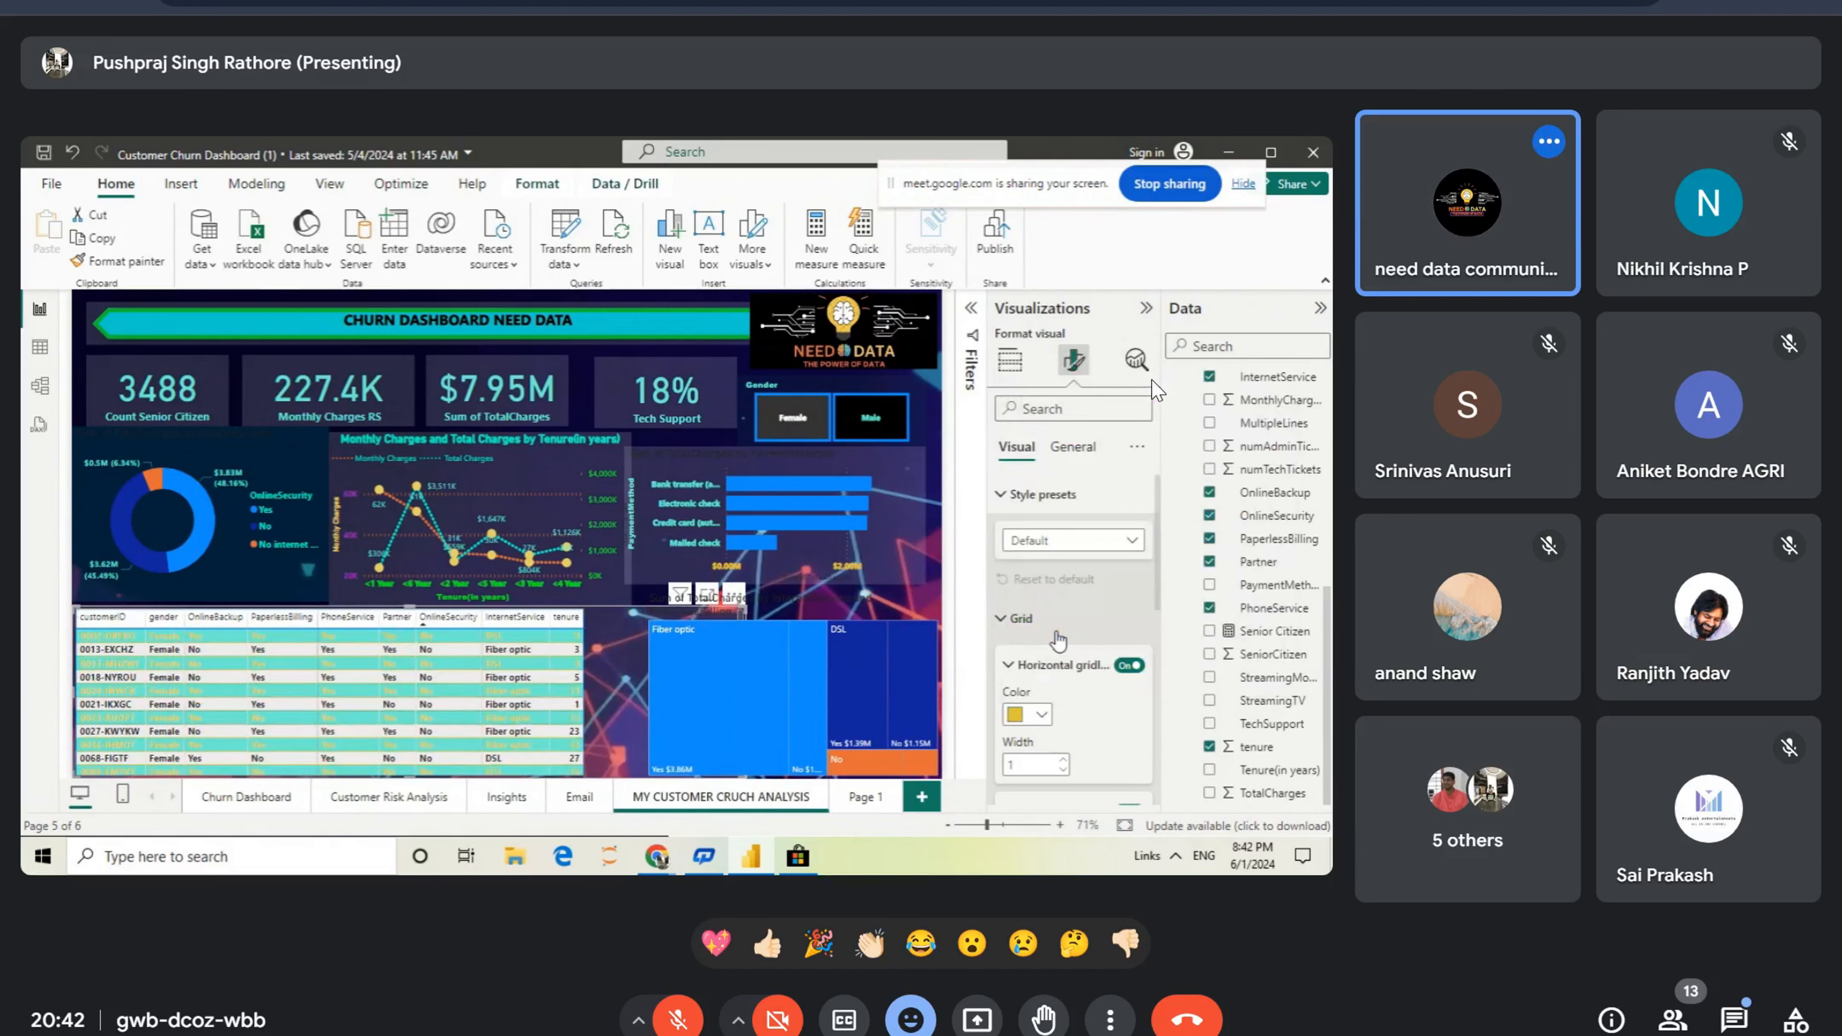
Step: Reduce the width and height of the monthly and total charges line chart
left_click(588, 592)
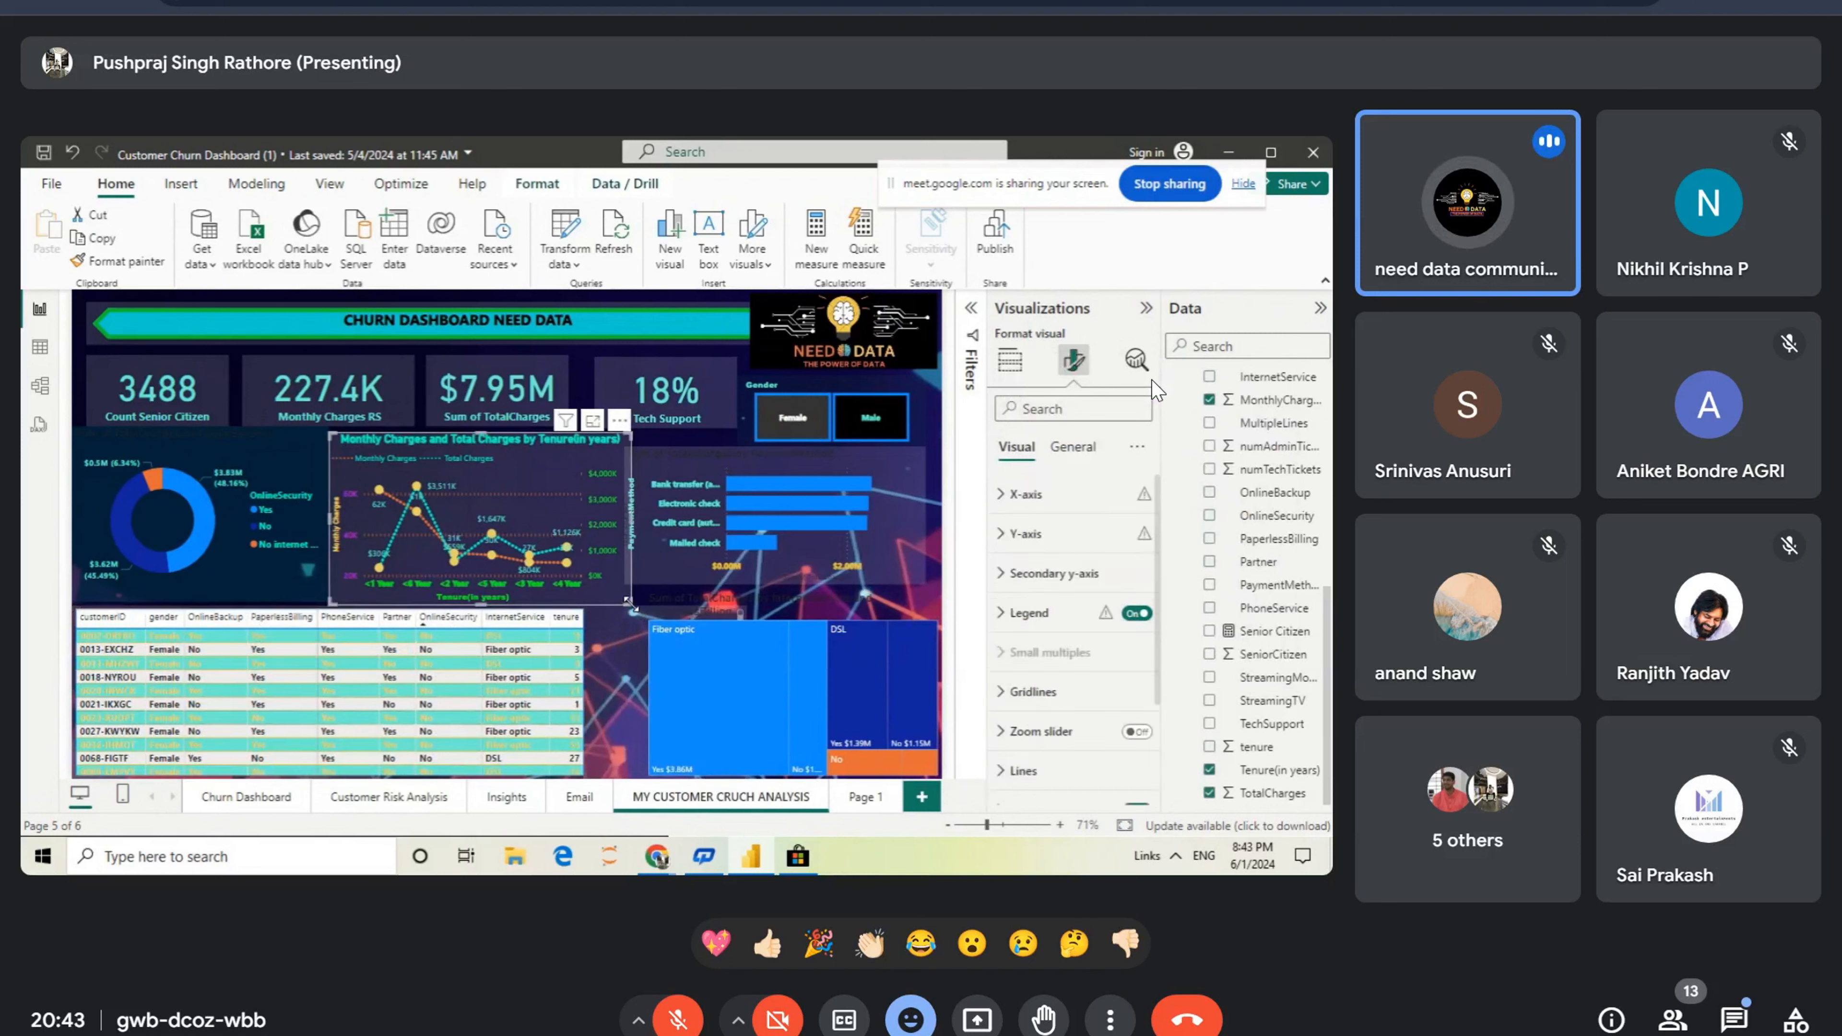
mouse_move(597, 570)
left_mouse_down()
mouse_move(560, 550)
mouse_move(595, 565)
left_mouse_up()
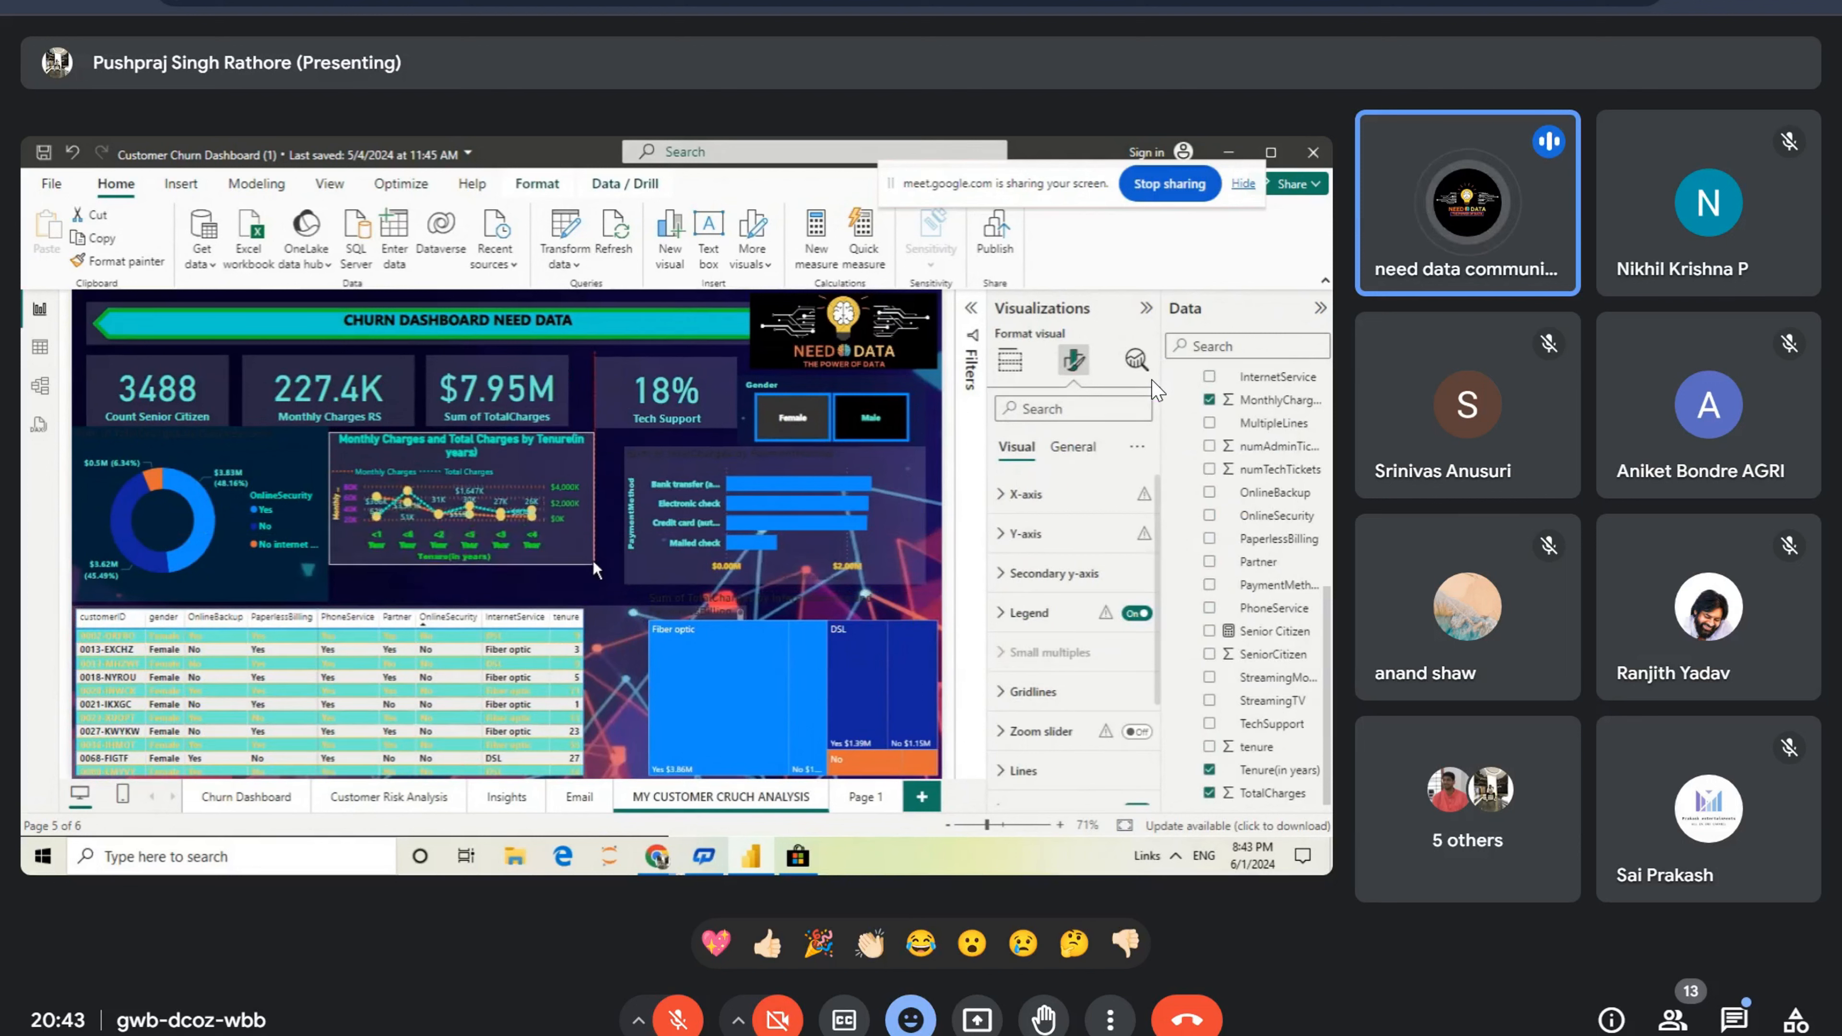
Step: Color the customer table's horizontal gridlines green (#03F00F)
left_click(533, 638)
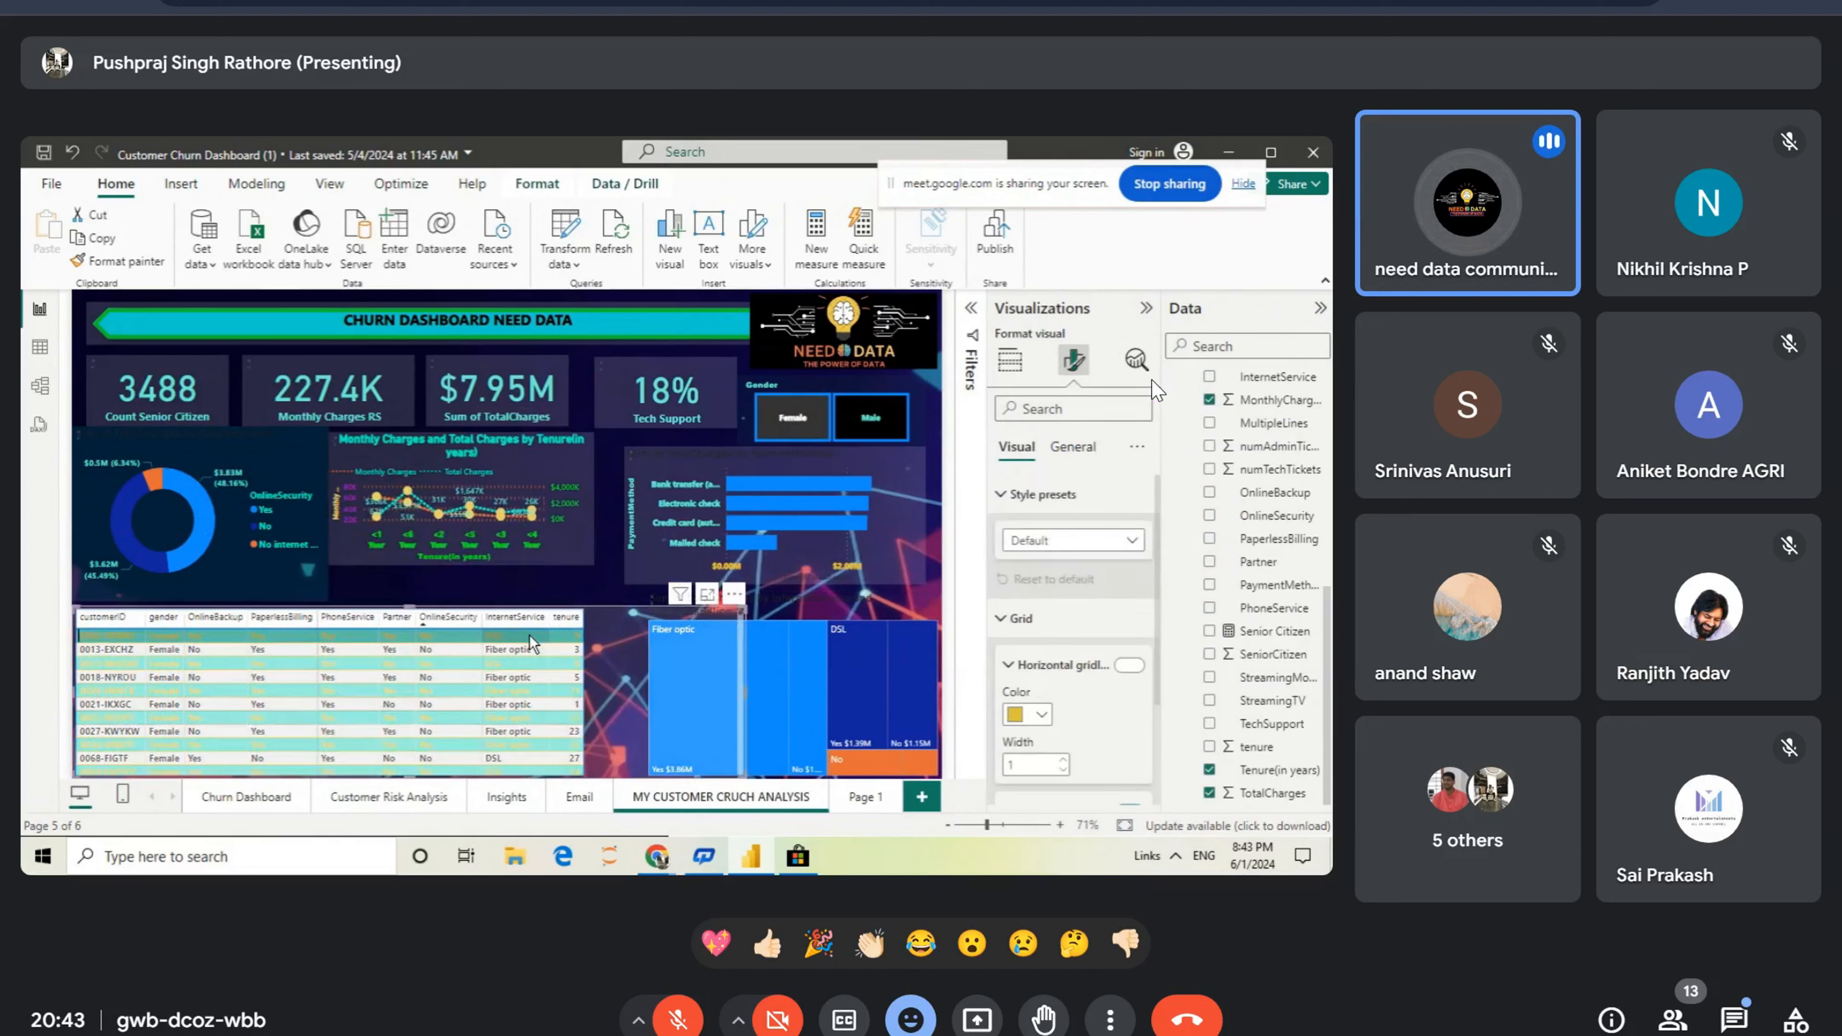
left_click(1030, 713)
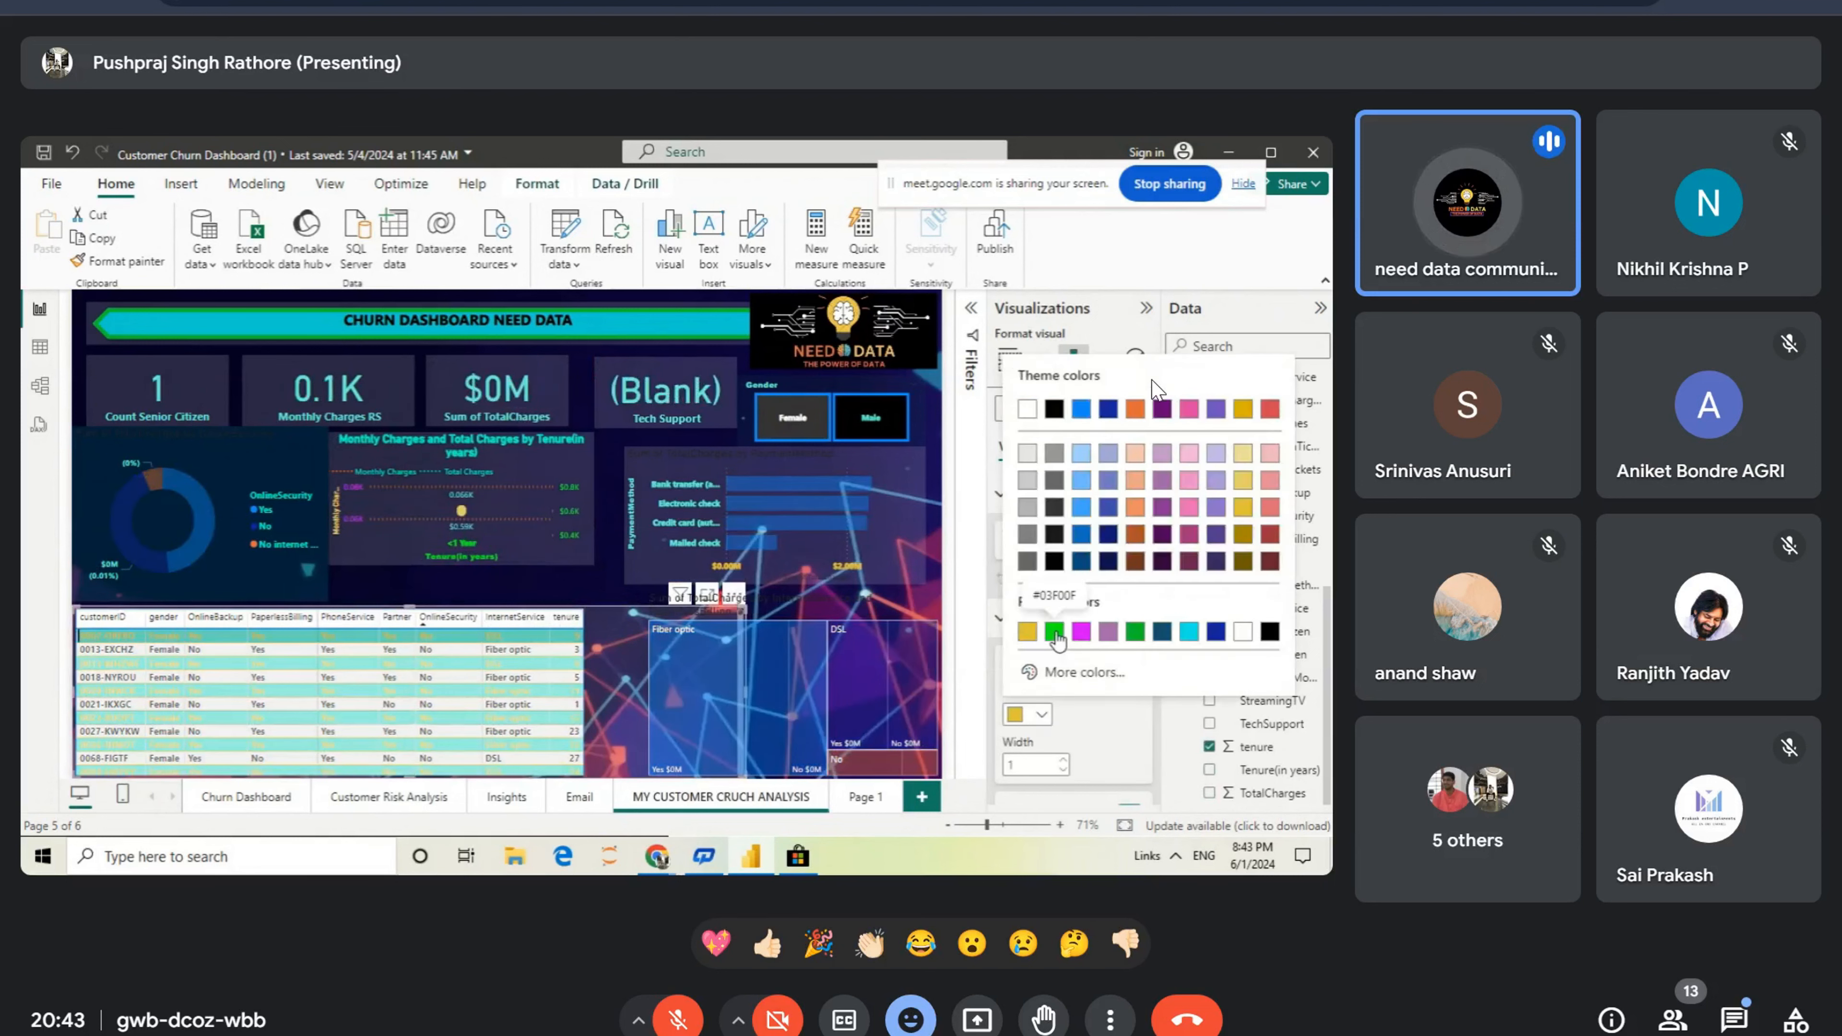
left_click(1056, 633)
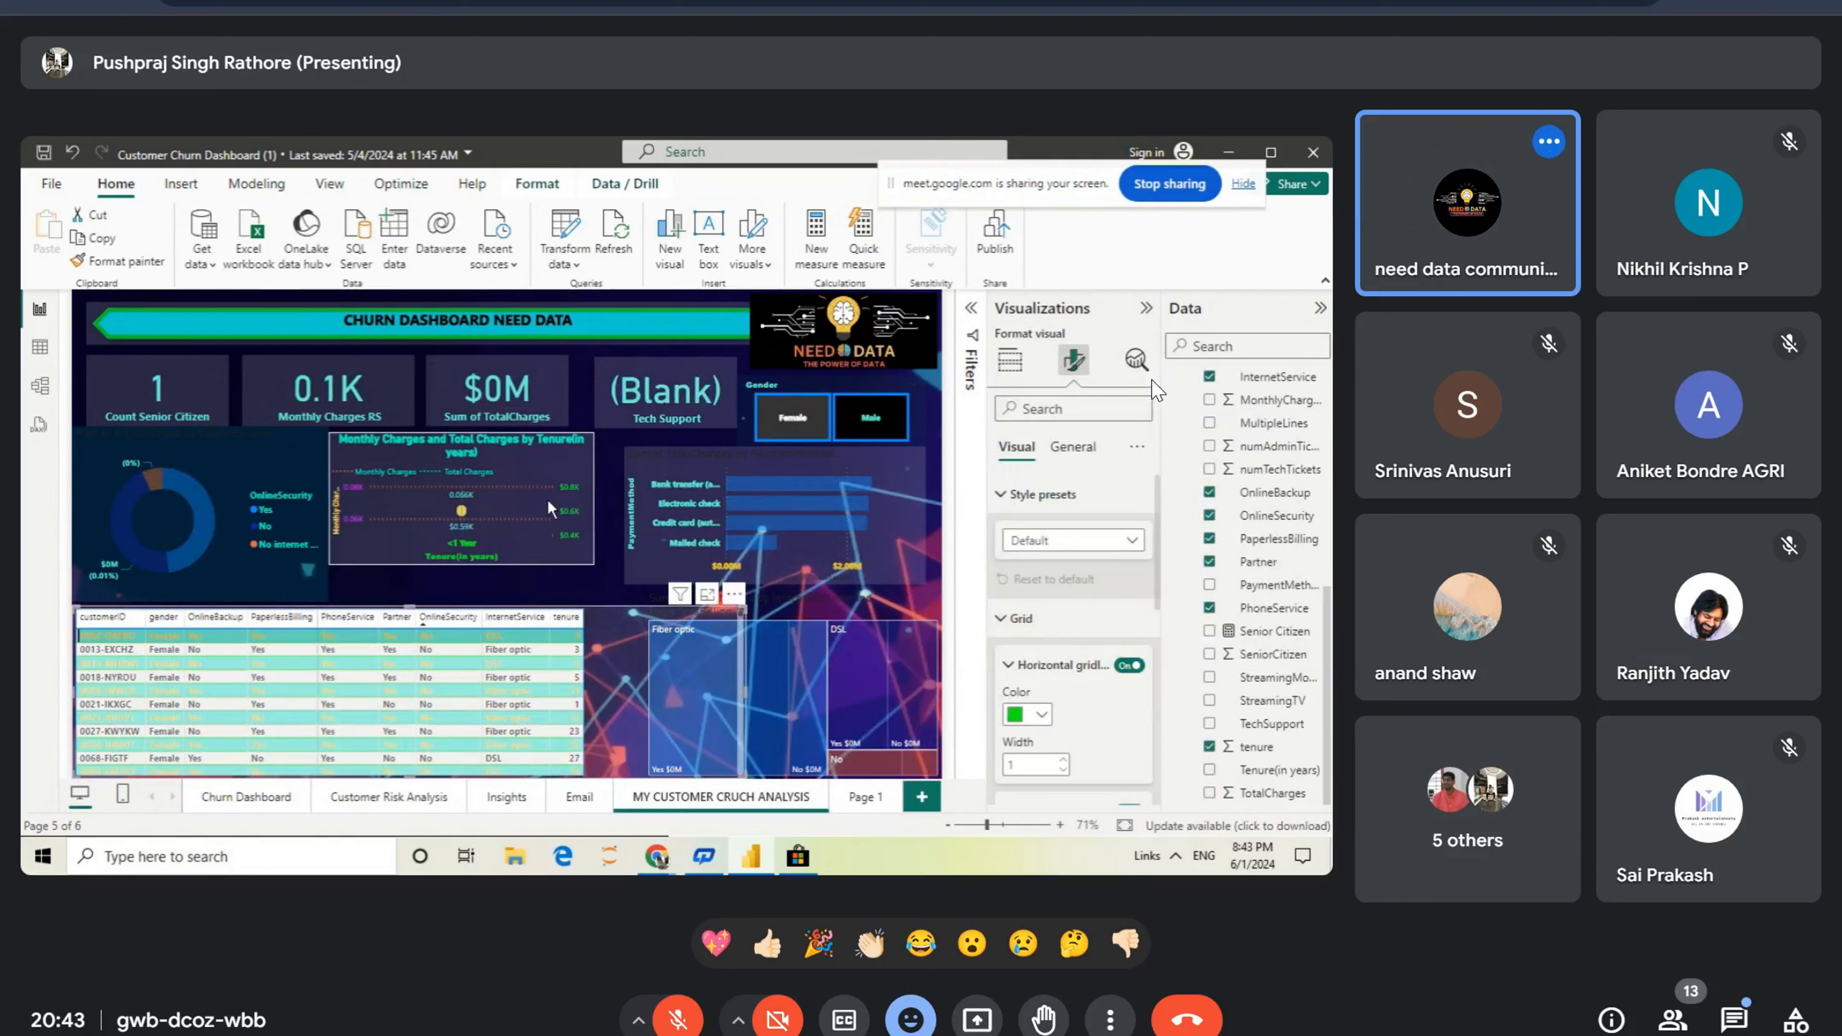
Step: Try a slightly larger size for the monthly and total charges line chart and undo the resize
left_click(589, 563)
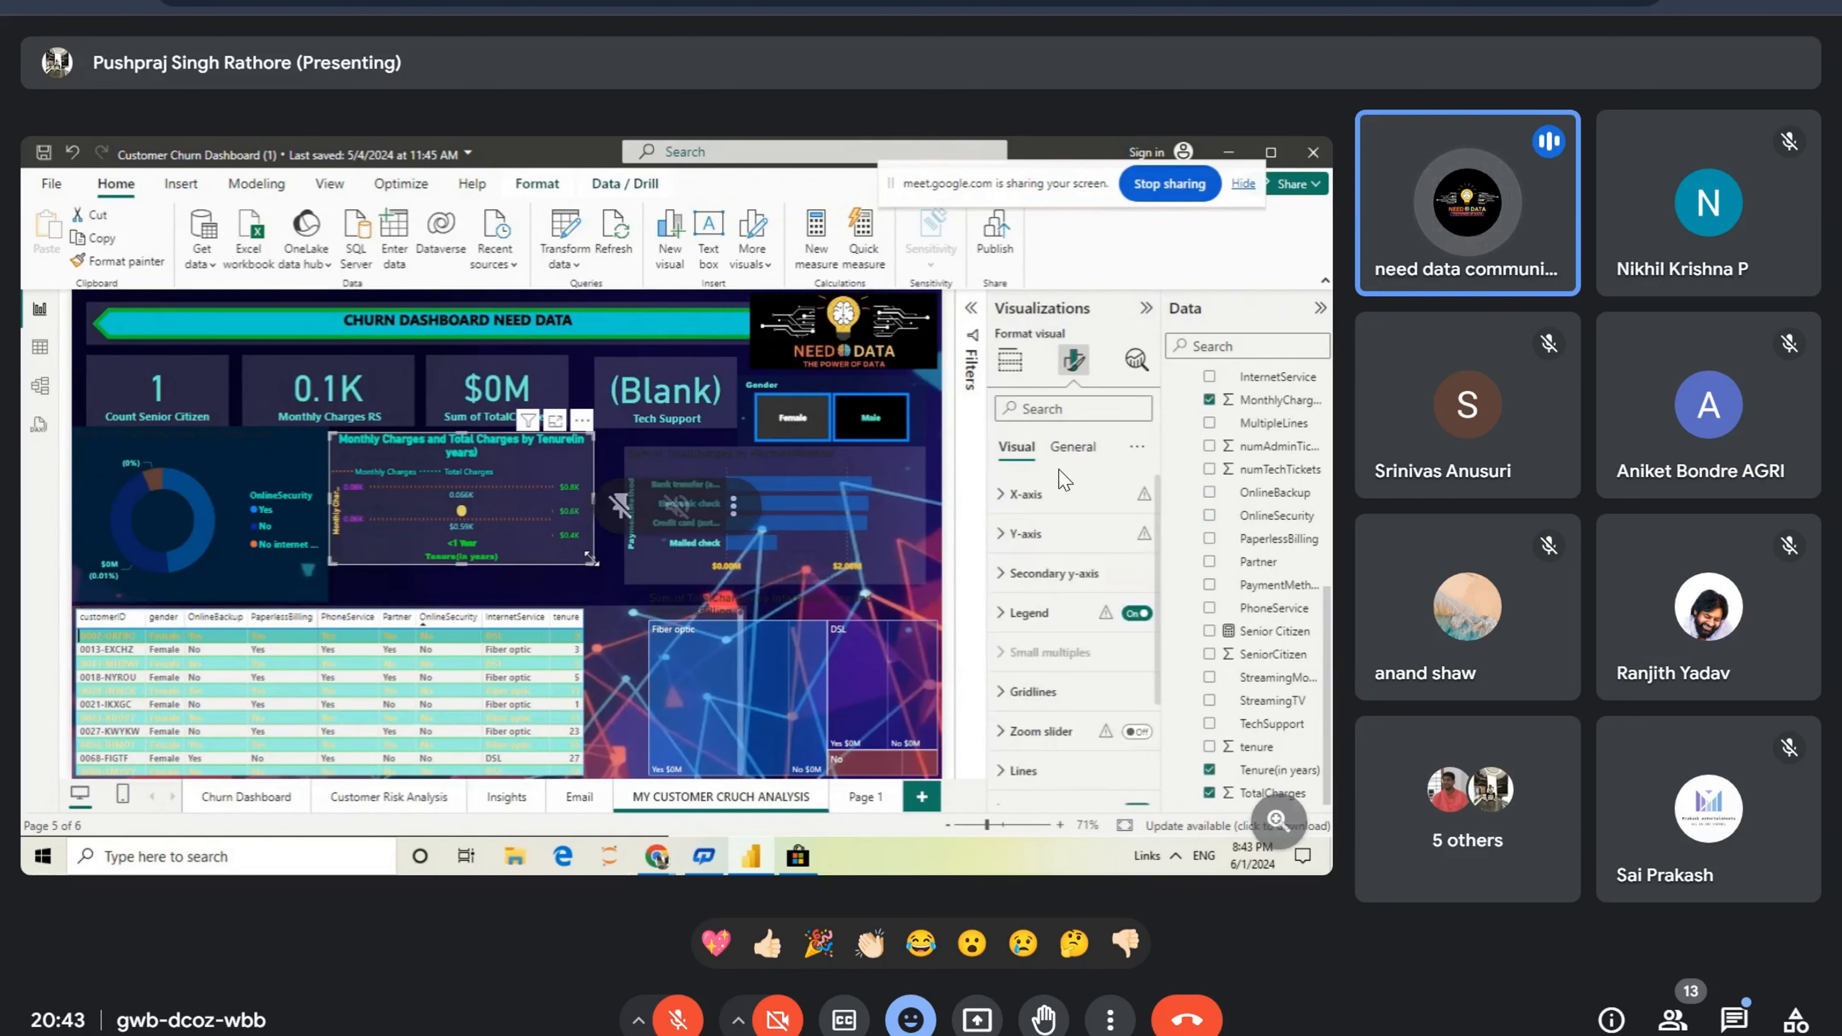
left_click_drag(593, 564, 605, 579)
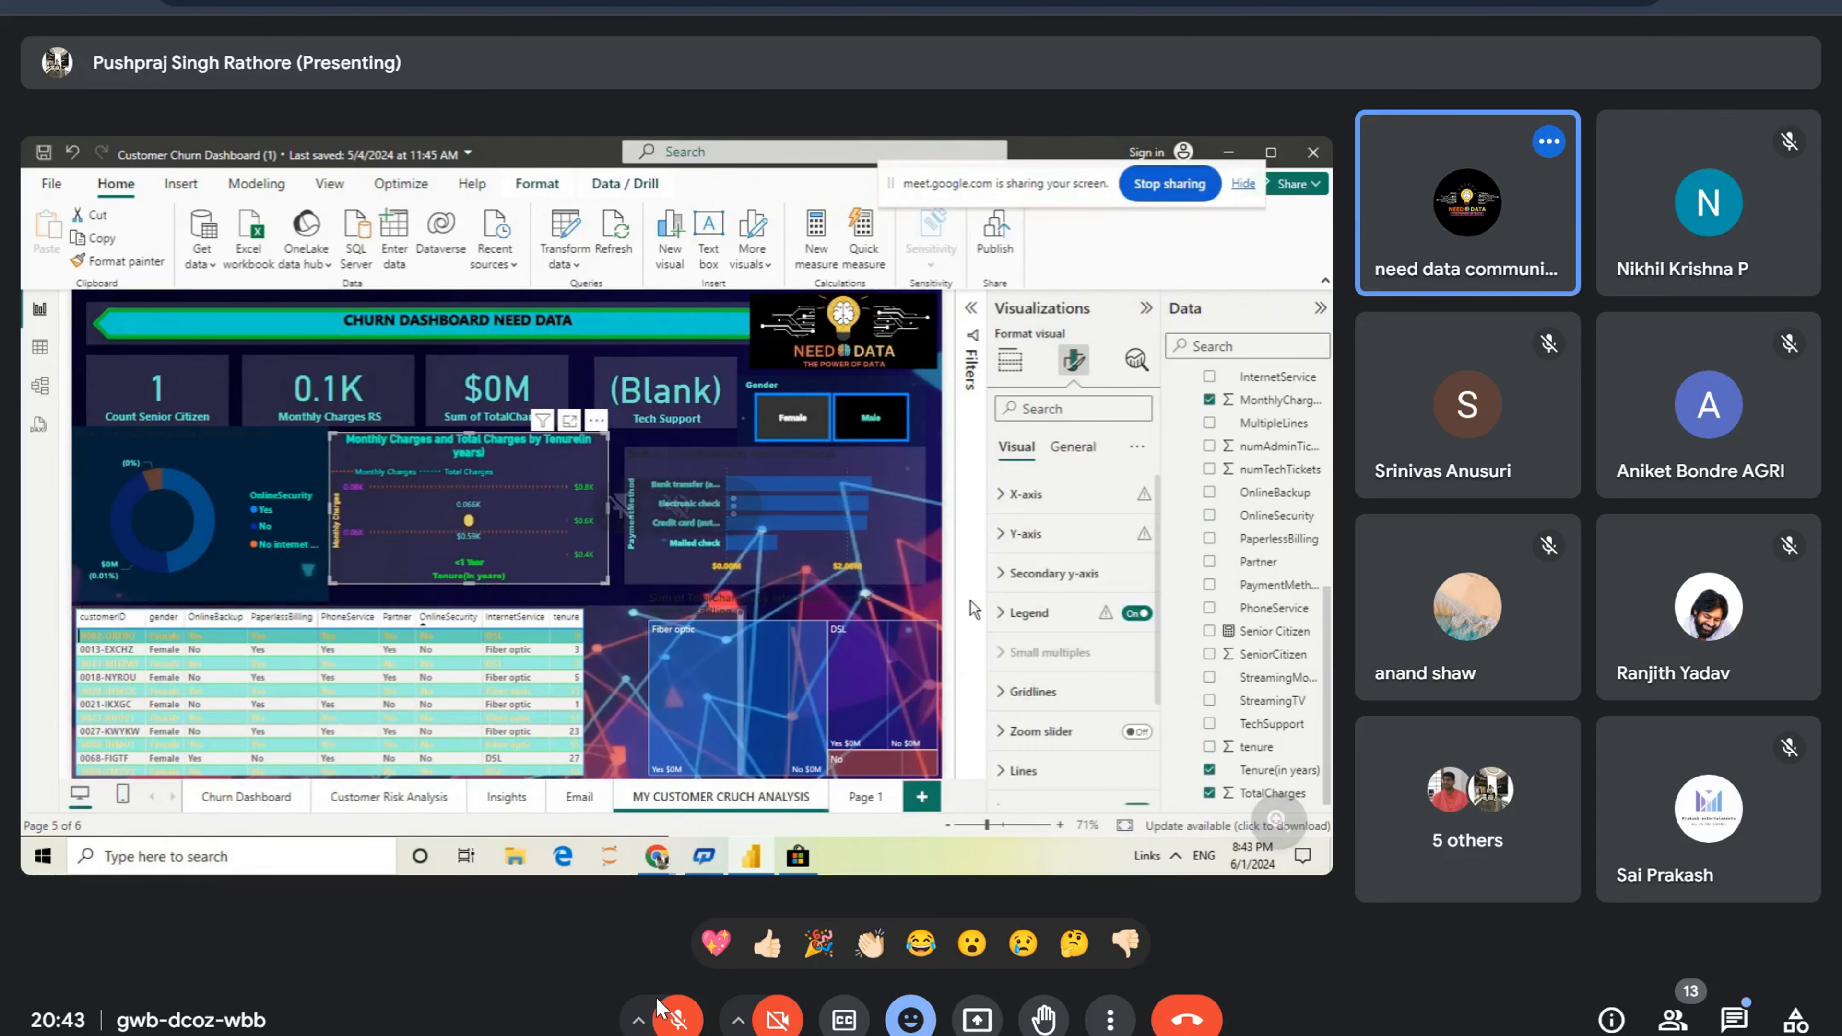
key("ctrl+z")
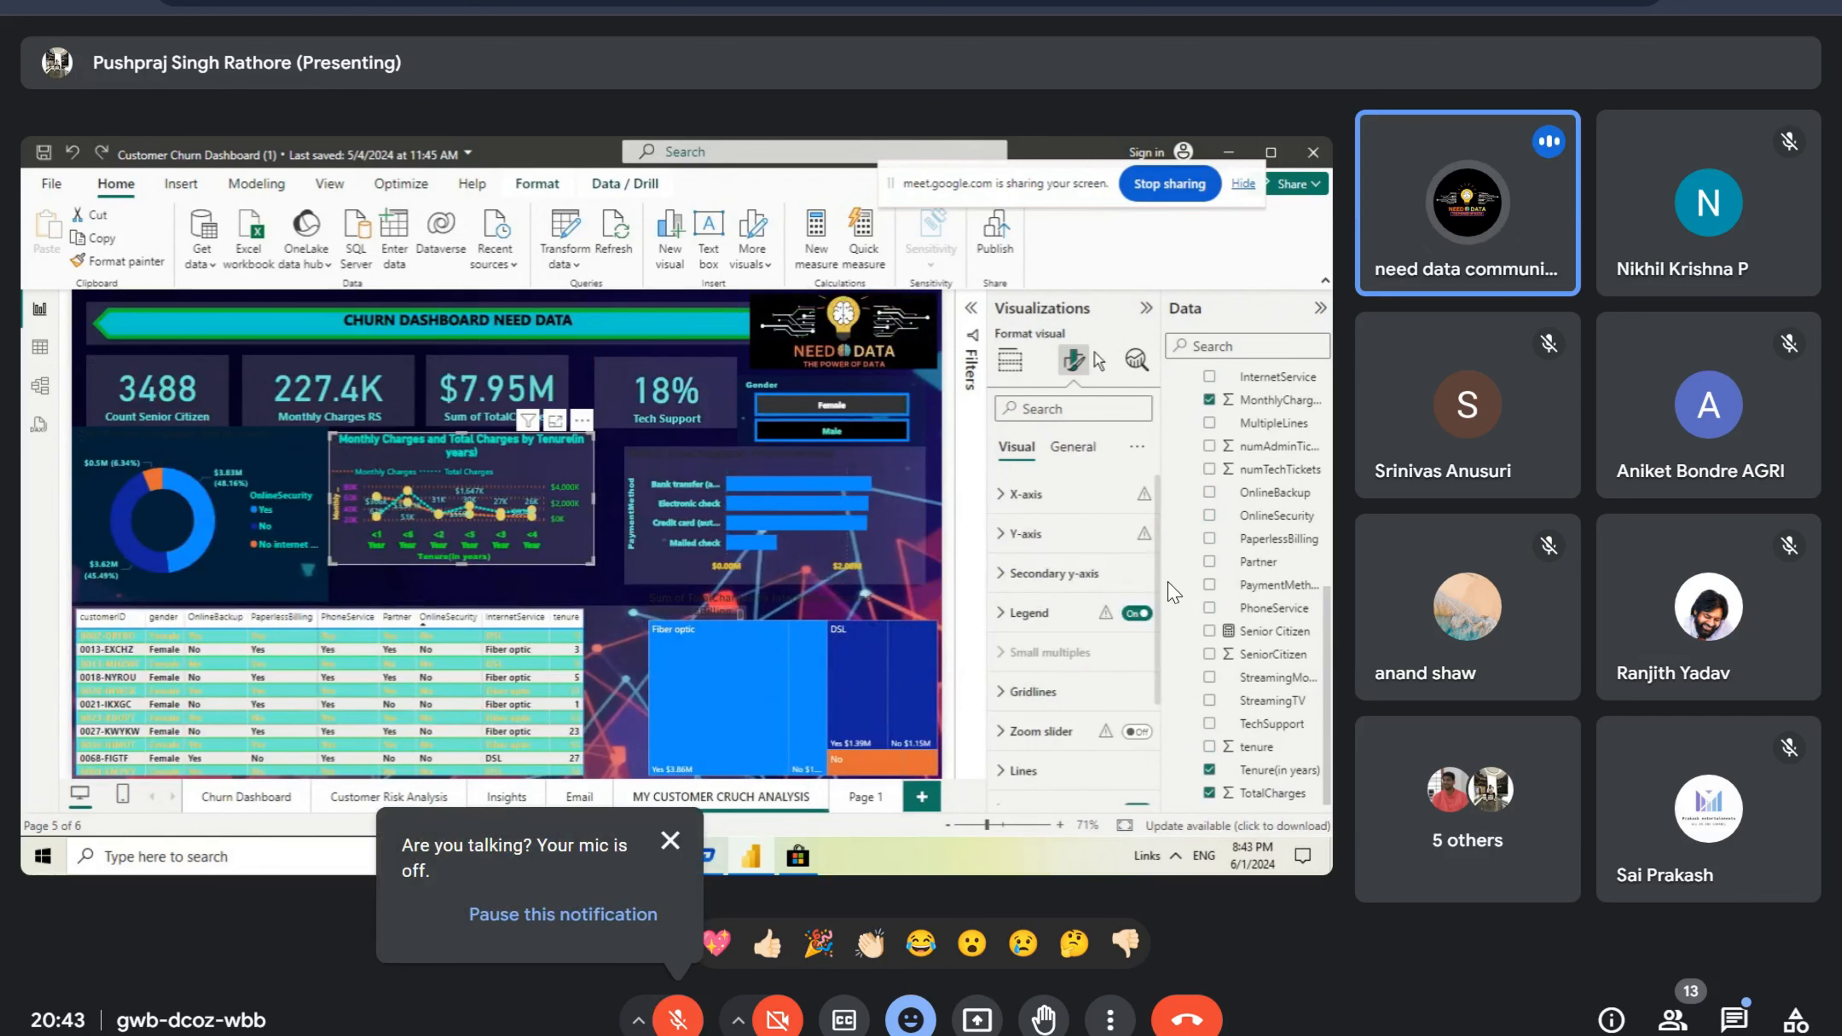
left_click(1012, 362)
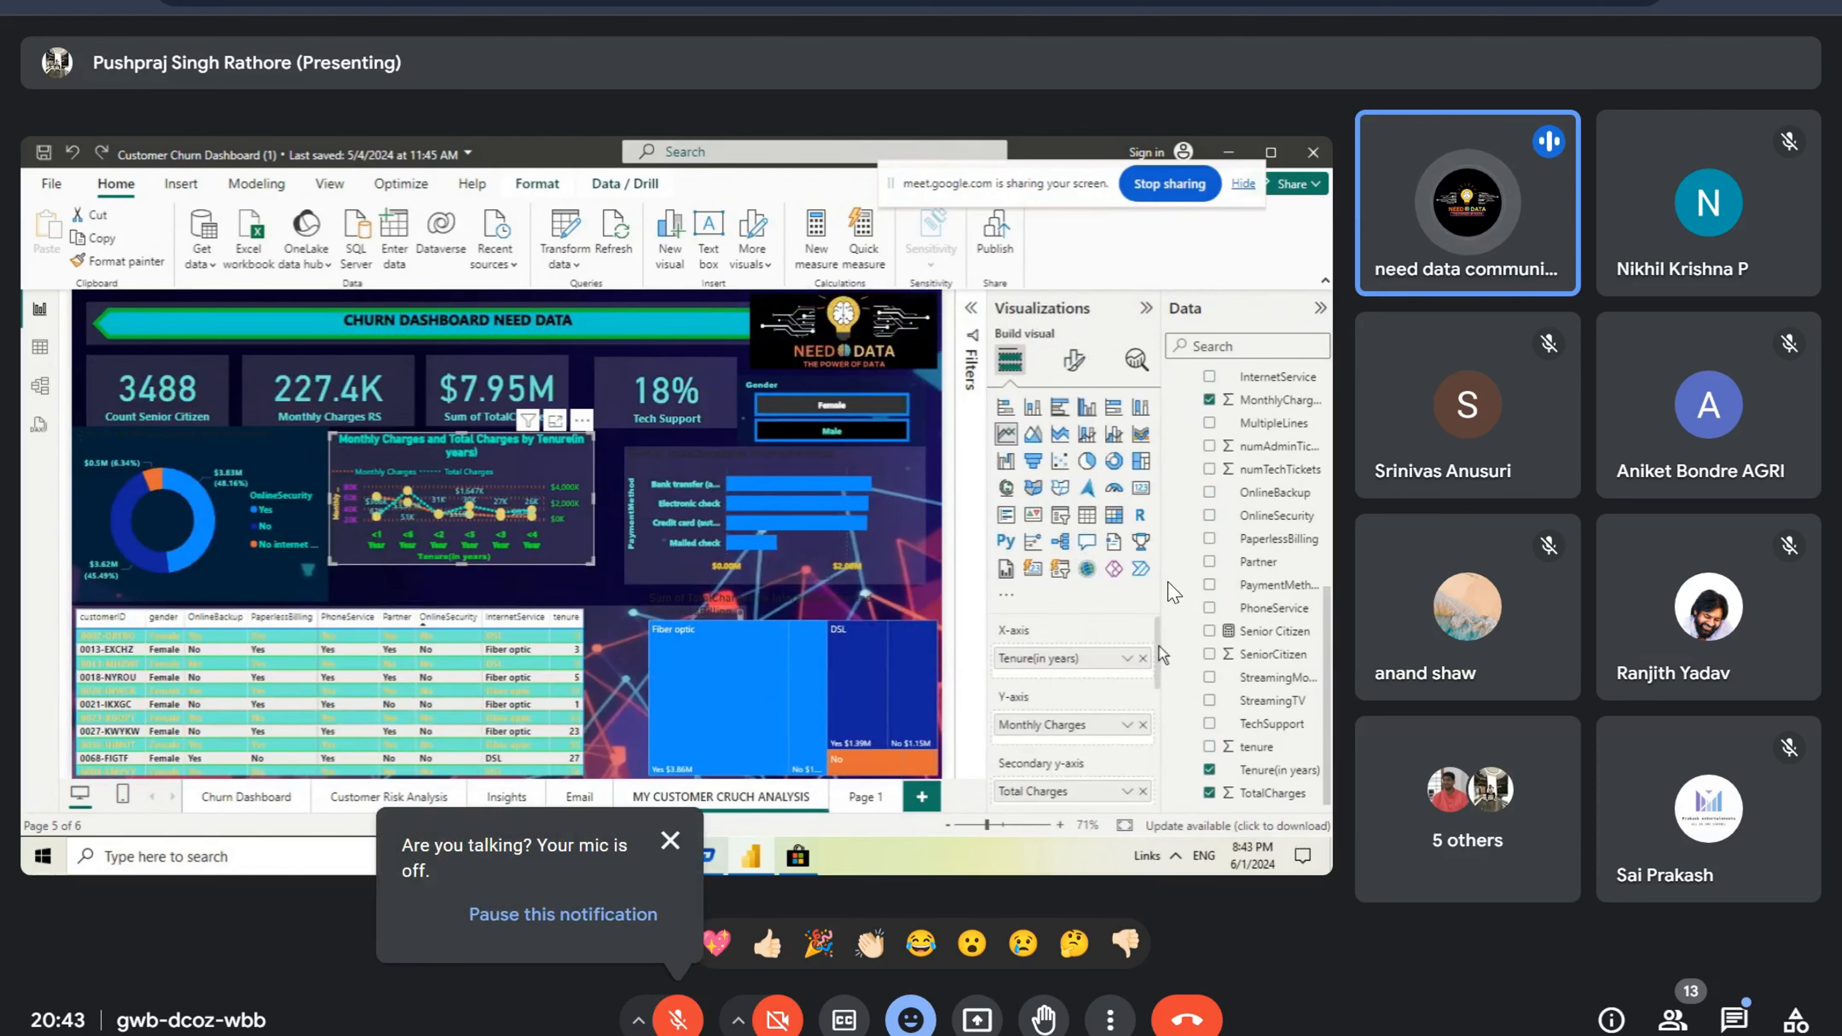
mouse_move(1159, 646)
left_mouse_down()
mouse_move(1159, 701)
mouse_move(1159, 644)
left_mouse_up()
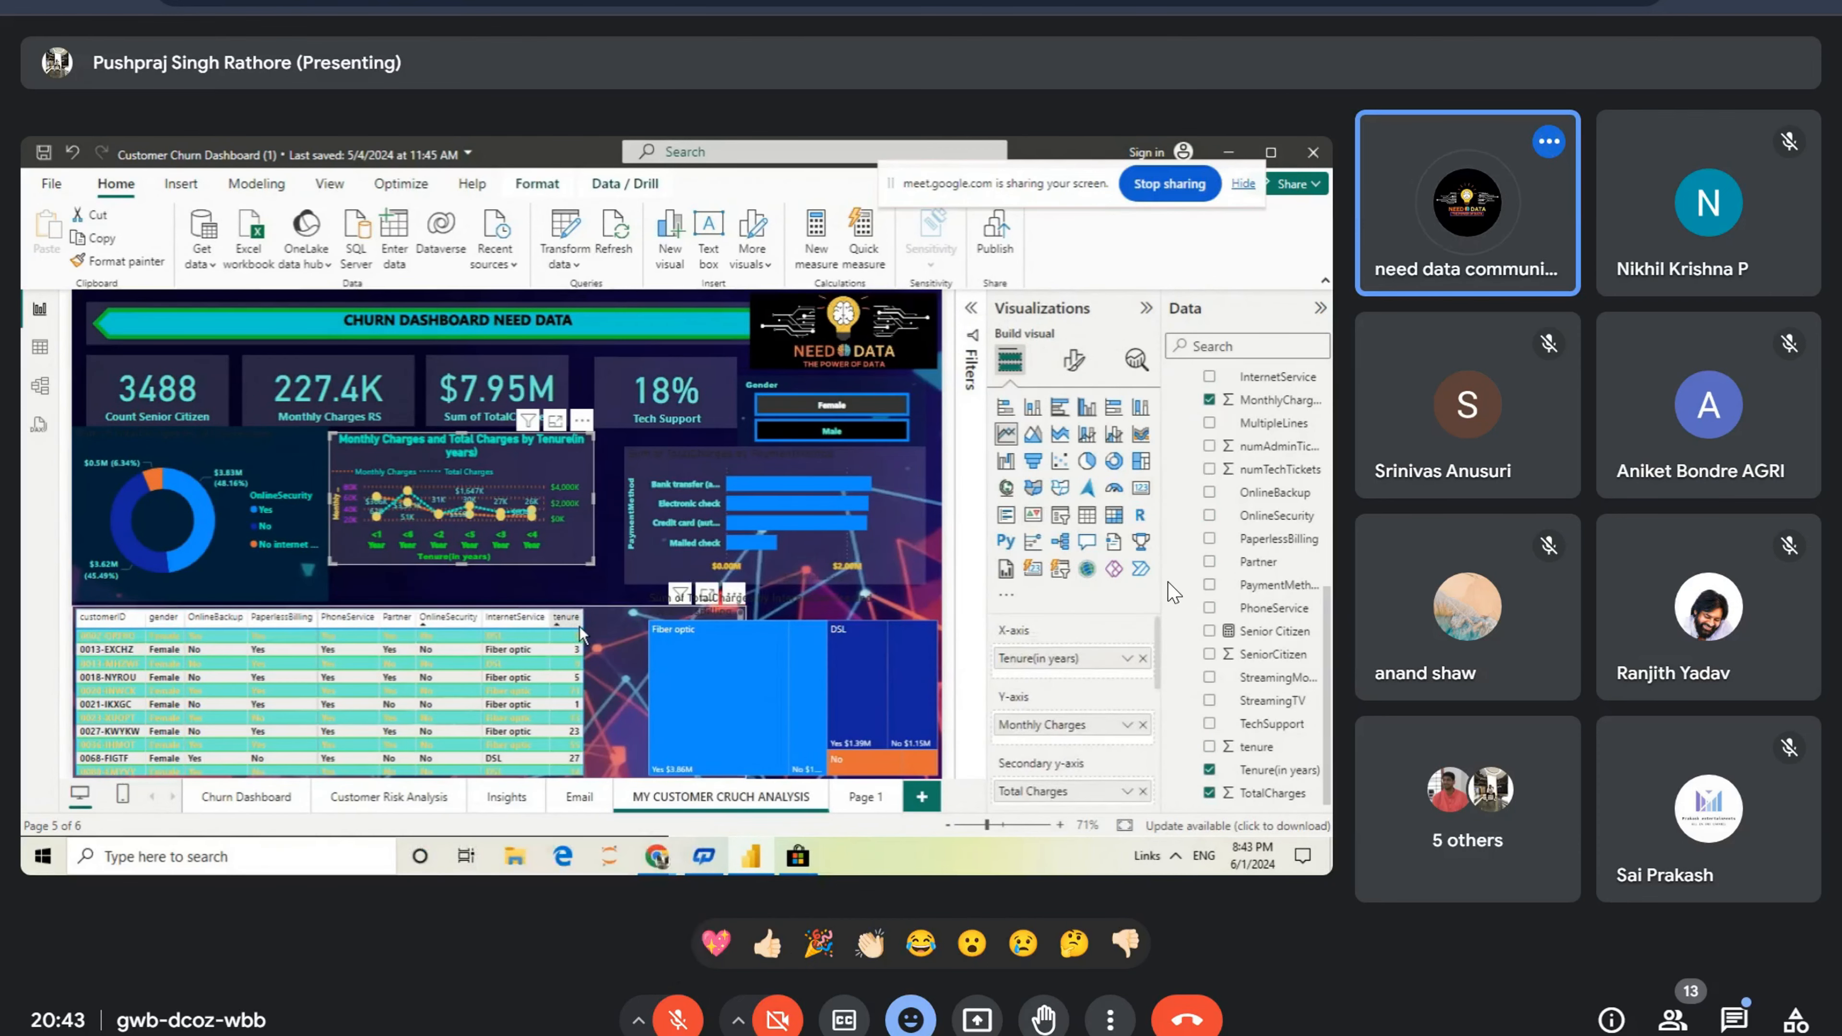
Step: Sort the customer table by customerID and reduce its width and height so it no longer overlaps the treemap
left_click(567, 618)
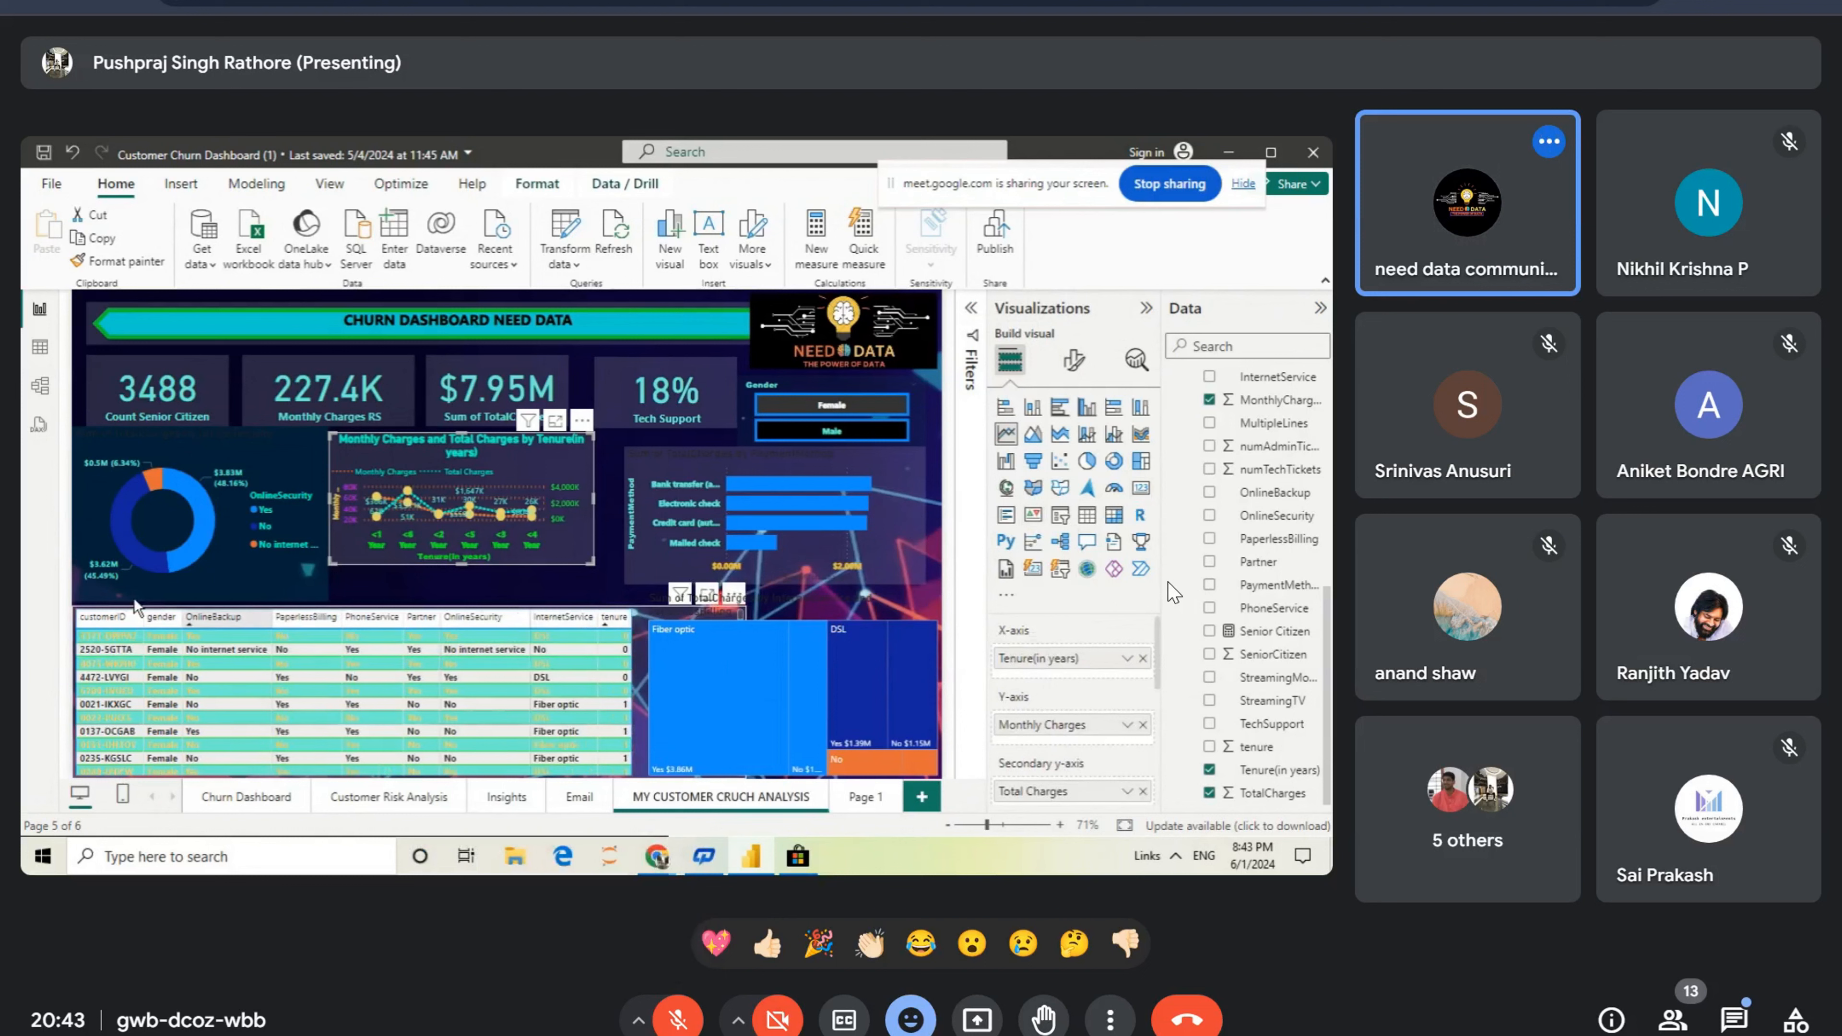
left_click(83, 616)
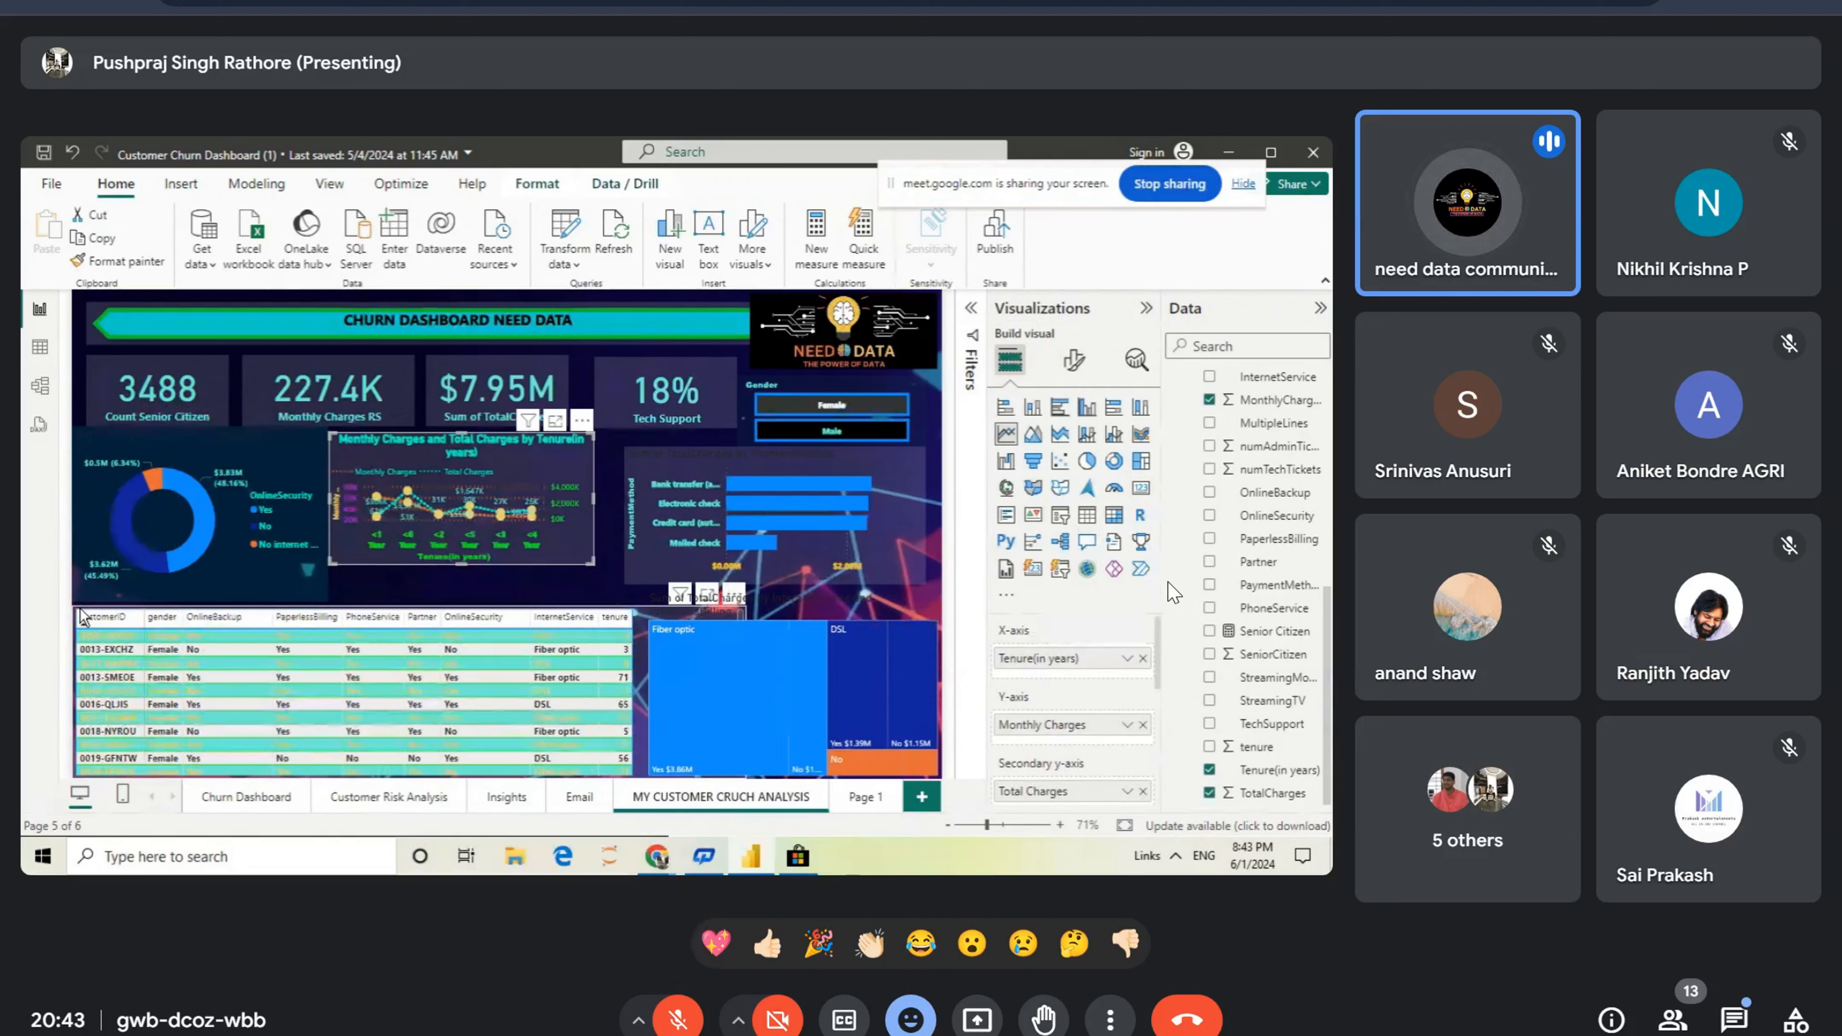
left_click(80, 609)
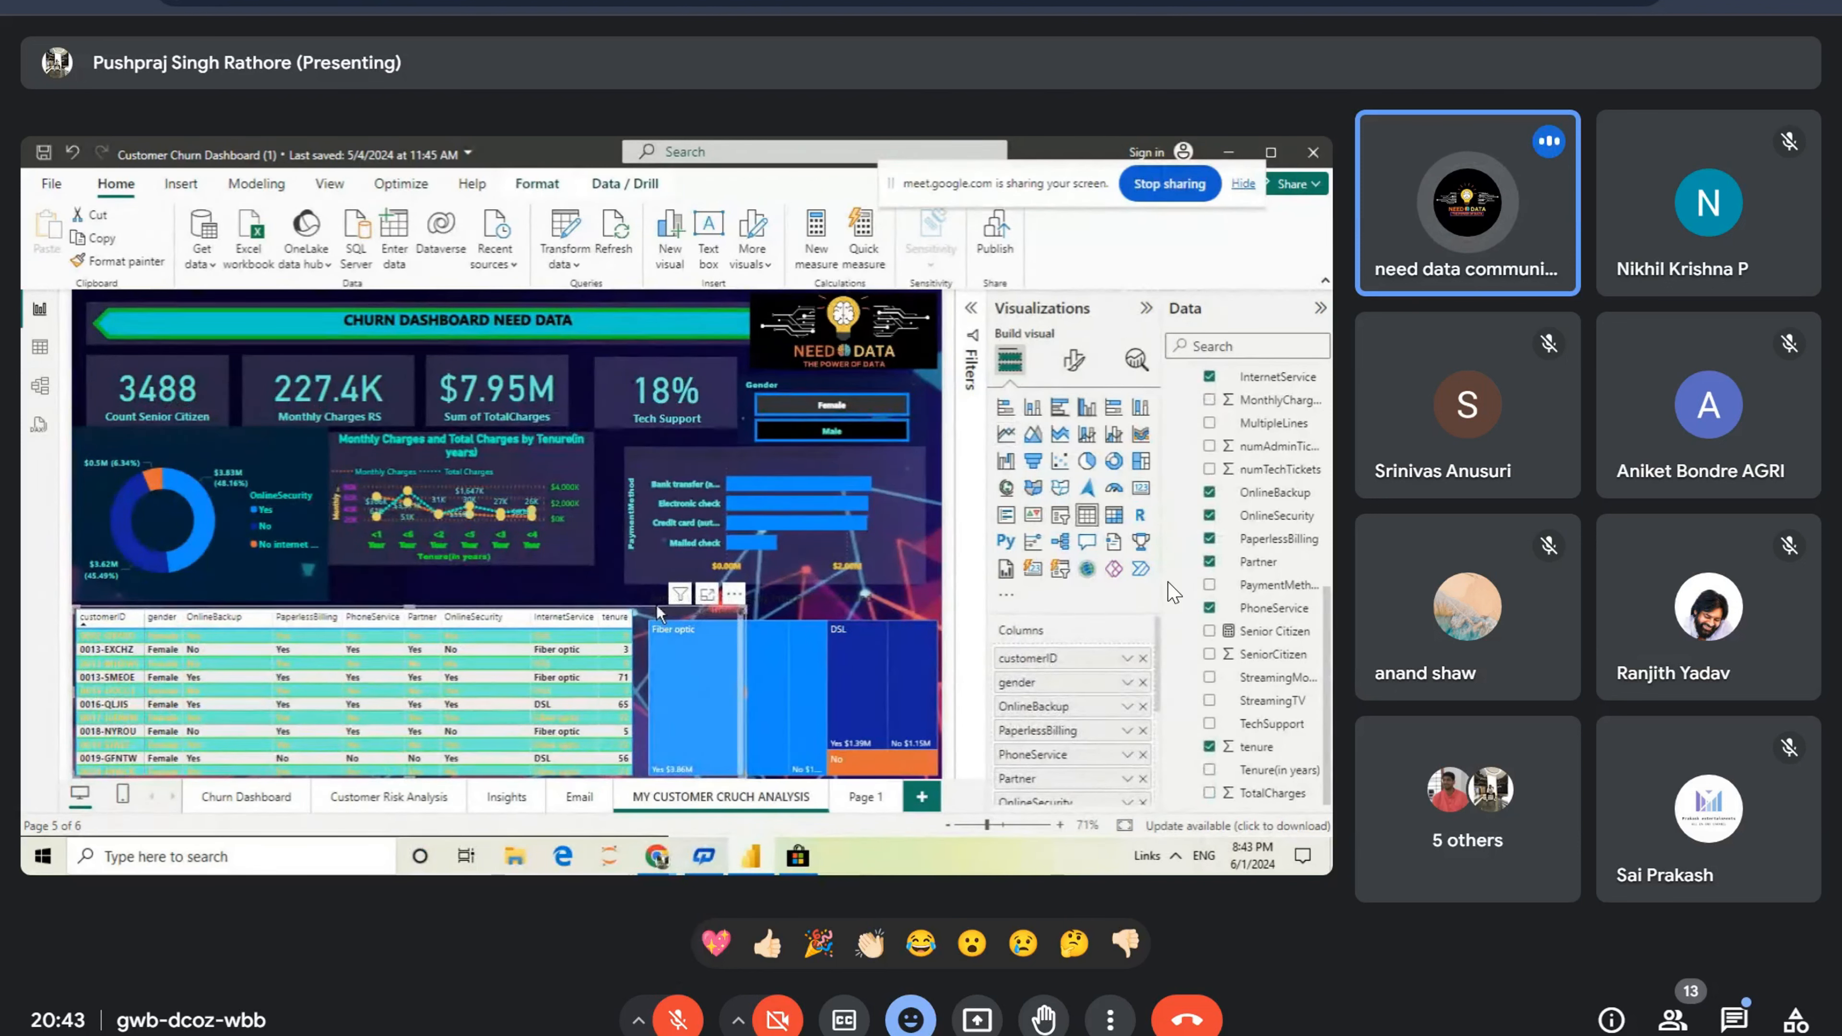
left_click_drag(656, 606, 582, 630)
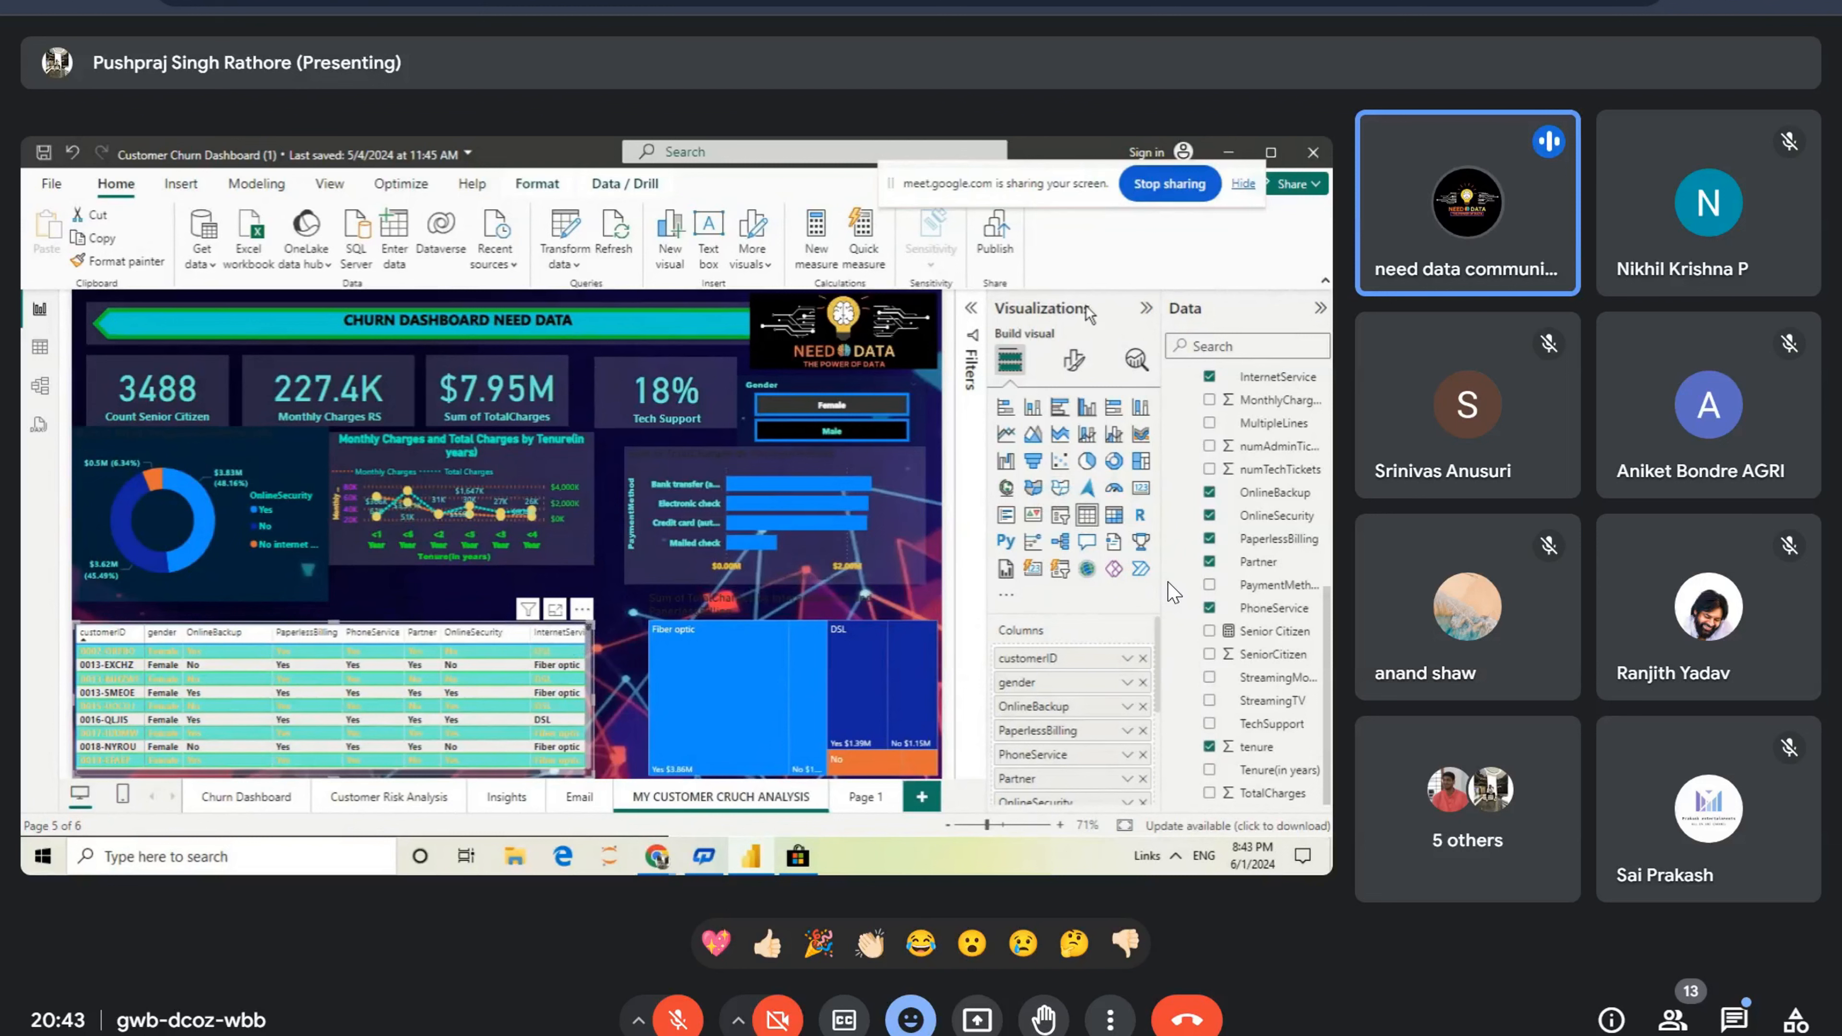
Step: Try green and red for the customer table's column header text and settle on custom blue #3202F0
left_click(1071, 360)
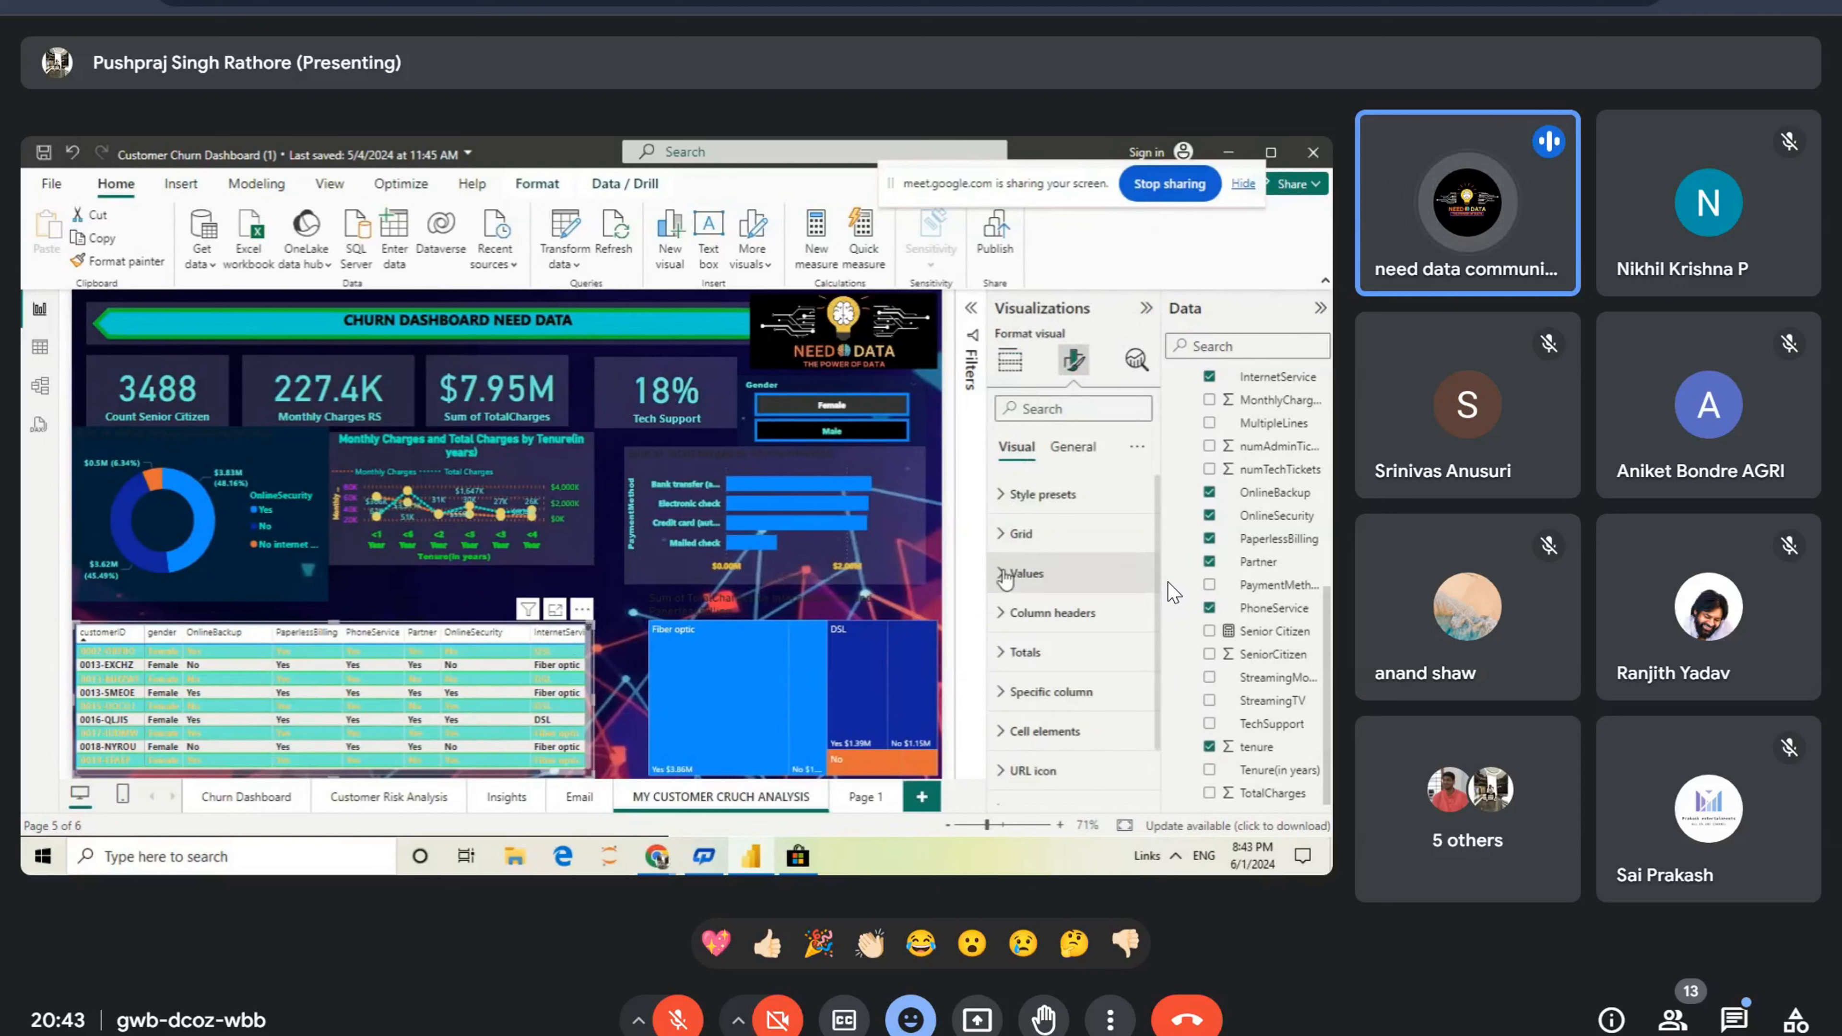
left_click(1005, 575)
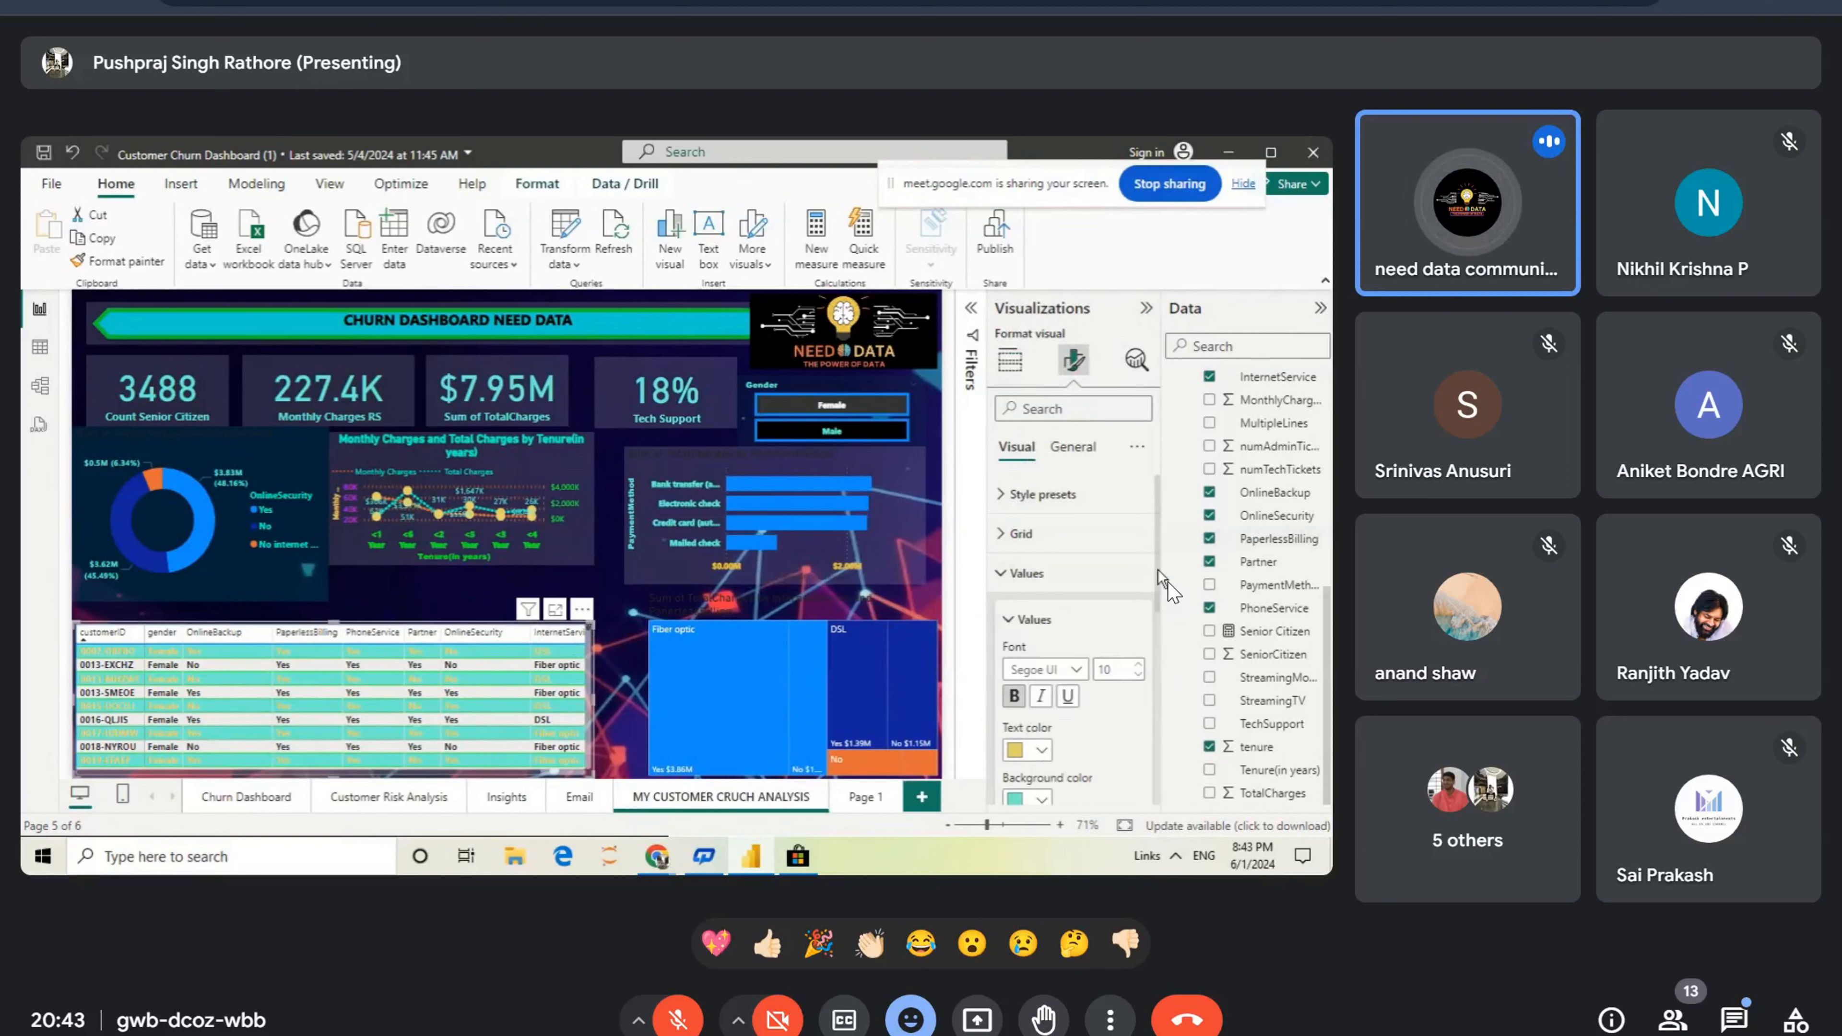
left_click_drag(1162, 609, 1150, 745)
left_click(1037, 679)
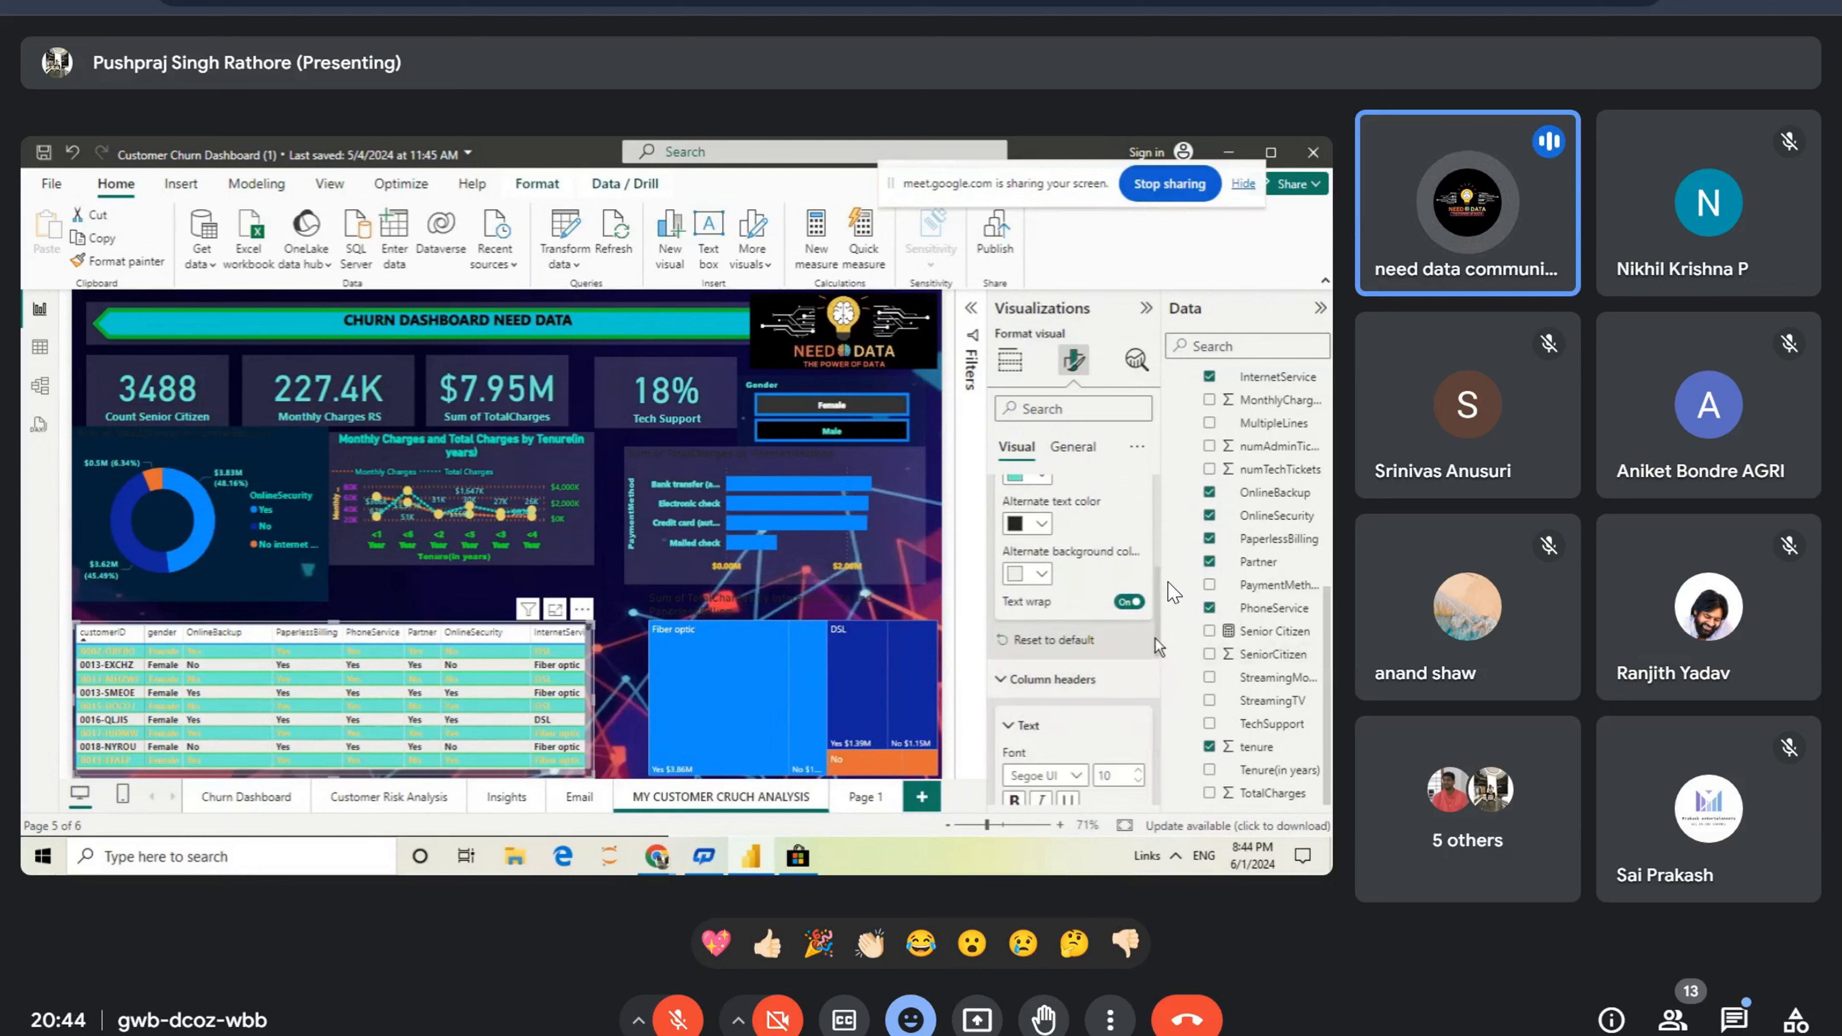
left_click_drag(1155, 640, 1161, 710)
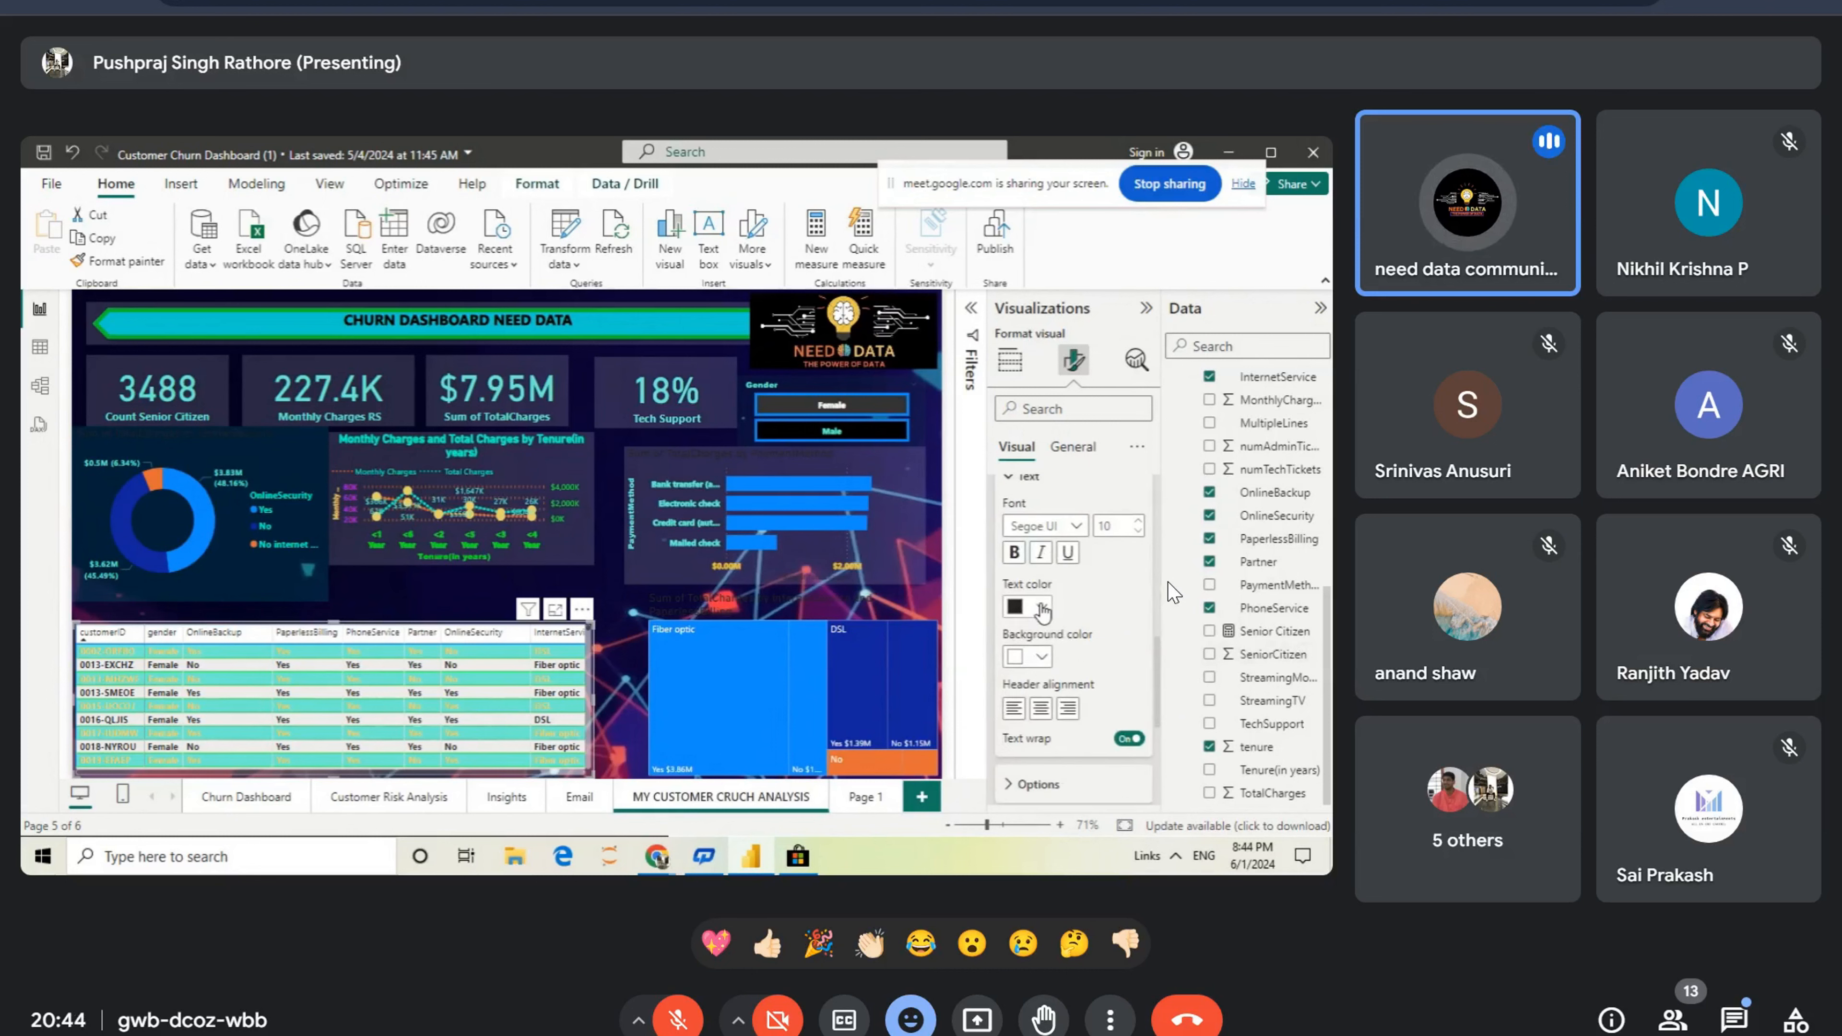
left_click(1042, 609)
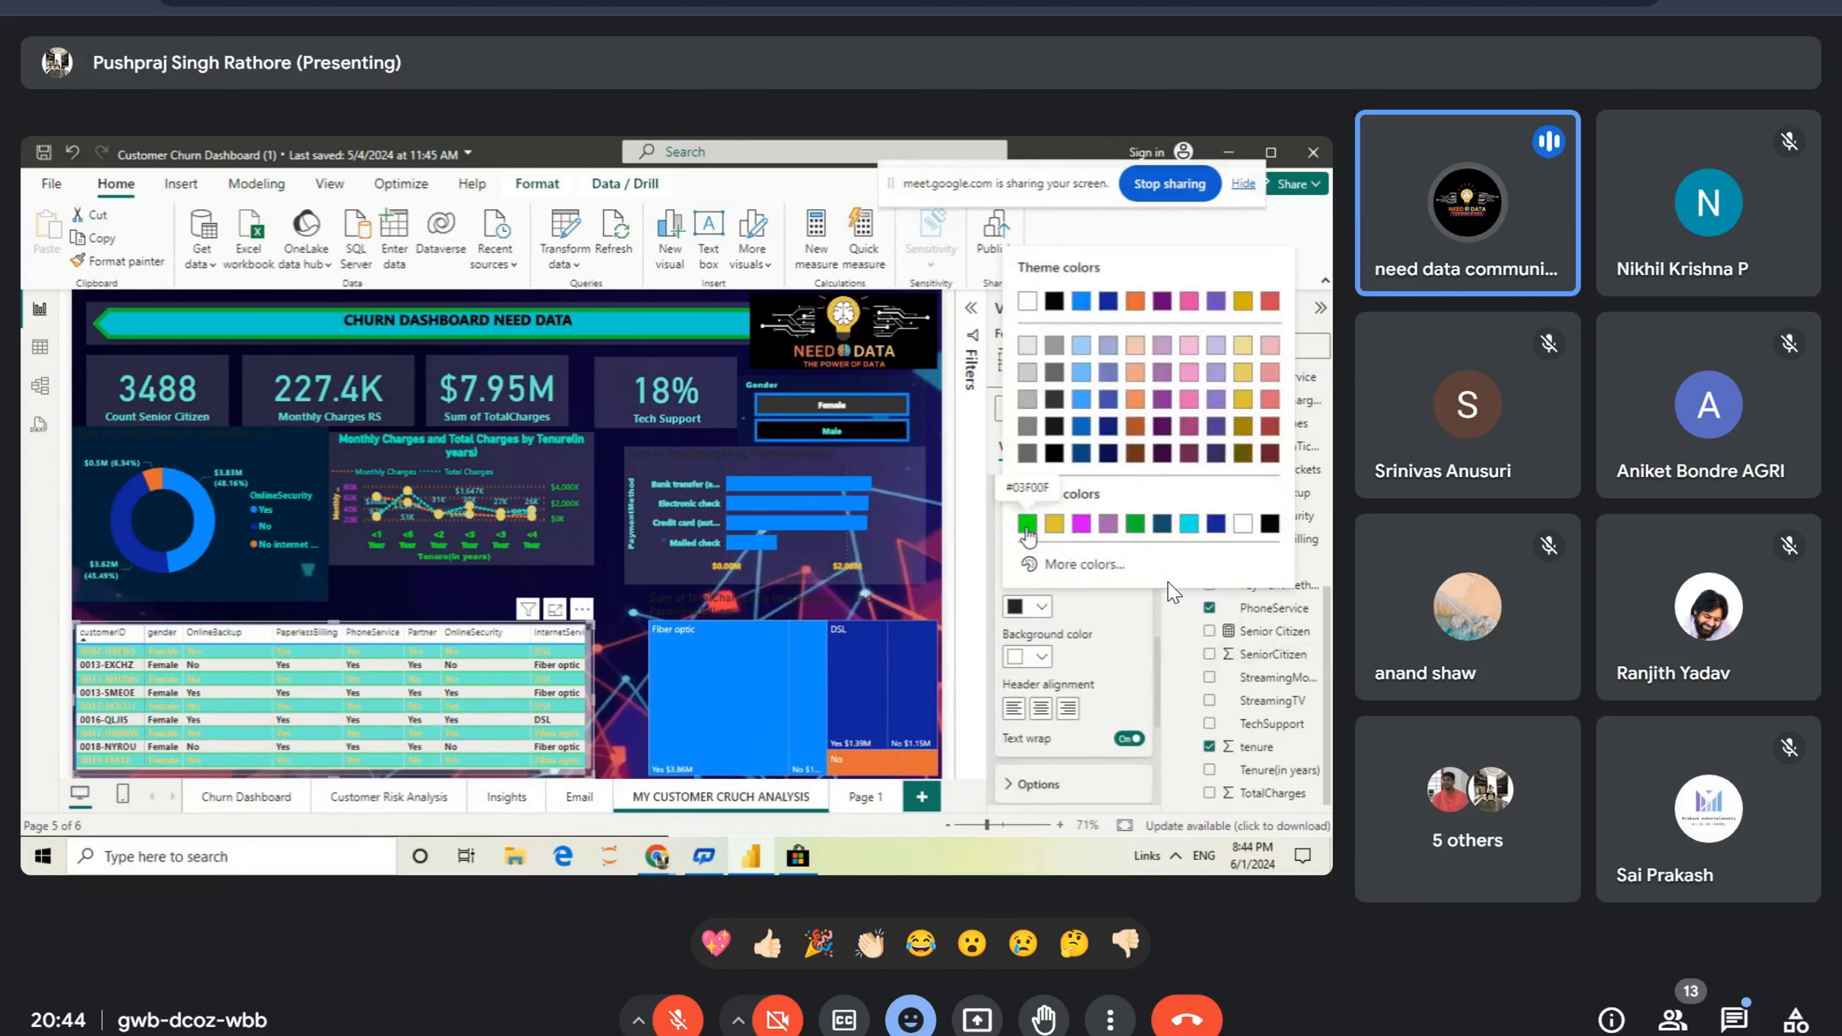
left_click(1027, 524)
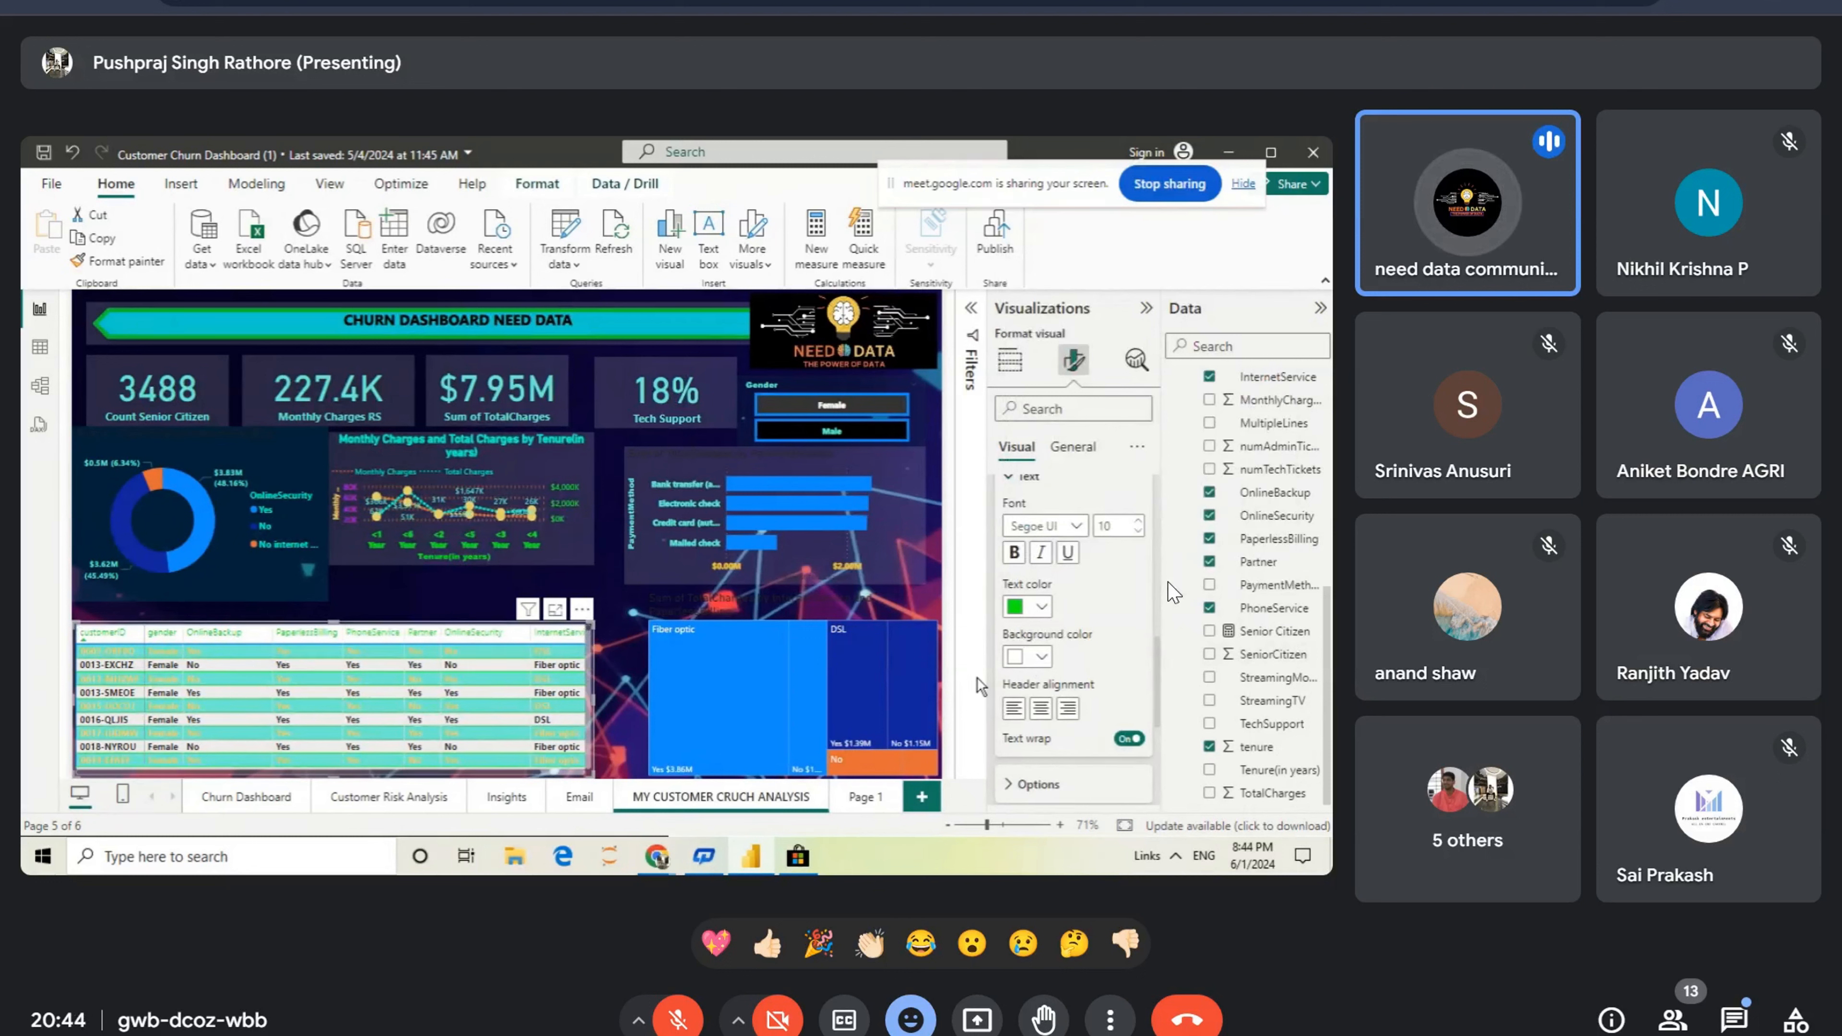
left_click(1040, 606)
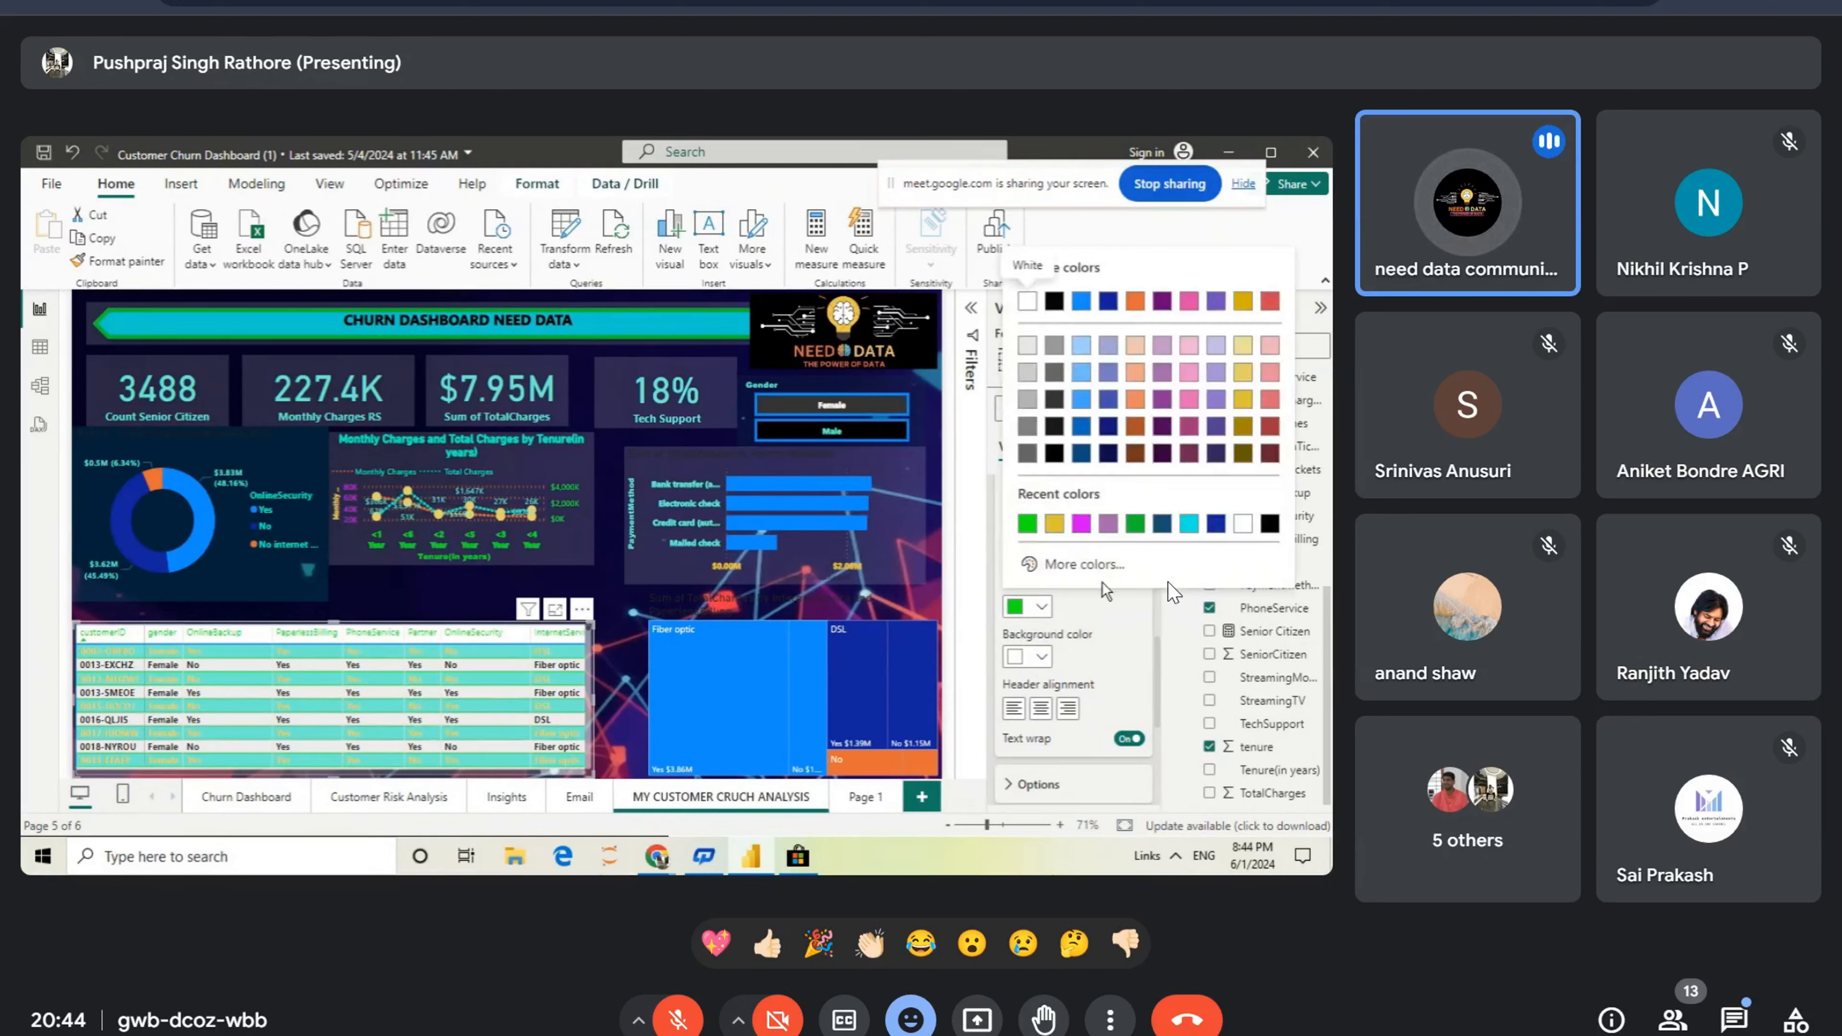
left_click(1091, 571)
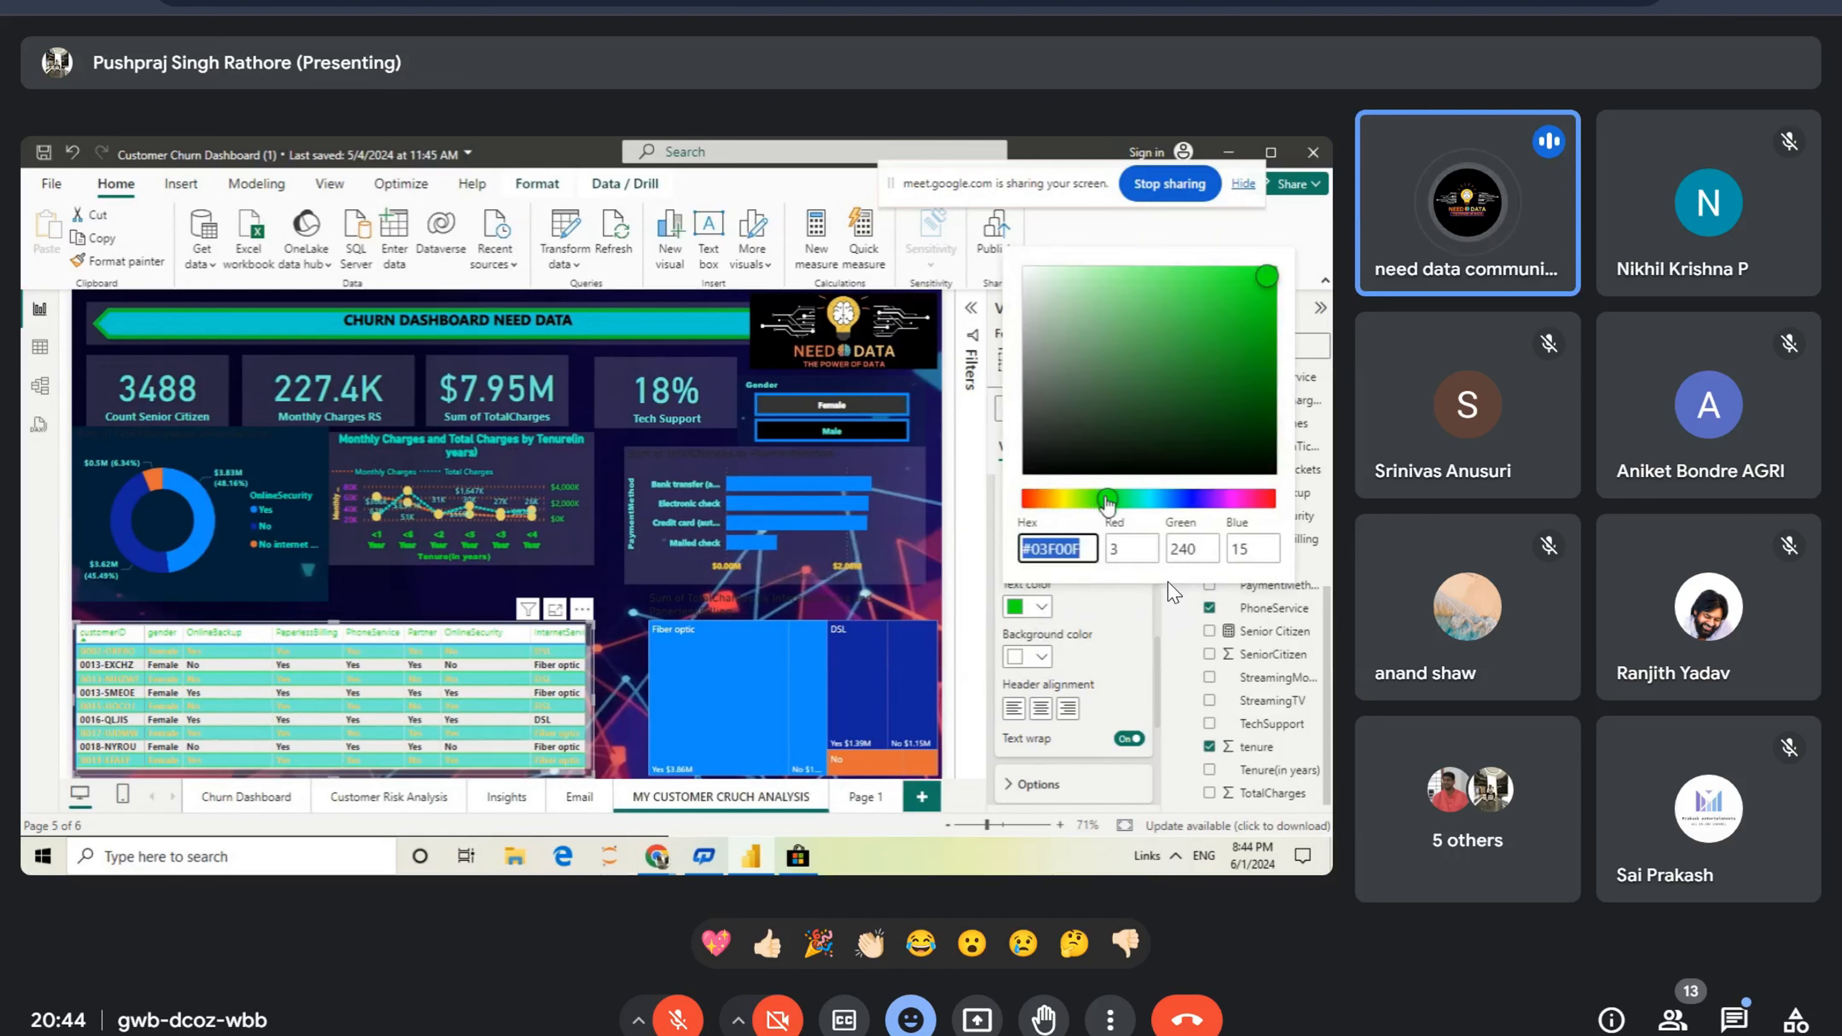
left_click_drag(1093, 499, 1029, 508)
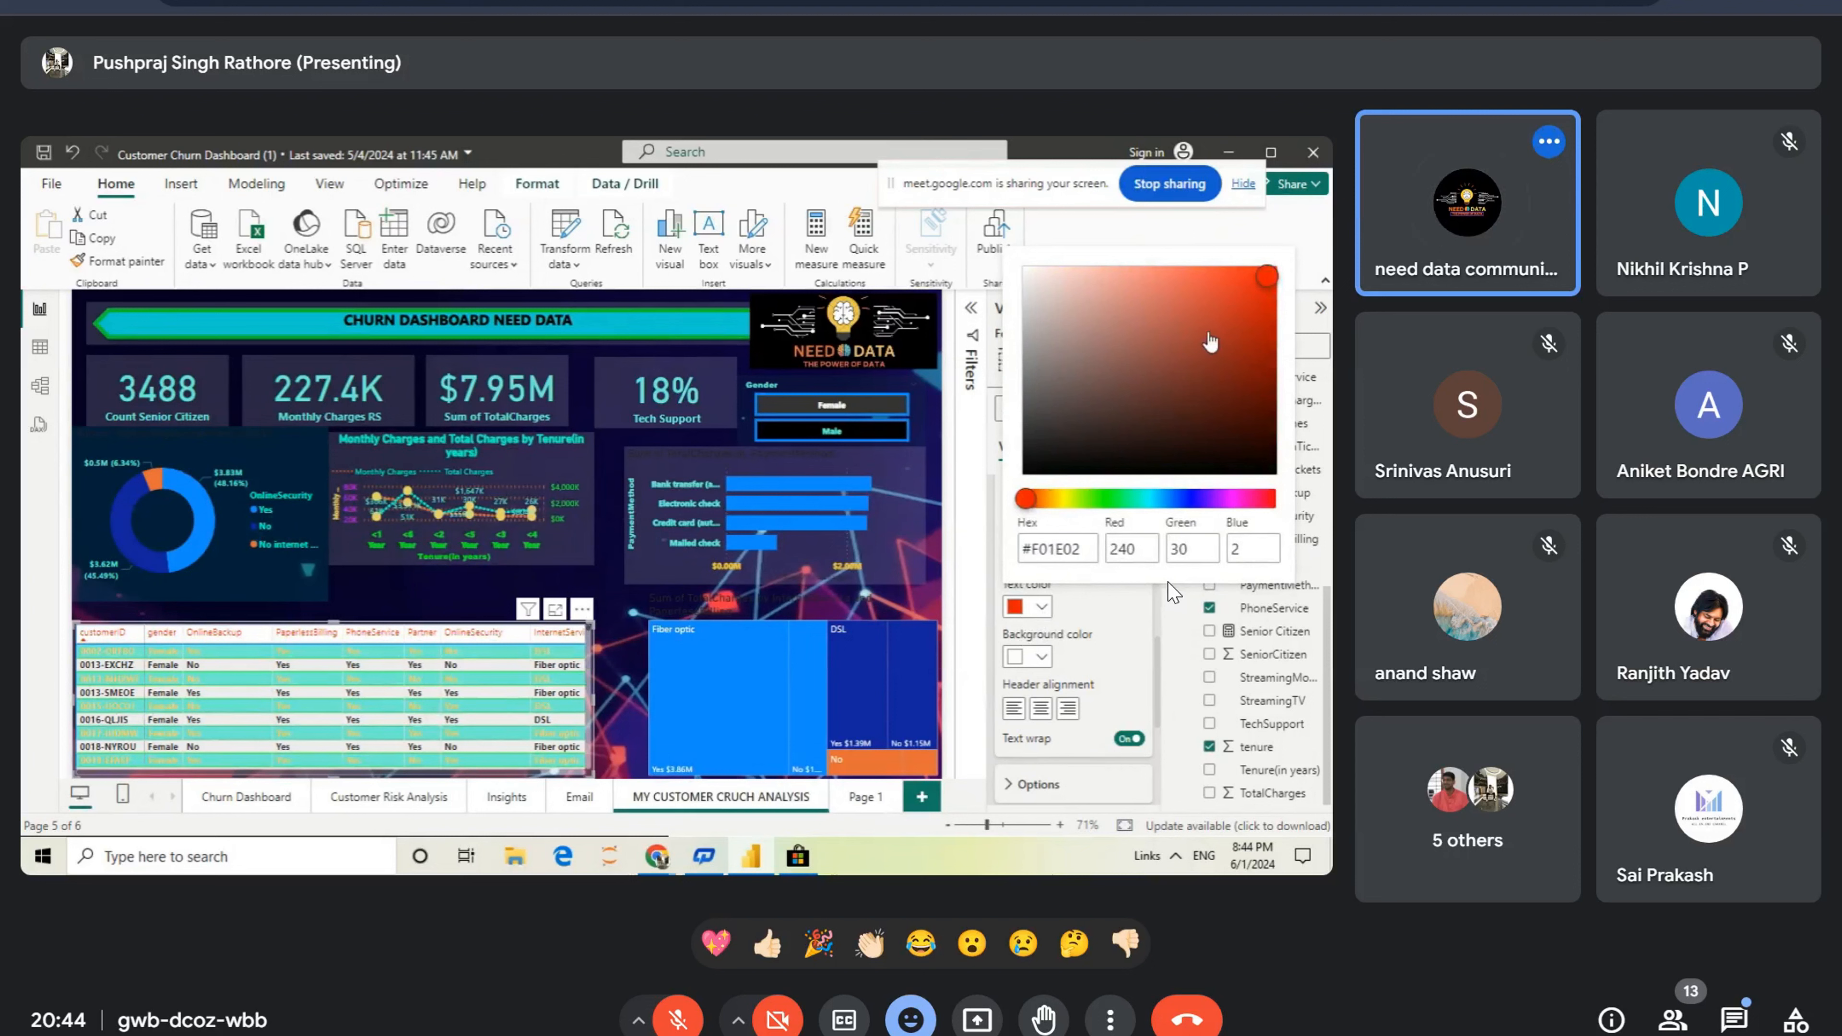
left_click(1199, 500)
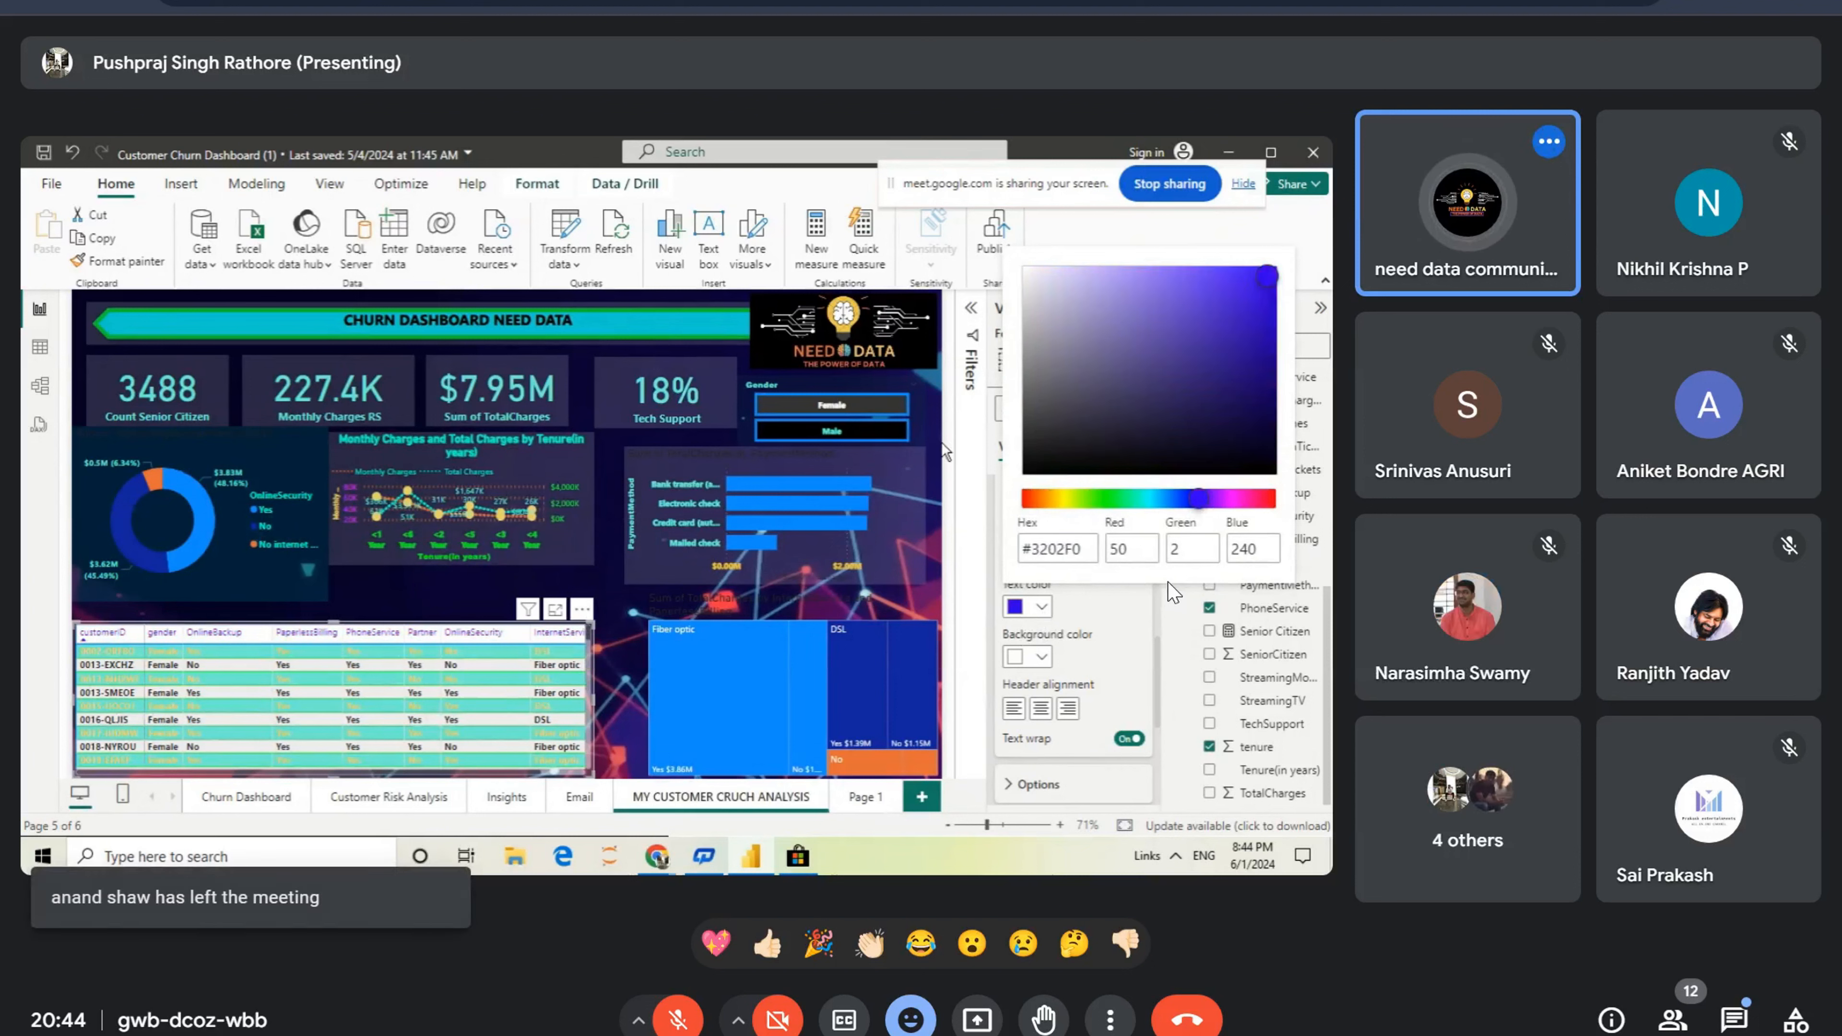
Step: Try purple, teal and near-black for the column header background and settle on custom yellow #CDCA2A
left_click(1041, 657)
left_click(1042, 658)
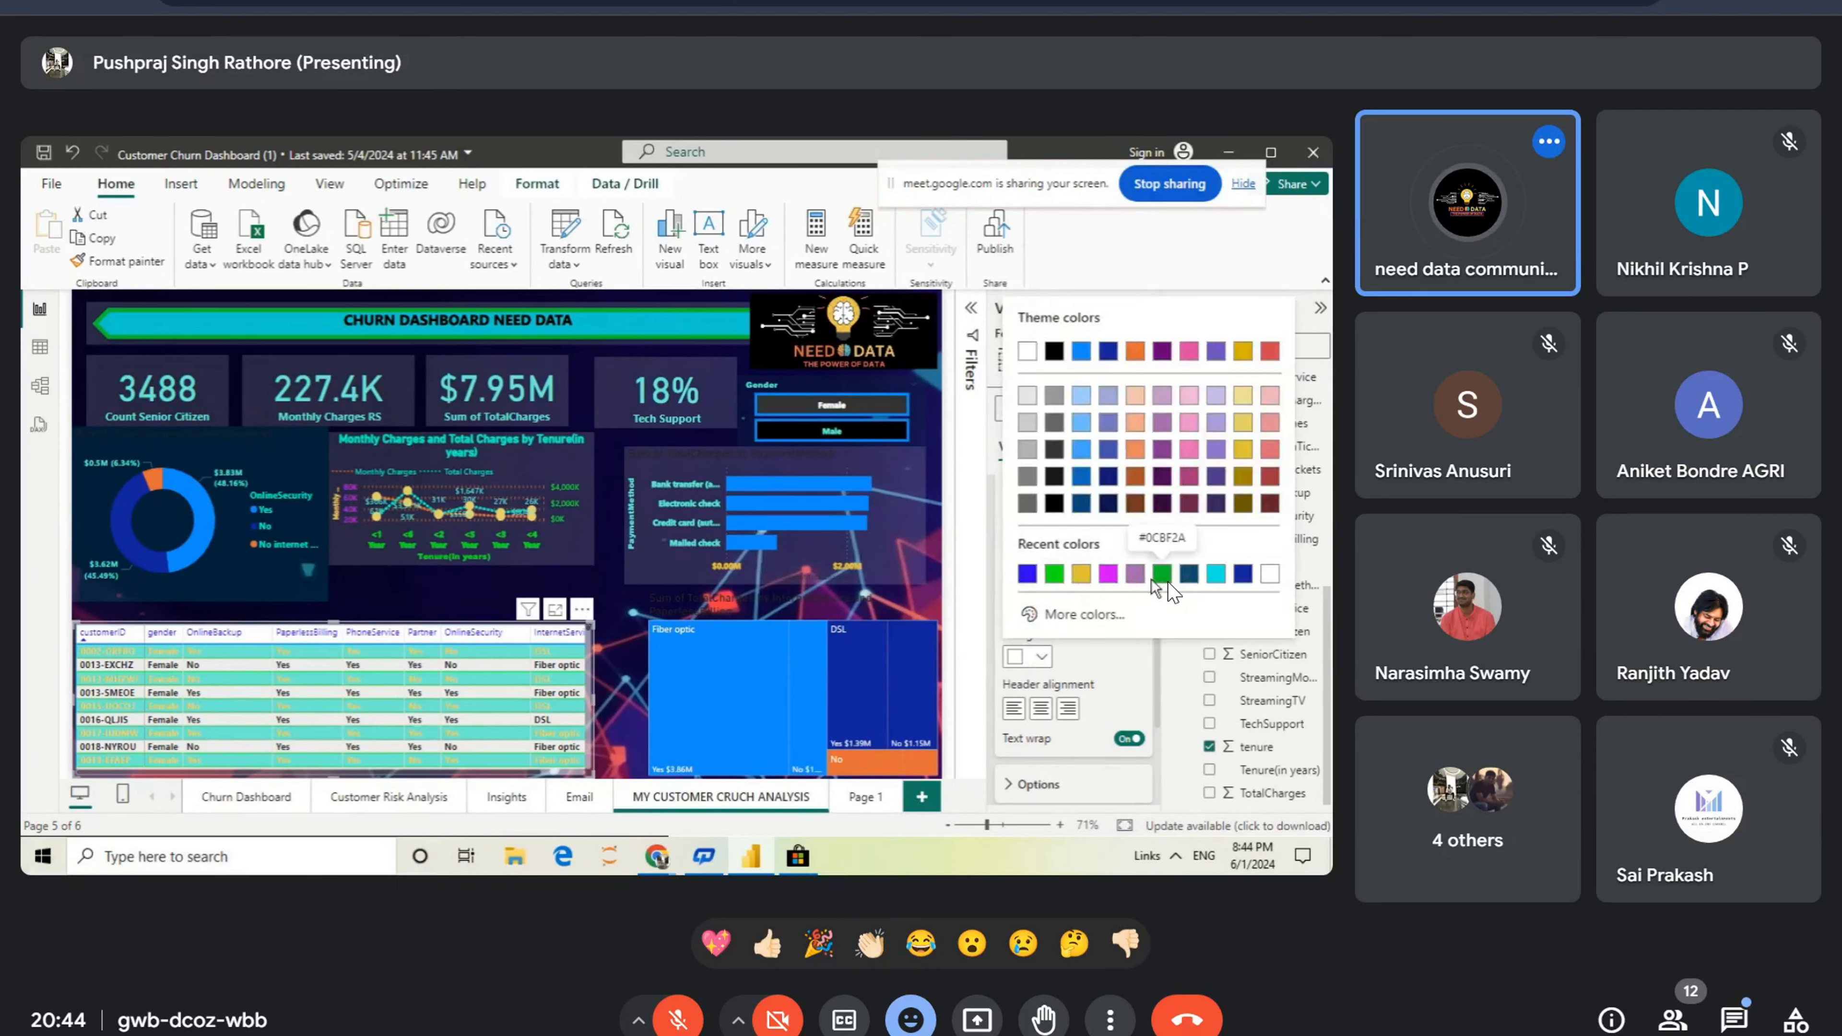
left_click(1135, 574)
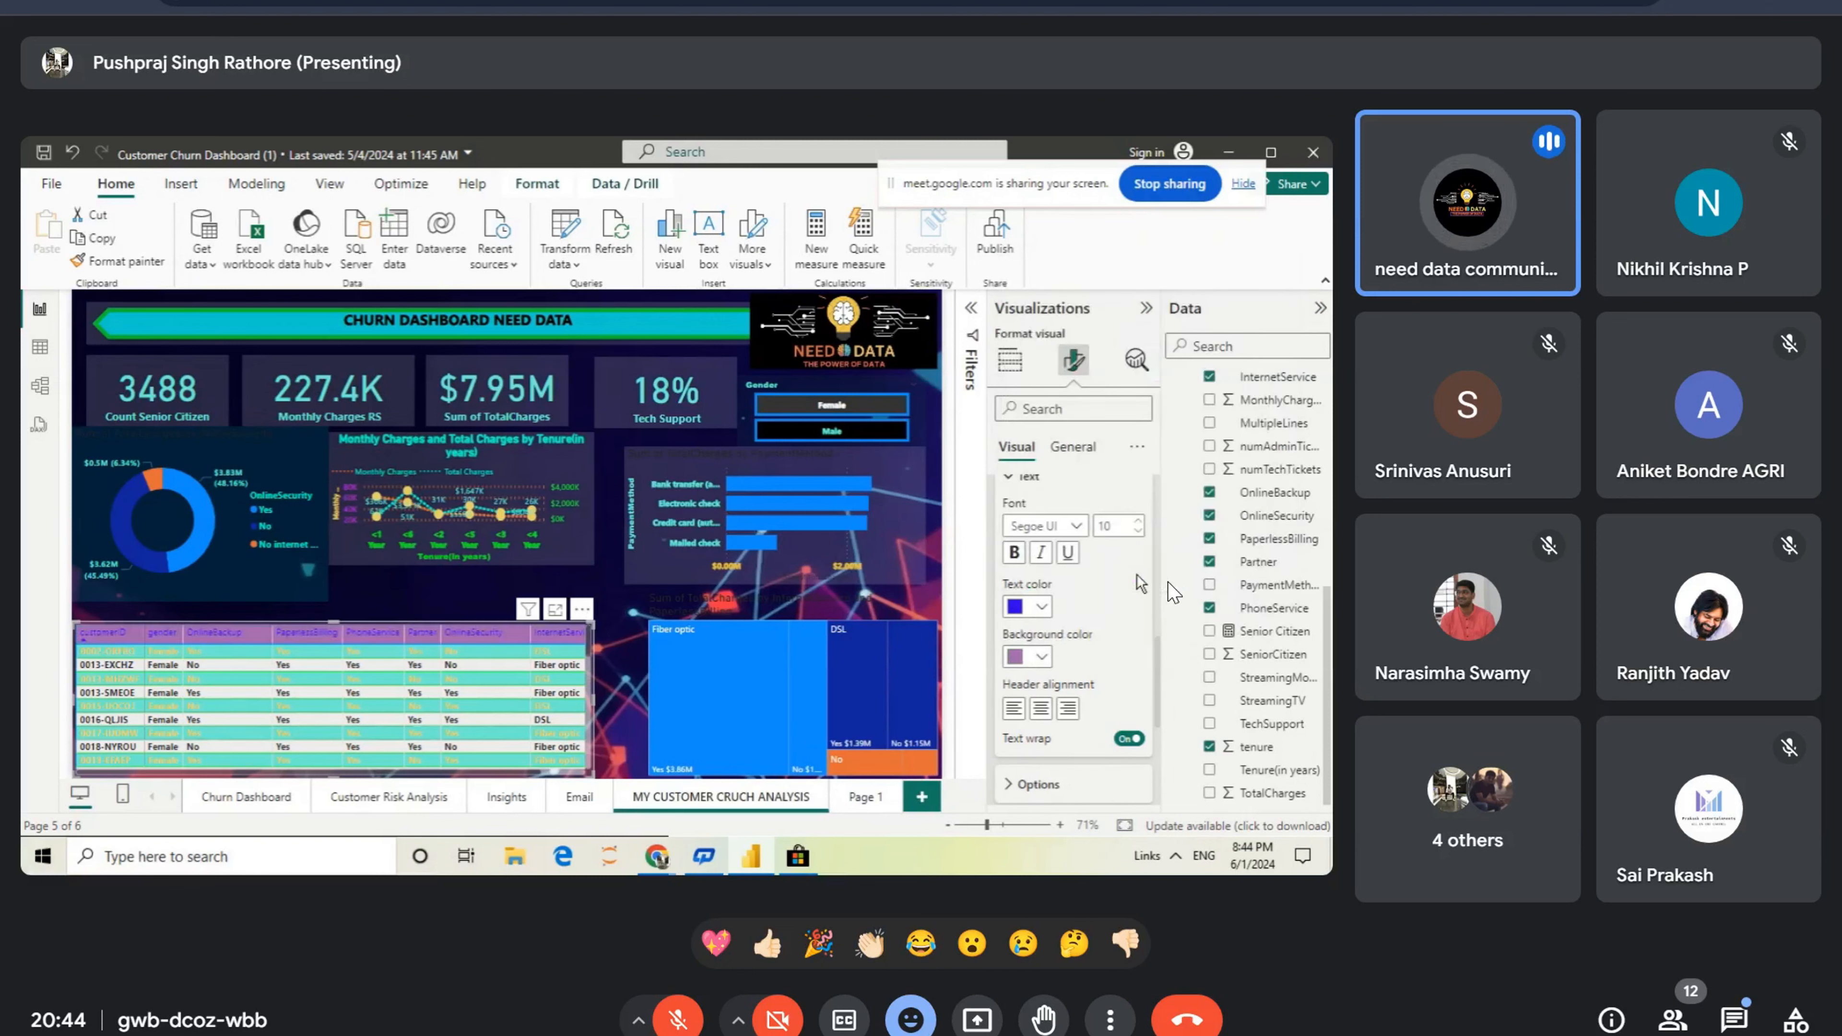
left_click(1042, 656)
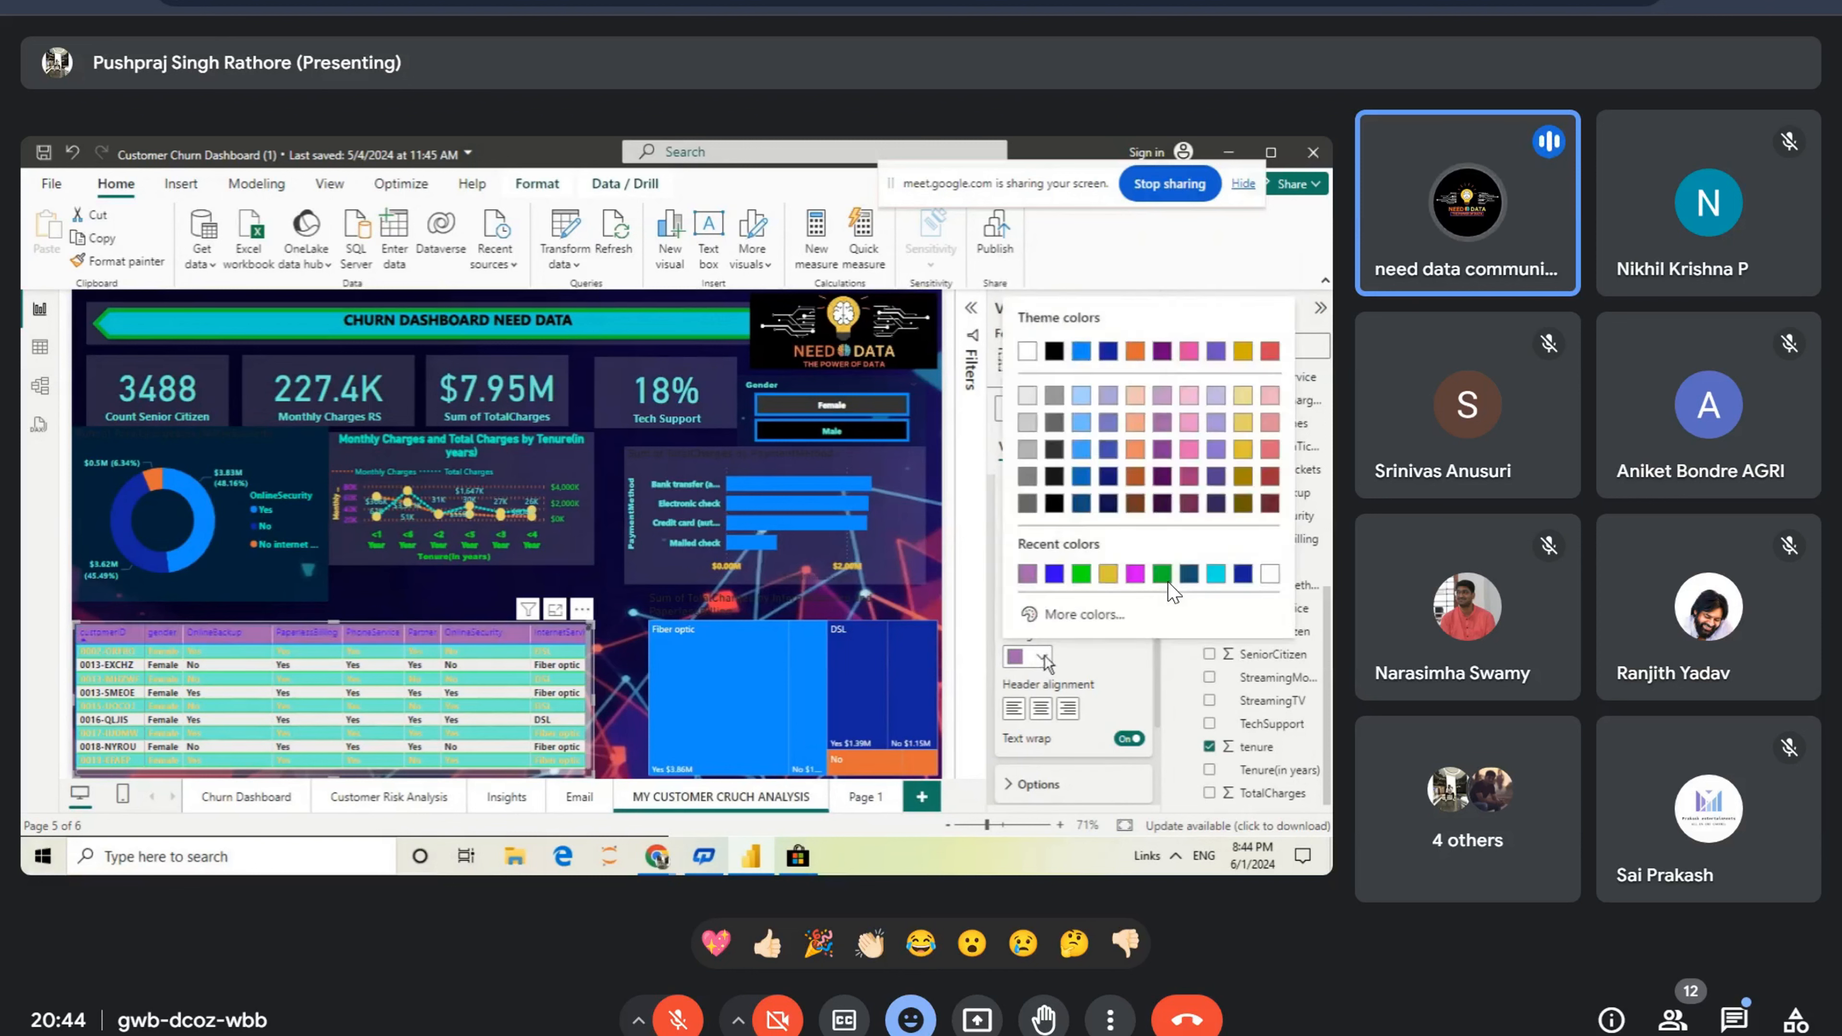
left_click(1042, 617)
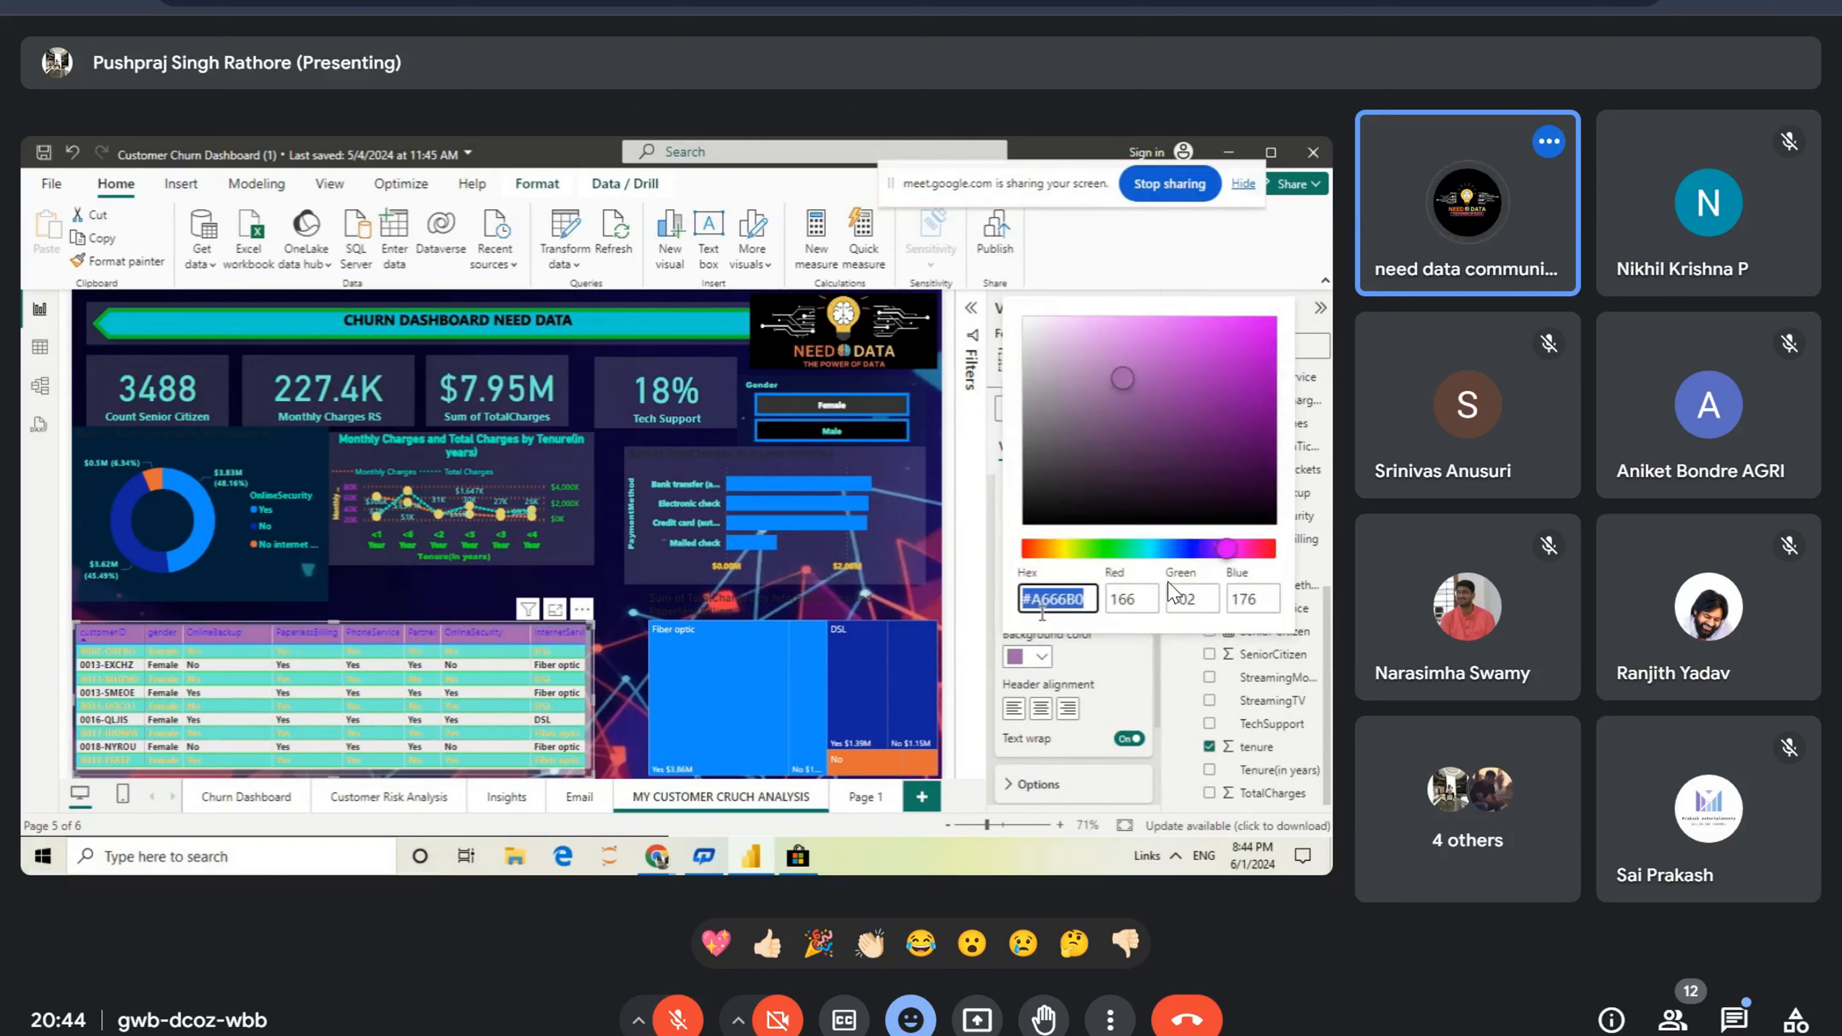
left_click(1143, 550)
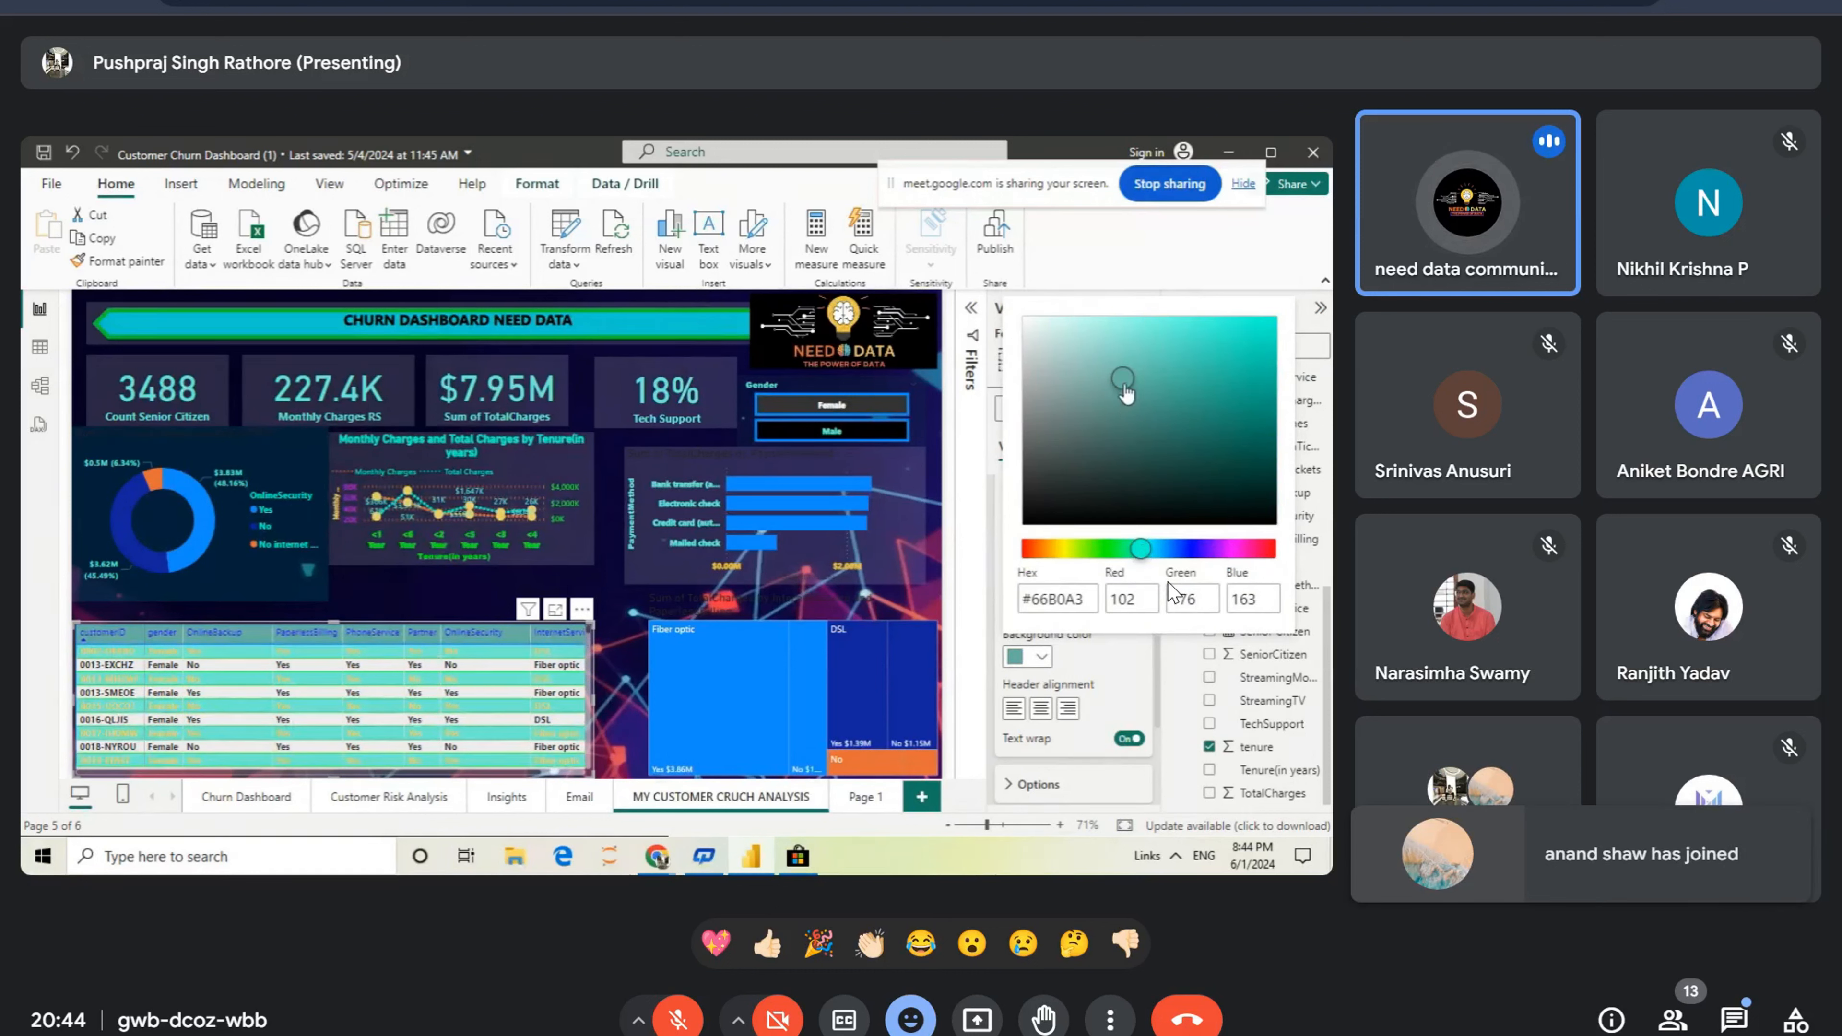
mouse_move(1122, 378)
left_mouse_down()
mouse_move(1061, 529)
mouse_move(1053, 501)
left_mouse_up()
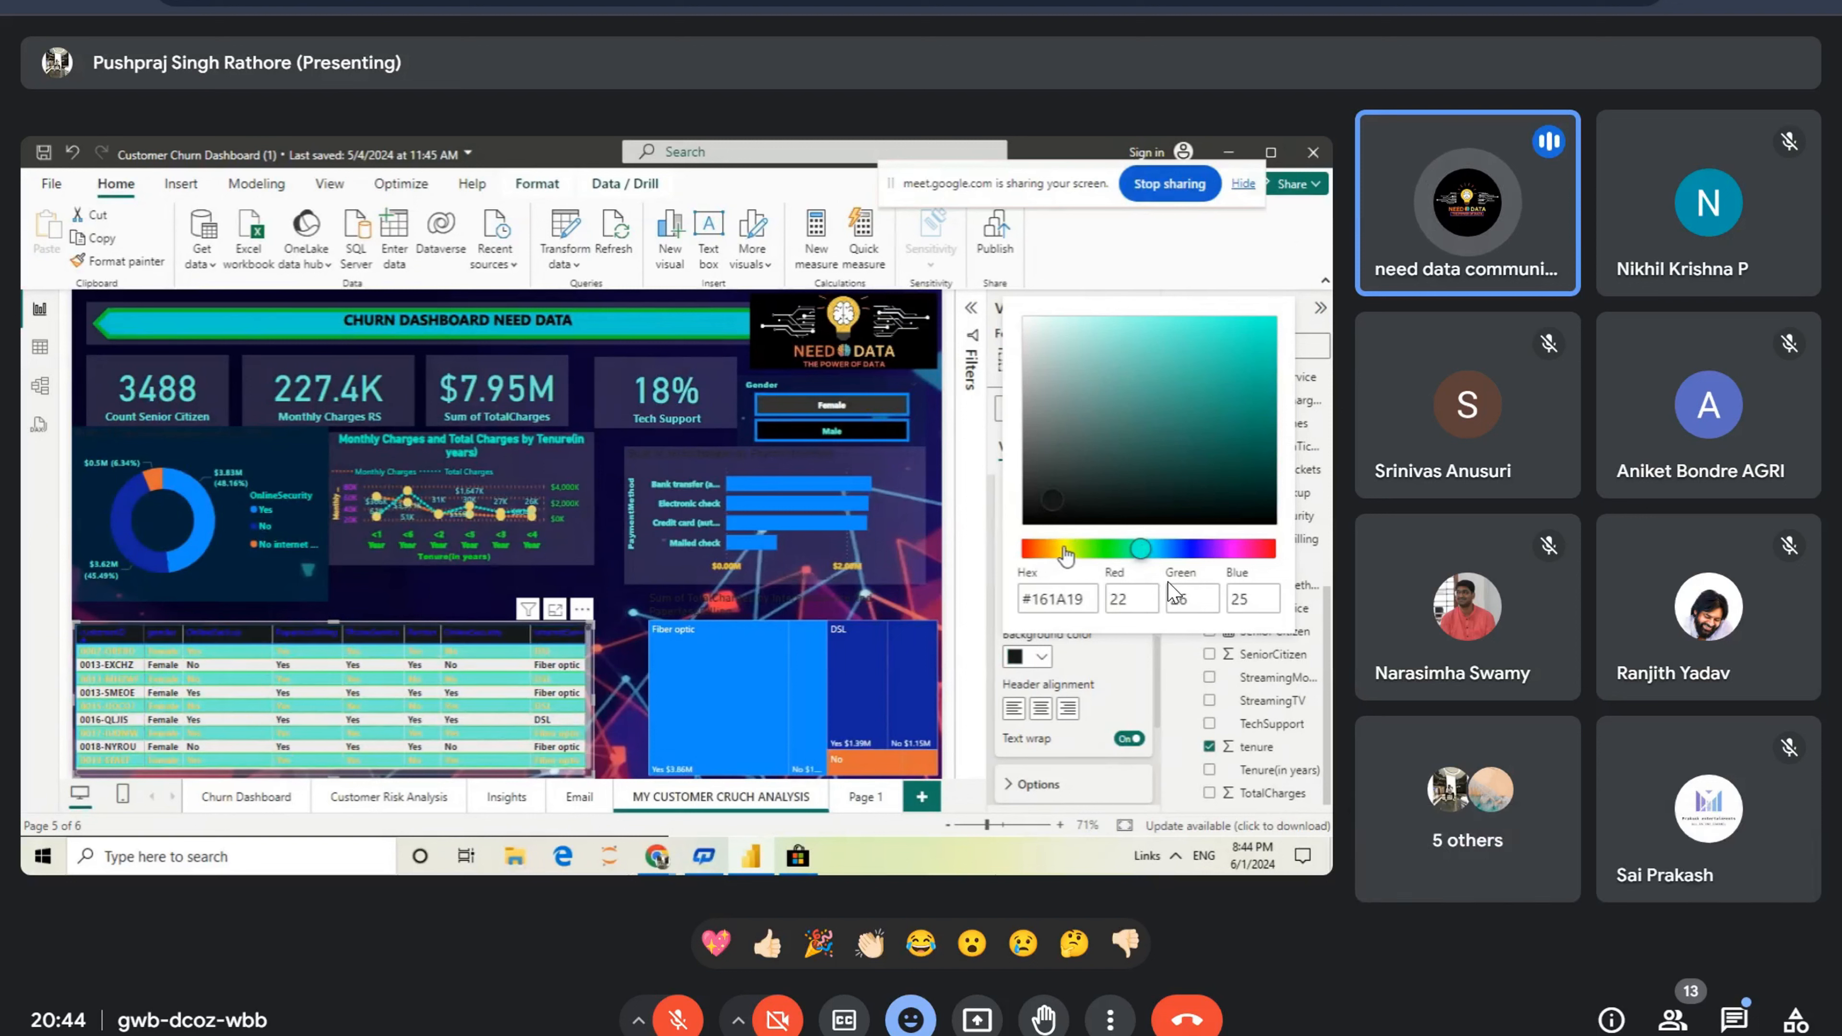
left_click(1063, 550)
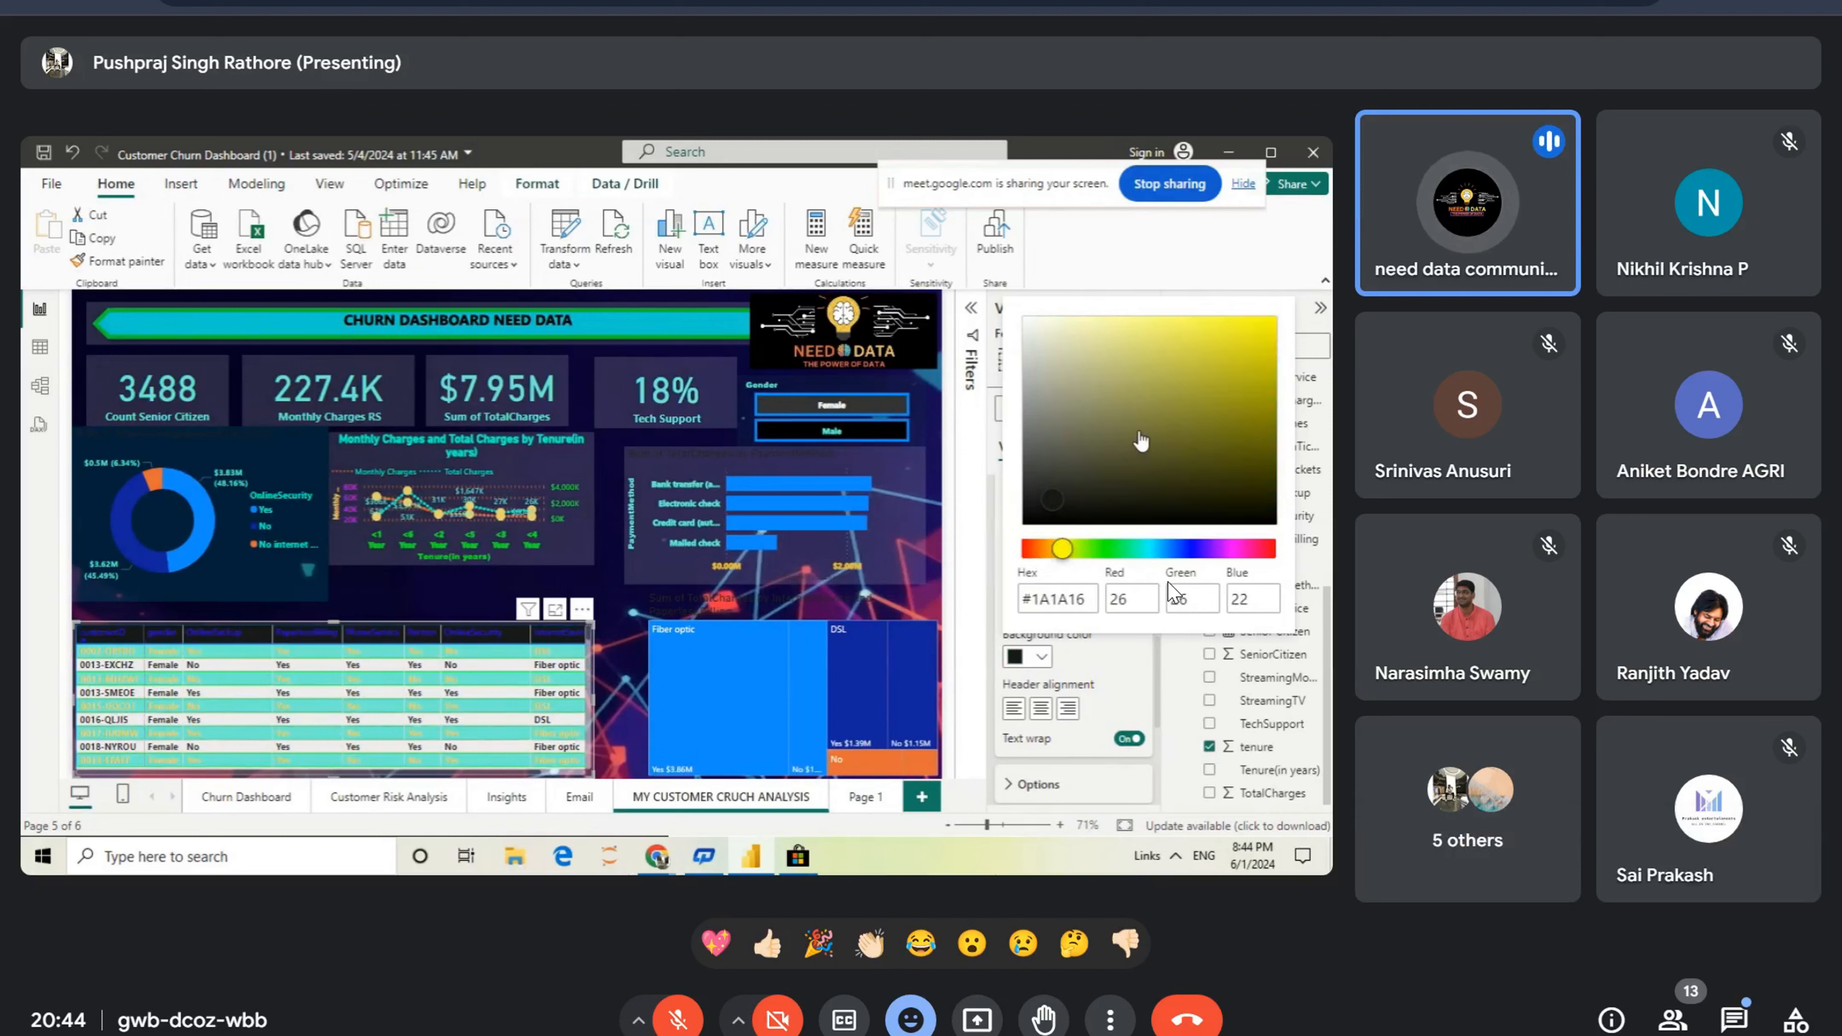
left_click(1218, 356)
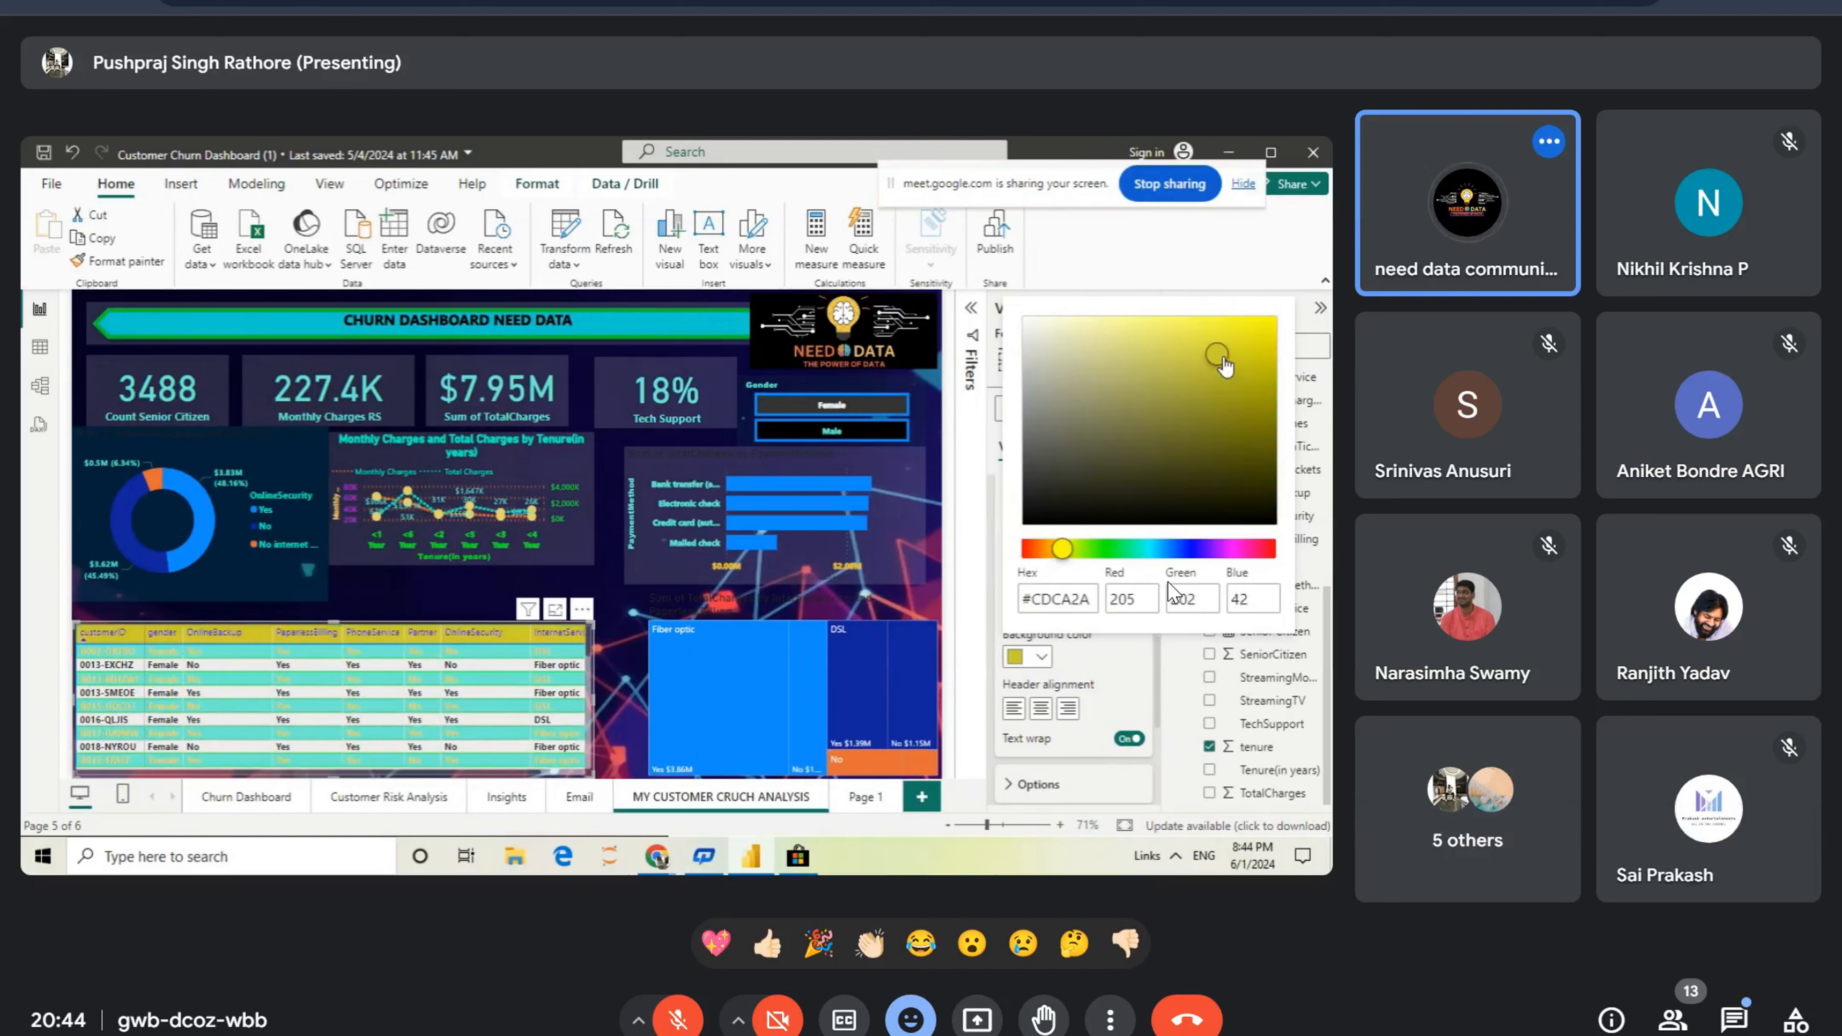
left_click(1101, 662)
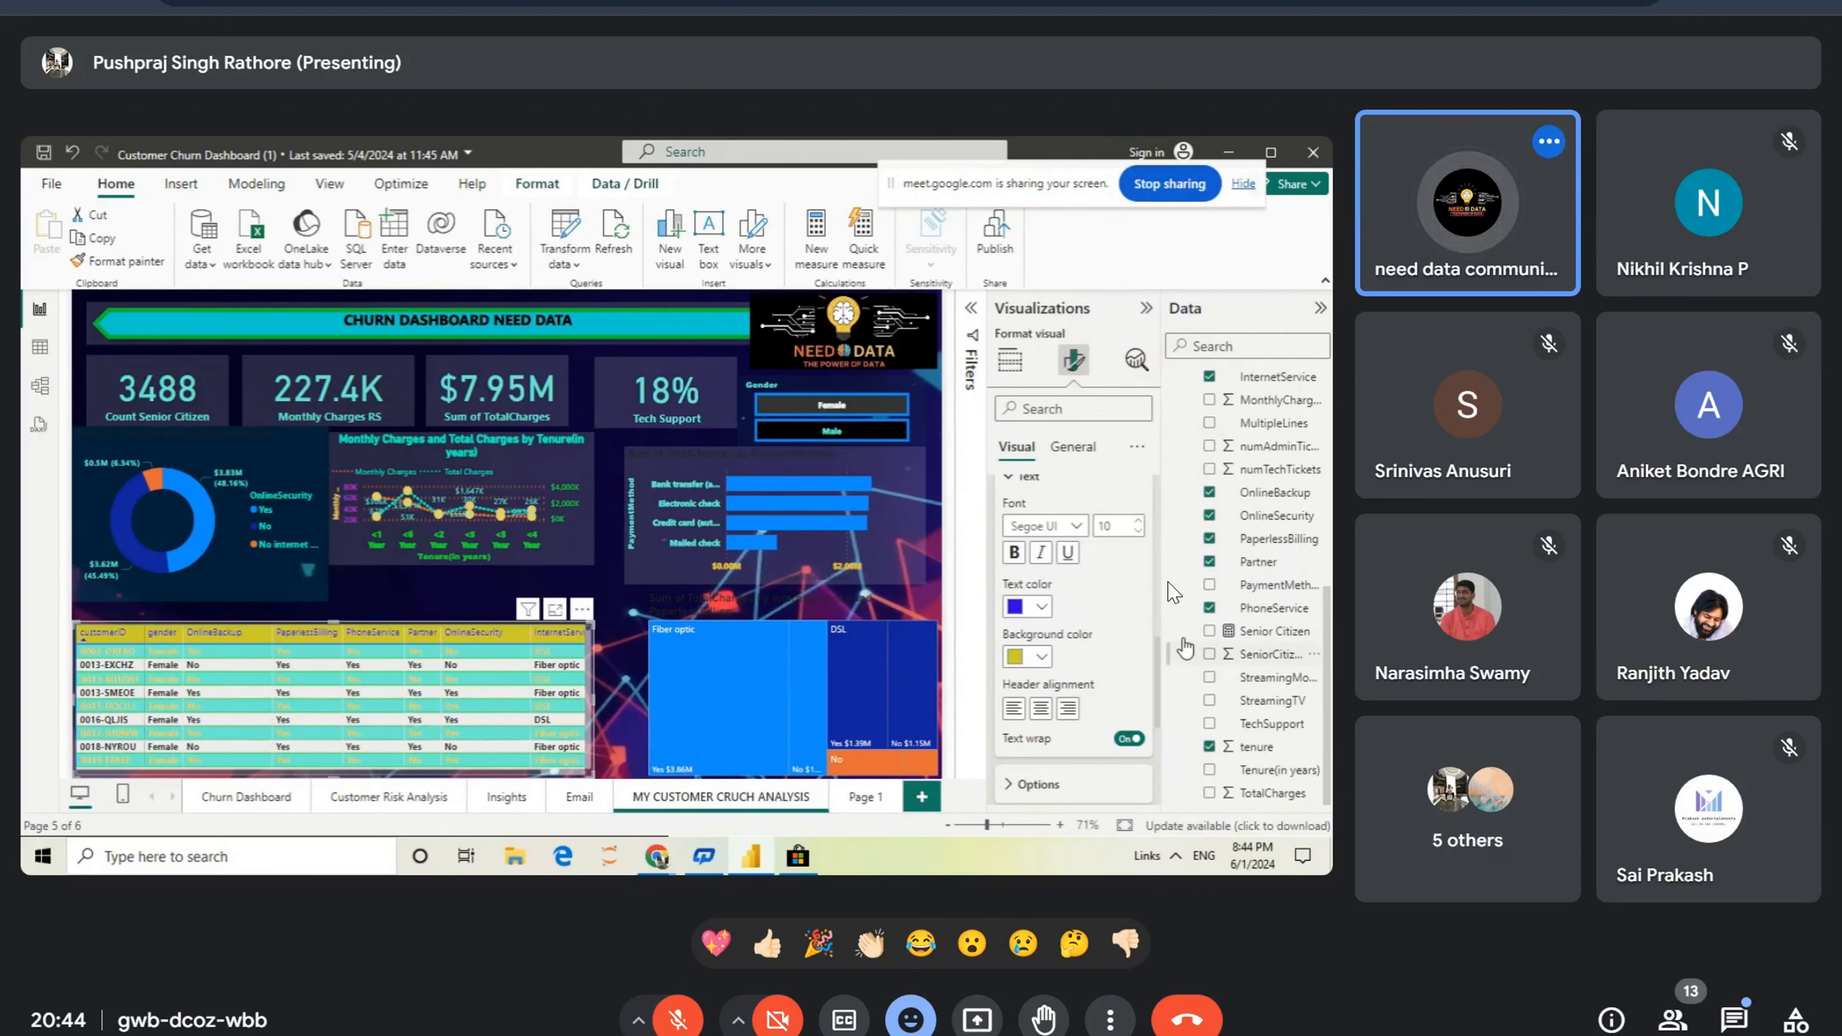
Step: Review the customer table's specific column settings for customerID and open its general formatting options
left_click_drag(1157, 648, 1152, 735)
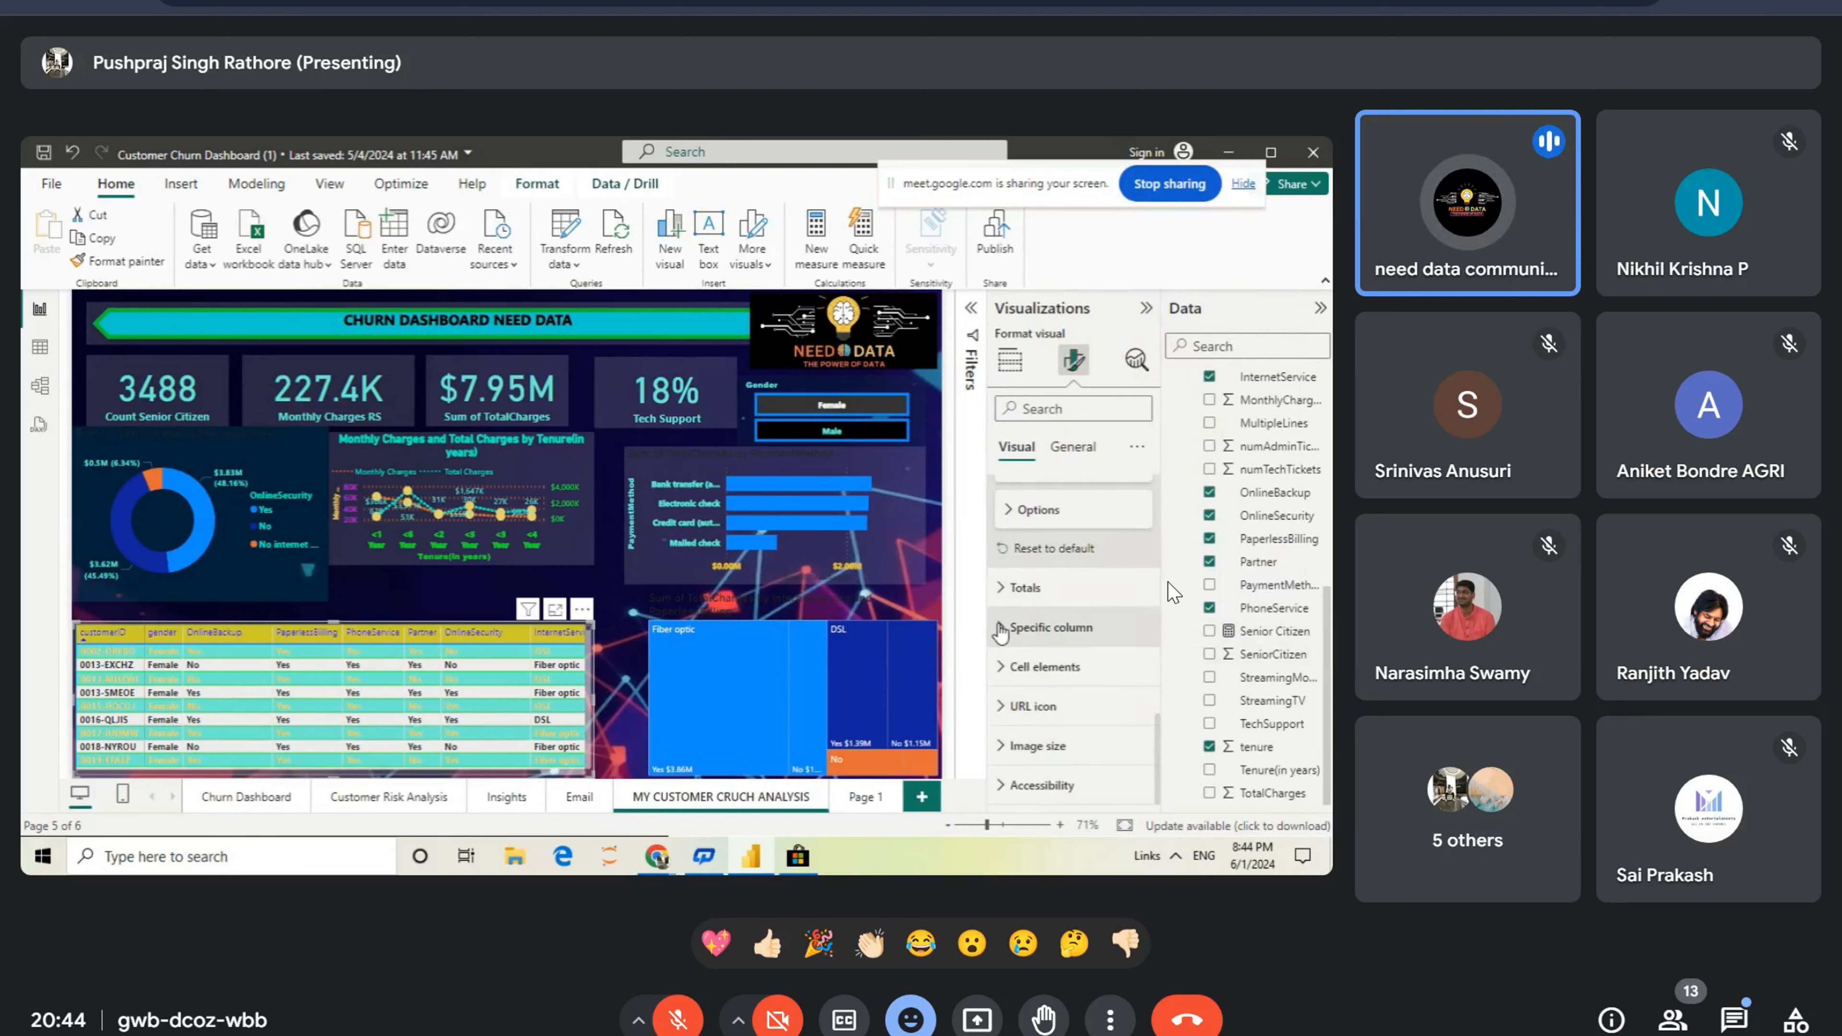
left_click(1001, 630)
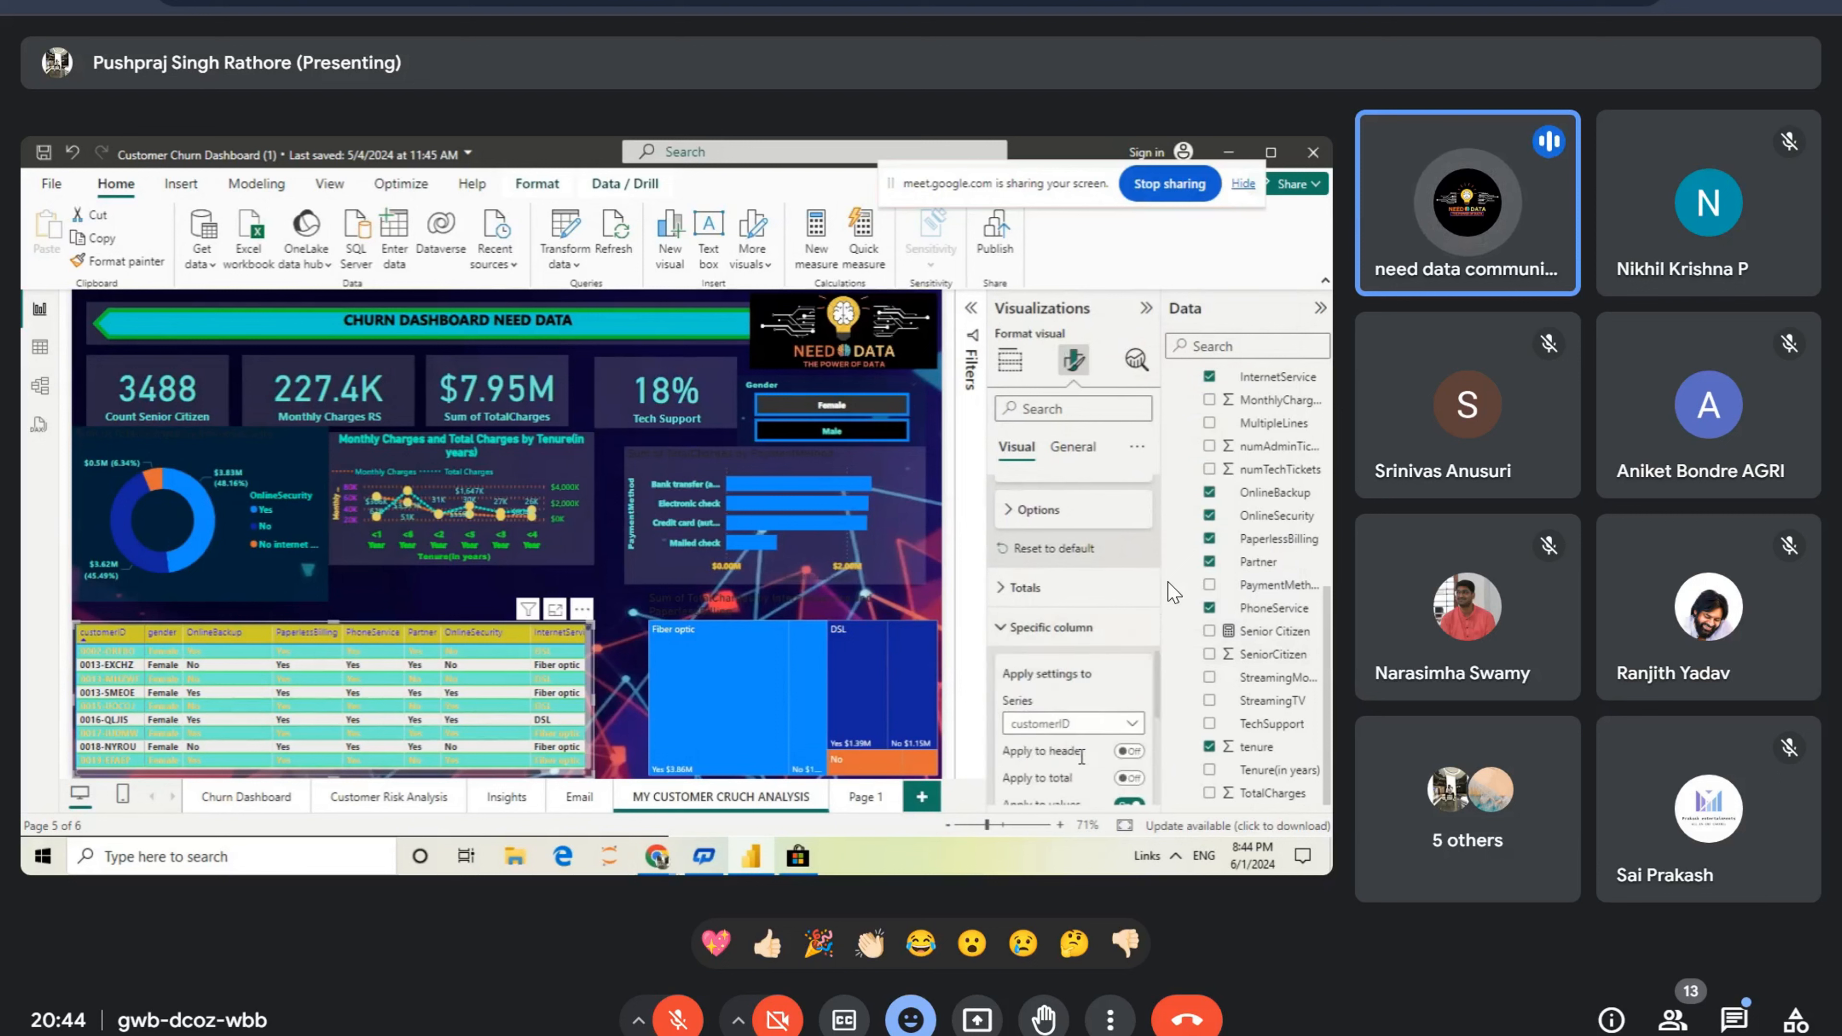
left_click_drag(1157, 697, 1159, 793)
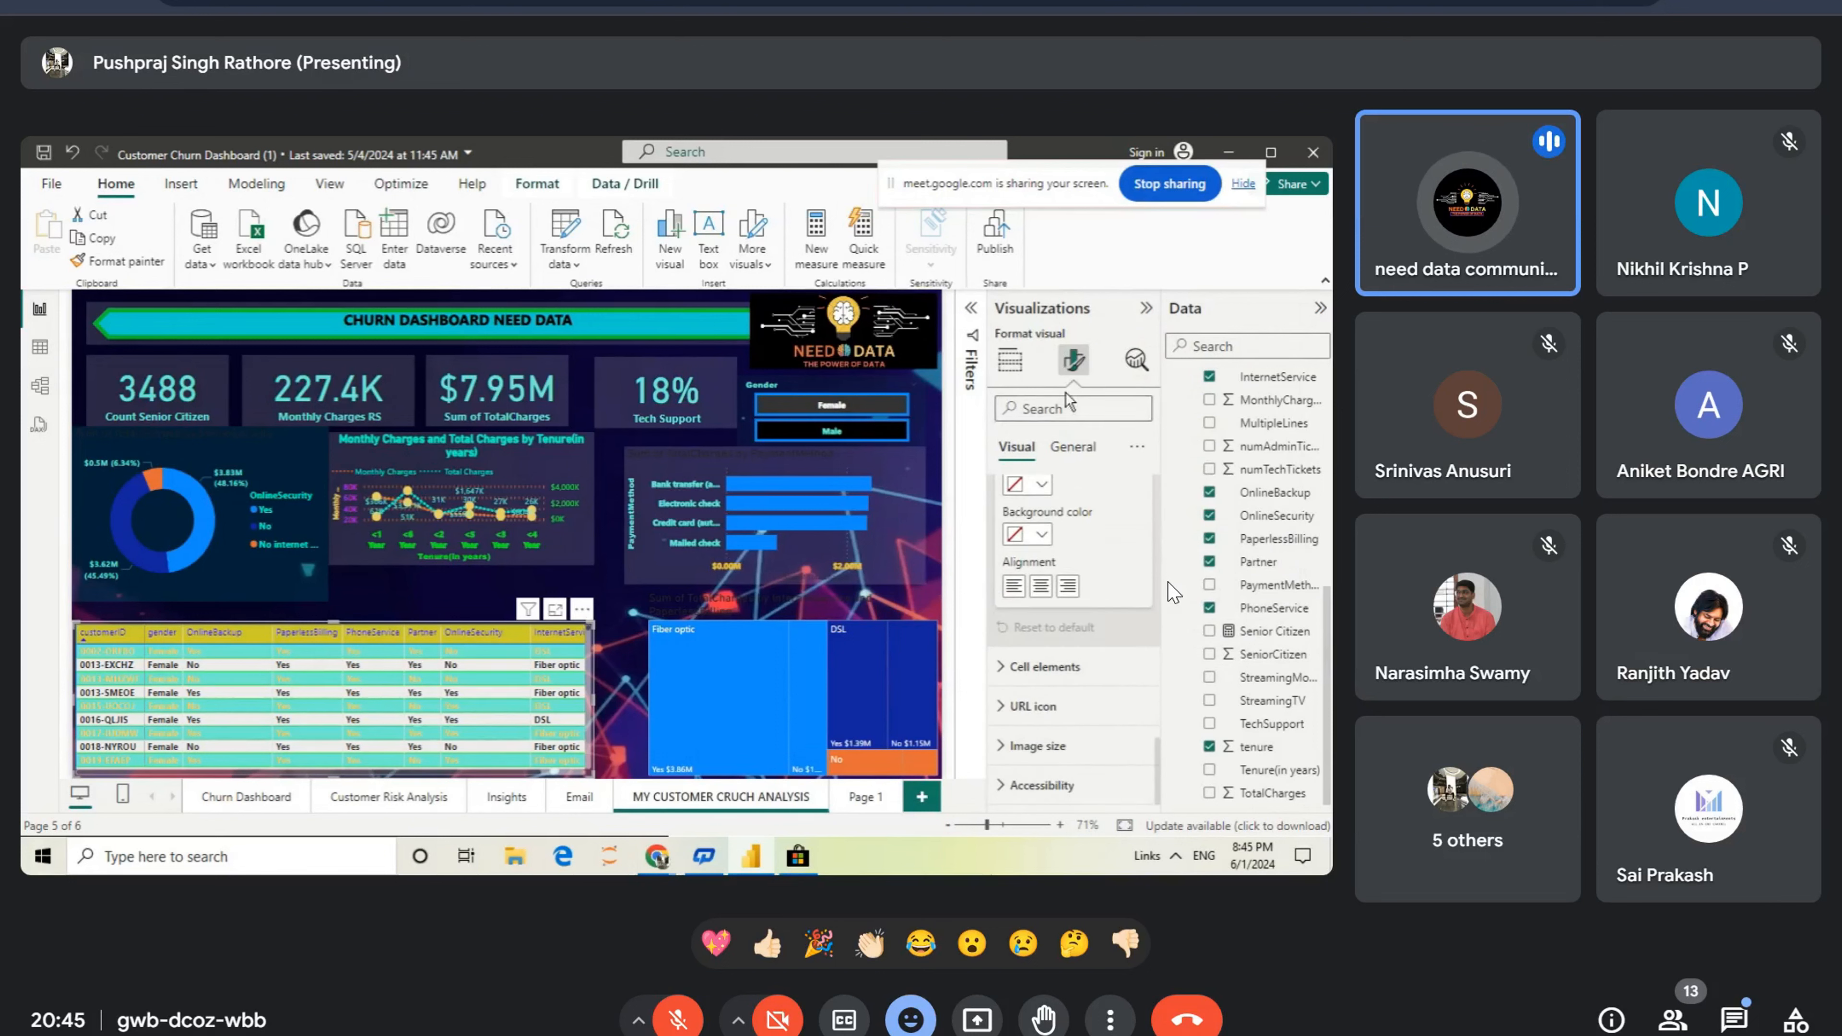
left_click(1074, 455)
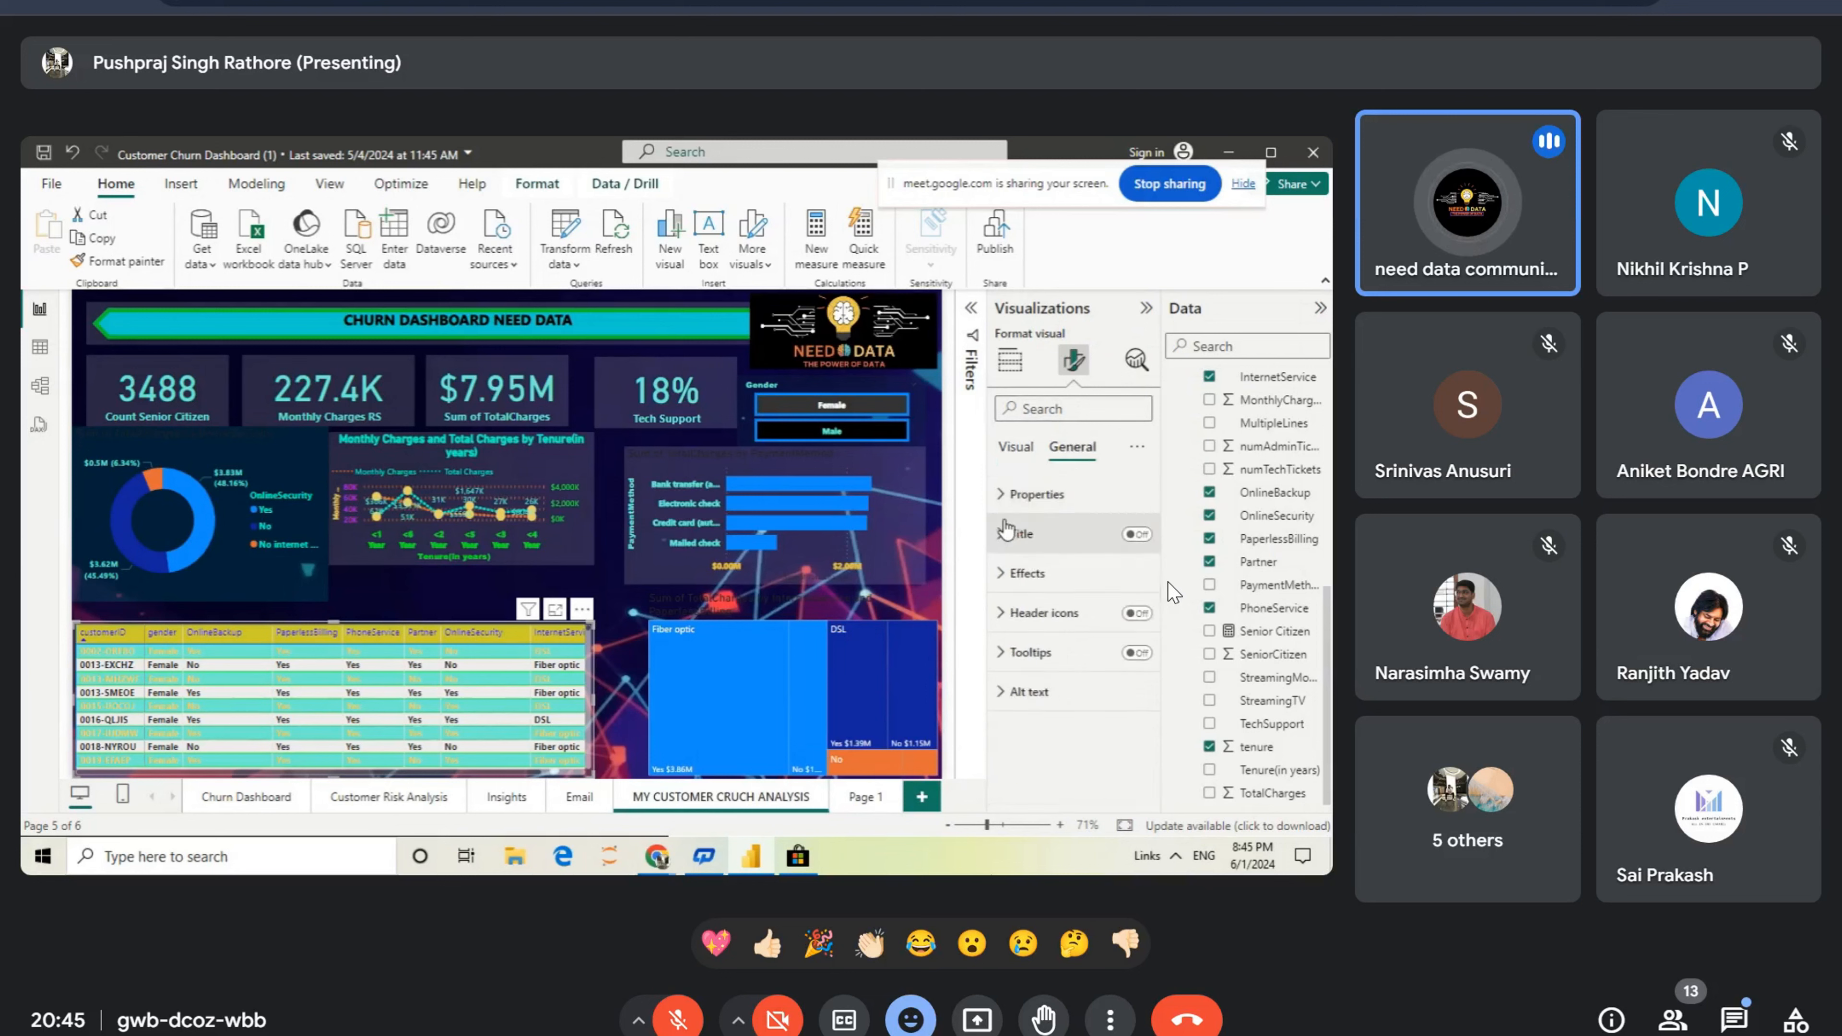
Step: Set the customer table's background effect colour to the recently used blue with 84% transparency
left_click(1001, 575)
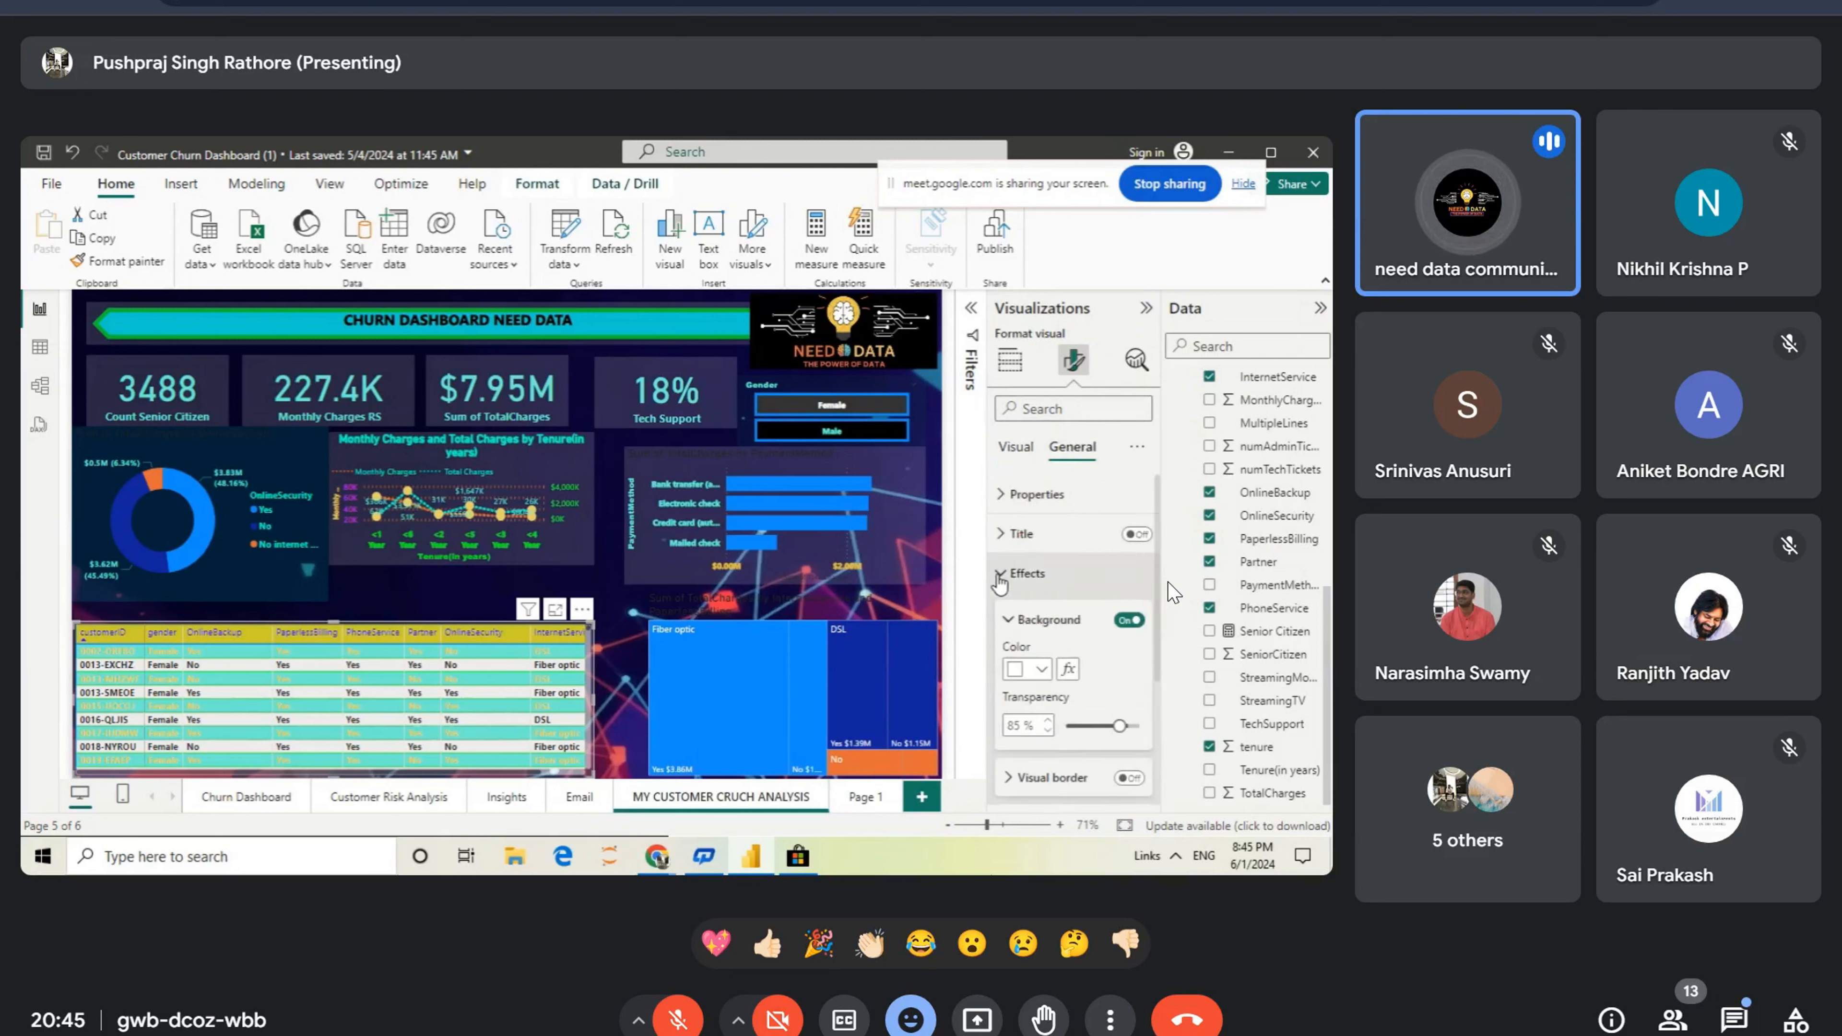
left_click(1042, 671)
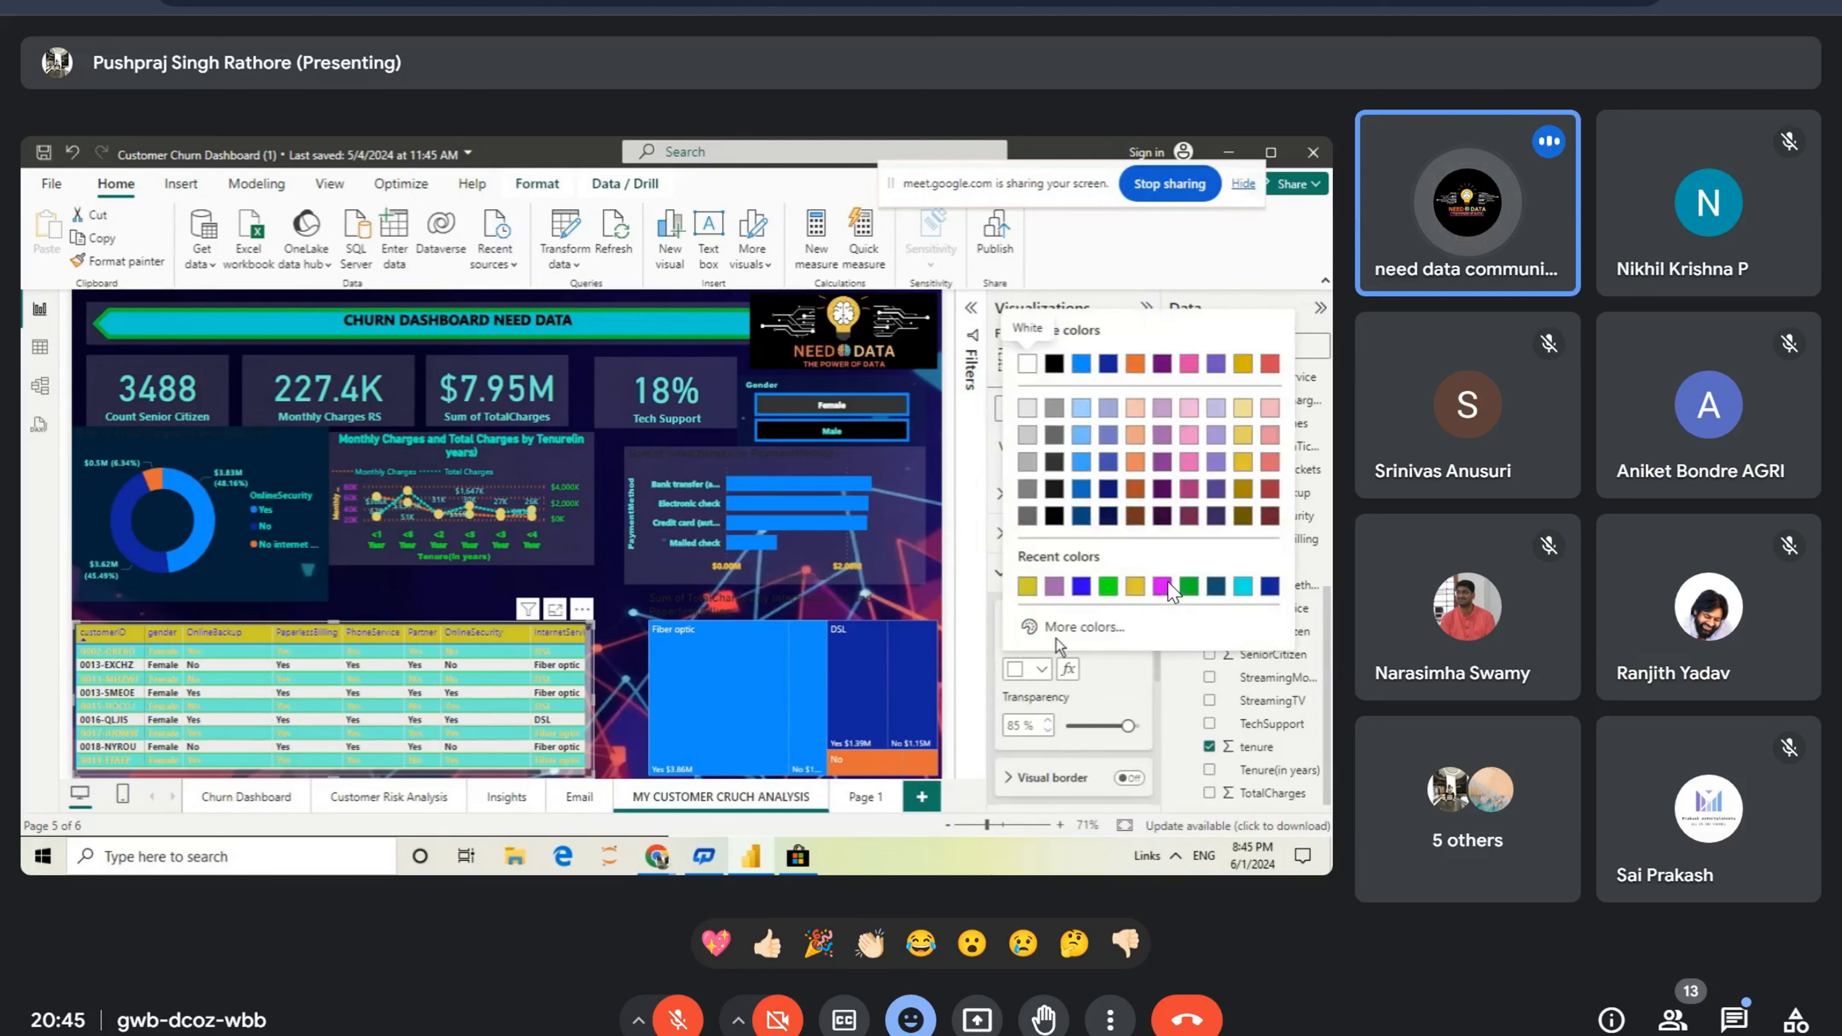
left_click(1079, 591)
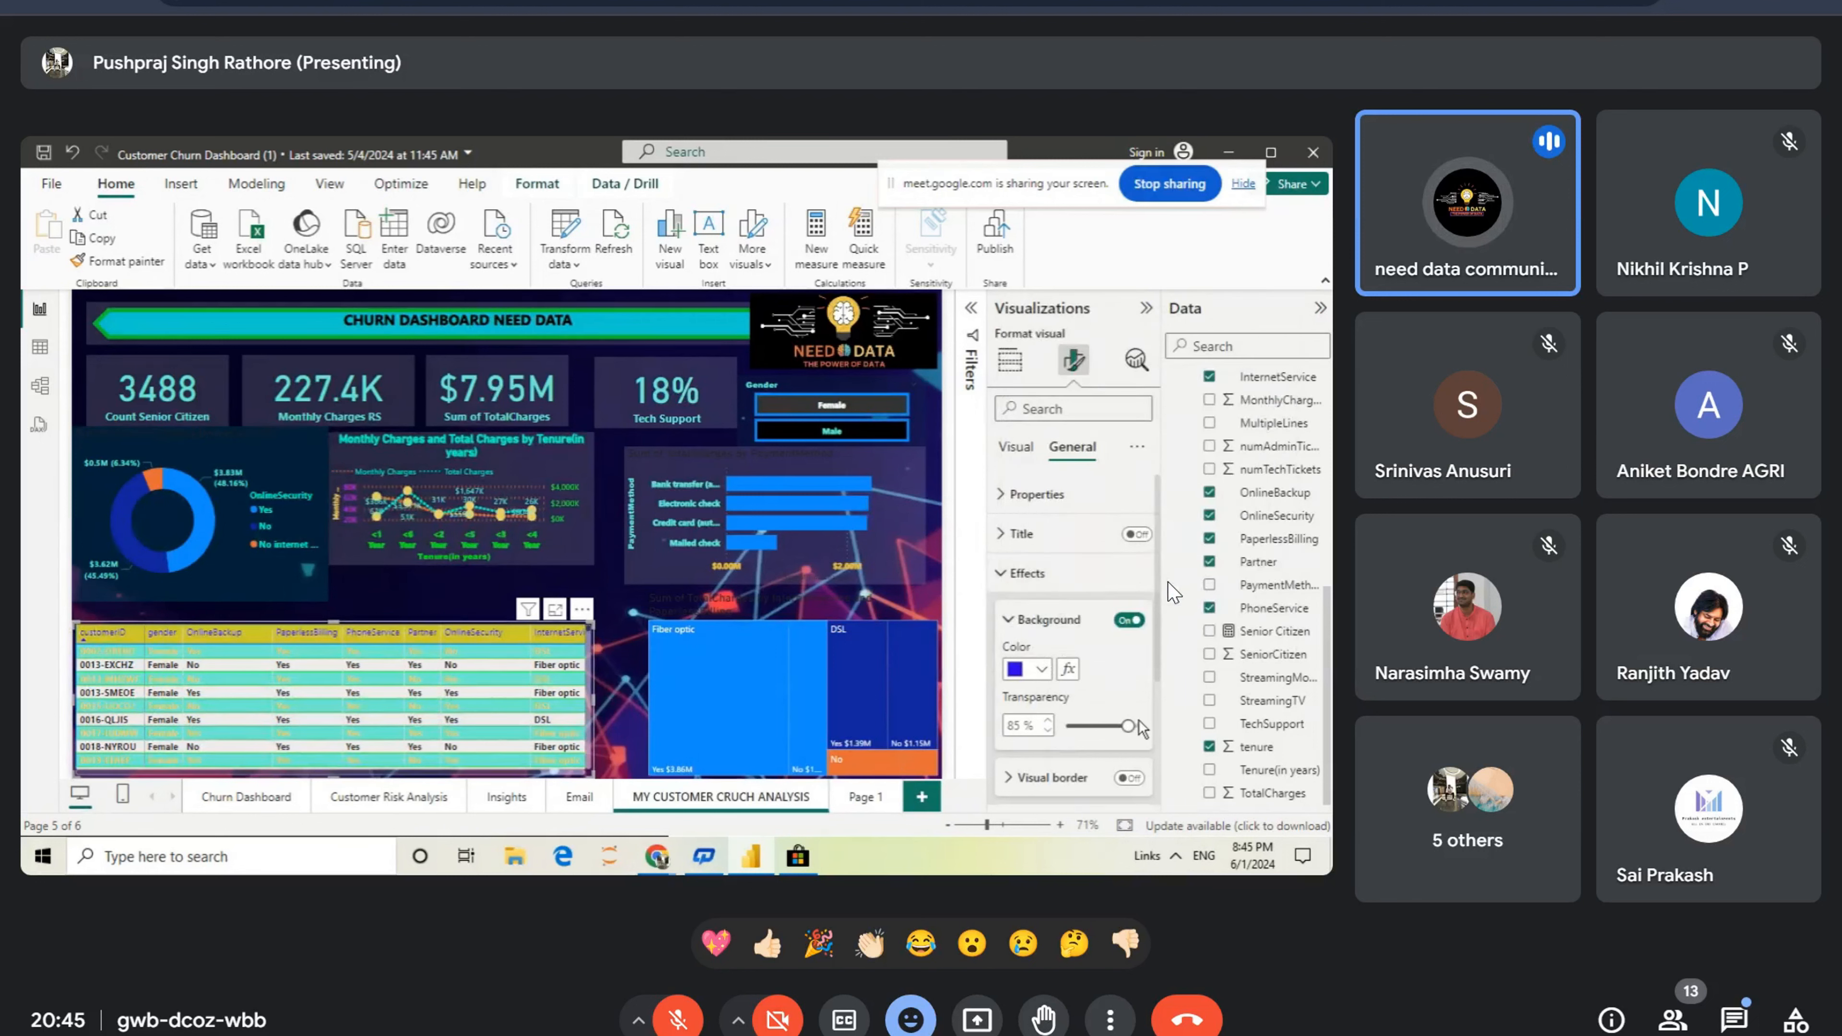
mouse_move(1123, 722)
left_mouse_down()
mouse_move(1063, 722)
mouse_move(1127, 726)
left_mouse_up()
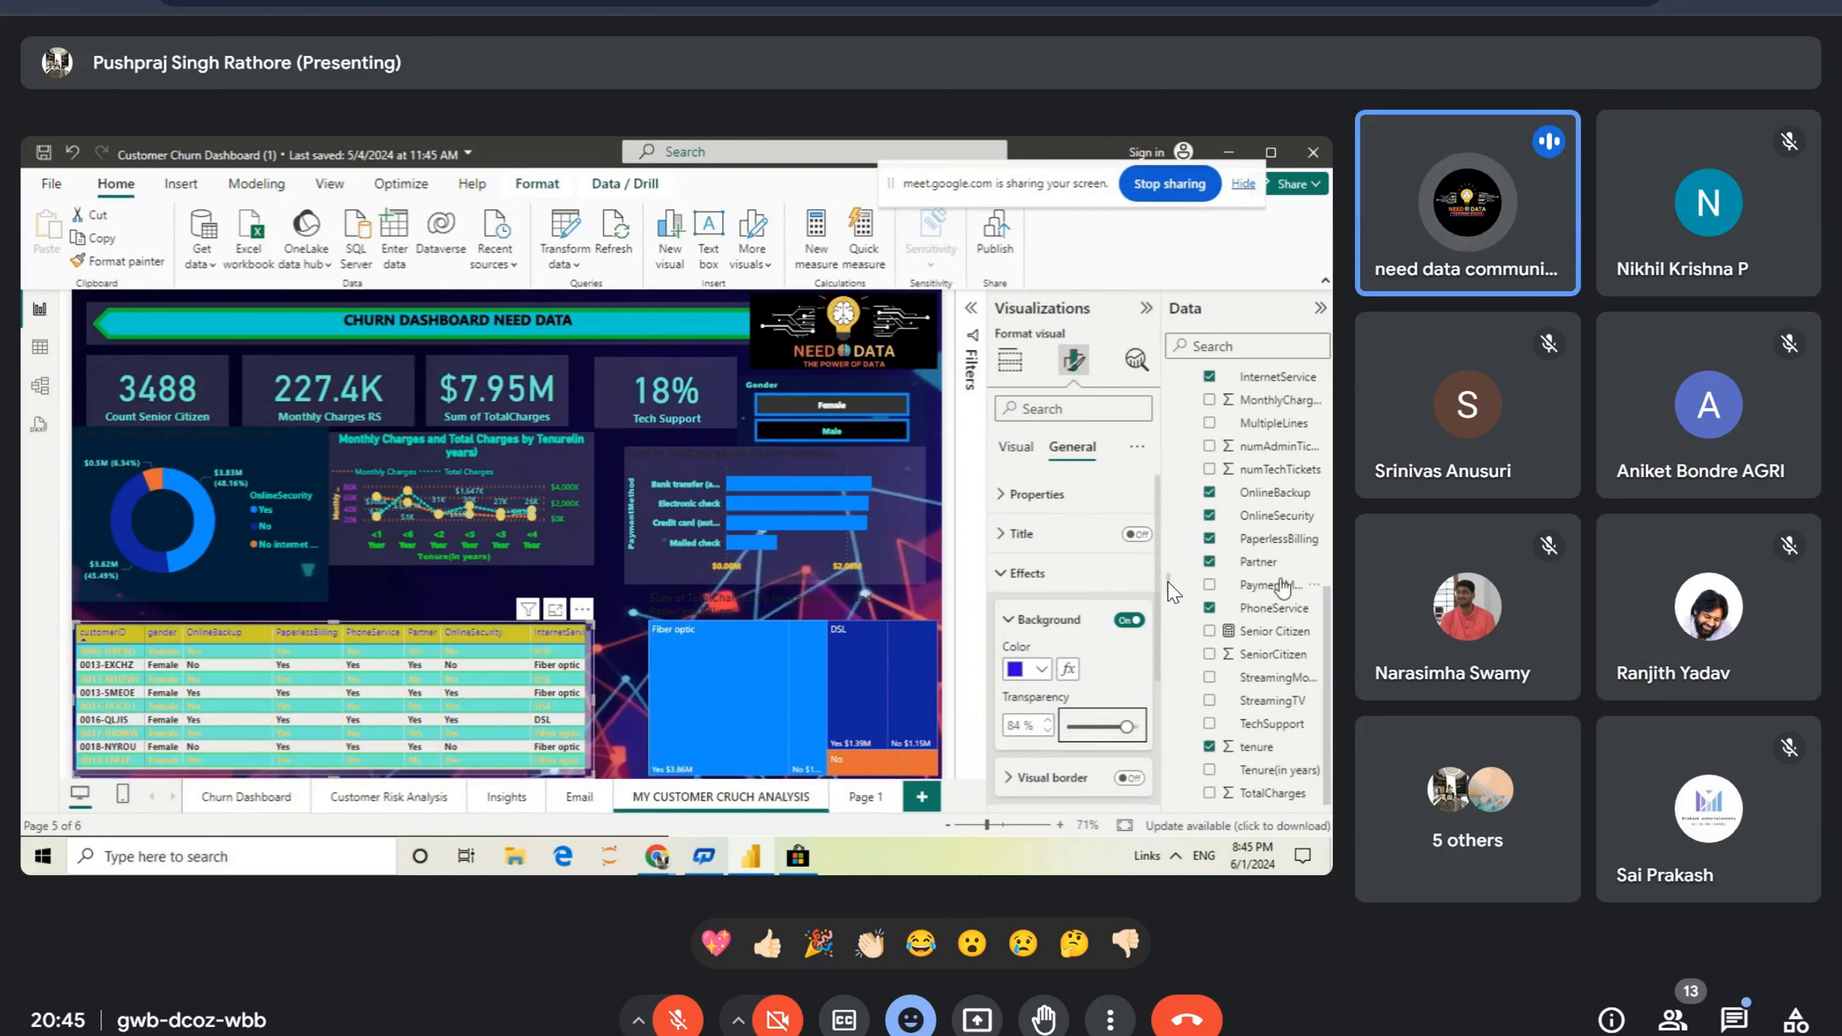
scroll(1158, 559, "down", 3)
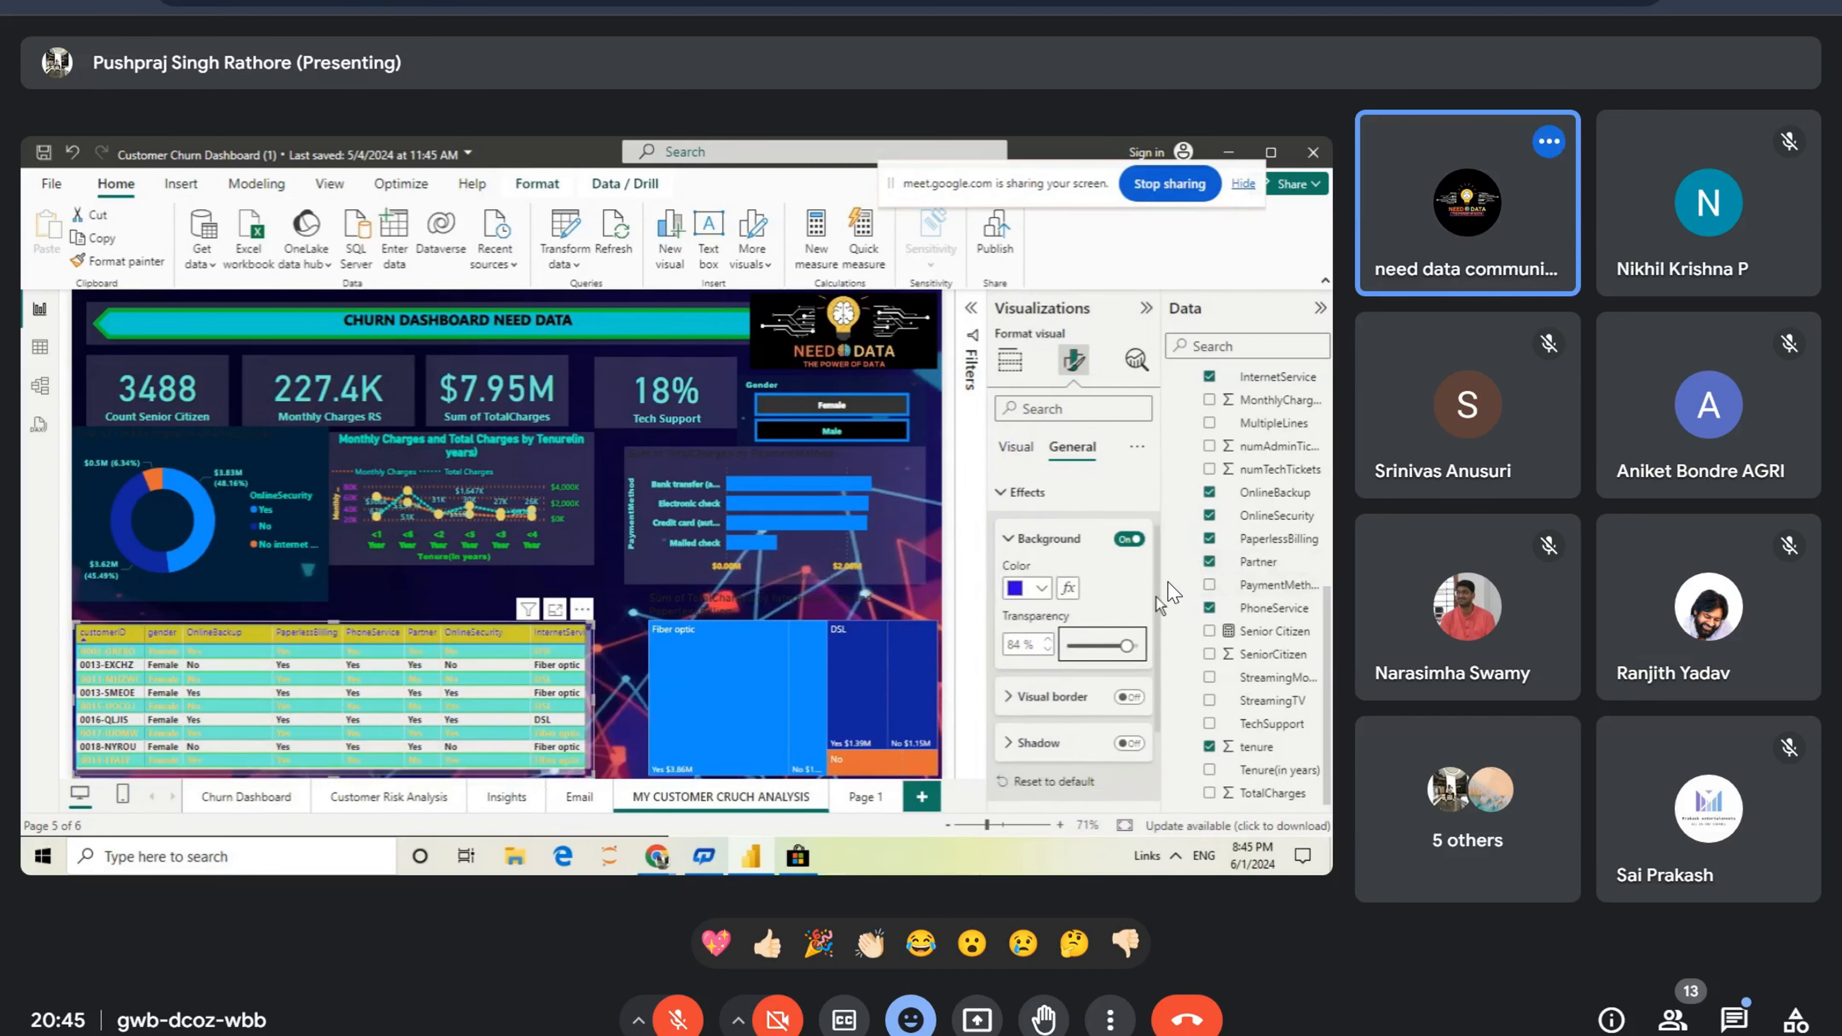
Step: Turn on the customer table's title and extend the table slightly upward
scroll(1156, 570, "up", 2)
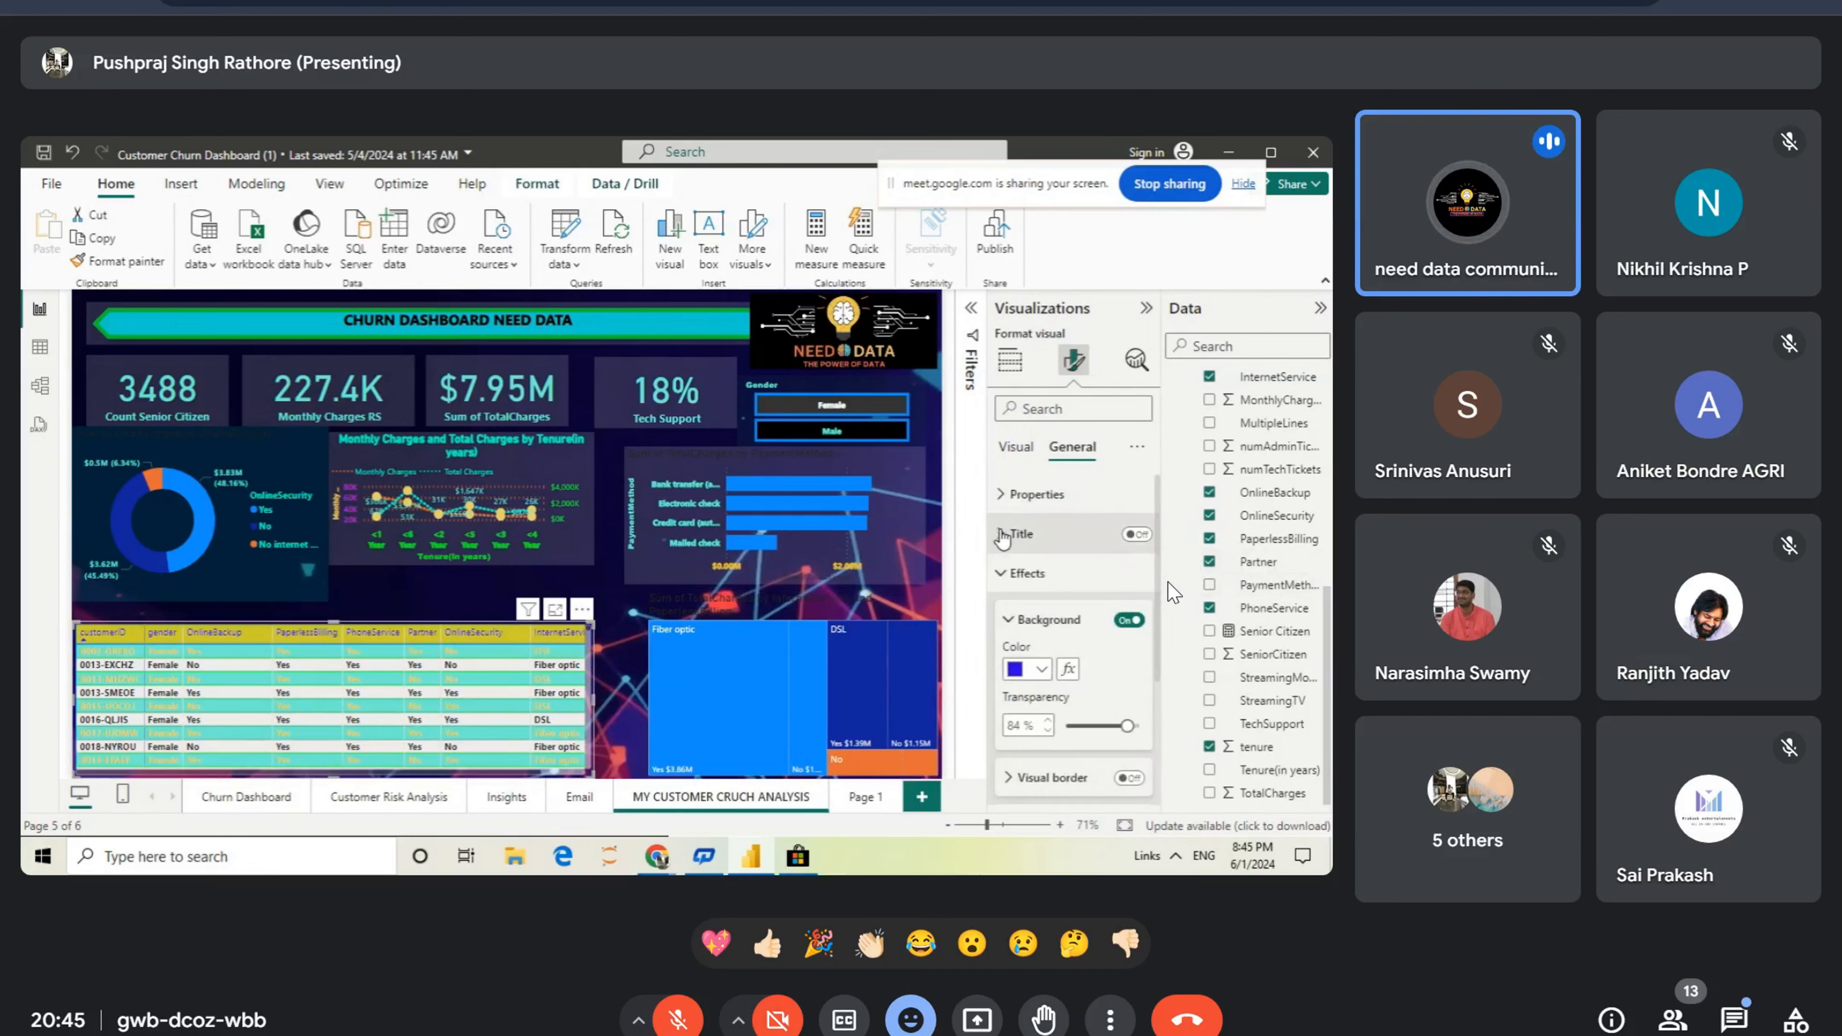
left_click(1131, 536)
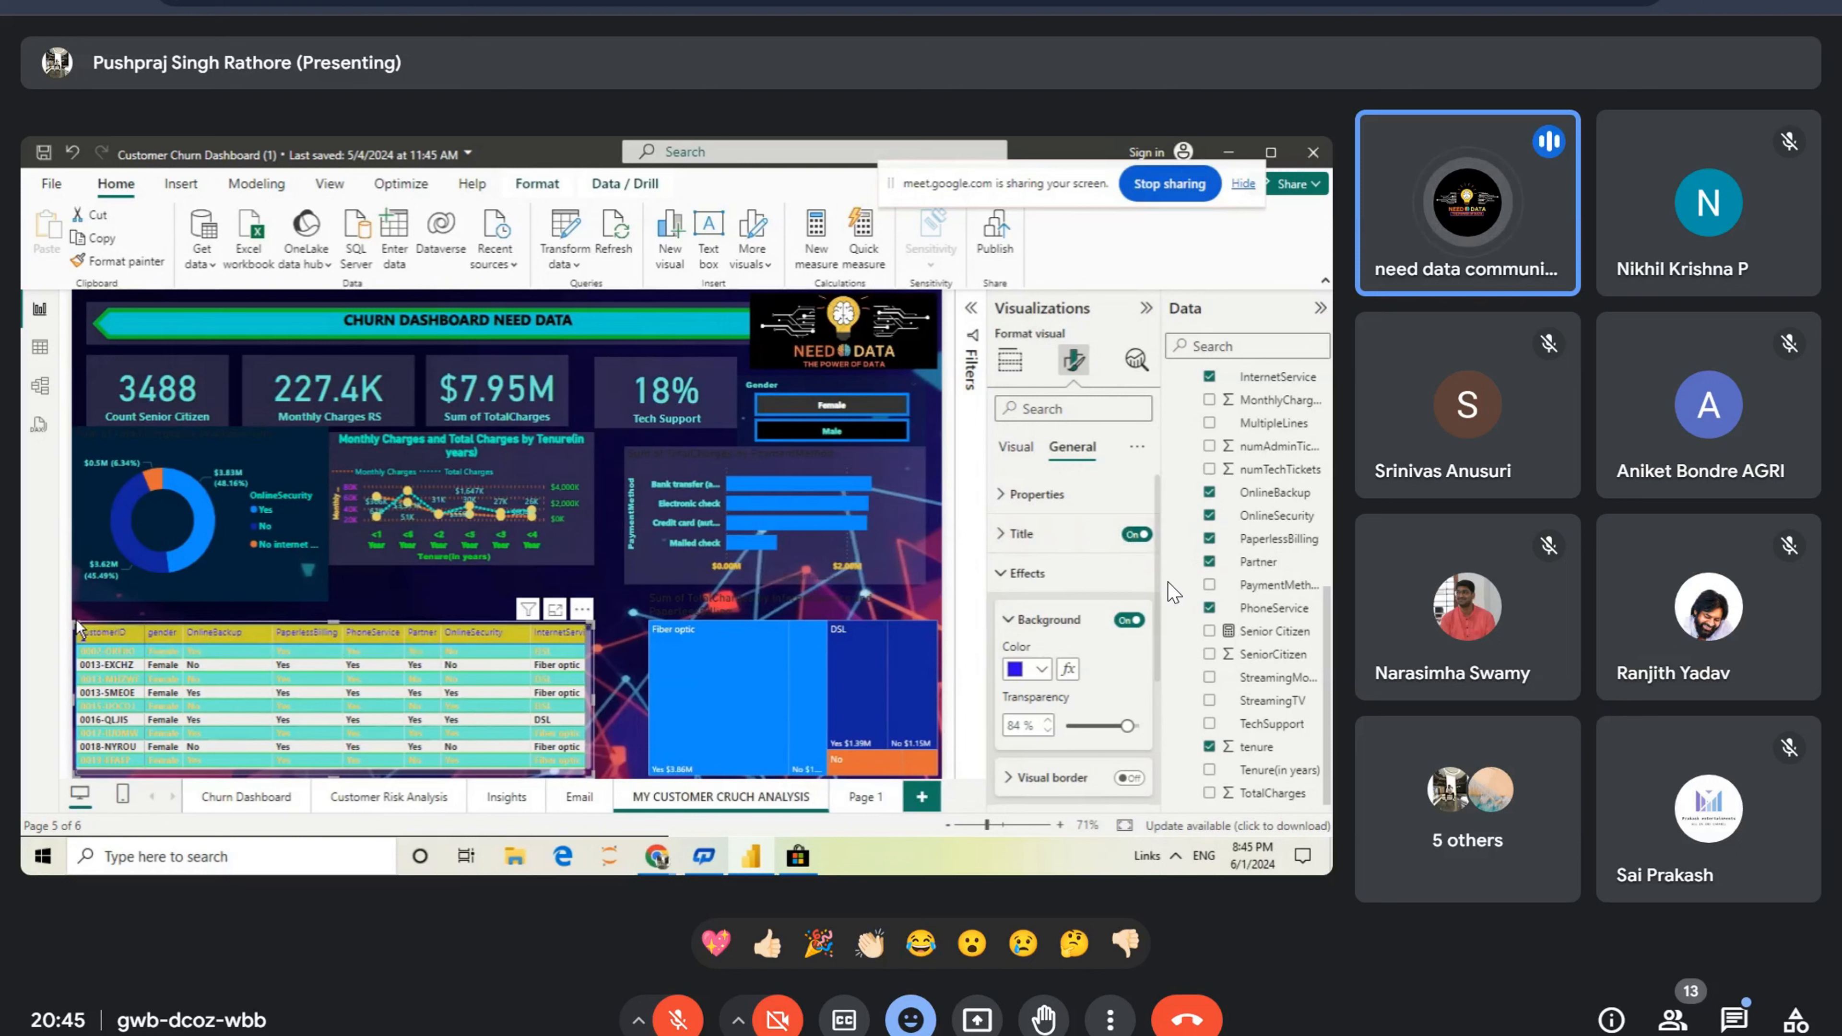
left_click_drag(78, 623, 78, 617)
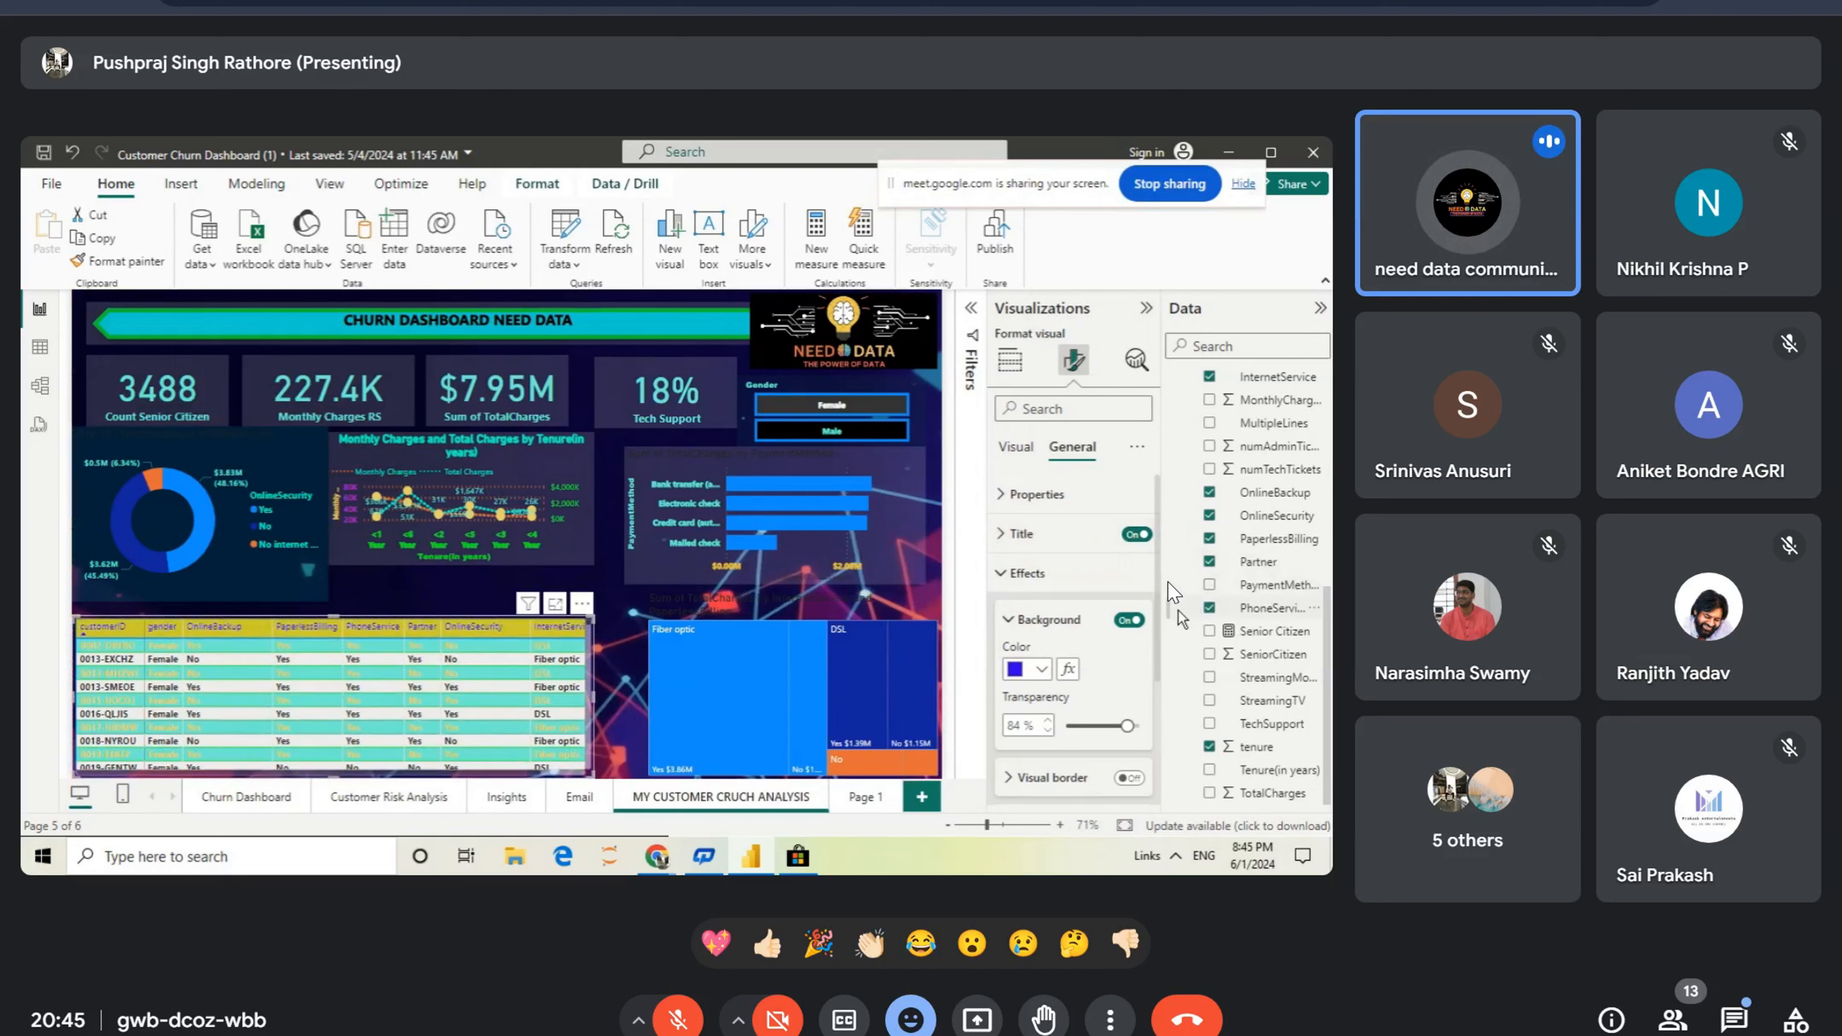
Step: Resize the treemap so it starts just beside the customer table, and review its category, details and values fields and data tooltips
left_click(677, 655)
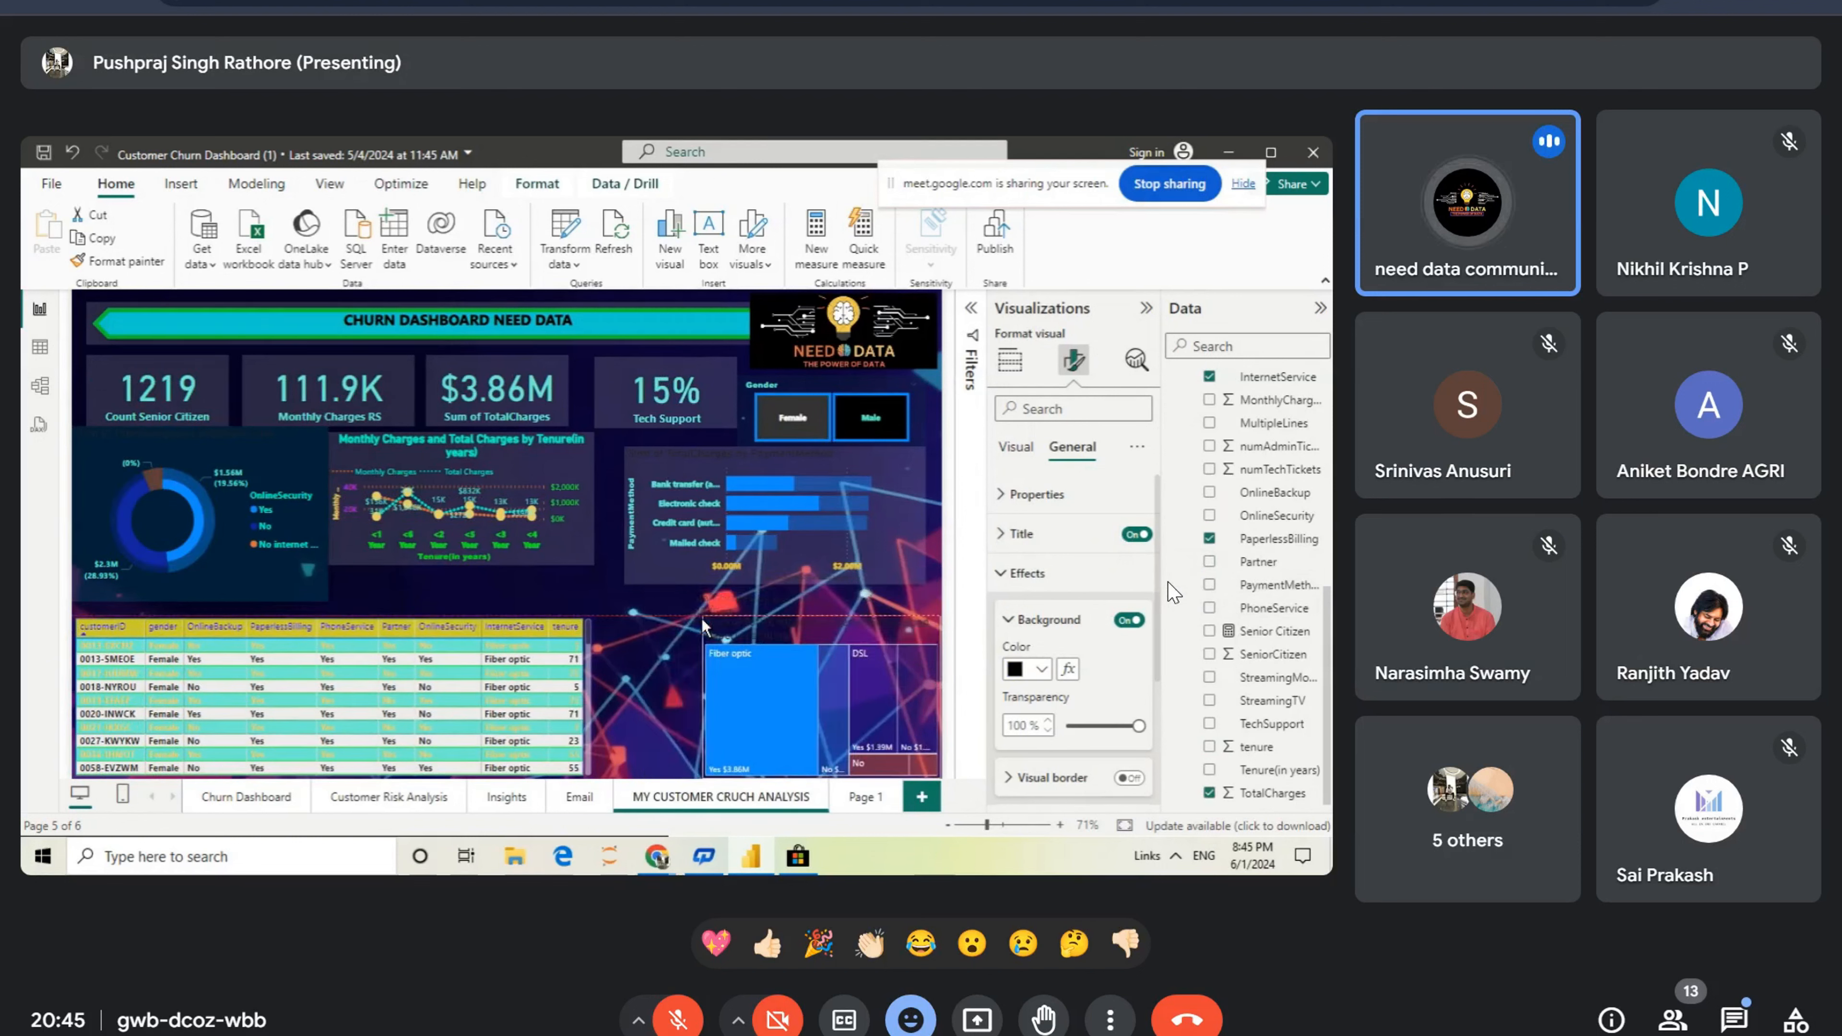
left_click(1009, 361)
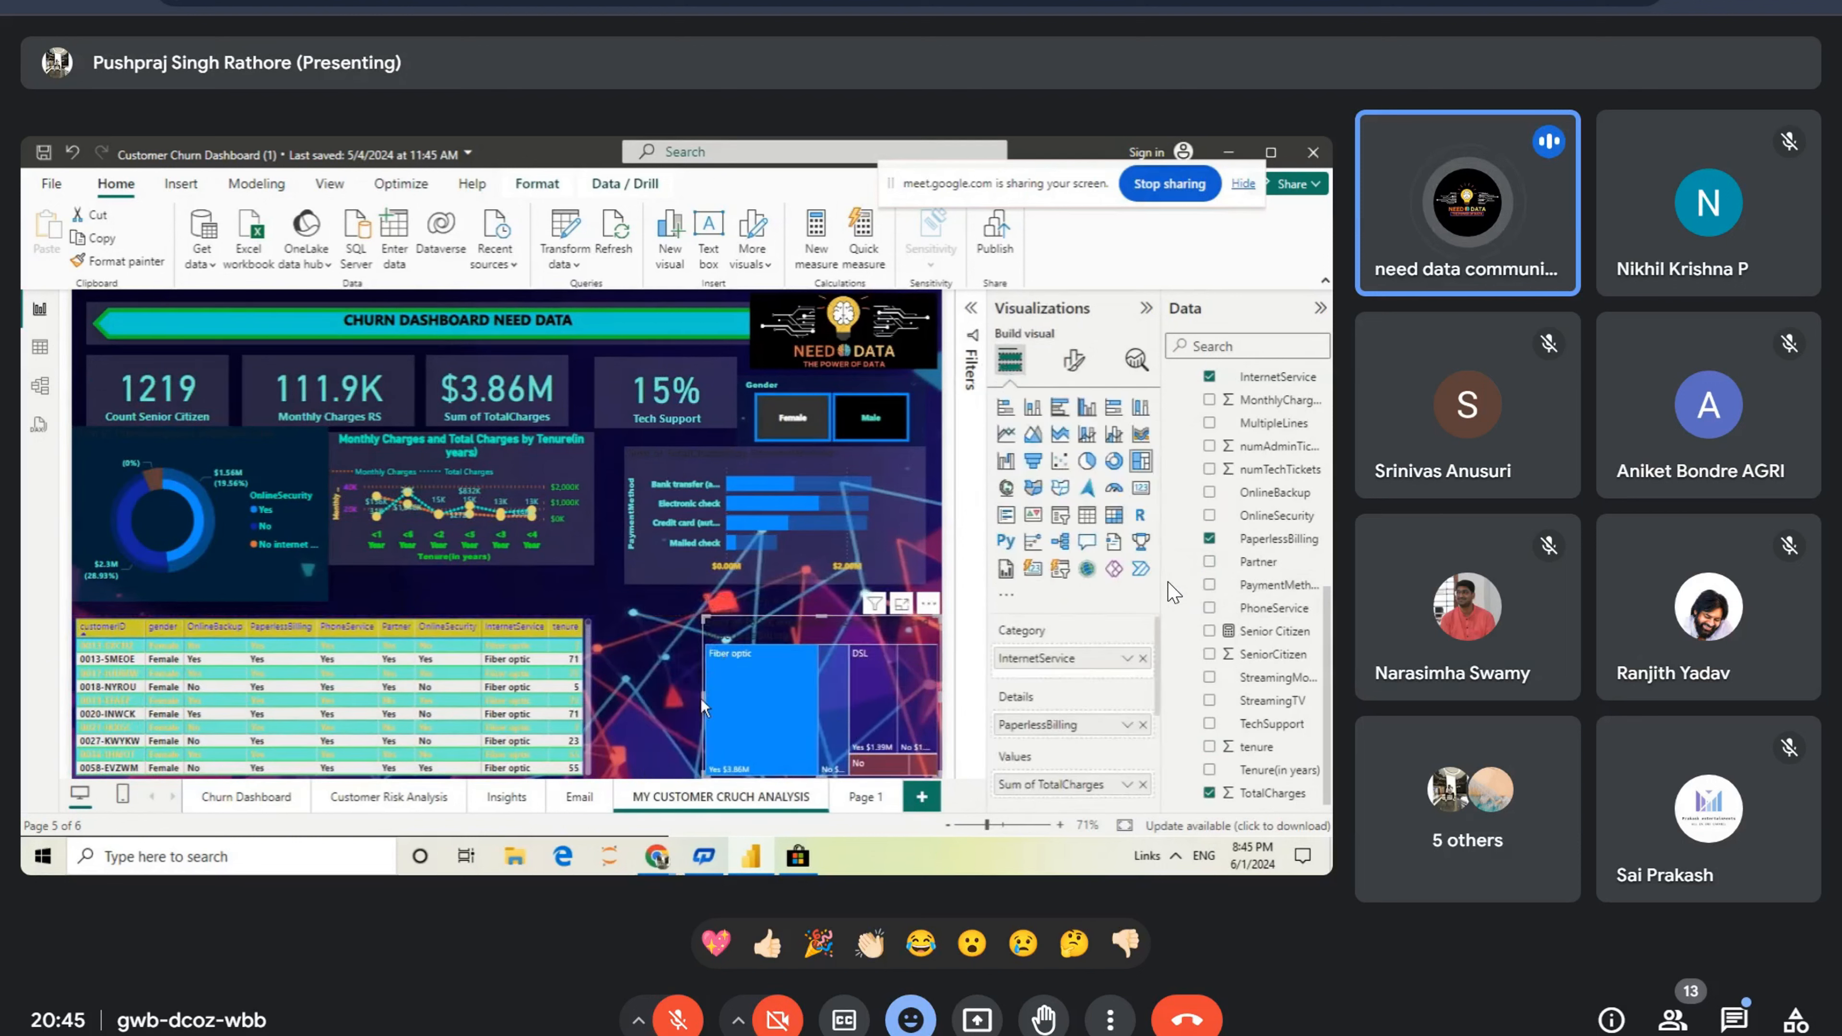
left_click_drag(689, 703, 612, 702)
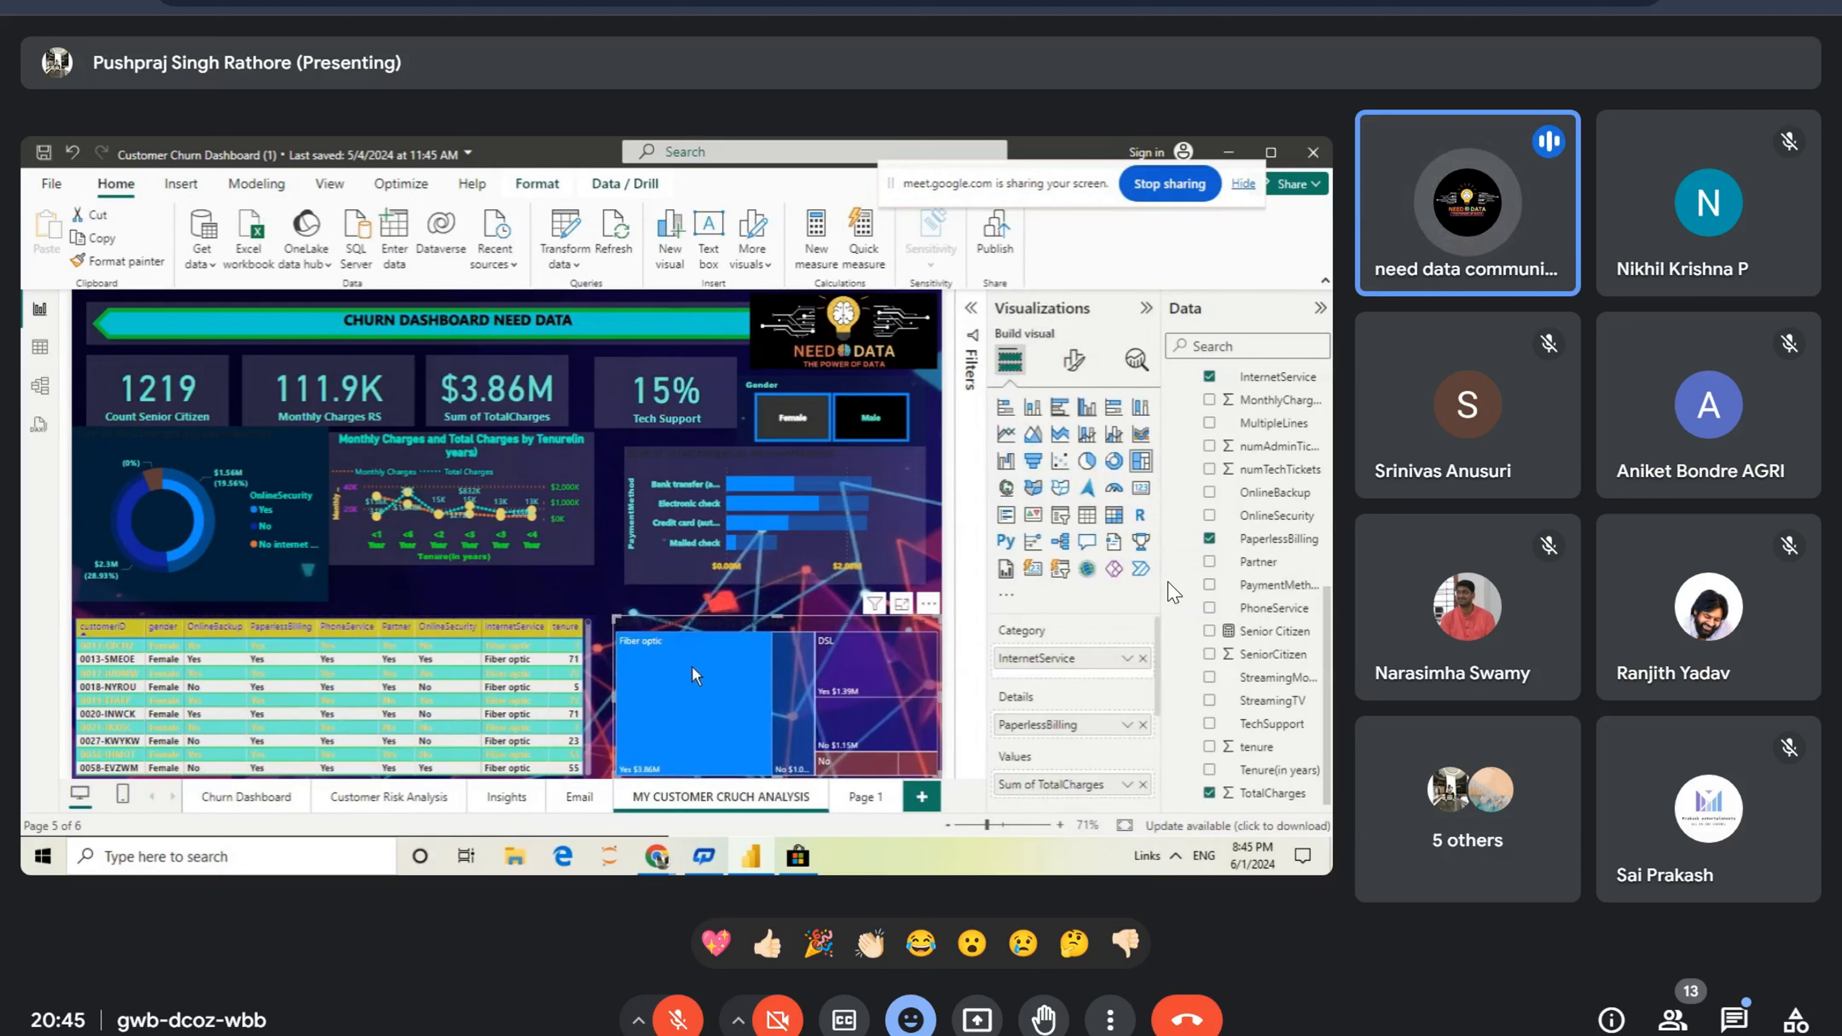
mouse_move(694, 675)
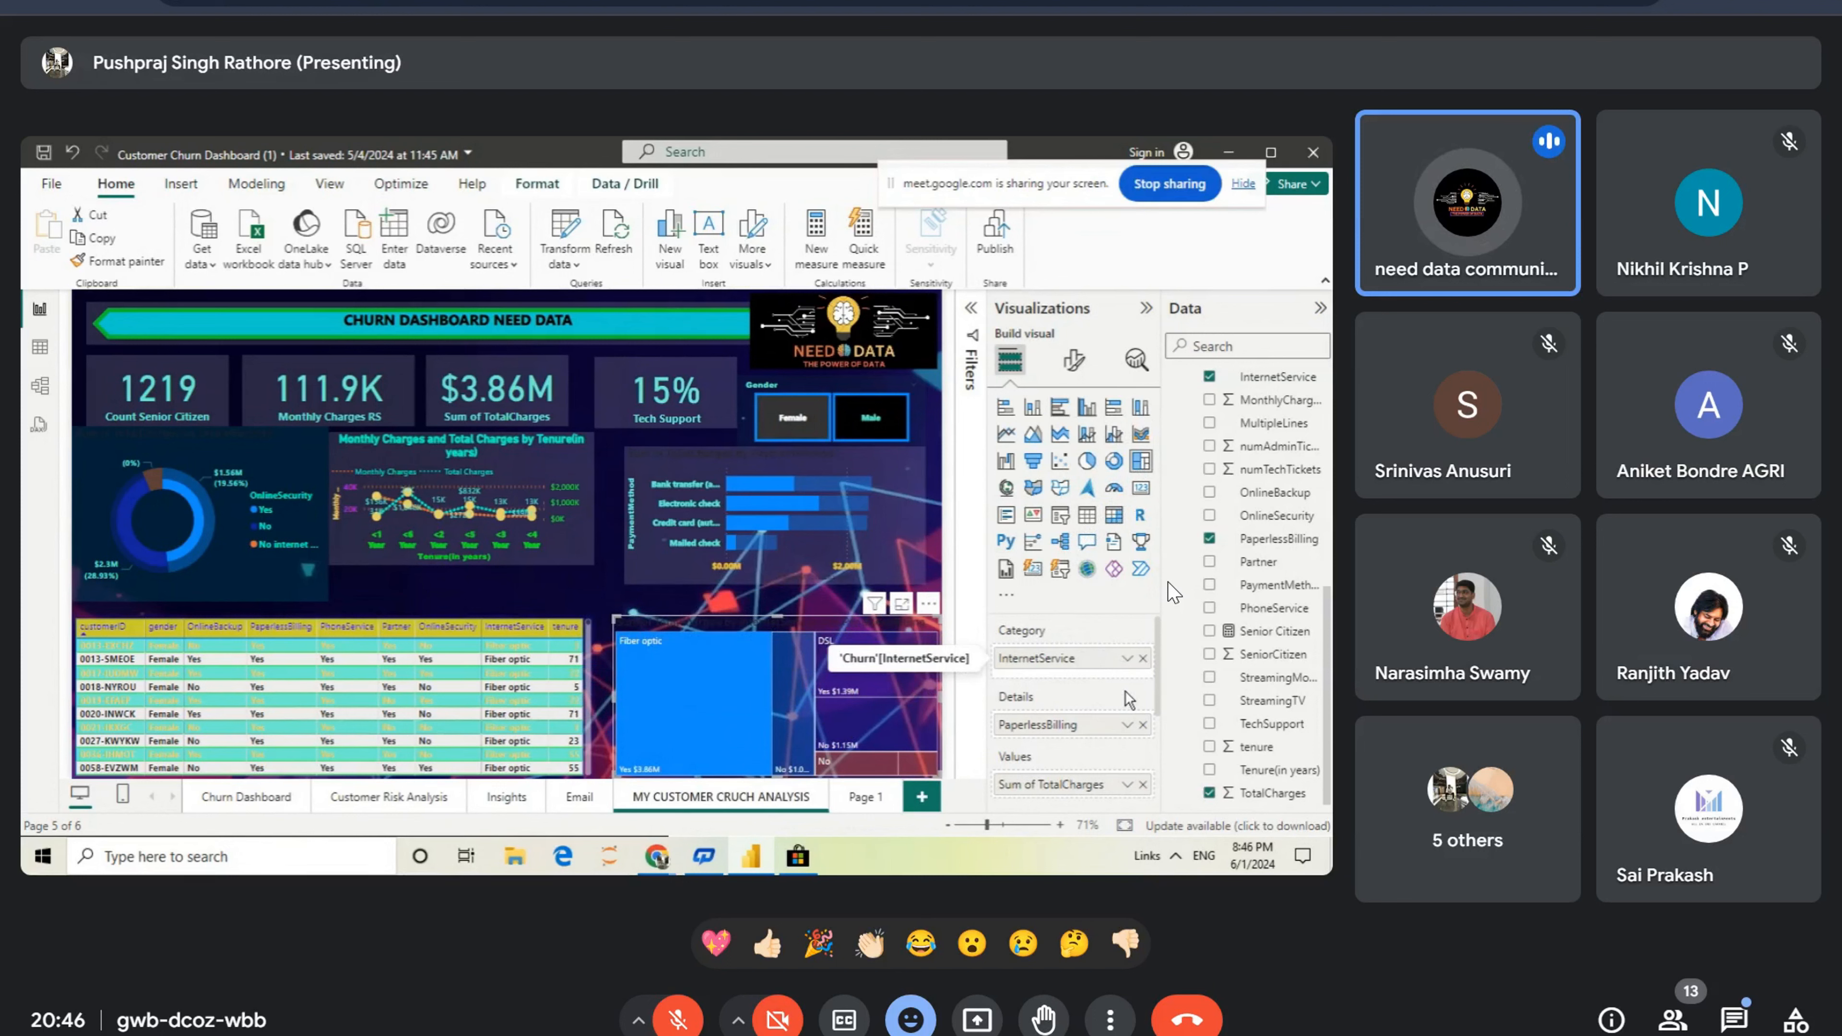
scroll(1157, 674, "down", 1)
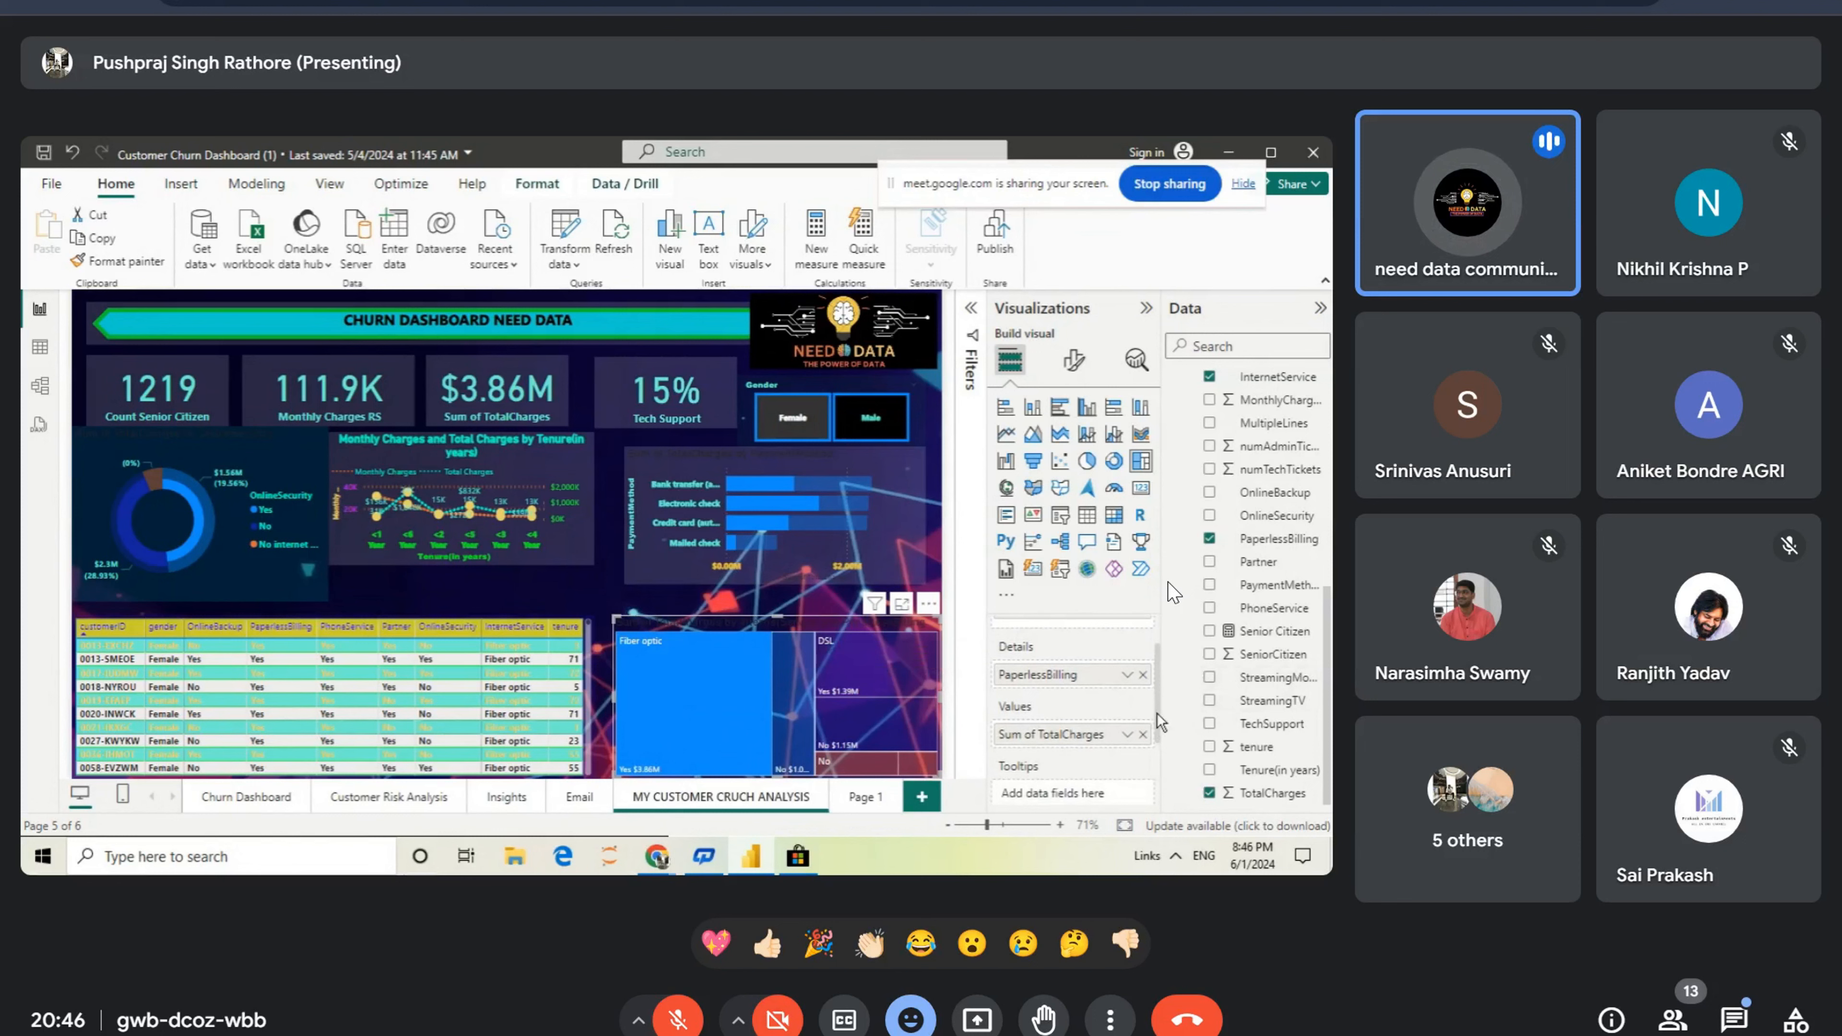
scroll(1157, 713, "down", 1)
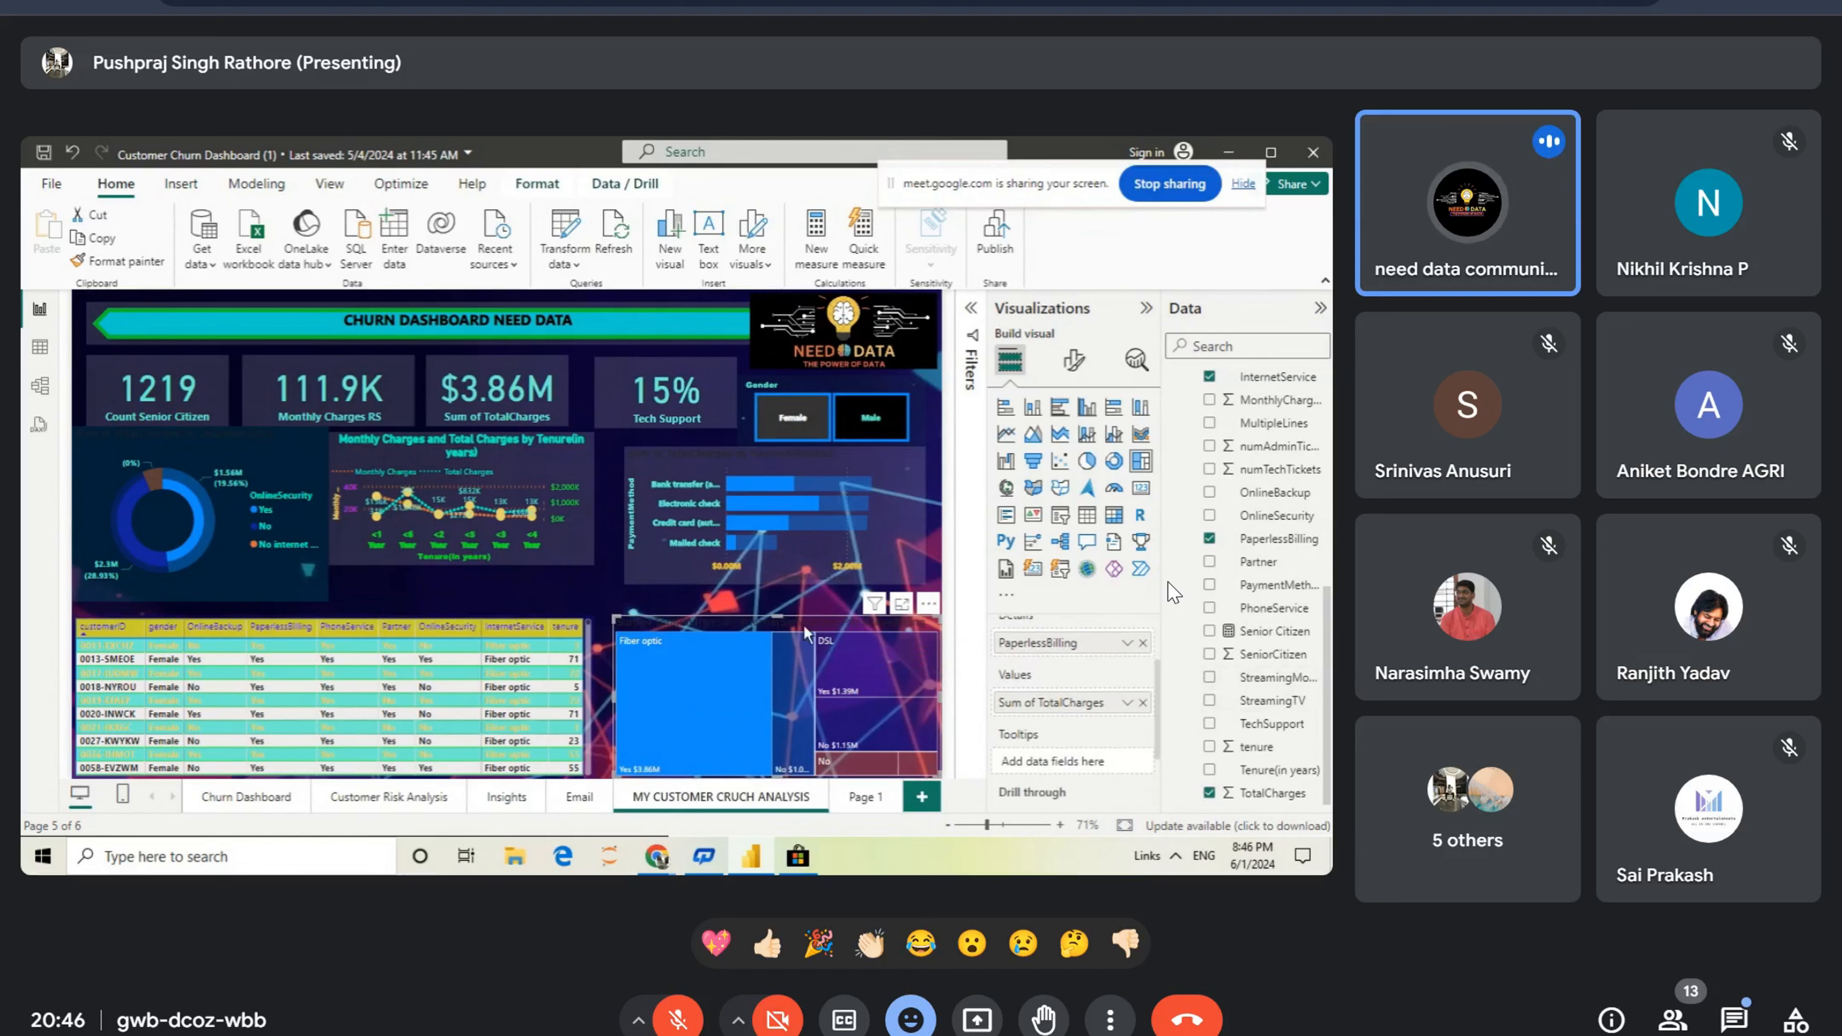
mouse_move(754, 667)
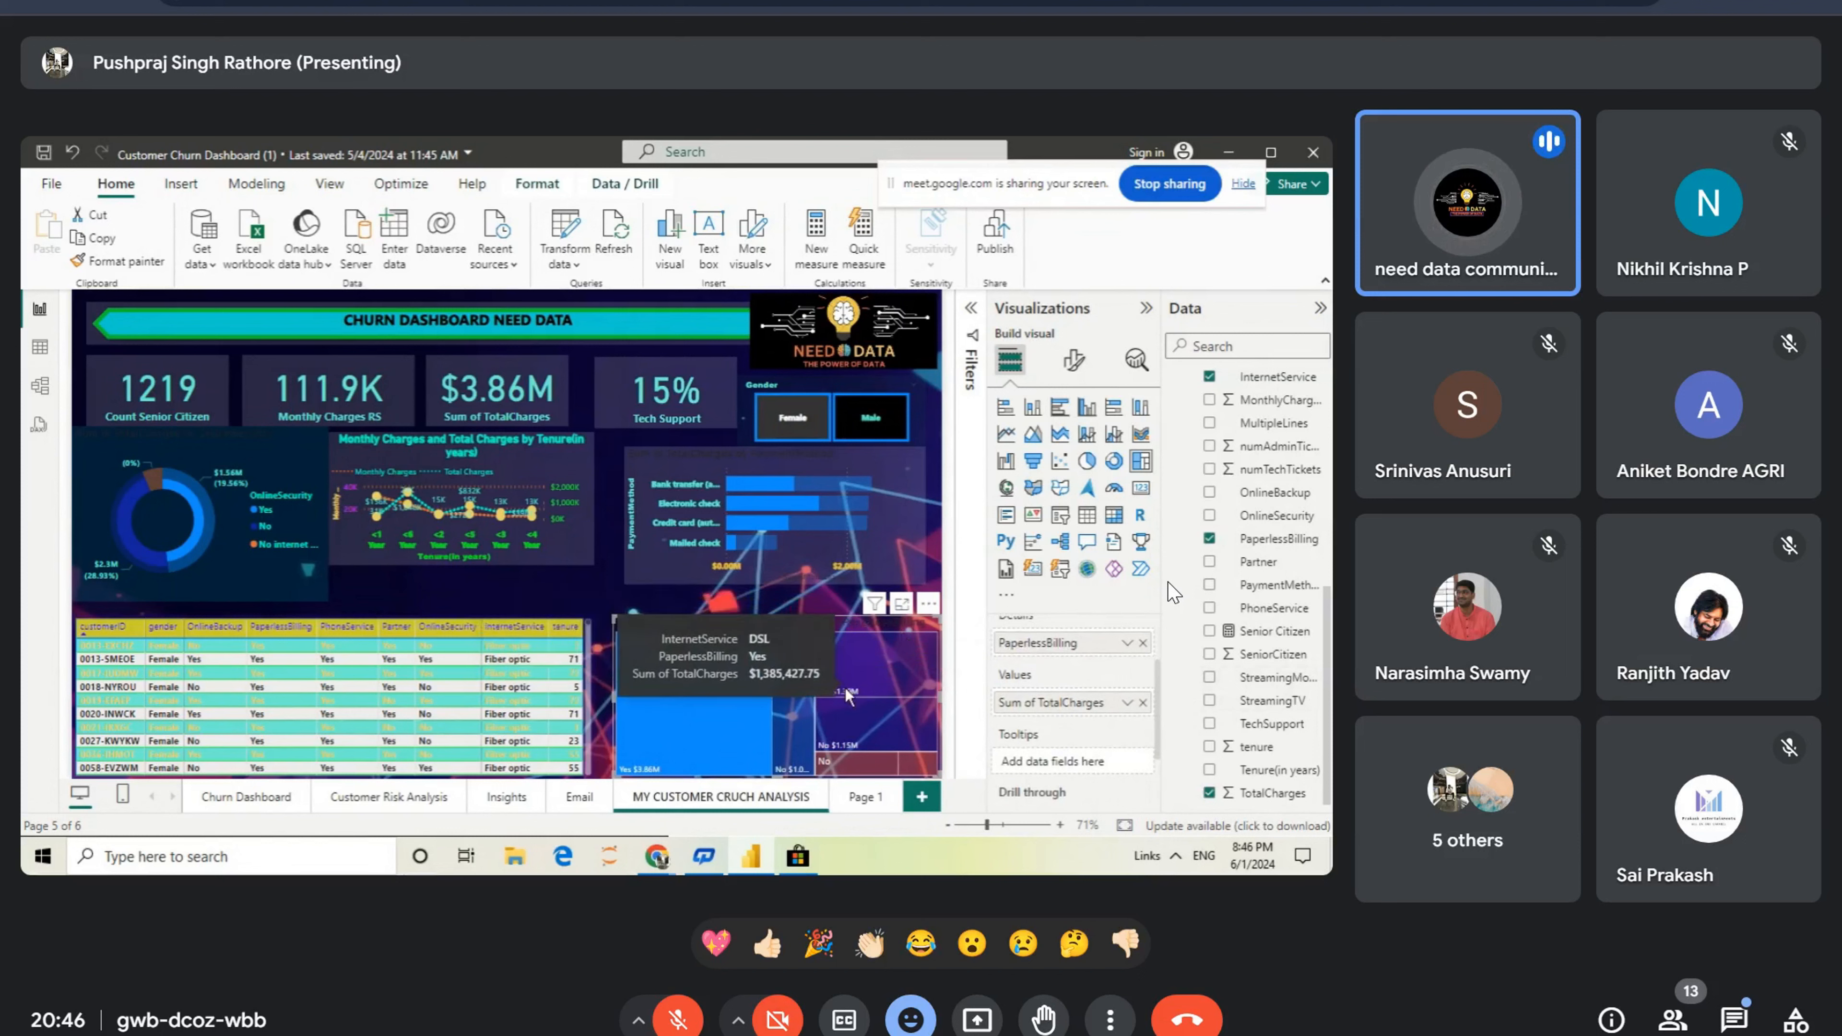
mouse_move(842, 762)
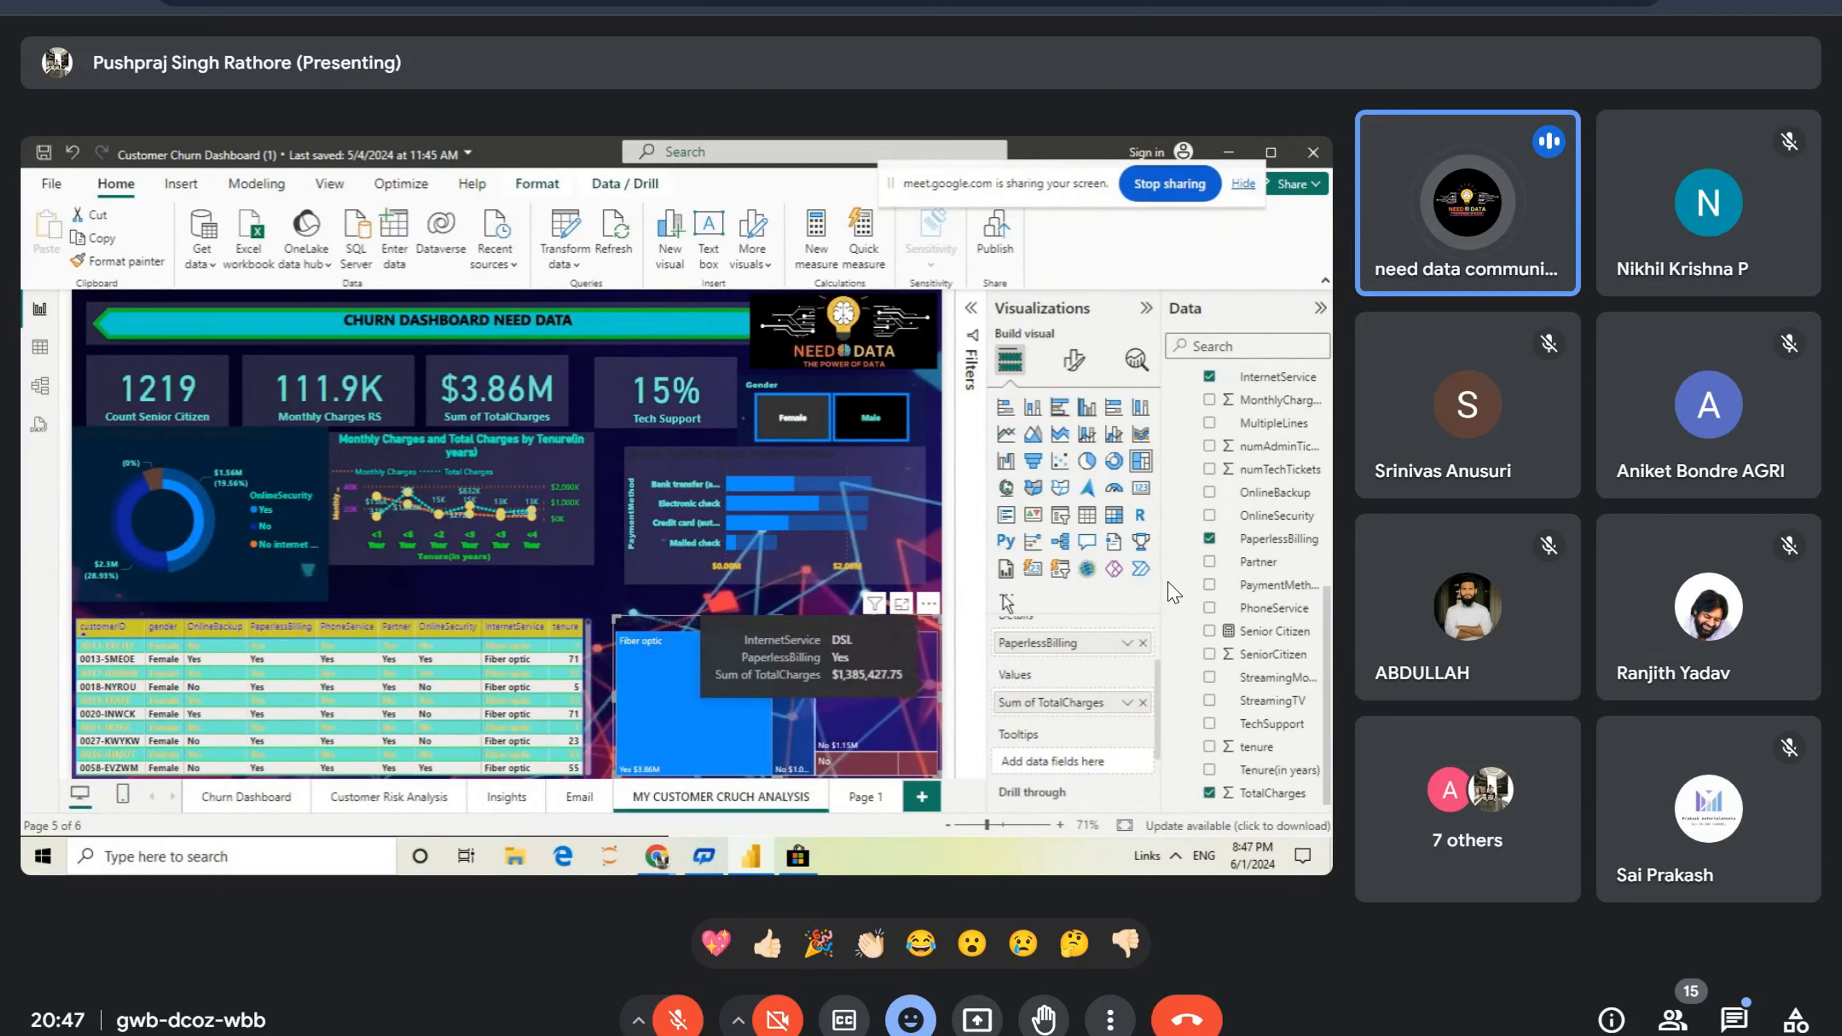
Step: Change the treemap's DSL category colour to the recently used green
left_click(1073, 361)
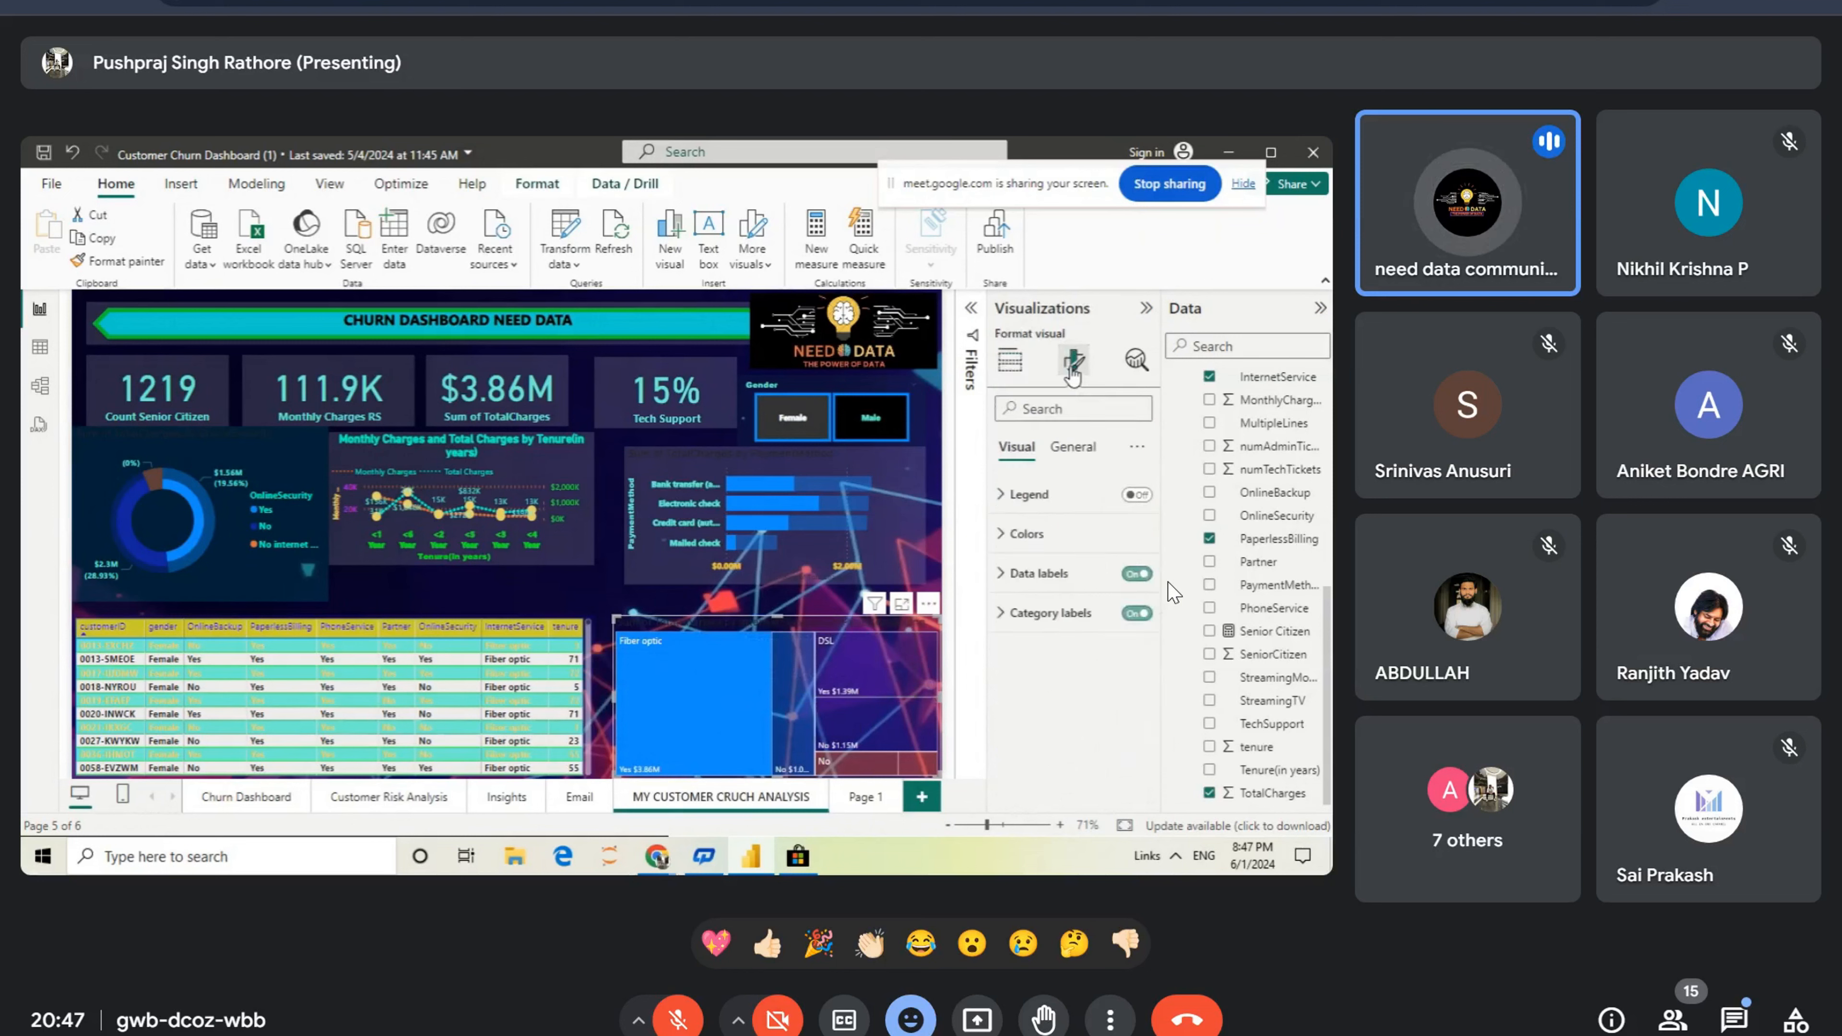
left_click(1004, 537)
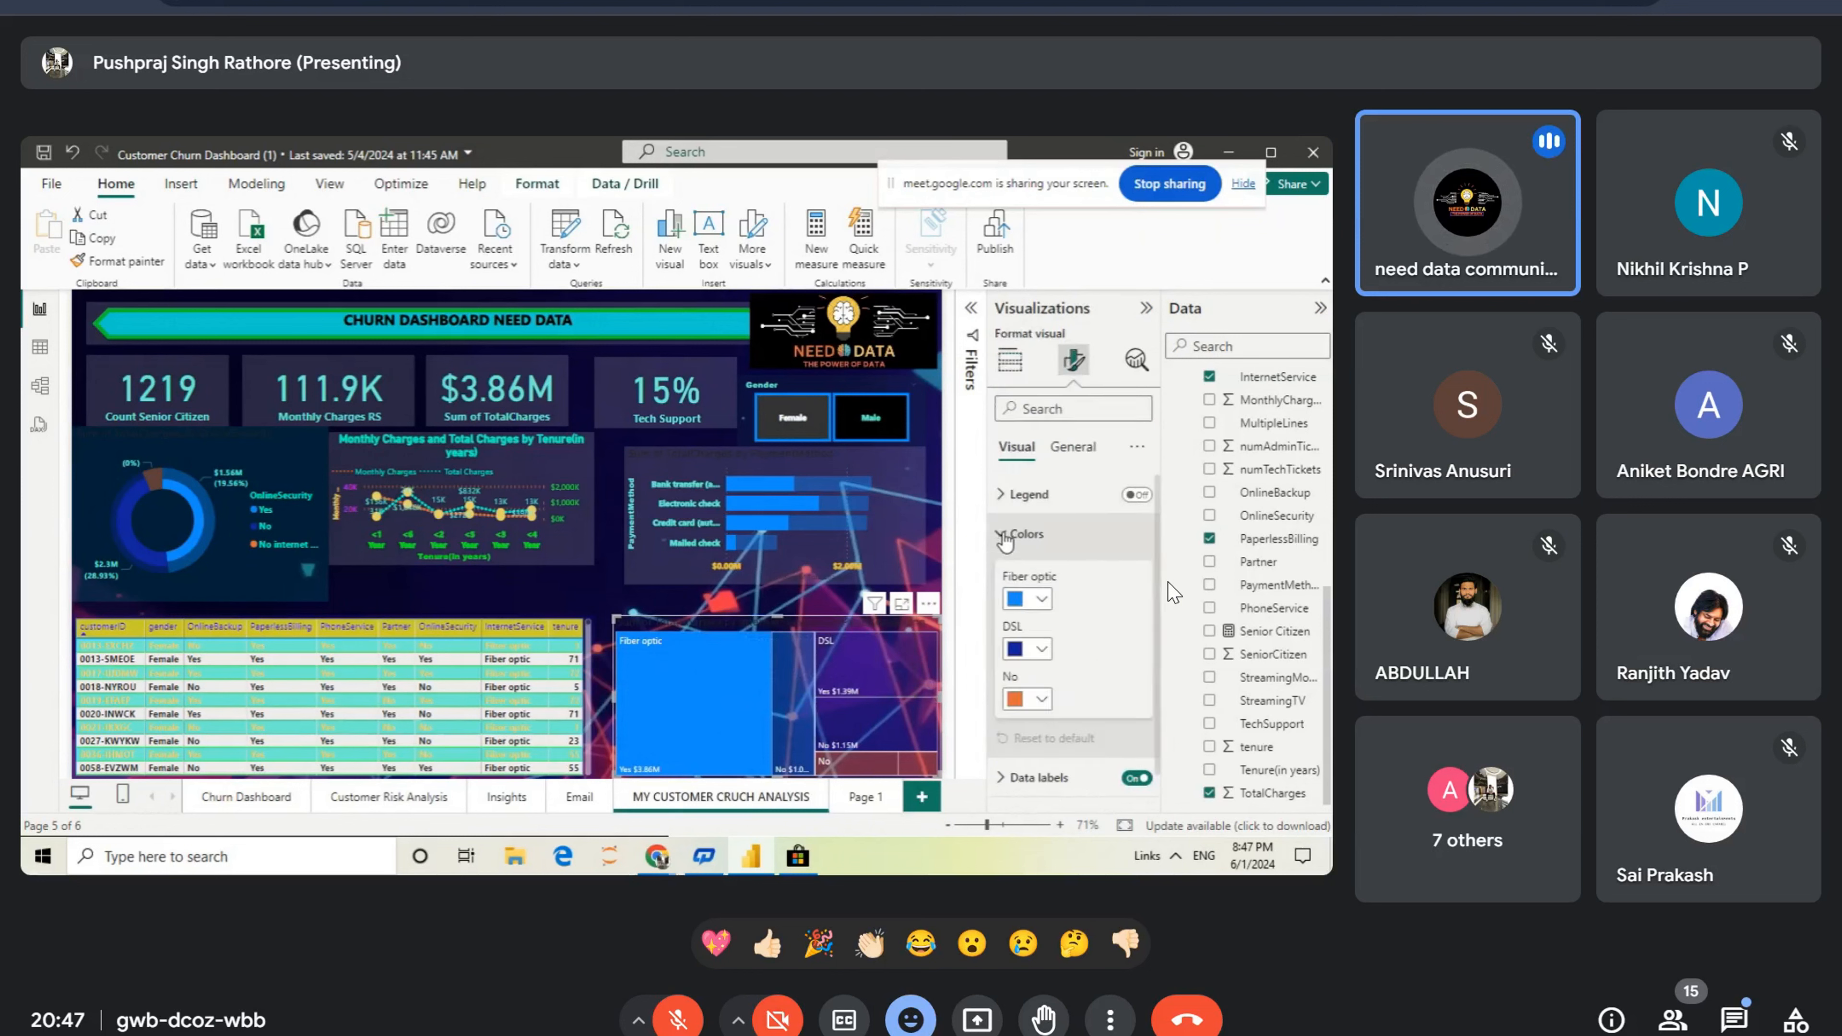
left_click(1043, 650)
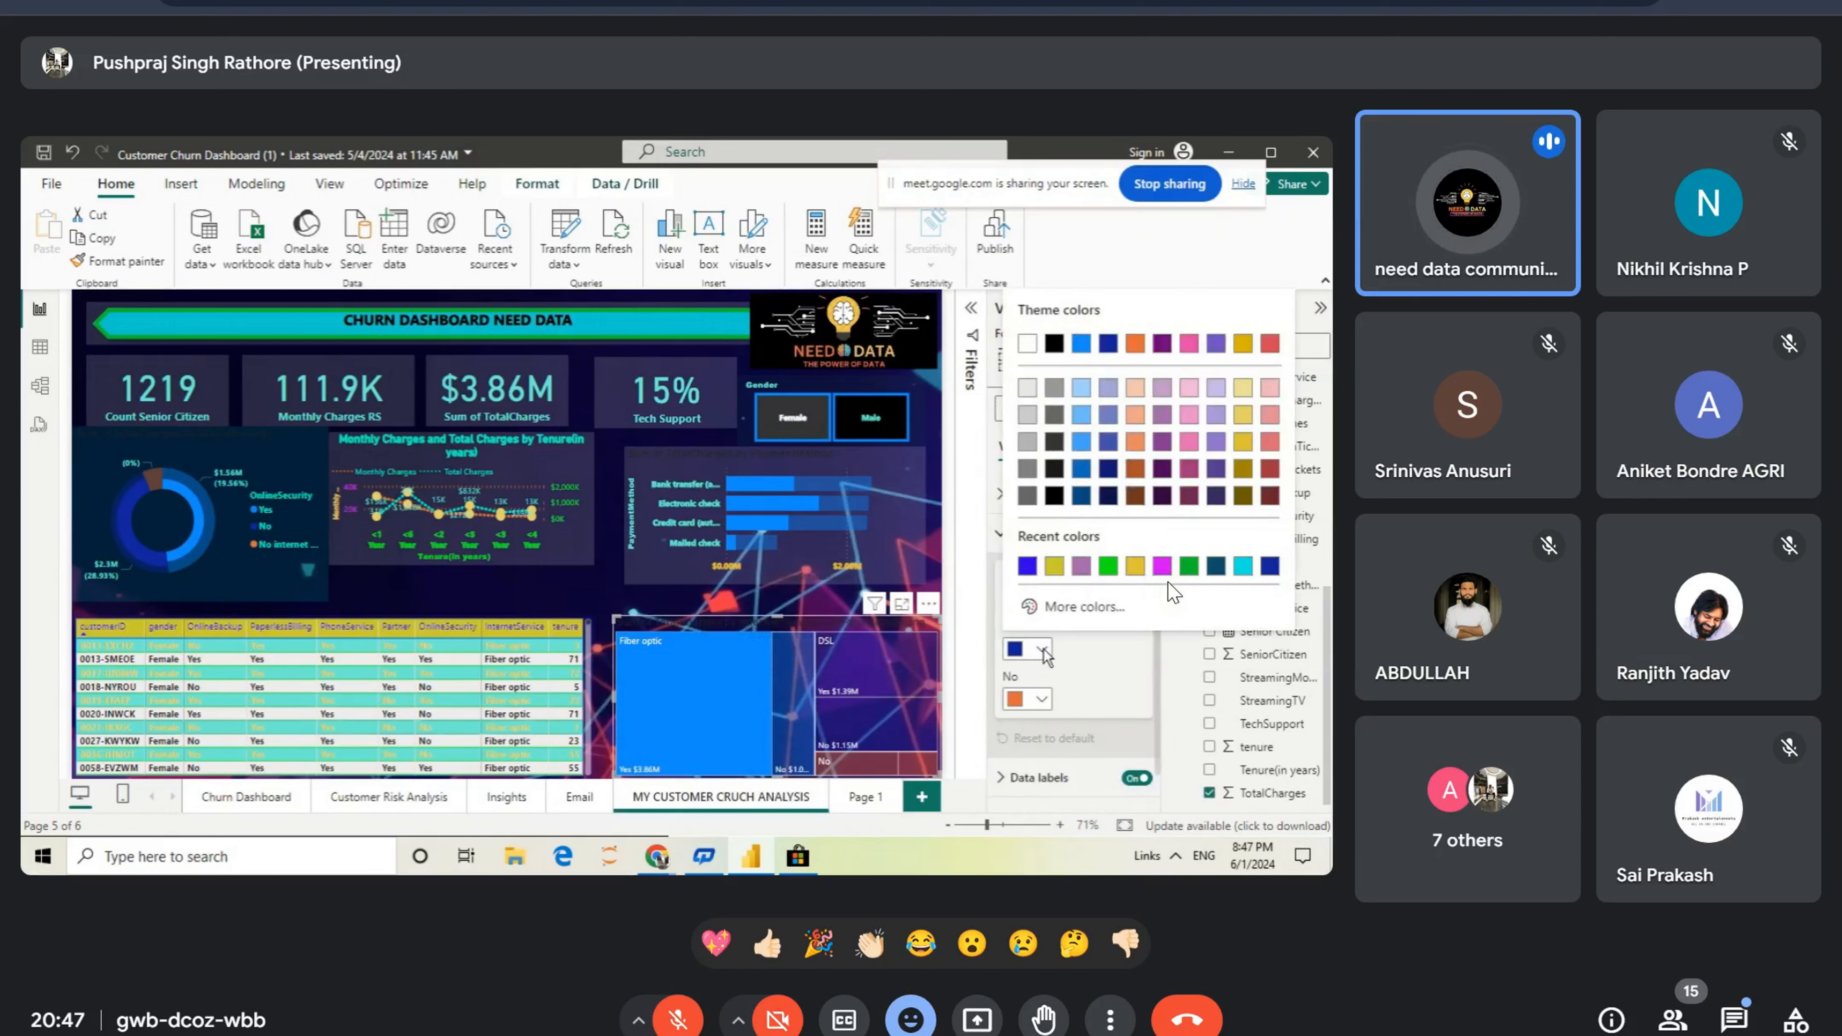
left_click(1108, 566)
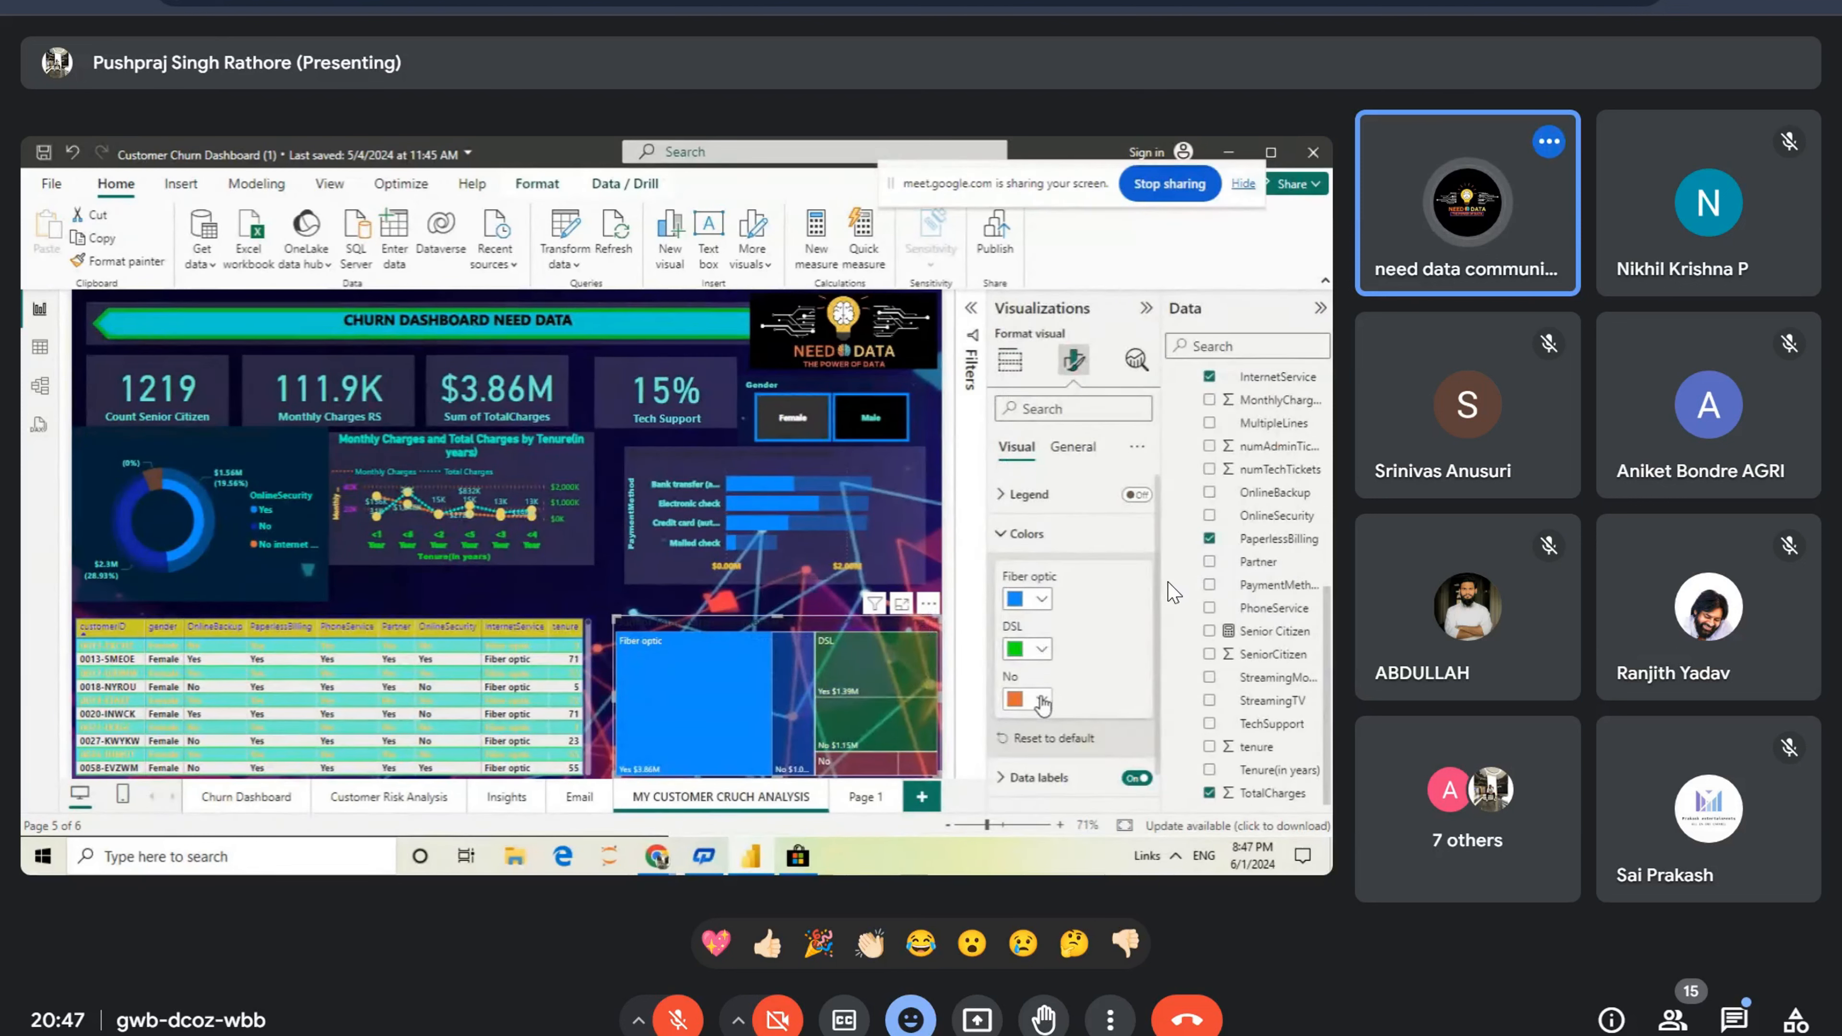
Step: Set the treemap's No category colour to custom red #EC0000
left_click(1044, 698)
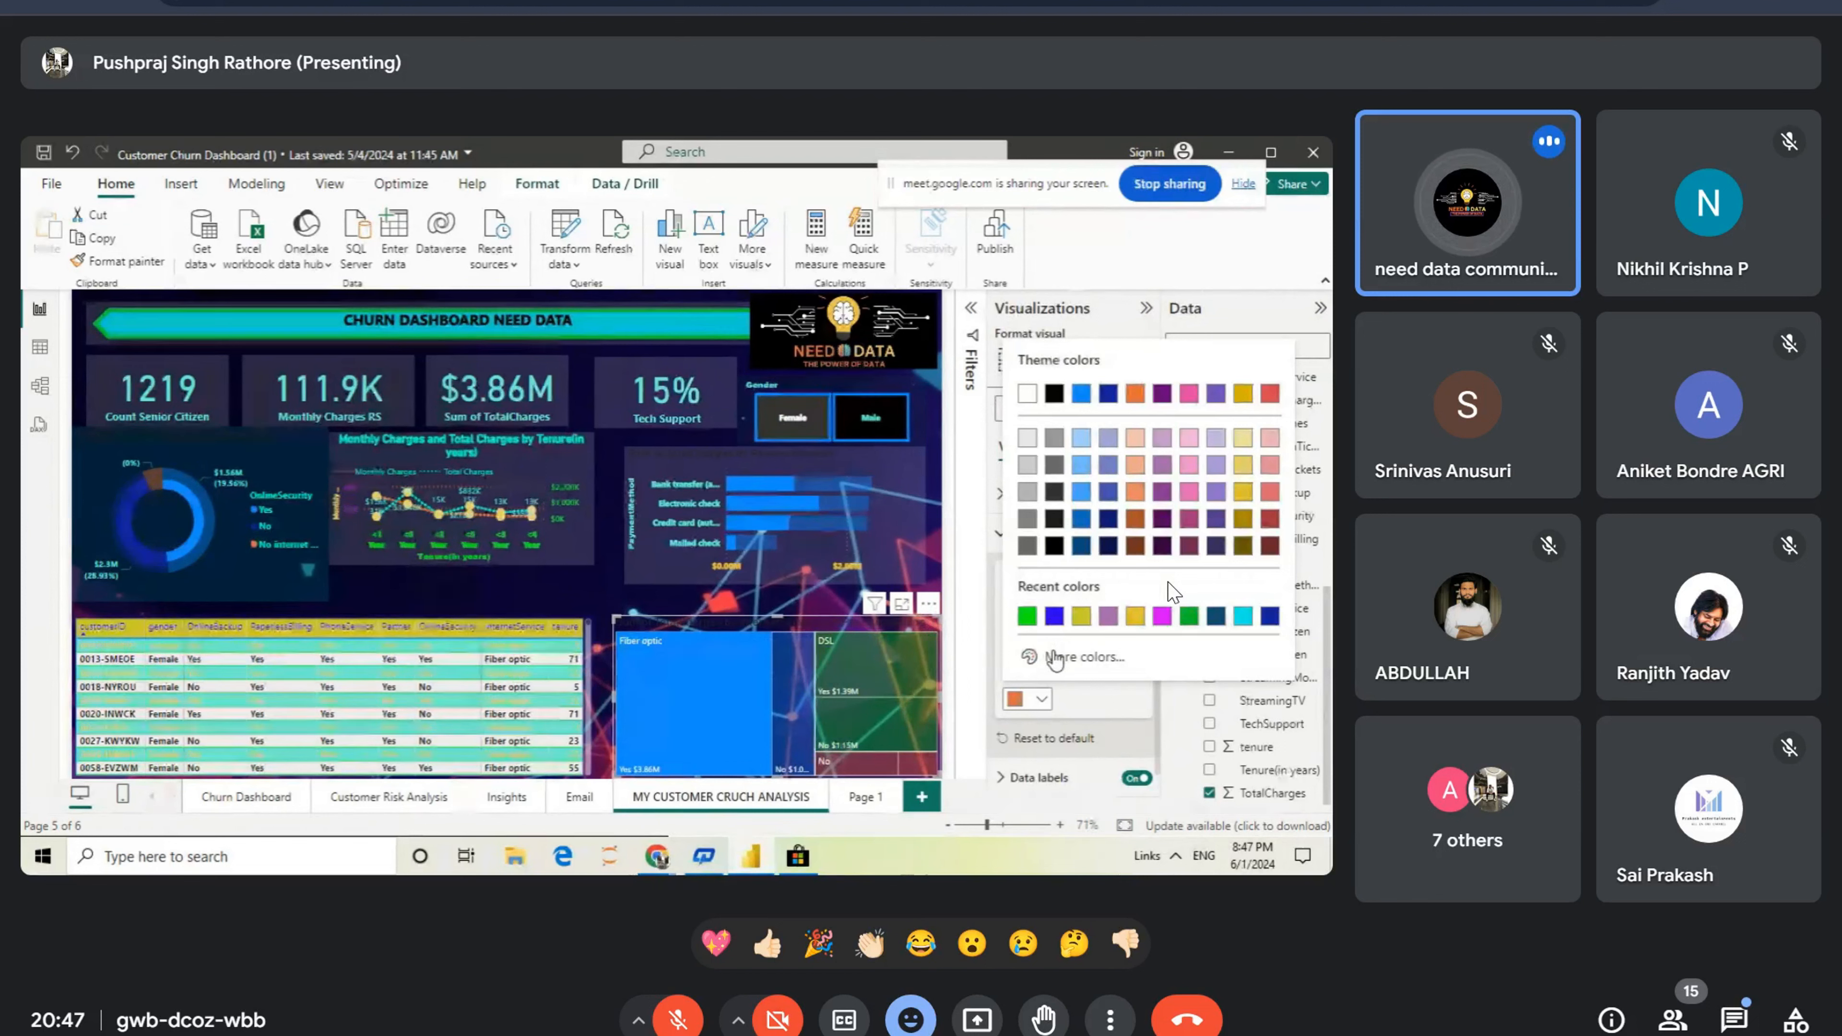
left_click(1054, 655)
left_click_drag(1032, 593, 1021, 594)
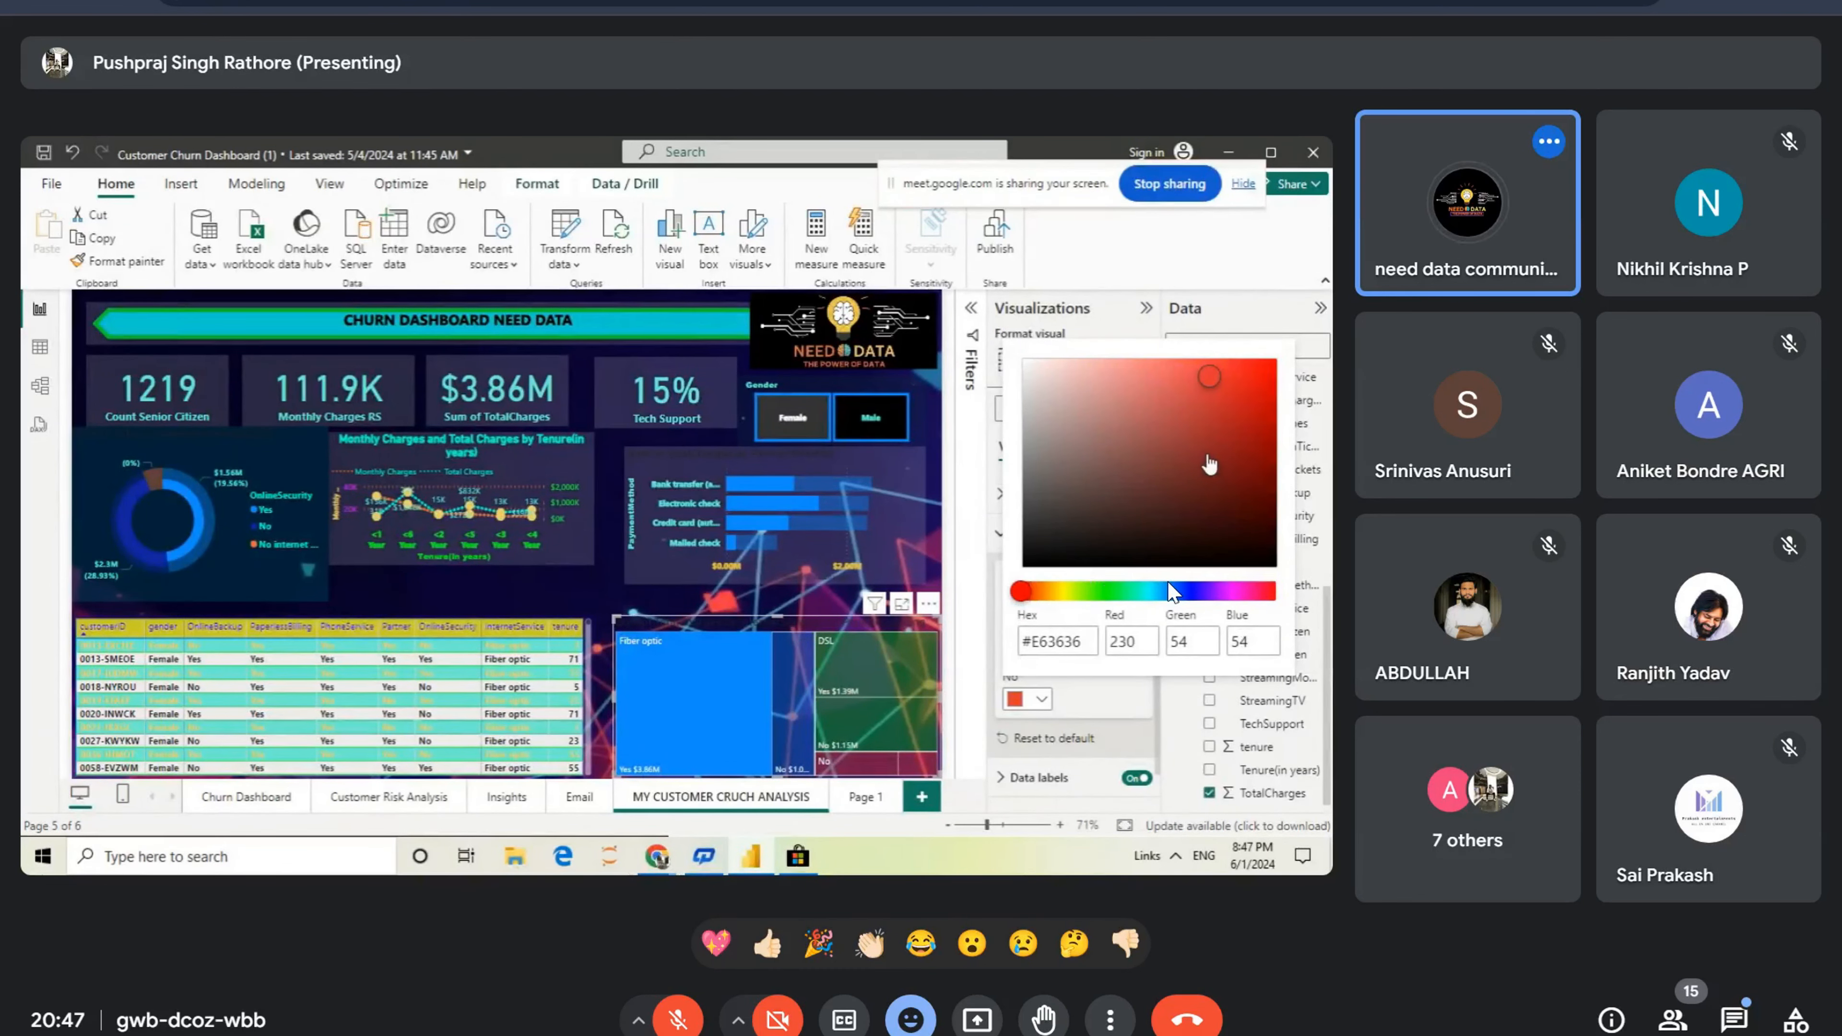
left_click_drag(1206, 372, 1295, 381)
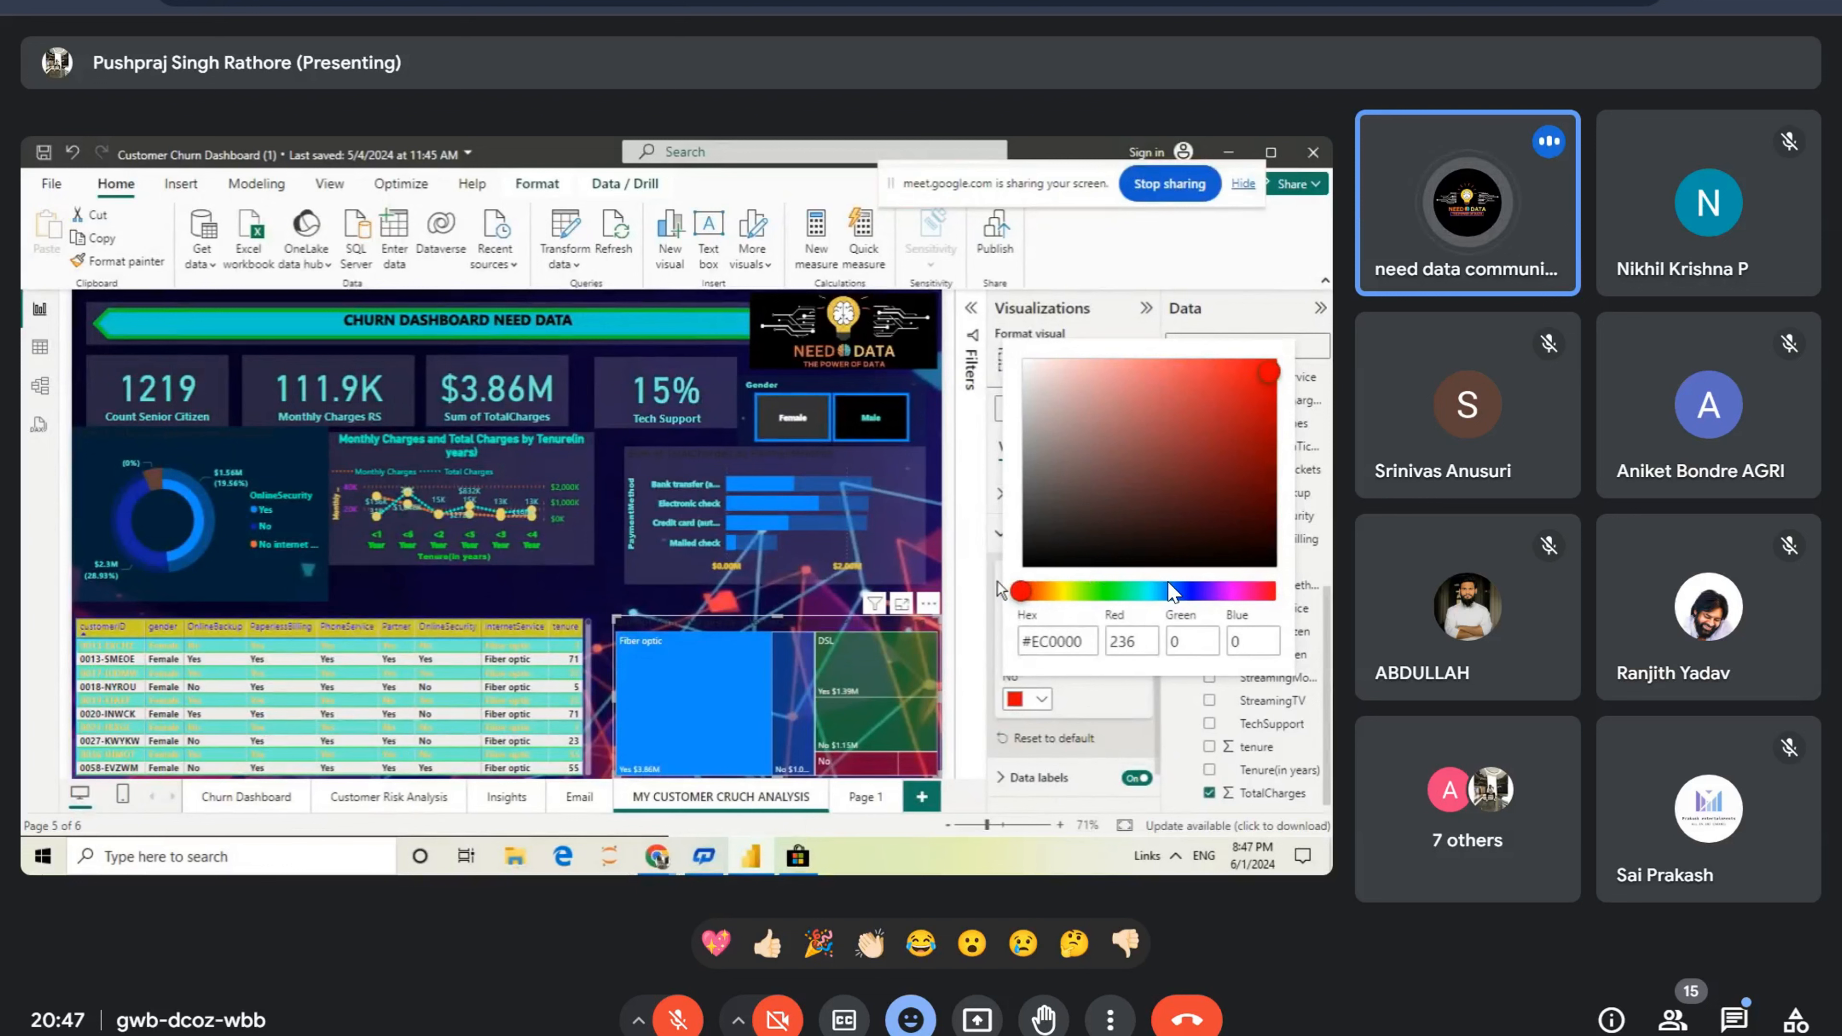
left_click(989, 562)
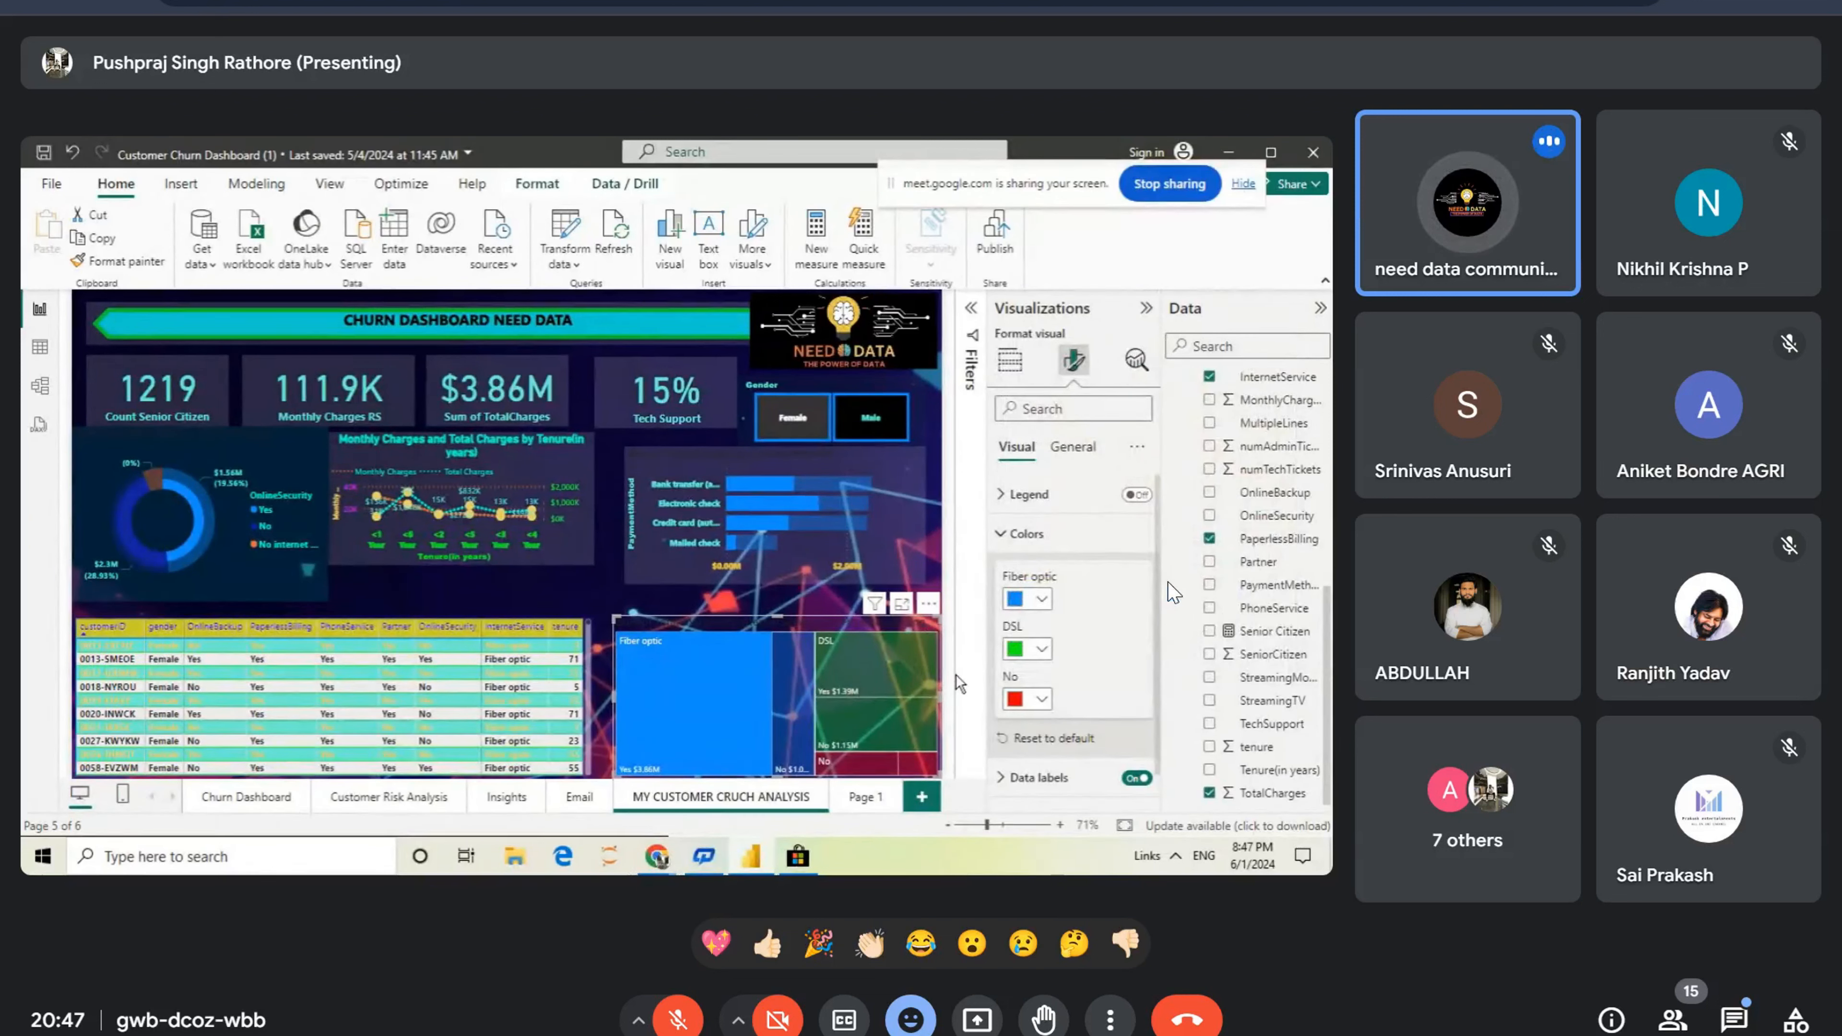
Step: Set the treemap's data label values to custom yellow #E4F00C
scroll(1073, 696, "down", 1)
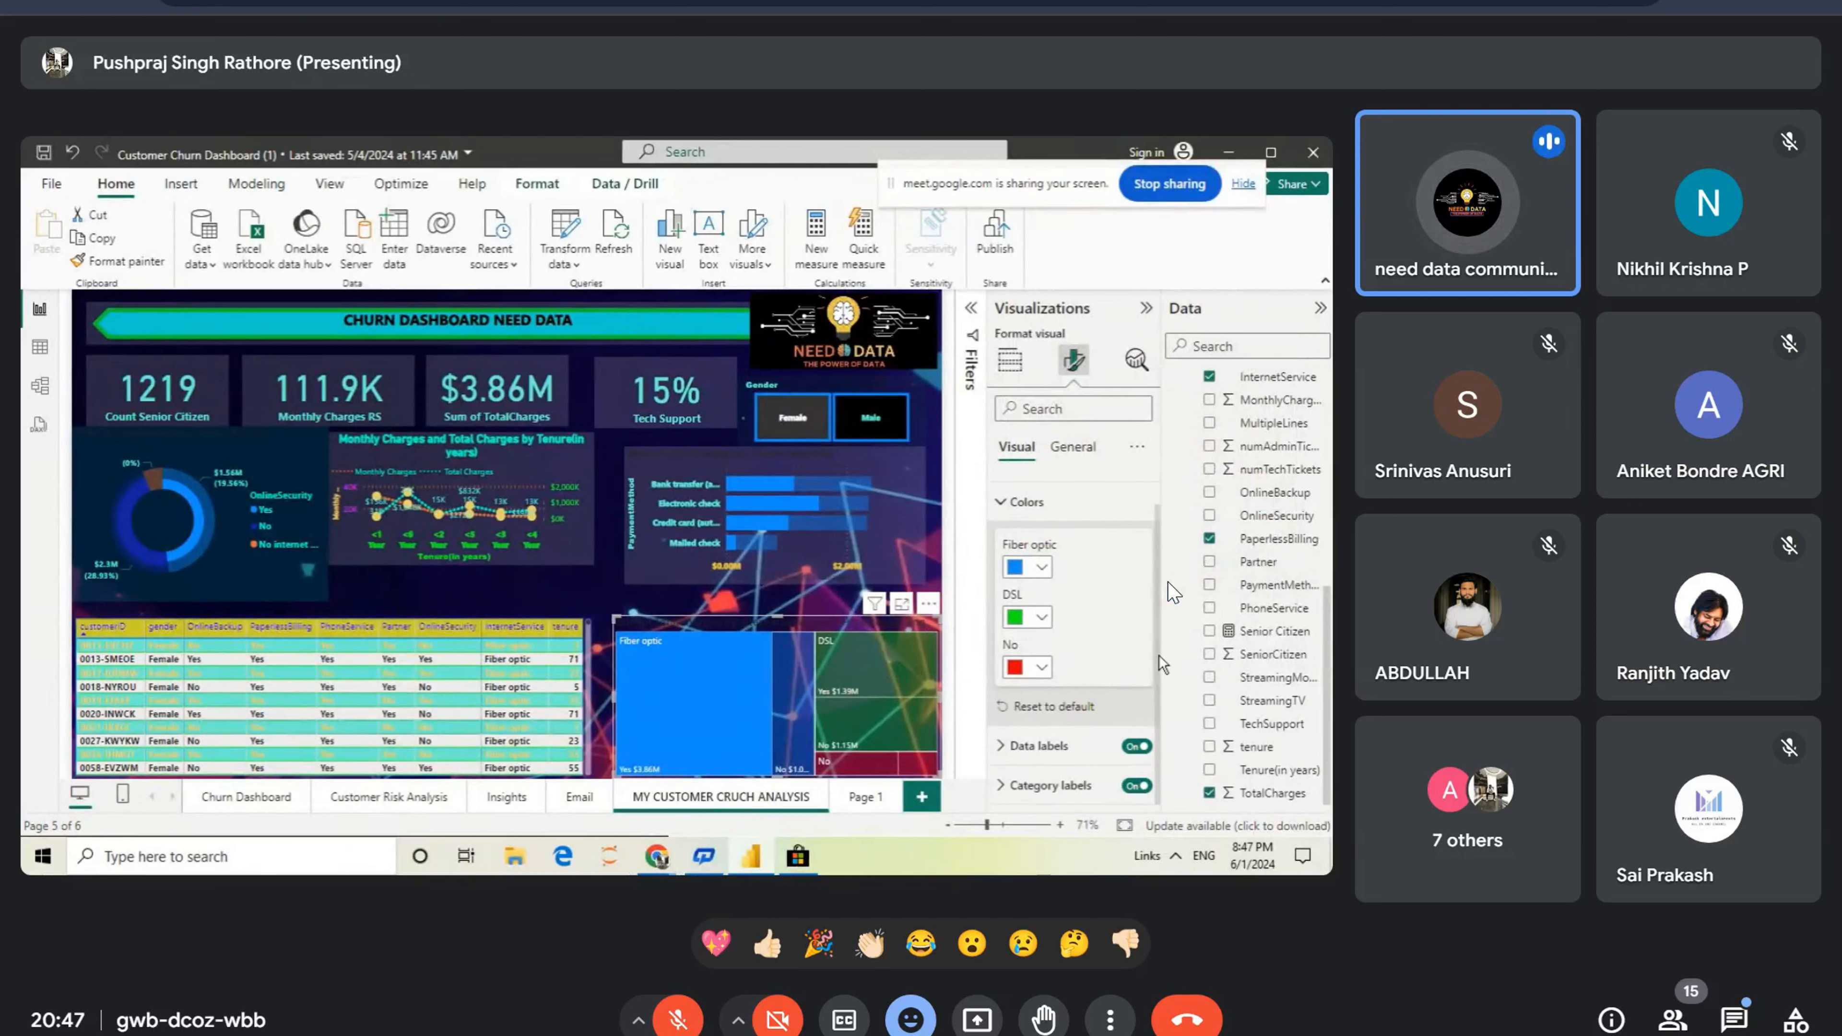
left_click(1002, 748)
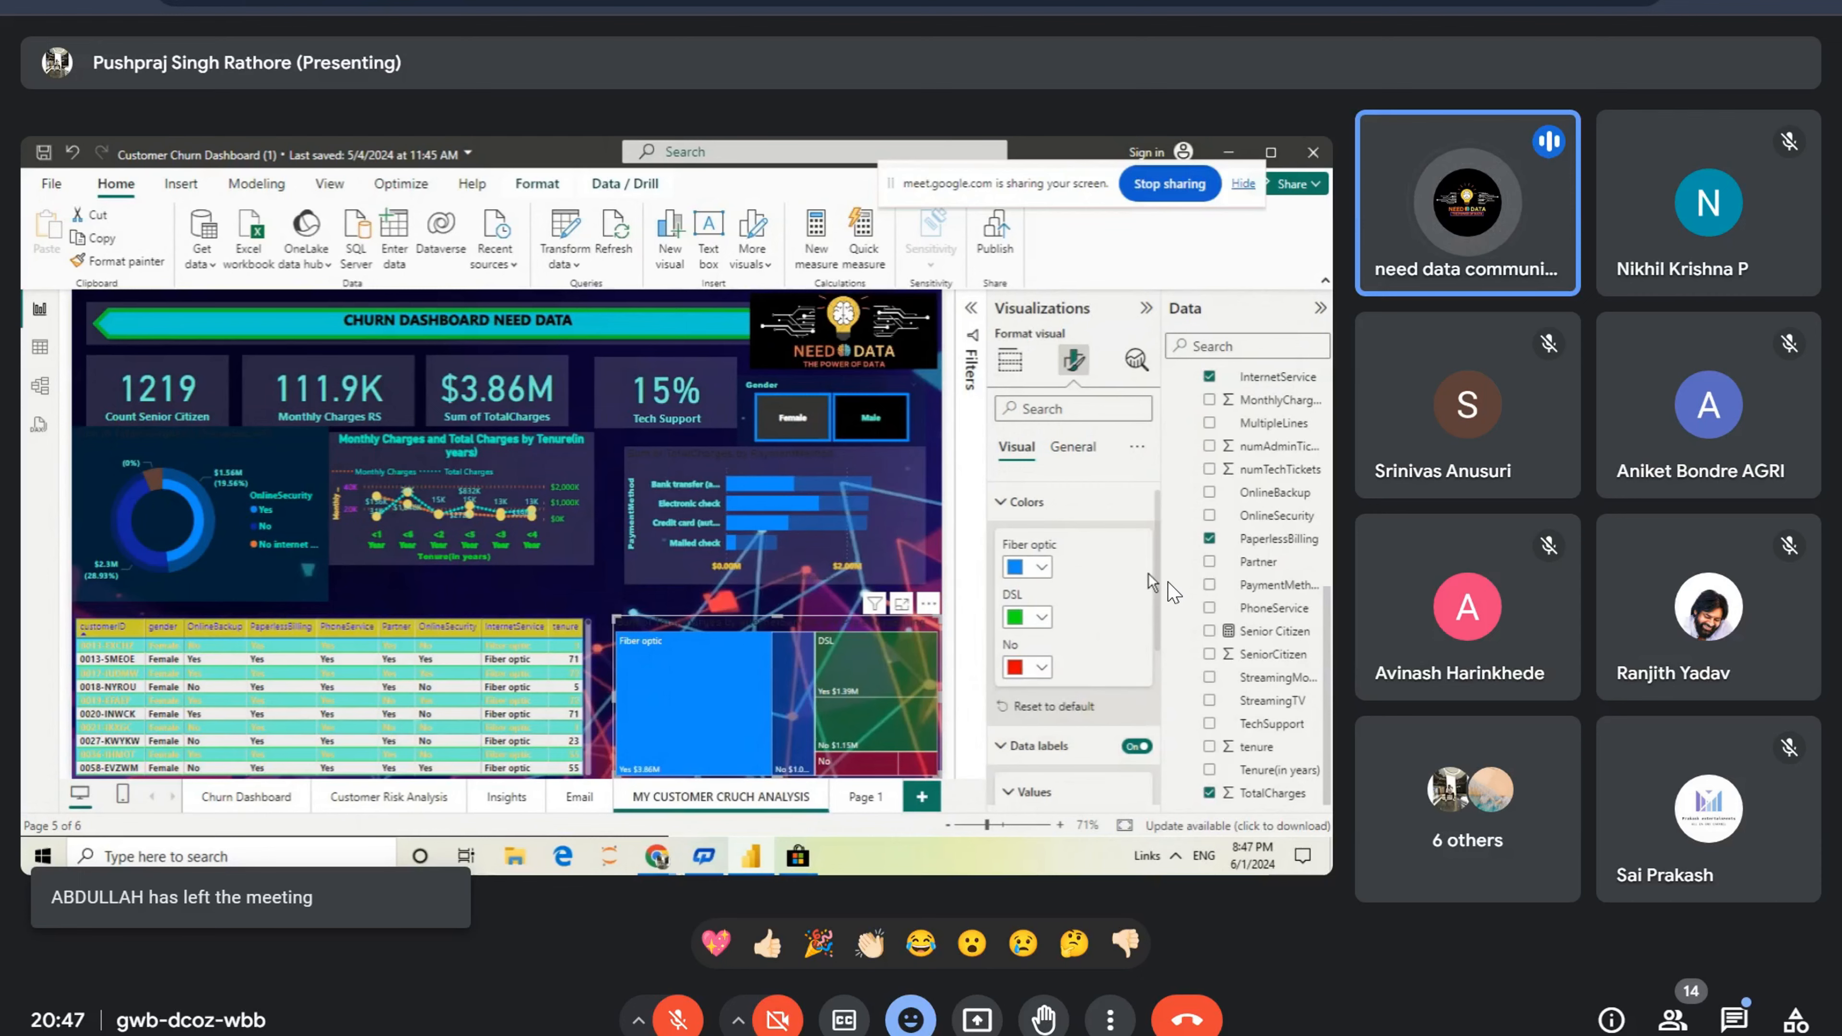
scroll(1158, 572, "down", 5)
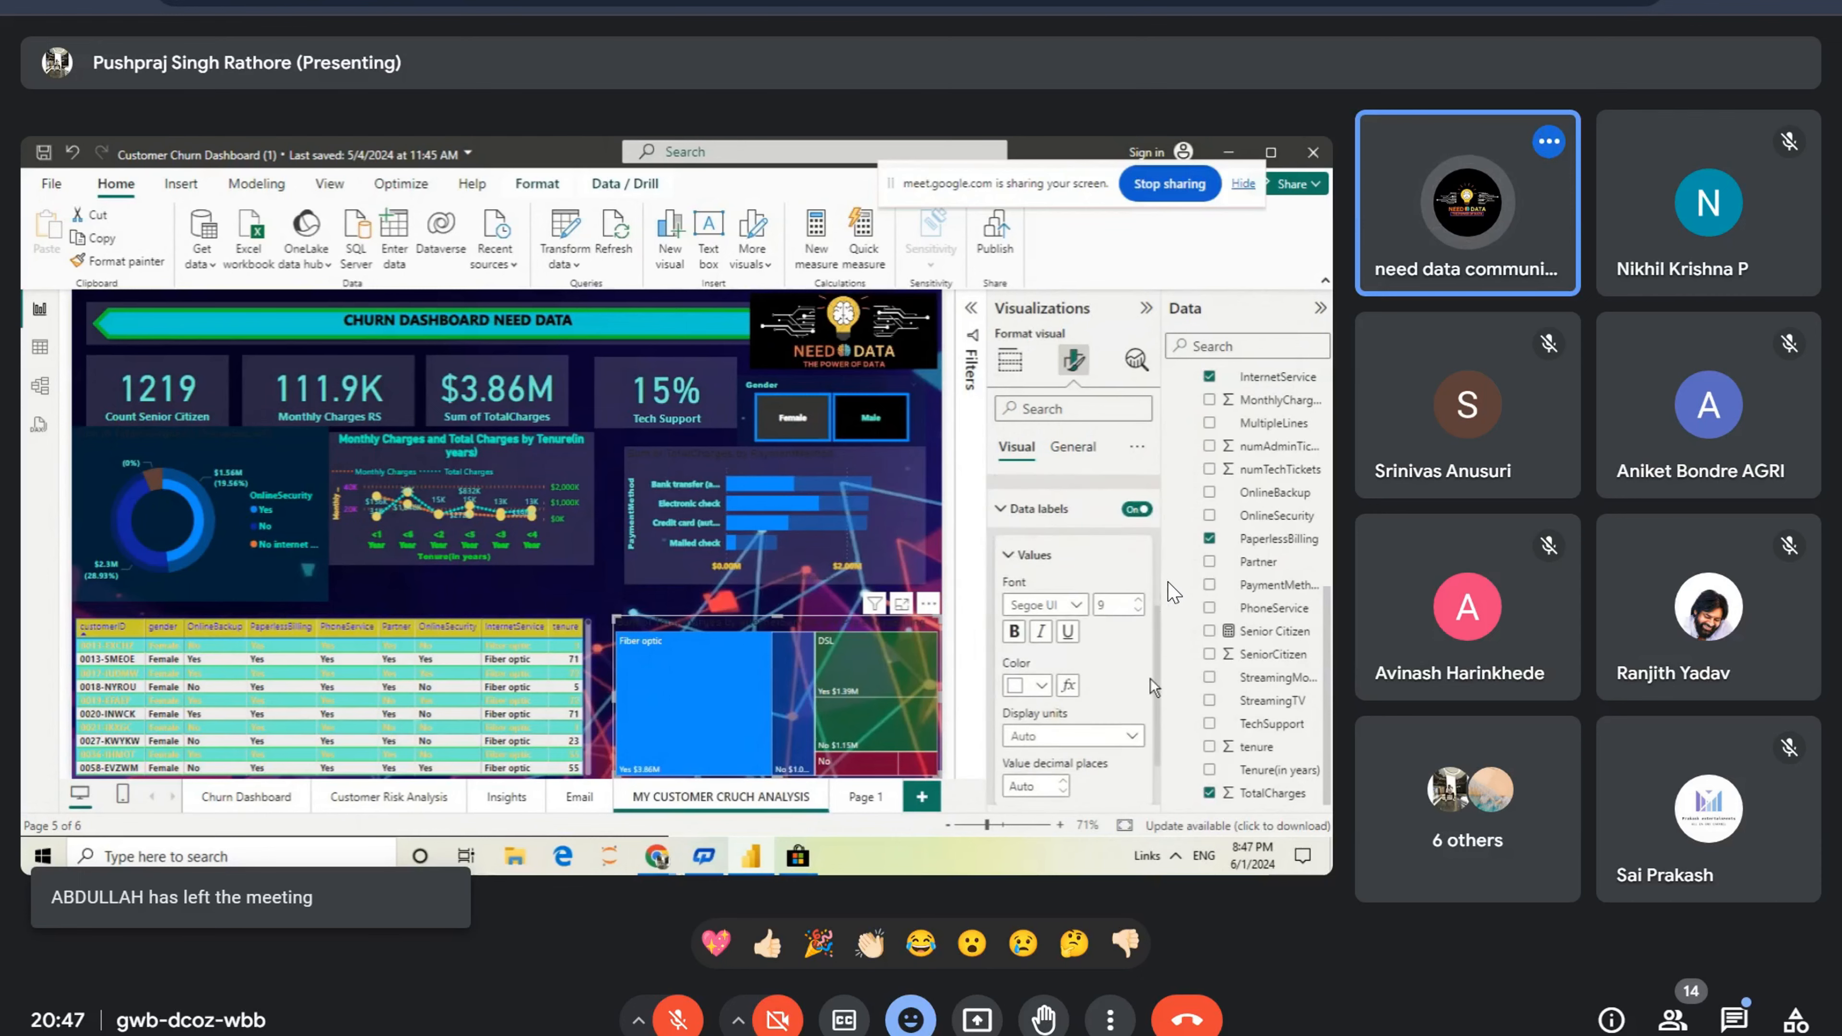
left_click(1042, 685)
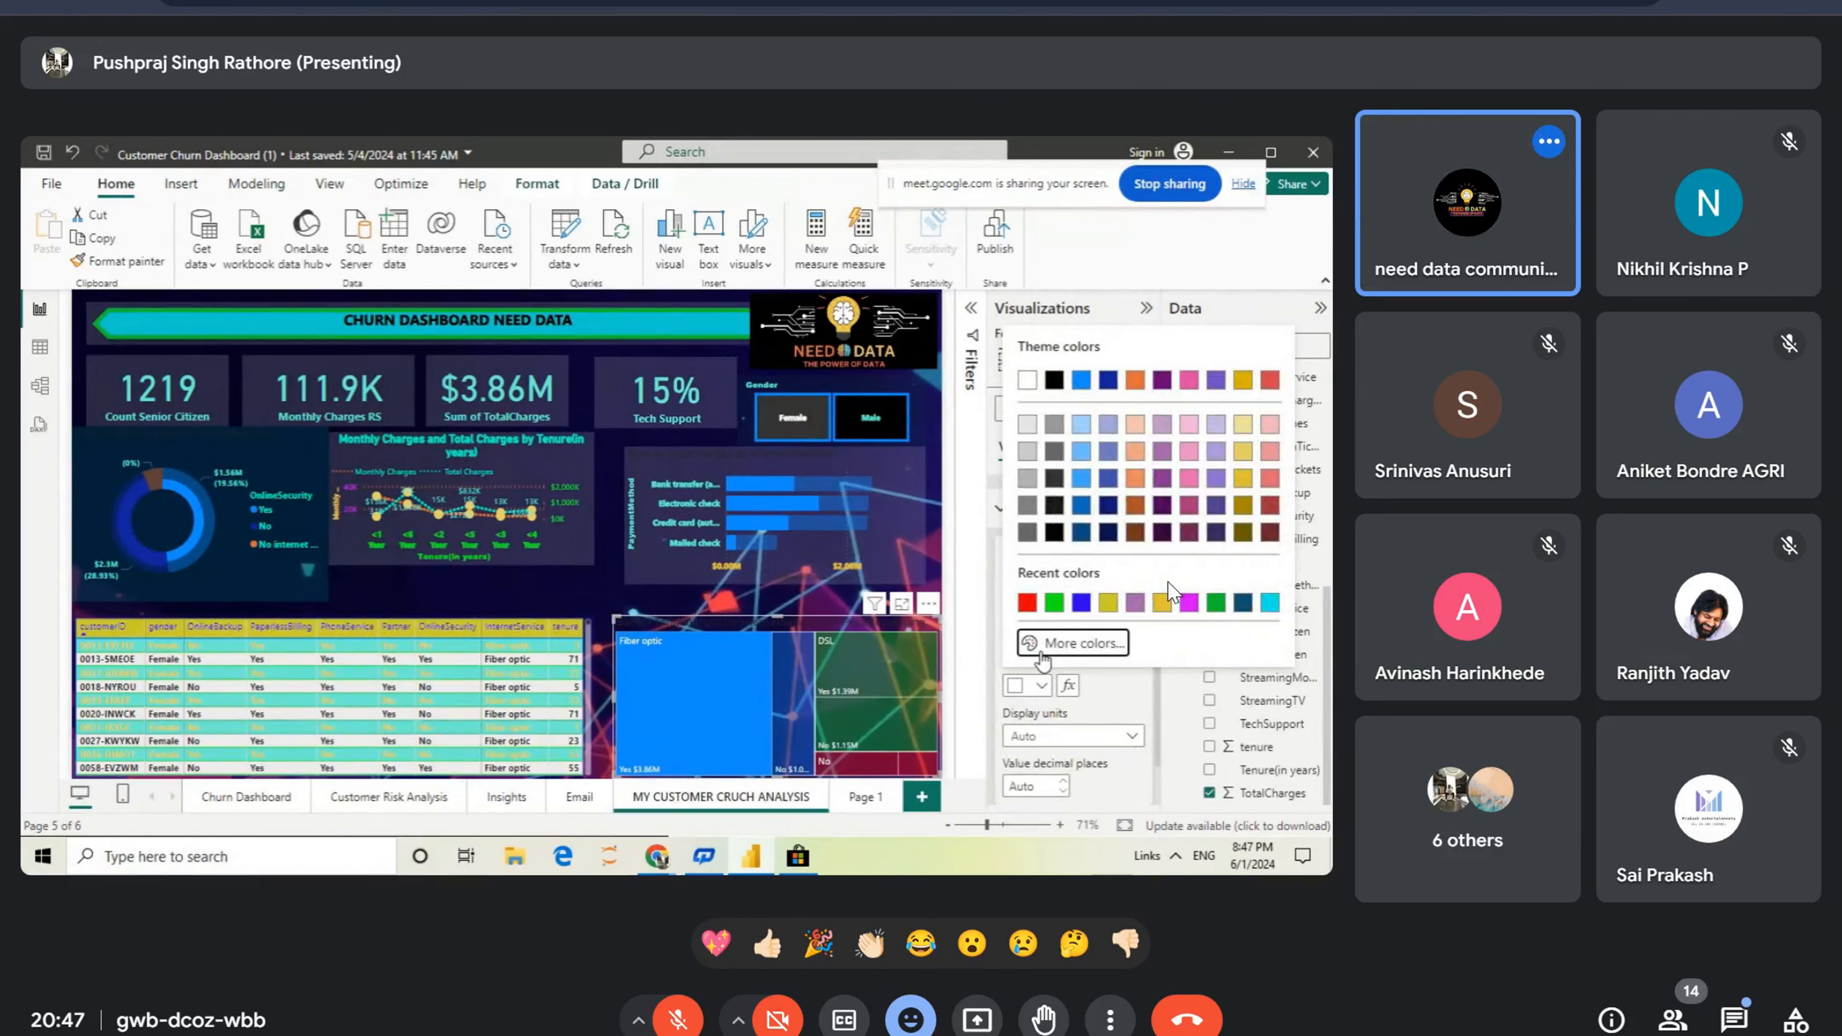
left_click(1042, 644)
left_click(1066, 578)
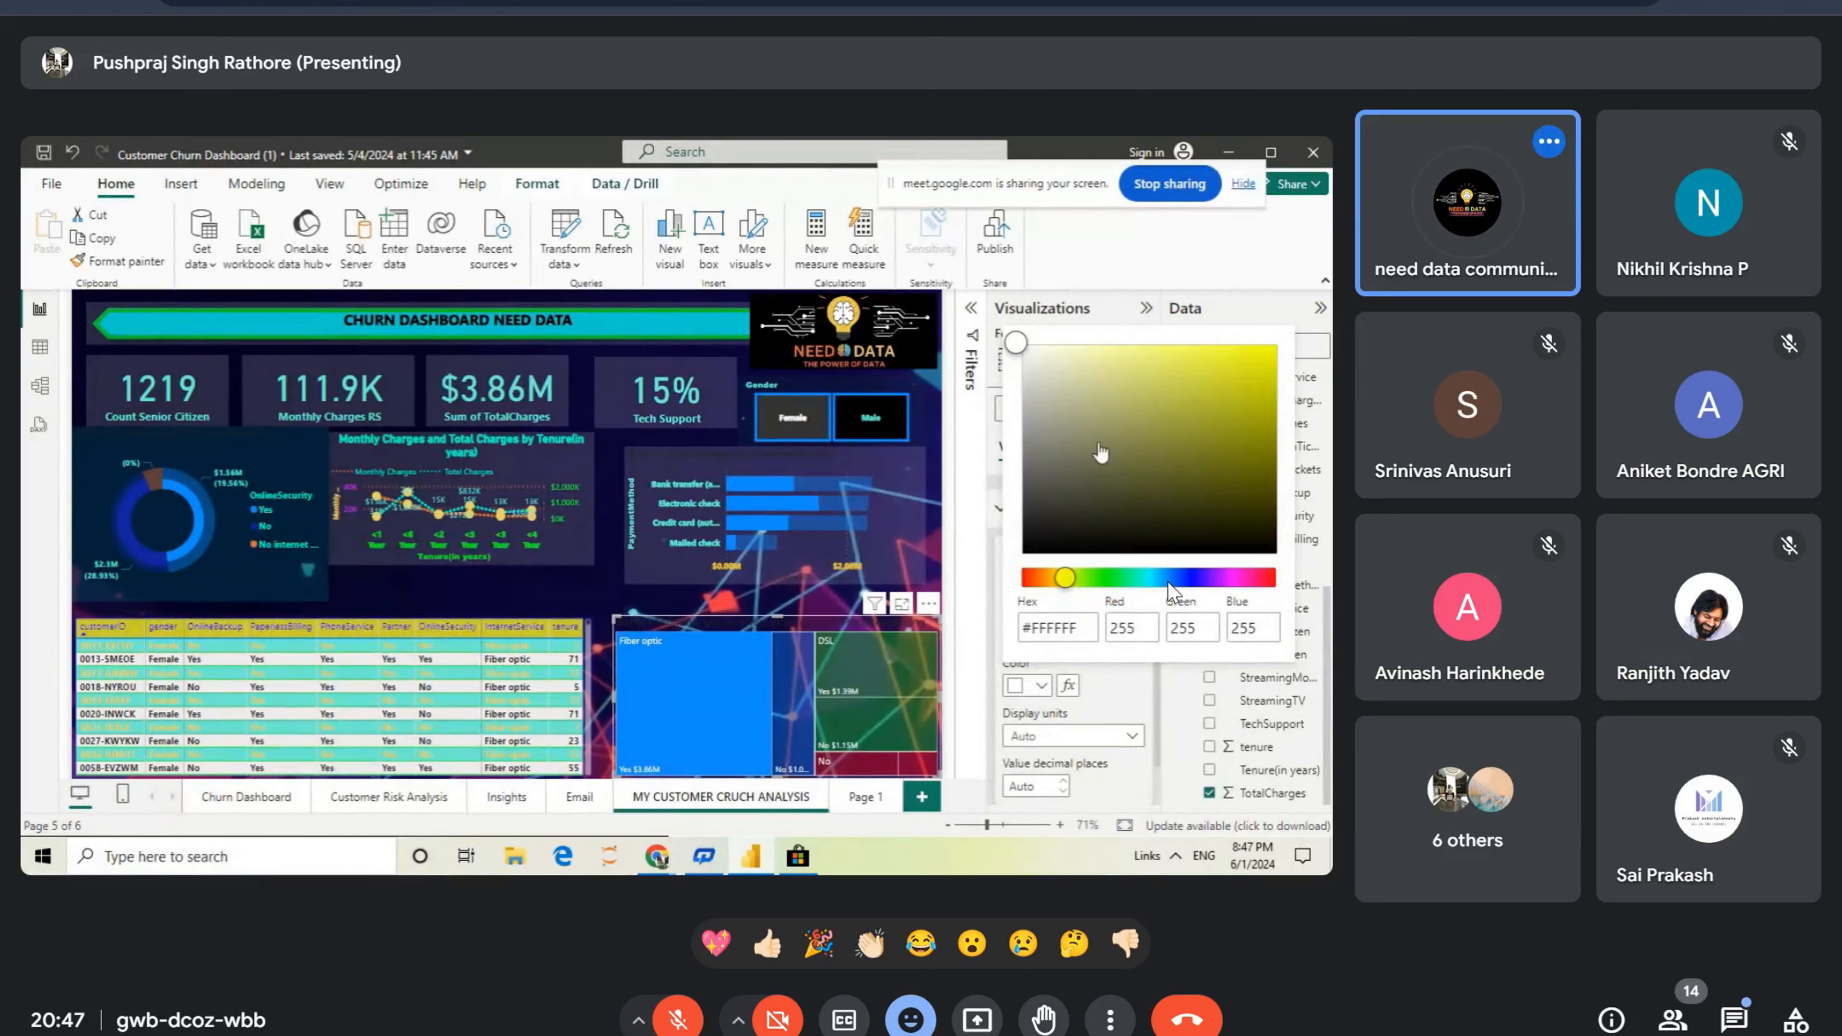
left_click(1259, 357)
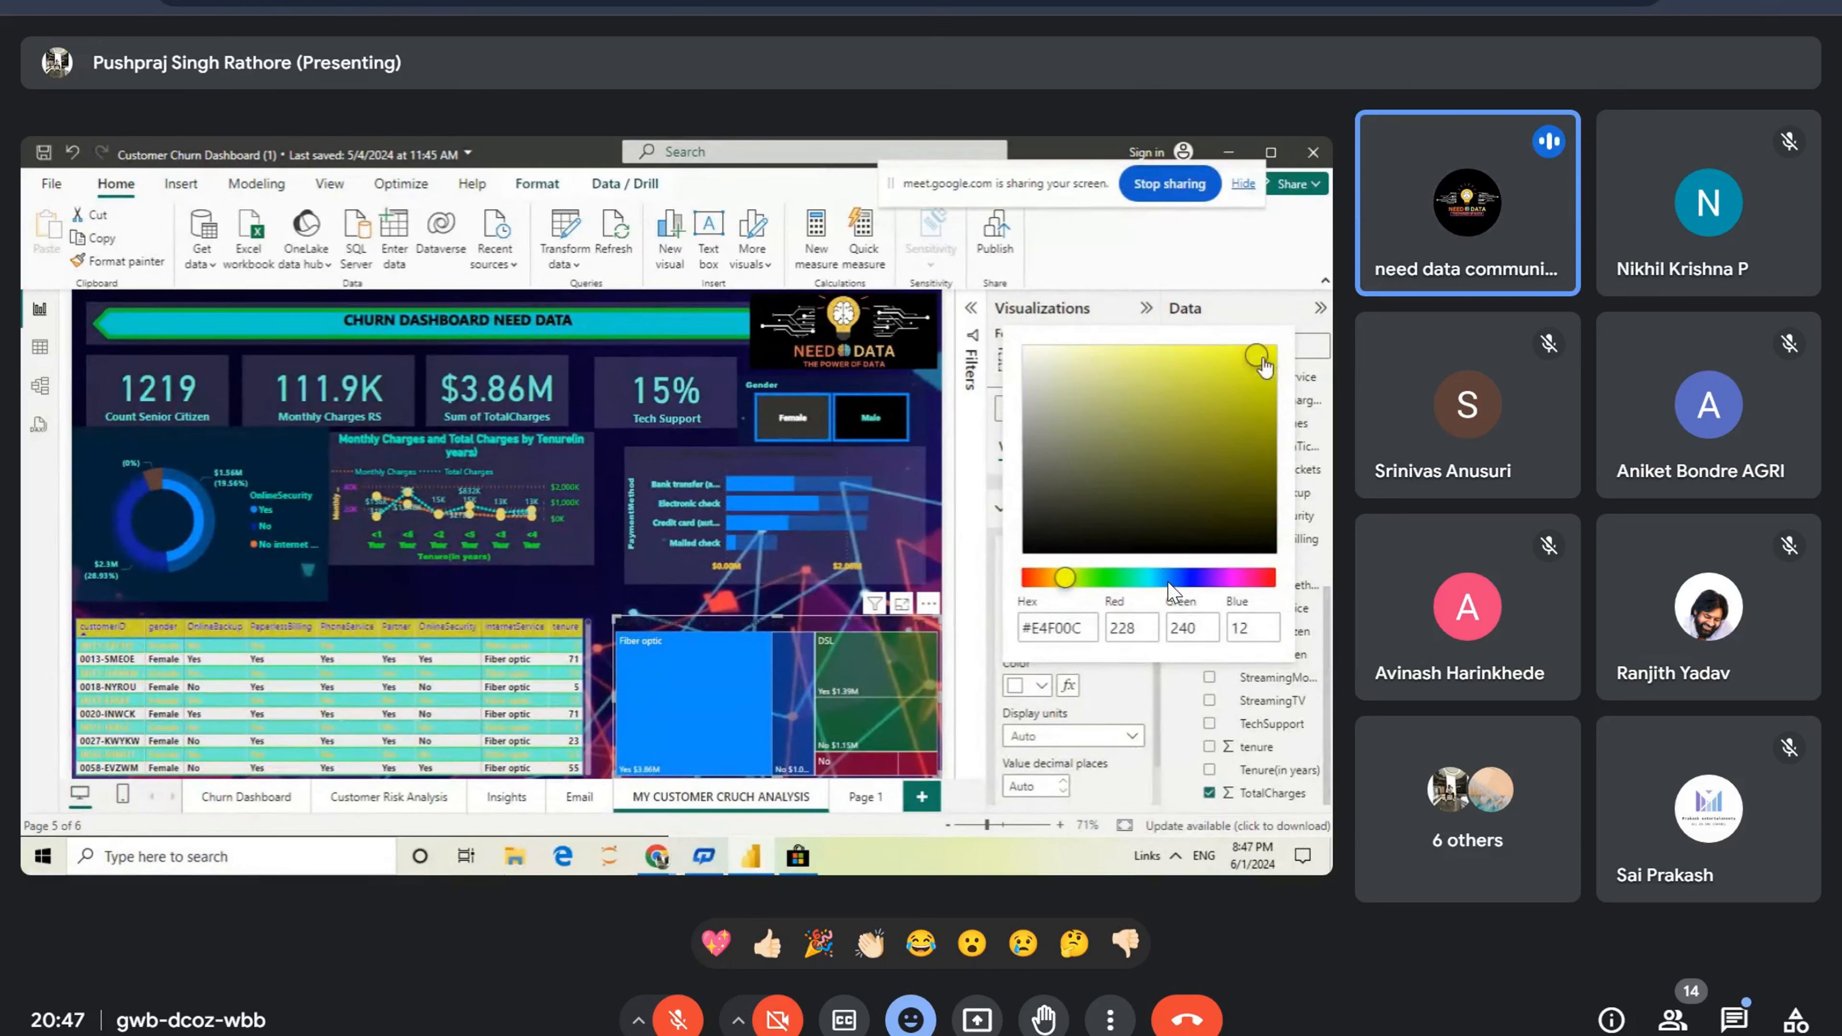
left_click(1130, 689)
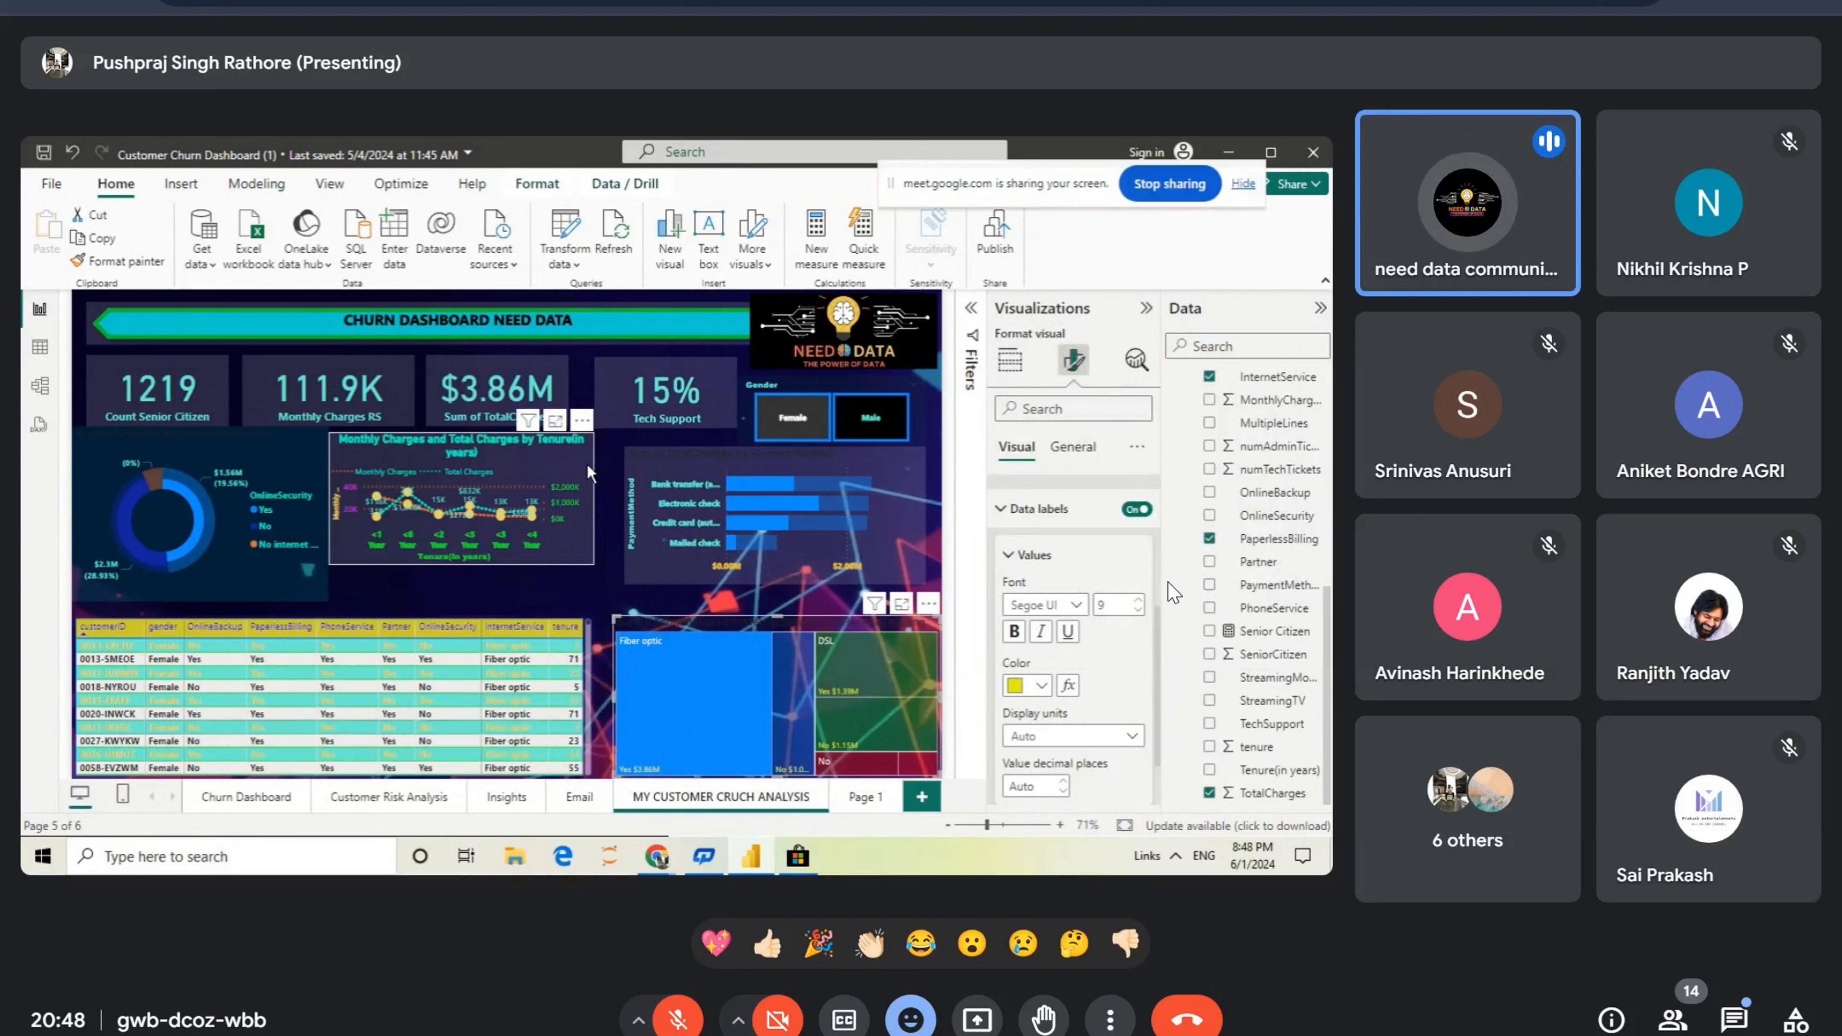
Step: Move the monthly and total charges line chart slightly lower and show its field assignments
left_click(599, 493)
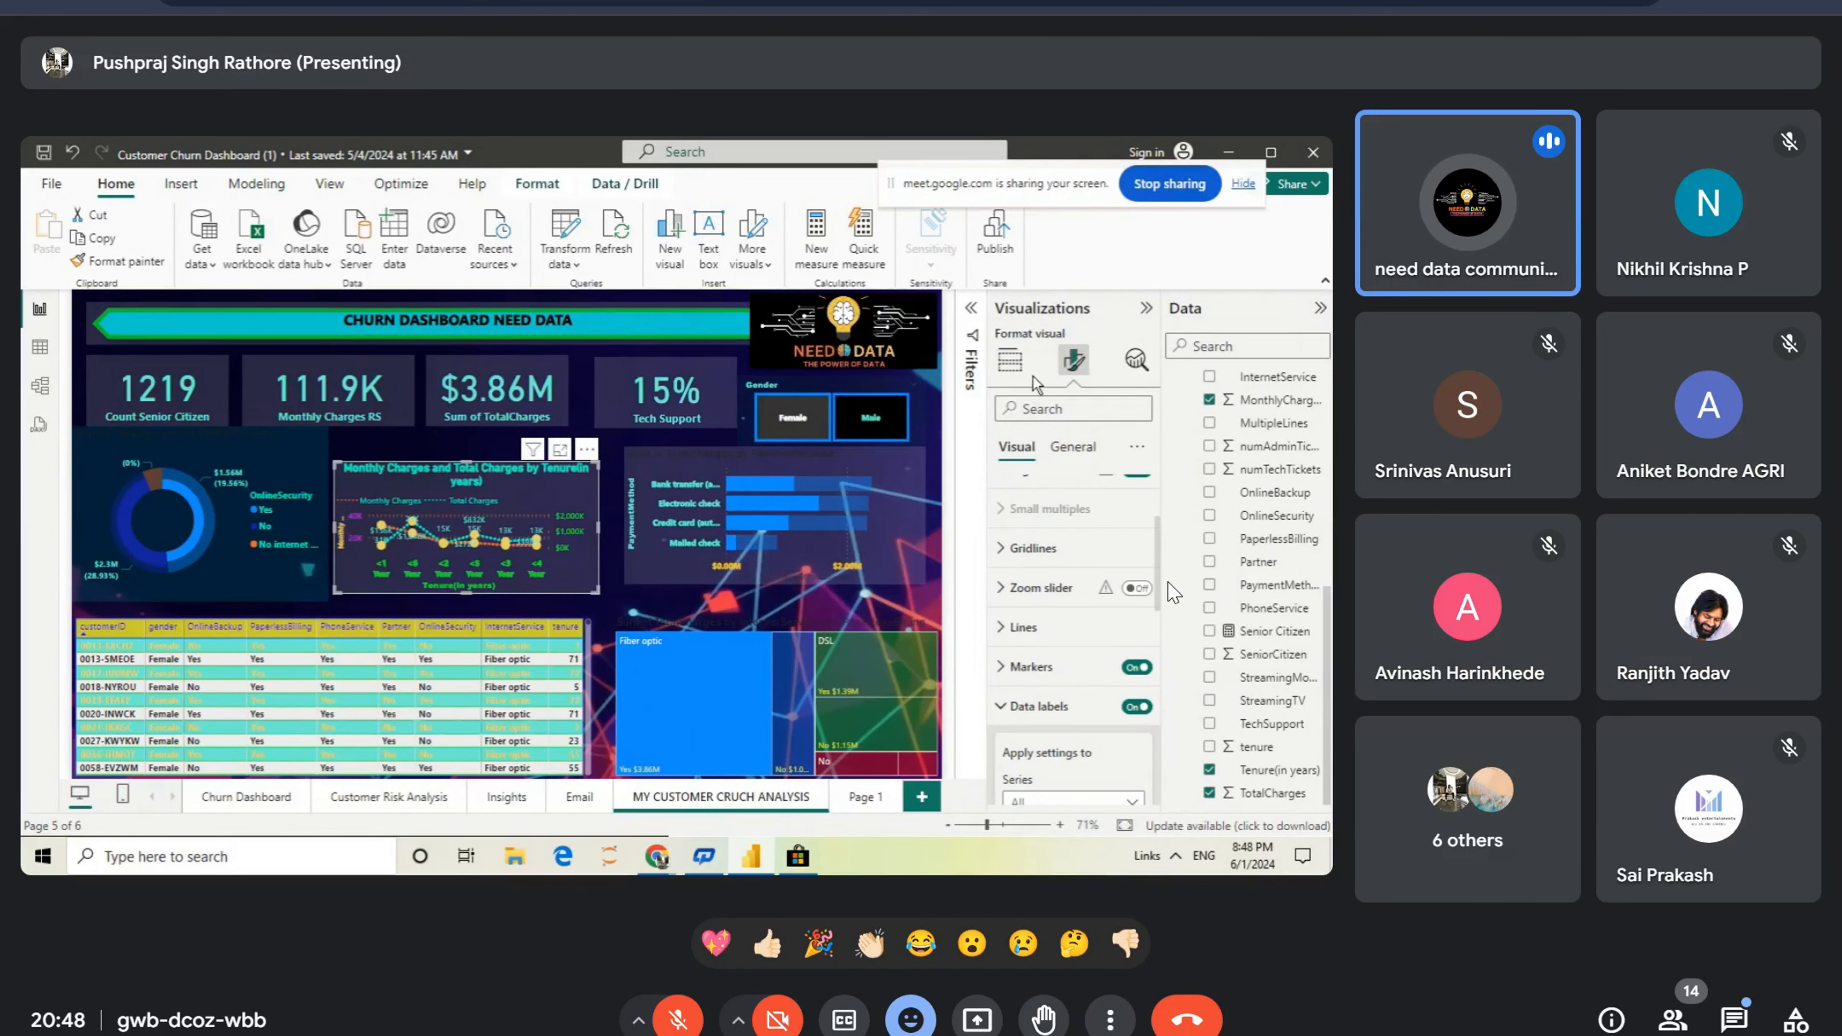
left_click(1010, 363)
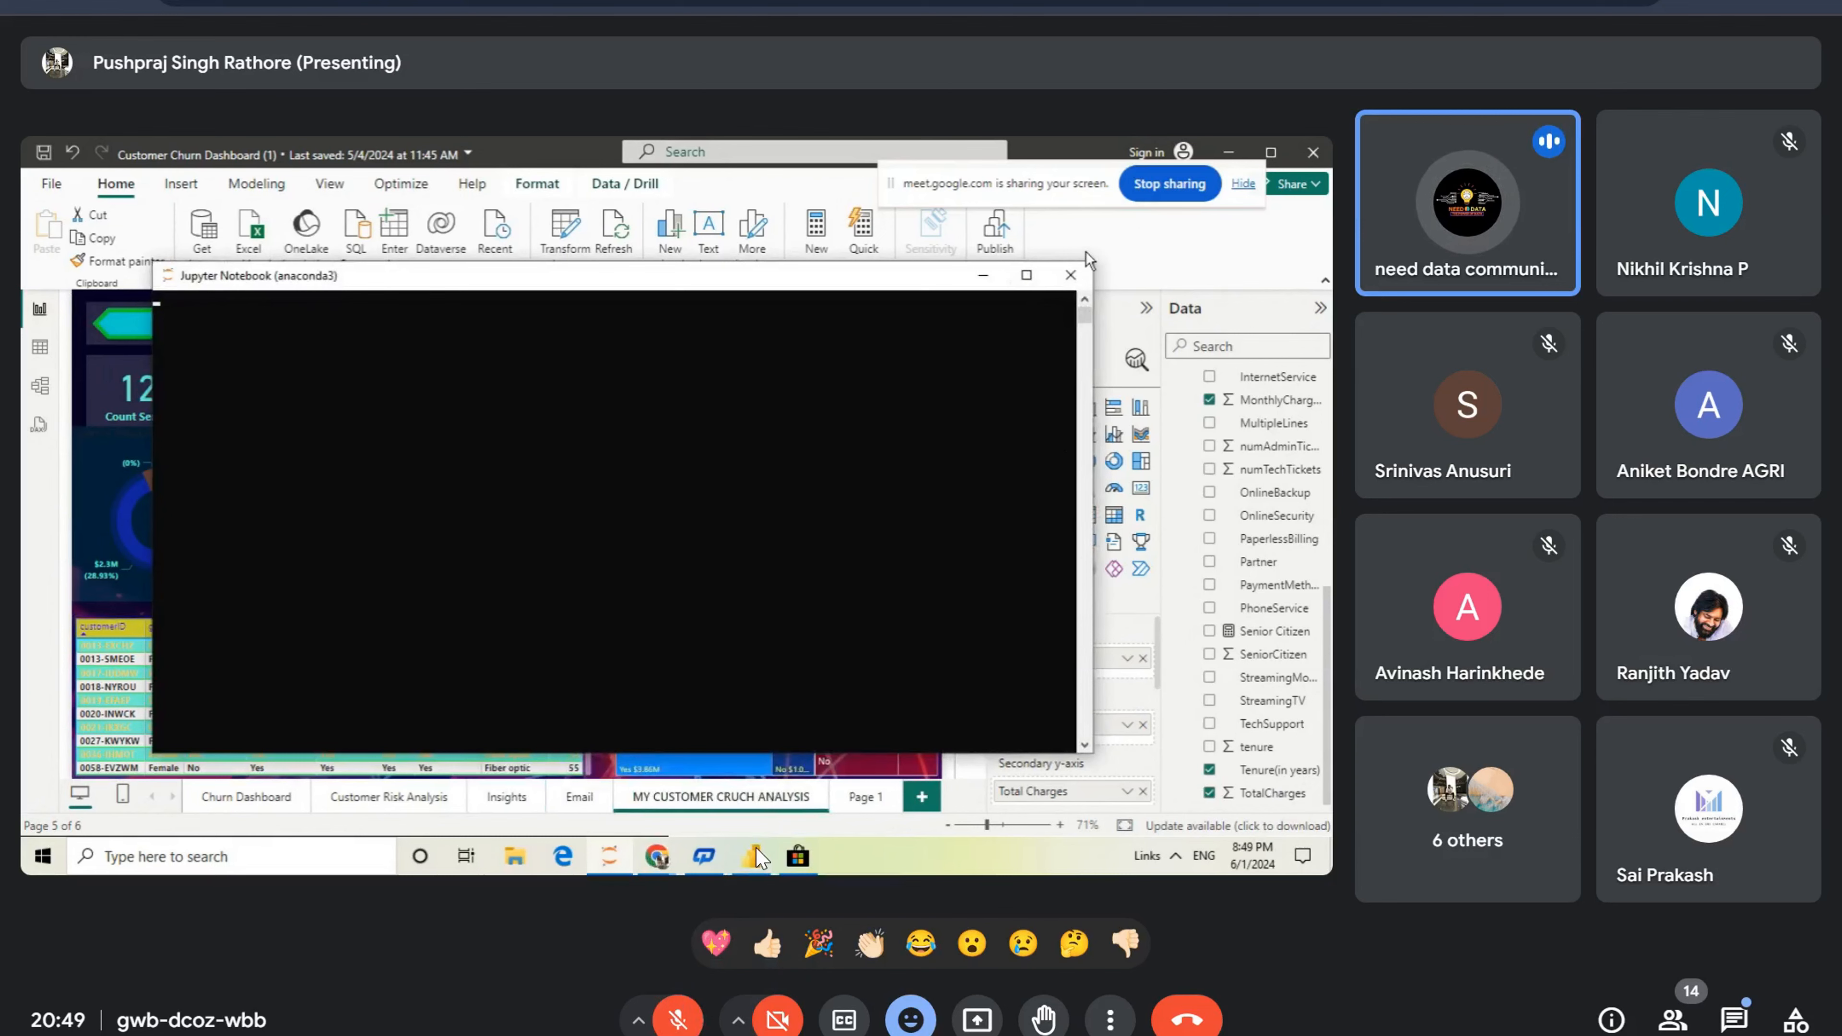
Step: Minimise the Jupyter Notebook console, switch to LinkedIn in Chrome and close the open message conversation
left_click(983, 279)
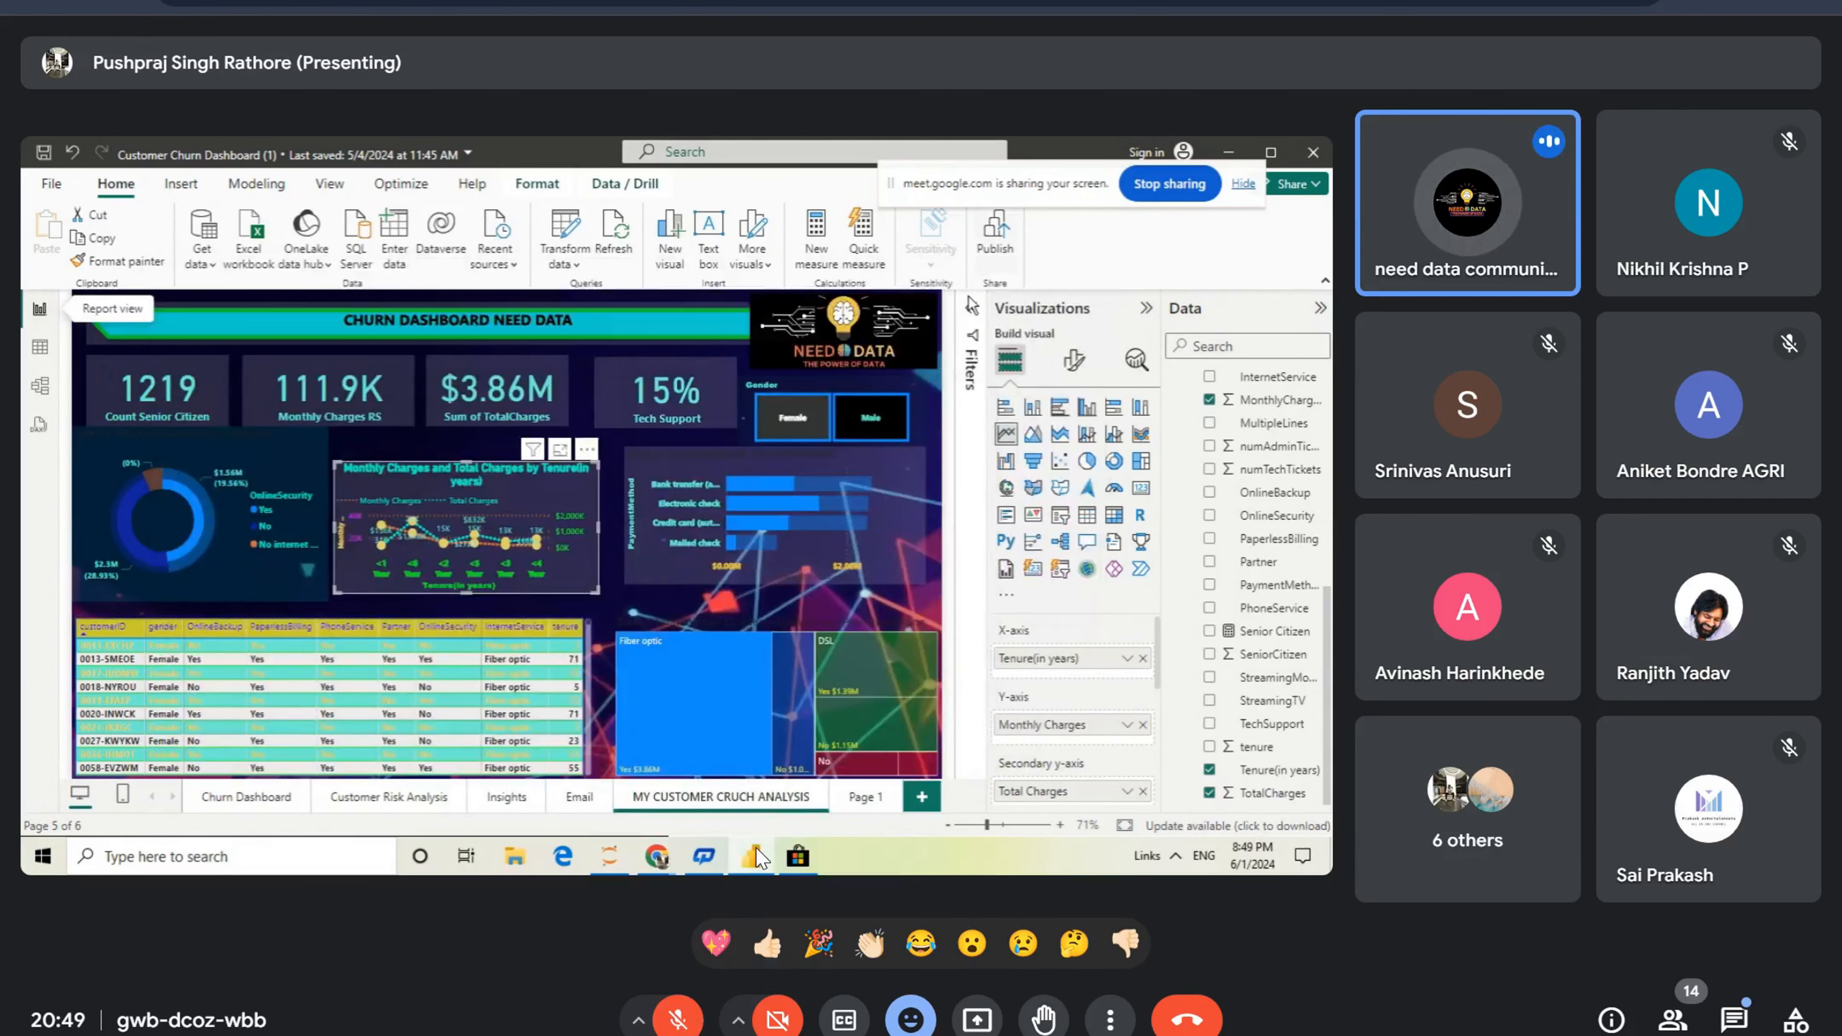
mouse_move(659, 862)
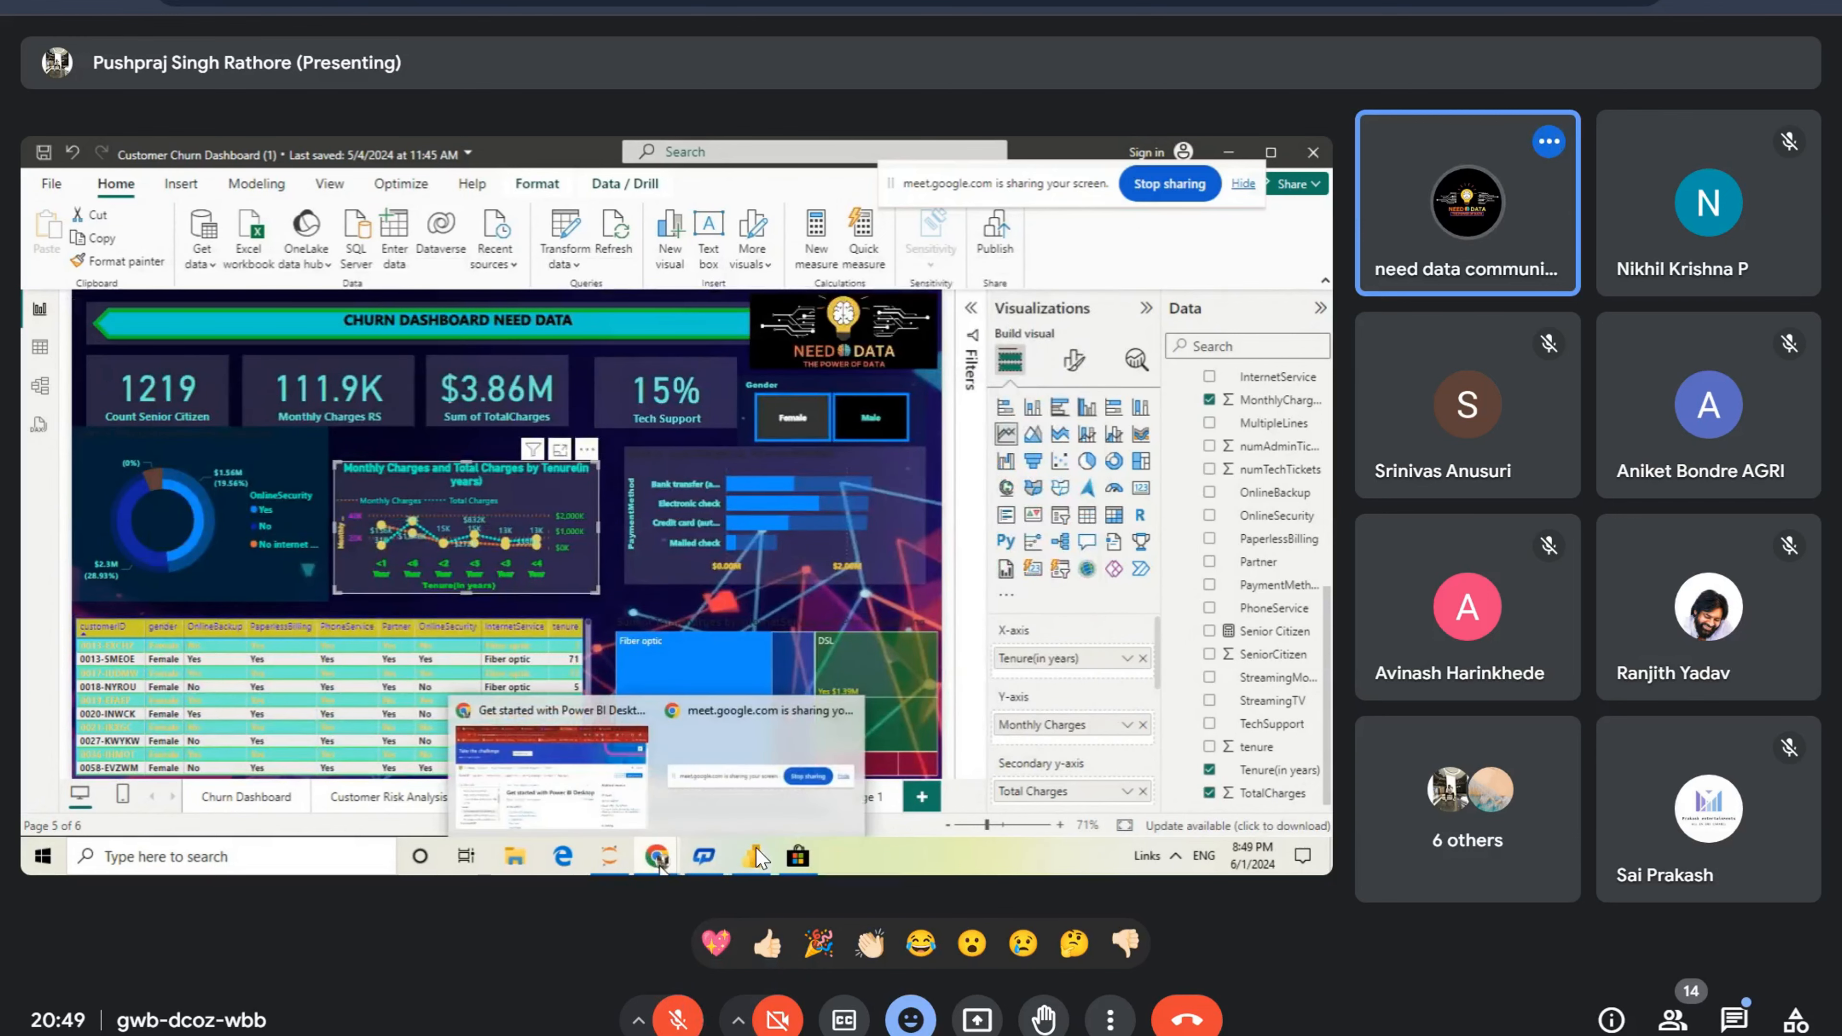
left_click(620, 733)
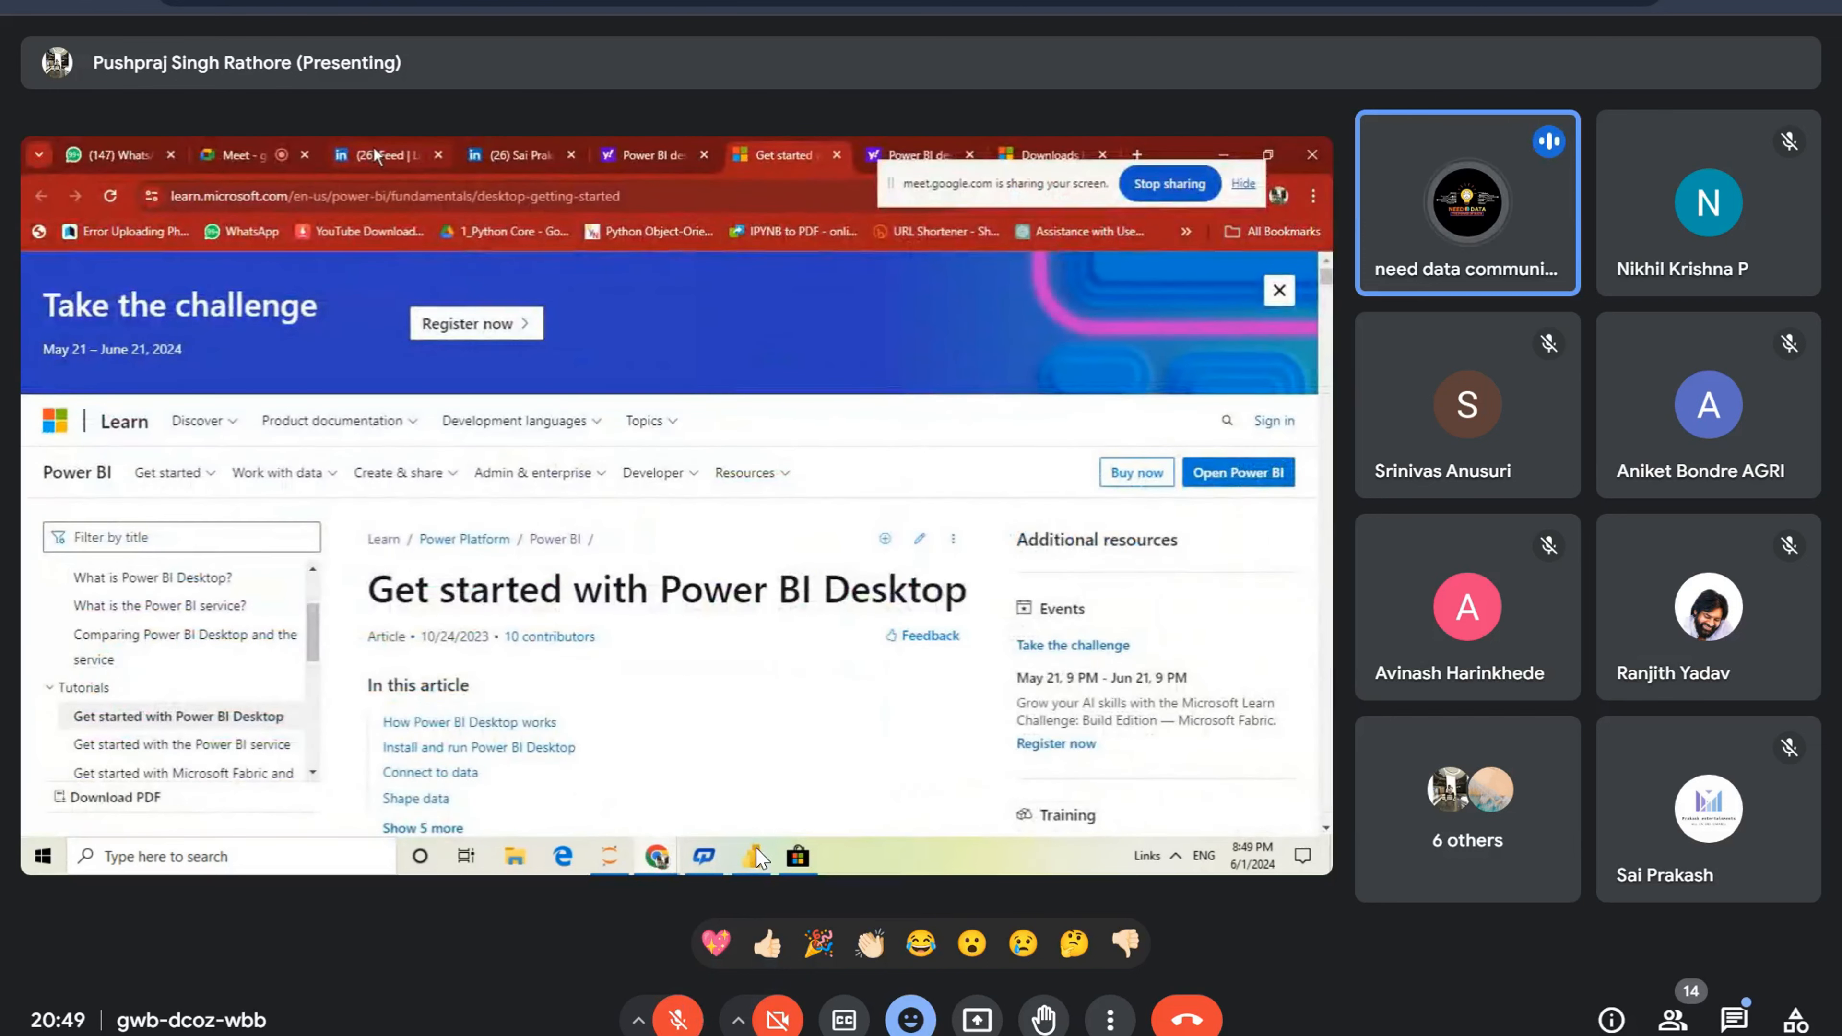
mouse_move(375, 154)
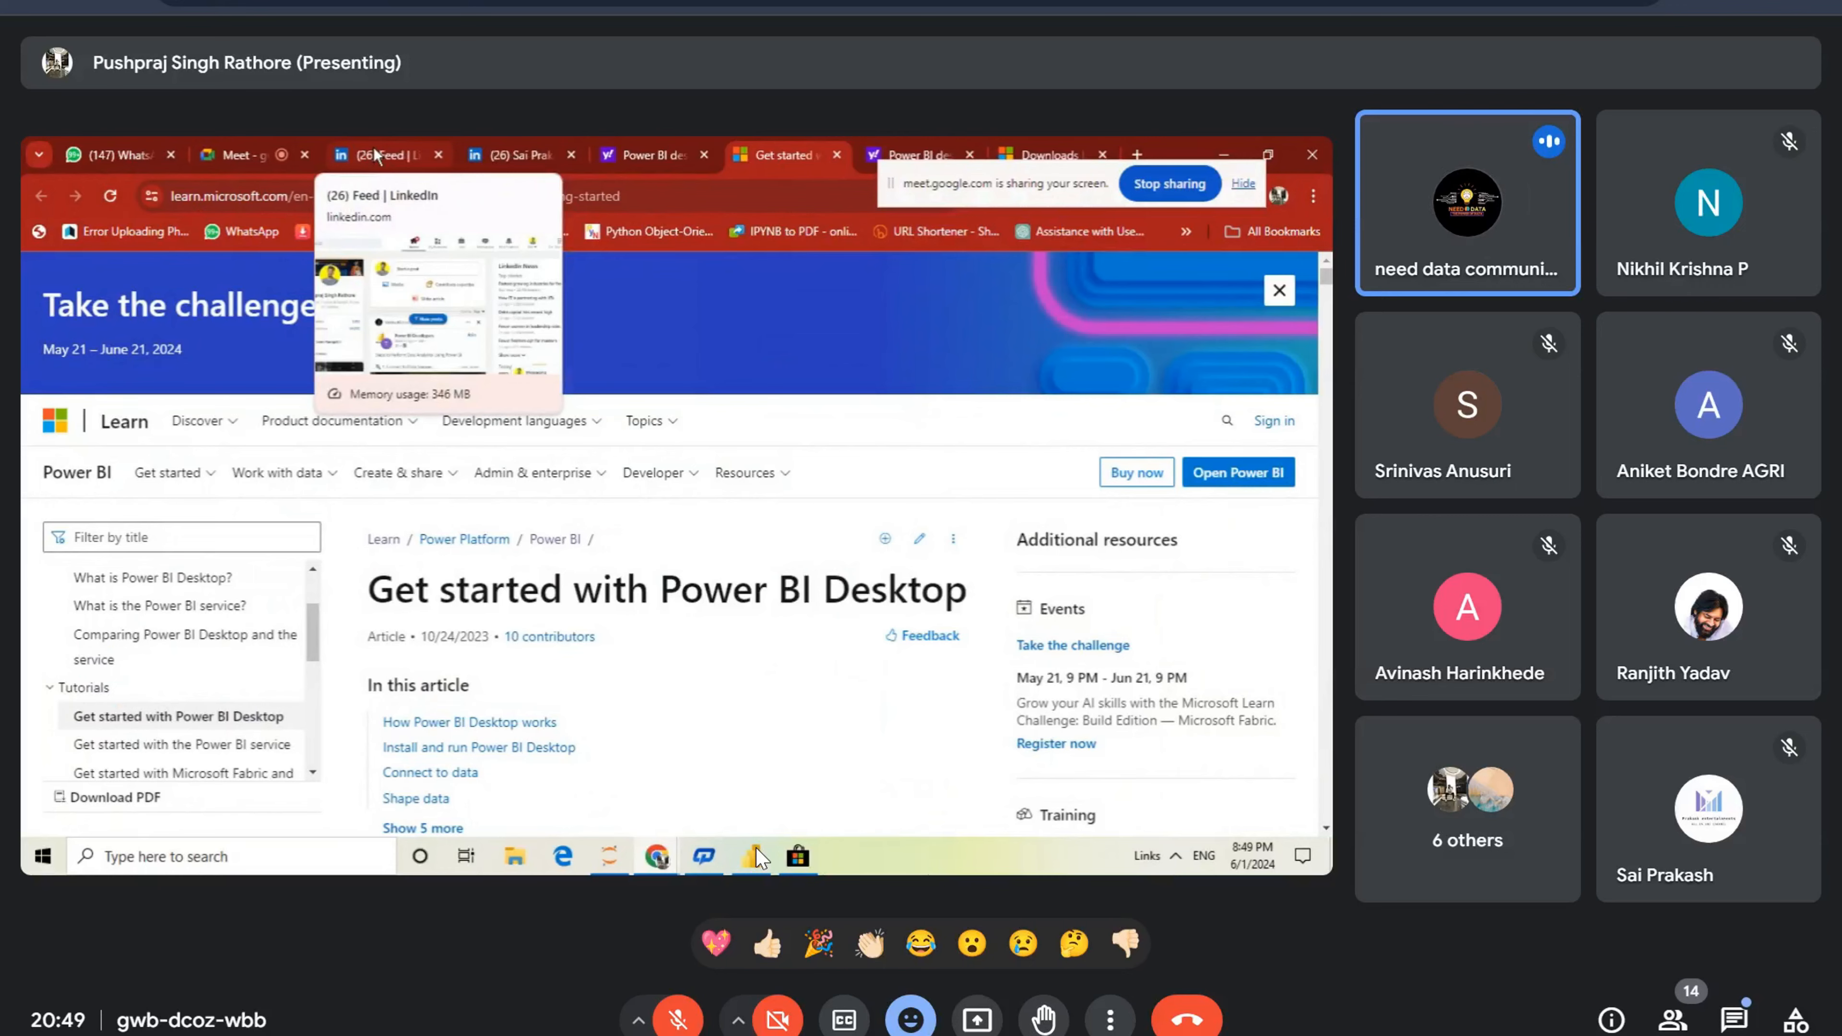
left_click(497, 160)
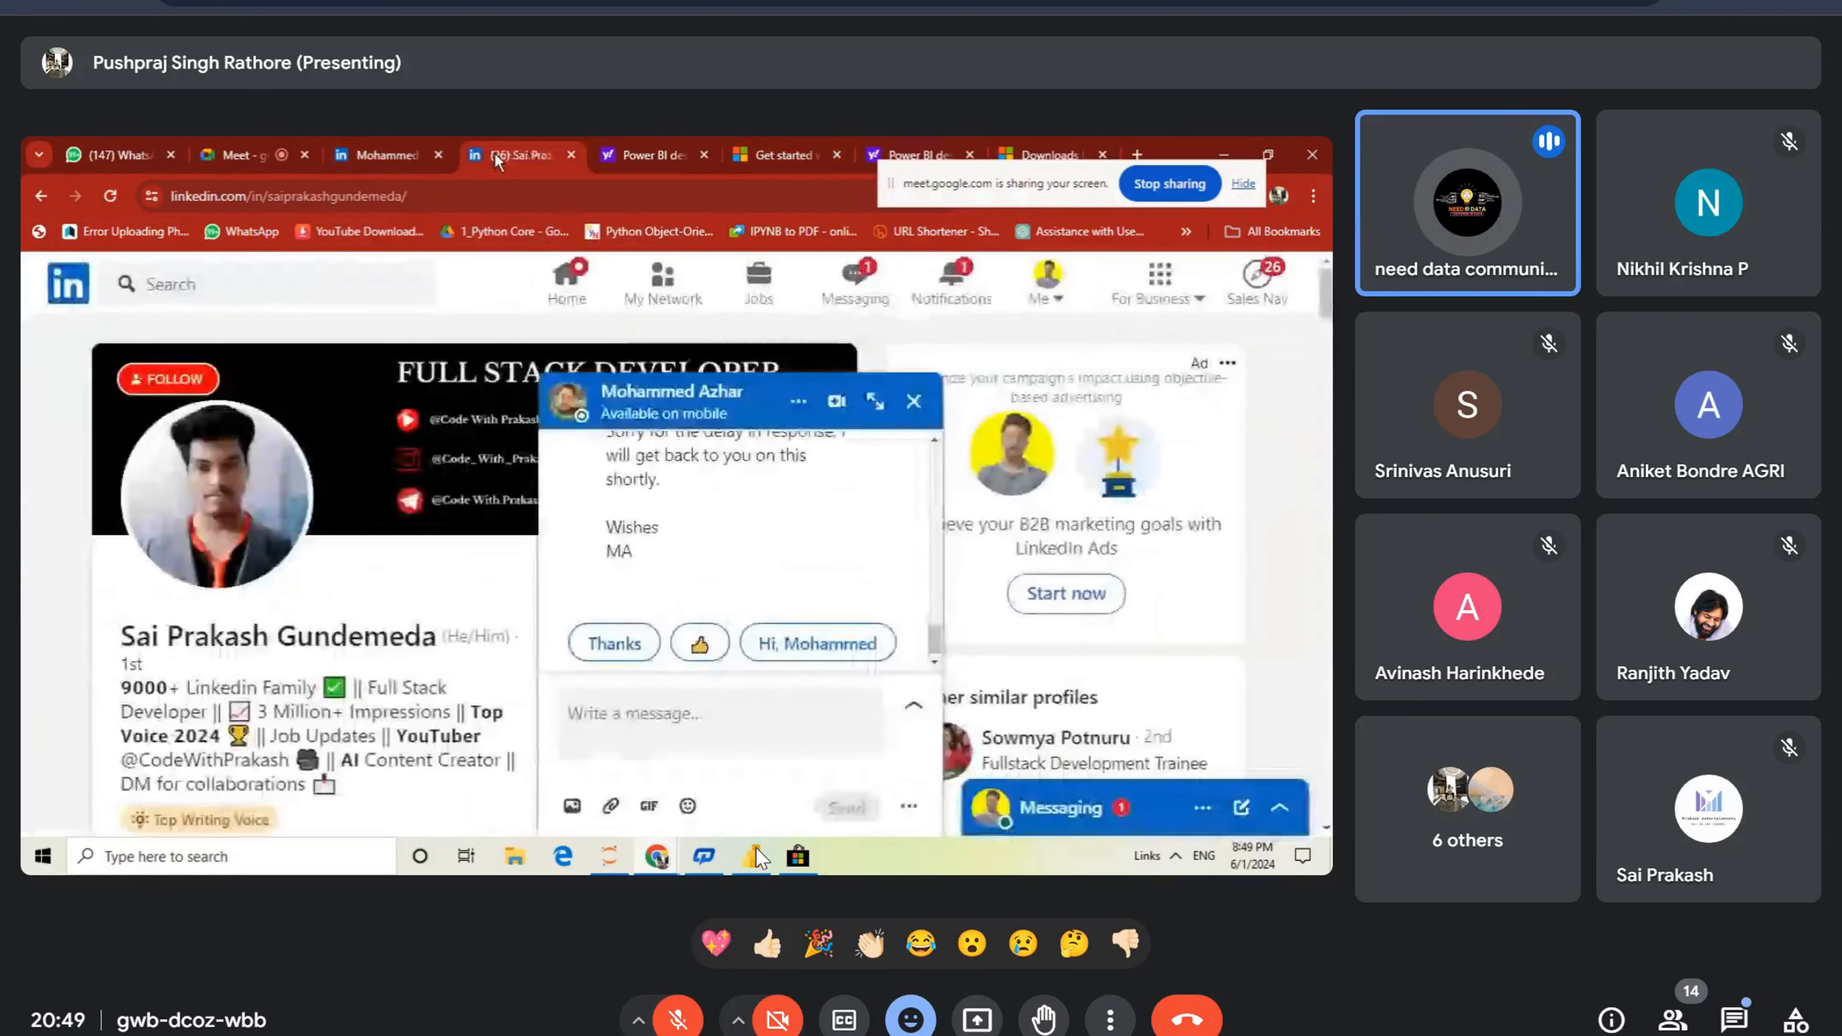
left_click(915, 402)
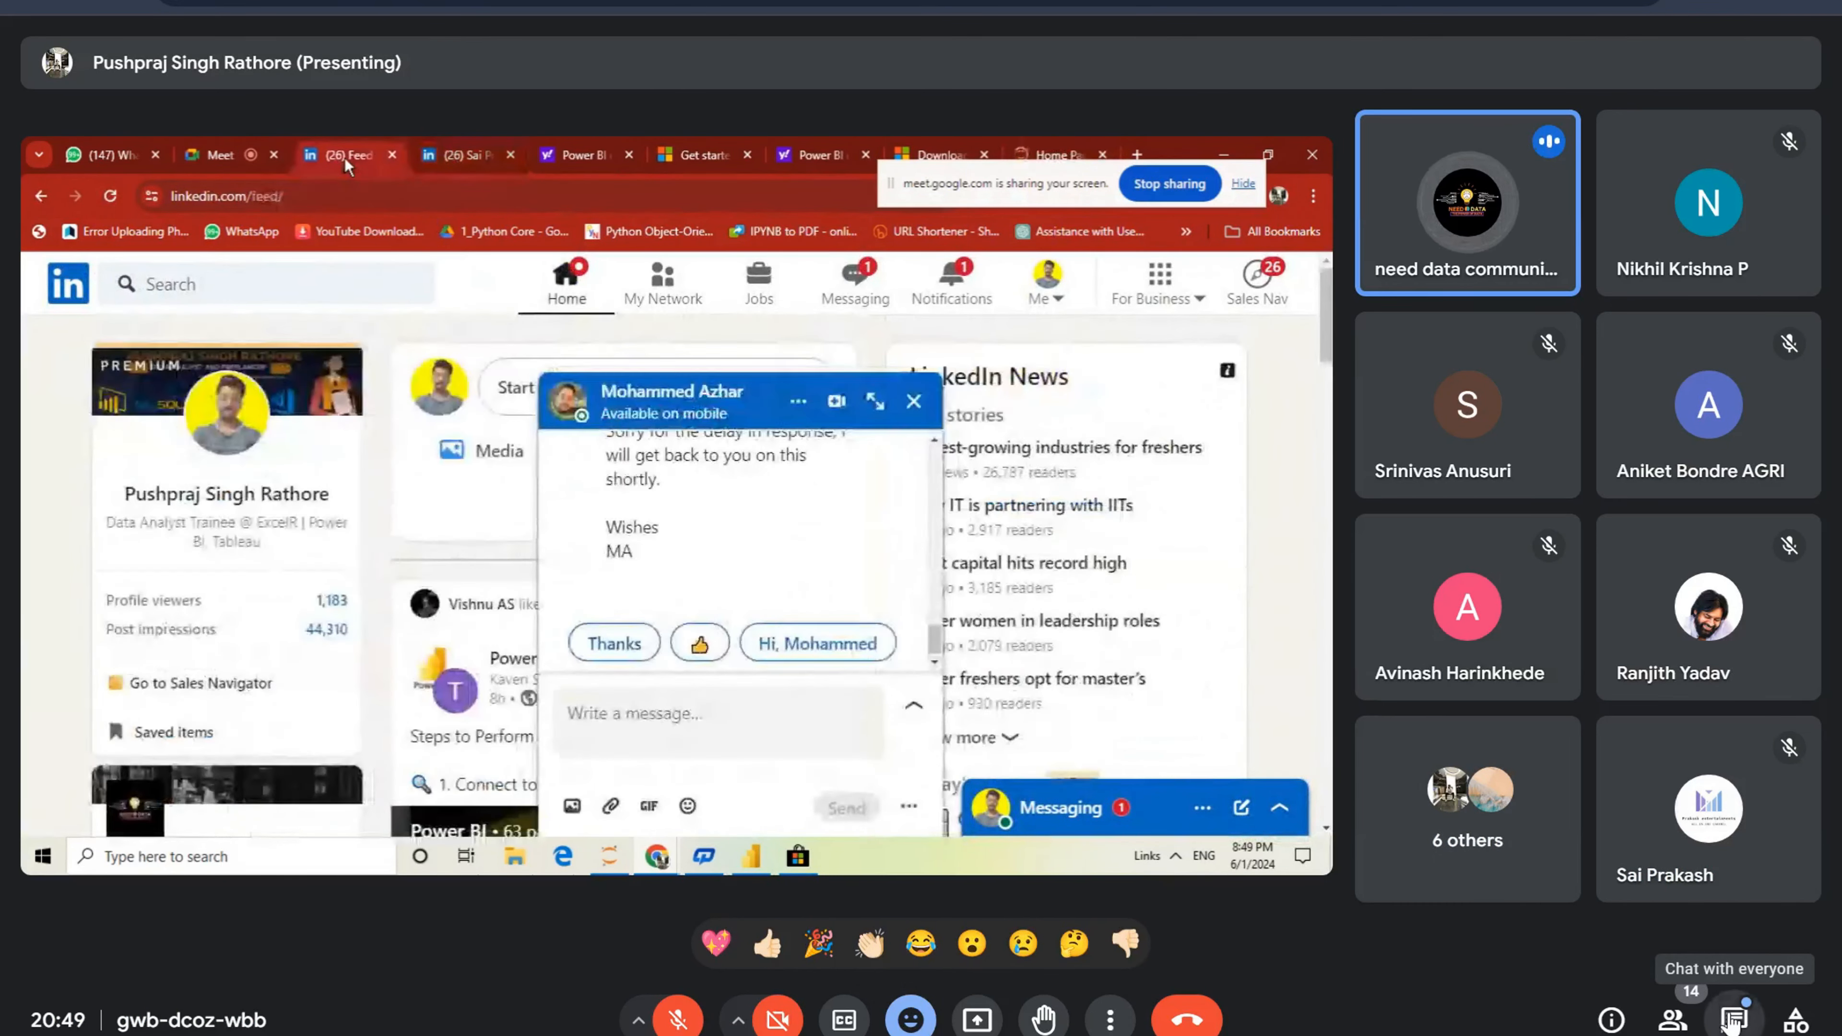
Step: Read the meeting's in-call messages and look back through the WhatsApp data analysis batch group chat
left_click(1733, 1020)
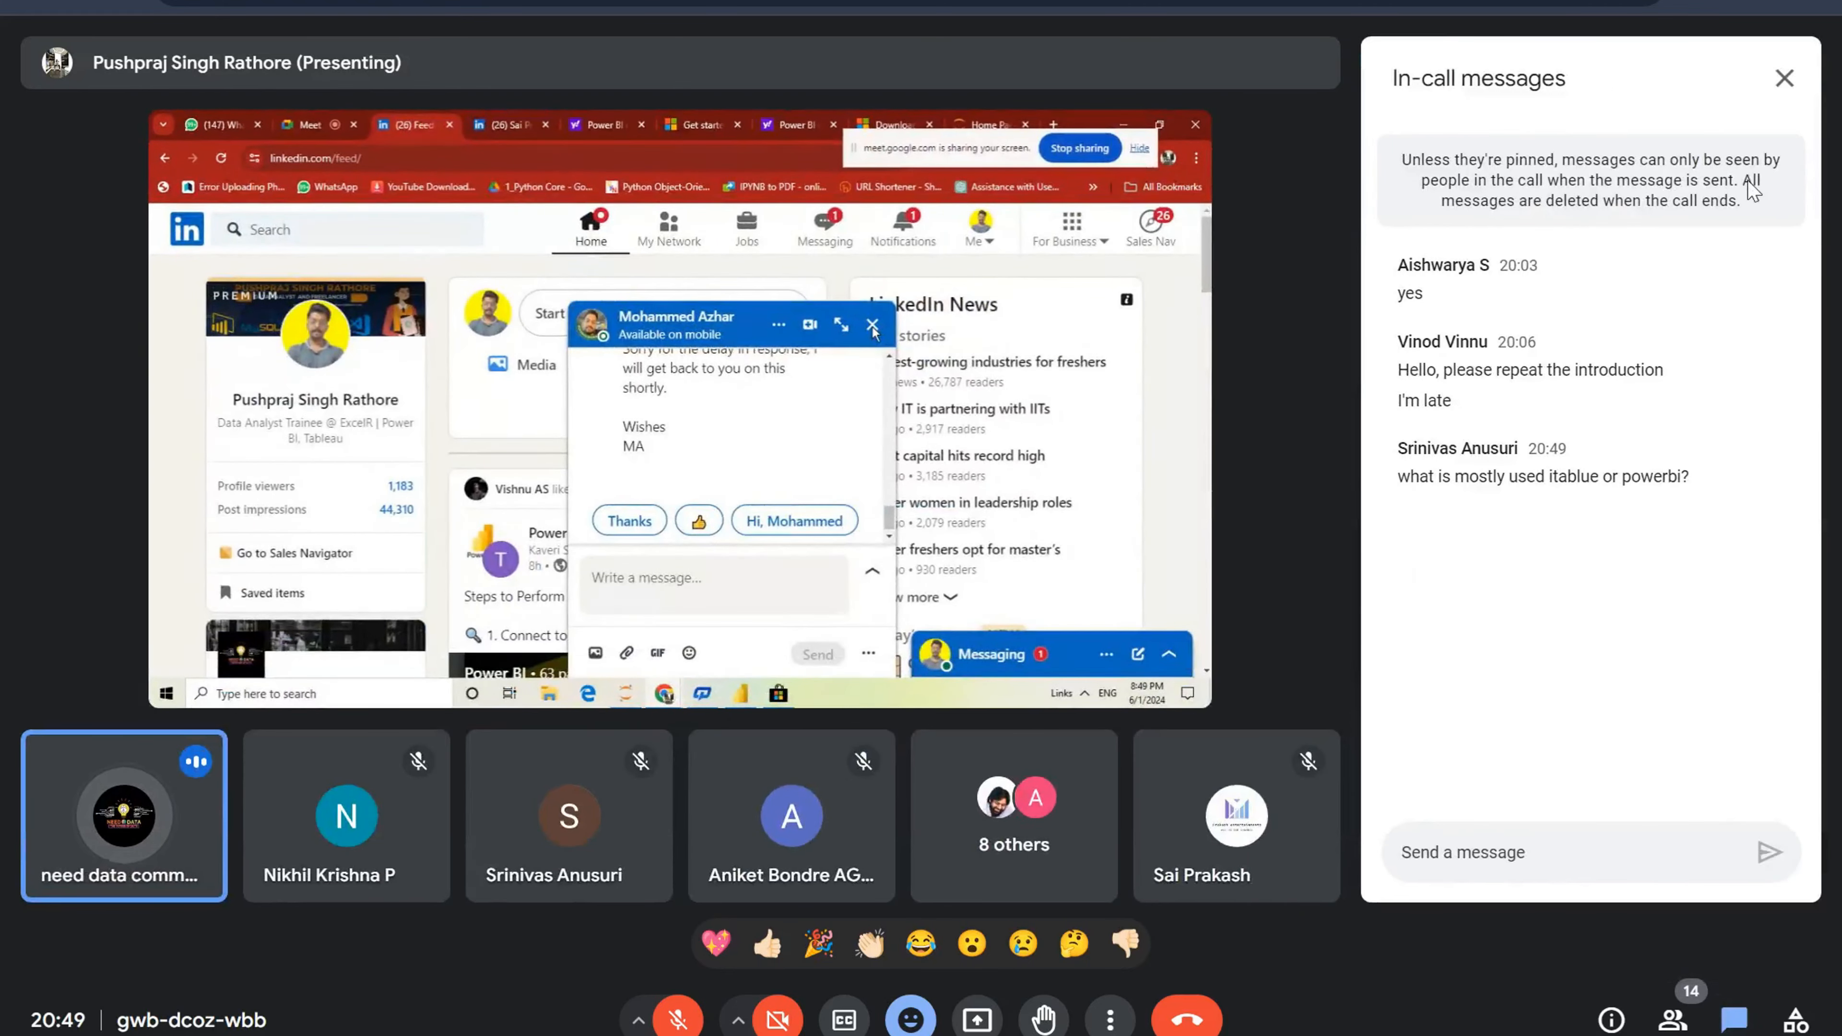
left_click(1782, 81)
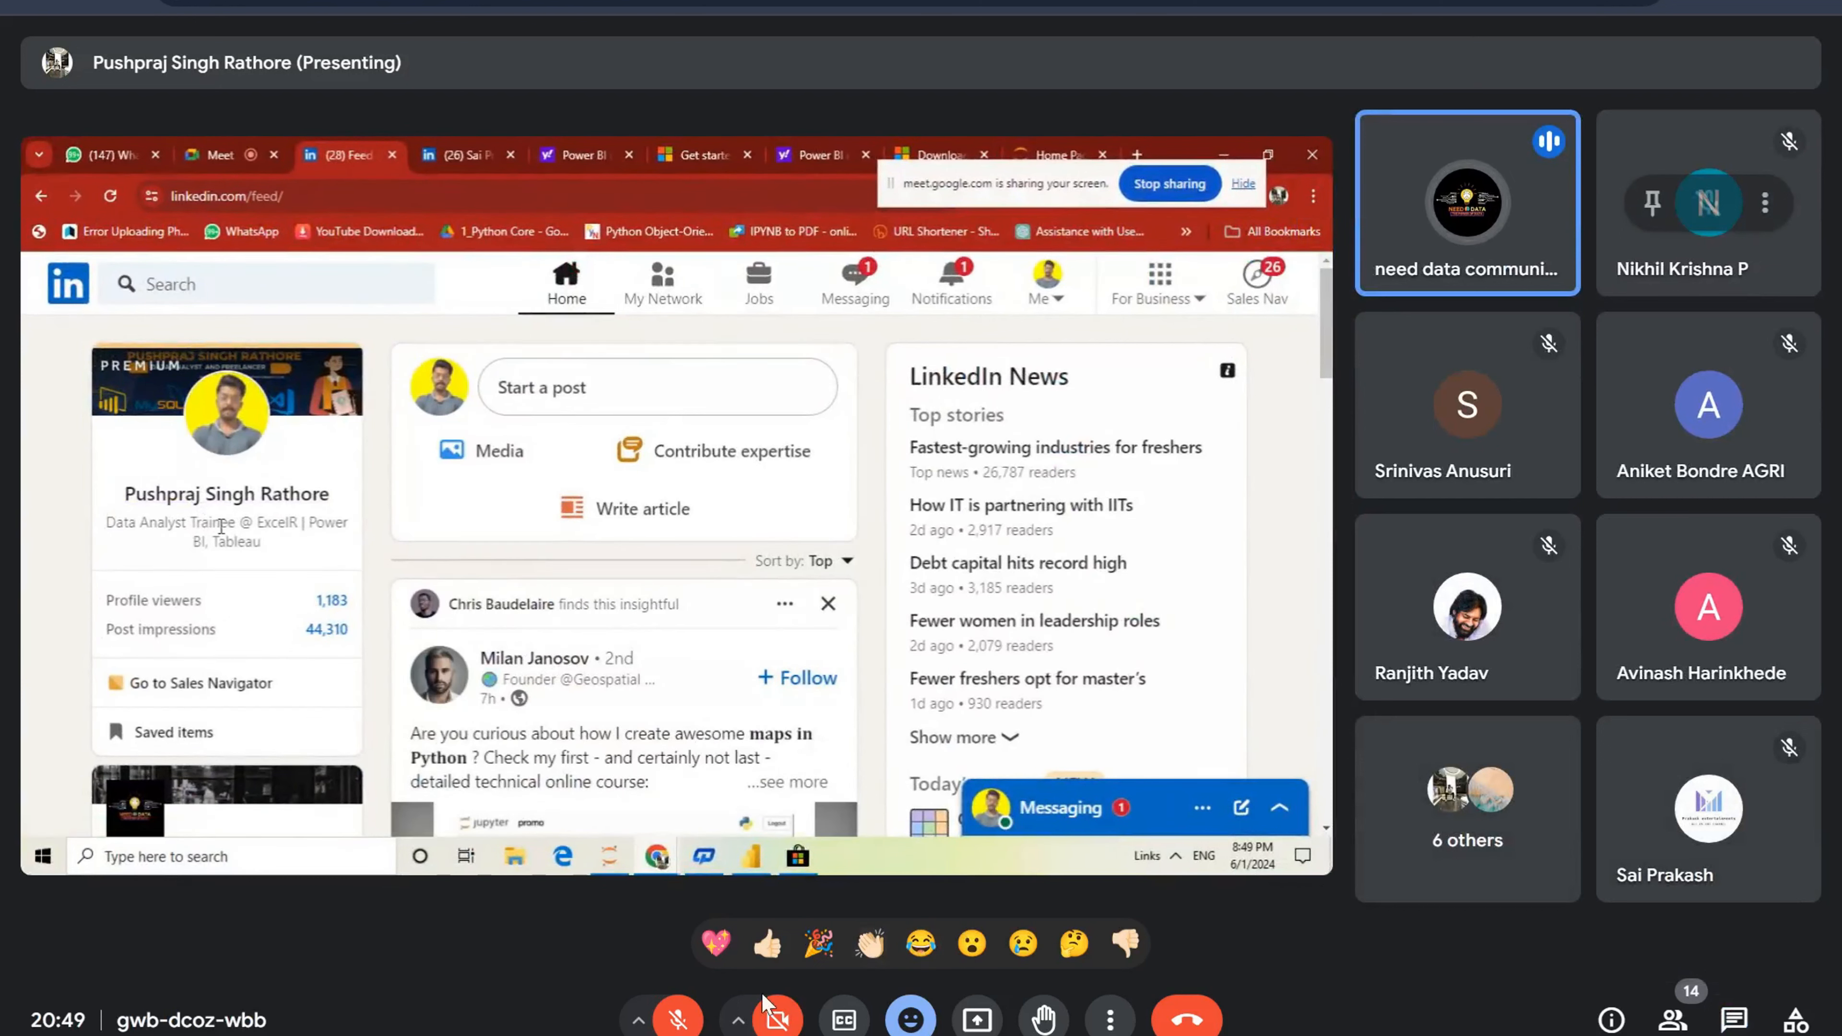
mouse_move(812, 656)
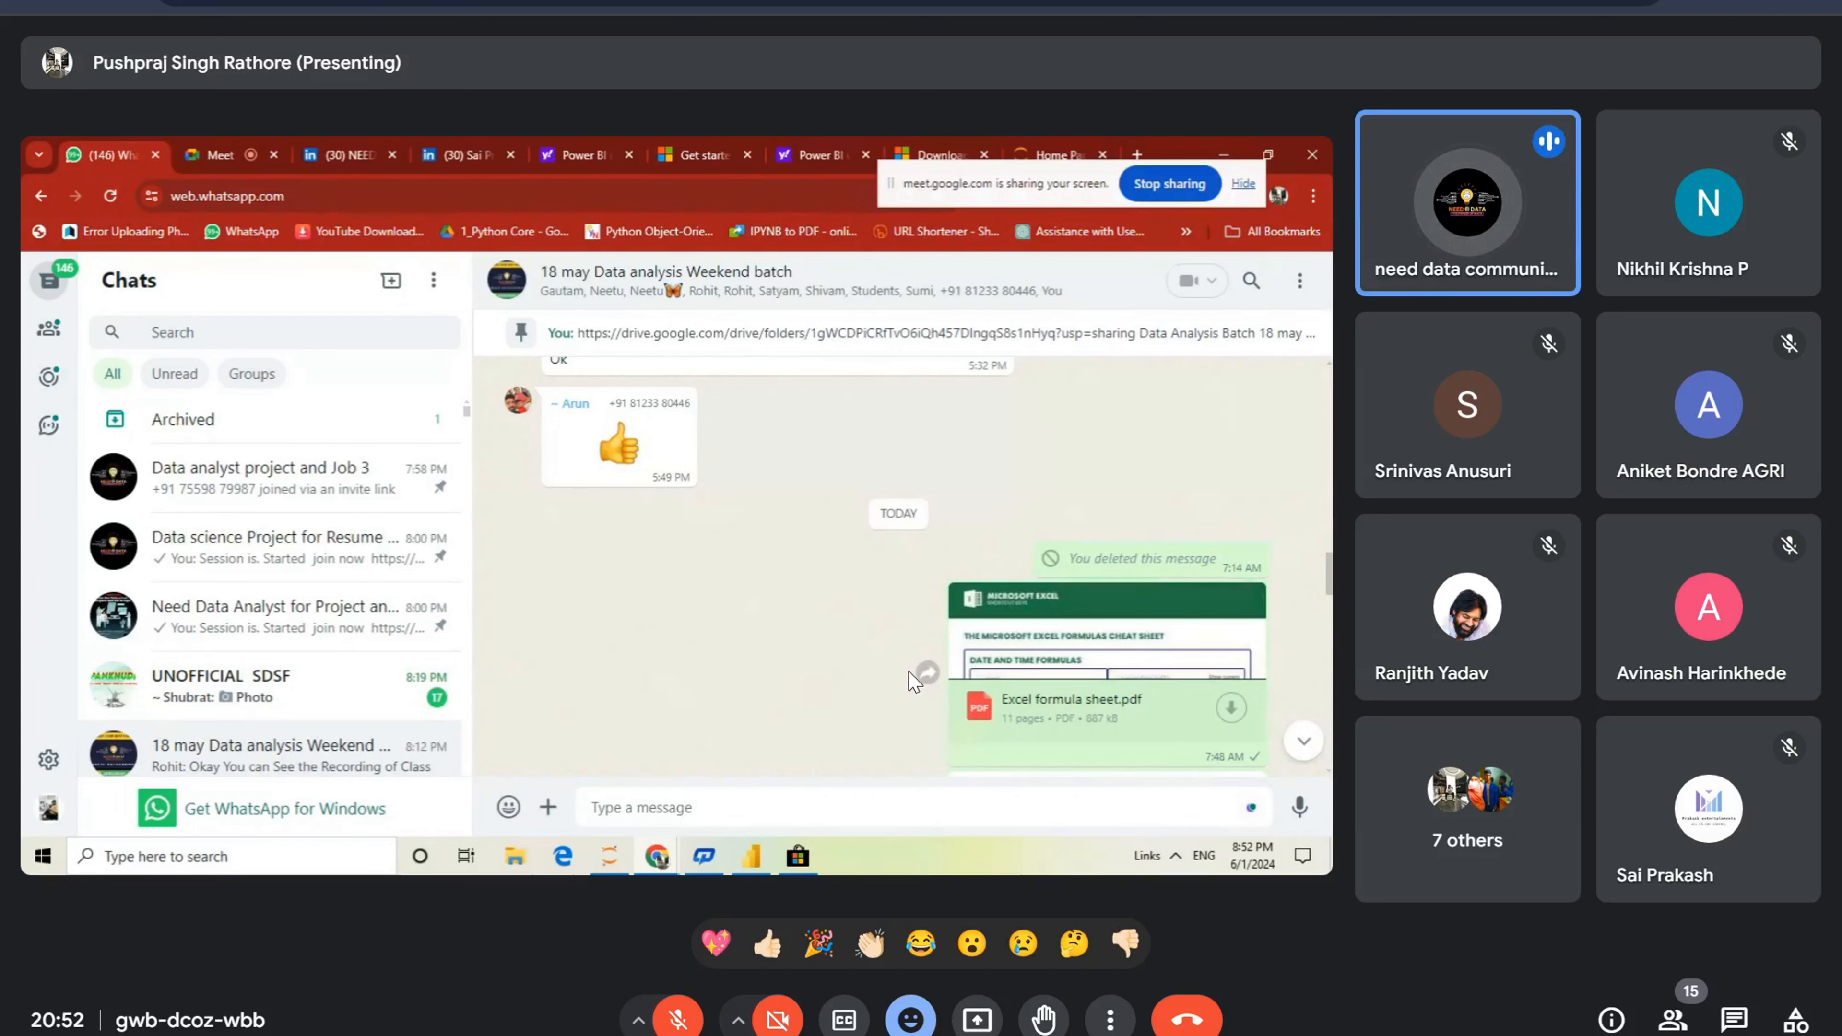
scroll(914, 683, "up", 5)
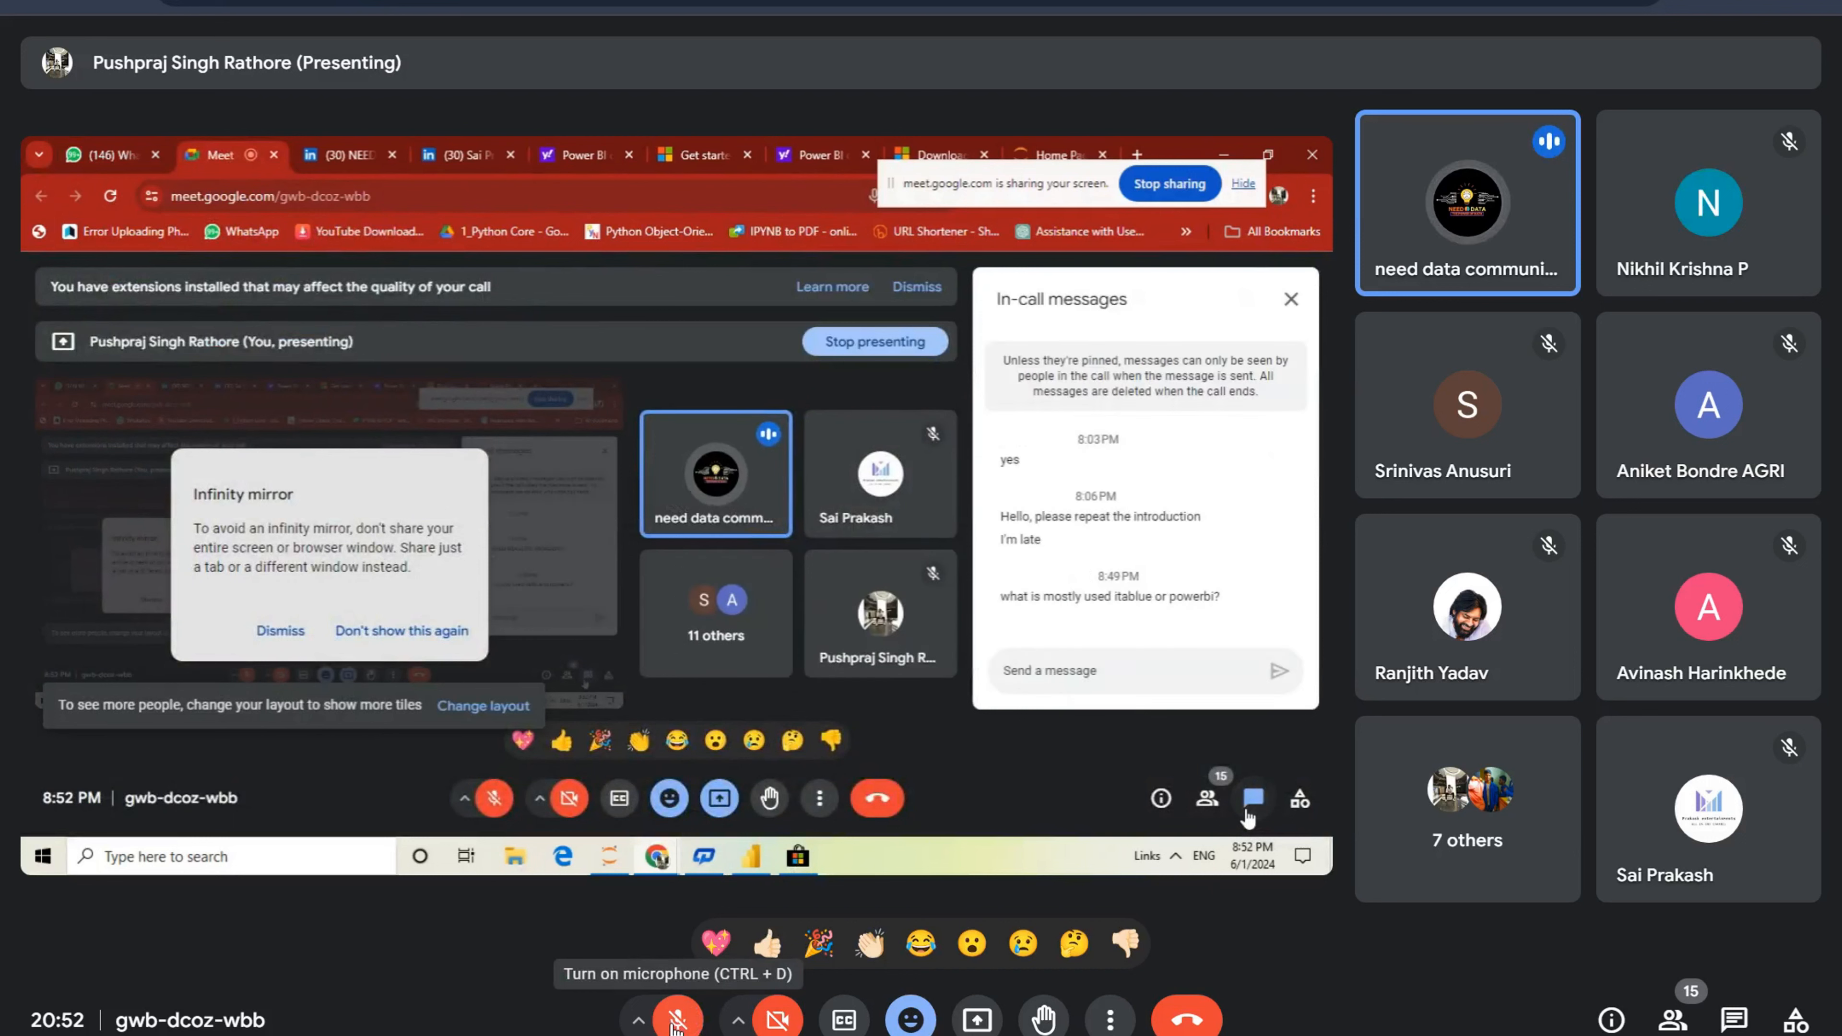
Step: Unmute the meeting microphone to speak, and mute it again when done
left_click(676, 1012)
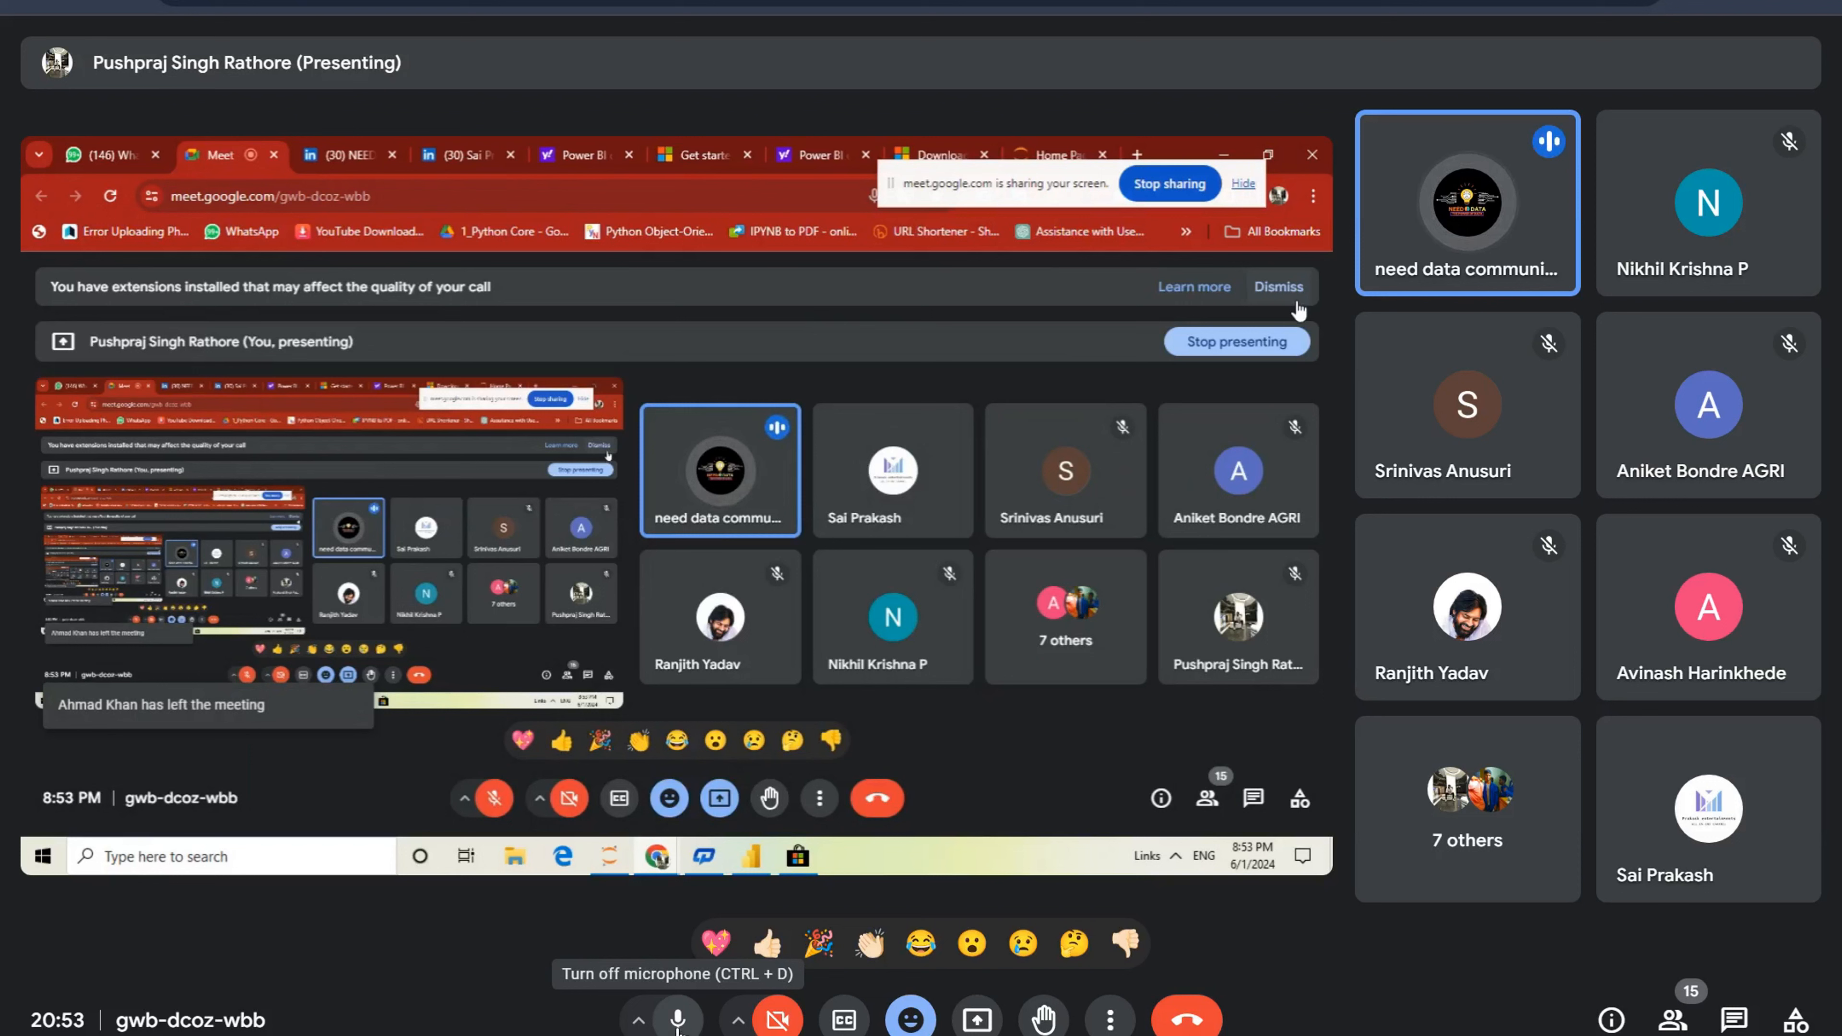
left_click(677, 1023)
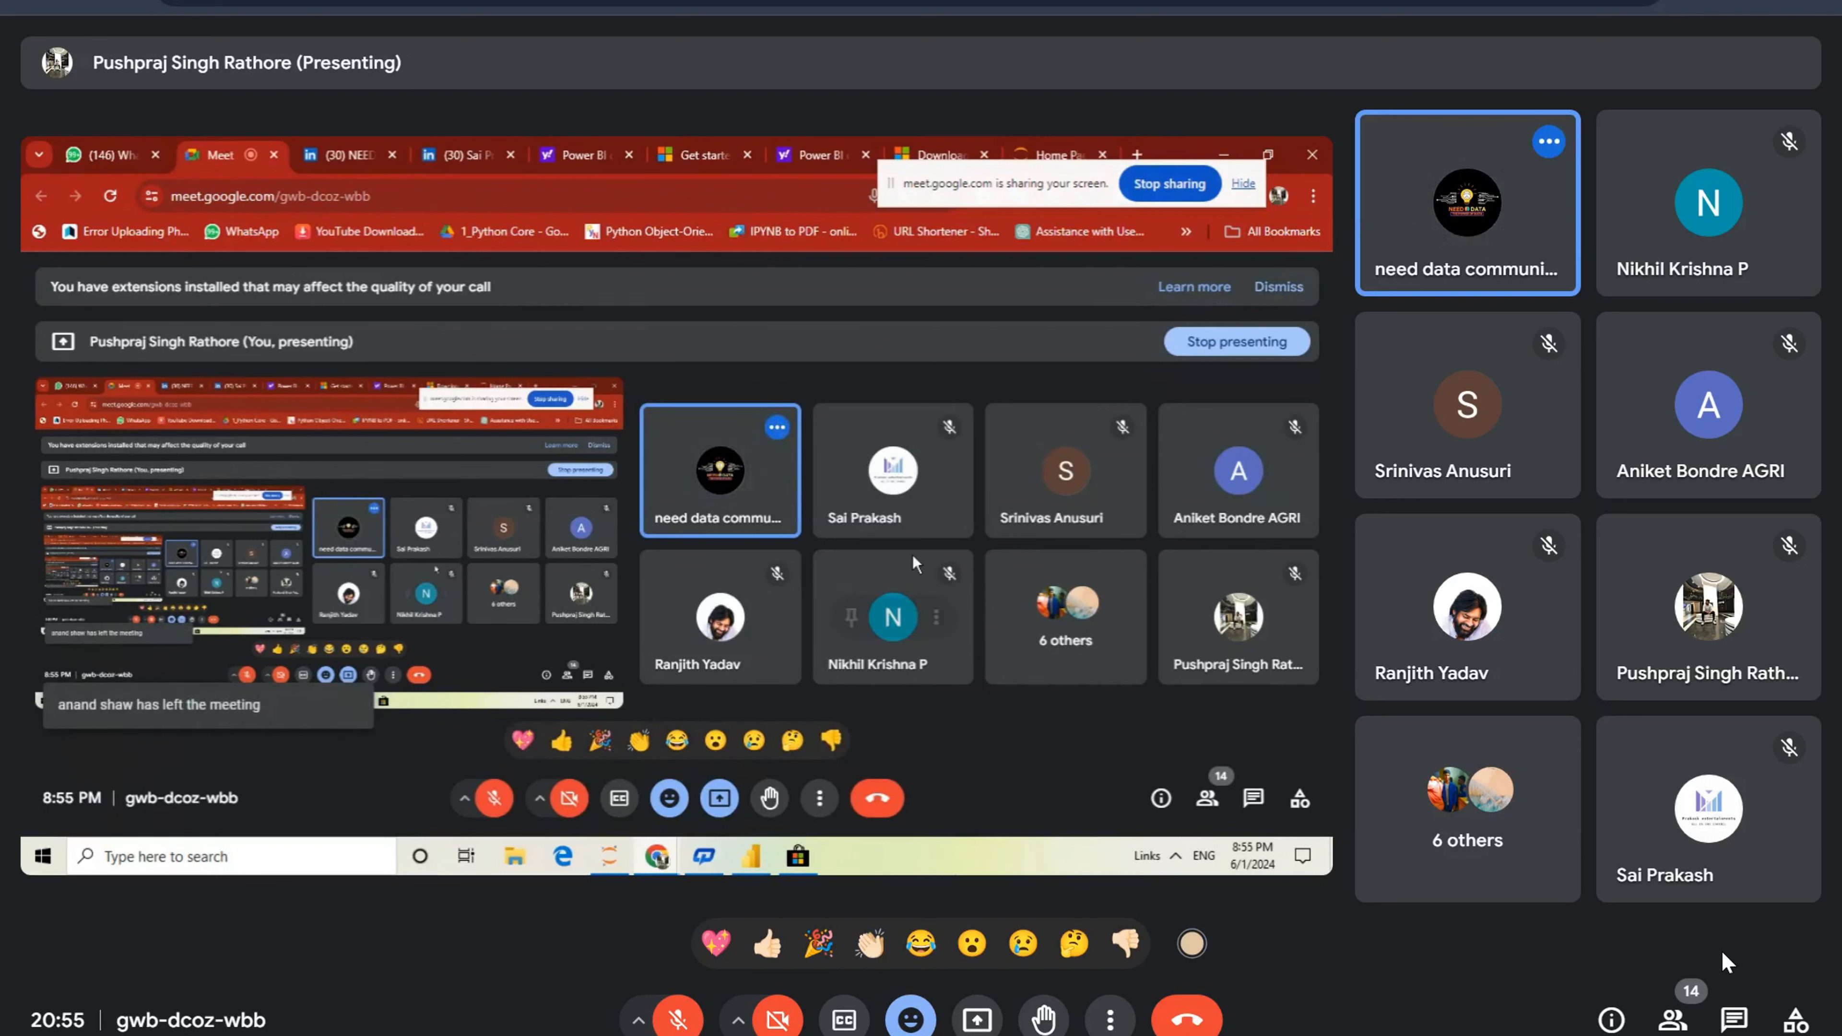
Step: Review the presenter's in-call messages and the list of people in the meeting, and close the side pane
left_click(1250, 805)
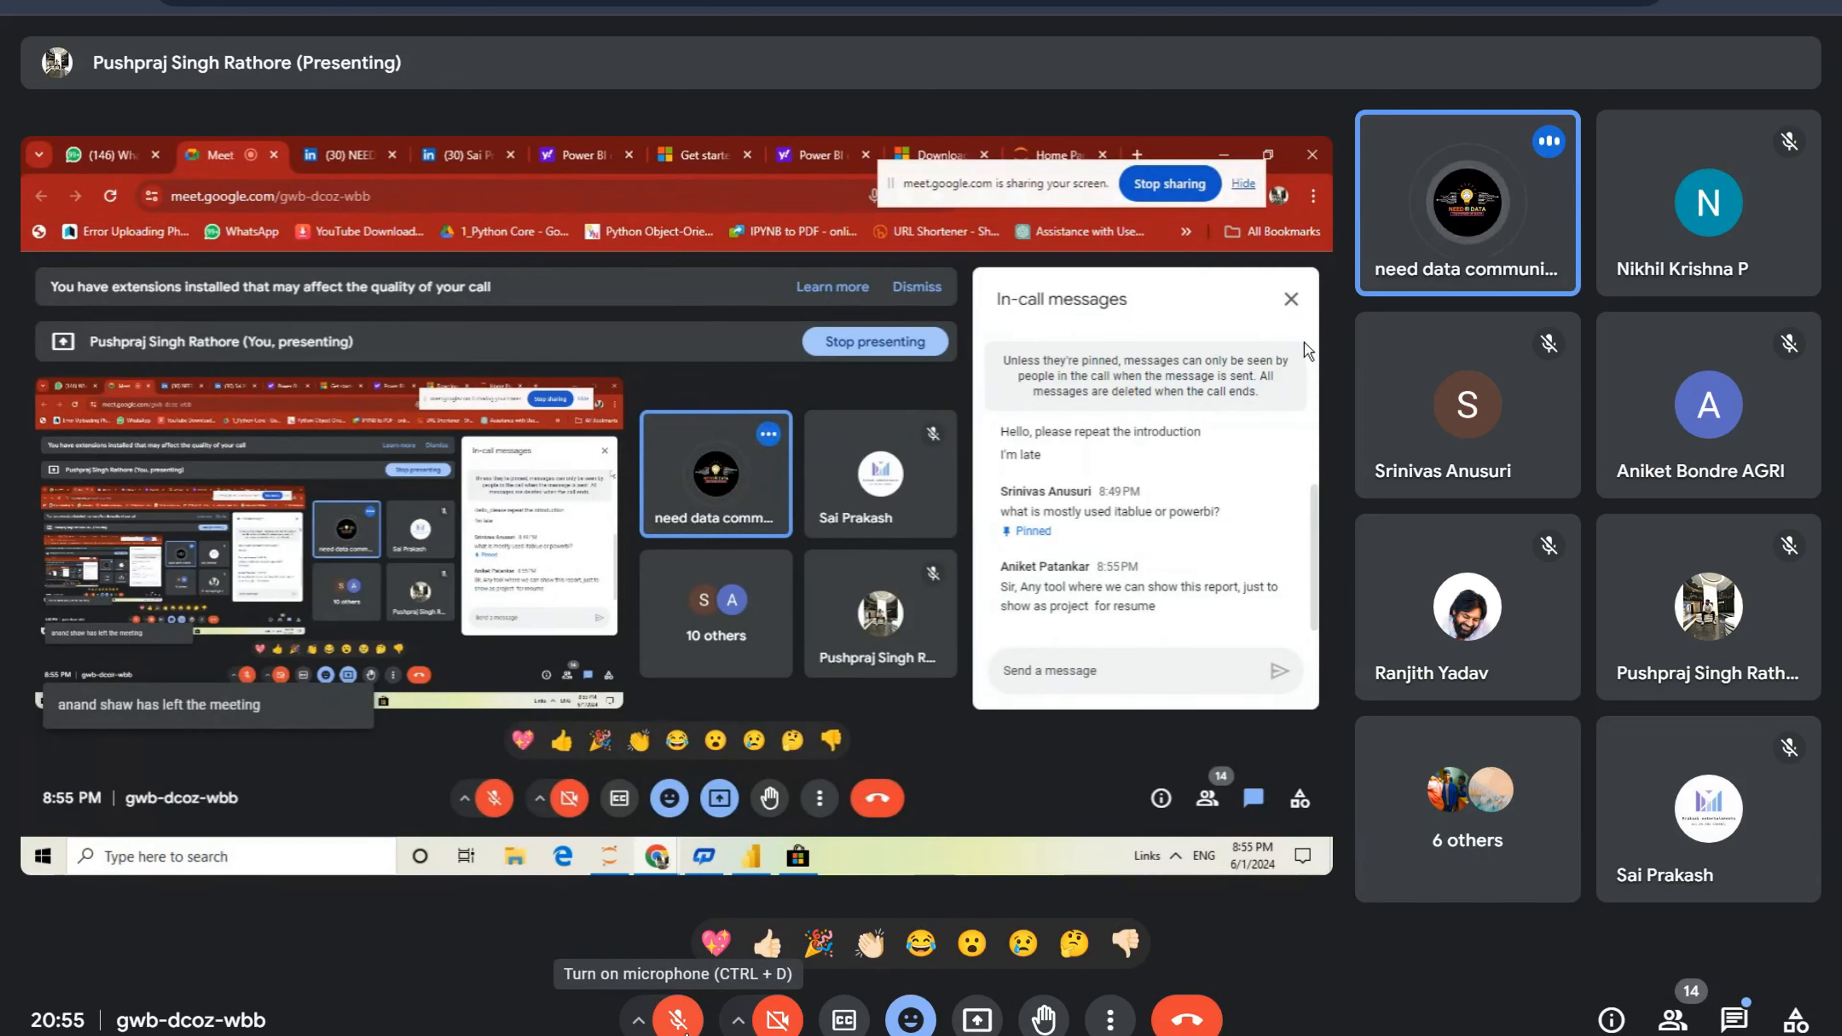
left_click(1292, 300)
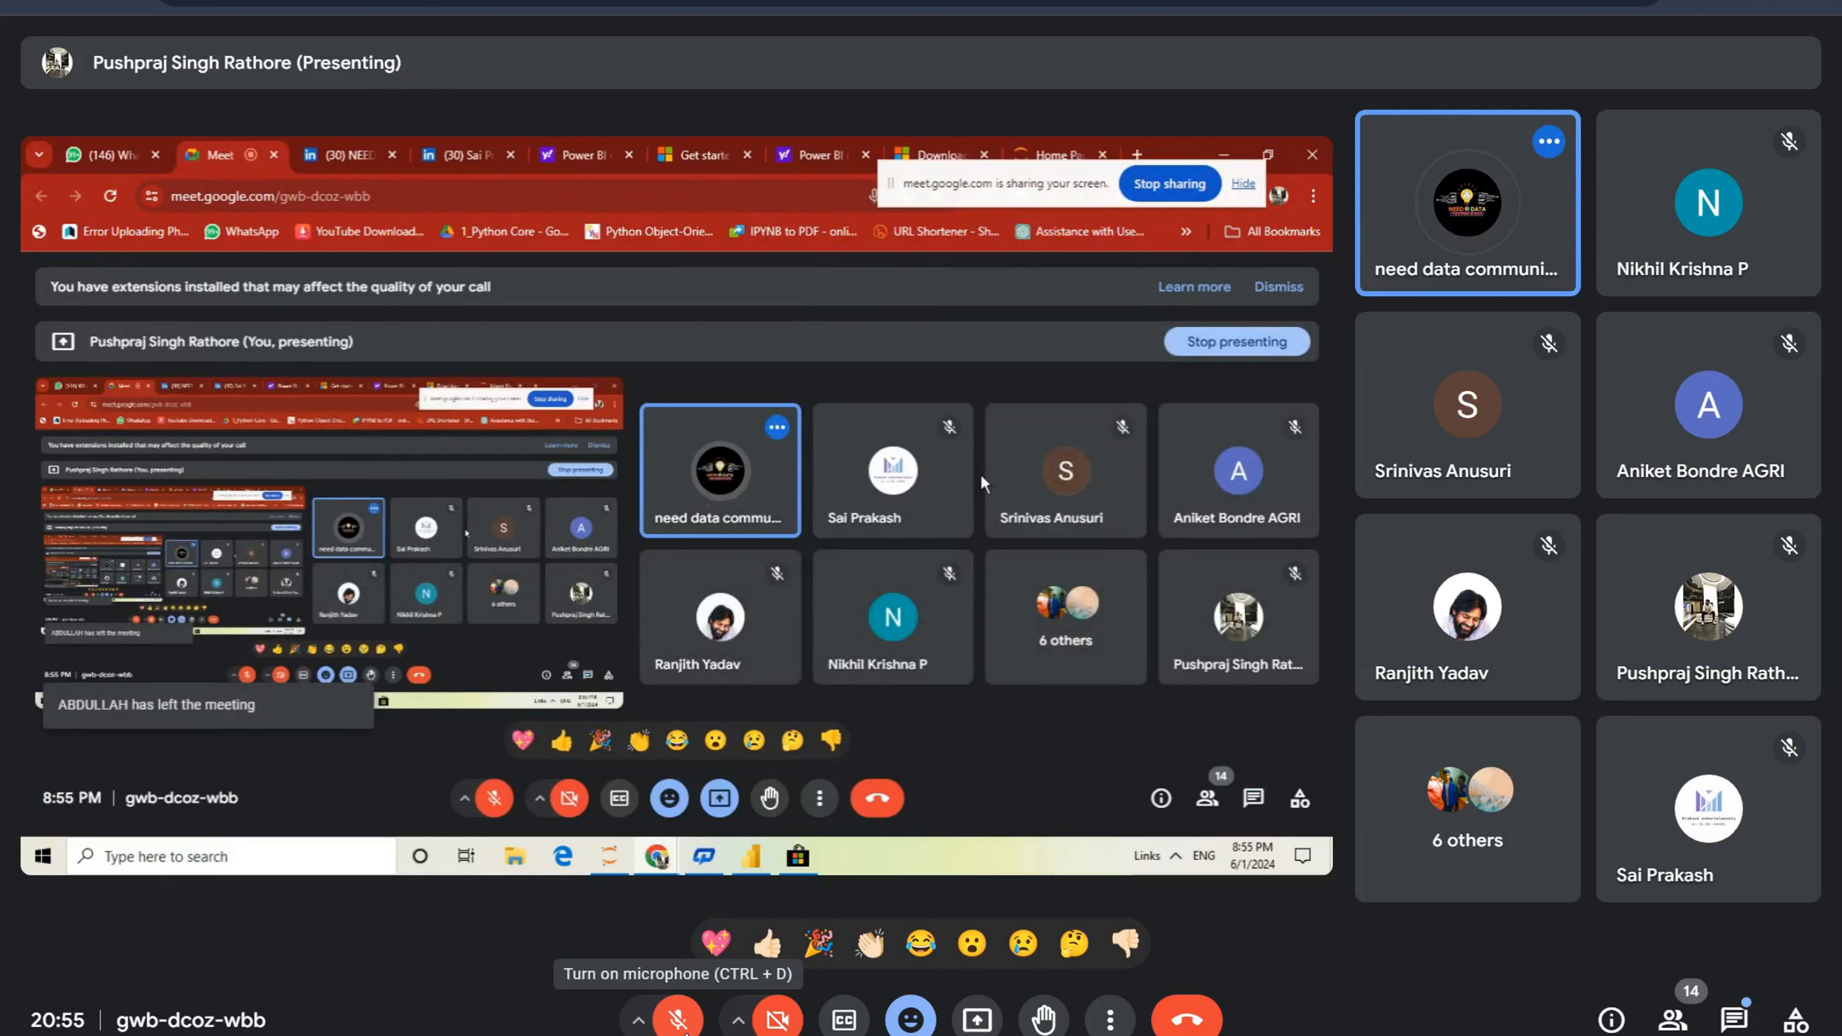
left_click(1255, 800)
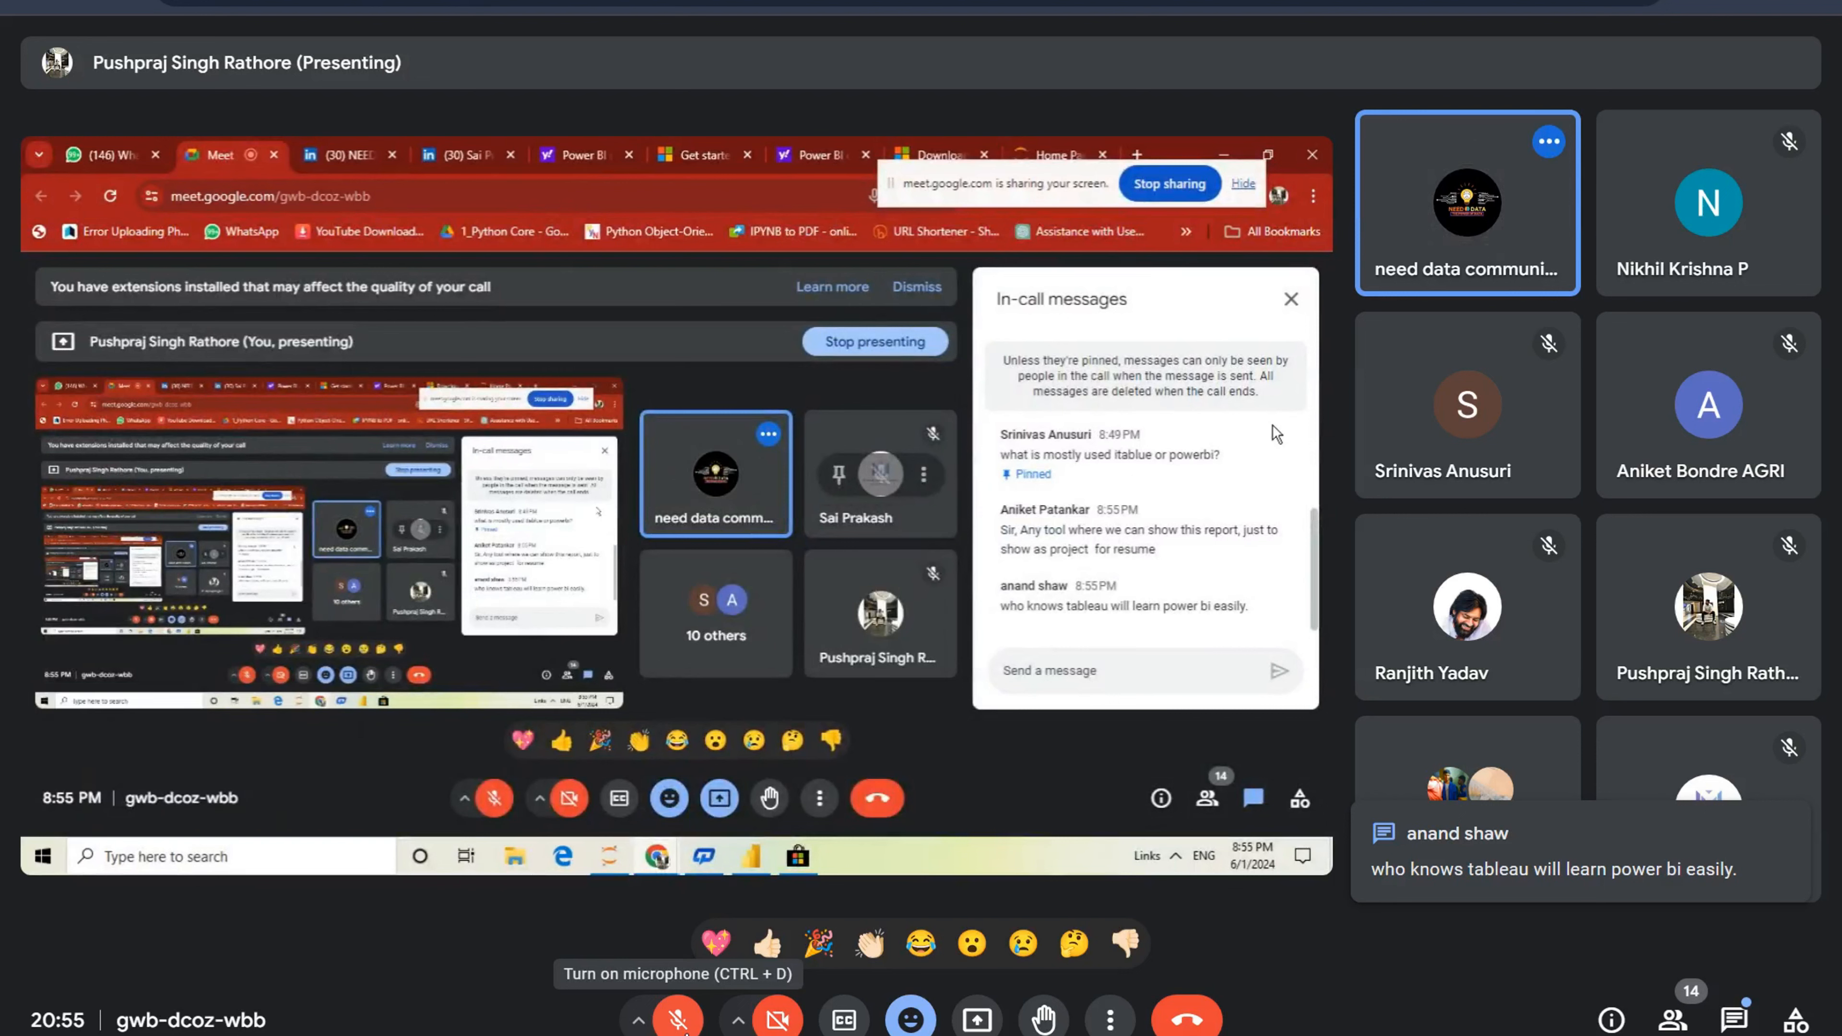
left_click(1301, 294)
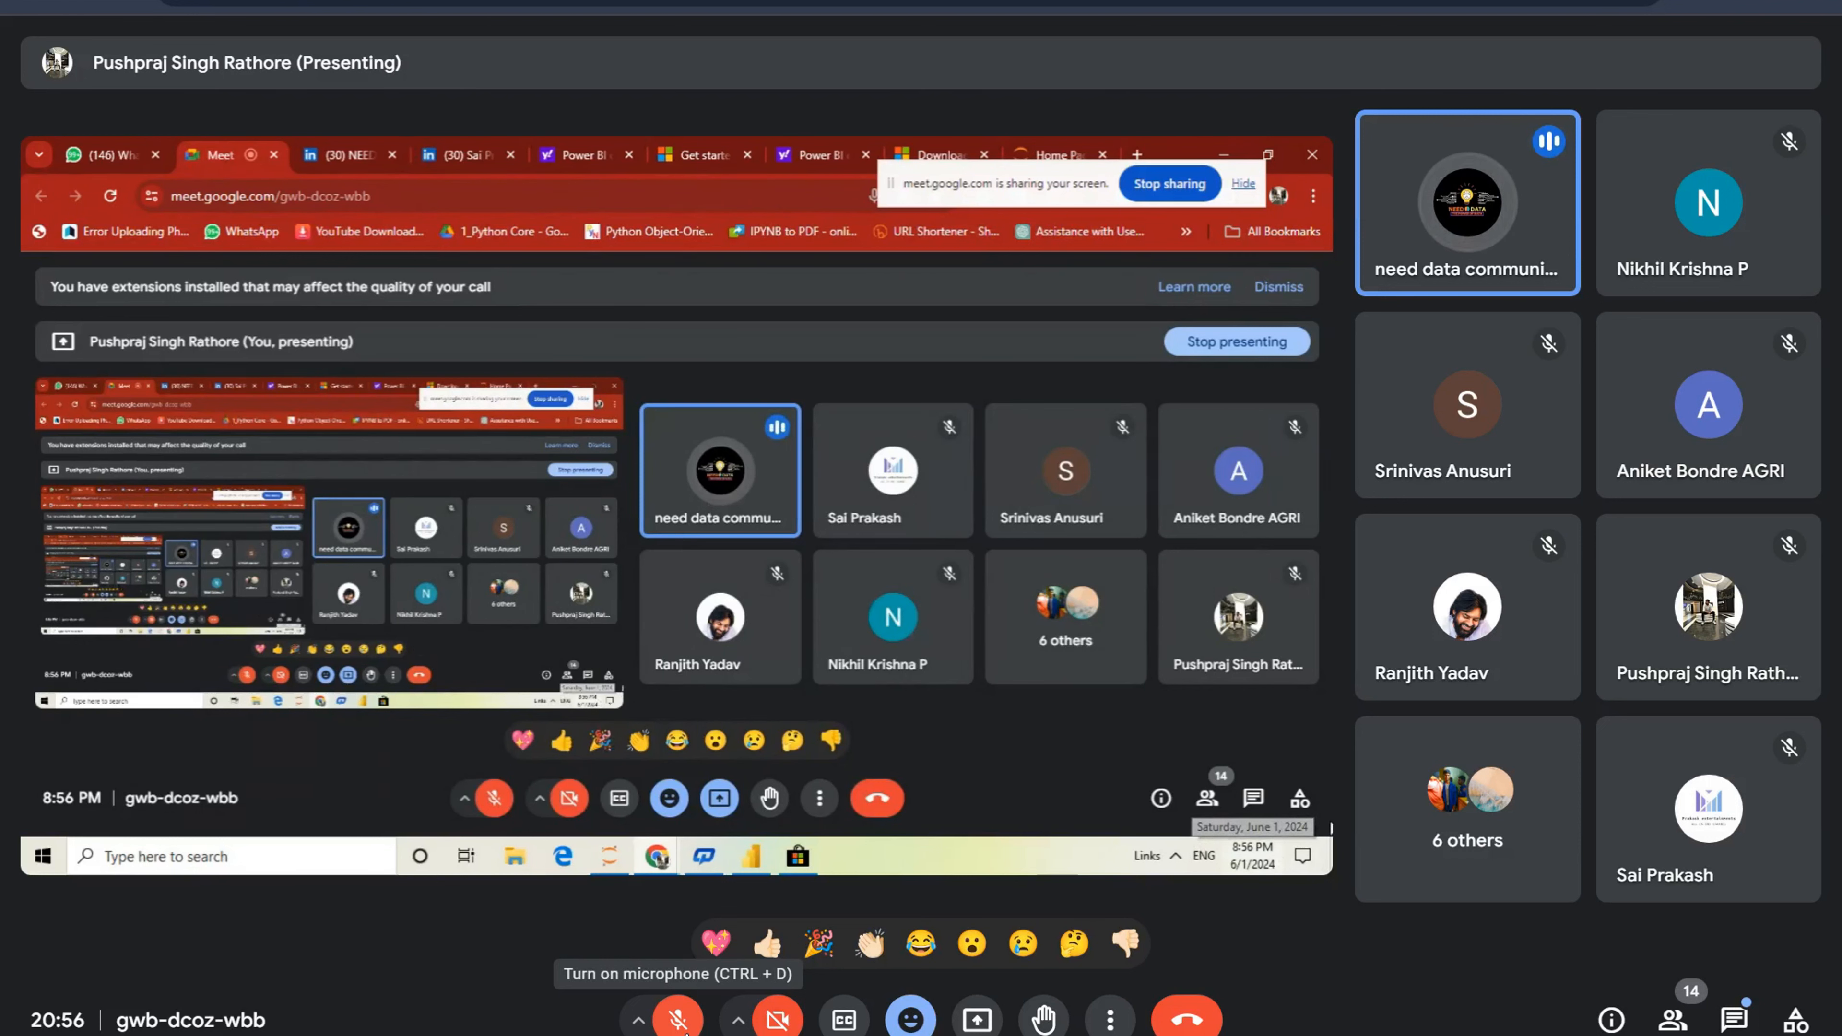
left_click(1217, 801)
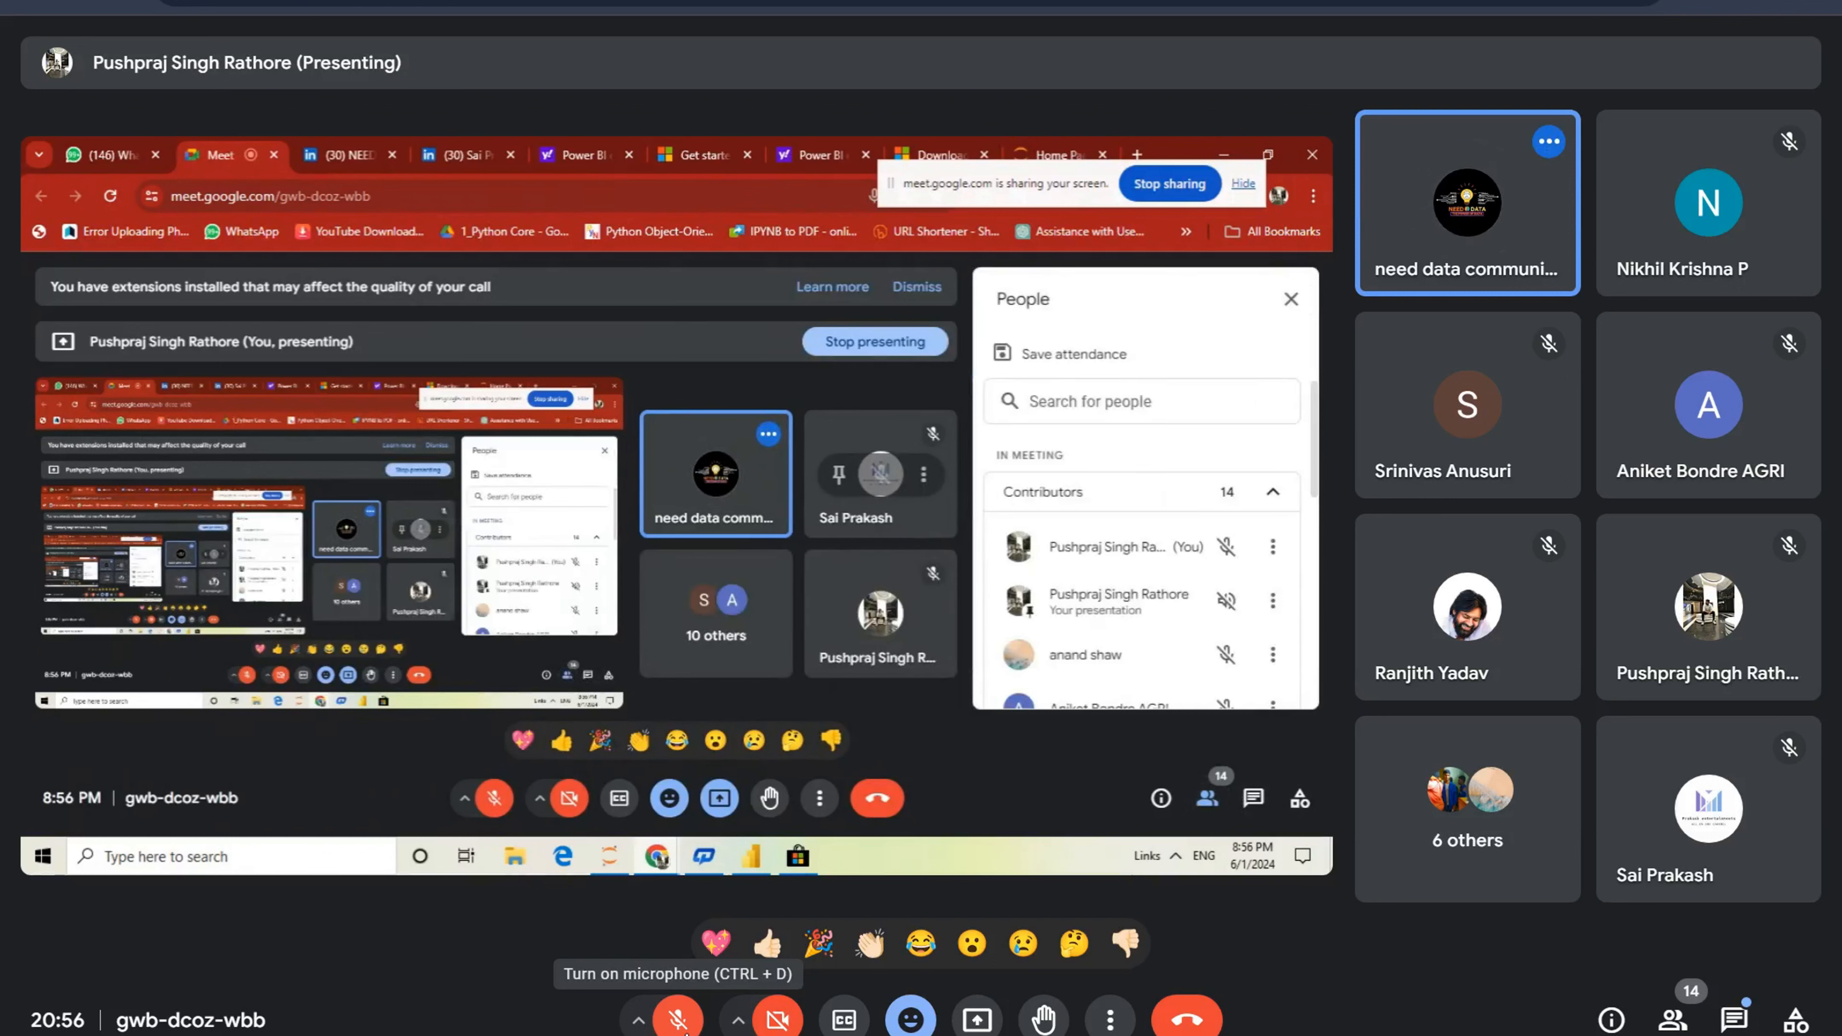
left_click(1291, 299)
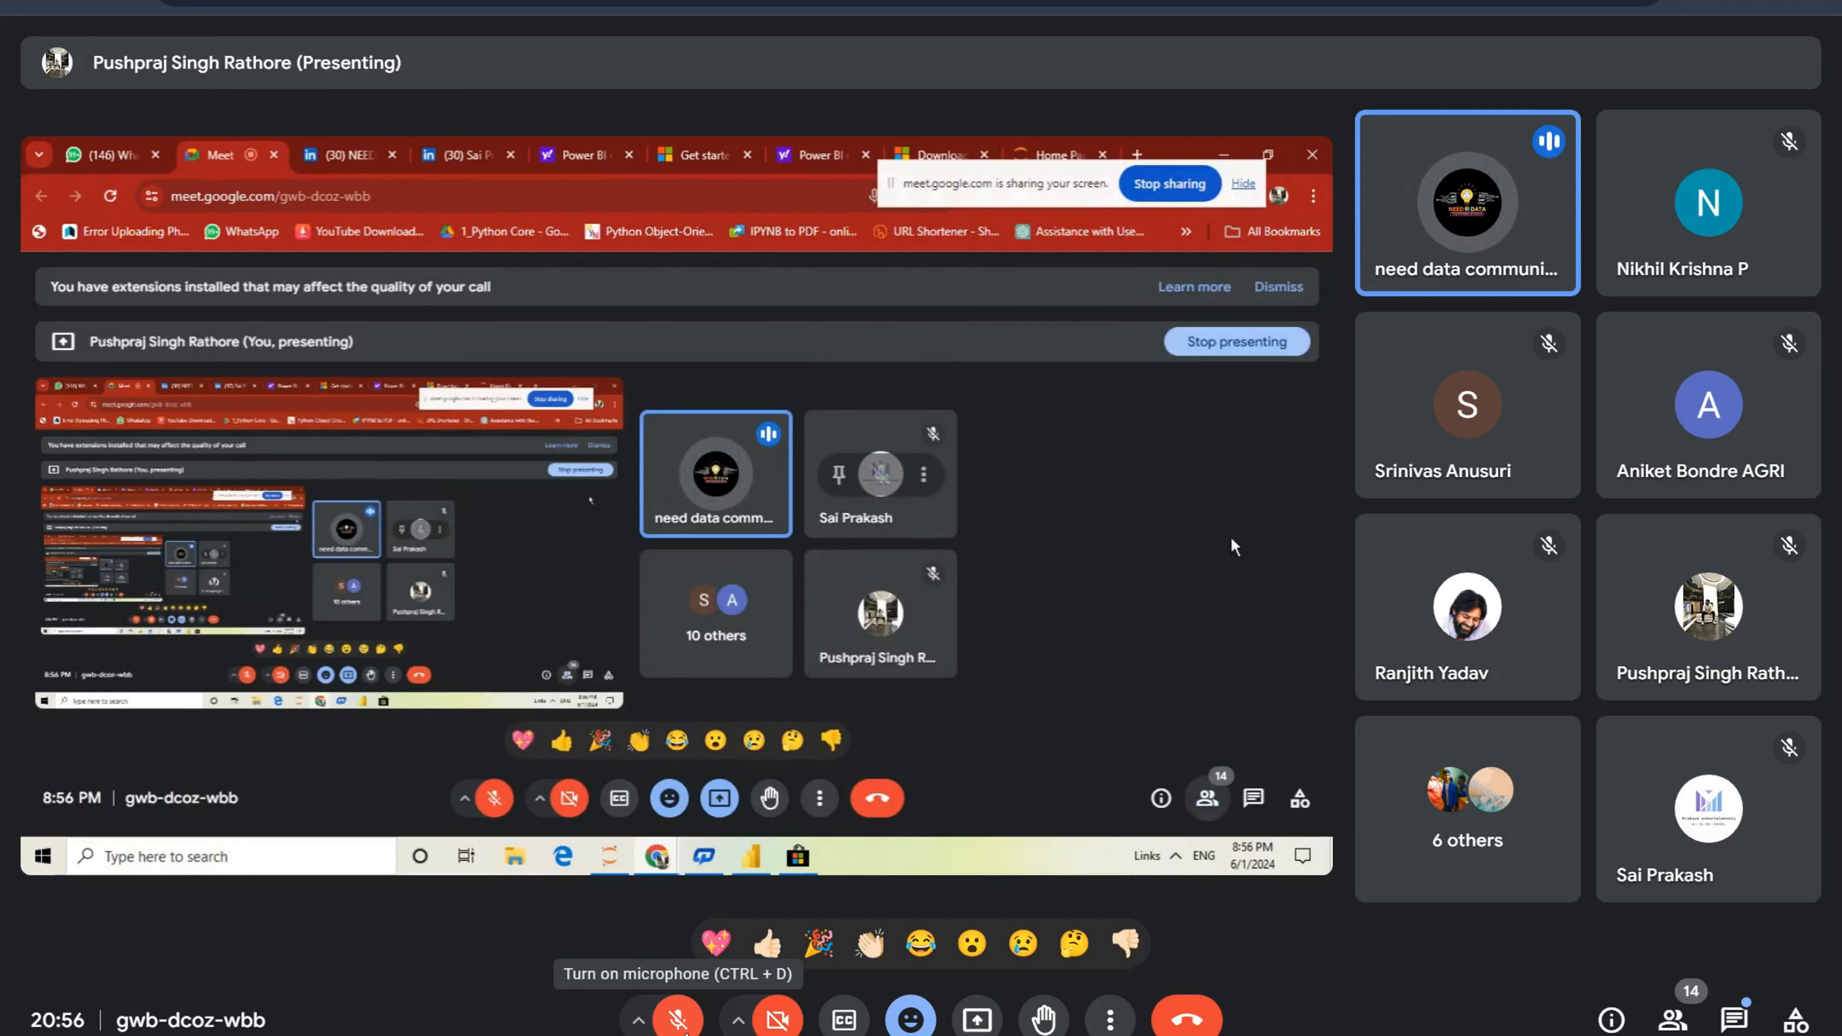
left_click(1253, 798)
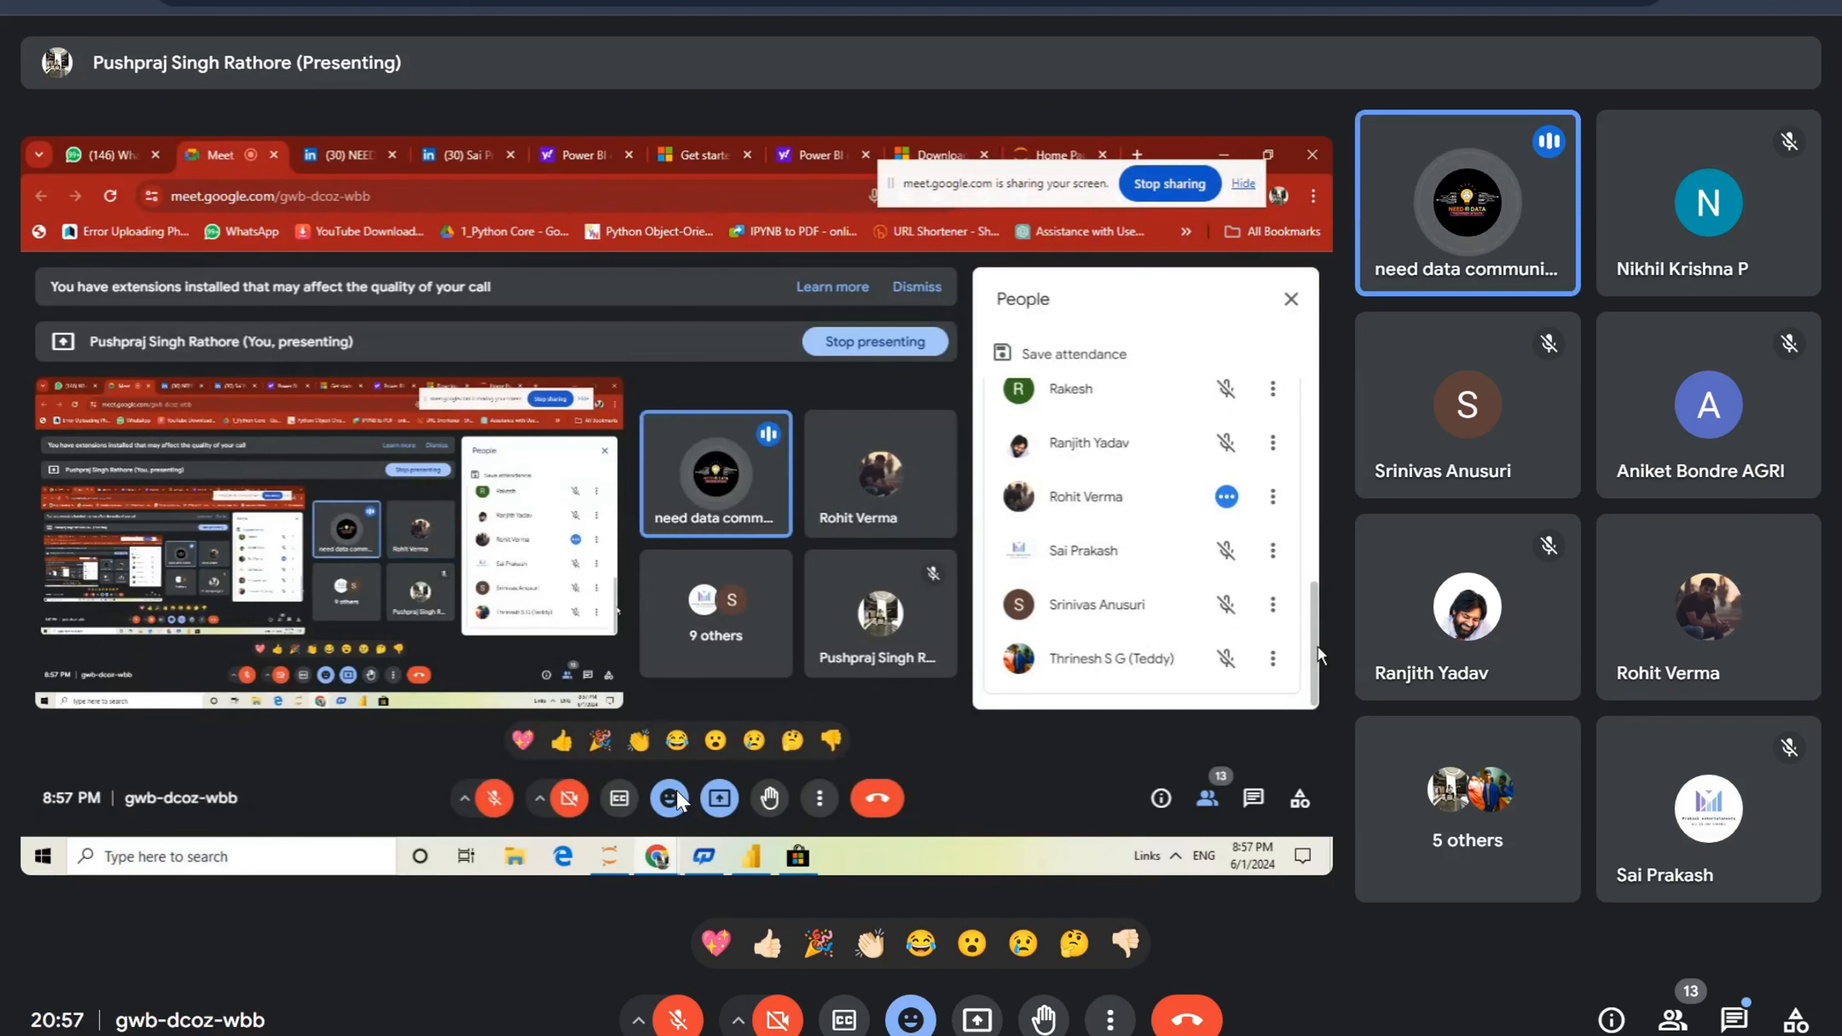
left_click_drag(1316, 644, 1301, 483)
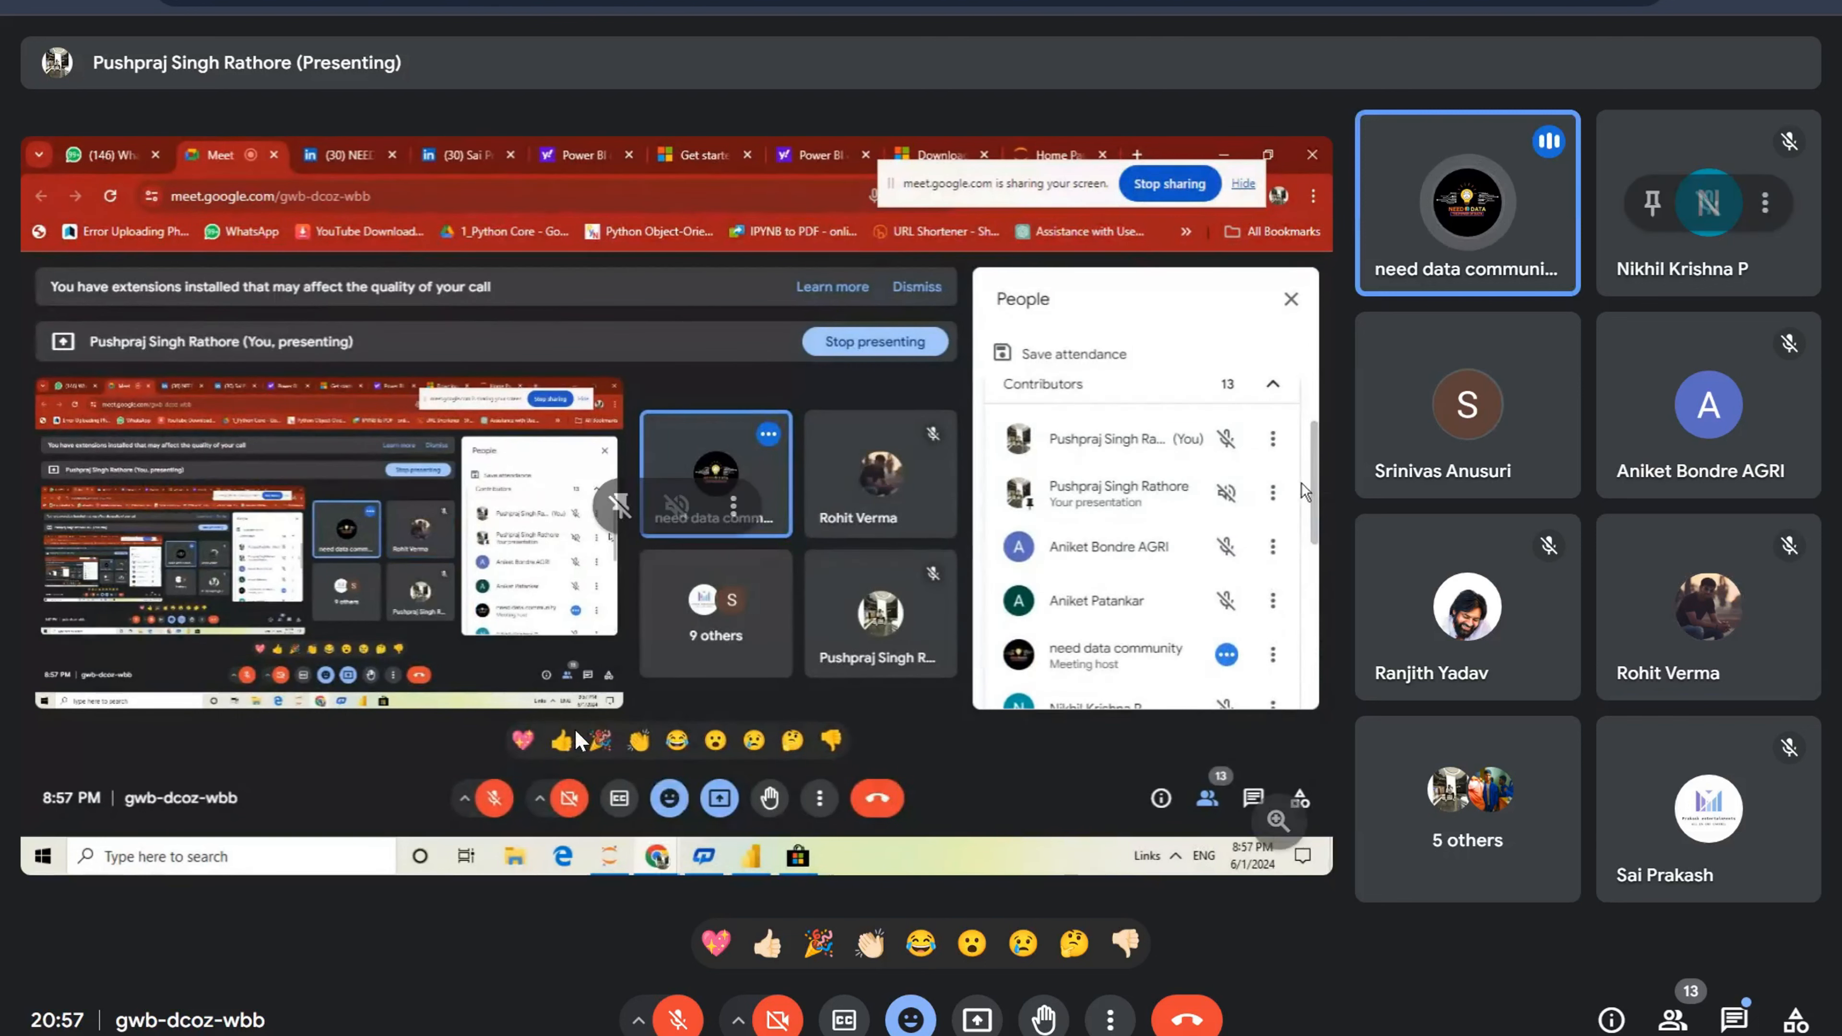
left_click(1291, 298)
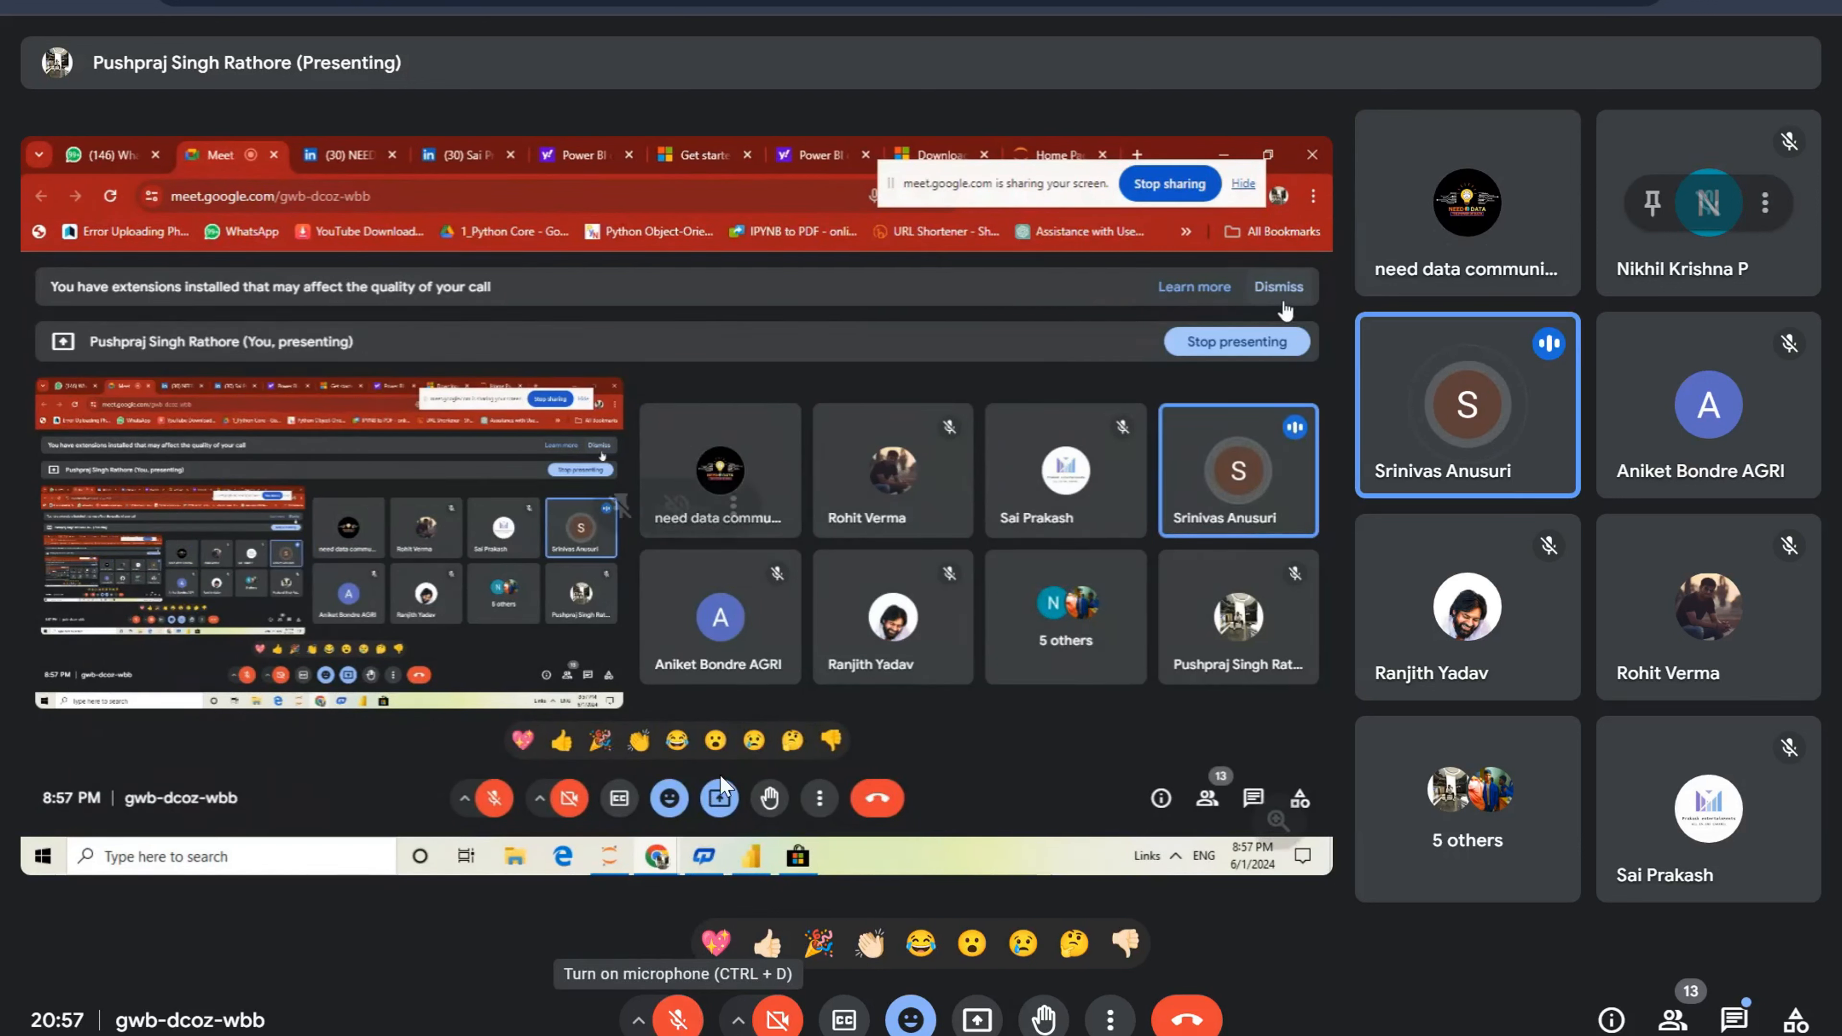
Step: Turn the meeting microphone on for a spoken reply and turn it off again
left_click(677, 1022)
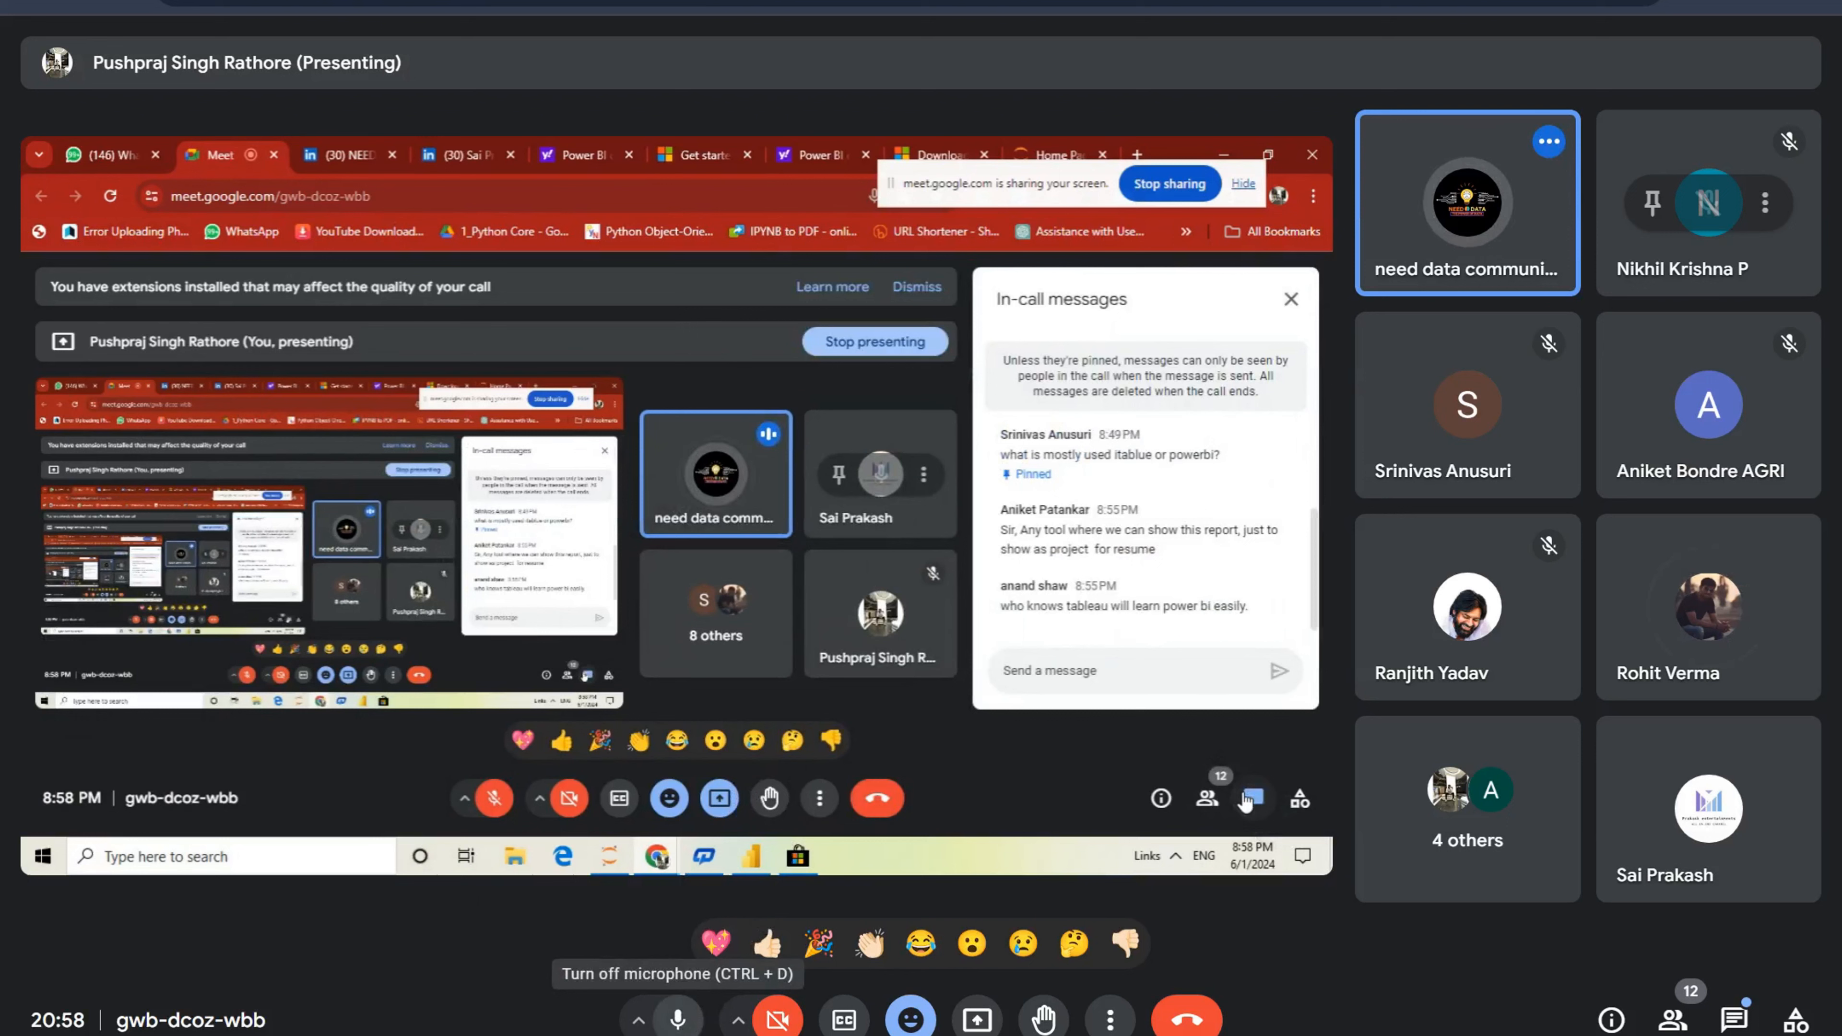
left_click(678, 1019)
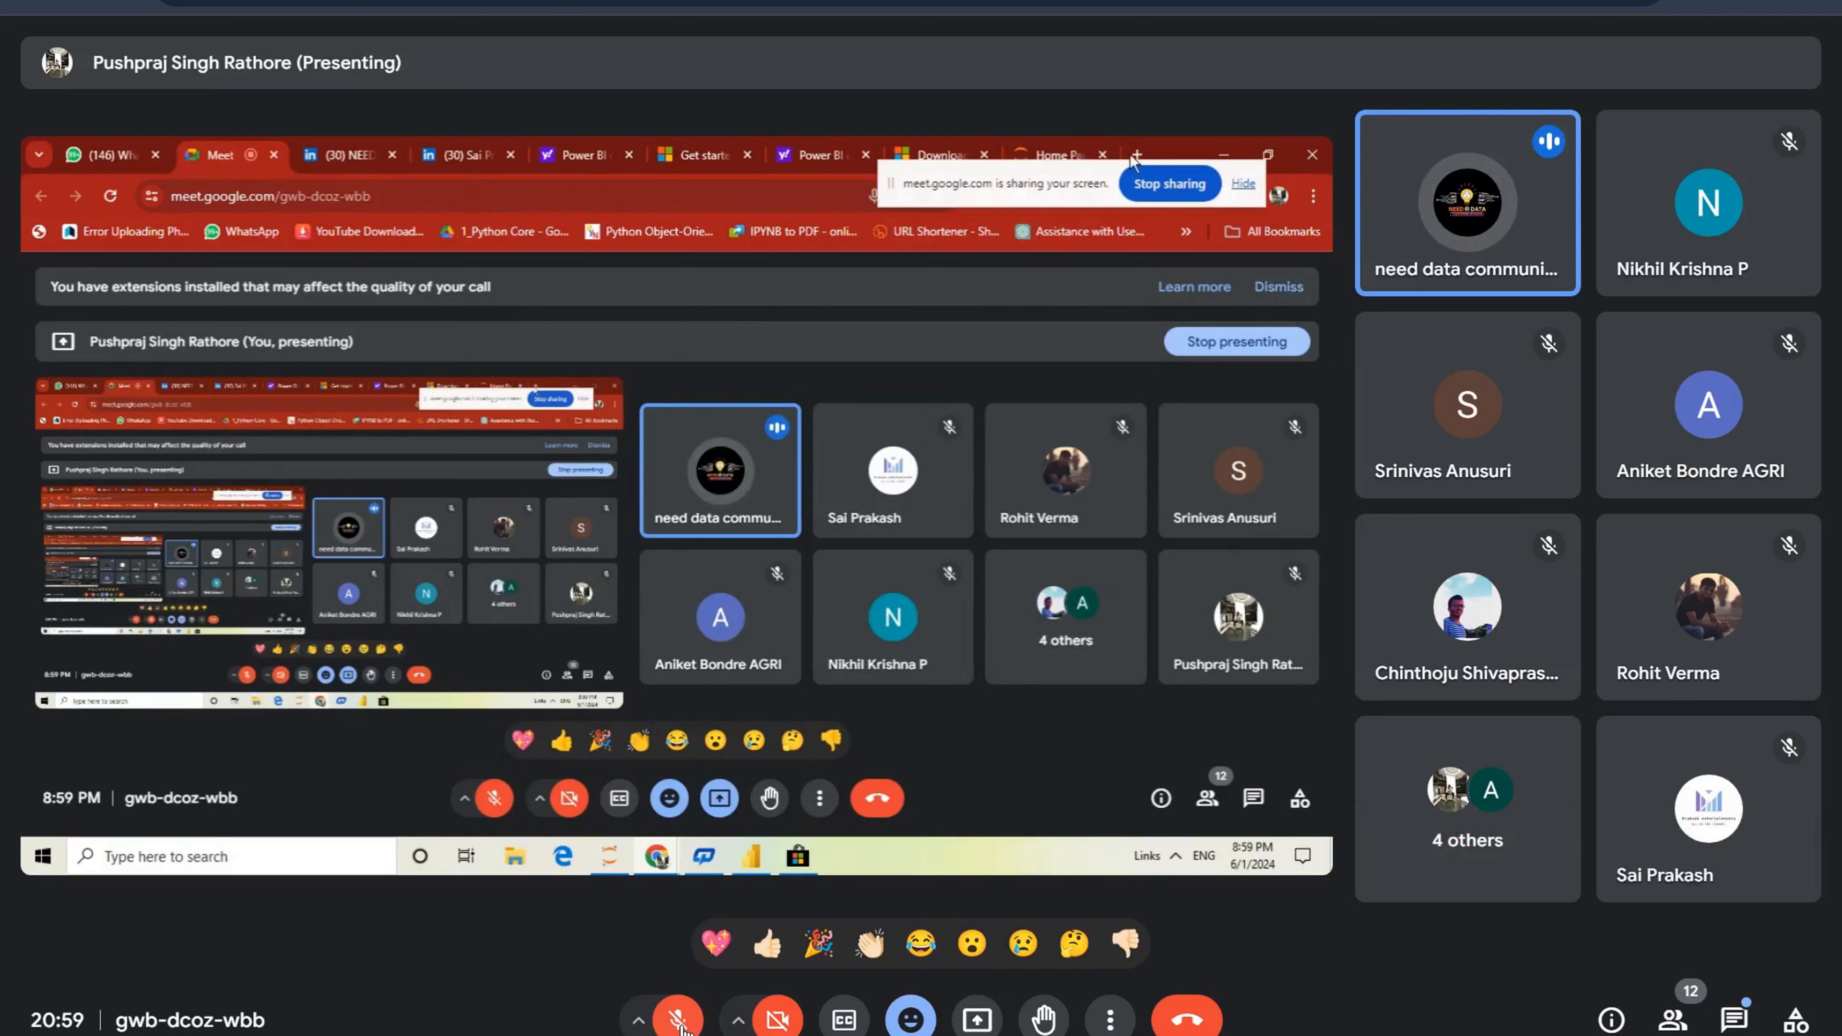
Step: Move the screen-sharing notice clear of the browser tabs and check the available meeting activities
left_click_drag(990, 212, 943, 225)
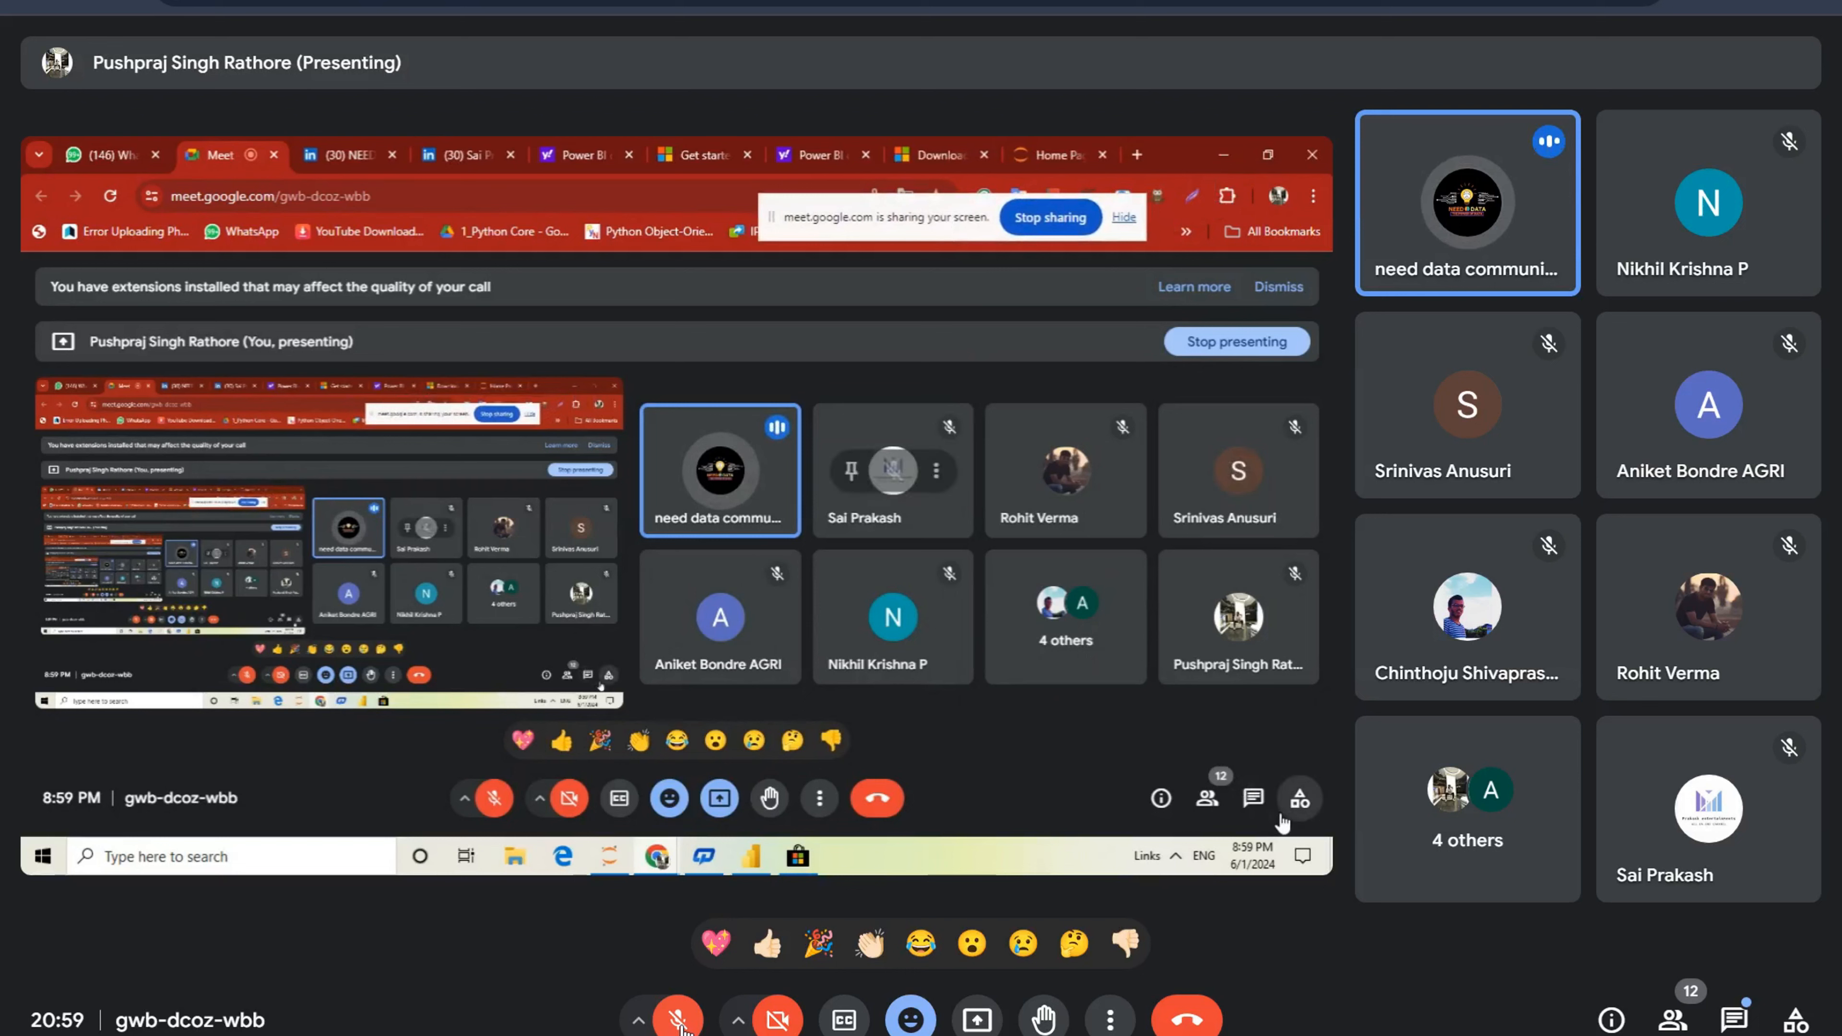
left_click(1298, 800)
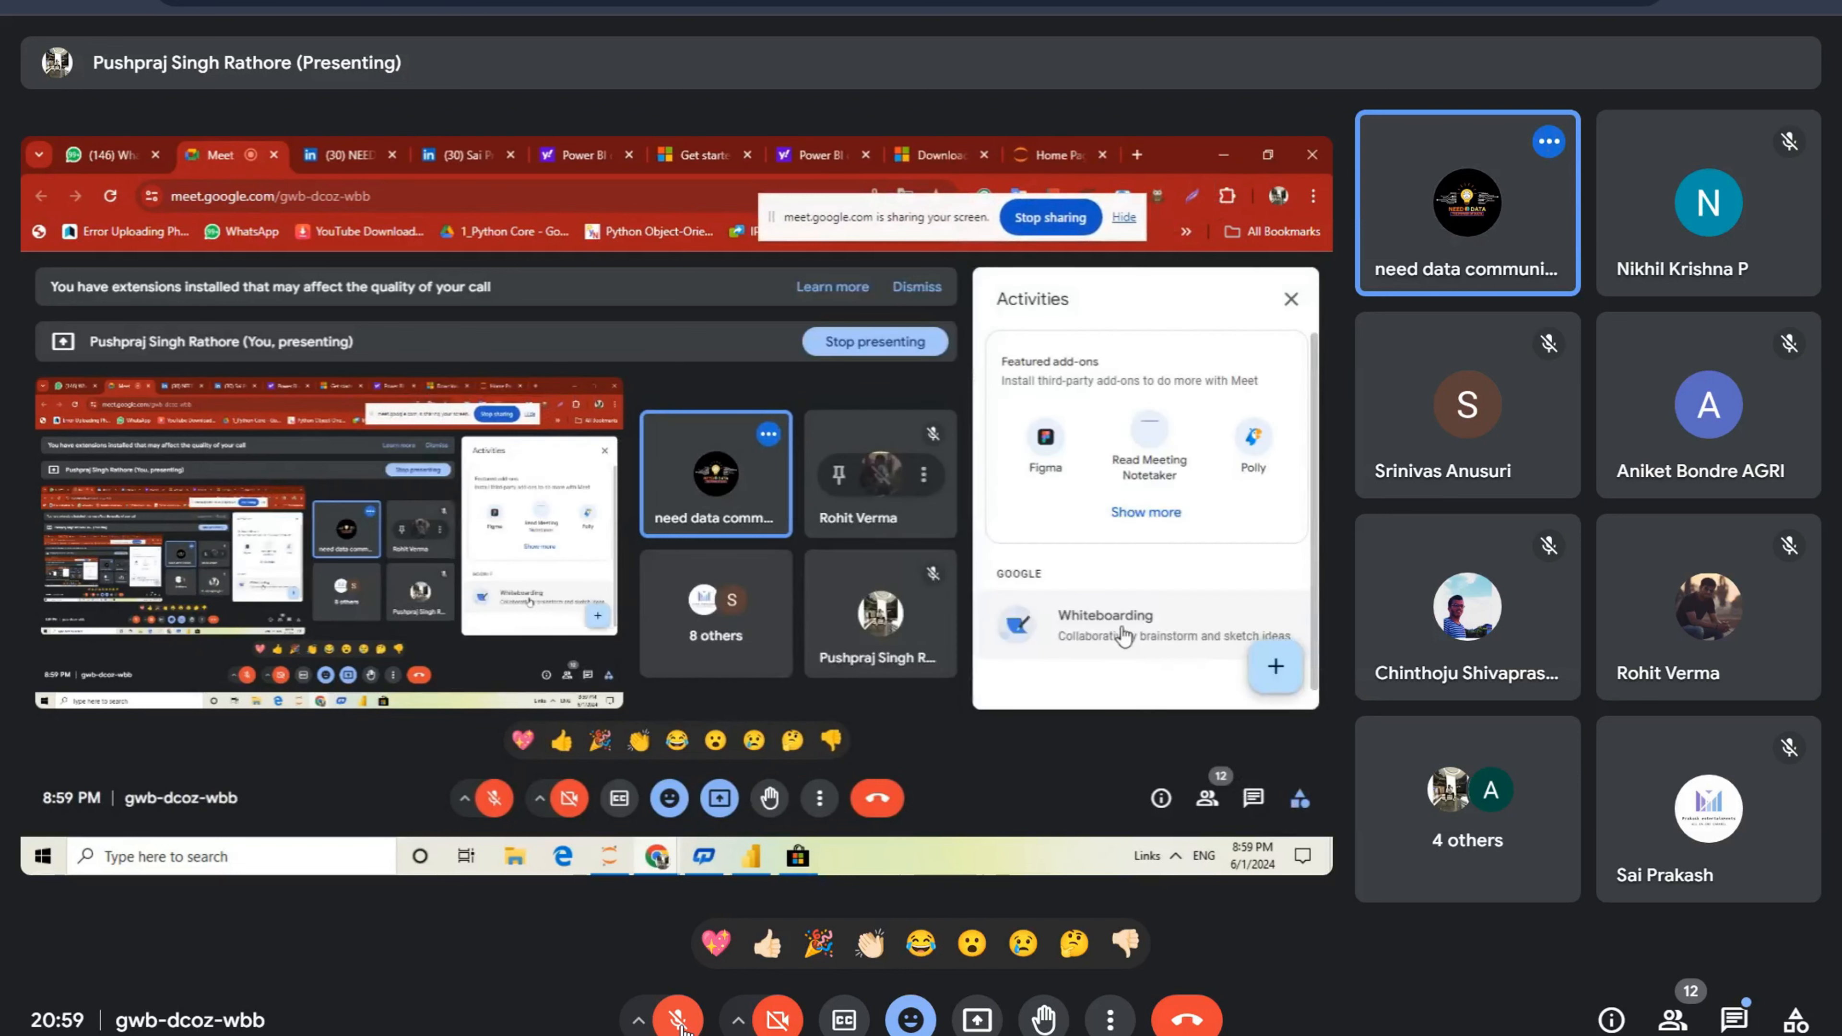
left_click(1291, 299)
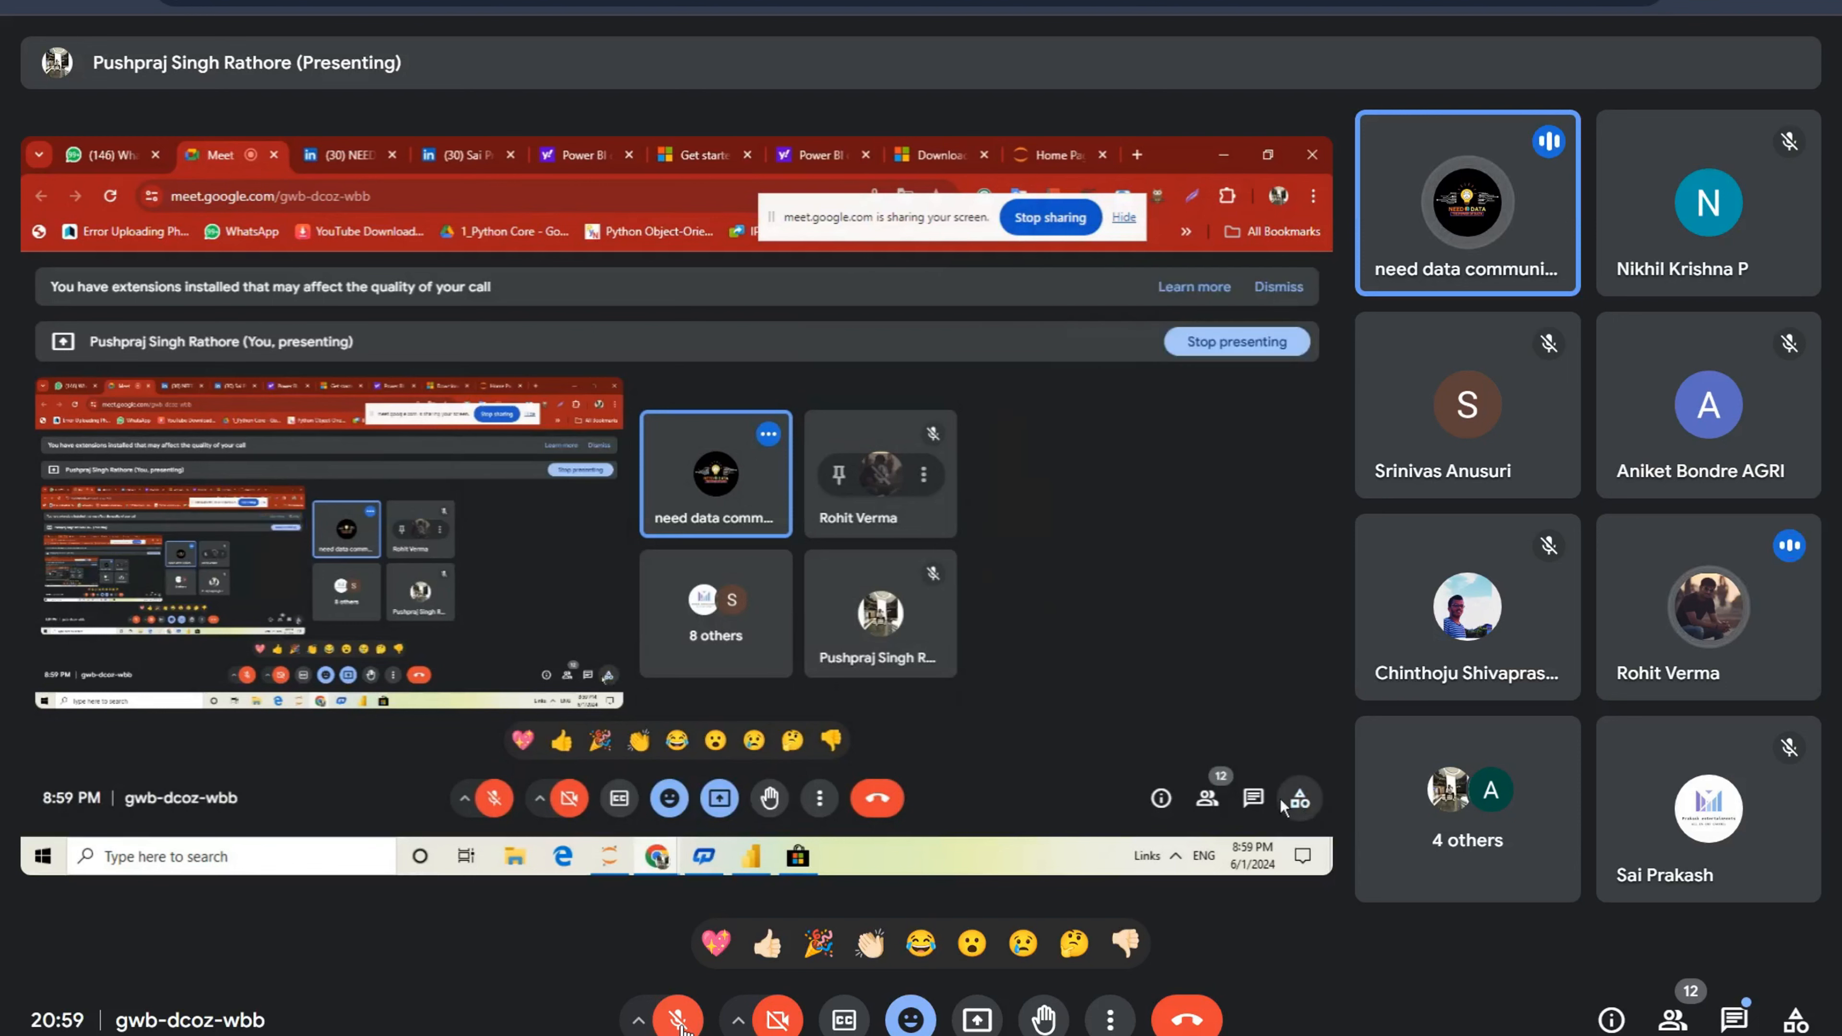
Step: Send the presenter's phone number to everyone as an in-call message and close the chat
left_click(1253, 798)
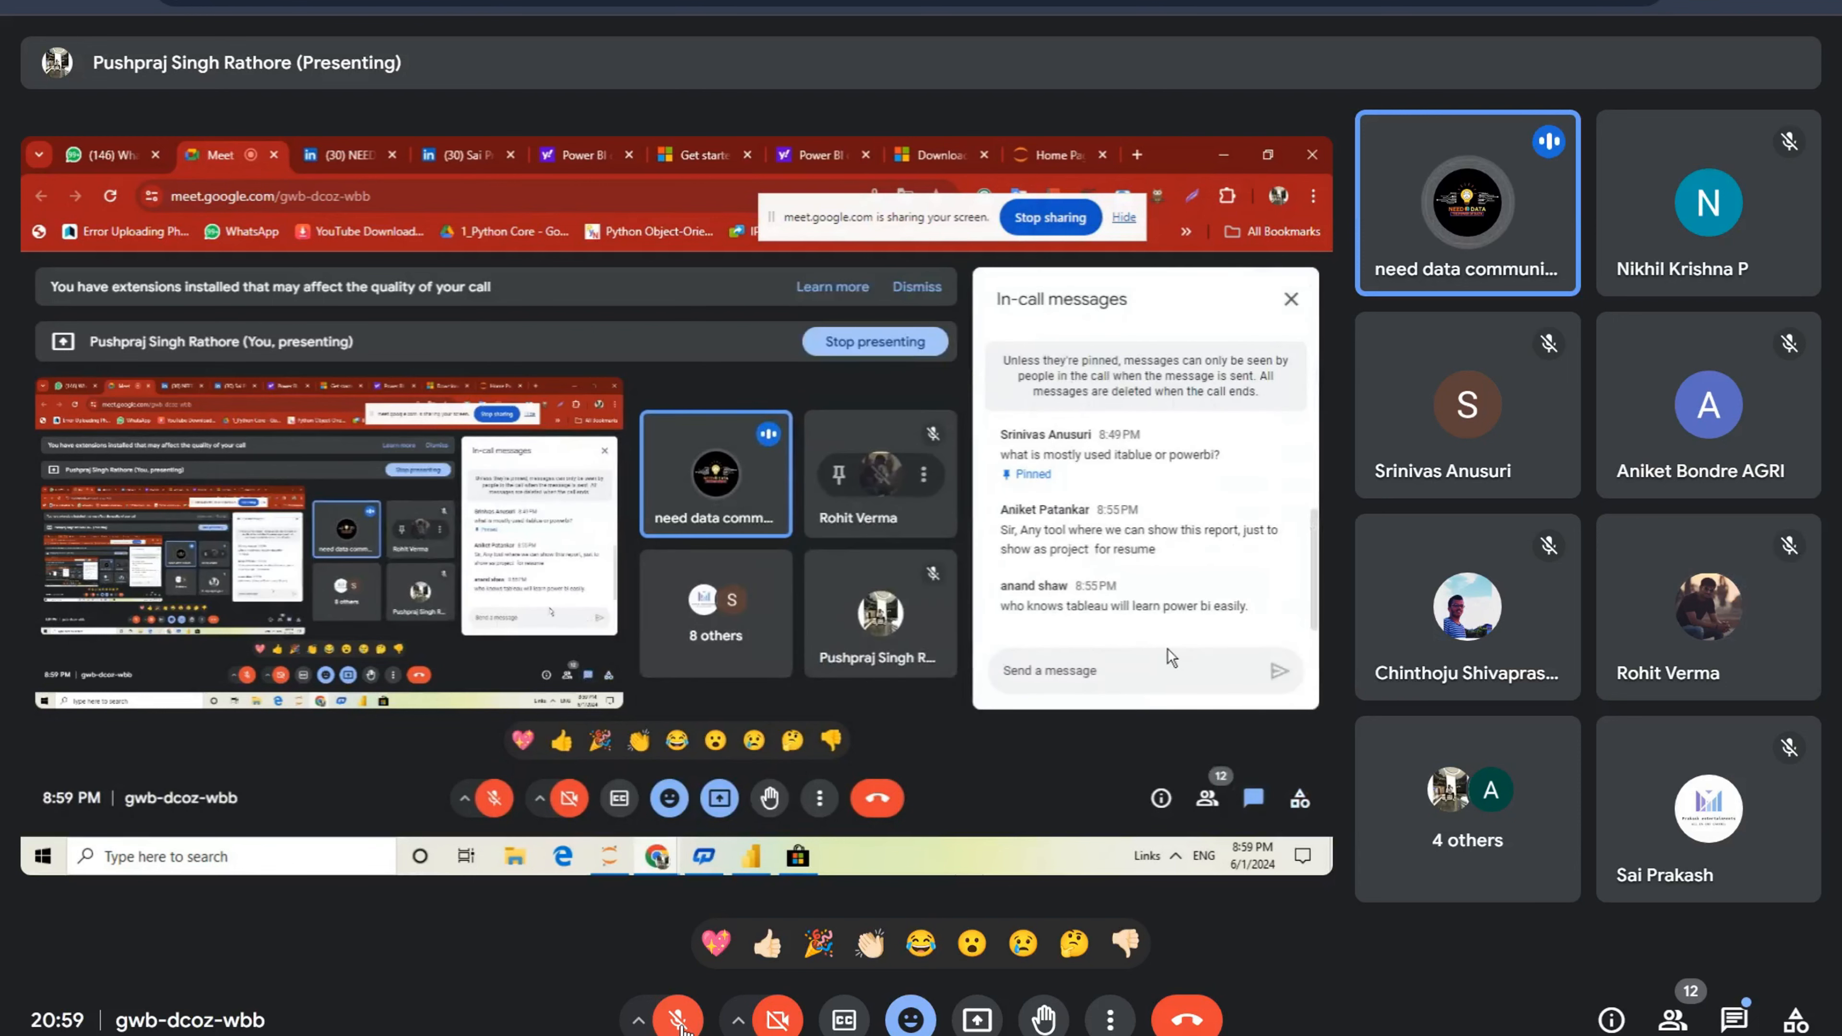
type("8878")
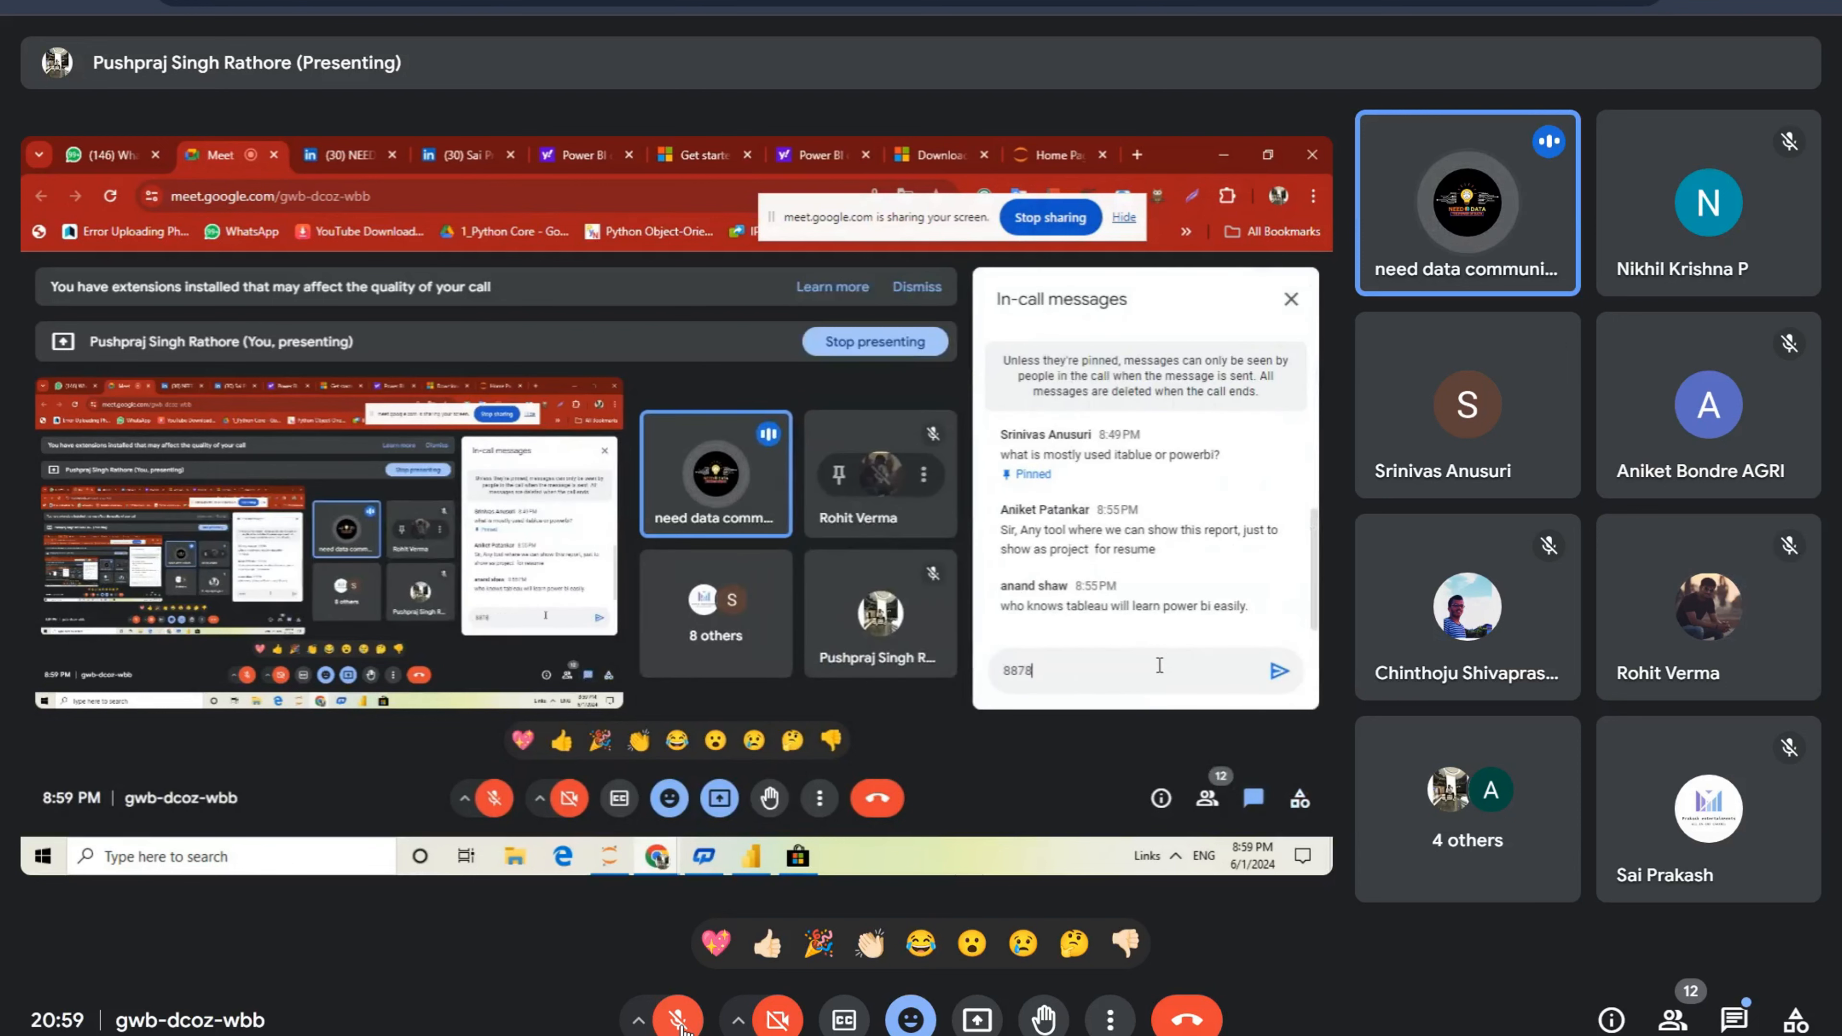
key("BackSpace")
key("BackSpace")
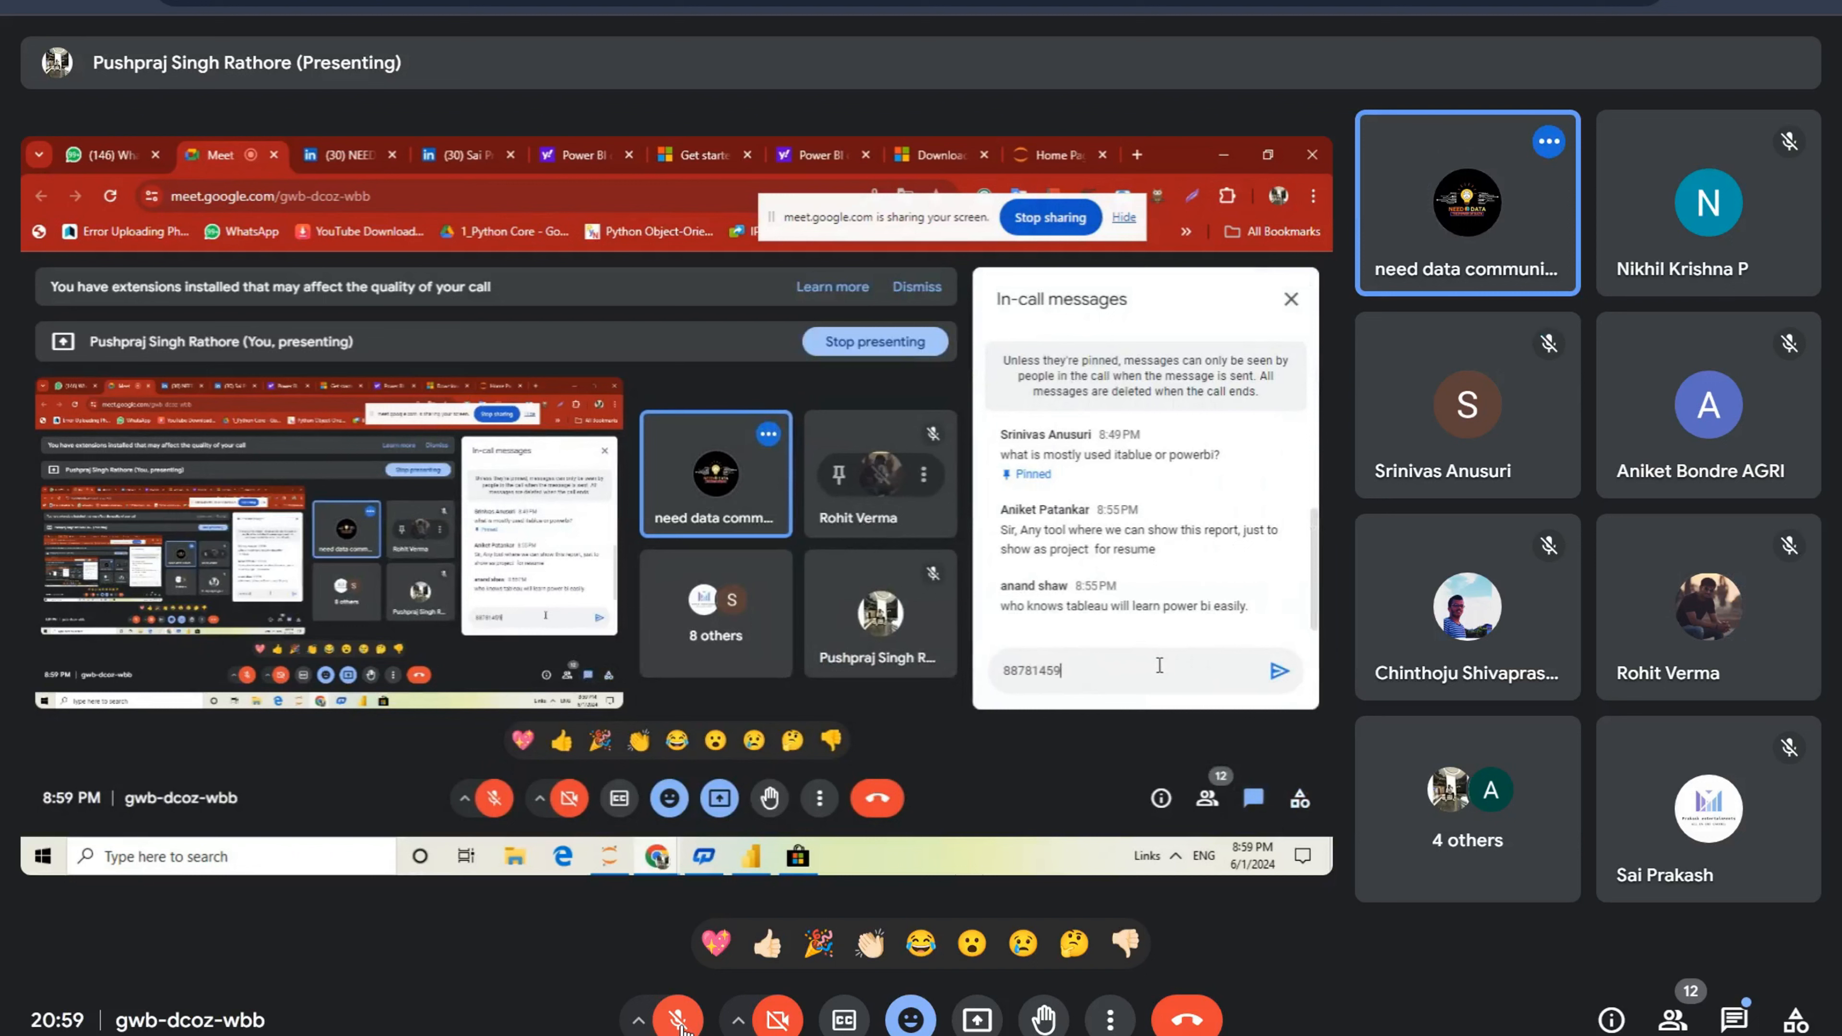
left_click(1279, 672)
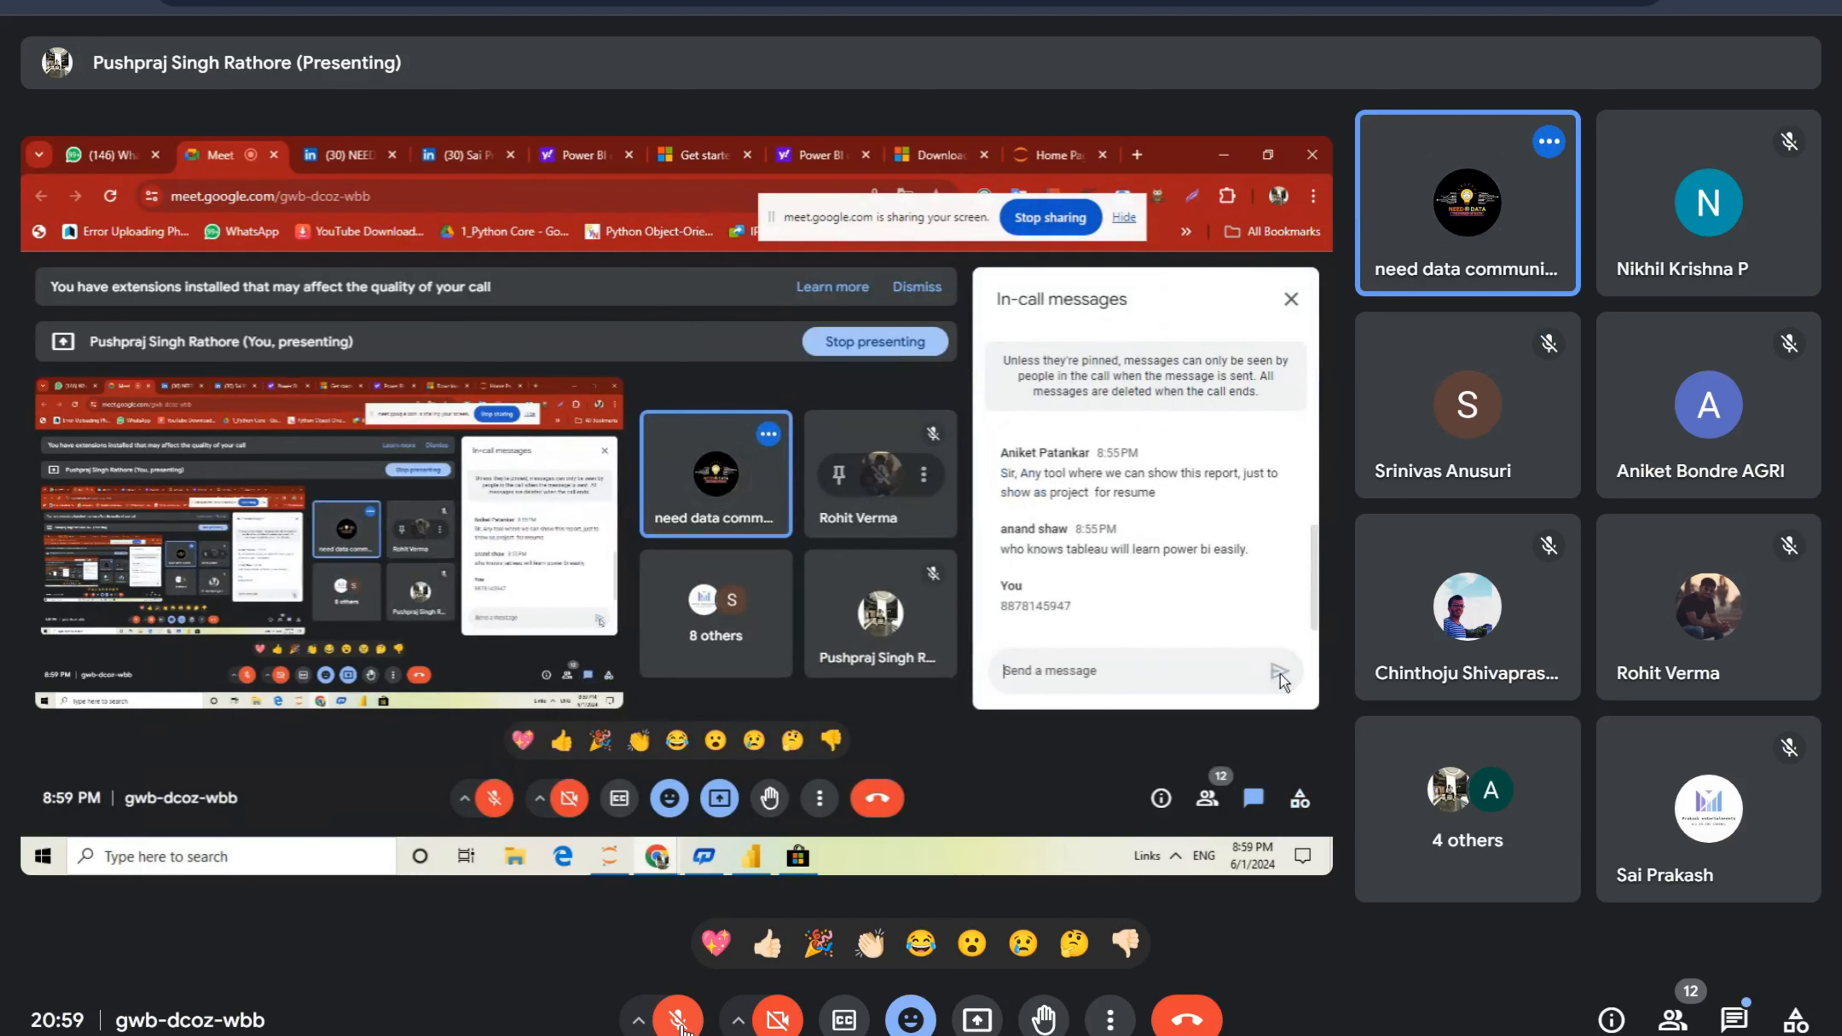
left_click(1291, 300)
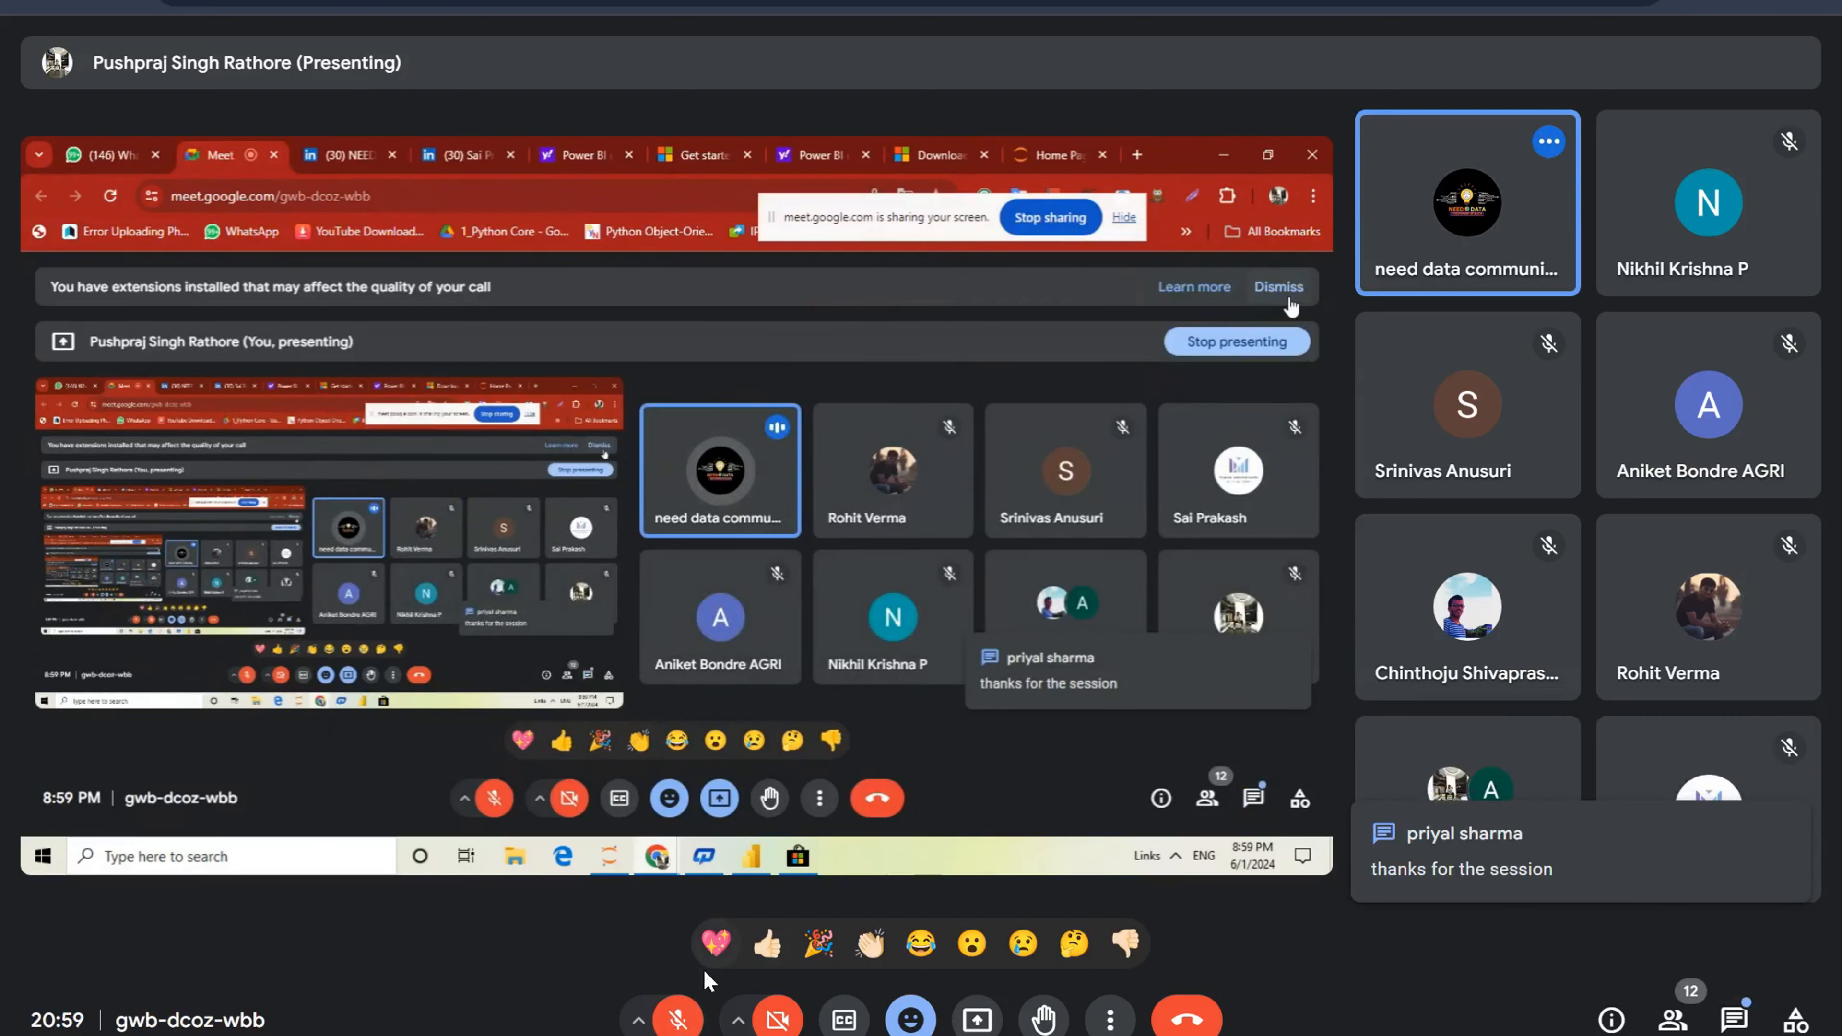
Step: Unmute the microphone for the closing remarks, mute it afterwards and leave the meeting
left_click(679, 1019)
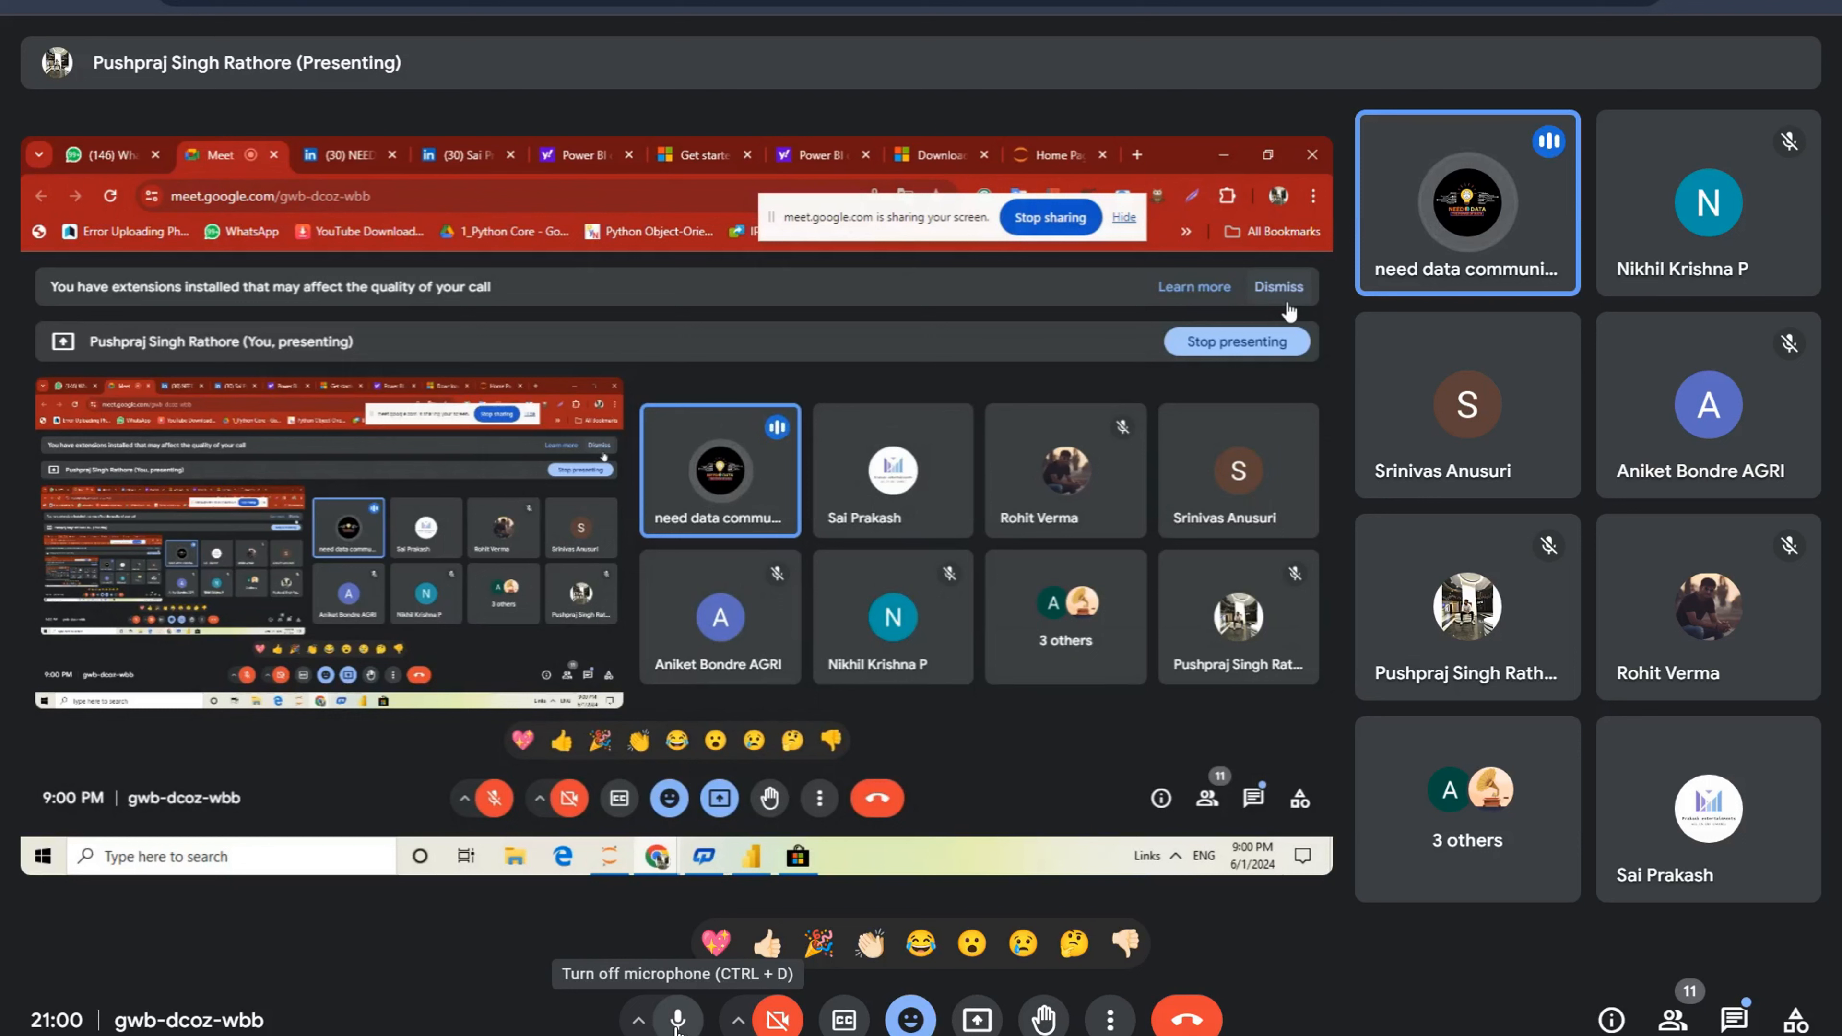
left_click(677, 1019)
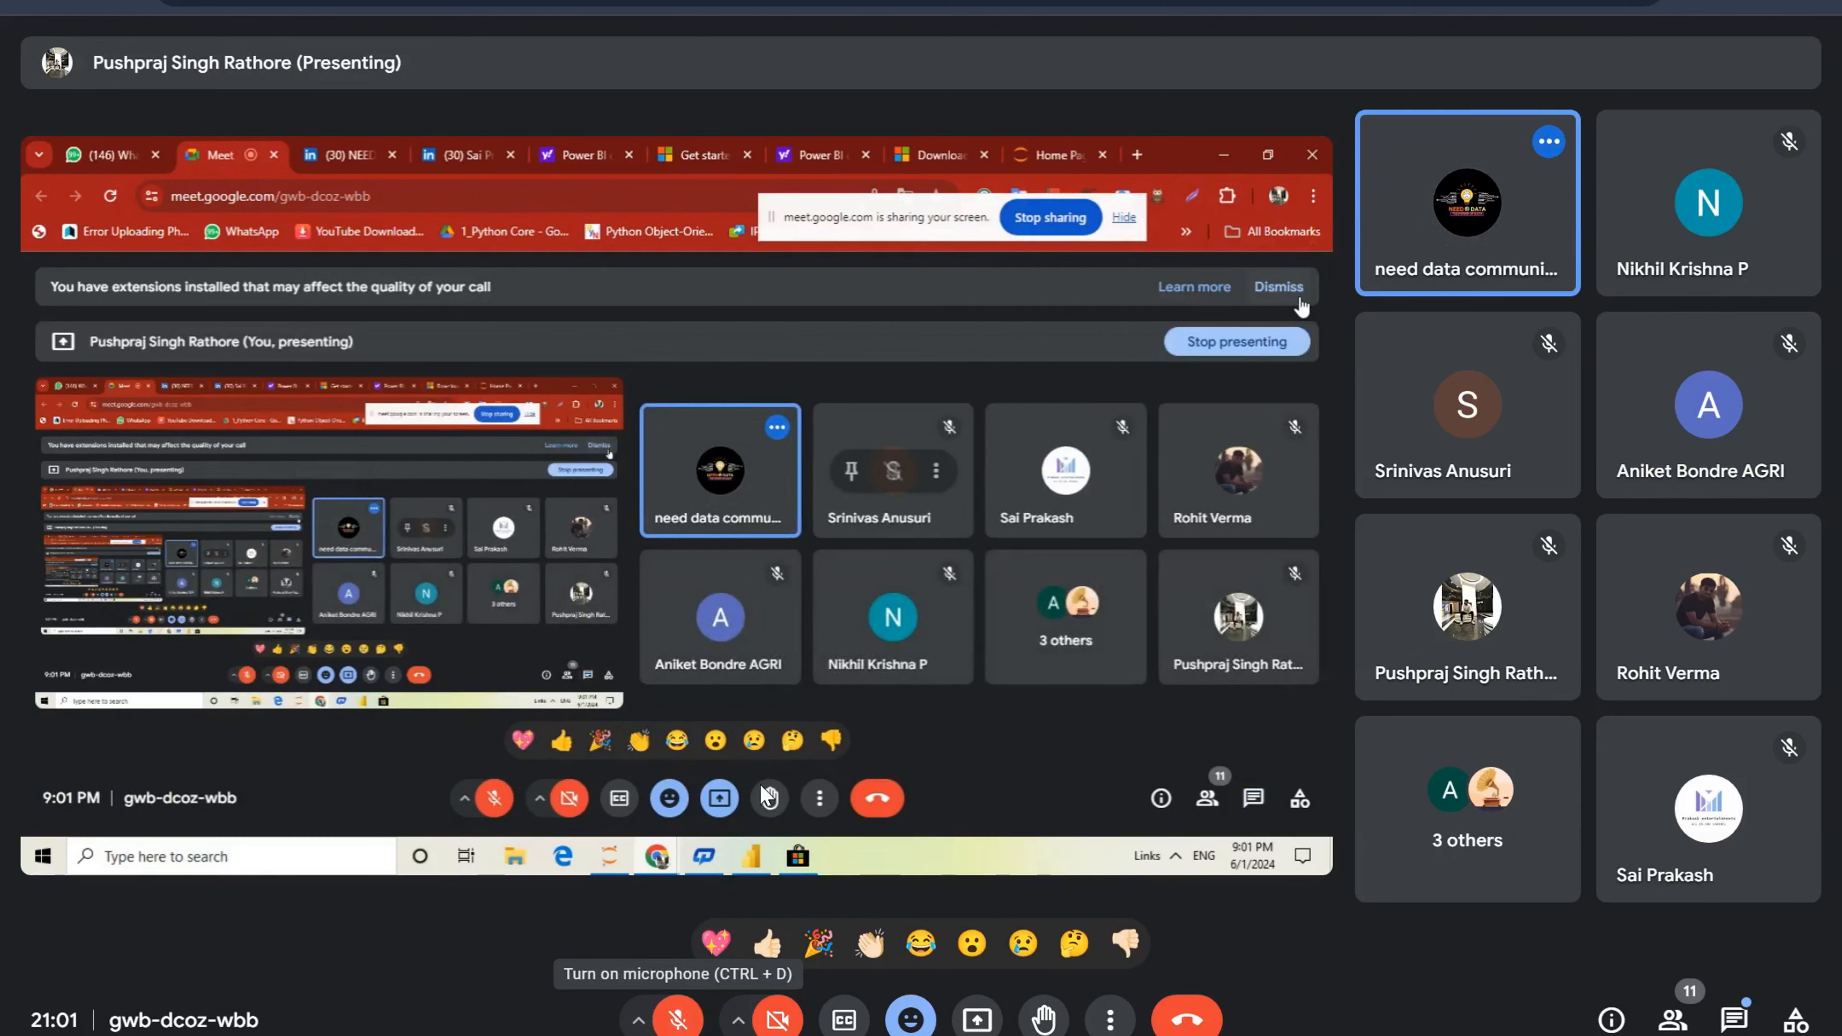
left_click(679, 1021)
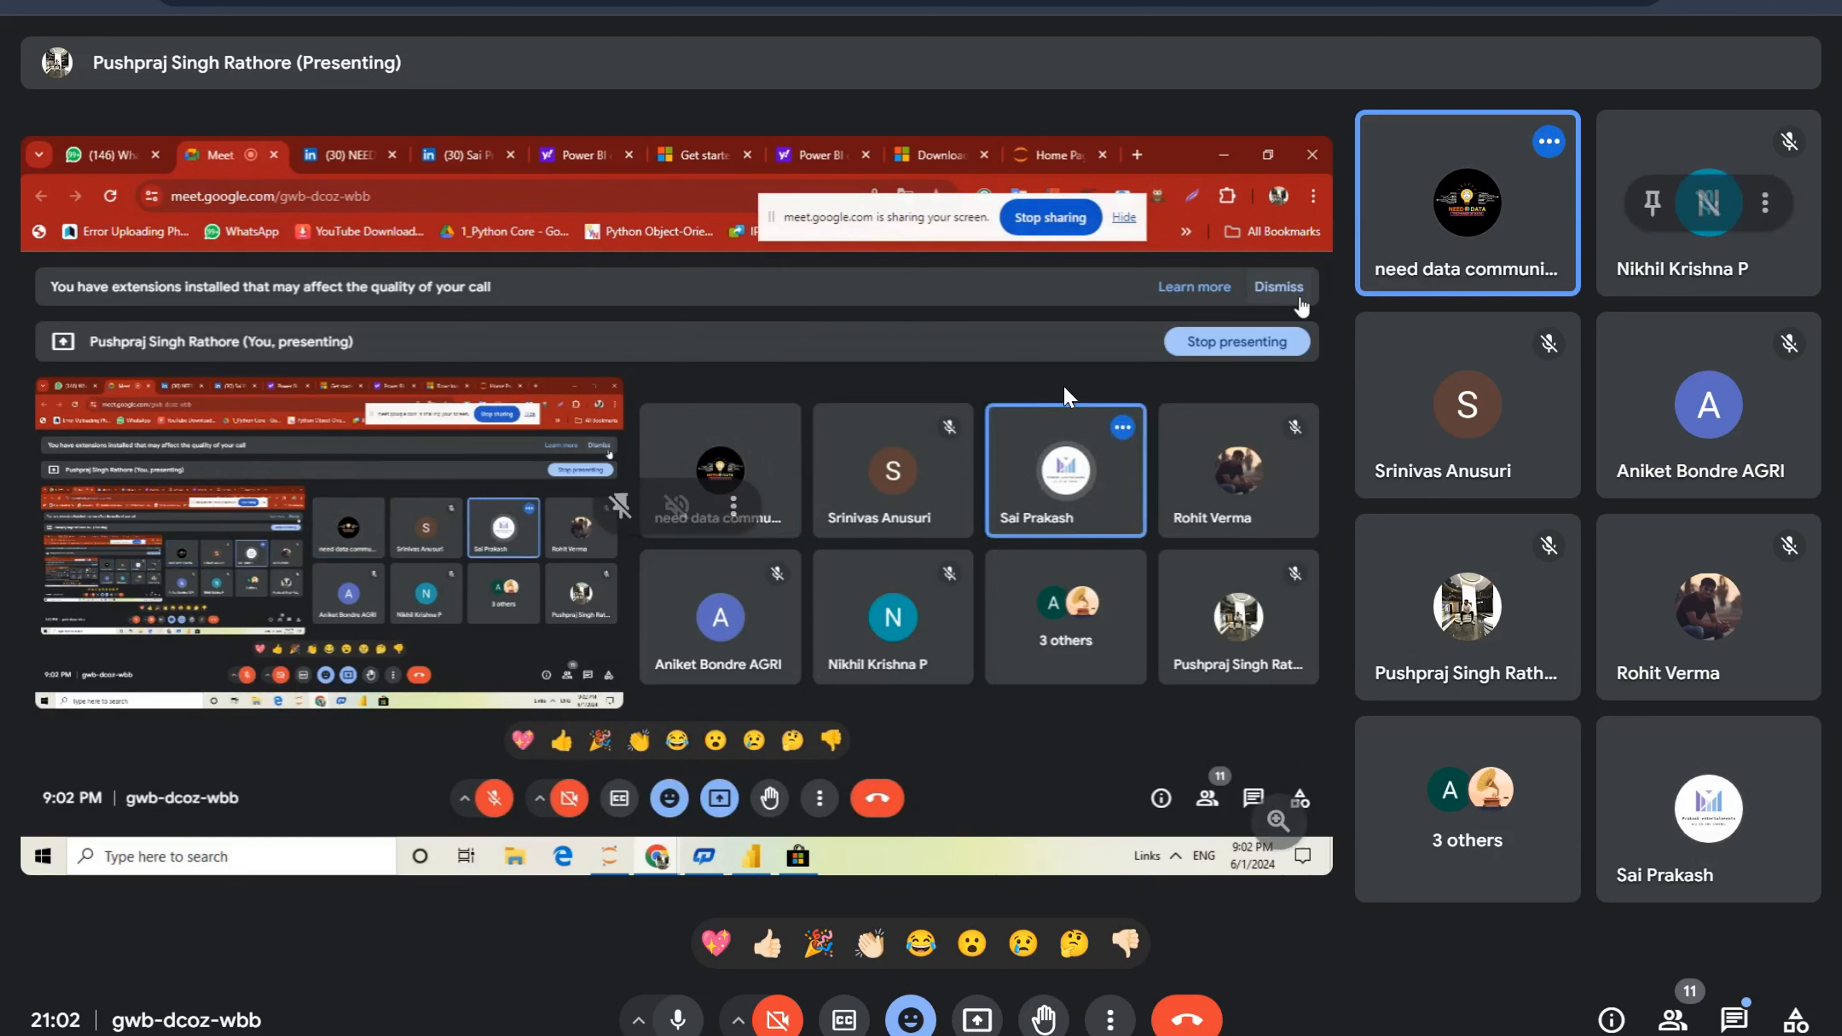
left_click(679, 1021)
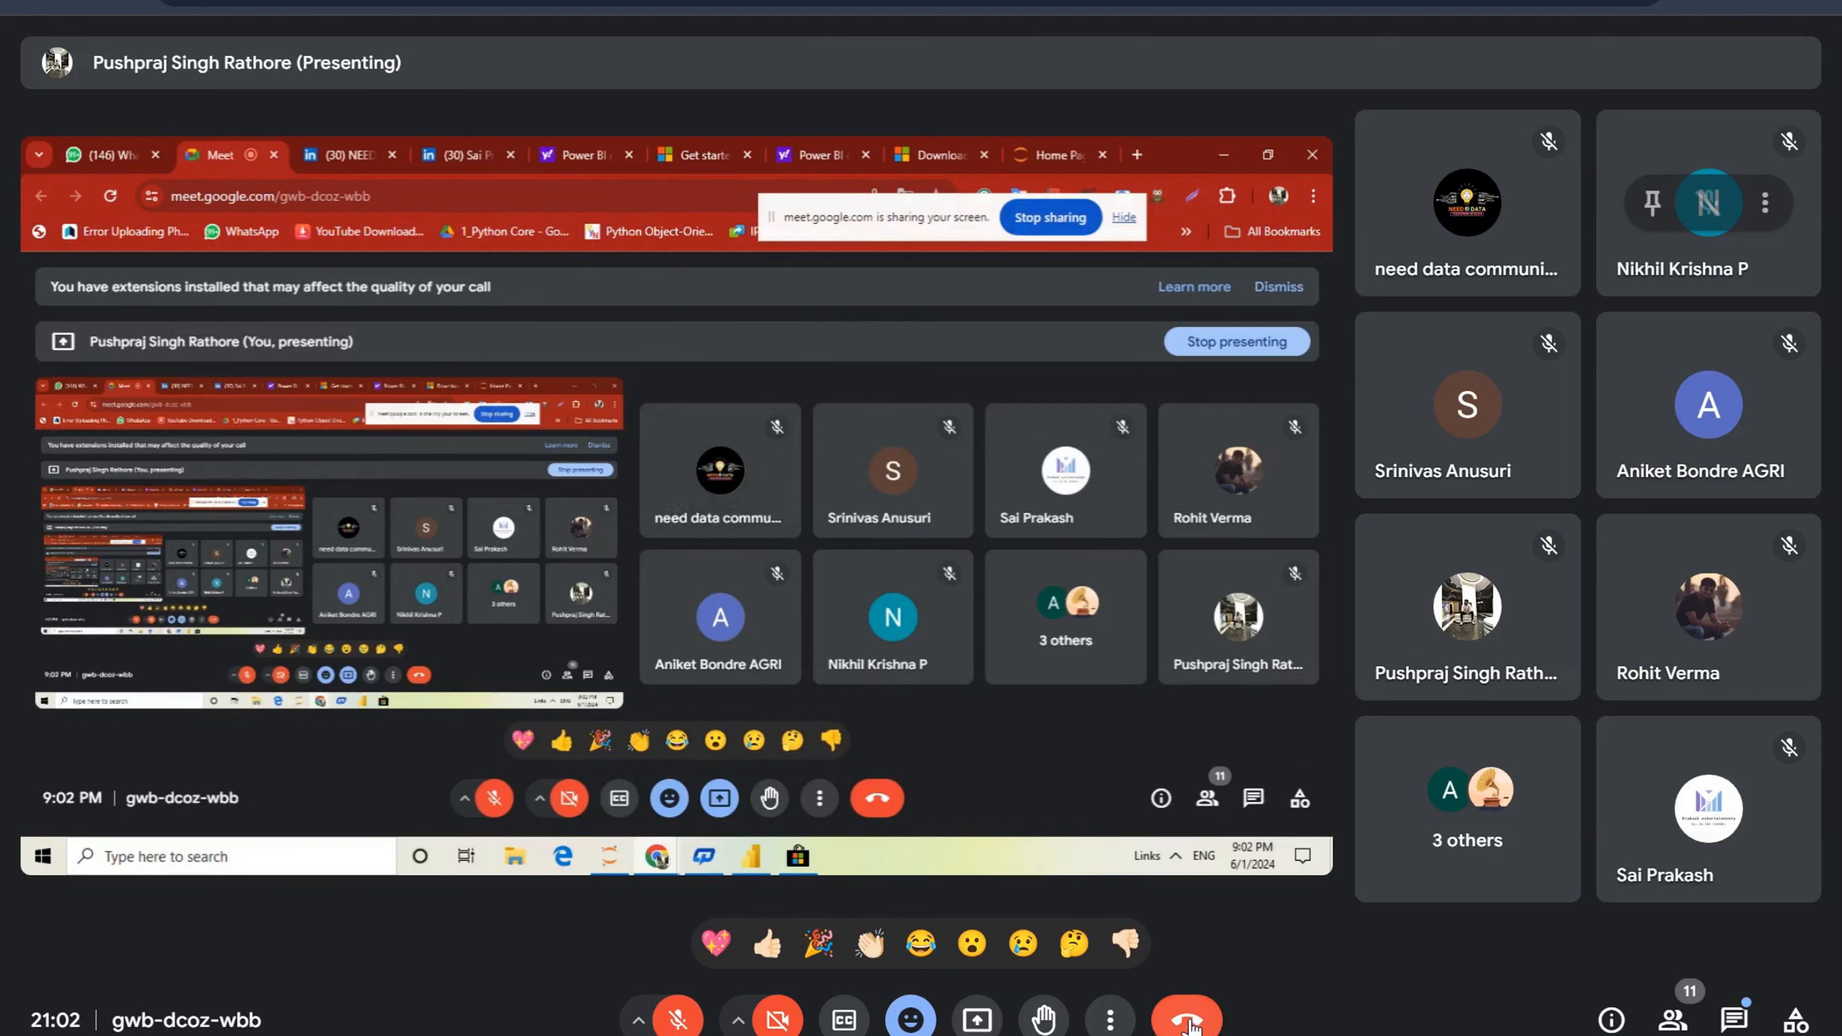
left_click(1189, 1021)
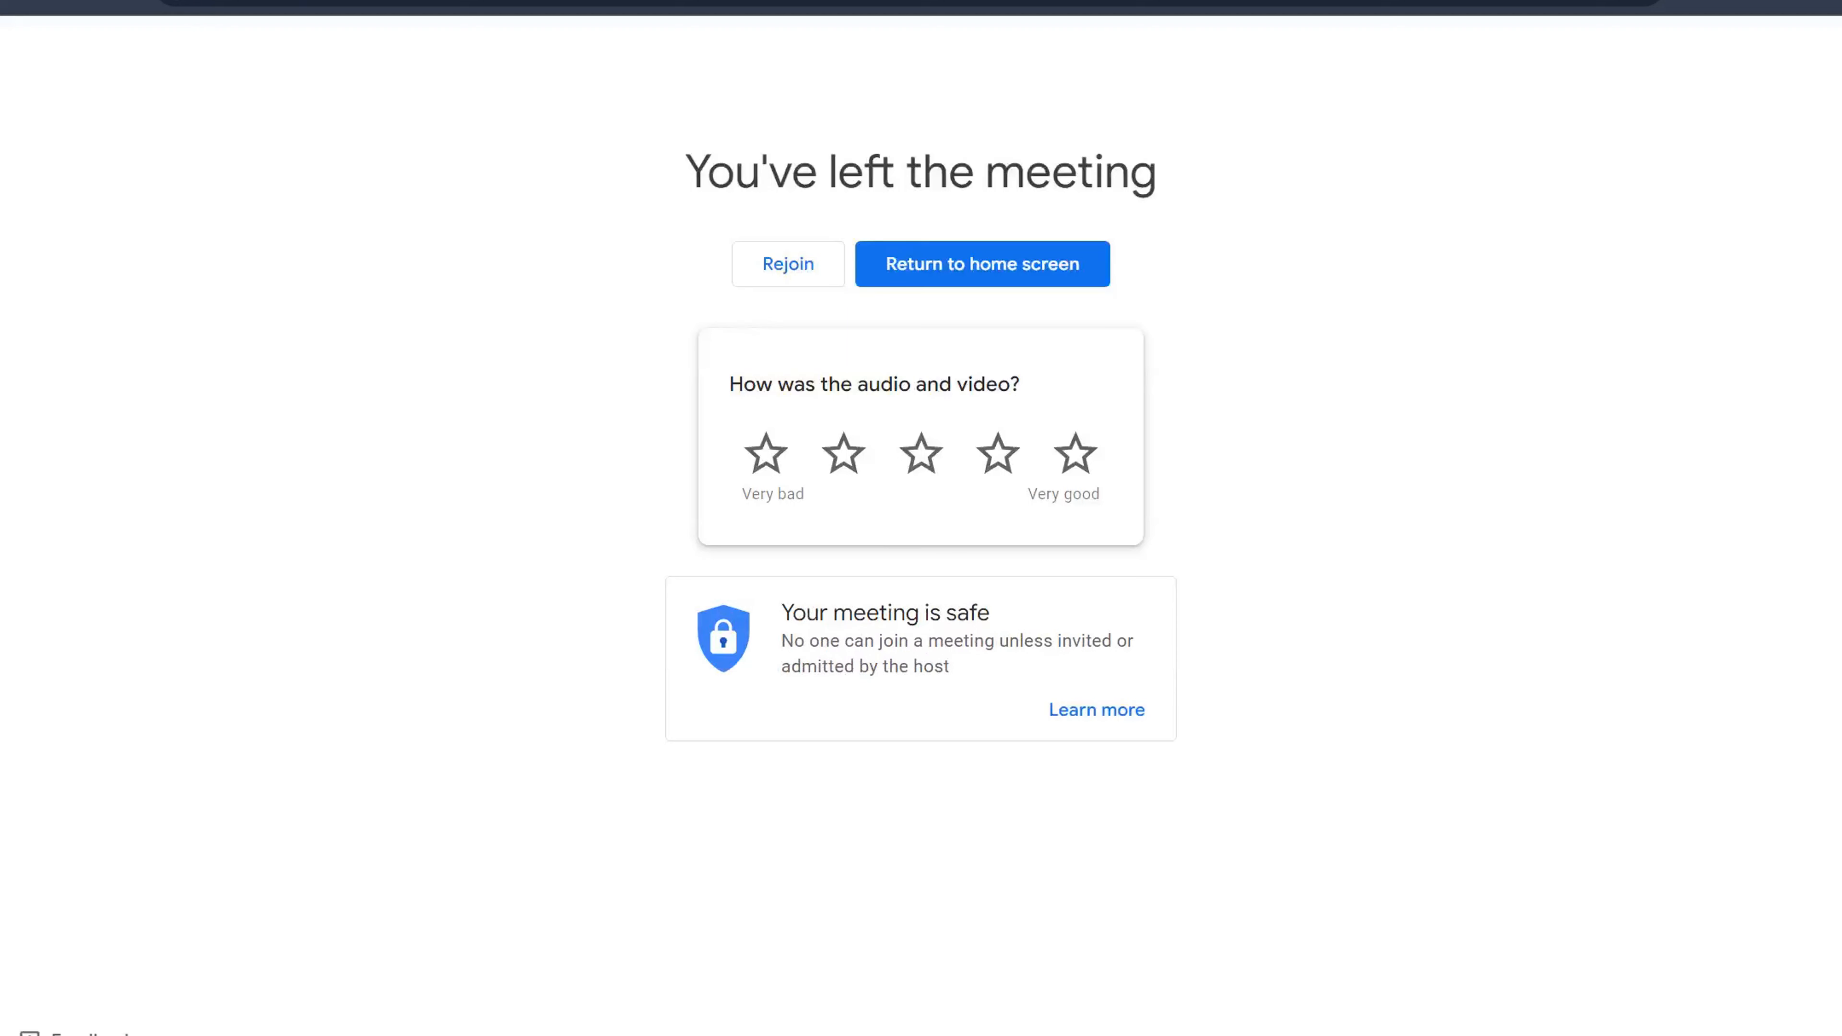